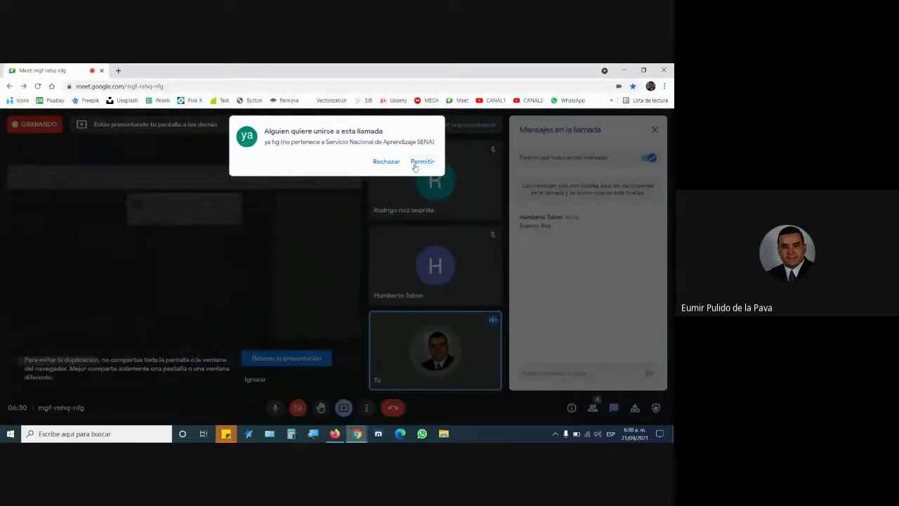
- Admit the first waiting participant, then open and maximize the course's learning guide PDF
click(414, 163)
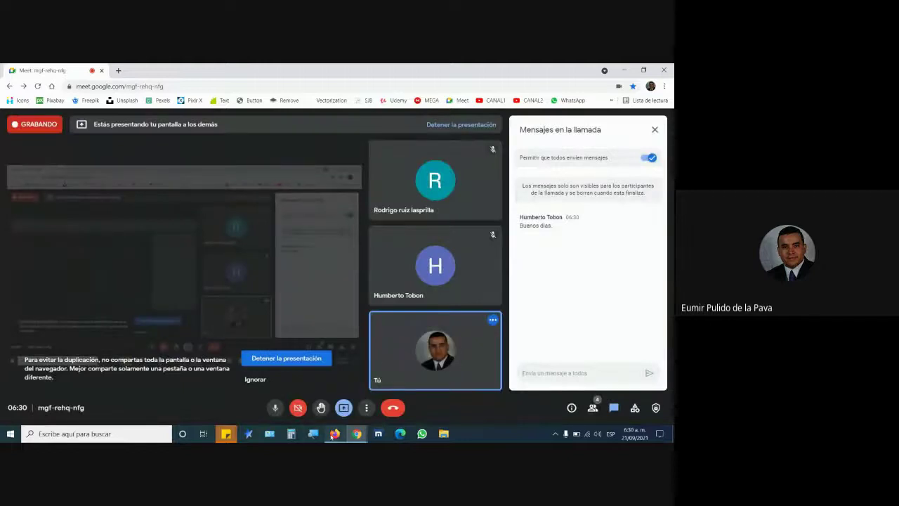
click(331, 435)
scroll(331, 355, down, 3)
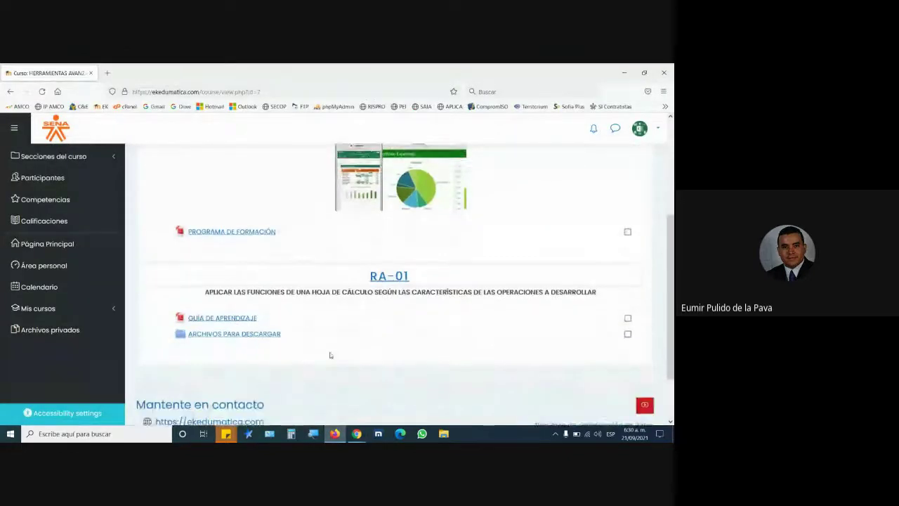
click(231, 299)
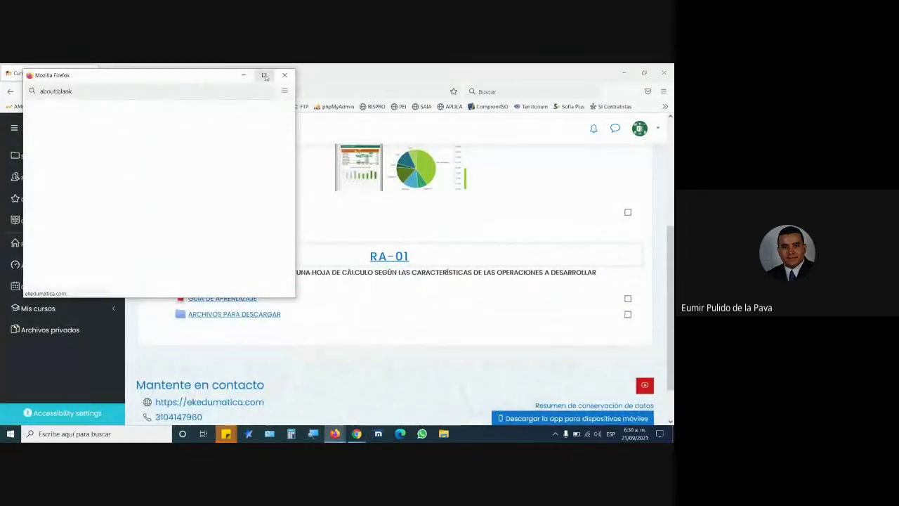
click(264, 76)
- Back in the Meet call, admit the second person waiting to join
mouse_move(356, 434)
click(309, 393)
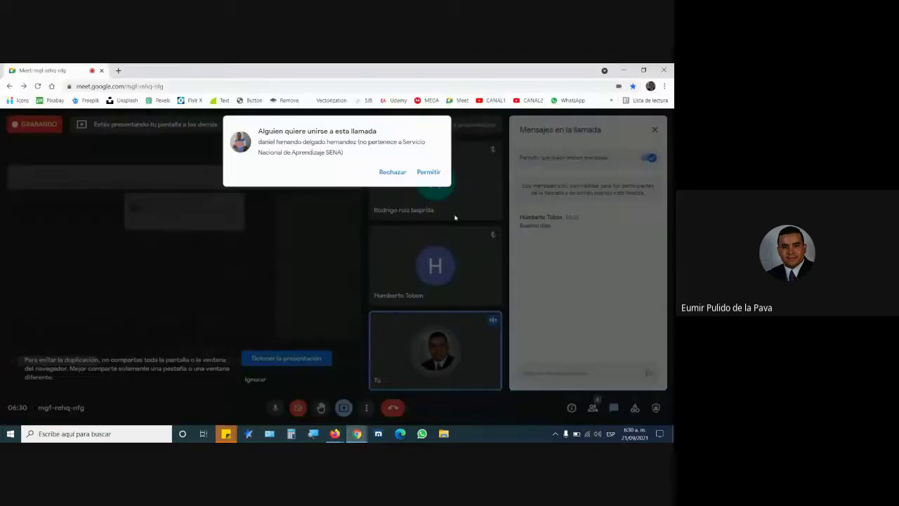
click(429, 173)
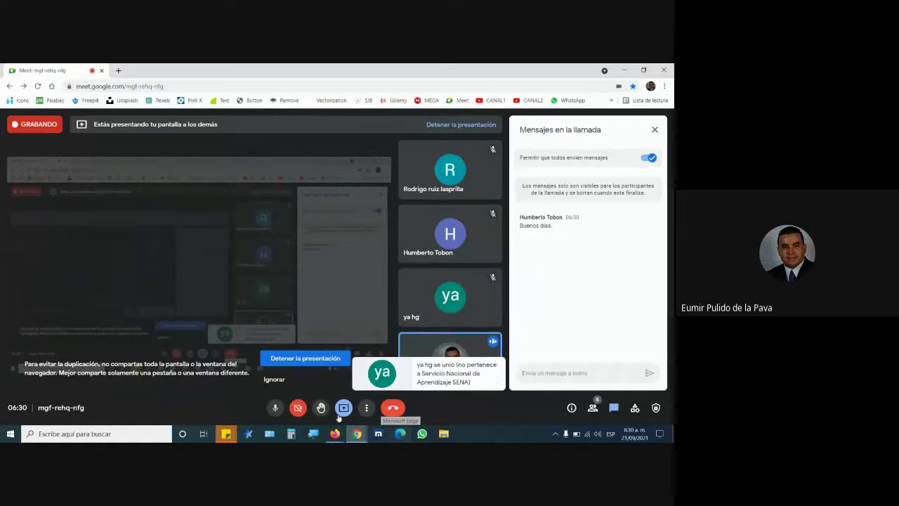
- Bring the learning guide PDF forward and scroll through its opening pages
mouse_move(334, 435)
click(382, 387)
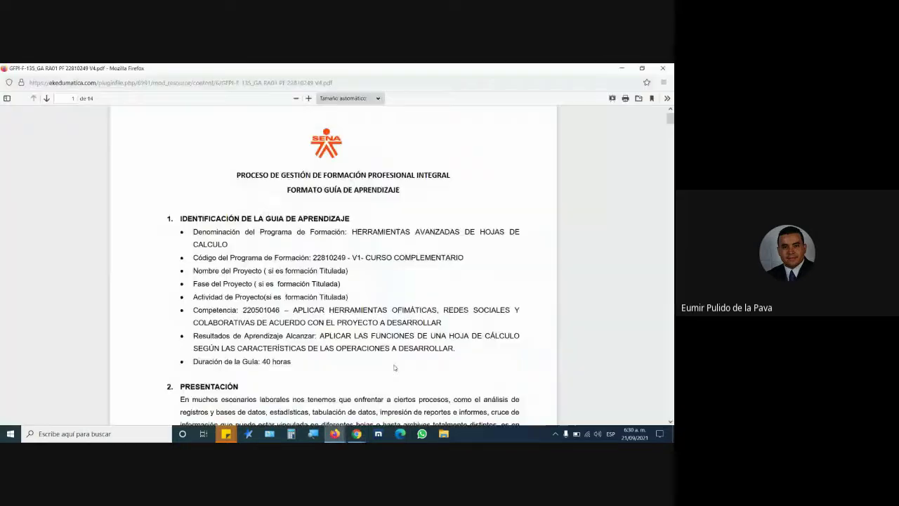
scroll(413, 309, down, 10)
scroll(418, 323, down, 10)
scroll(424, 344, down, 10)
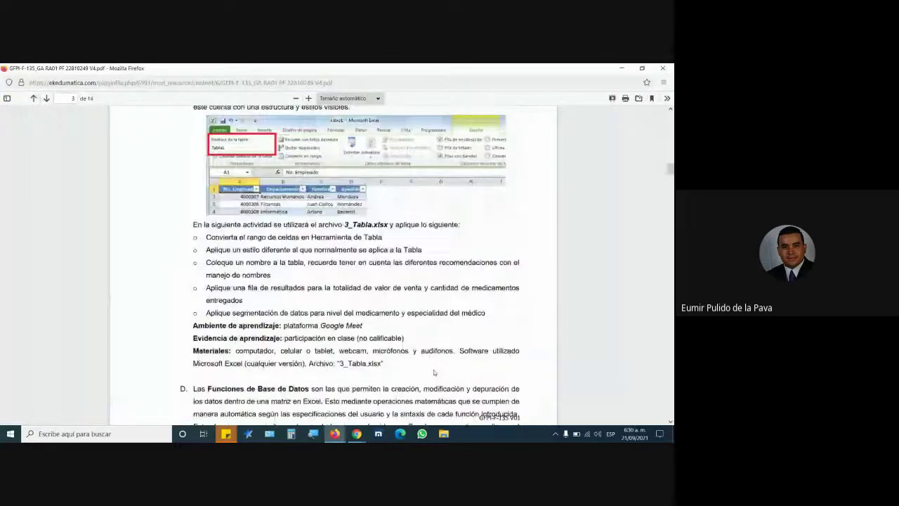
scroll(435, 370, down, 5)
scroll(435, 370, down, 4)
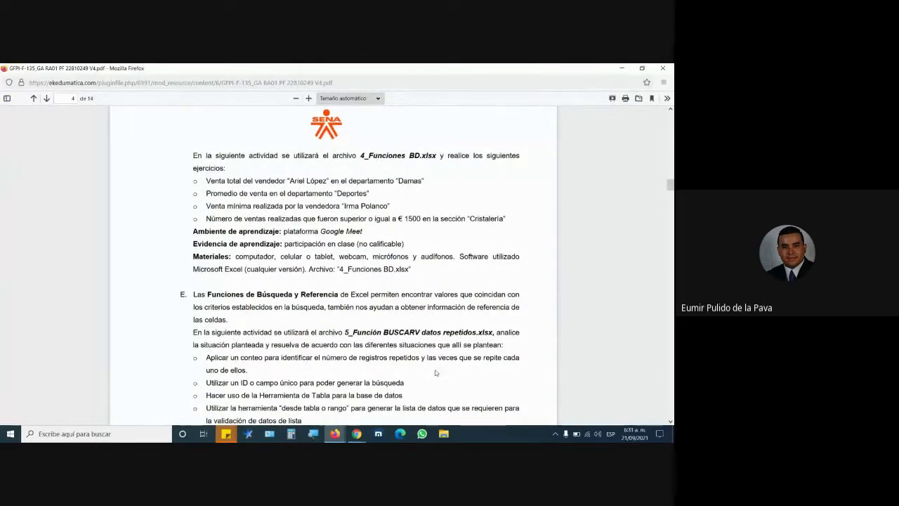
- Scroll to page 6 and highlight the file name 9_Gráfico con máximos y mínimos.xlsx
scroll(498, 385, down, 3)
scroll(478, 372, down, 10)
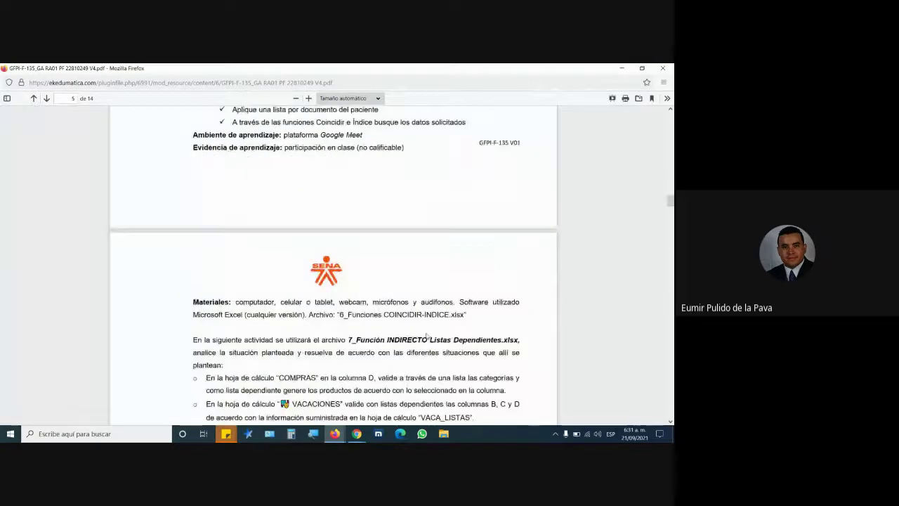
scroll(450, 355, down, 6)
scroll(427, 338, down, 3)
scroll(427, 337, down, 10)
scroll(427, 339, down, 2)
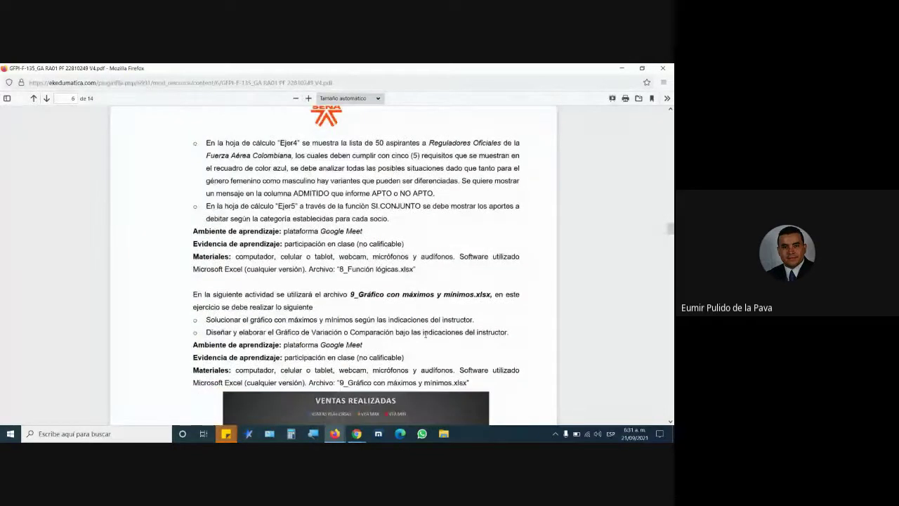
scroll(426, 341, down, 5)
scroll(425, 341, down, 2)
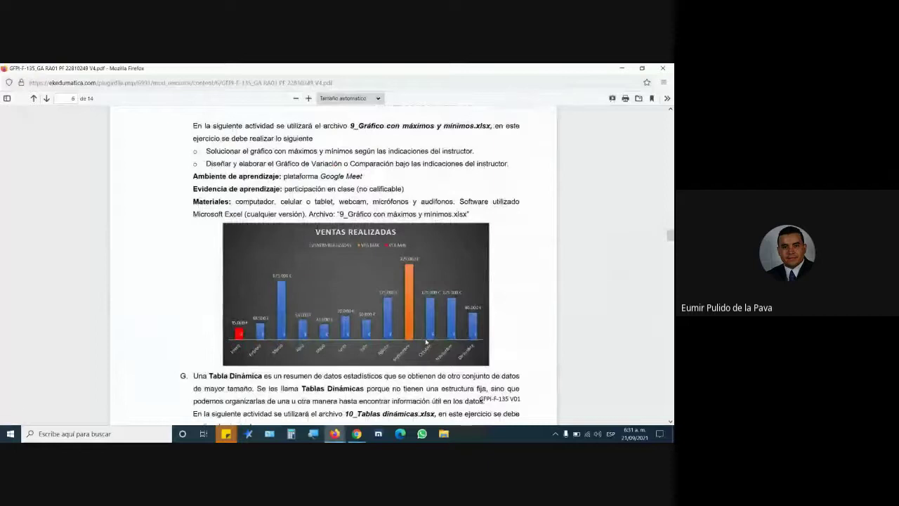
scroll(426, 341, up, 1)
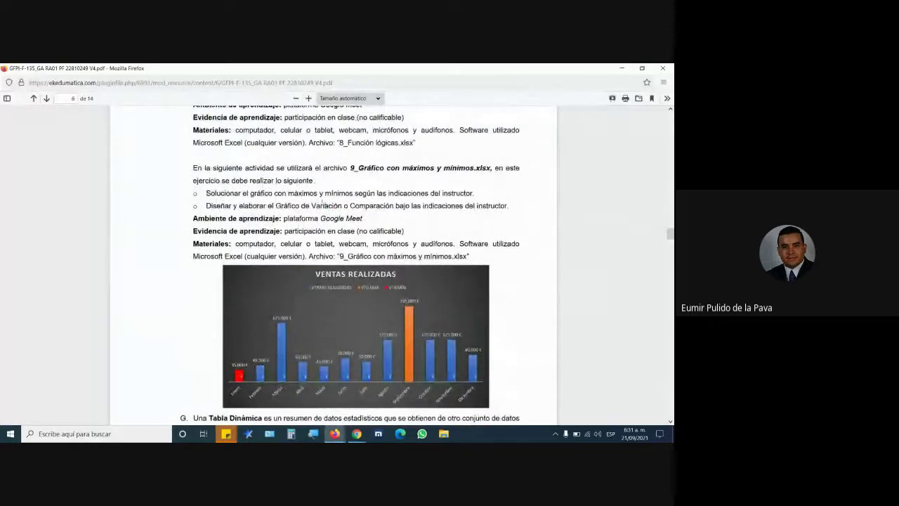
drag(350, 168, 489, 168)
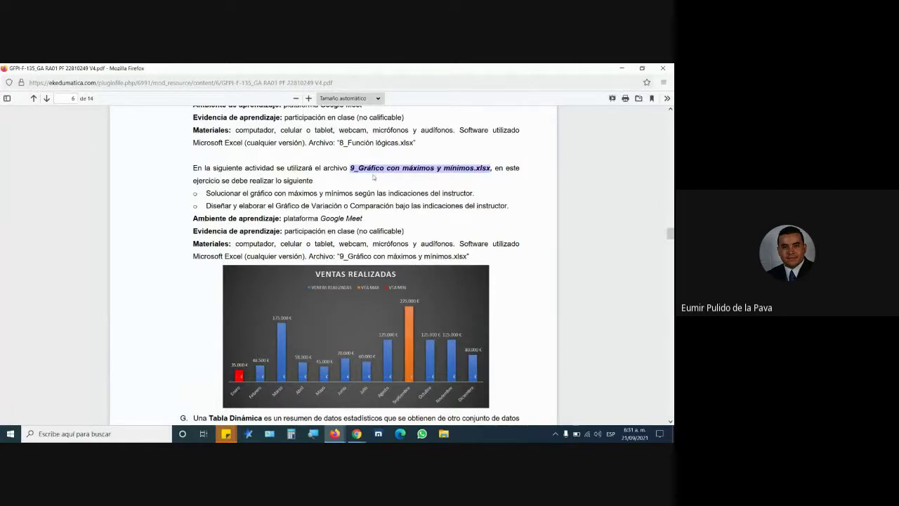
- Open 9_Gráfico con máximos y mínimos.xlsx in Excel from ARCHIVOS PARA DESCARGAR, then return to Meet
mouse_move(335, 433)
click(285, 402)
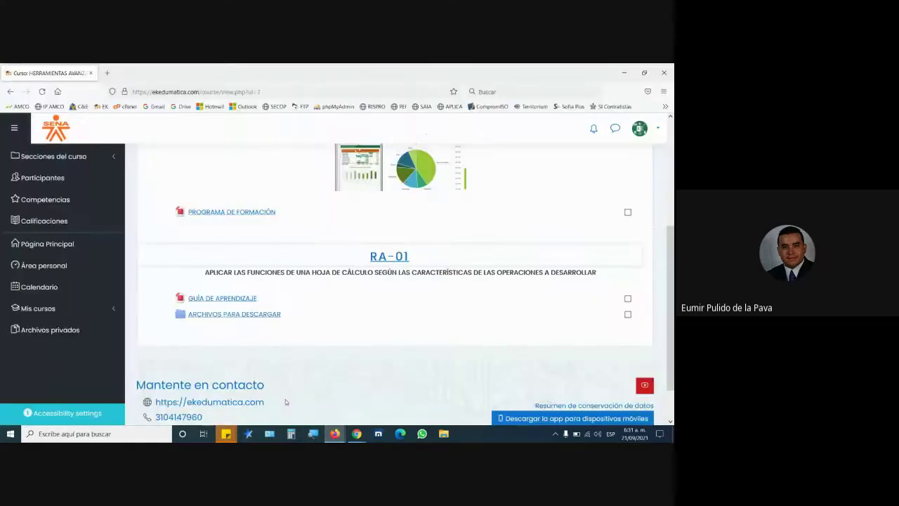
click(246, 317)
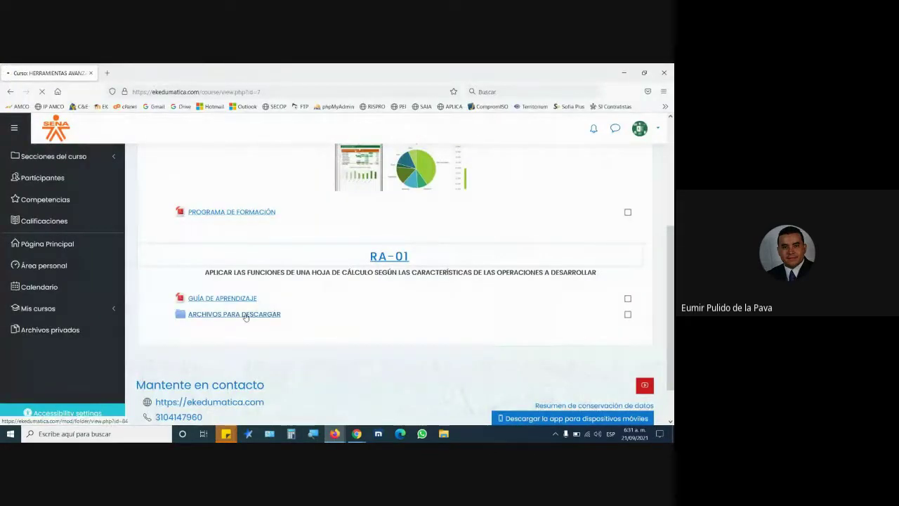
scroll(280, 315, down, 2)
scroll(280, 316, down, 2)
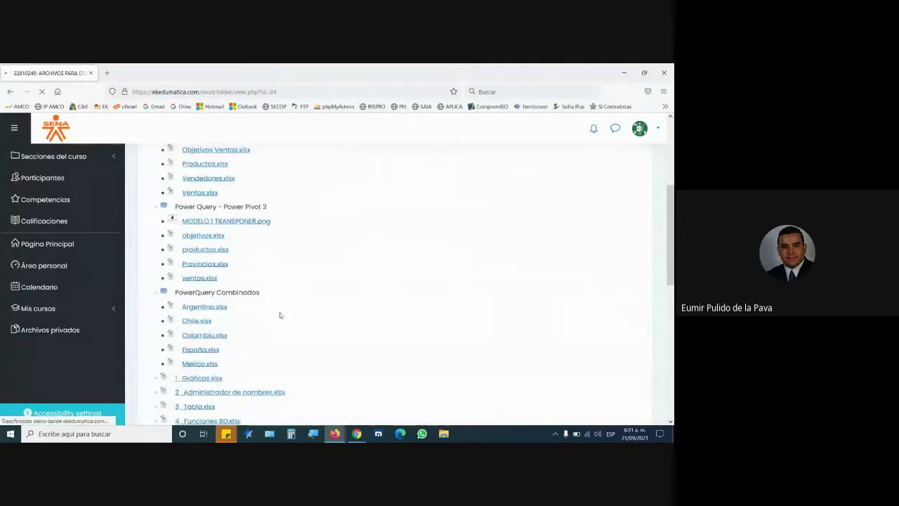
scroll(279, 315, down, 5)
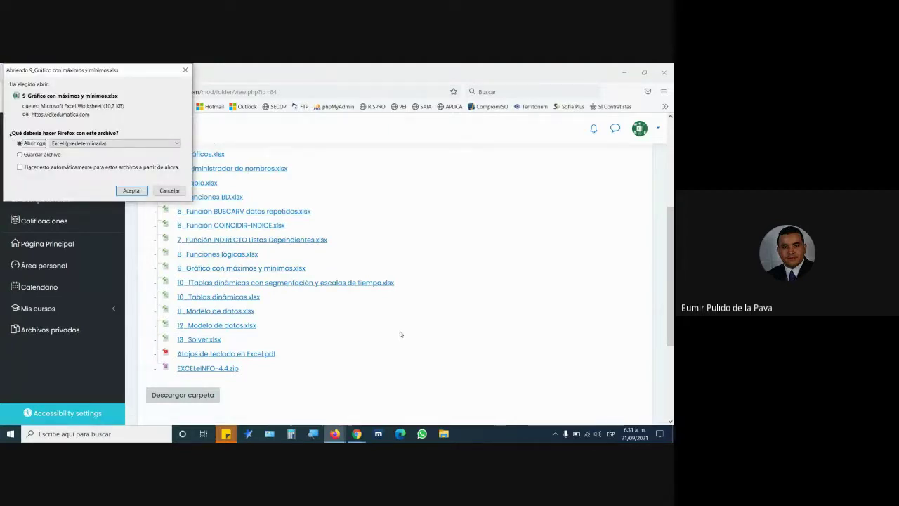
click(132, 190)
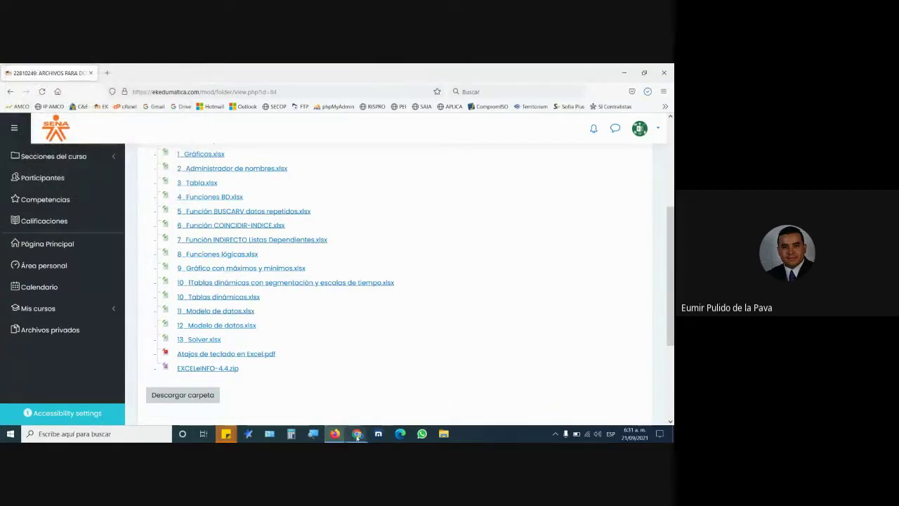
mouse_move(356, 434)
click(327, 397)
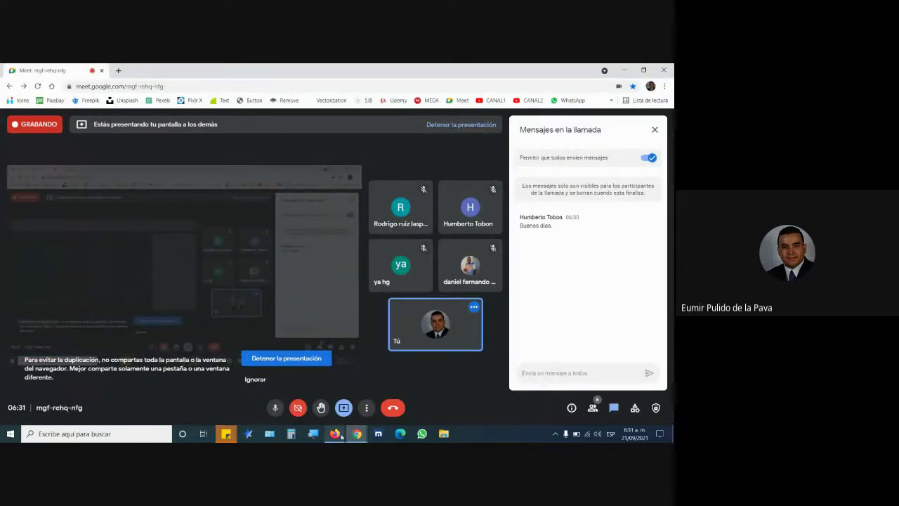
- Bring the Excel window showing the Ventas 2020 sheet to the front
mouse_move(341, 436)
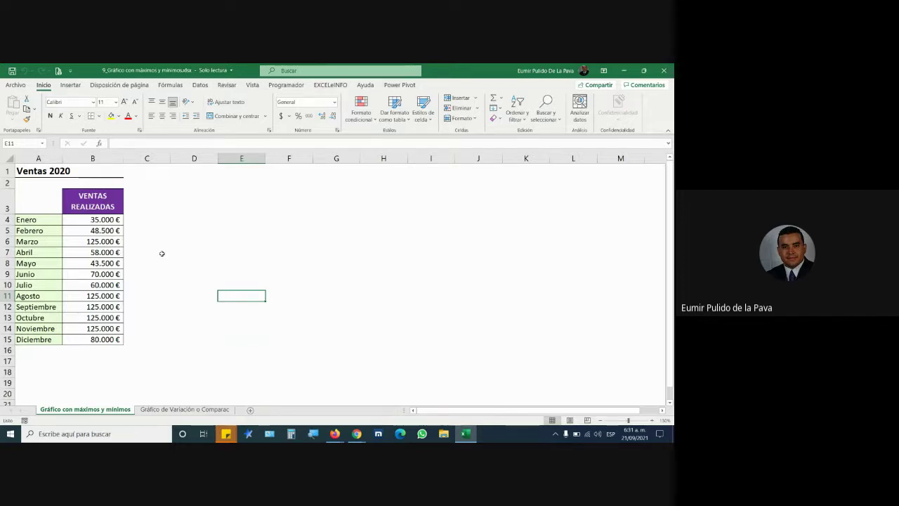
- Admit a waiting participant, then open the Gráfico de Variación o Comparación sheet
key(alt+Tab)
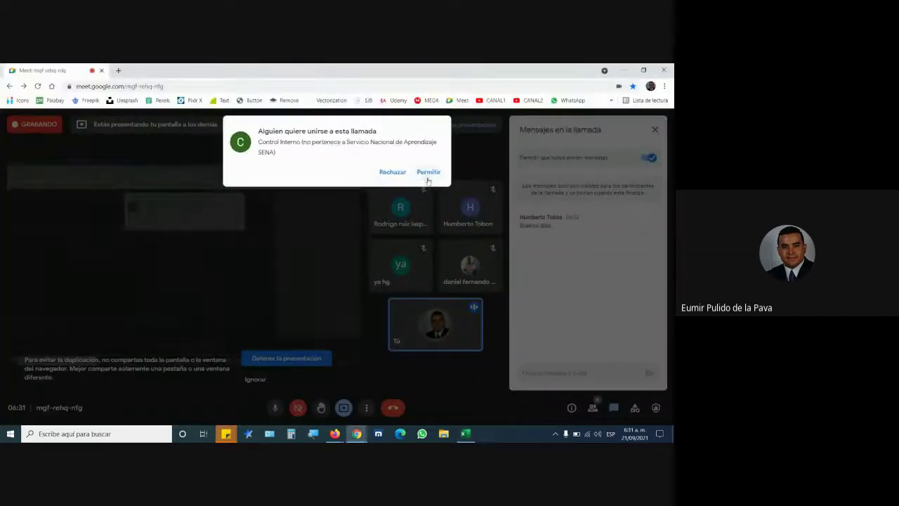
click(428, 172)
key(alt+Tab)
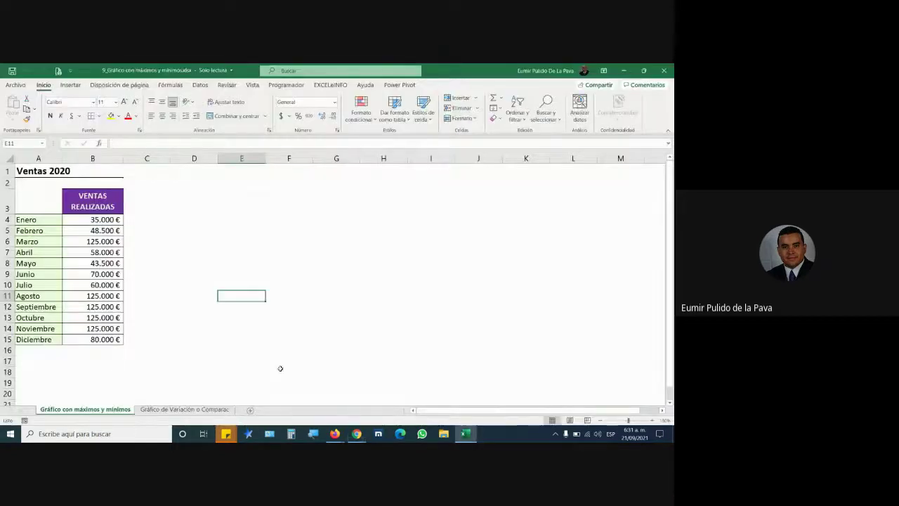
click(217, 409)
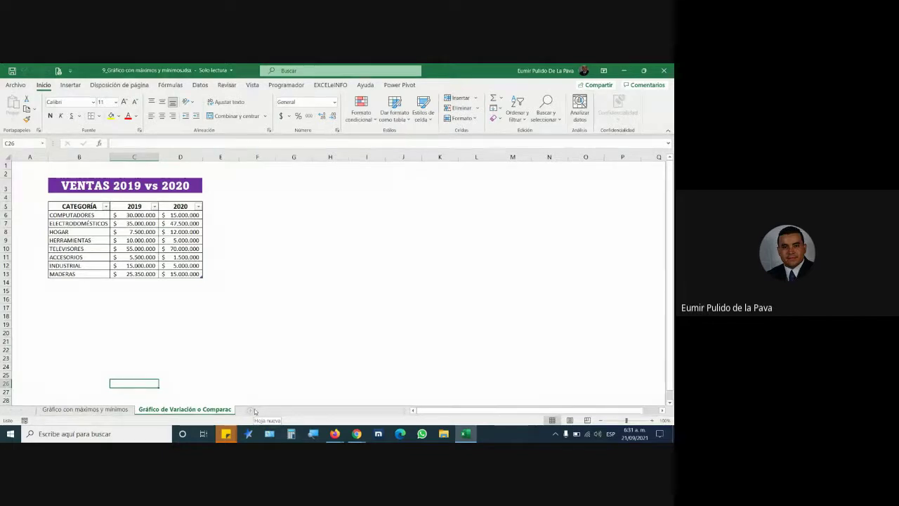
- Admit another person joining the Meet call and return to the workbook
click(357, 433)
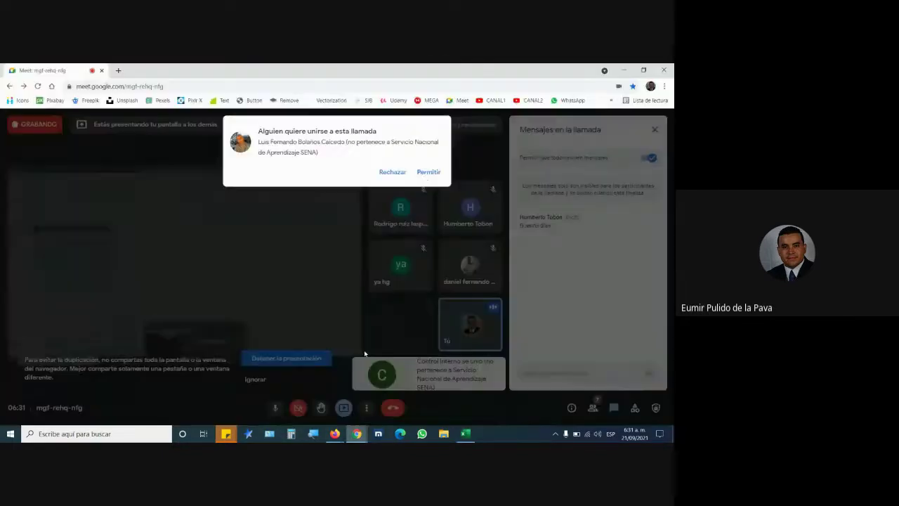
click(428, 172)
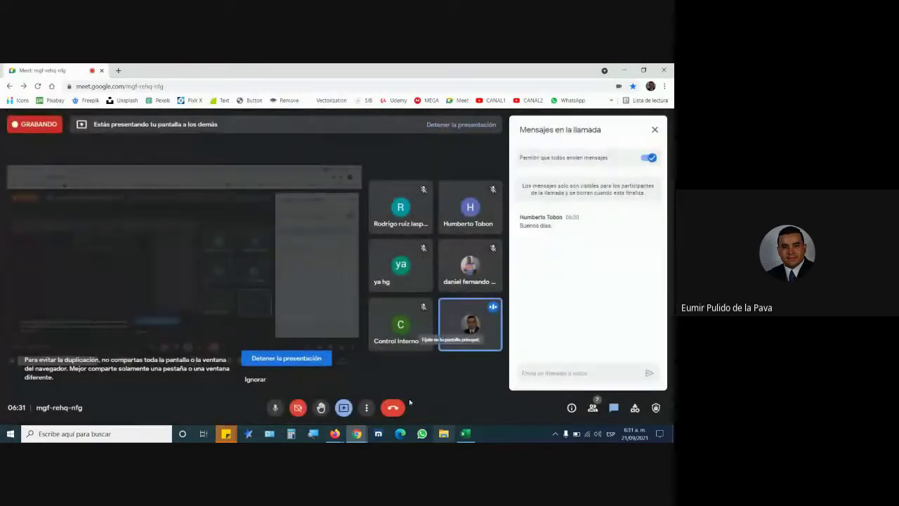
click(465, 433)
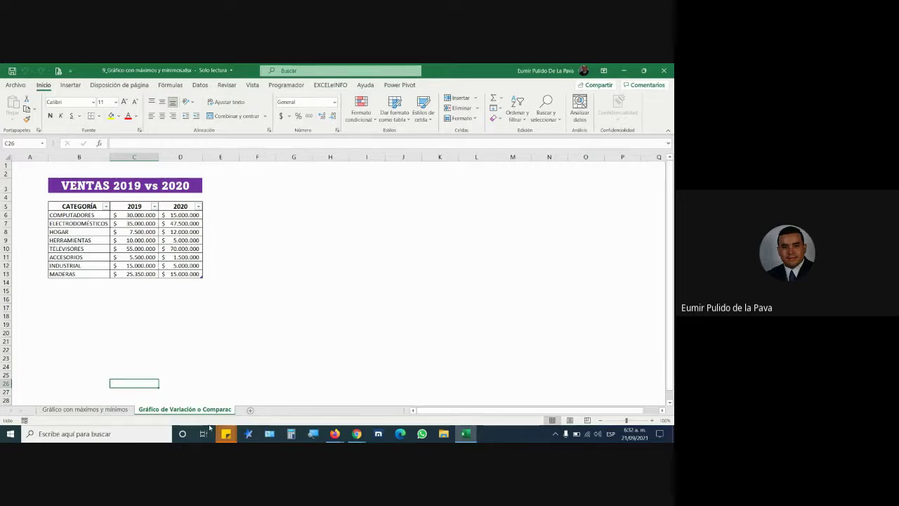
- Admit the waiting participant, then select cells in the VENTAS 2019 vs 2020 table
click(333, 411)
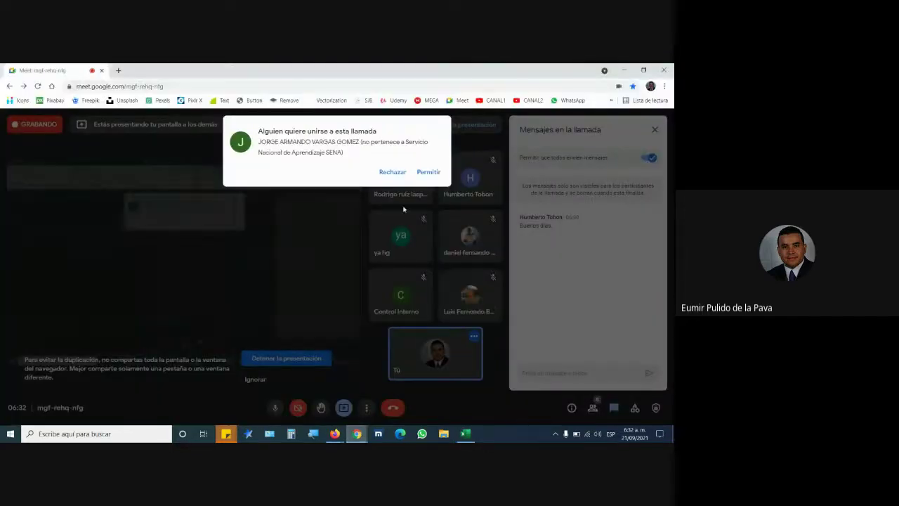
click(425, 172)
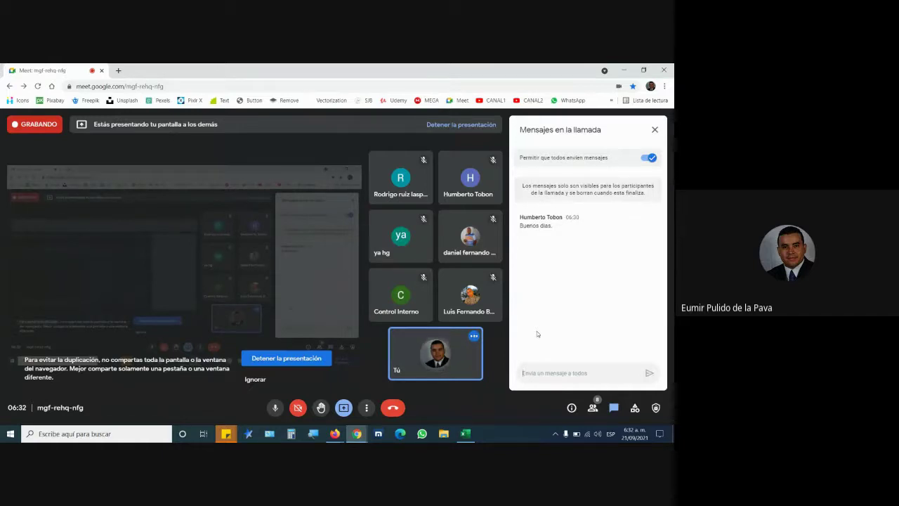
click(465, 434)
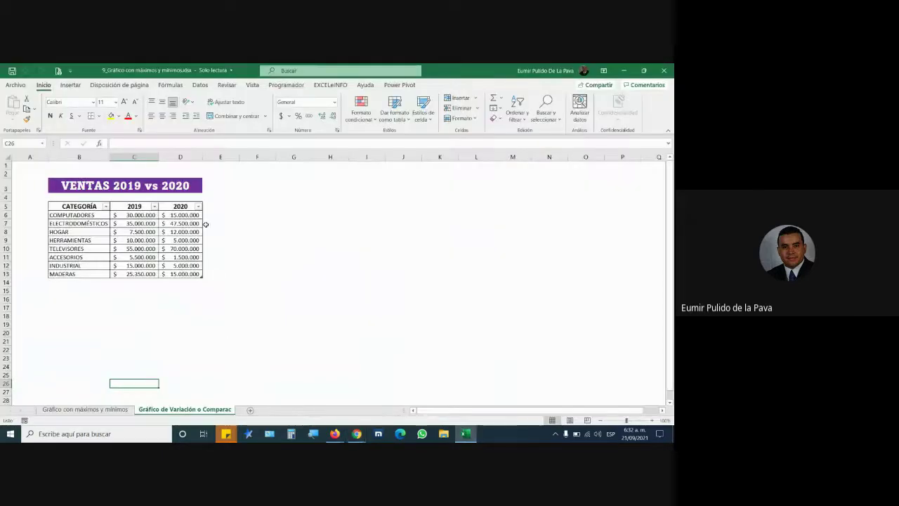
click(79, 207)
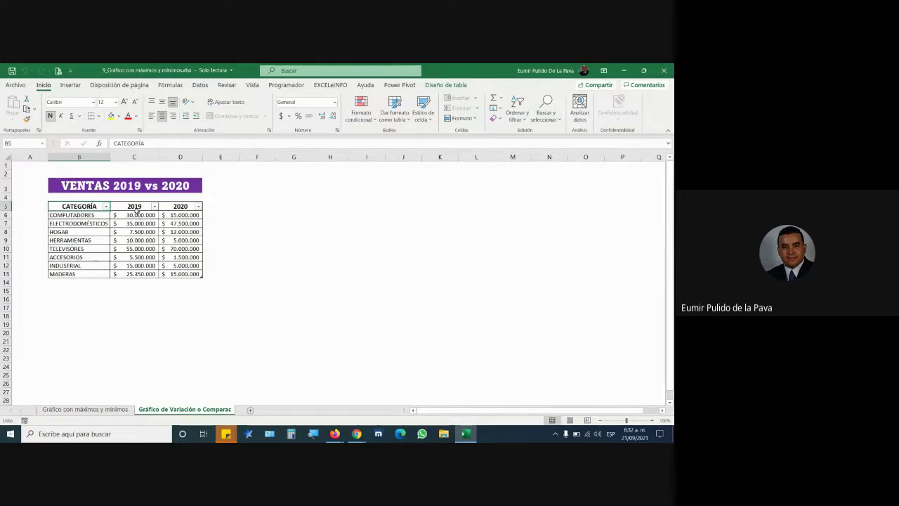
mouse_move(136, 215)
mouse_down()
mouse_move(170, 232)
mouse_move(177, 274)
mouse_up()
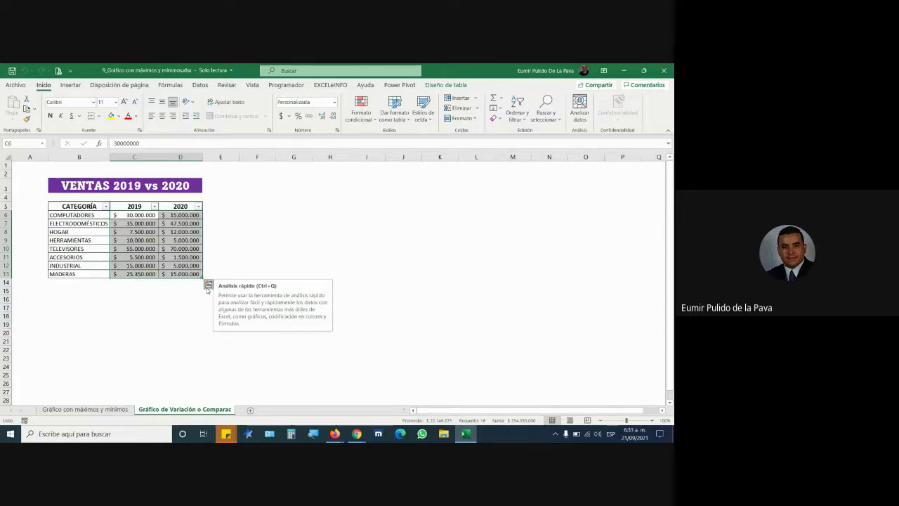
- Admit another joining participant and select cell E5 beside the 2020 header
click(357, 433)
click(342, 417)
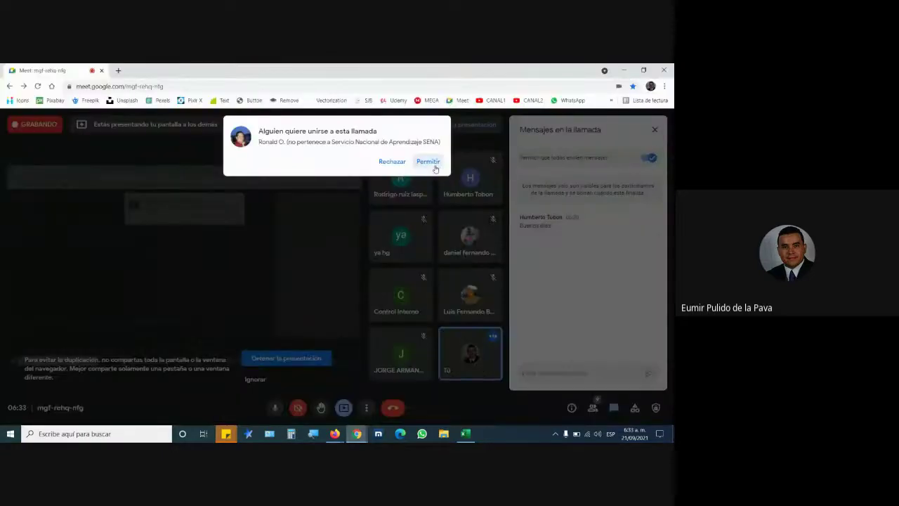
click(434, 169)
click(465, 433)
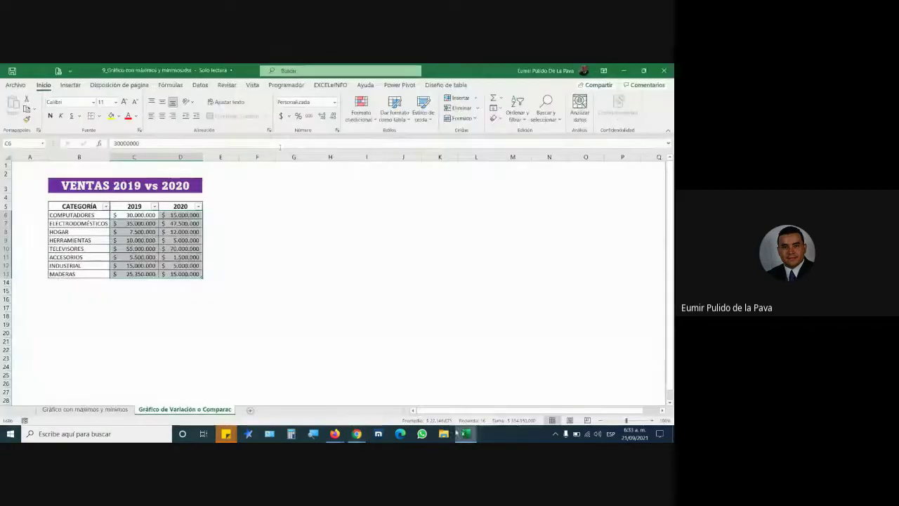
click(214, 207)
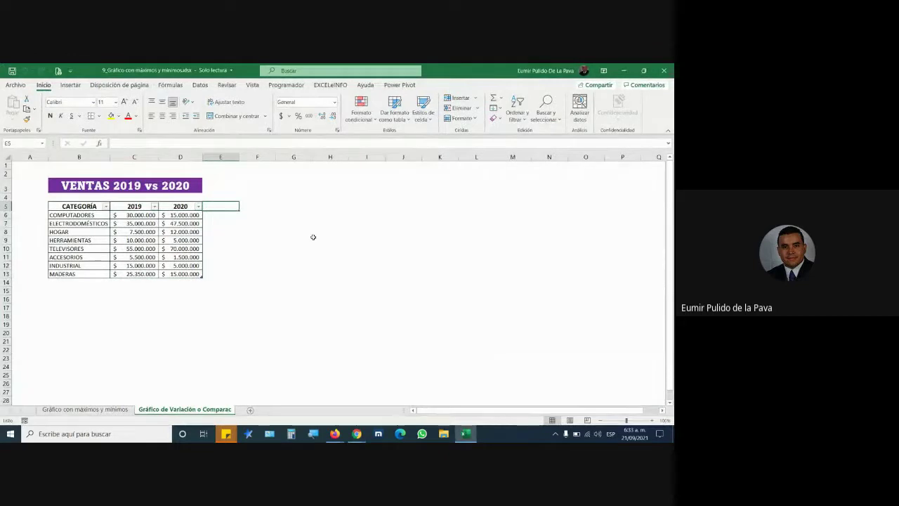
- Add the header VARIACION % in E5 and autofit column E
text(VAR)
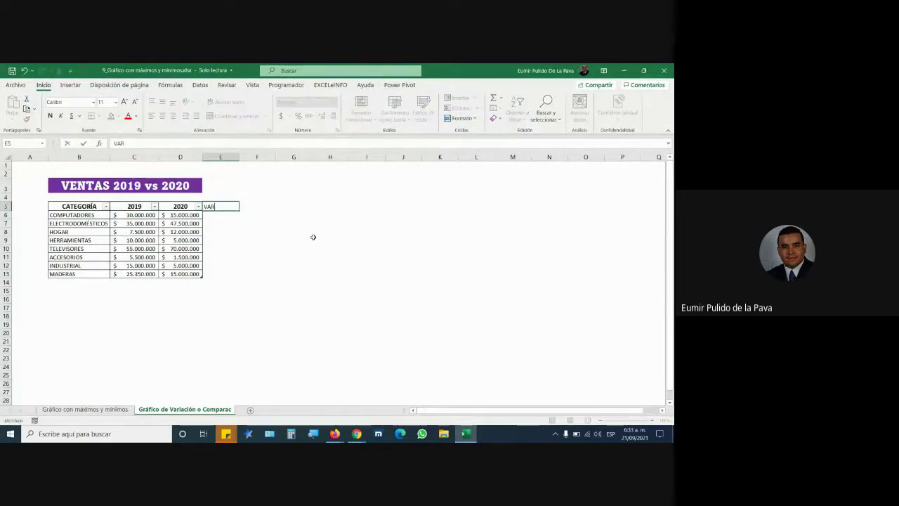
text(IACION)
text( %)
key(Return)
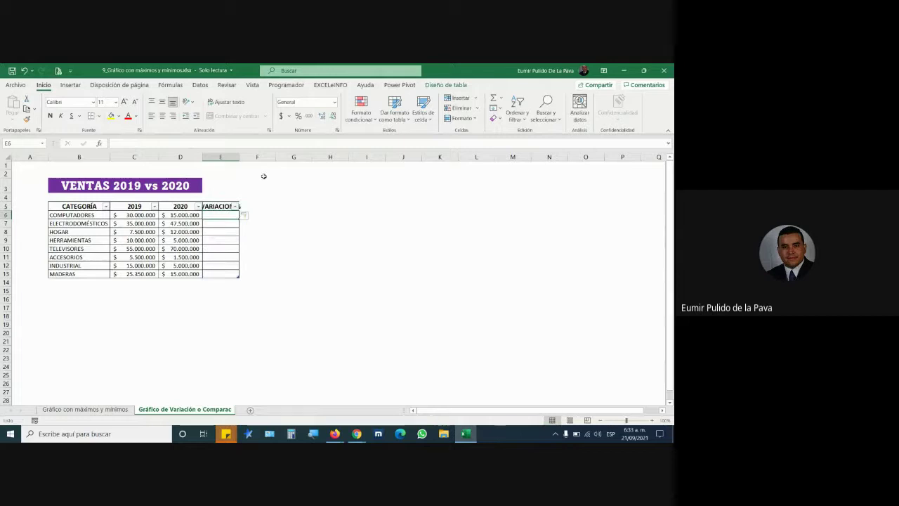
double_click(238, 156)
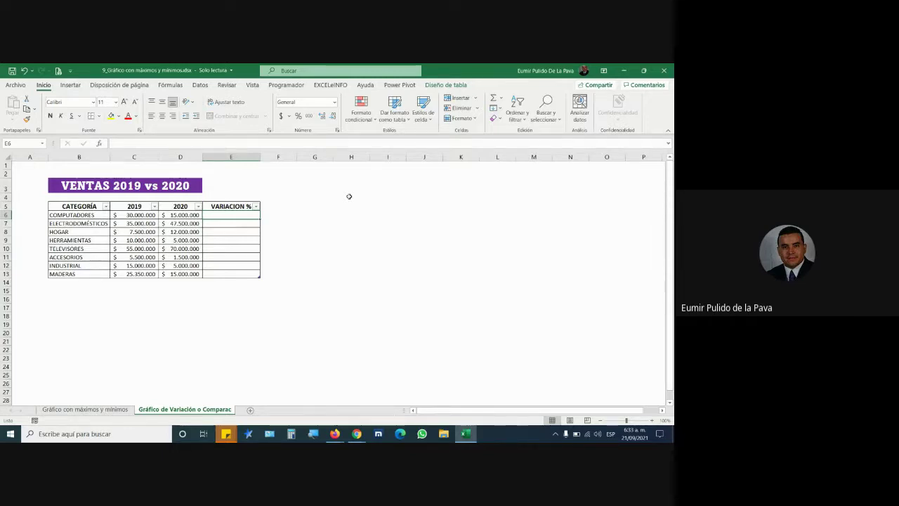
text(=)
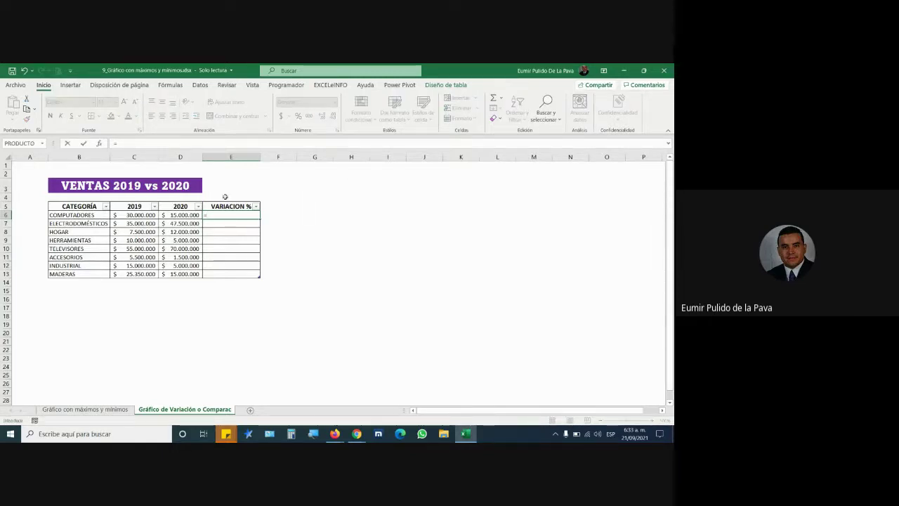
click(184, 215)
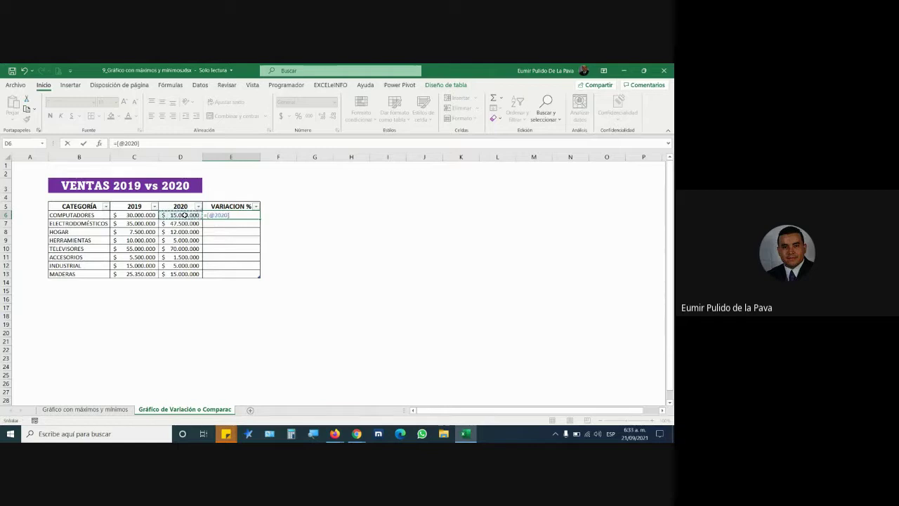
text(/)
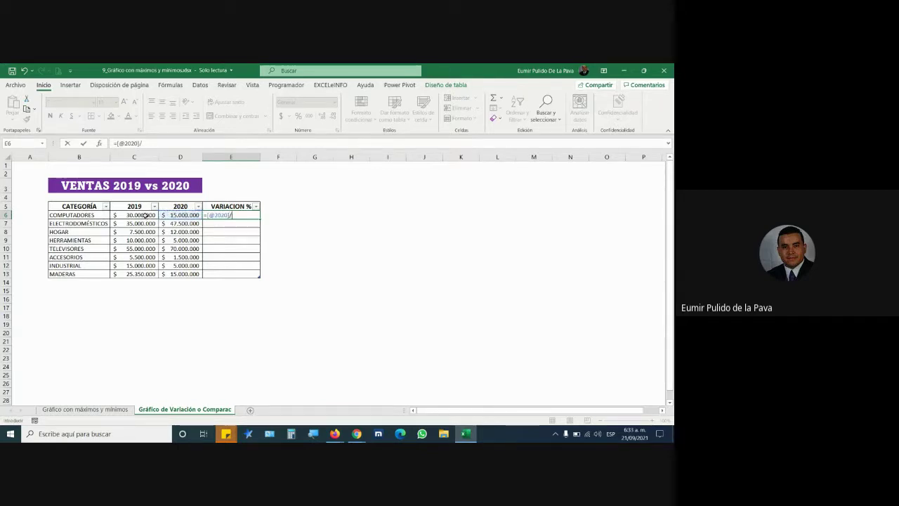
click(146, 214)
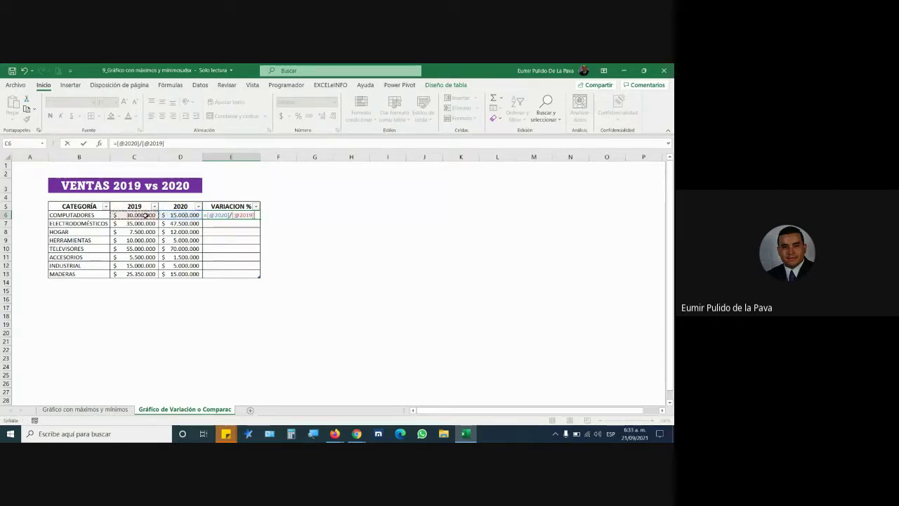
text(-)
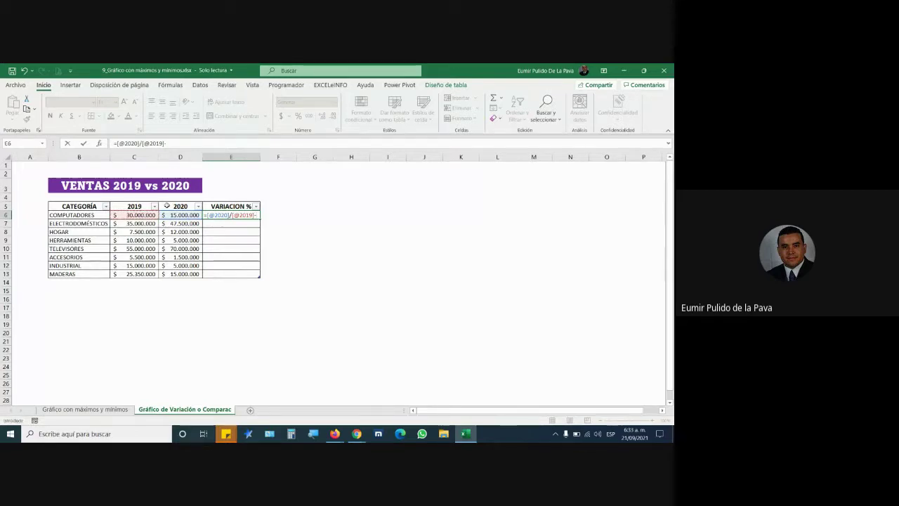
text(1)
key(Return)
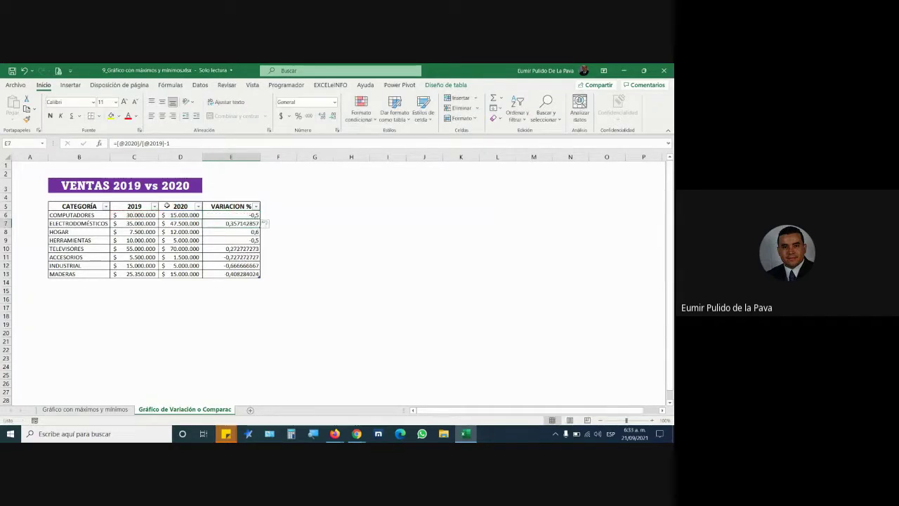
- Format the VARIACION % results as centred percentages
drag(237, 222, 236, 274)
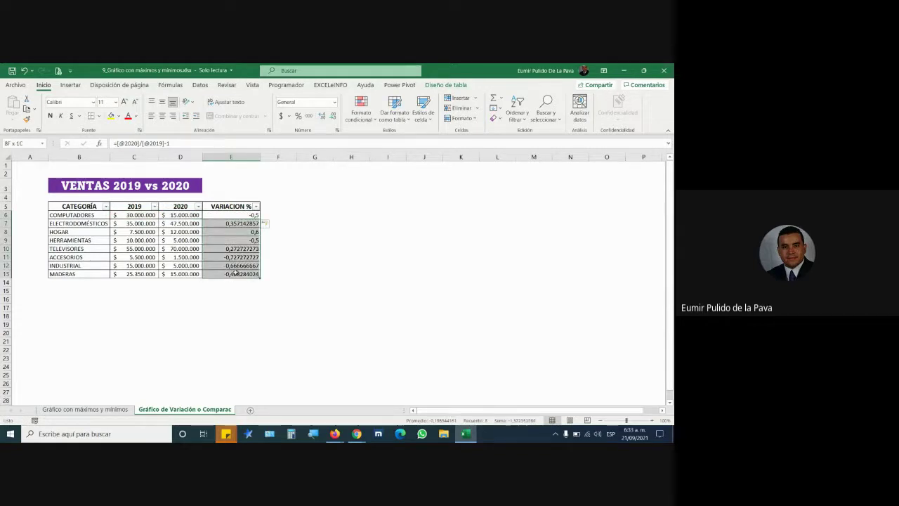
click(298, 115)
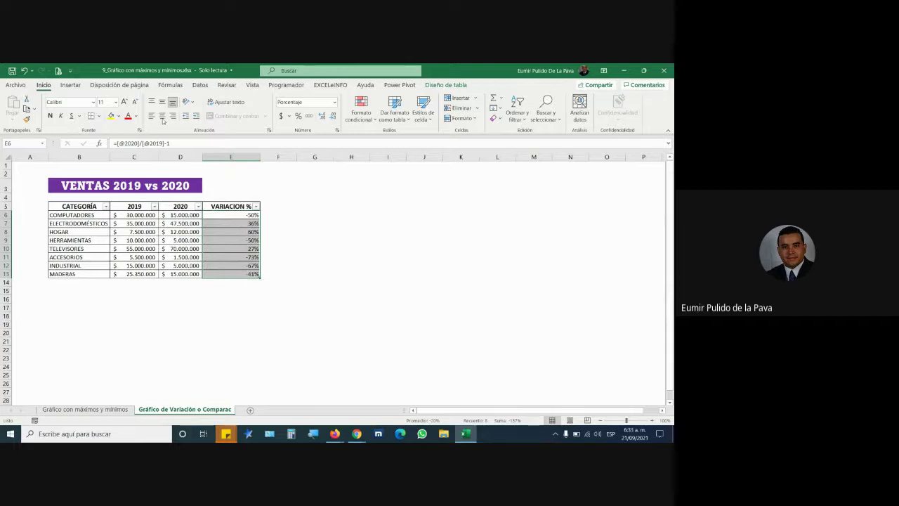
click(162, 115)
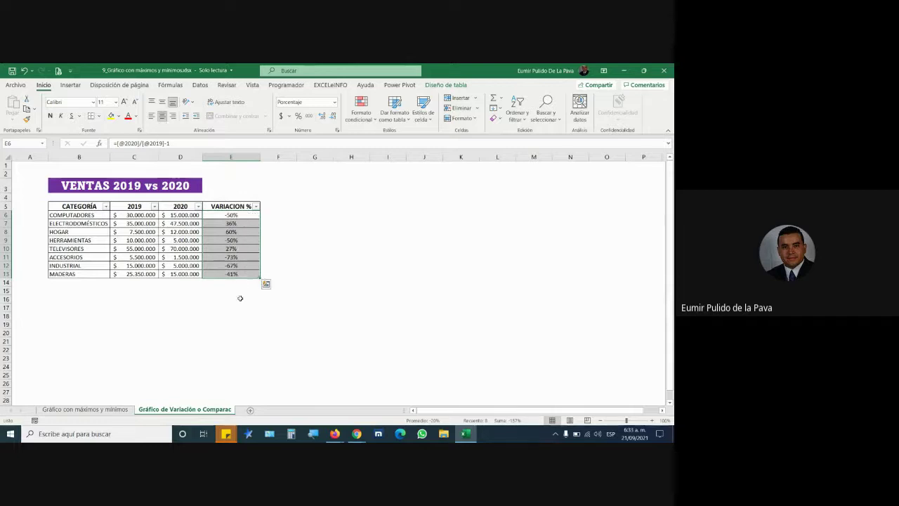
click(236, 216)
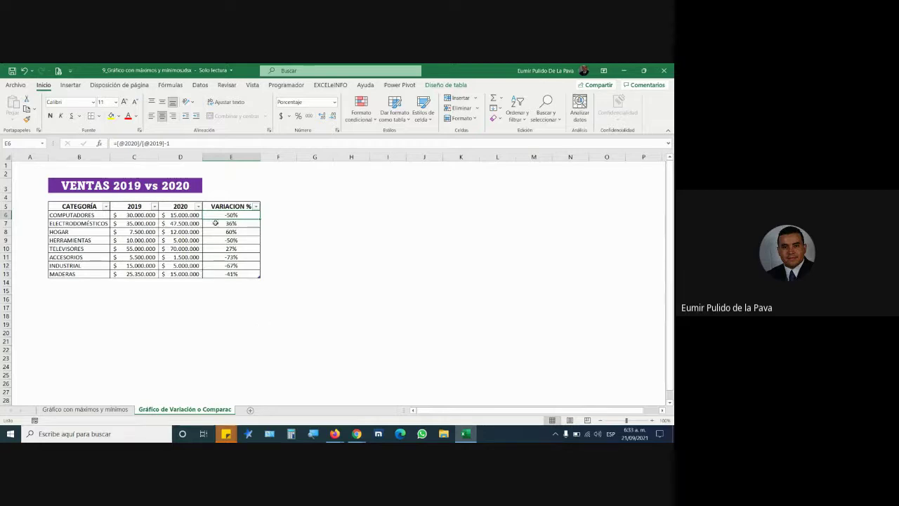
drag(137, 215, 181, 215)
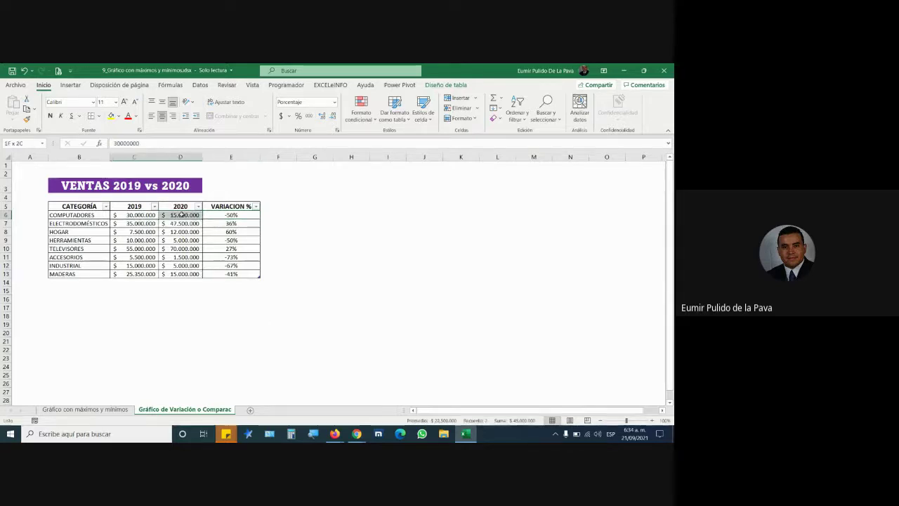
click(140, 216)
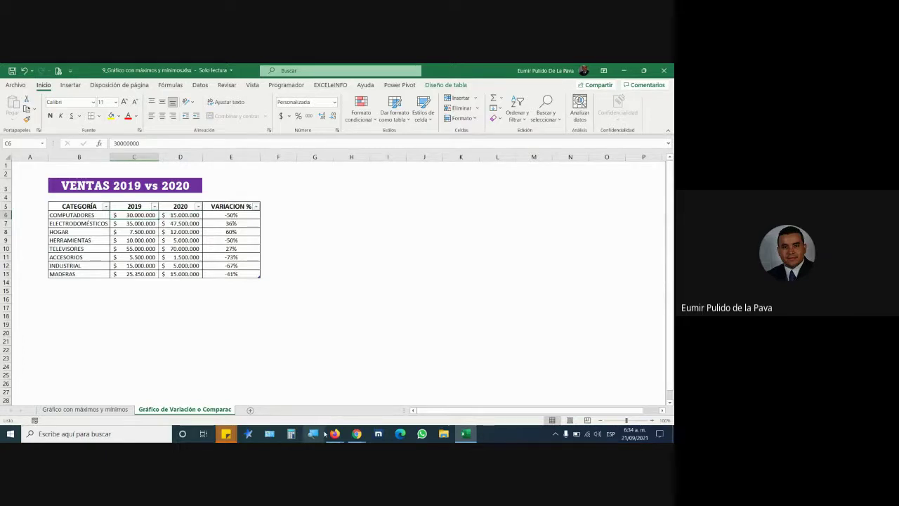
mouse_move(357, 434)
click(309, 394)
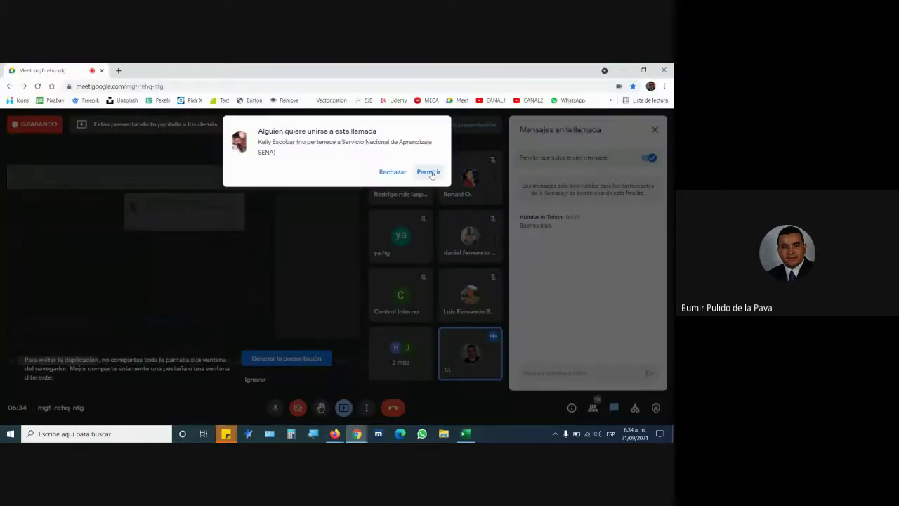
click(428, 172)
key(alt+Tab)
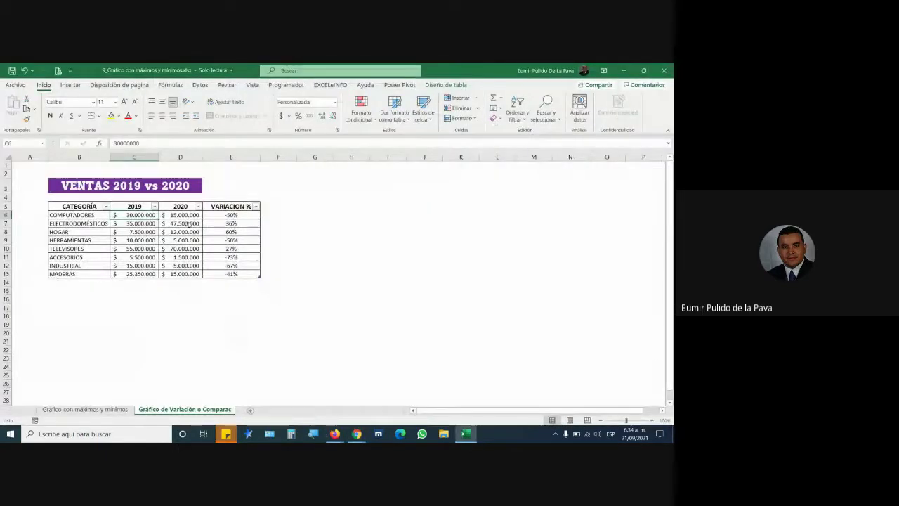
click(180, 216)
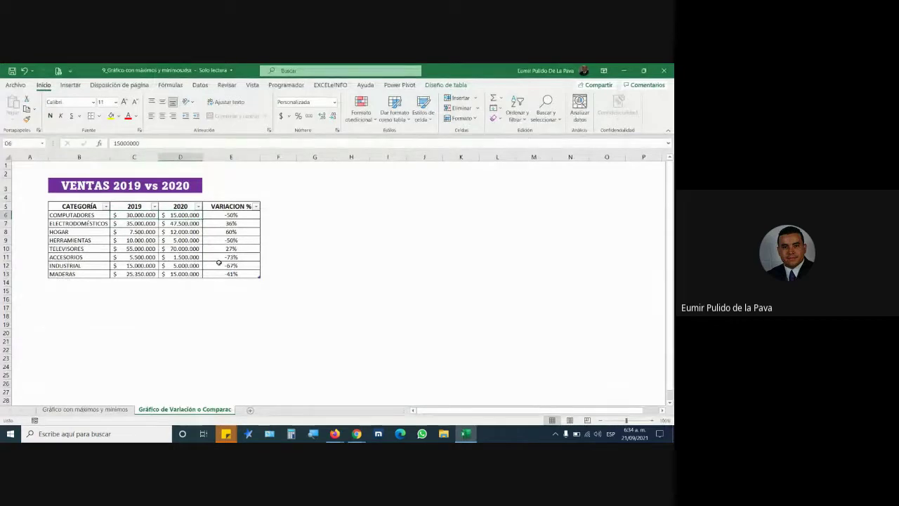
click(248, 223)
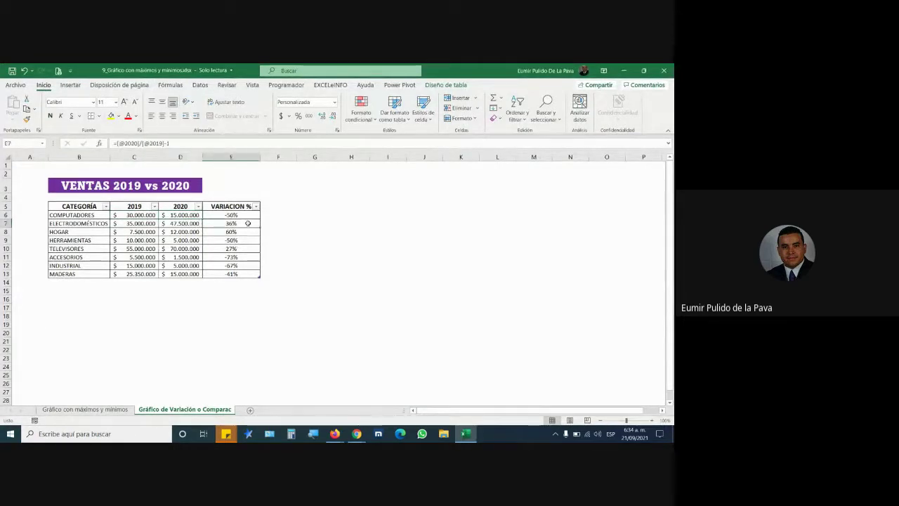
drag(70, 215, 222, 209)
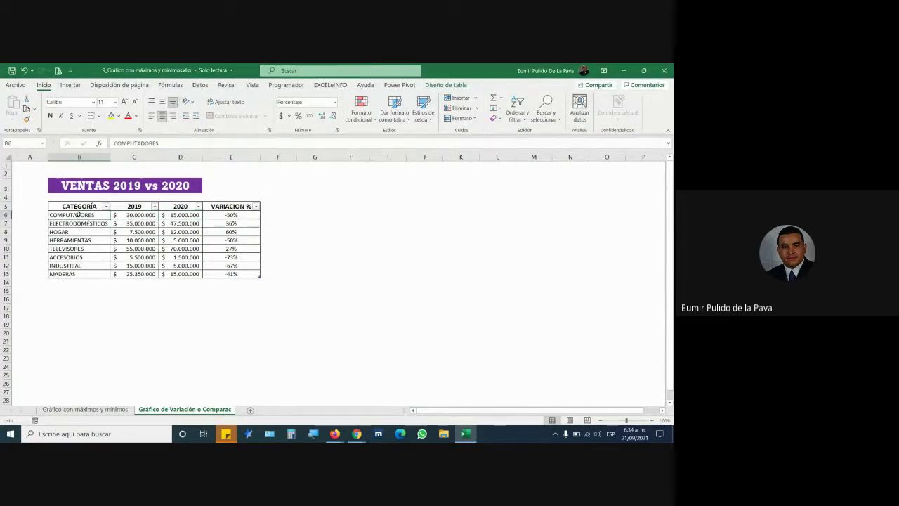
drag(91, 223, 239, 223)
click(242, 225)
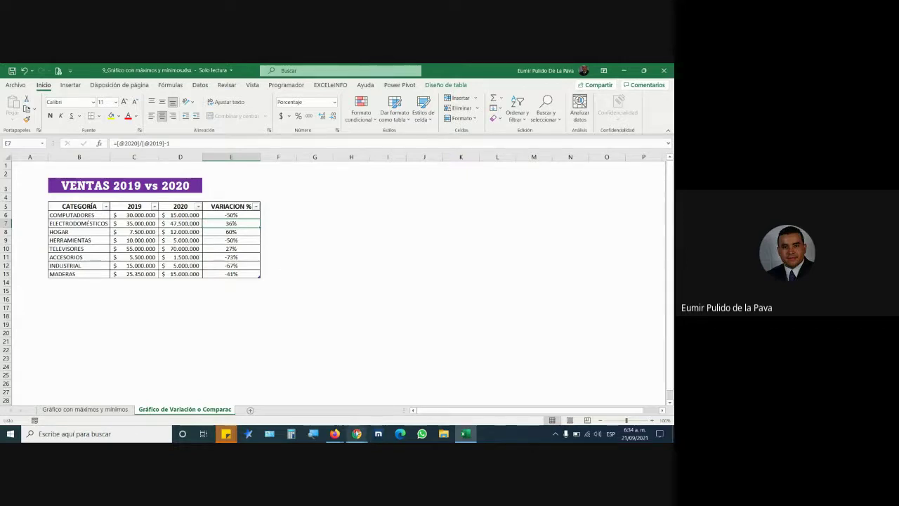
mouse_move(357, 434)
click(335, 355)
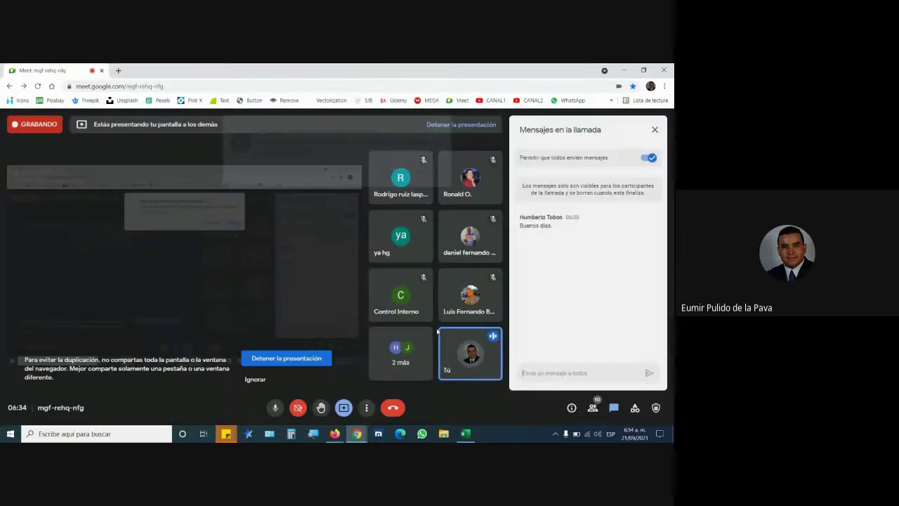
key(alt+Tab)
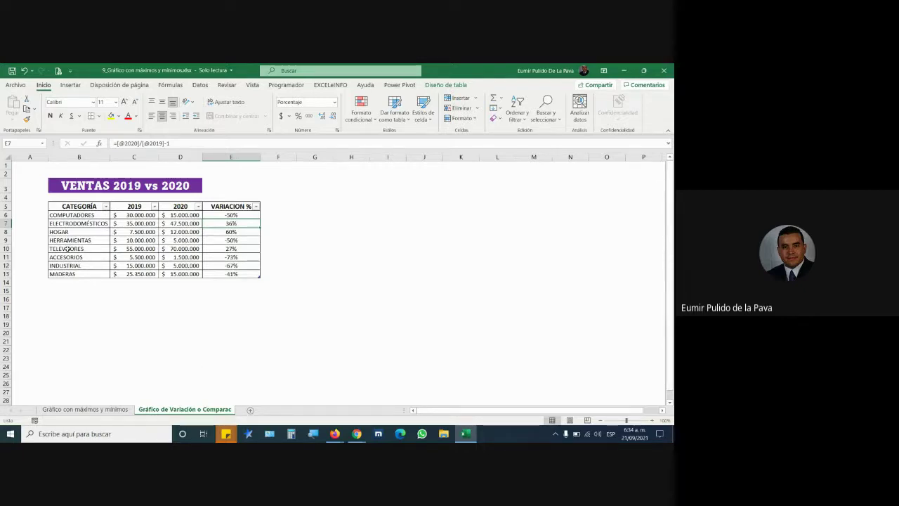
- Select the CATEGORÍA names together with the 2020 sales column (B5:B13 and D5:D13)
drag(72, 207, 70, 273)
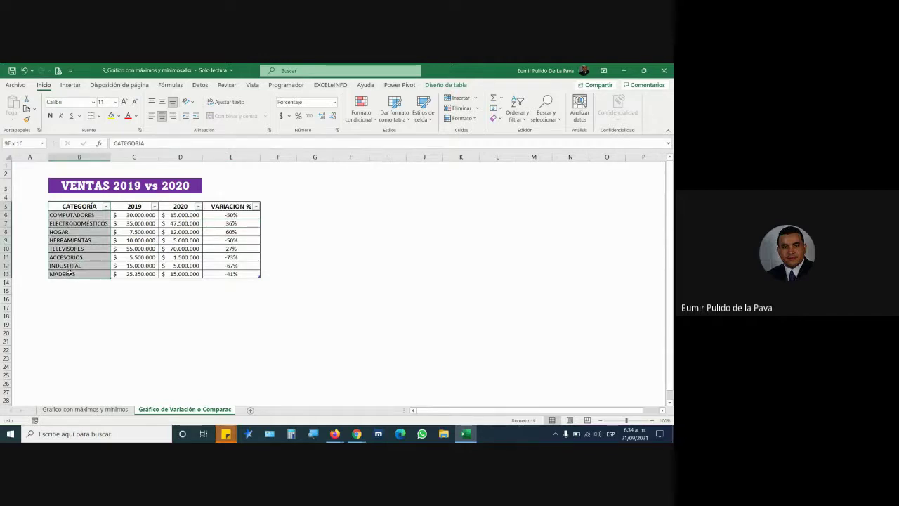
ctrl+drag(181, 206, 177, 273)
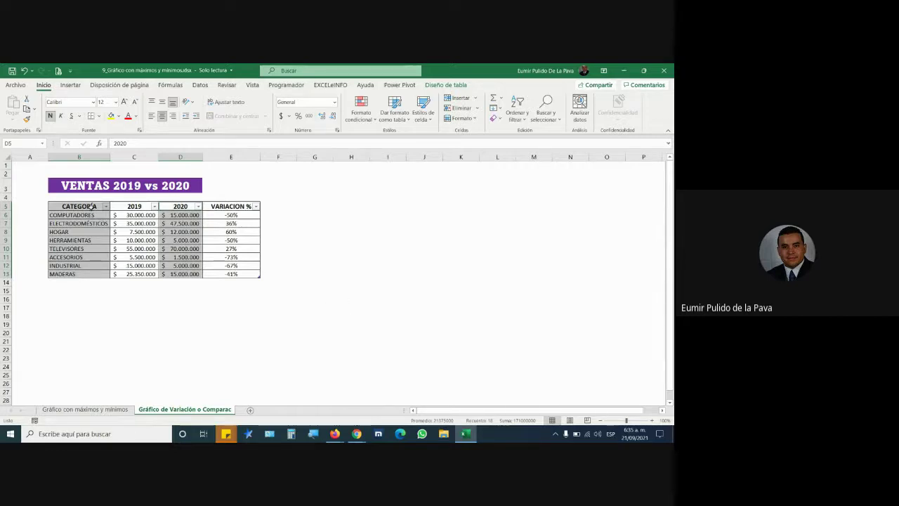
drag(91, 206, 82, 274)
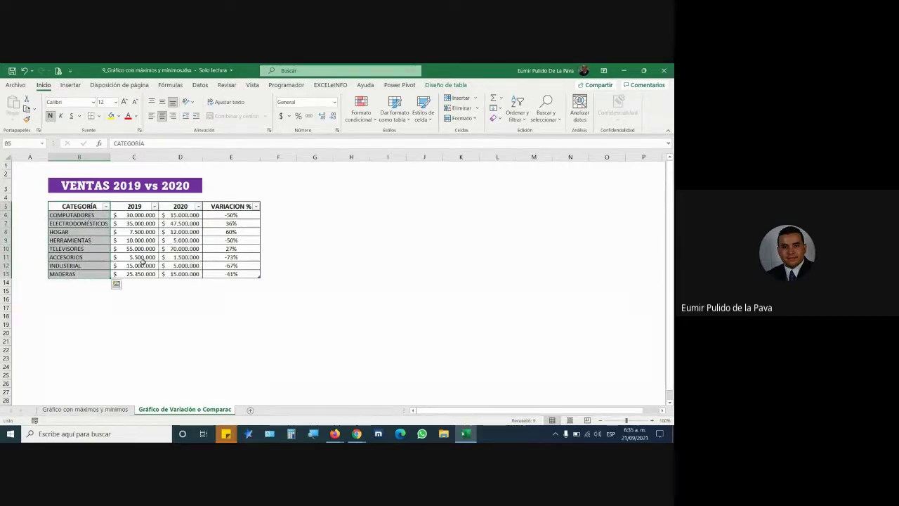
ctrl+click(181, 205)
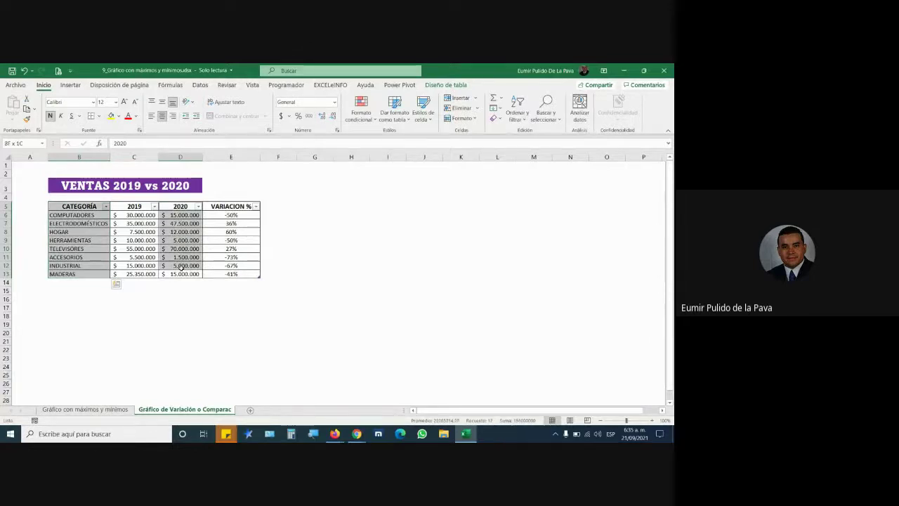
drag(181, 206, 181, 273)
- Glance at the Meet call, then return to Excel's Insertar tab
mouse_move(356, 433)
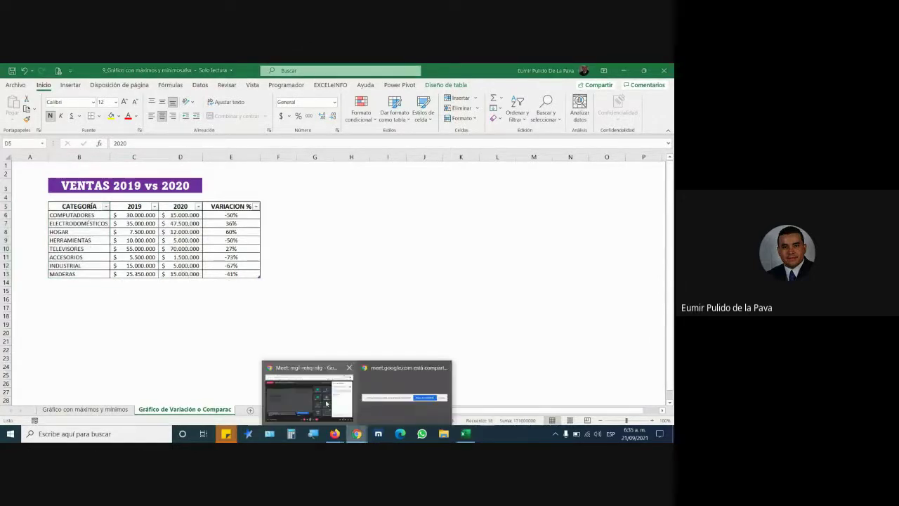
click(407, 393)
click(465, 433)
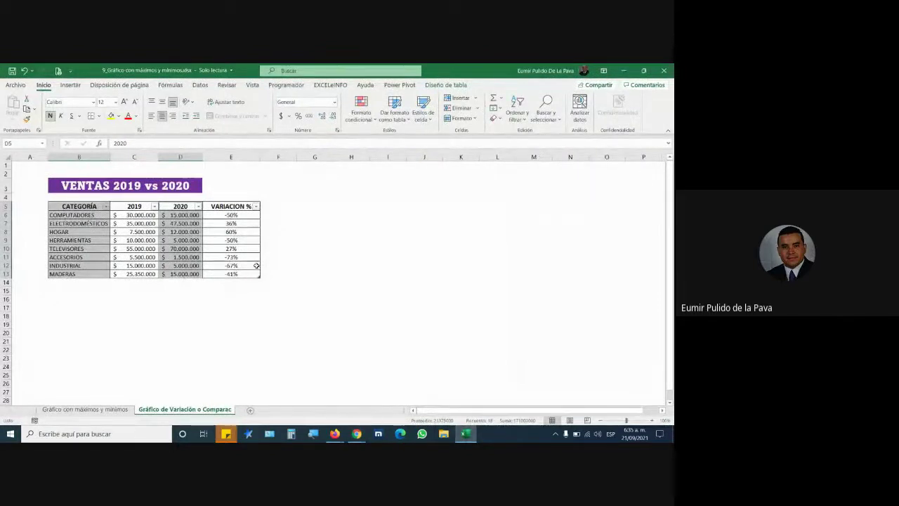
click(75, 89)
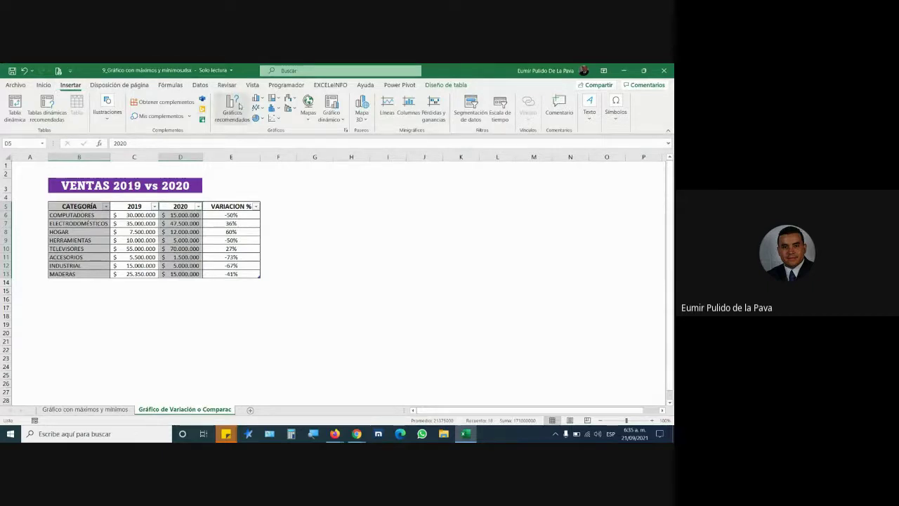
- Insert a Barra agrupada chart of 2020 sales and place it beside the table
click(259, 99)
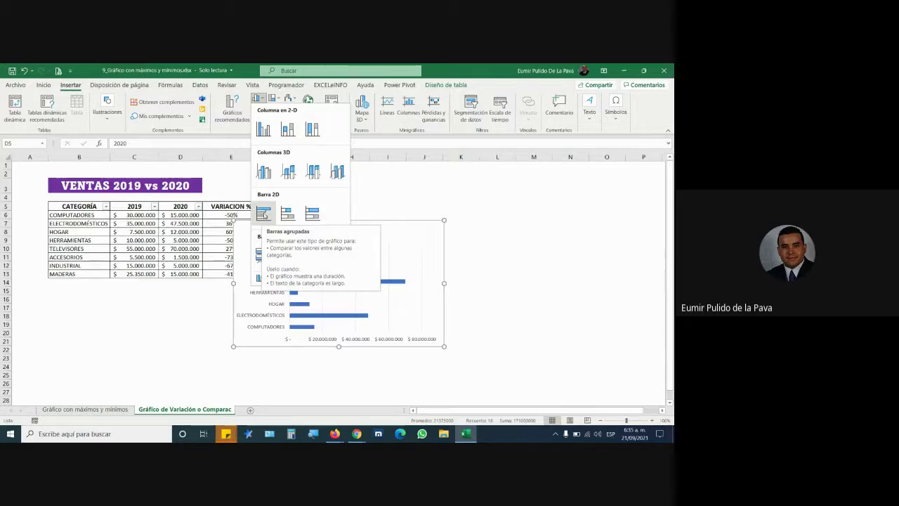
click(263, 214)
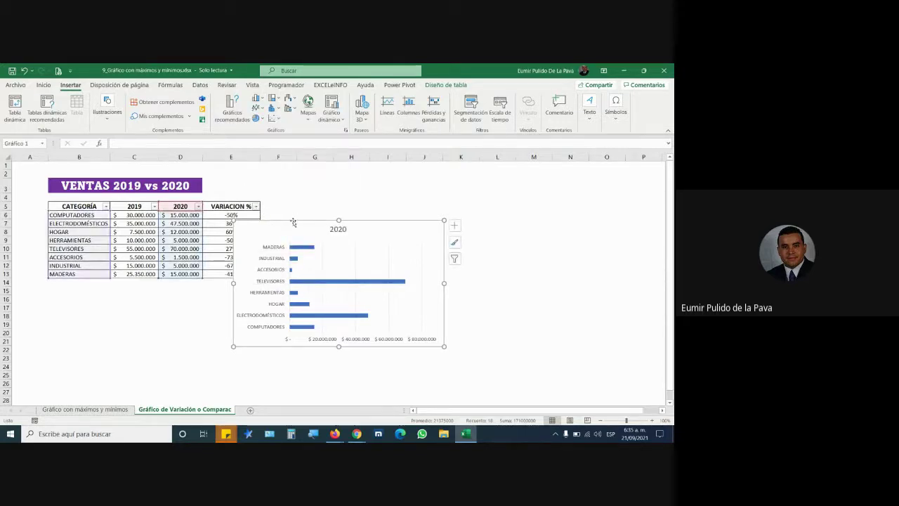
drag(292, 224, 338, 192)
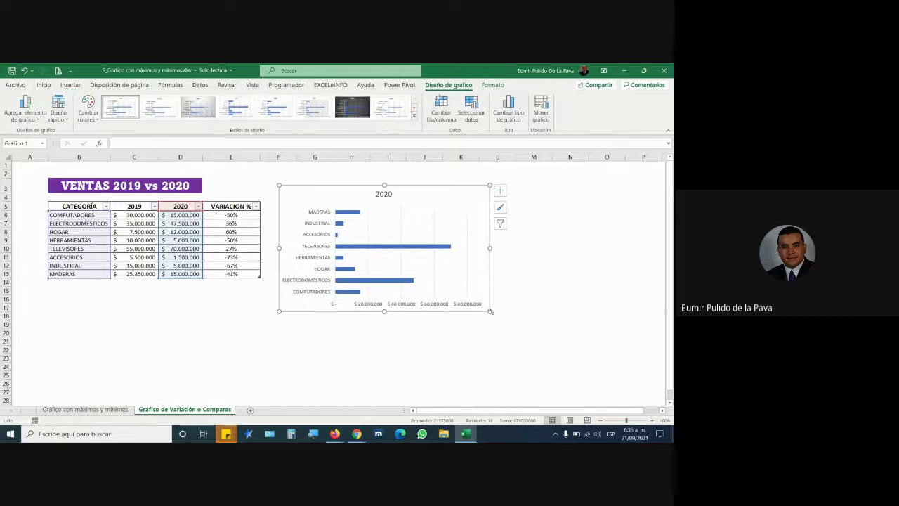
- Enlarge the bar chart, delete its 2020 title, and select the bar series
drag(490, 311, 578, 376)
click(433, 199)
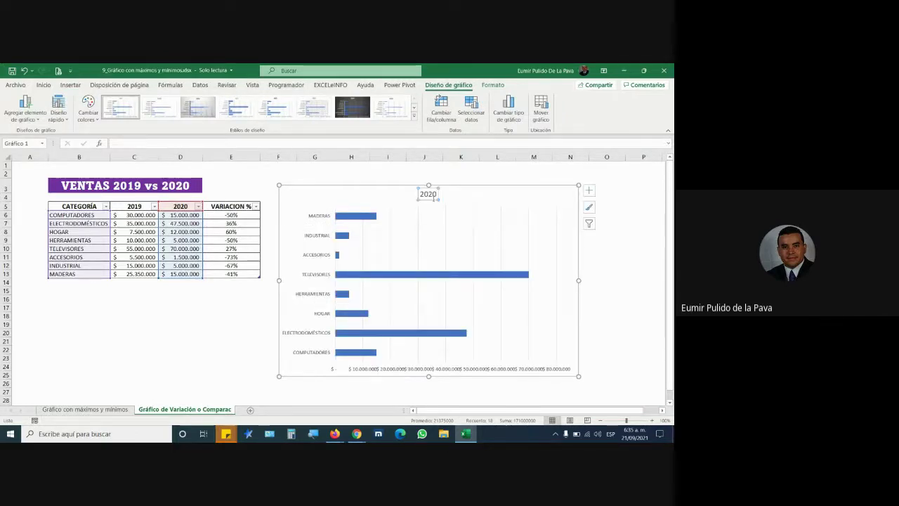
key(Delete)
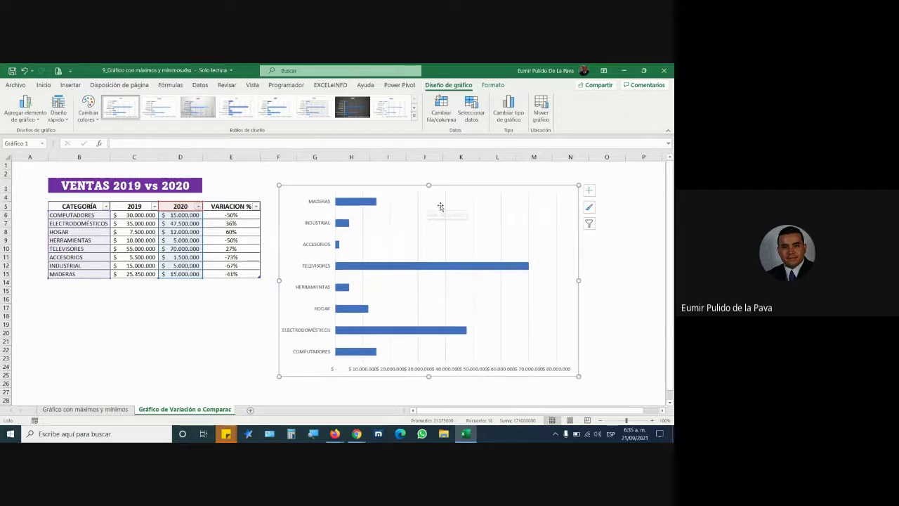
click(365, 205)
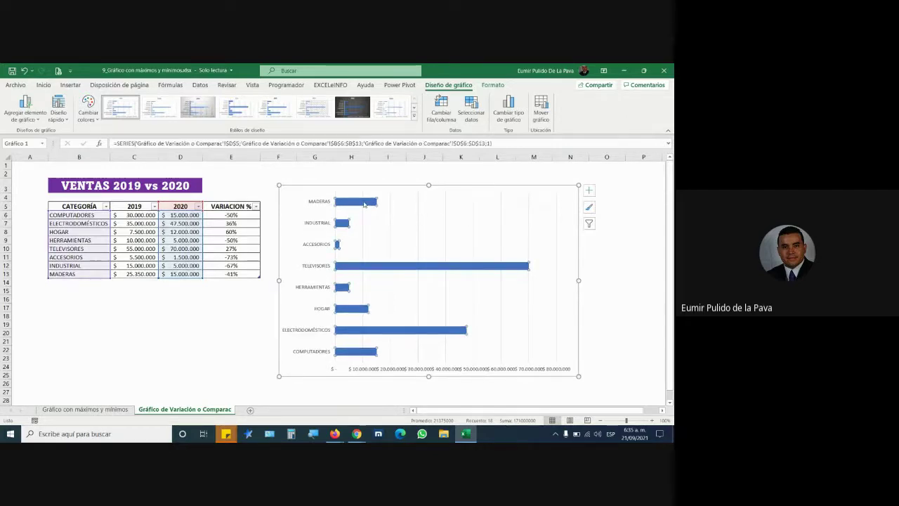
mouse_move(357, 434)
click(310, 394)
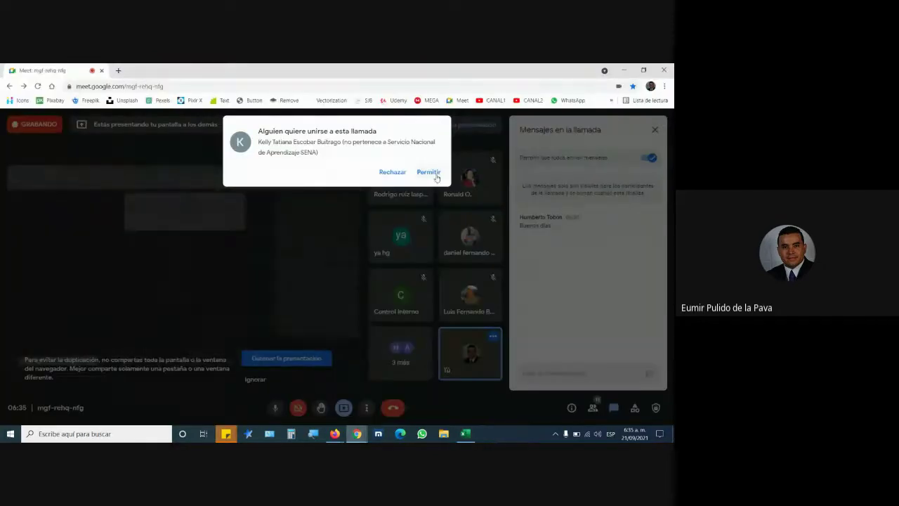
key(alt+Tab)
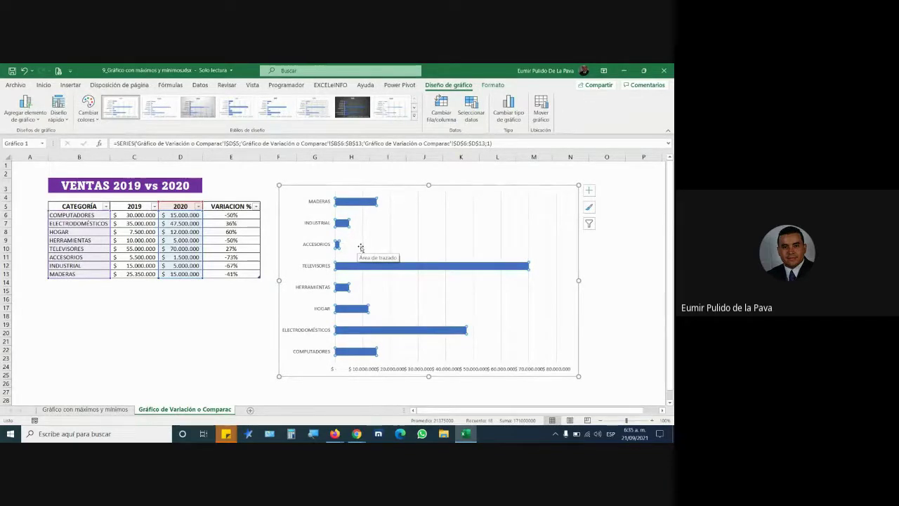
mouse_move(362, 203)
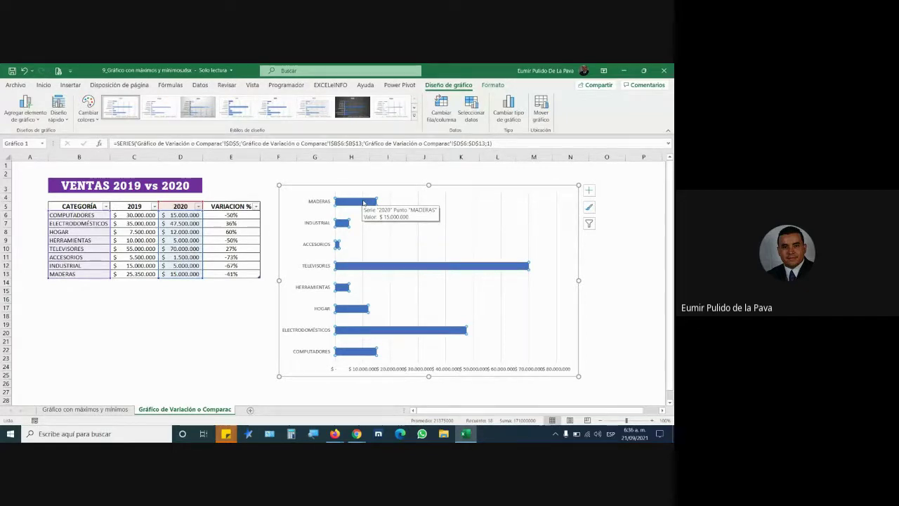
- Set the bar series gap width (Ancho del rango) to 80%
right_click(363, 203)
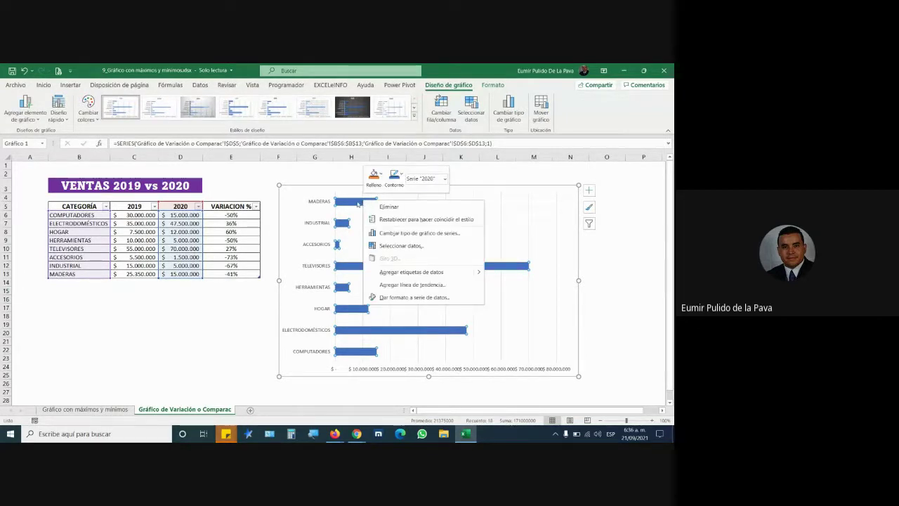
click(413, 297)
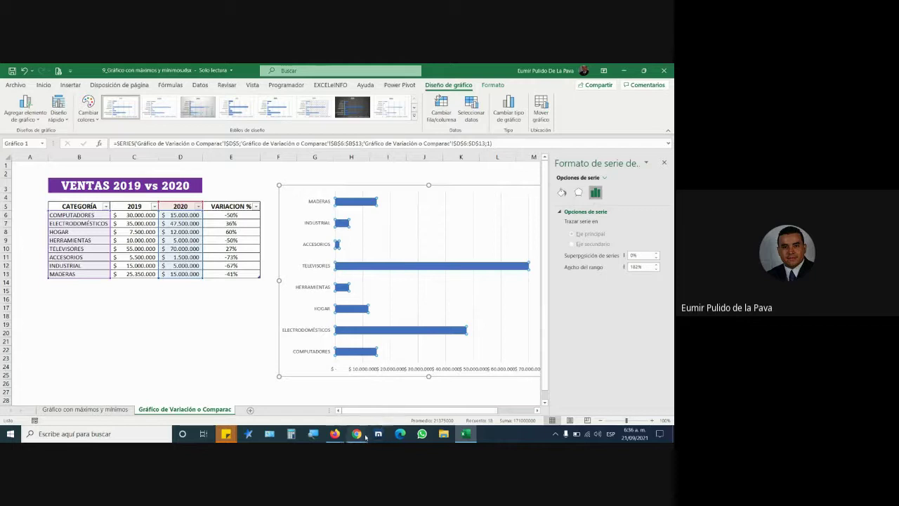
mouse_move(358, 431)
click(314, 390)
click(430, 174)
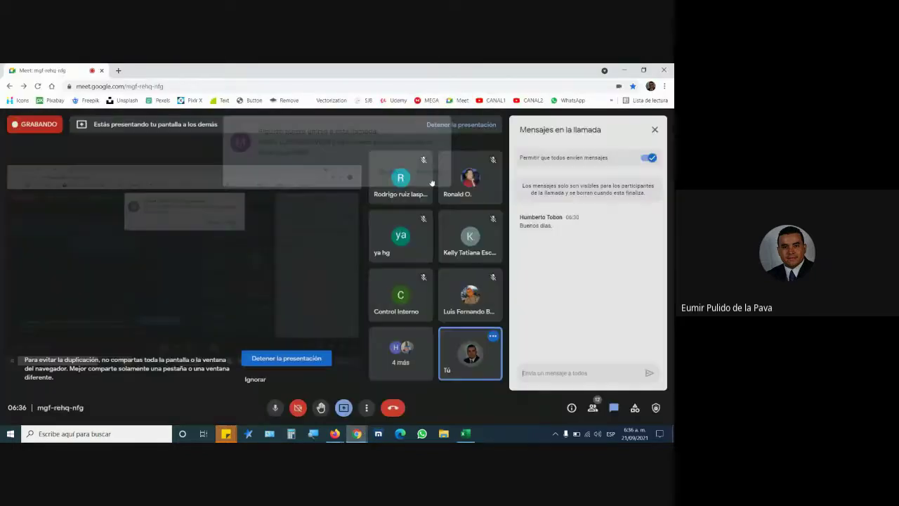
click(464, 433)
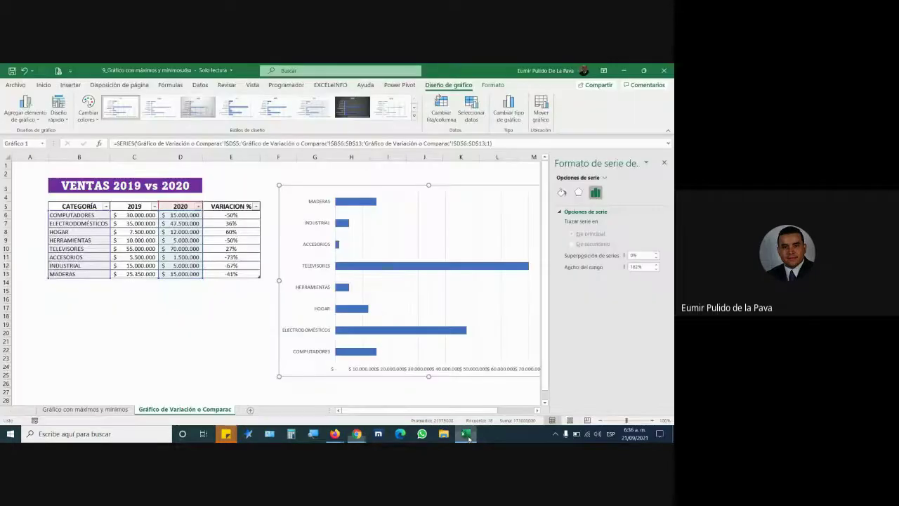
double_click(625, 266)
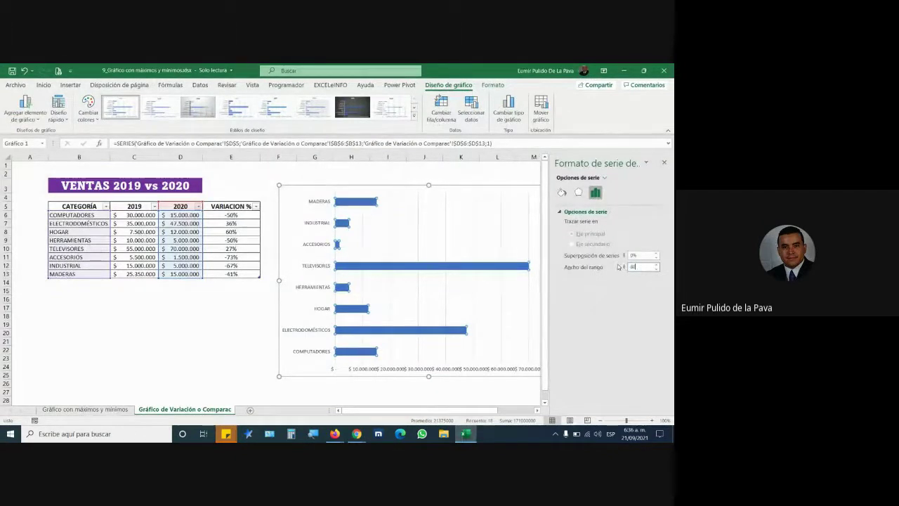
text(0)
click(639, 256)
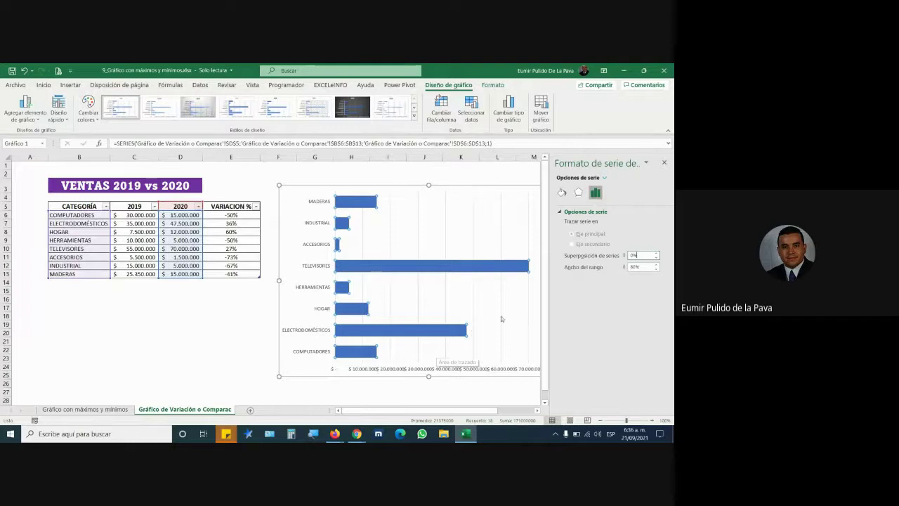
- Give the bars a solid dark blue fill
click(562, 193)
click(586, 234)
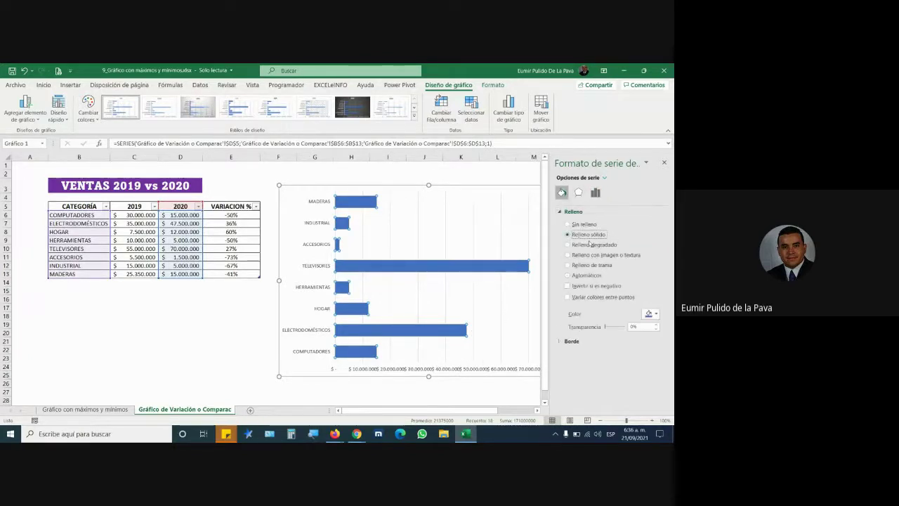
click(656, 315)
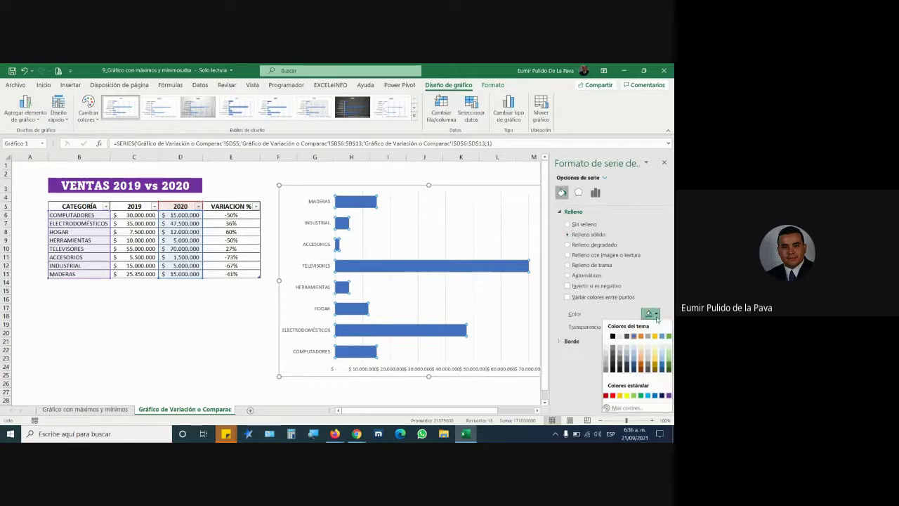
click(662, 396)
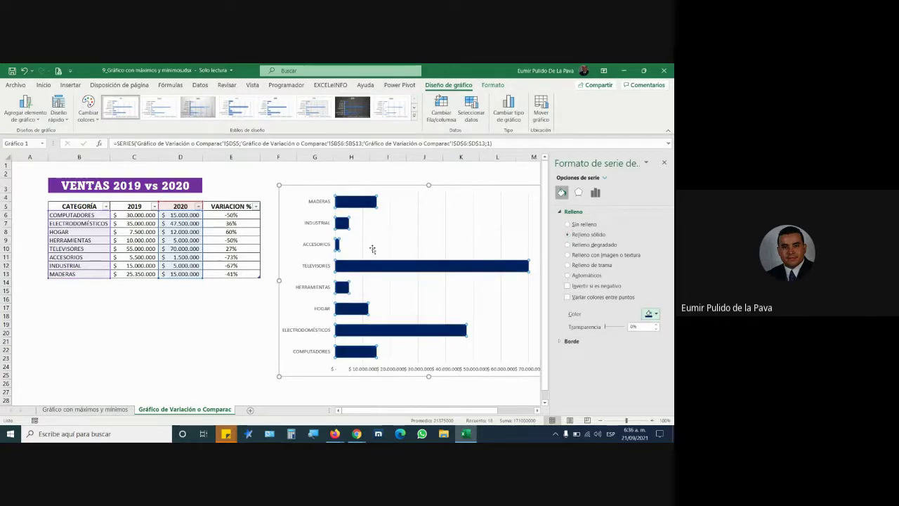
- Close the Formato del área de gráfico pane and drag the chart wider to the right
drag(291, 186, 278, 174)
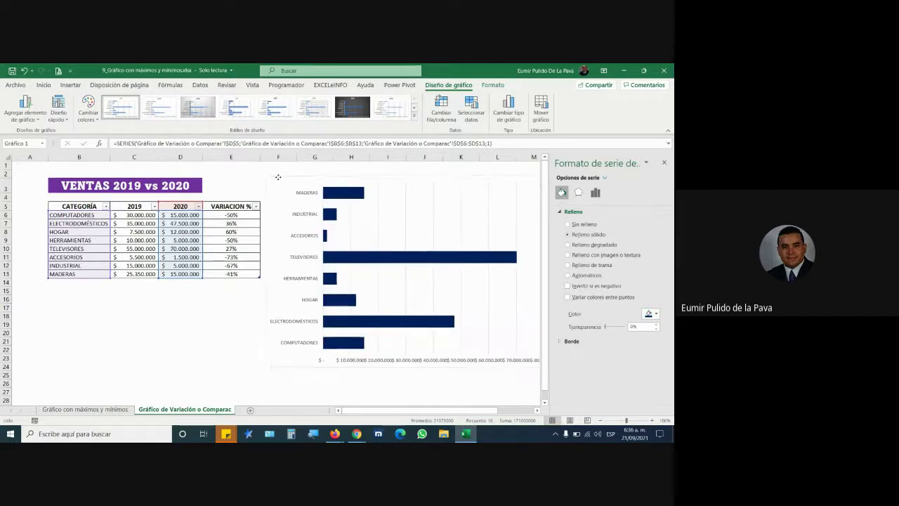
click(278, 175)
click(538, 411)
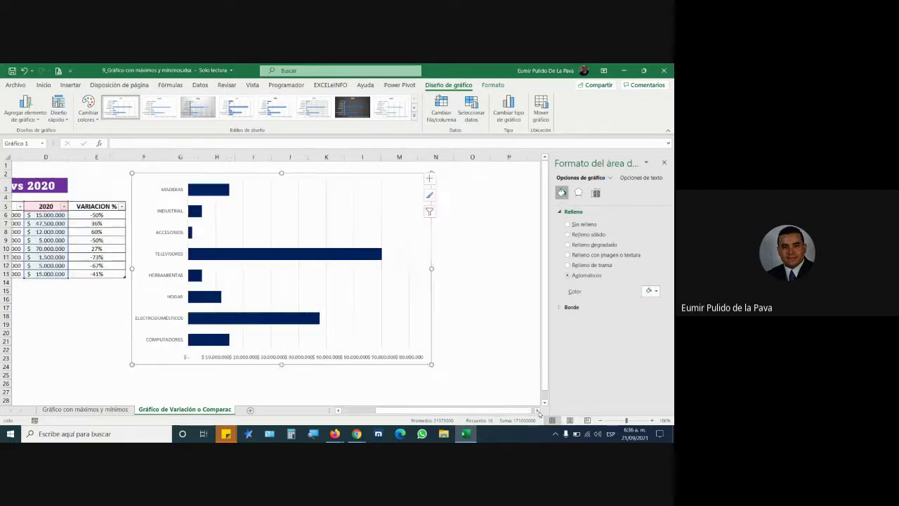
click(664, 163)
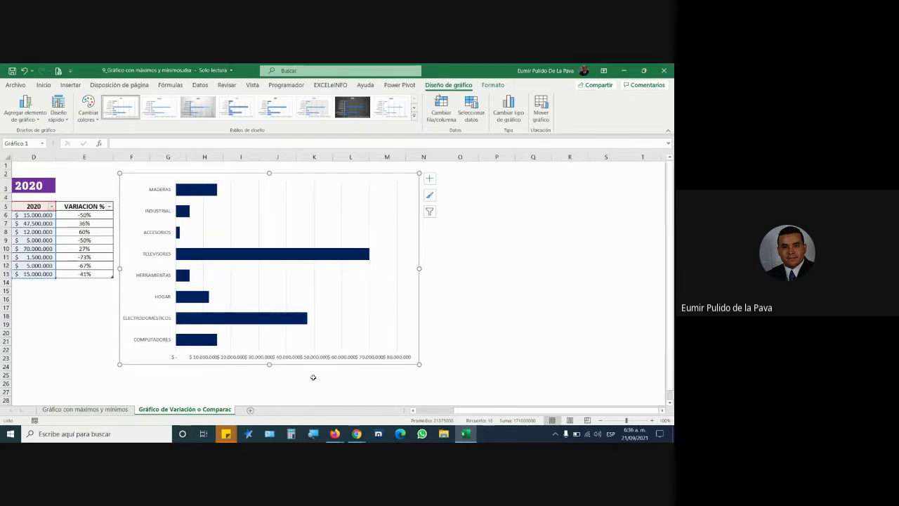
drag(420, 267, 511, 271)
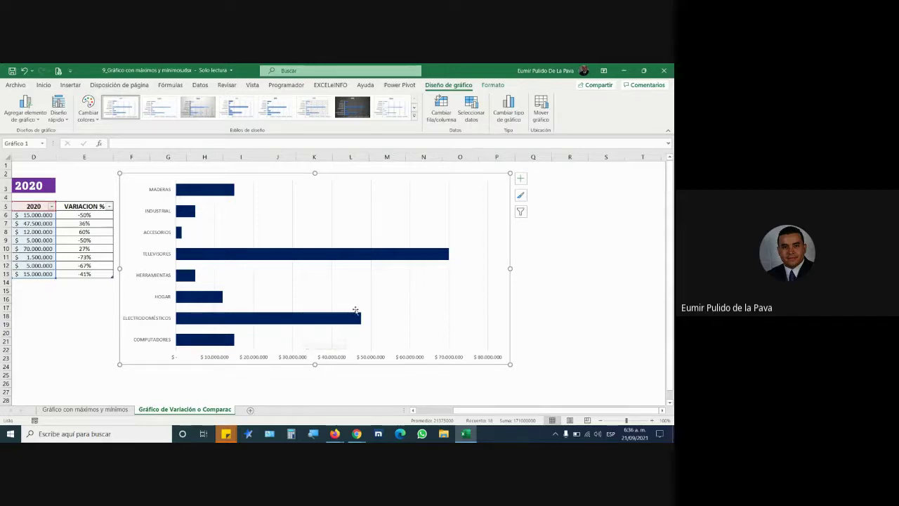
- Toggle Barras de error on and off in the Chart Elements list, leaving them removed
click(520, 181)
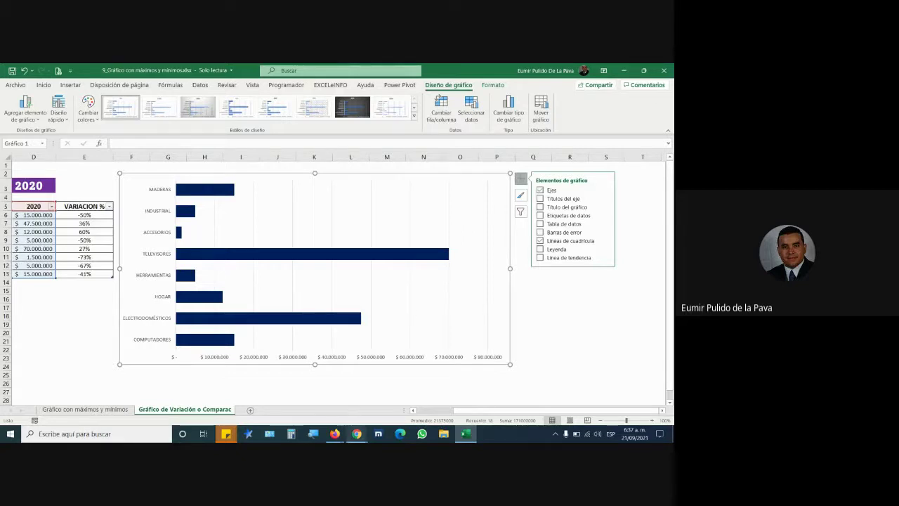
mouse_move(357, 433)
click(340, 384)
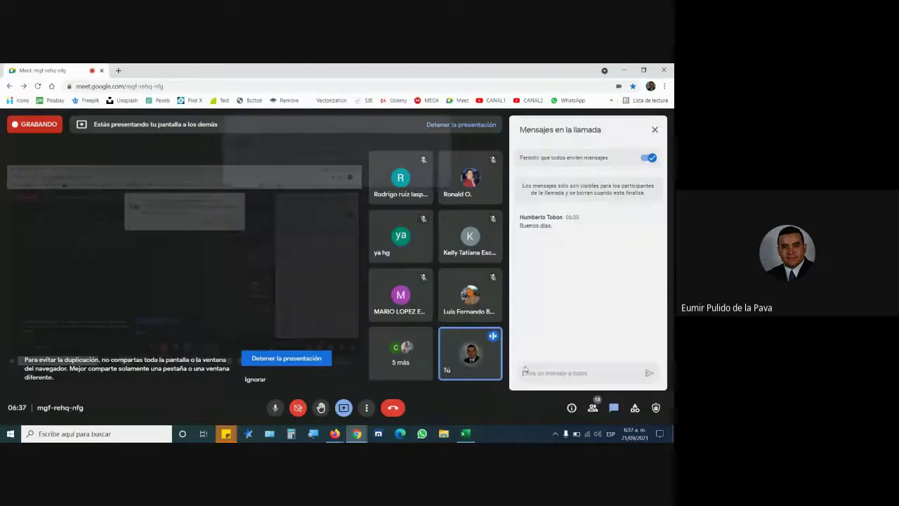
click(464, 433)
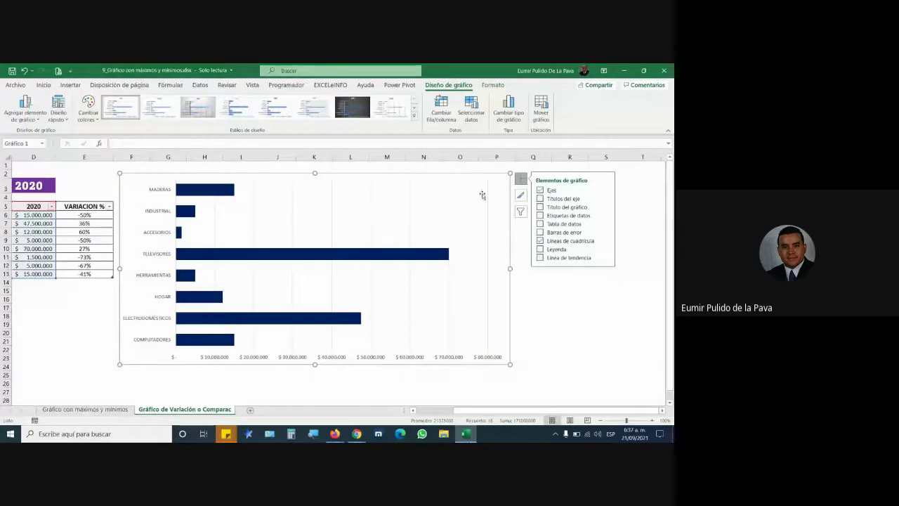
click(482, 195)
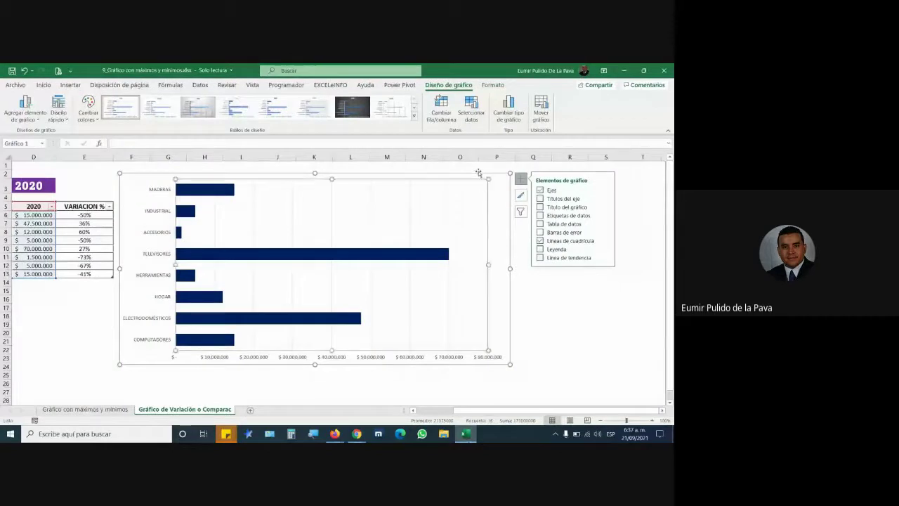
click(538, 307)
click(484, 170)
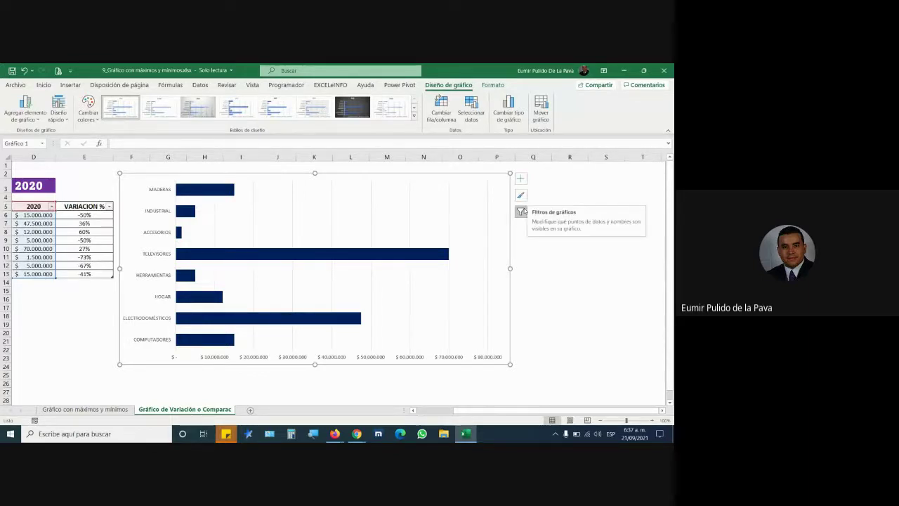
click(521, 179)
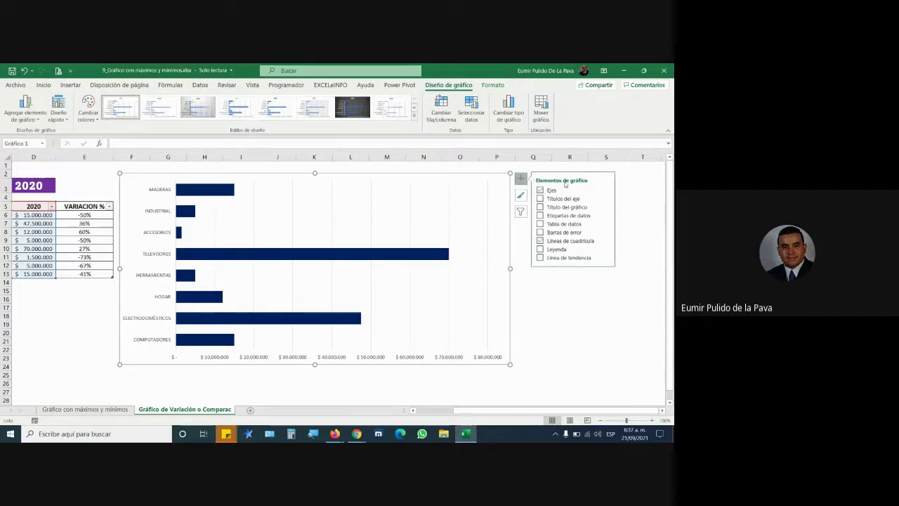
click(540, 232)
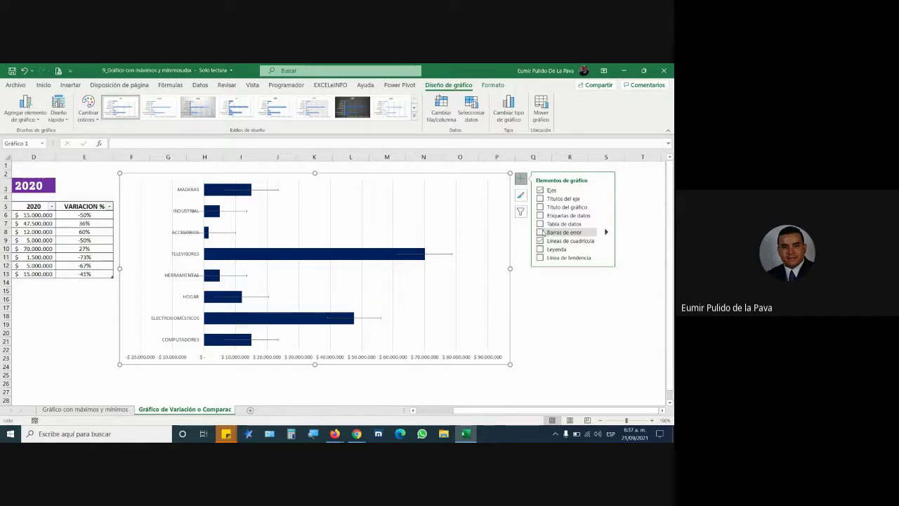
click(540, 232)
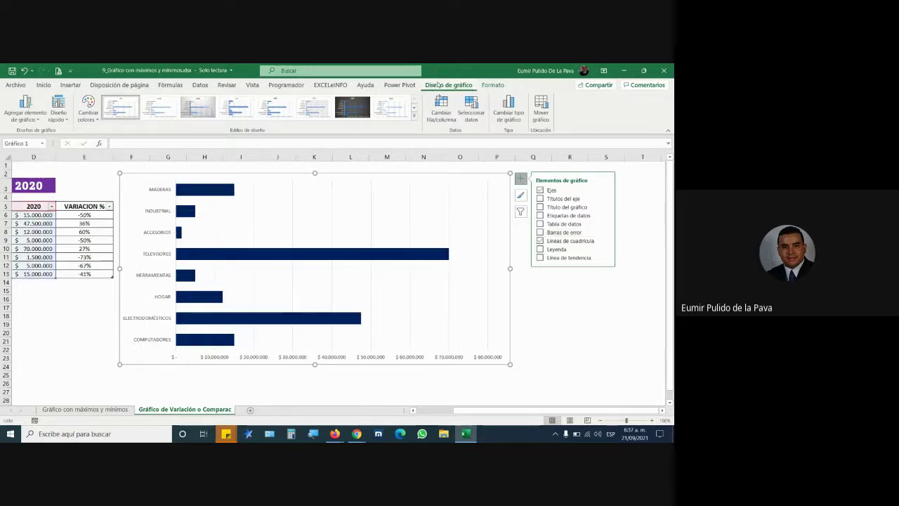
click(443, 86)
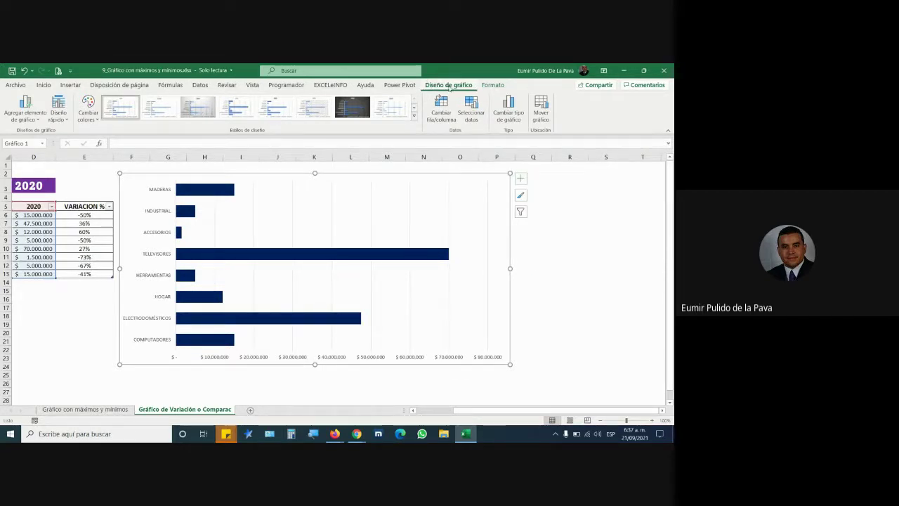
- Browse Agregar elemento de gráfico's Barras de error options and close without adding anything
click(24, 113)
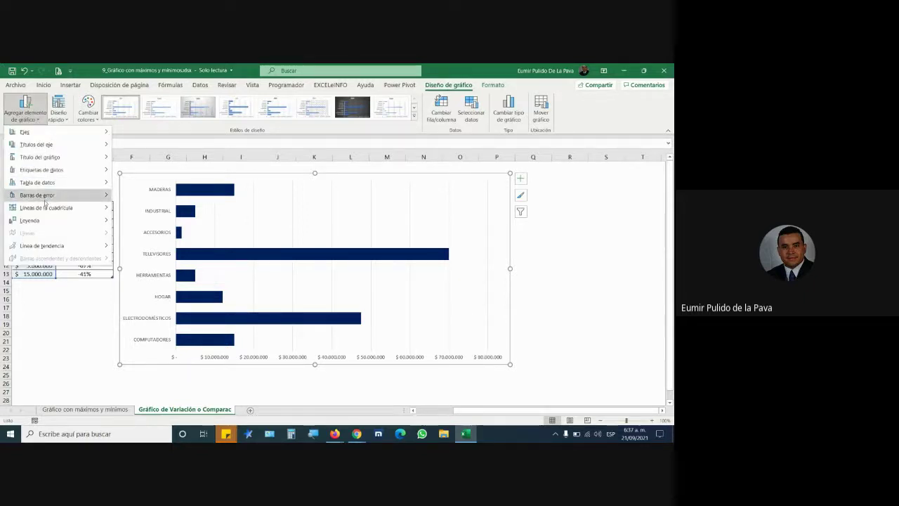
mouse_move(45, 200)
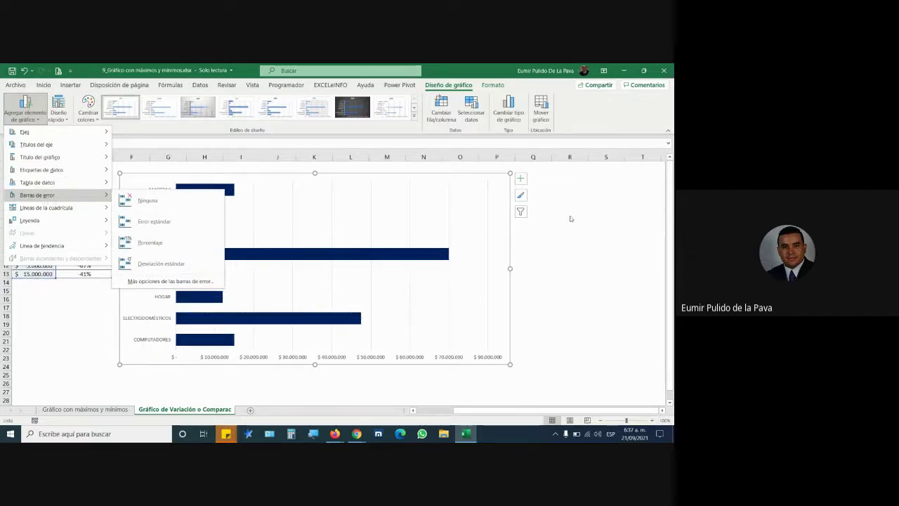
key(Escape)
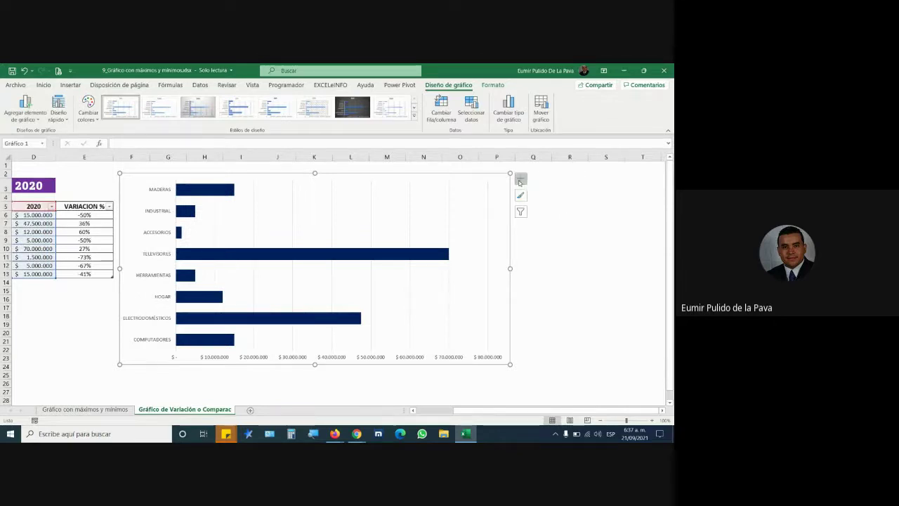
- Turn on Barras de error for all 2020 bars and select the error bar series
click(520, 181)
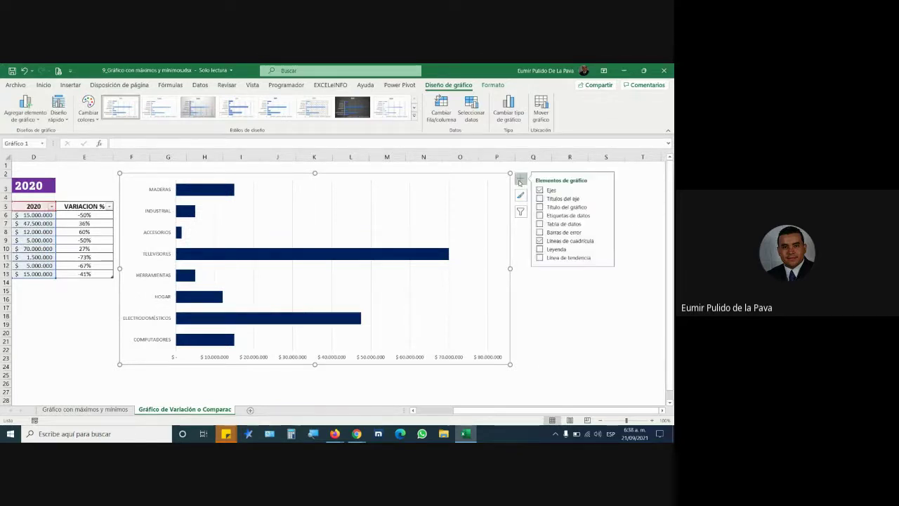
click(540, 231)
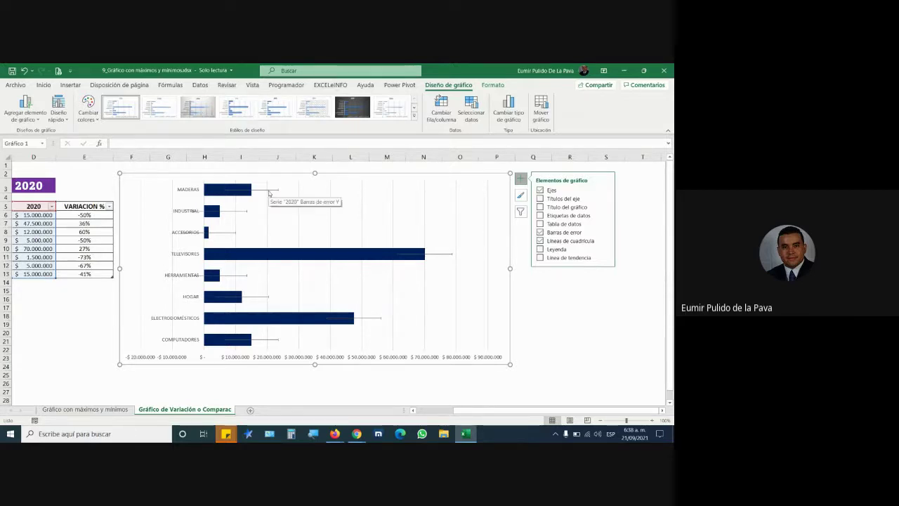
click(269, 191)
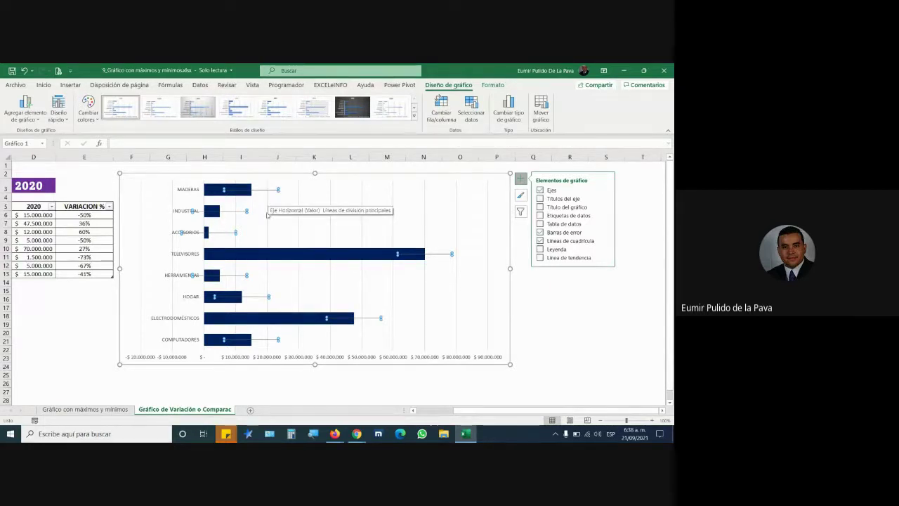
mouse_move(357, 434)
click(406, 393)
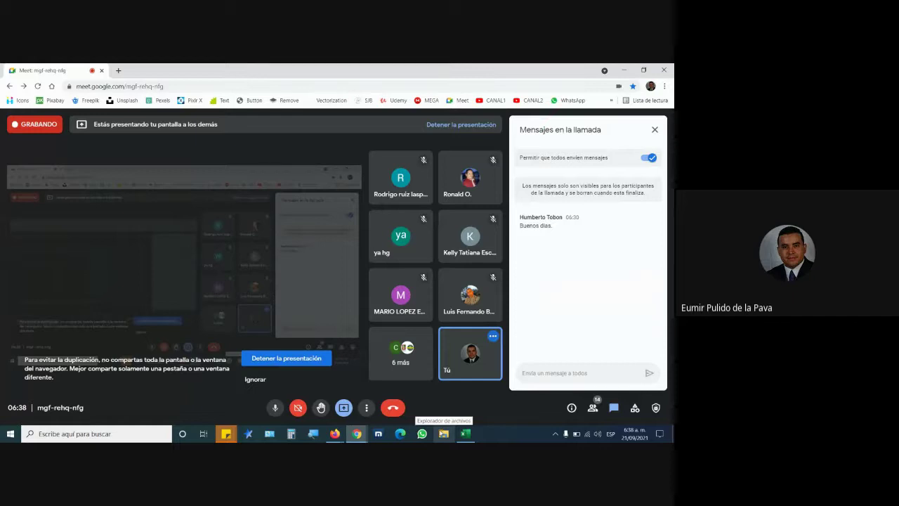
mouse_move(467, 435)
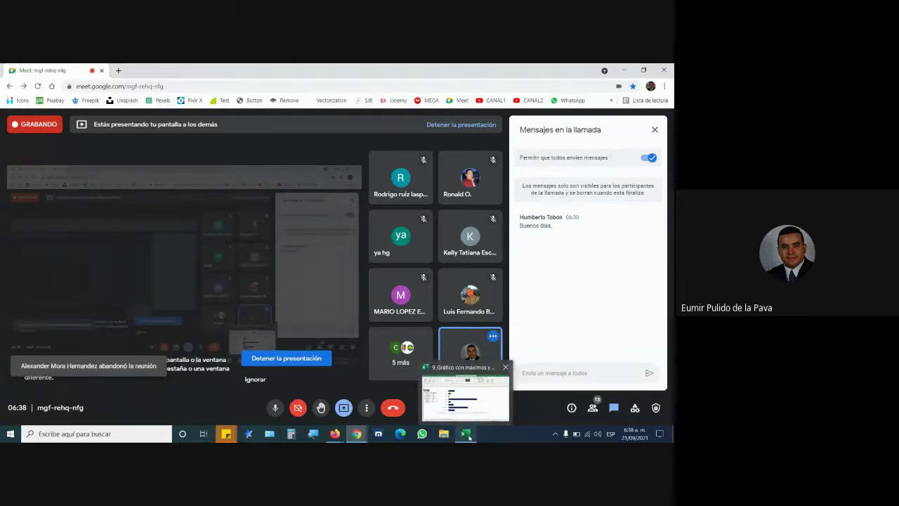
click(469, 437)
click(562, 327)
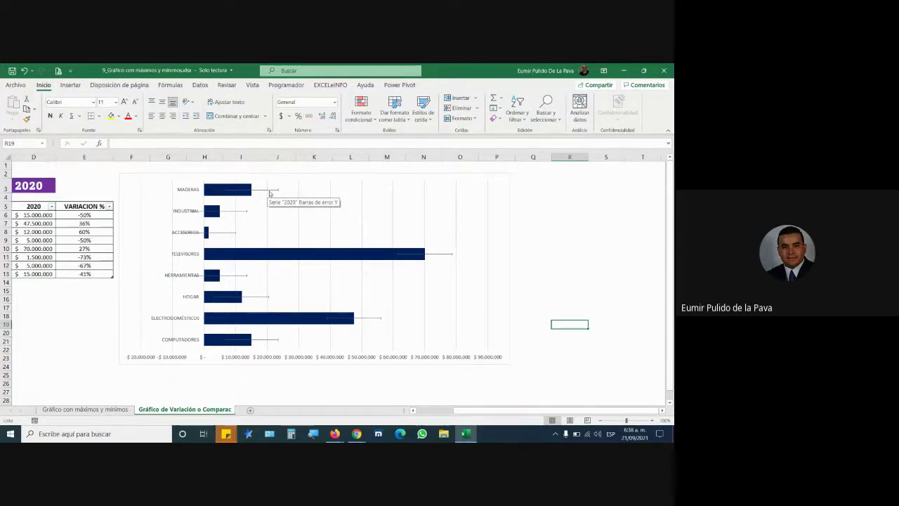
- In the error bar formatting pane, try Menos and Más, then settle on Ambos direction
double_click(269, 193)
right_click(269, 192)
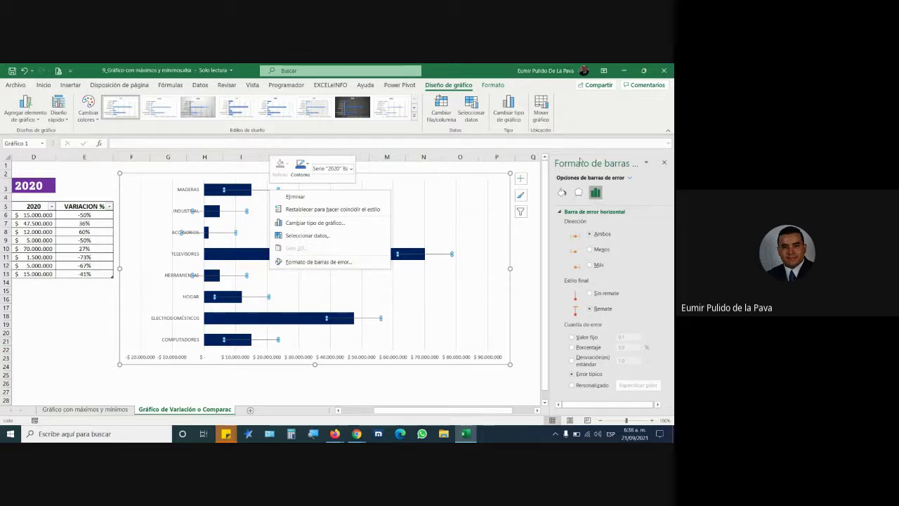
key(Escape)
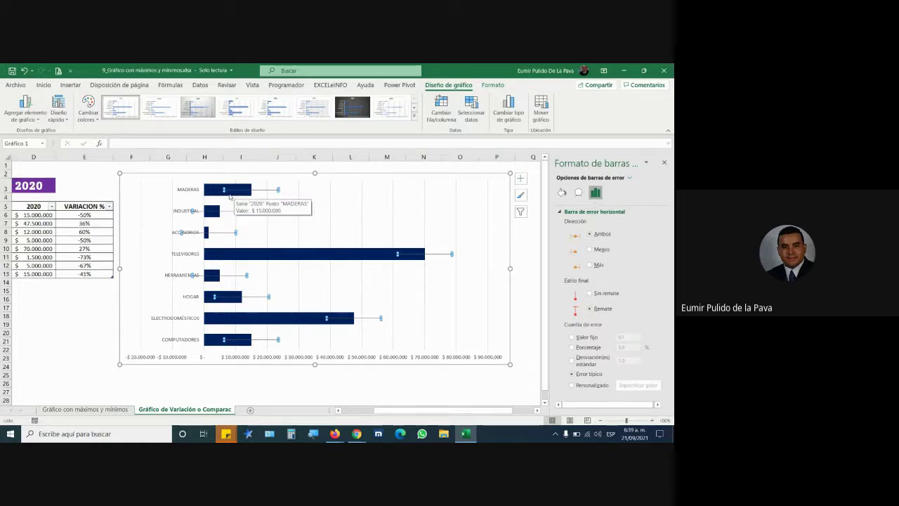
click(590, 250)
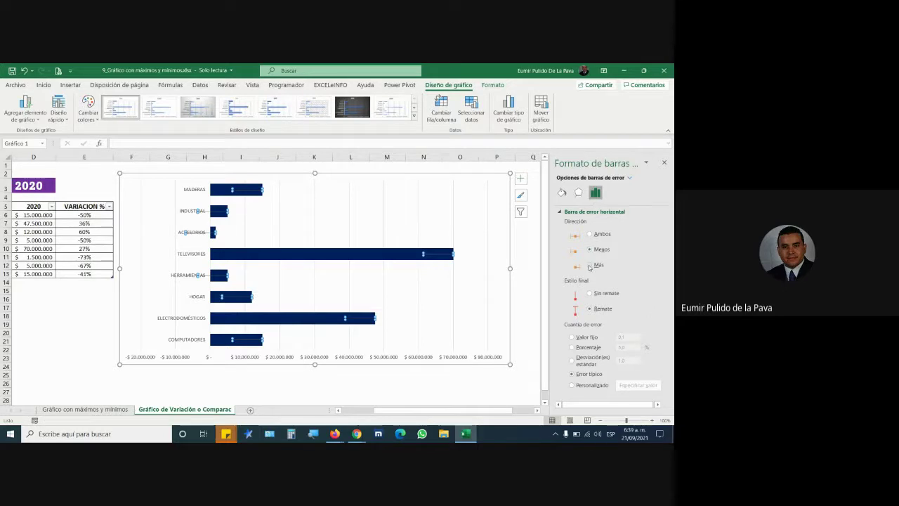
click(589, 266)
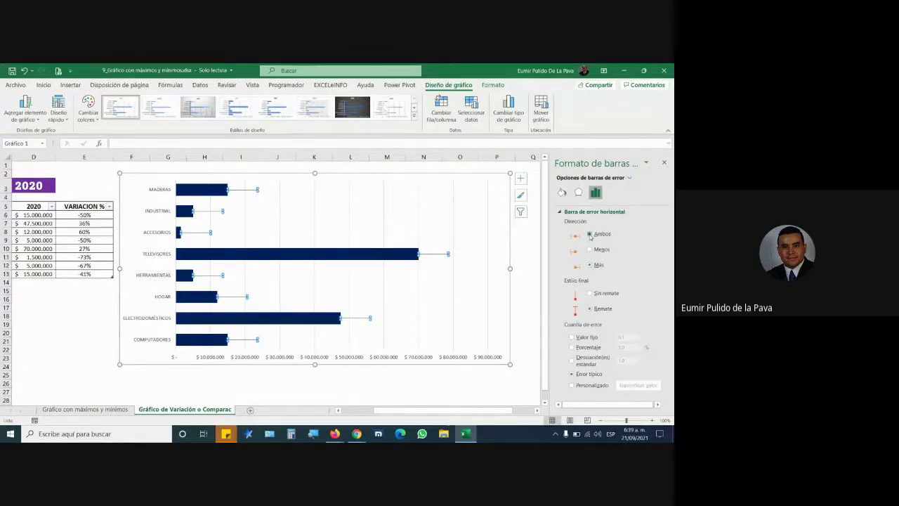
click(589, 234)
mouse_move(357, 434)
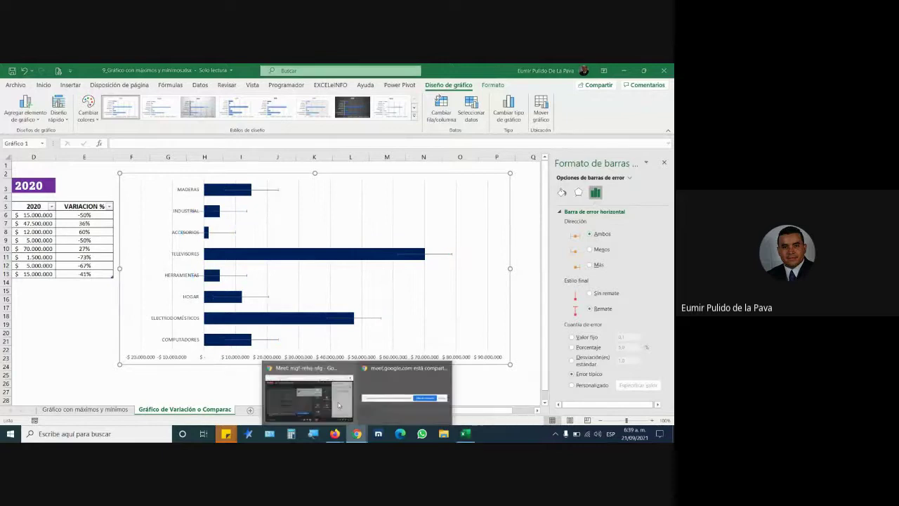
click(339, 404)
click(427, 171)
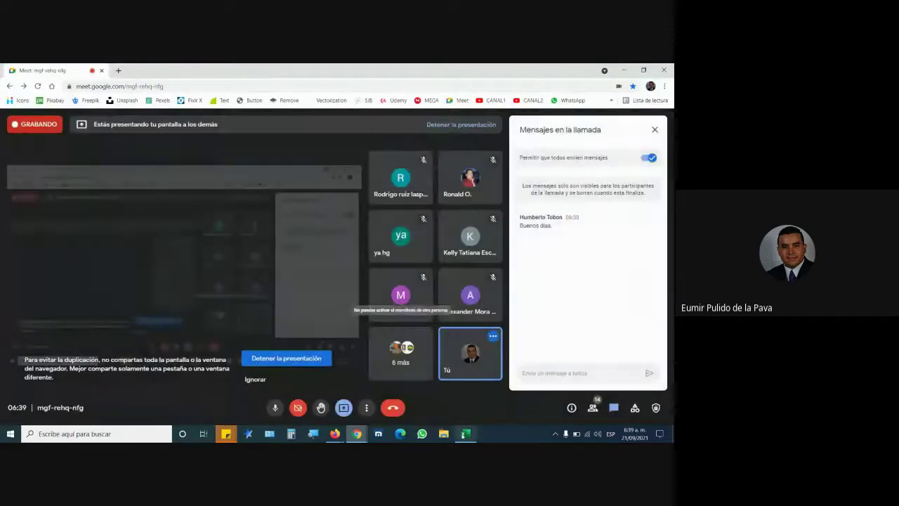
key(alt+Tab)
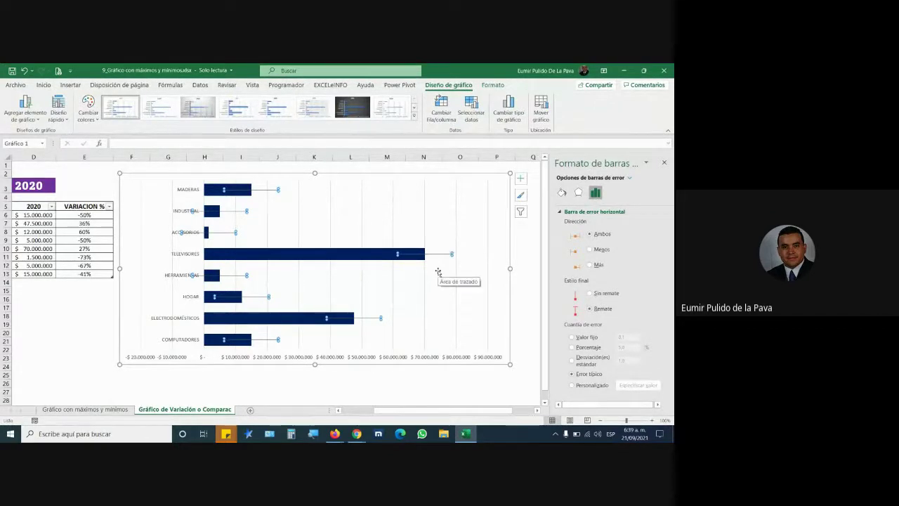
- Magnify the screen, open error bar formatting with Ctrl+1 and set the end style to Sin remate
click(341, 232)
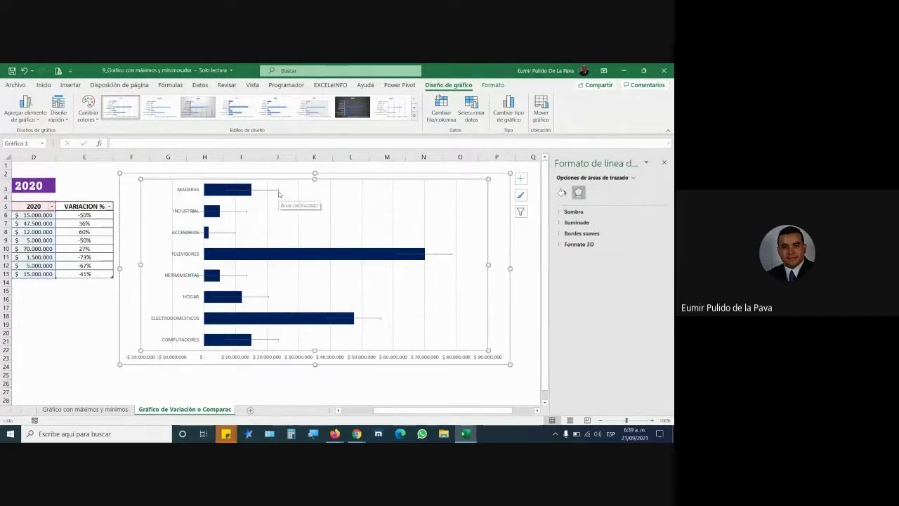
click(313, 434)
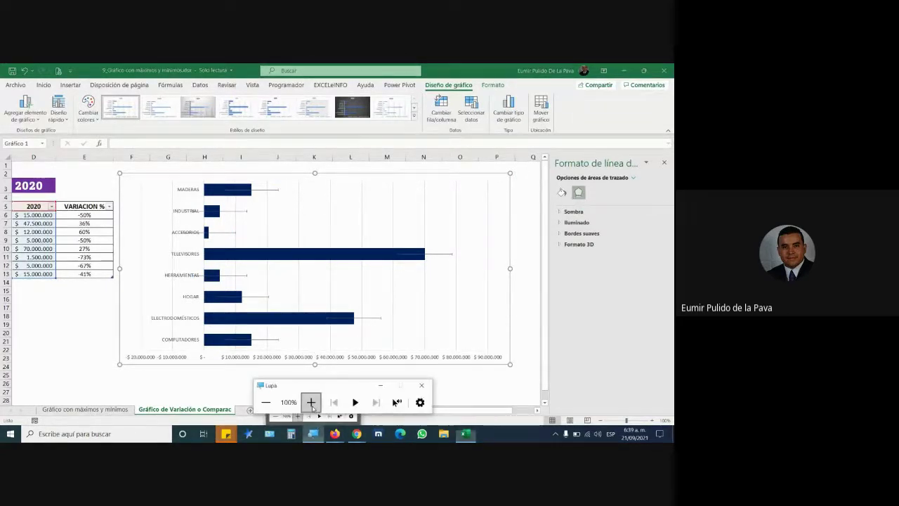
click(311, 401)
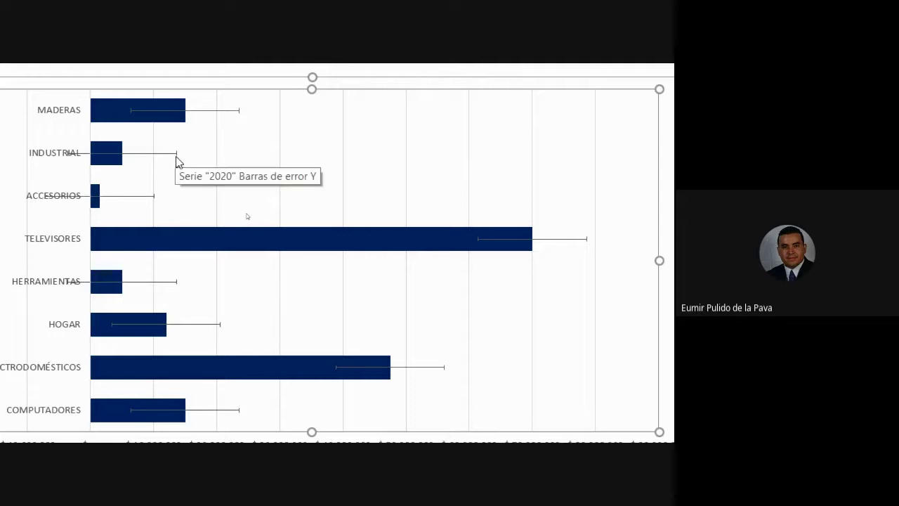
click(220, 111)
key(ctrl+1)
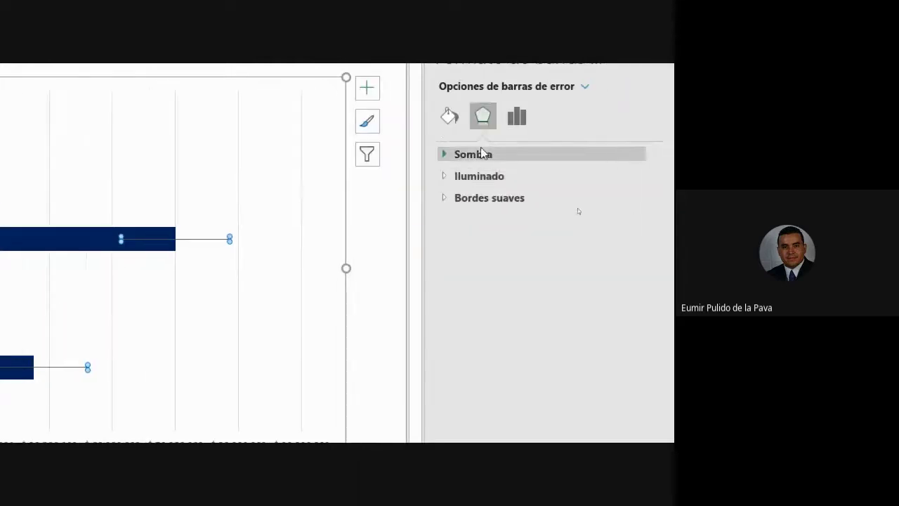
click(517, 139)
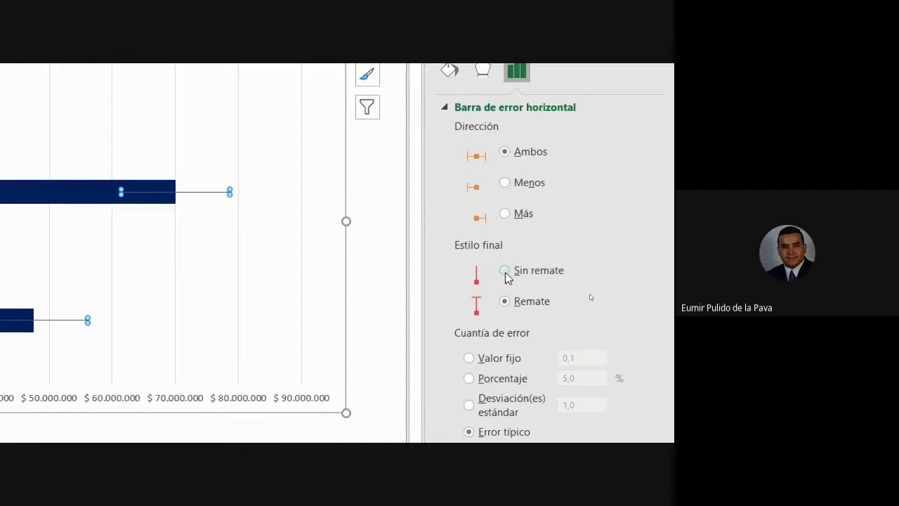
click(505, 271)
click(506, 302)
click(505, 271)
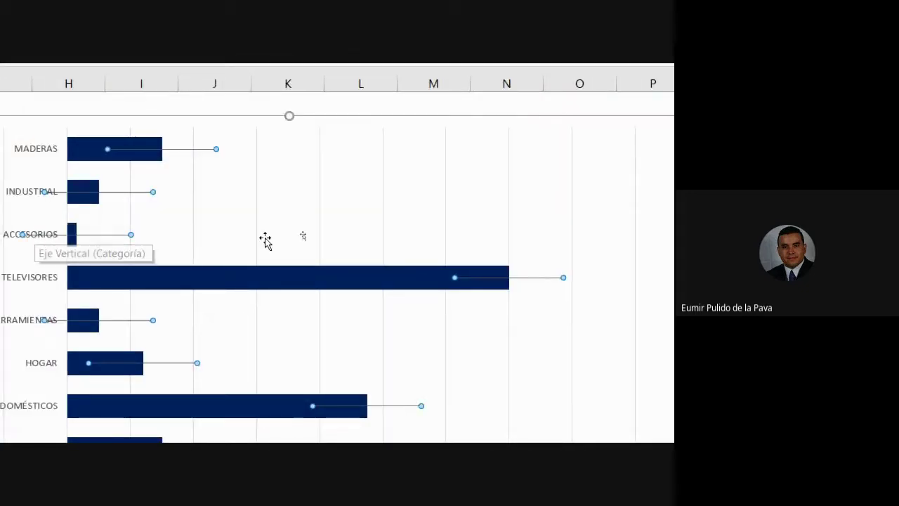
- Reselect the error bar series and bring back its horizontal error bar options
click(284, 225)
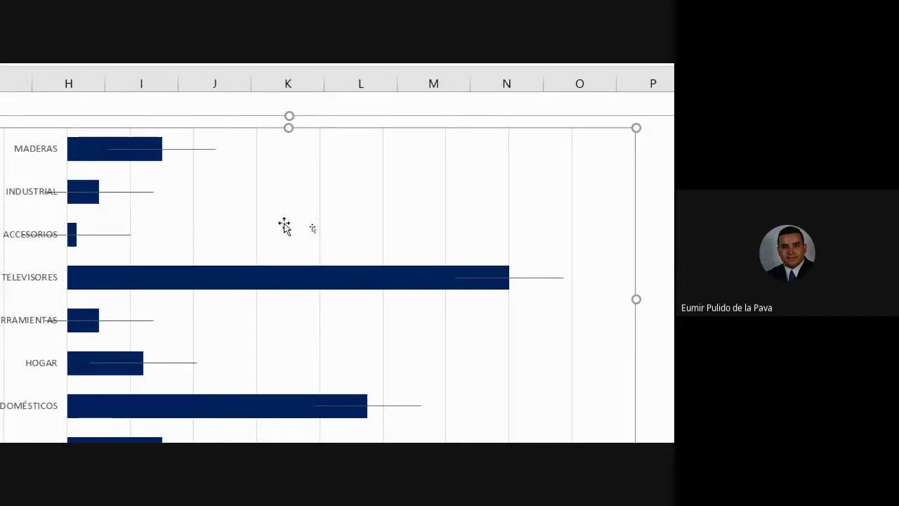
click(184, 149)
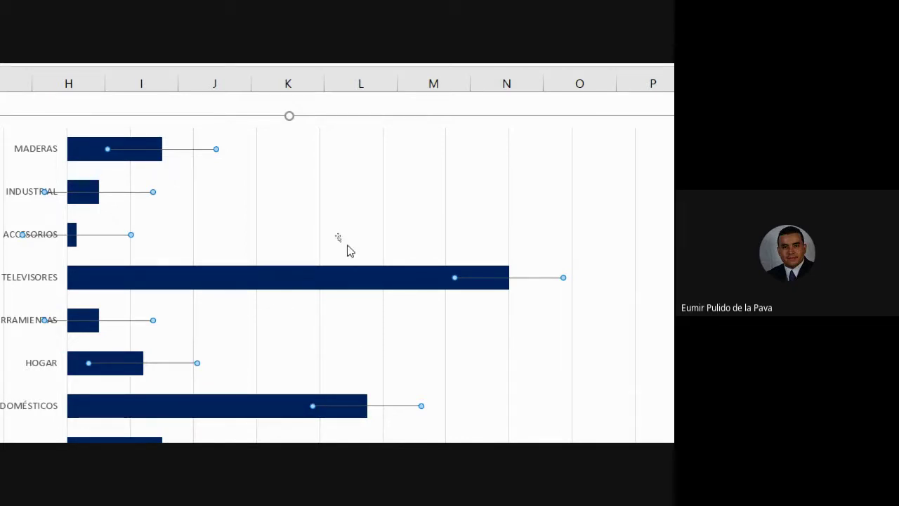
double_click(348, 335)
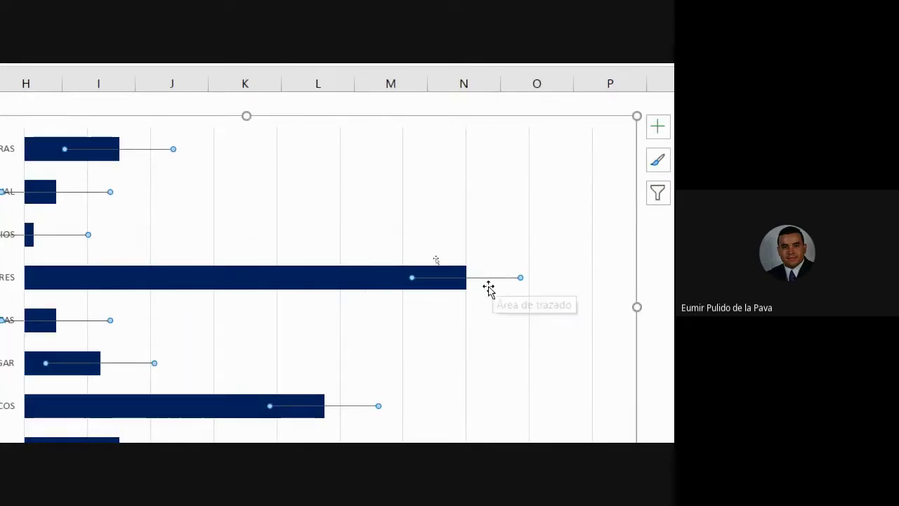
double_click(480, 279)
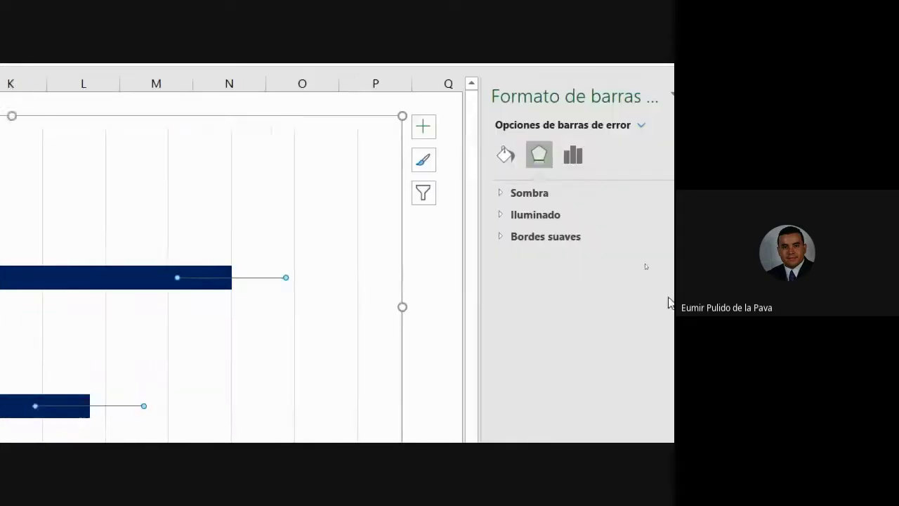
click(517, 154)
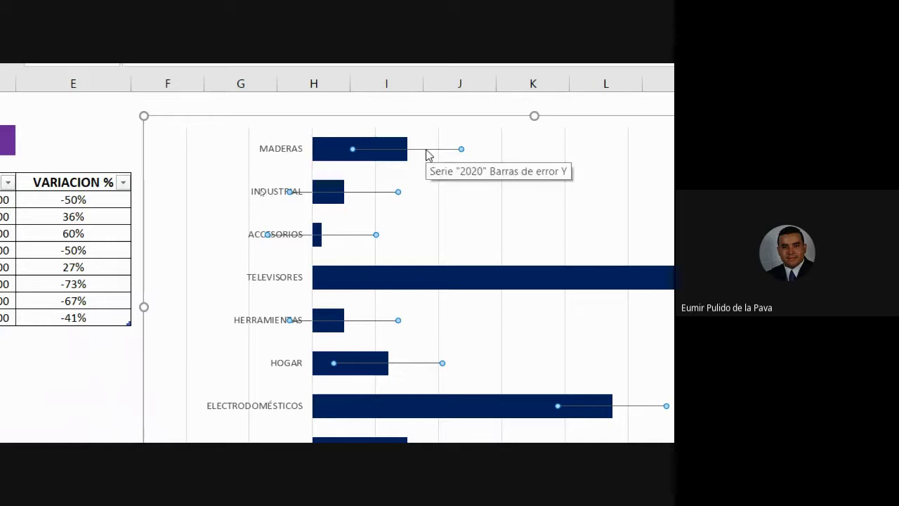
right_click(427, 154)
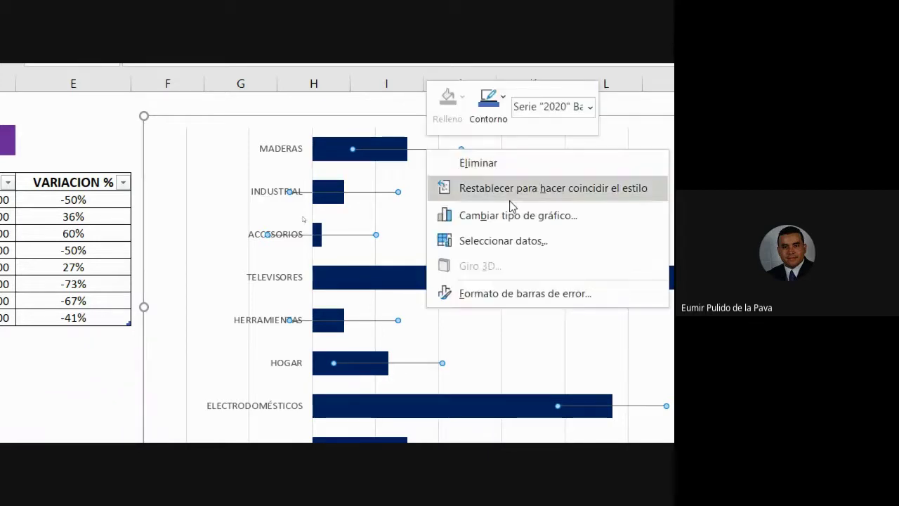
- Switch the error bars' Cuantía de error from standard error to Valor fijo
click(507, 294)
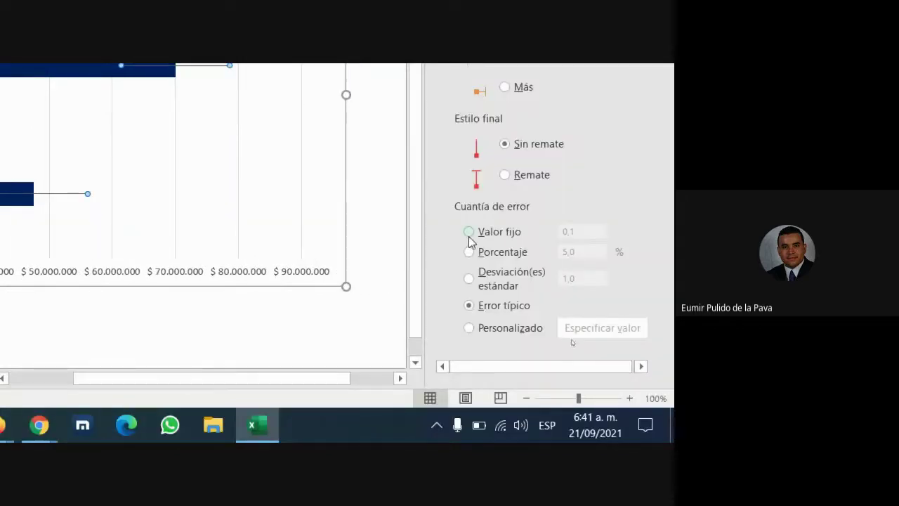
click(469, 231)
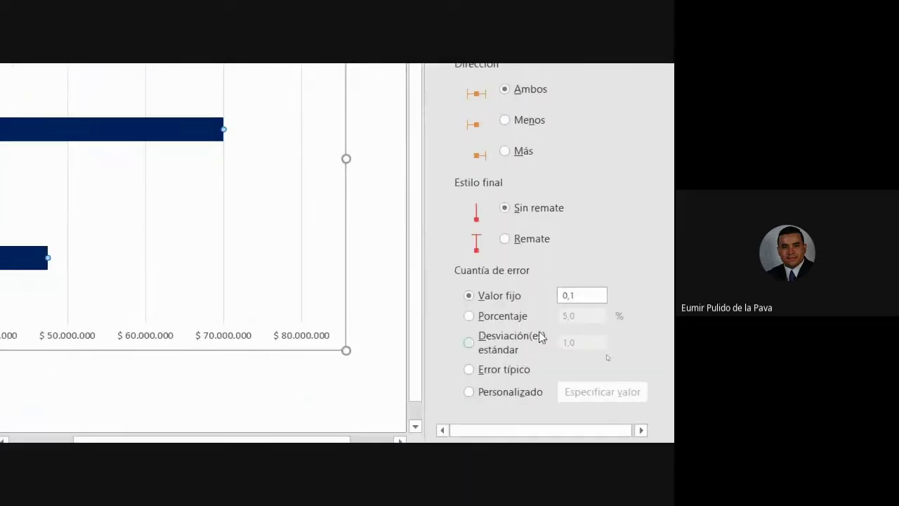
- Set the Valor fijo error amount to 10000000 and deselect the chart to view the bars
double_click(567, 261)
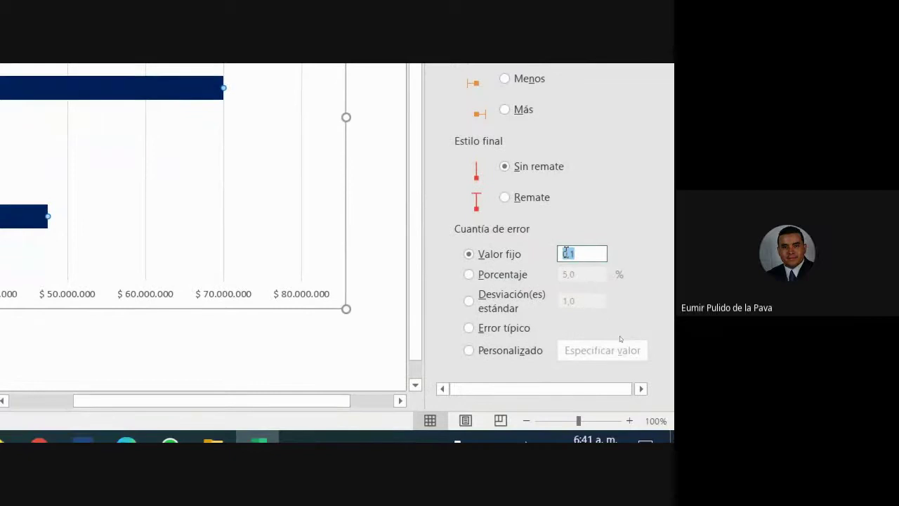
text(10000)
text(00)
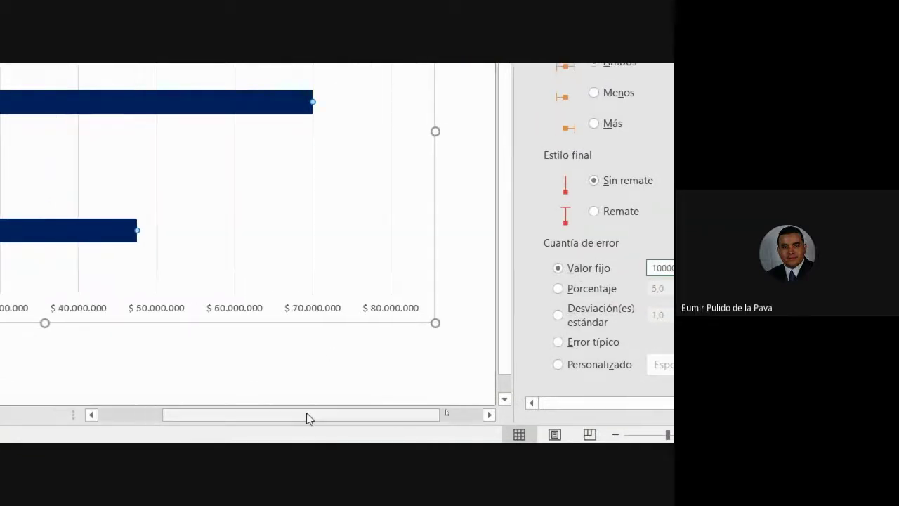
click(229, 415)
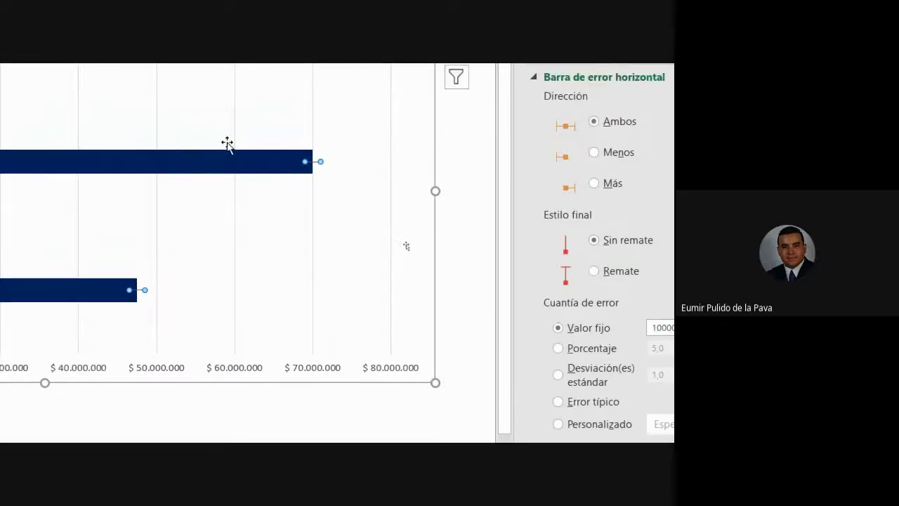
mouse_move(314, 169)
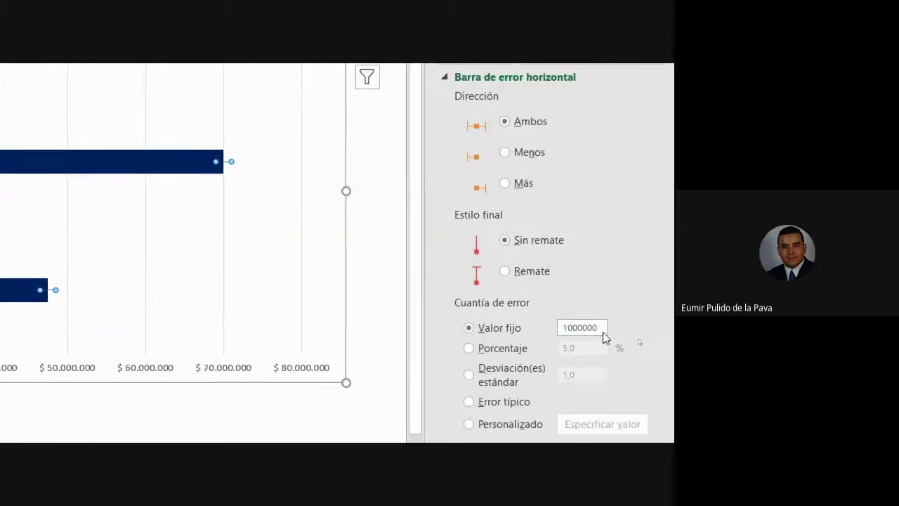
click(593, 327)
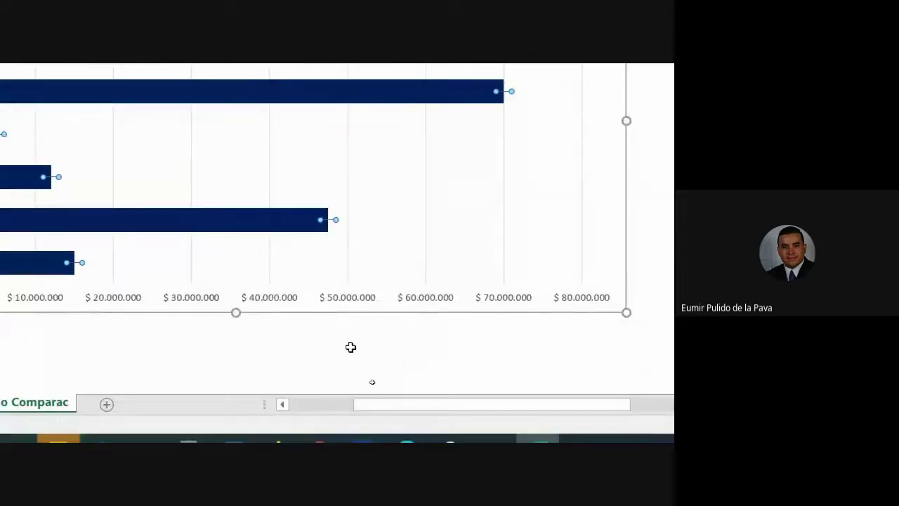
click(350, 348)
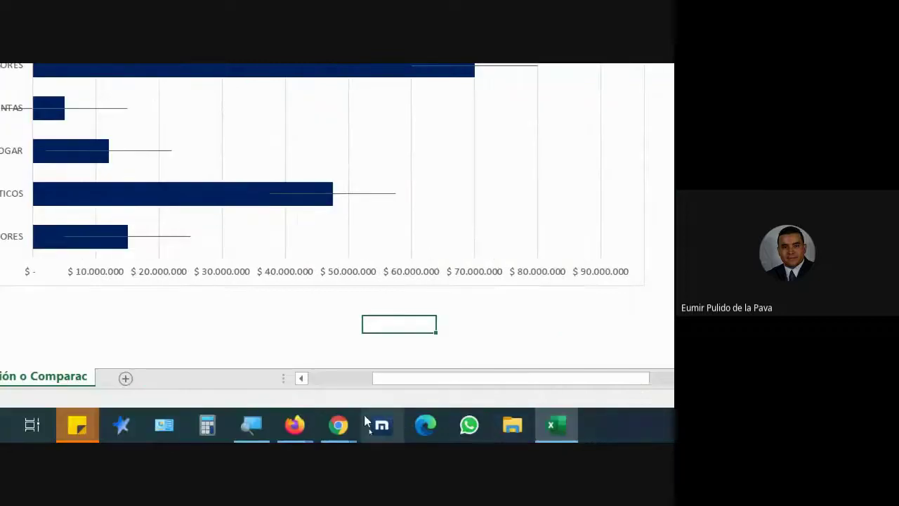
- Admit the waiting Google Meet participant, then reselect the chart's error bars in Excel
click(340, 425)
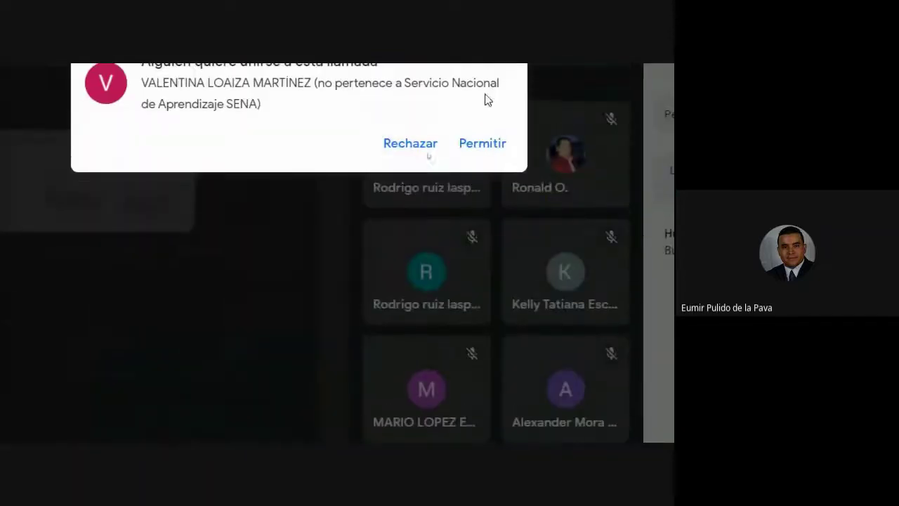
click(462, 146)
click(556, 425)
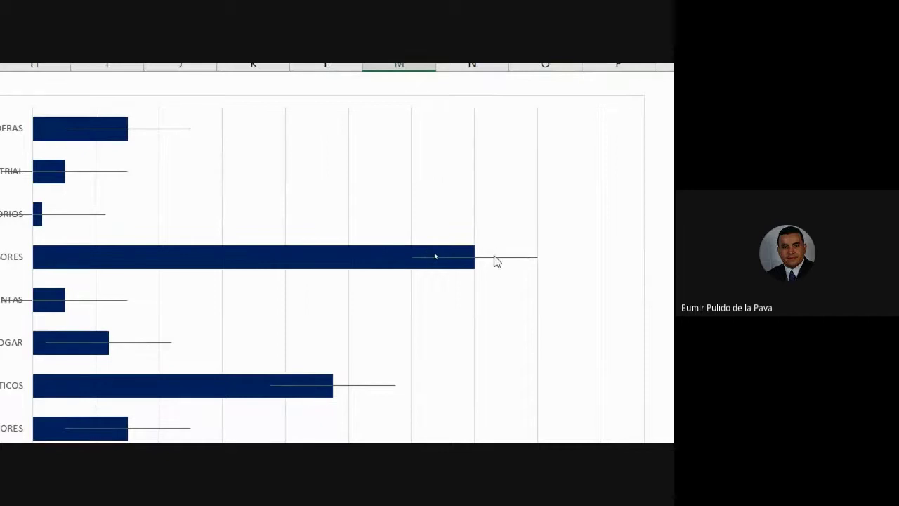
click(496, 259)
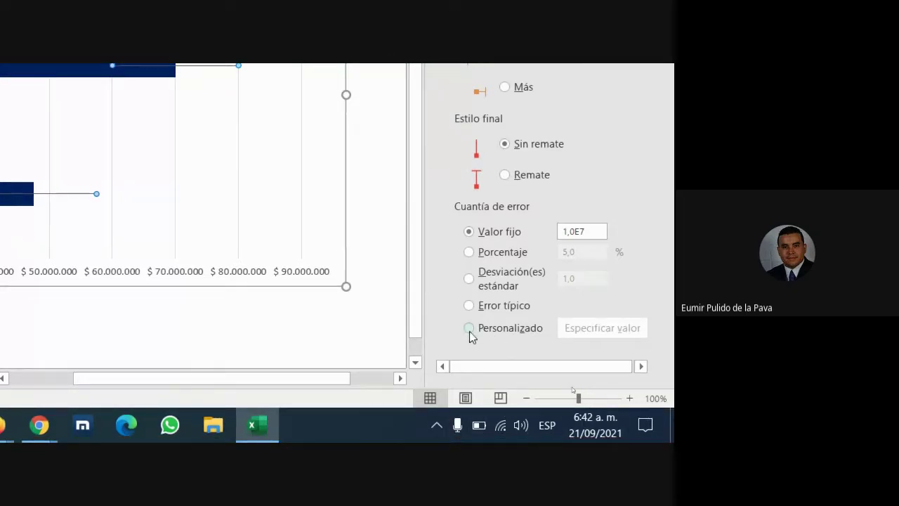
- Switch Cuantía de error to Personalizado, review the Especificar valor dialog and cancel it
click(469, 328)
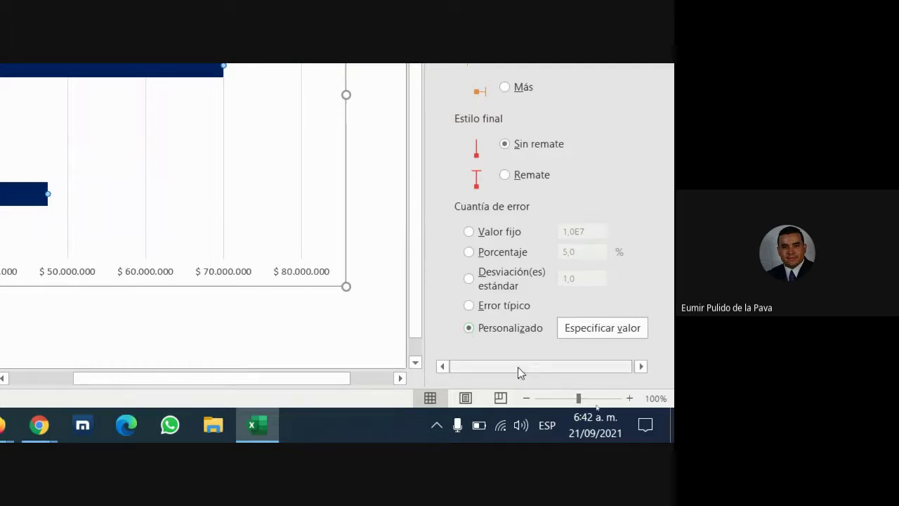
click(582, 330)
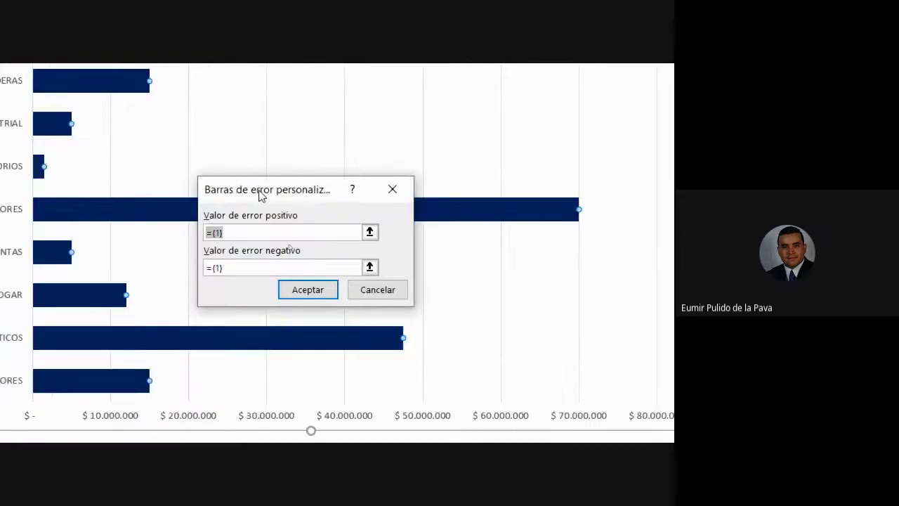
drag(257, 195, 498, 252)
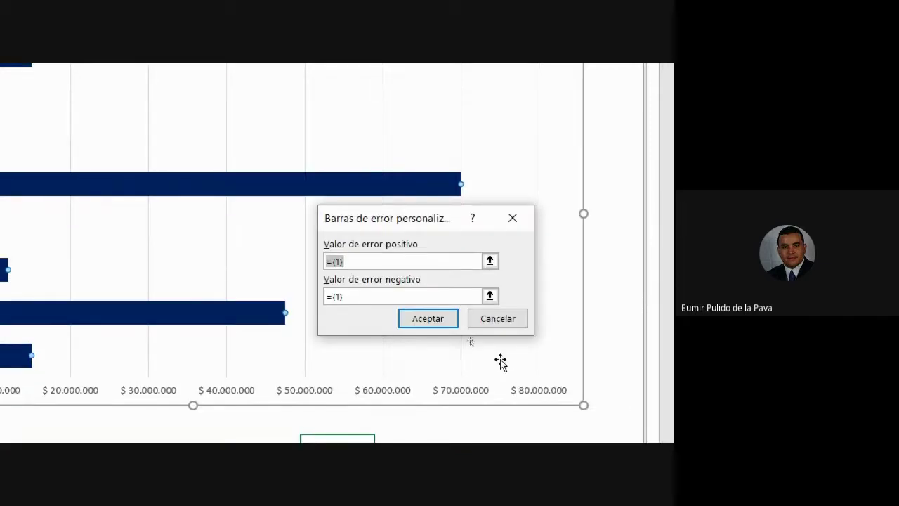
click(504, 229)
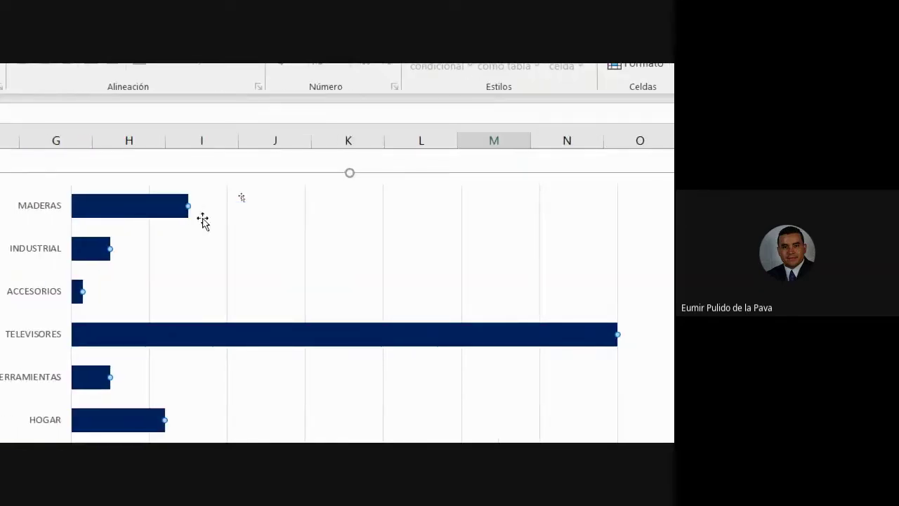
- Reopen the custom error values dialog, still ={1} for both directions, and cancel again
mouse_move(186, 212)
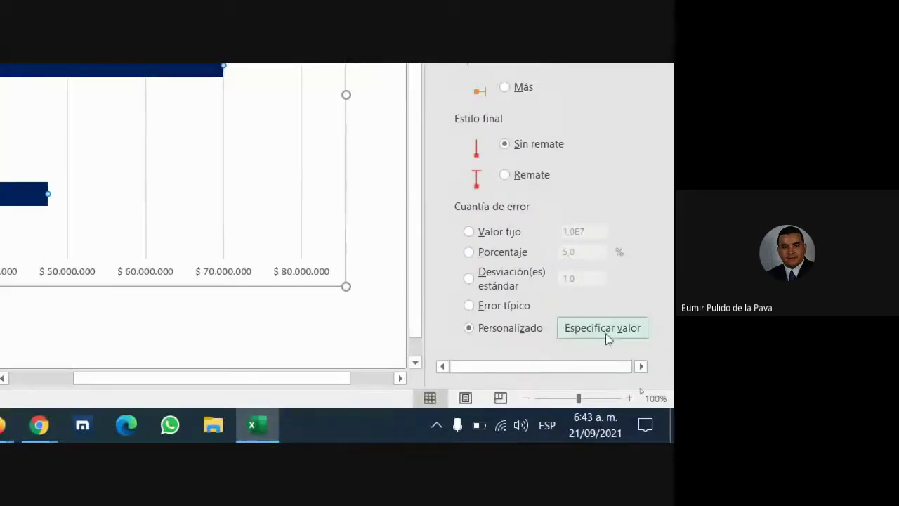
click(606, 334)
drag(369, 215, 360, 211)
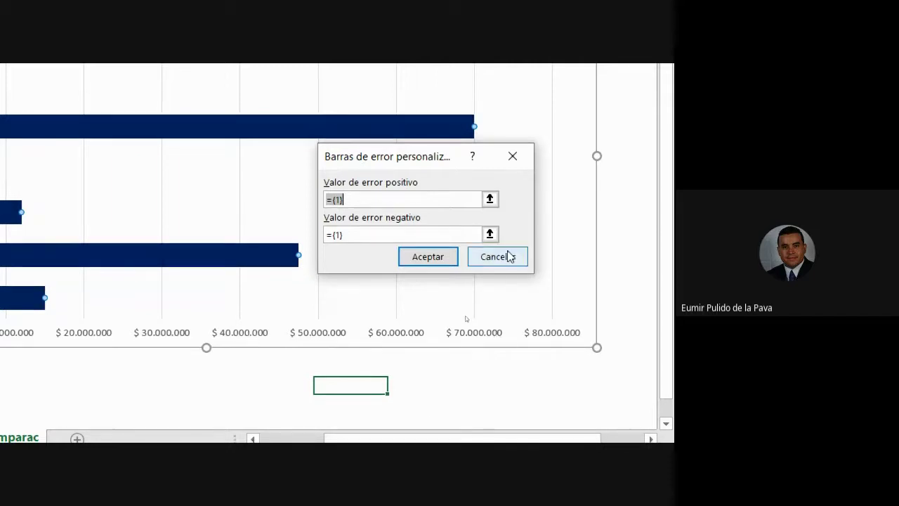
click(505, 257)
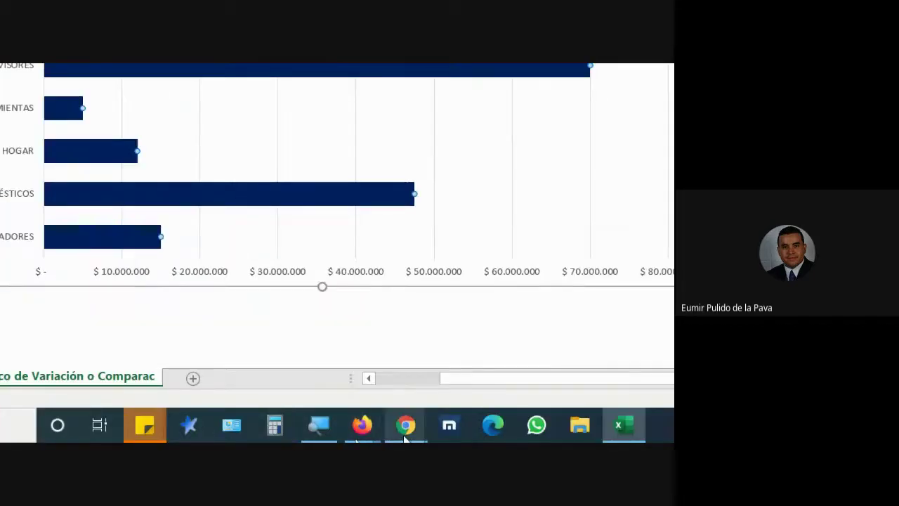
- Zoom the Magnifier back out to 100% and nudge the bar chart slightly right
mouse_move(406, 437)
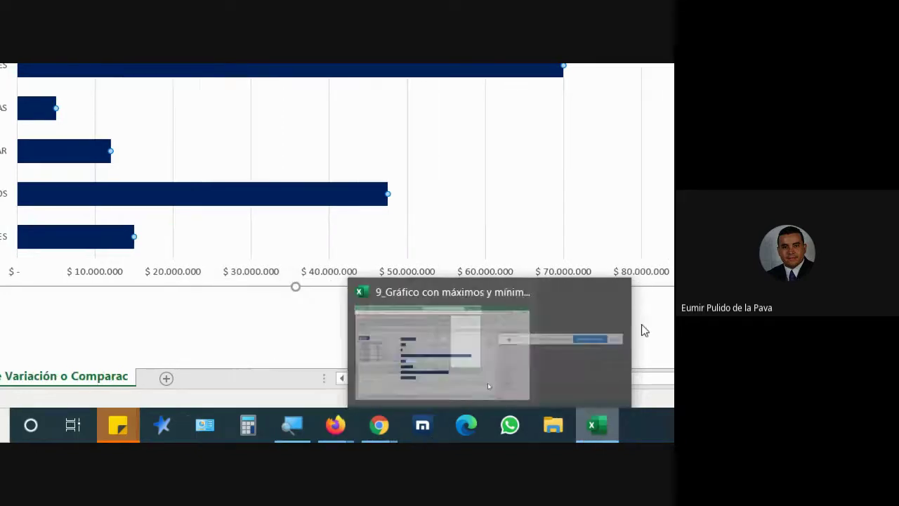
mouse_move(623, 425)
click(289, 425)
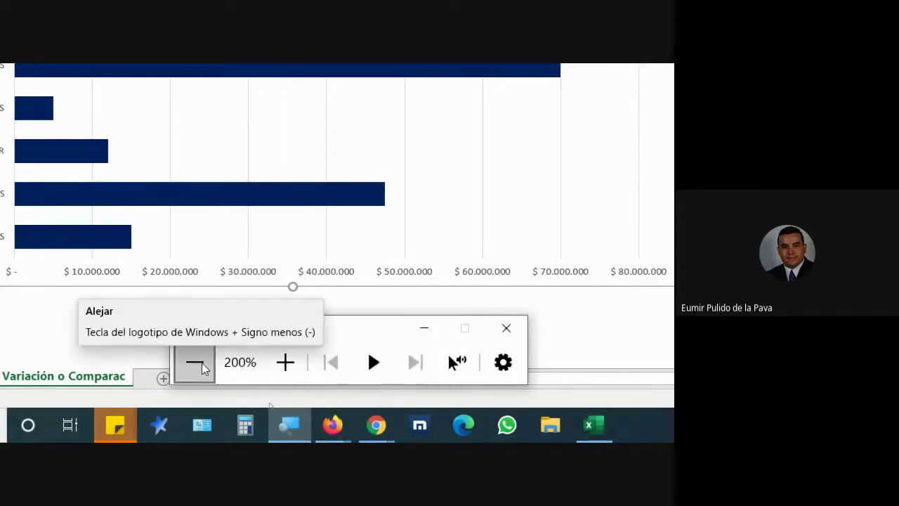
click(199, 388)
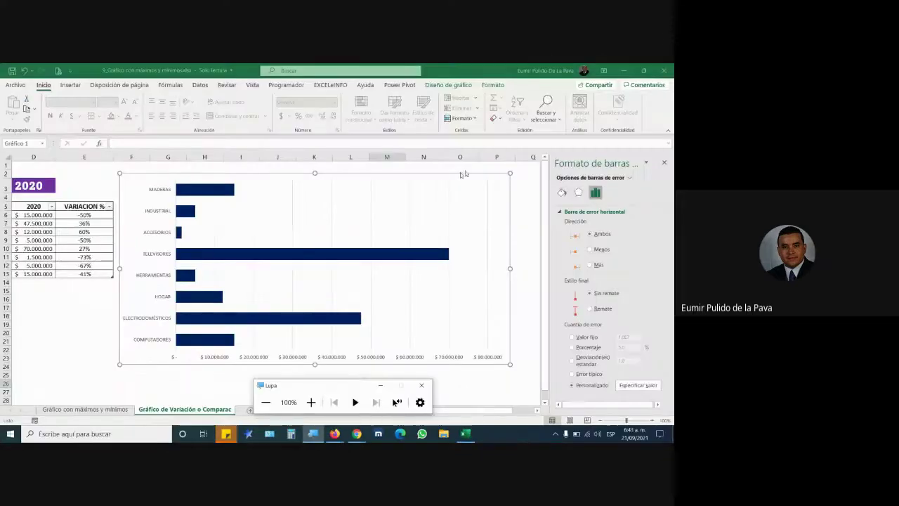
click(665, 164)
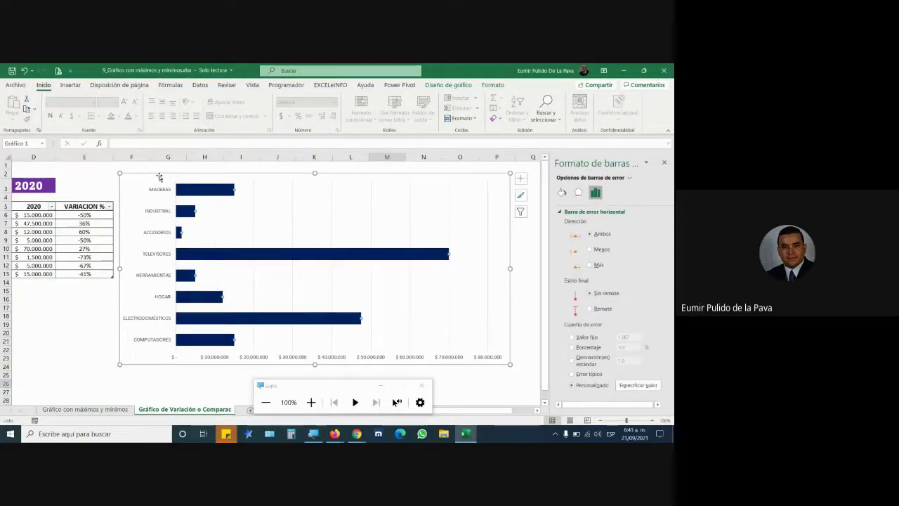
drag(158, 173, 181, 173)
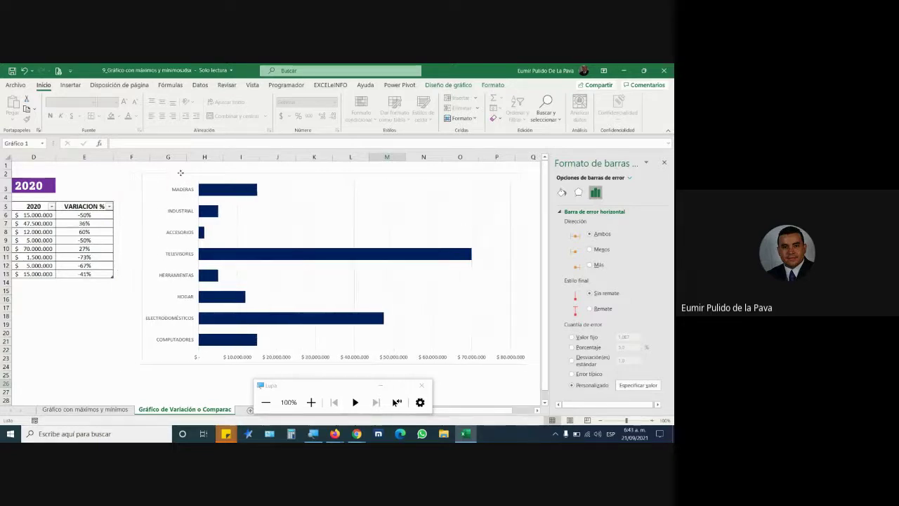
- Minimize the Magnifier, check the chart's 2020 bar series, then deselect the chart
click(381, 384)
click(313, 214)
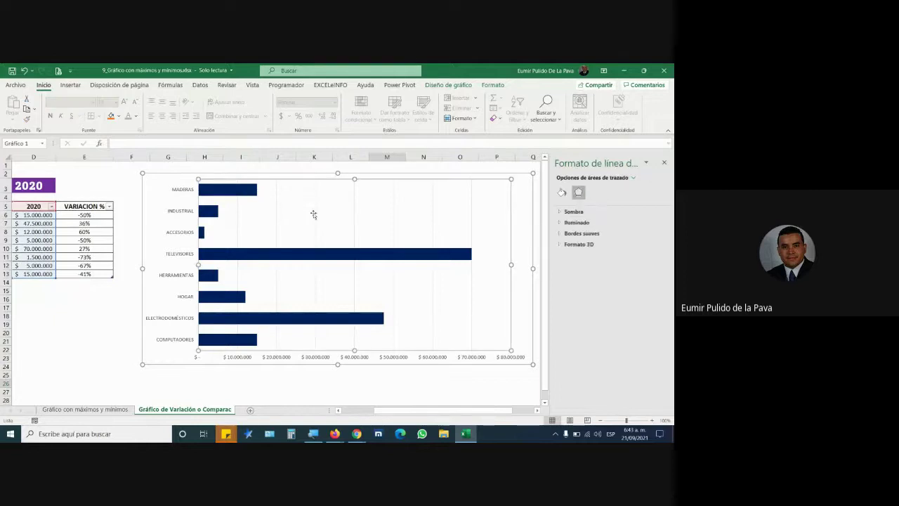
click(463, 258)
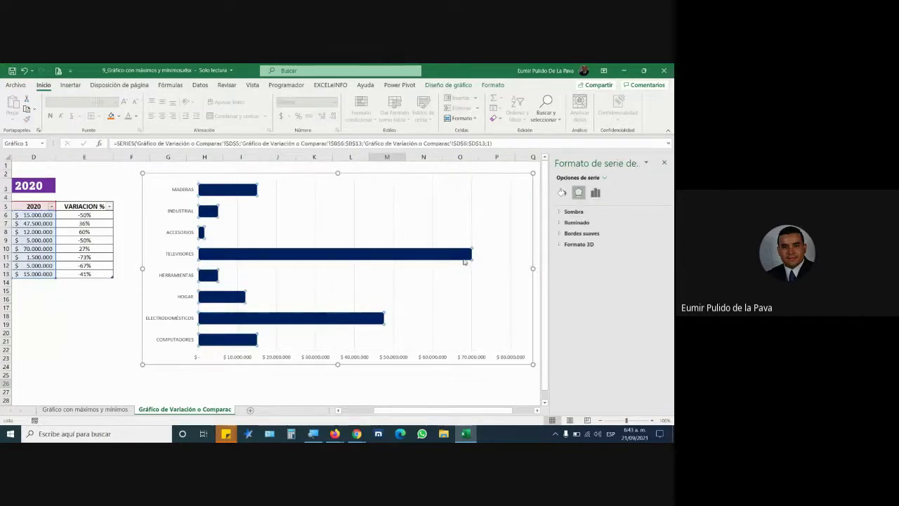
click(646, 163)
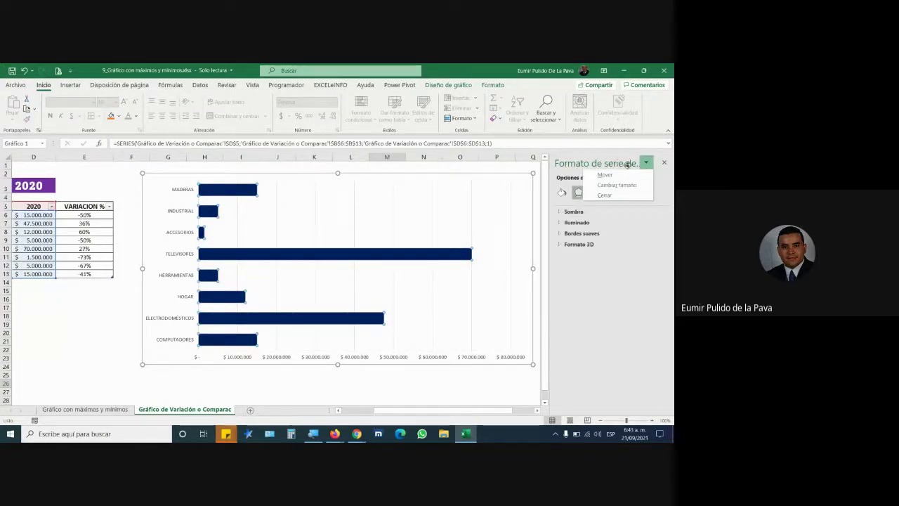
click(592, 181)
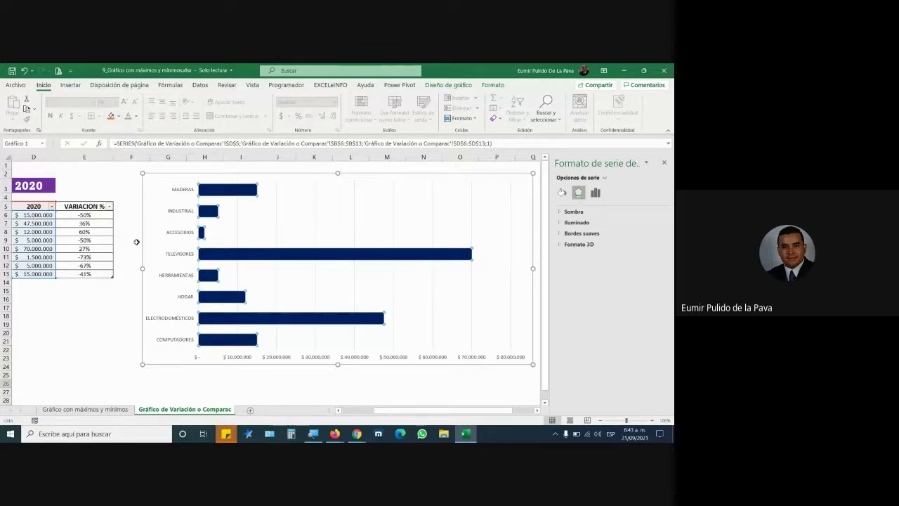
click(75, 217)
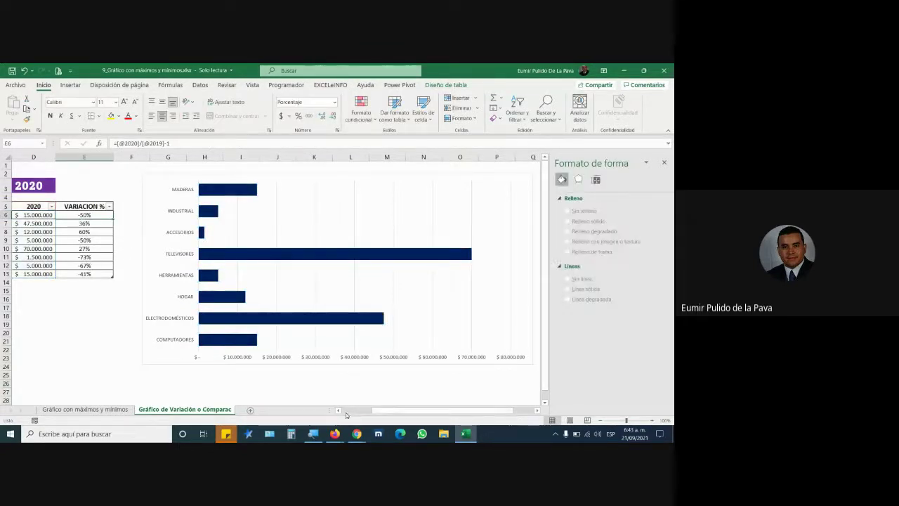
- Drag the chart further right so column F beside the table stays free, then select F5
drag(372, 410, 354, 417)
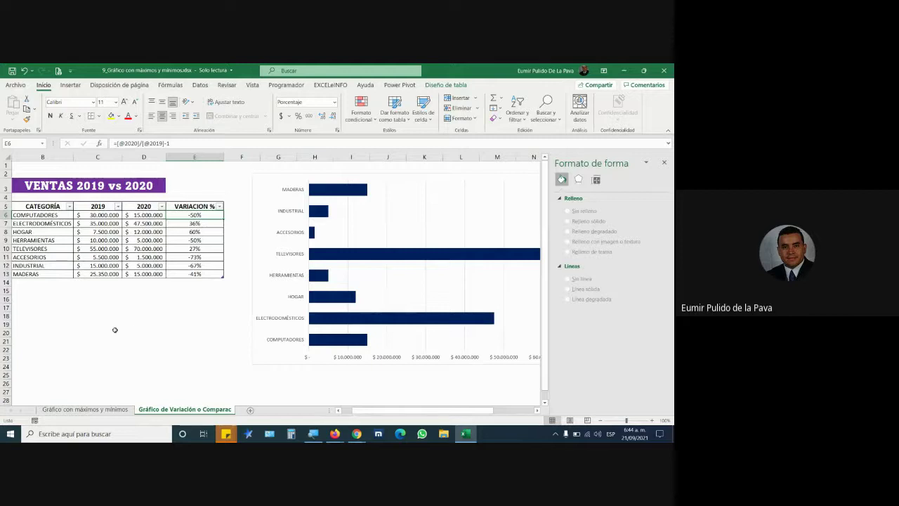
drag(272, 173, 318, 172)
click(240, 206)
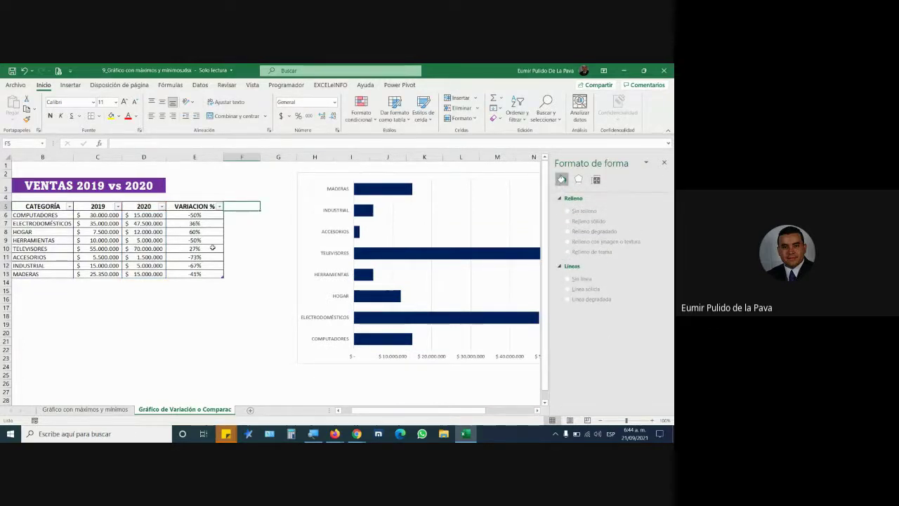
- Add a VALOR header in F5 to extend the table with a new column
text(VALOR)
key(Return)
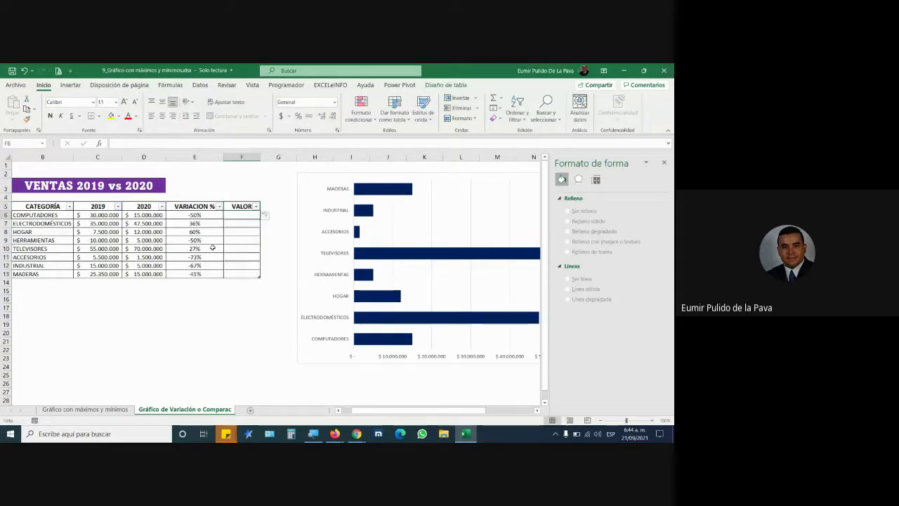
click(68, 209)
click(445, 85)
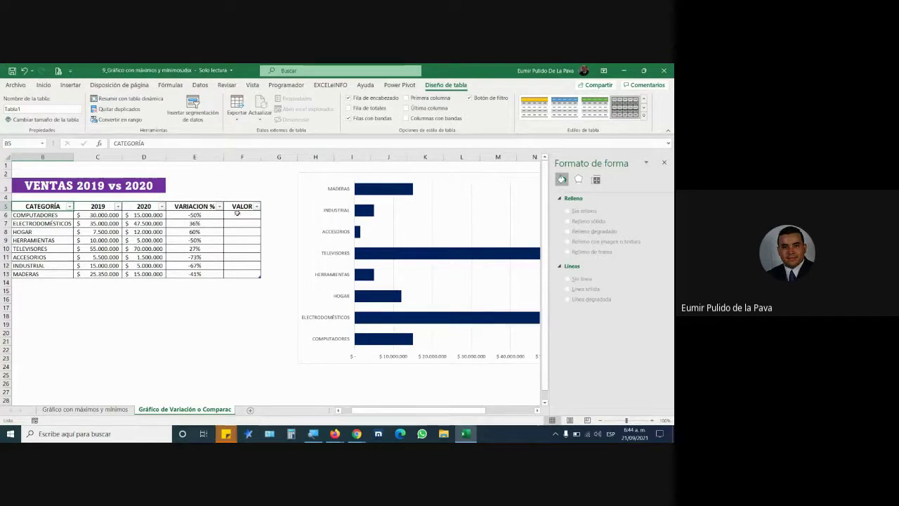
drag(236, 206, 235, 274)
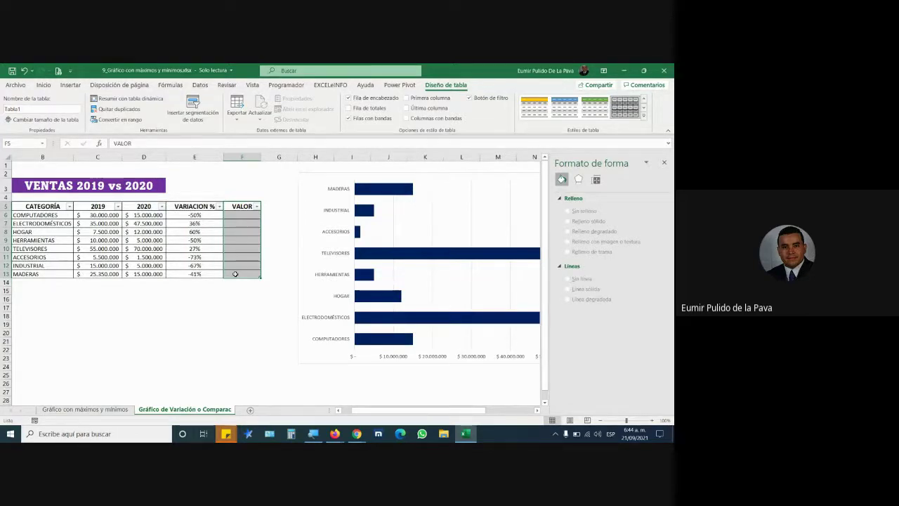
click(235, 215)
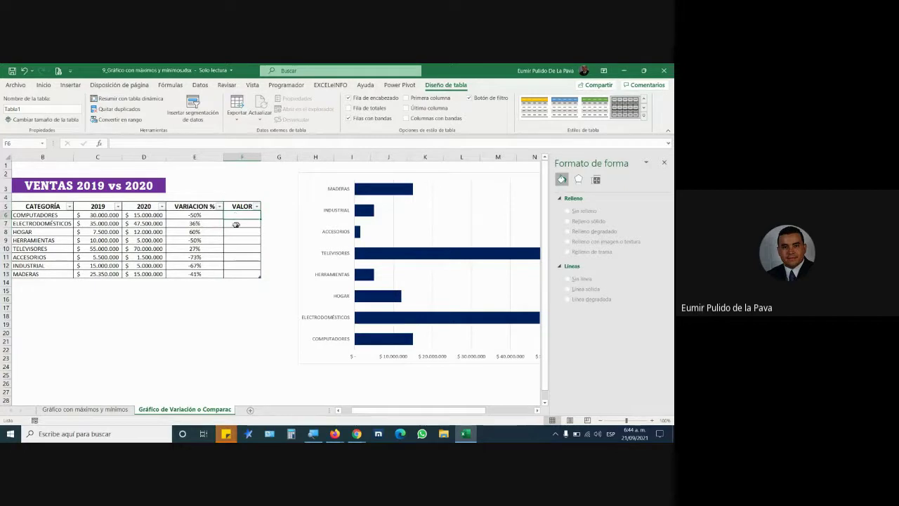
text(=)
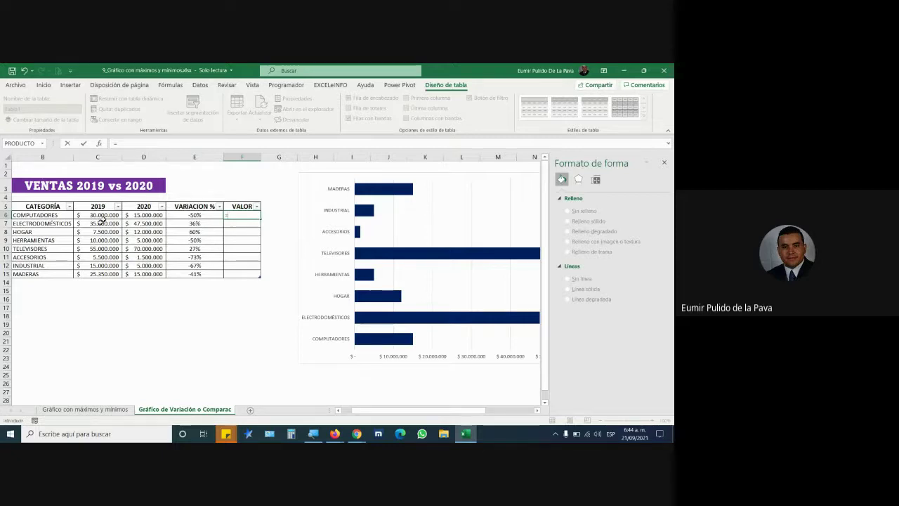
click(99, 215)
text(-)
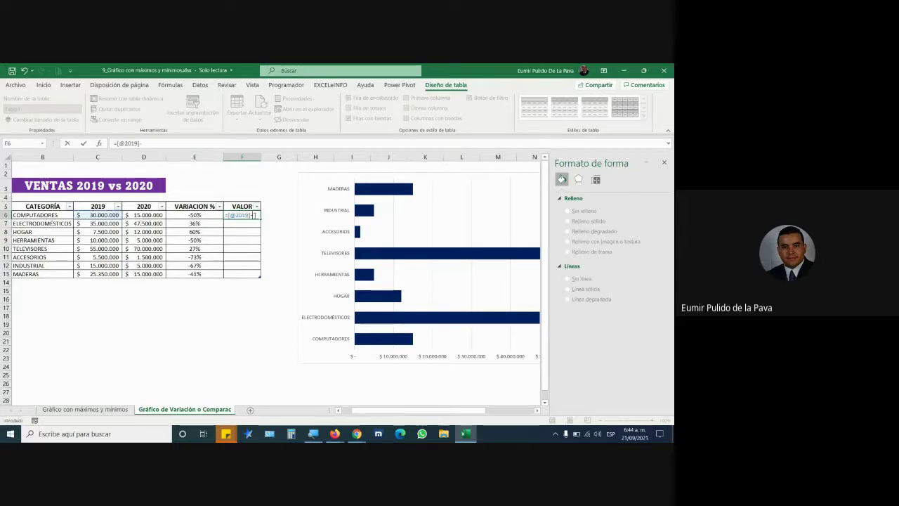
click(146, 214)
key(Return)
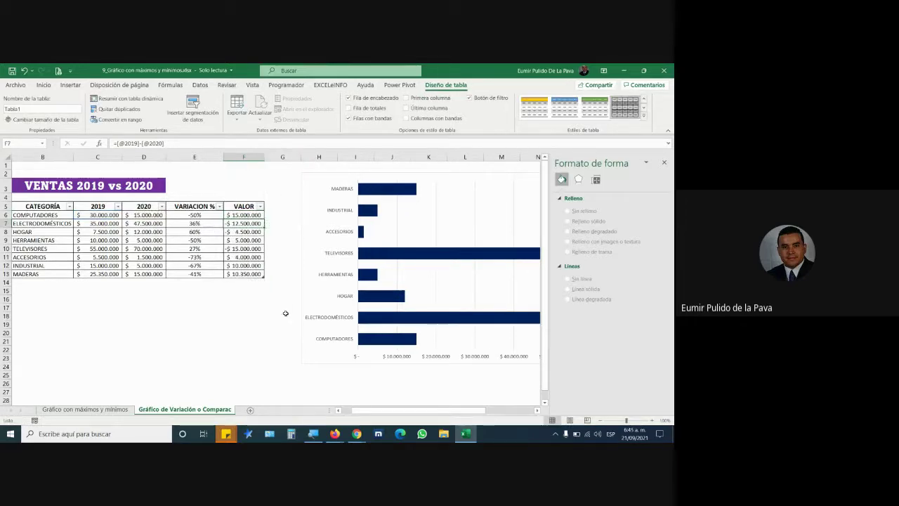
drag(235, 214, 243, 273)
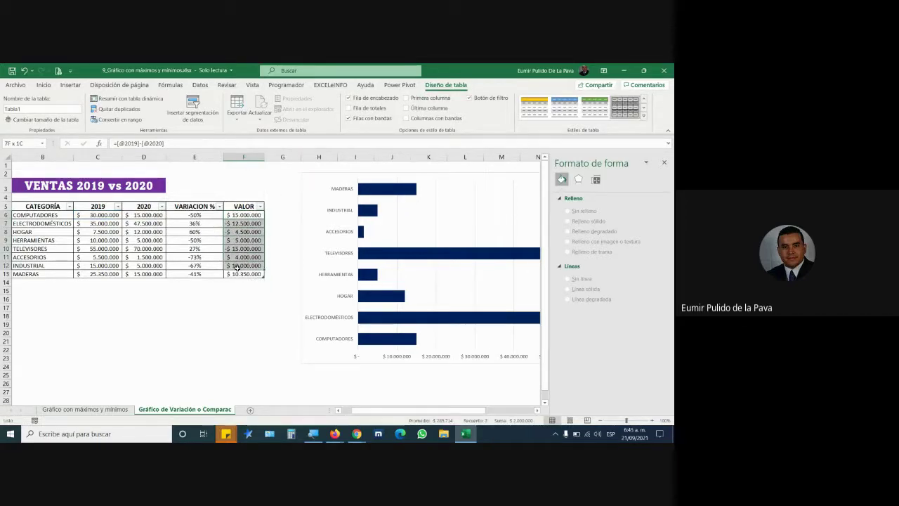
- Format the VALOR cells as Moneda with the red -$ 1.234 negative-number style
right_click(240, 238)
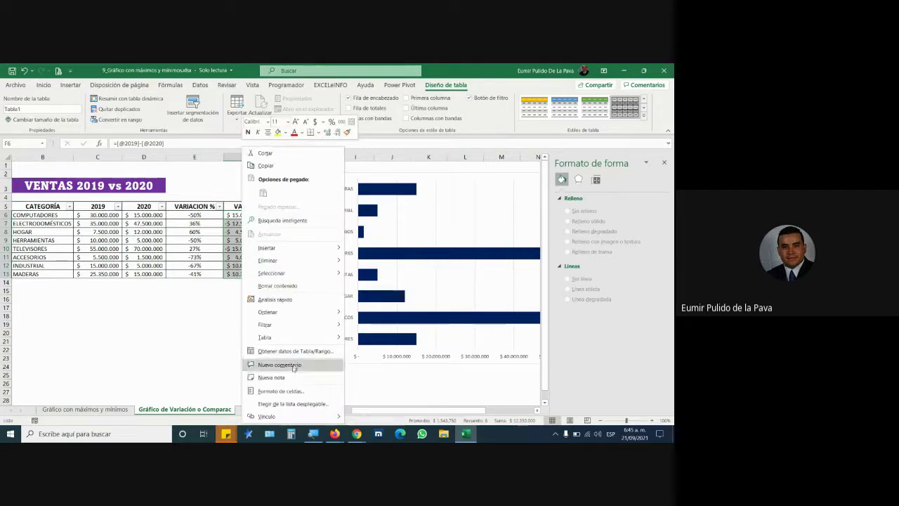
click(277, 392)
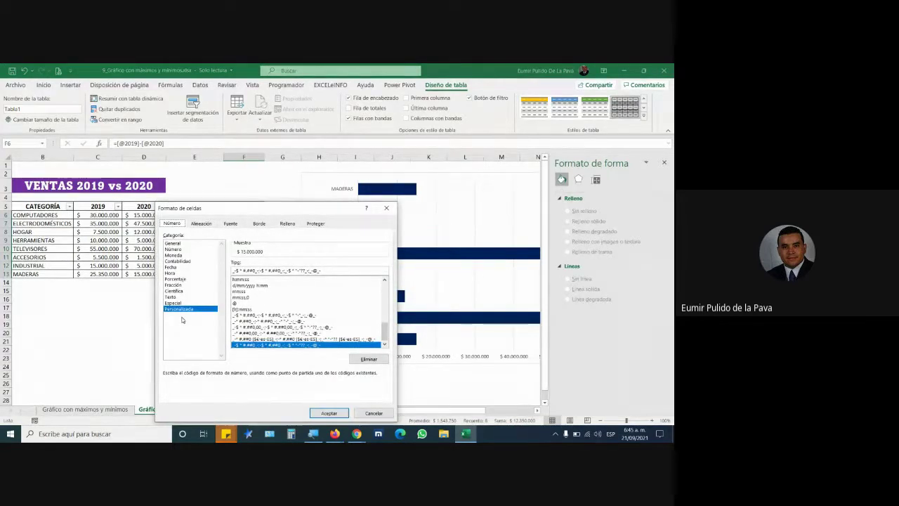
click(184, 256)
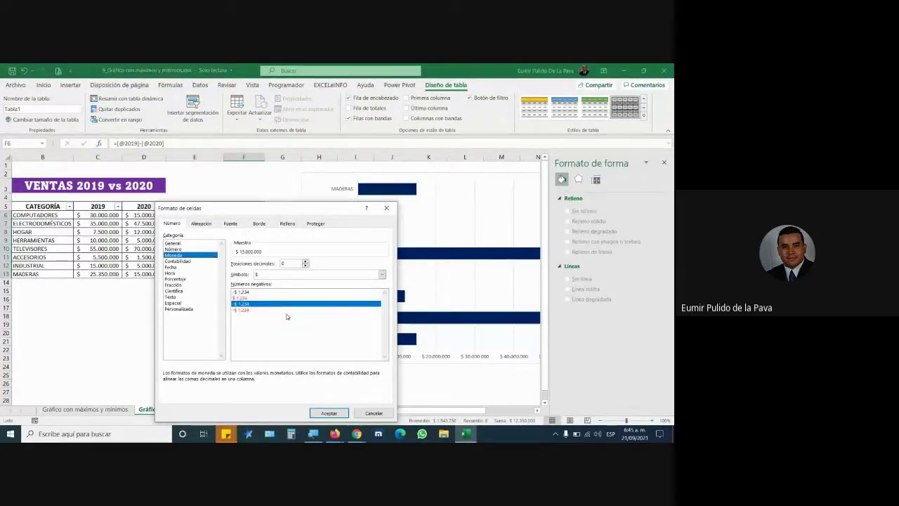
click(244, 309)
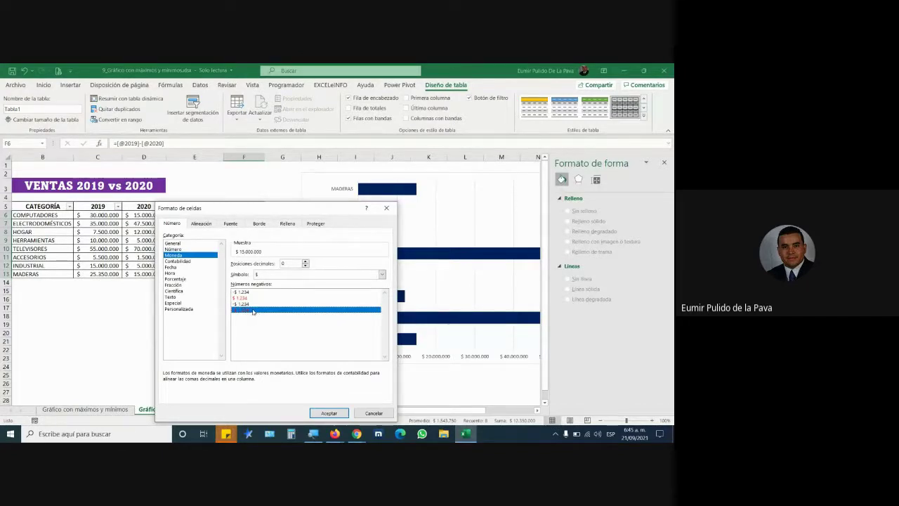
click(329, 413)
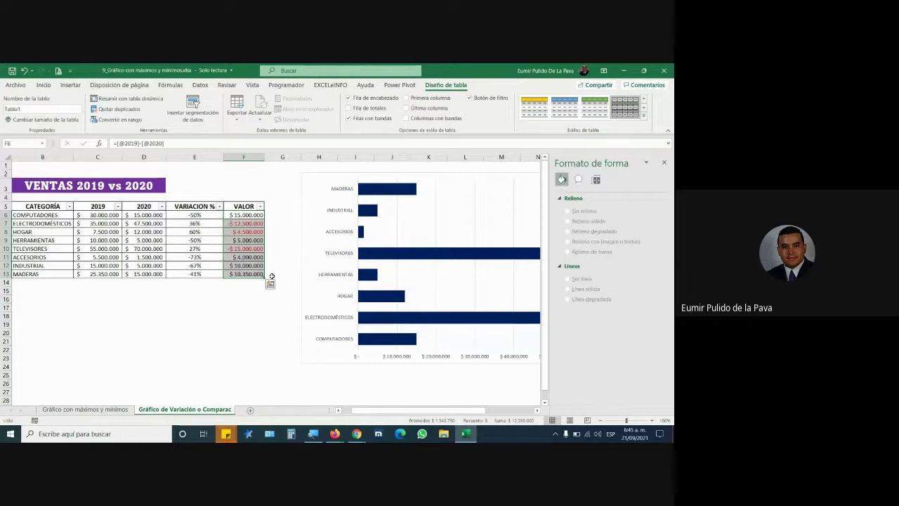
click(232, 214)
double_click(234, 214)
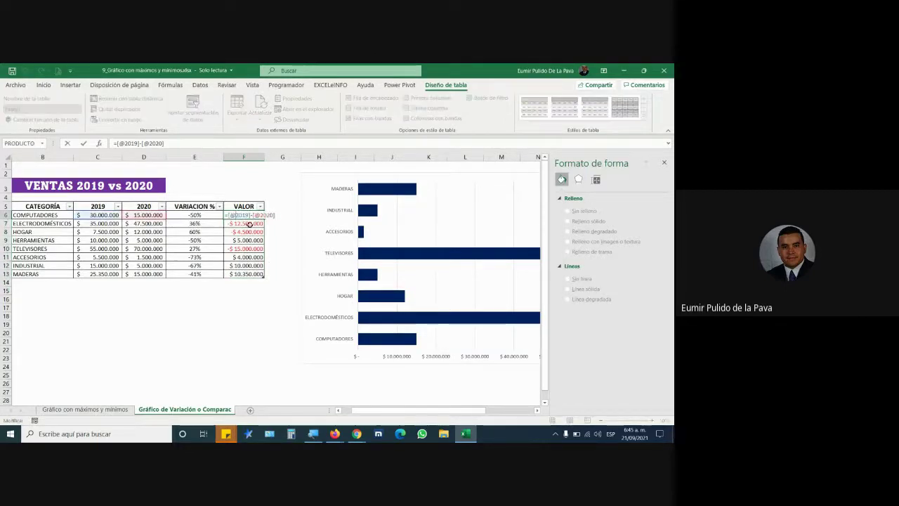
drag(228, 214, 254, 215)
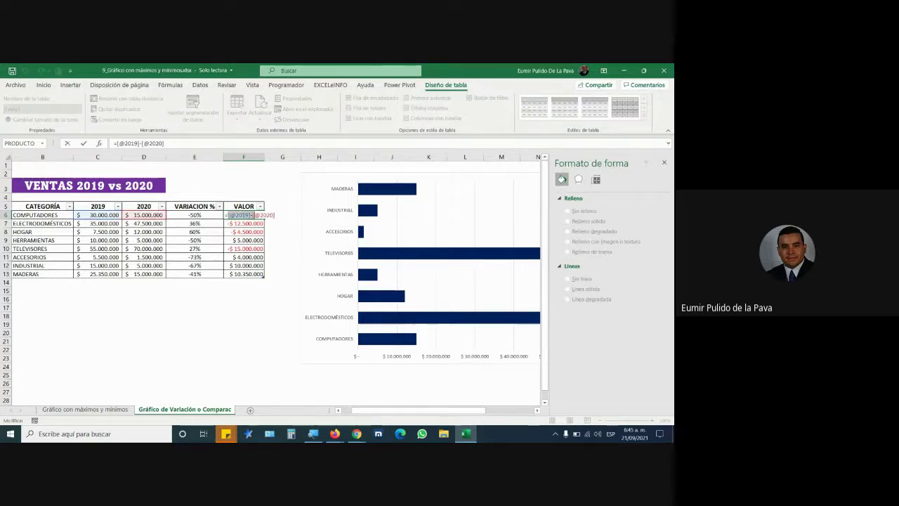
key(Delete)
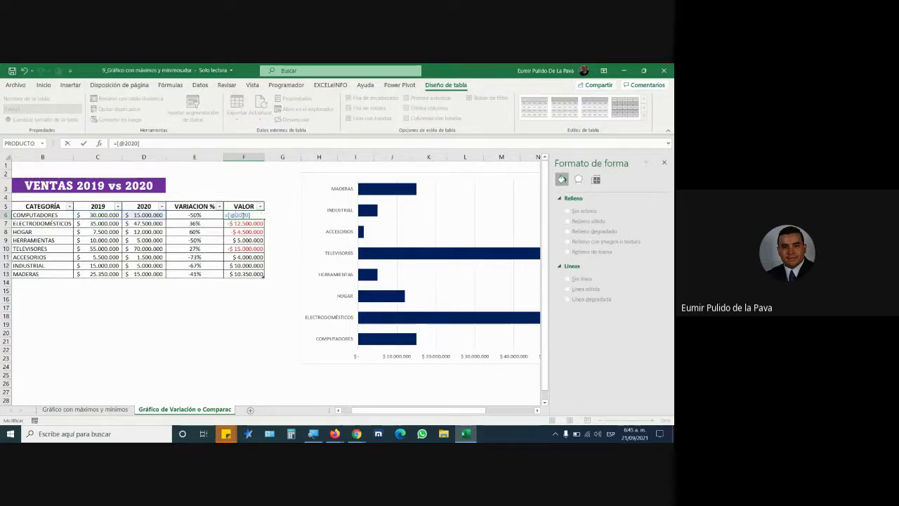
text(-)
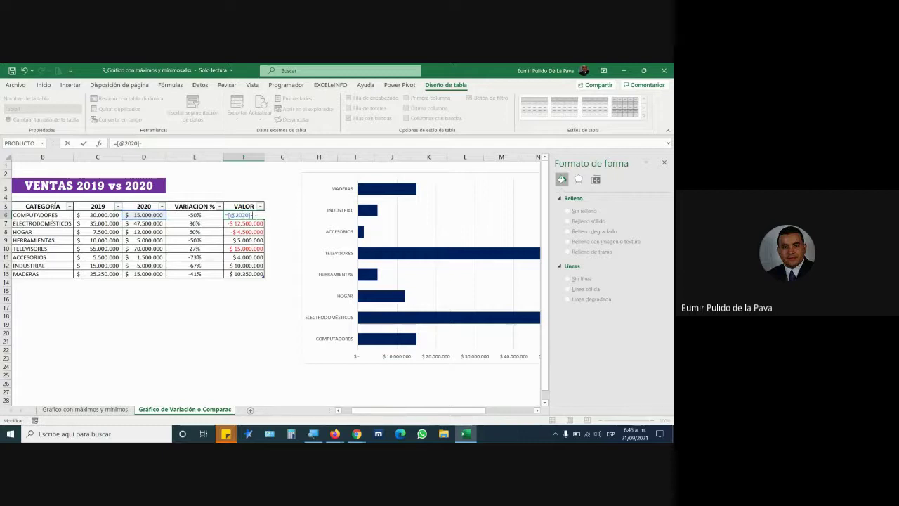
click(102, 215)
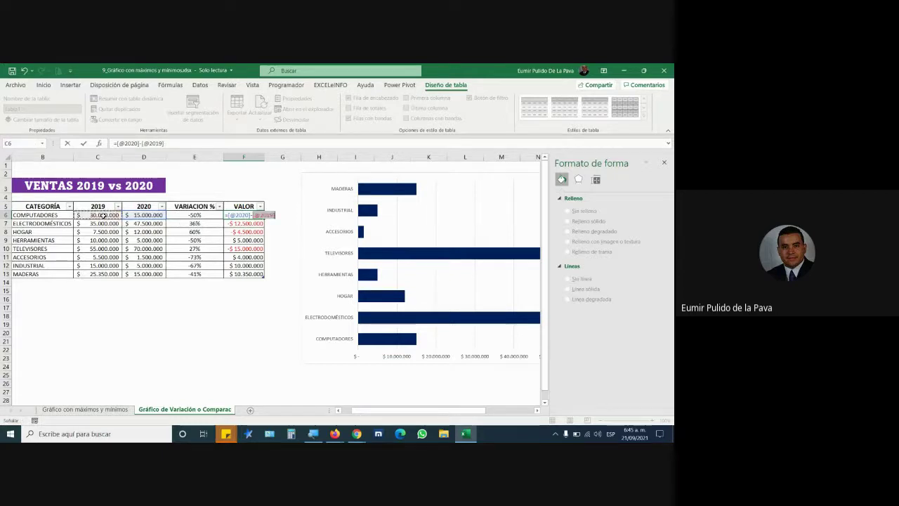
key(Return)
drag(249, 214, 246, 273)
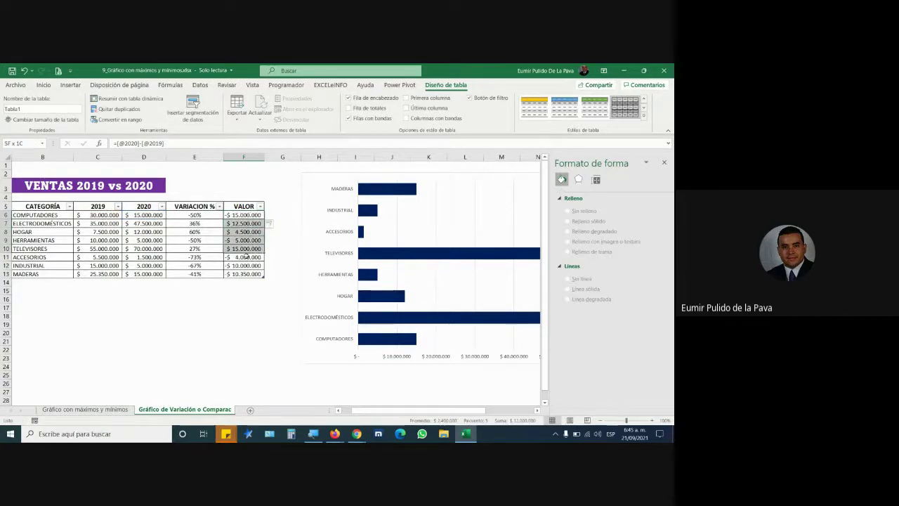
- Reapply Moneda format with red negative amounts to VALOR cells F6:F13
right_click(246, 273)
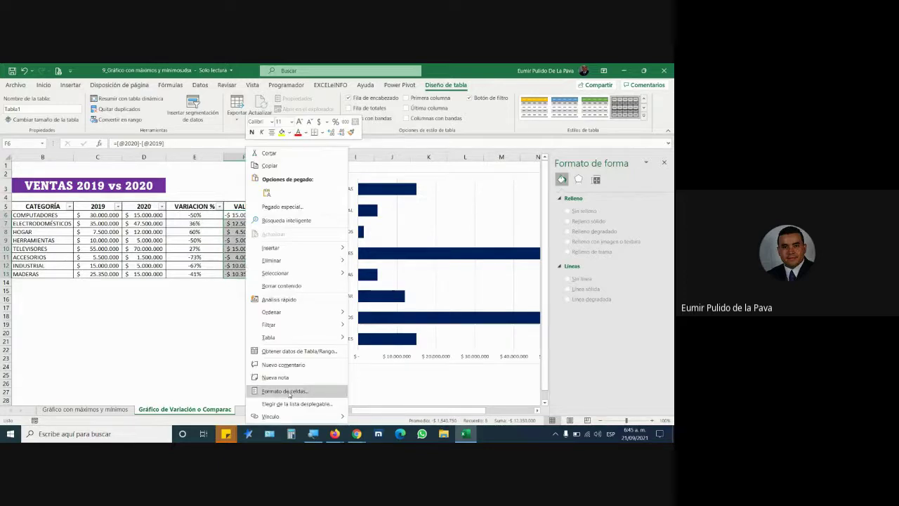
click(292, 394)
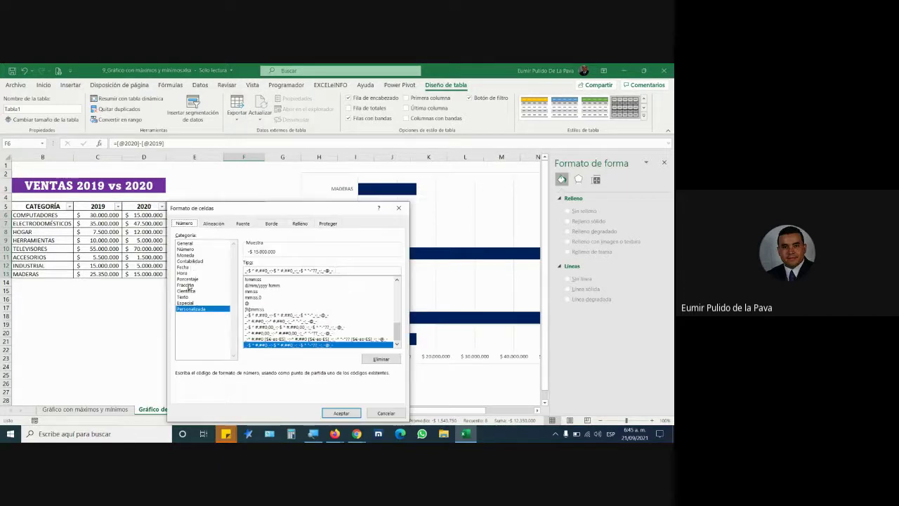
click(191, 261)
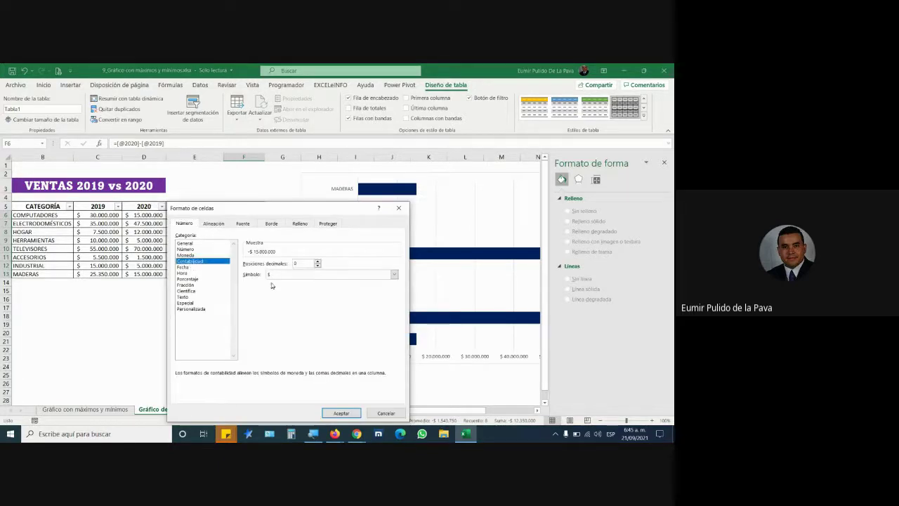
click(191, 255)
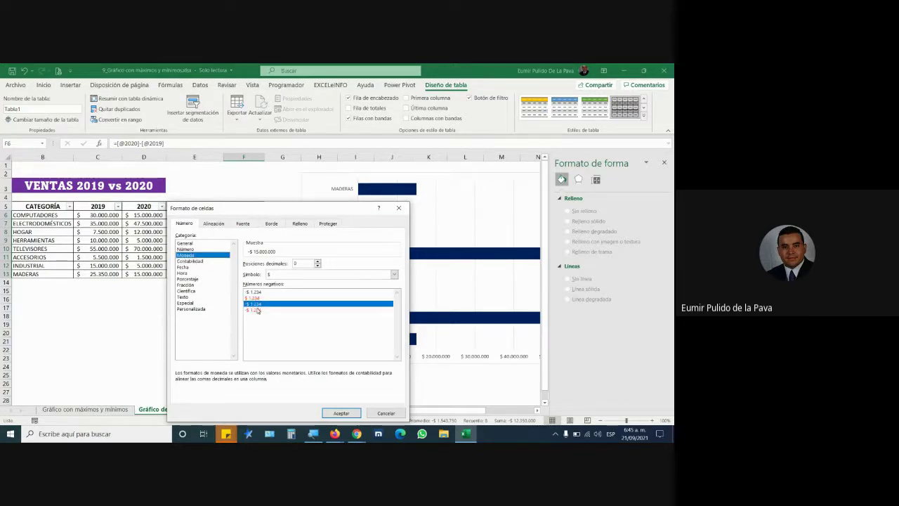
click(260, 310)
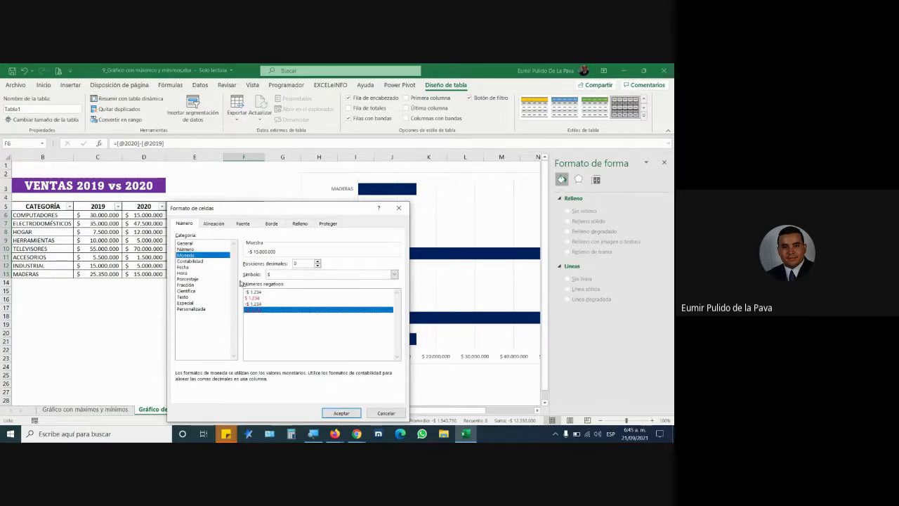
click(341, 413)
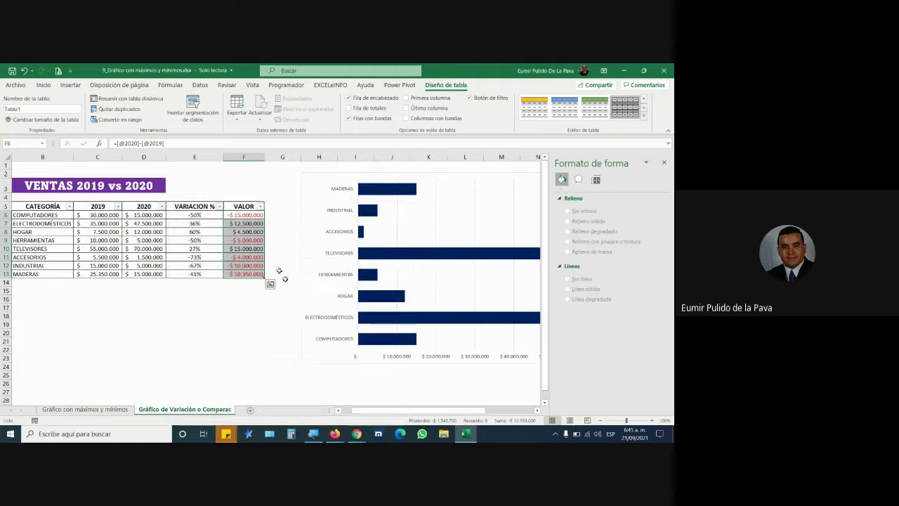
click(281, 241)
- Autofit column F to the VALOR amounts and review the VARIACION % and VALOR values
double_click(264, 156)
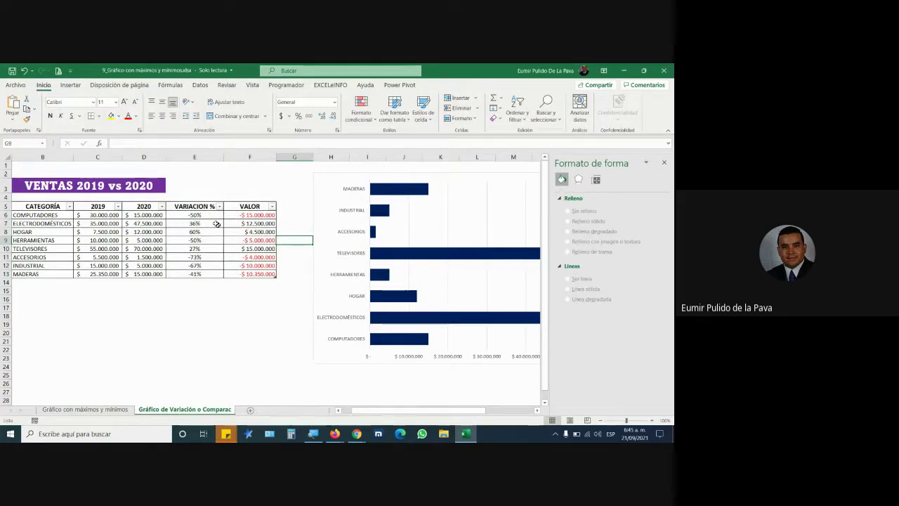
drag(209, 224, 202, 257)
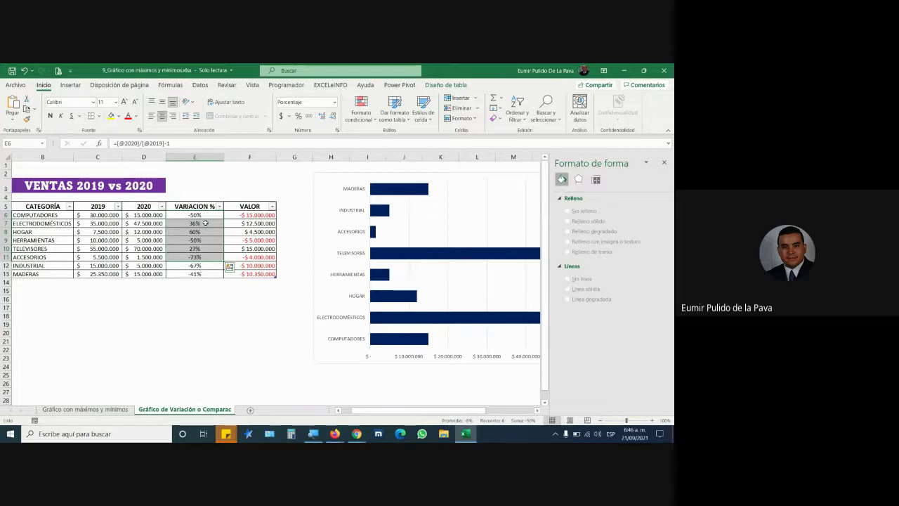
drag(255, 216, 260, 274)
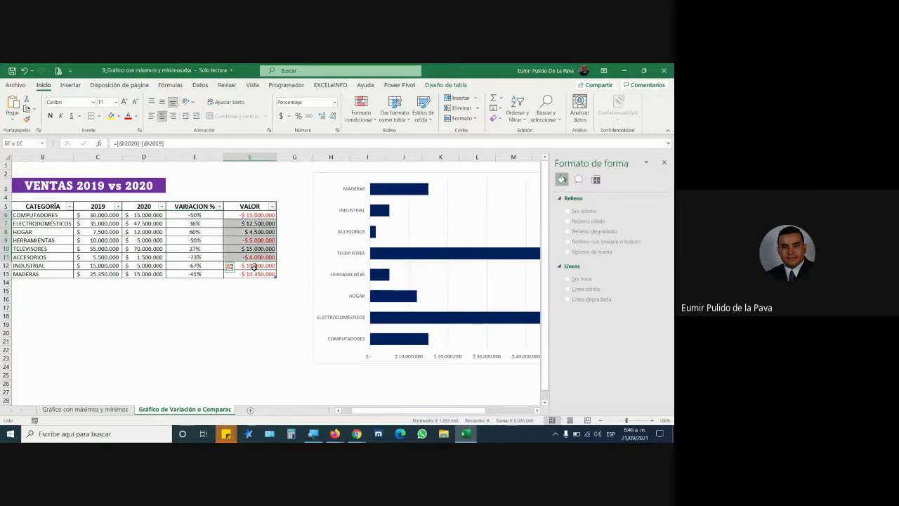
click(264, 309)
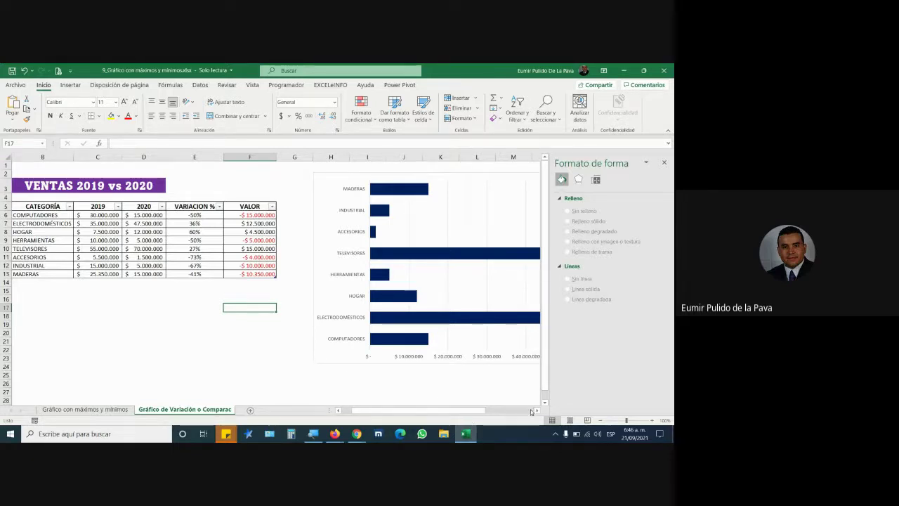
- Scroll the full bar chart into view, check its Chart Elements list, and select the chart area
click(537, 412)
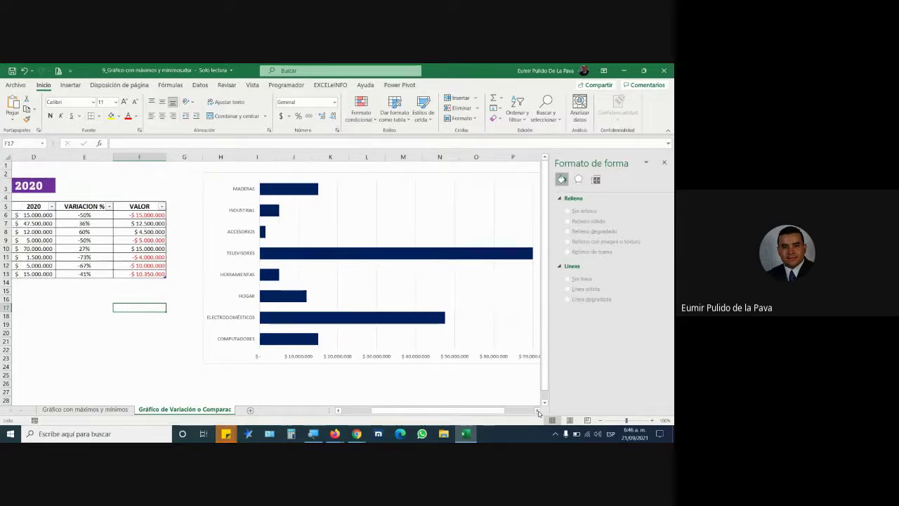
click(274, 189)
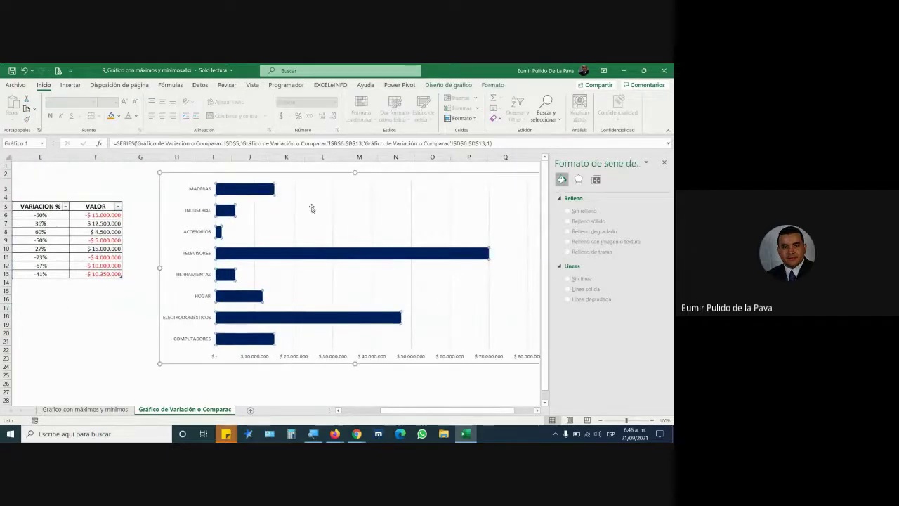
scroll(372, 329, right, 1)
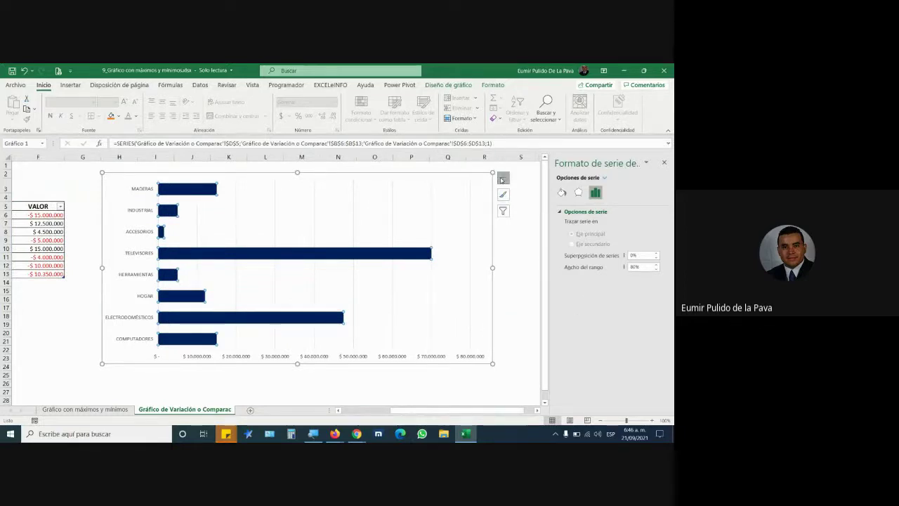
click(503, 177)
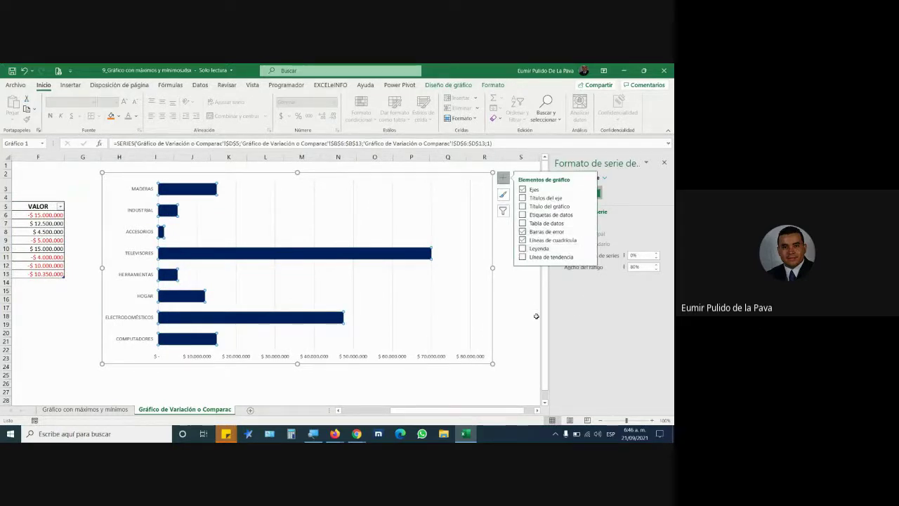
click(520, 316)
click(485, 176)
click(232, 188)
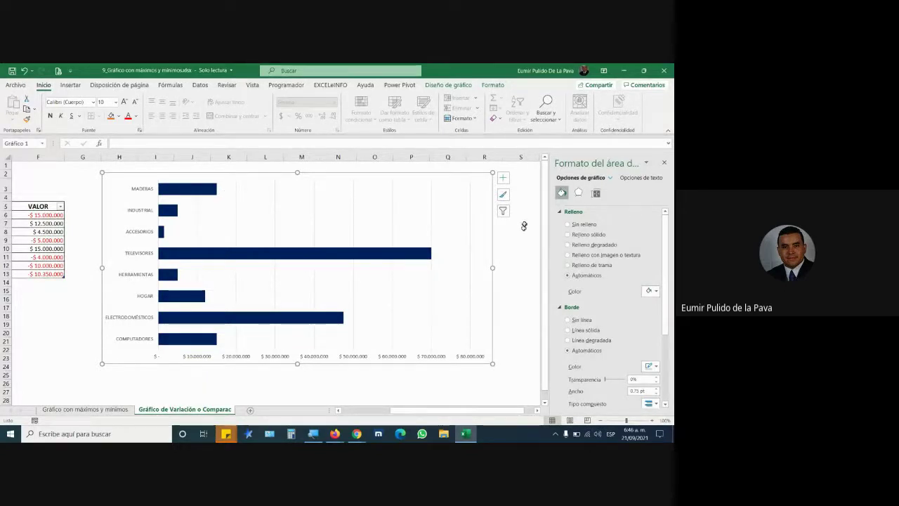
- Magnify the screen to 200% and open Format Chart Area with Ctrl+1
click(313, 434)
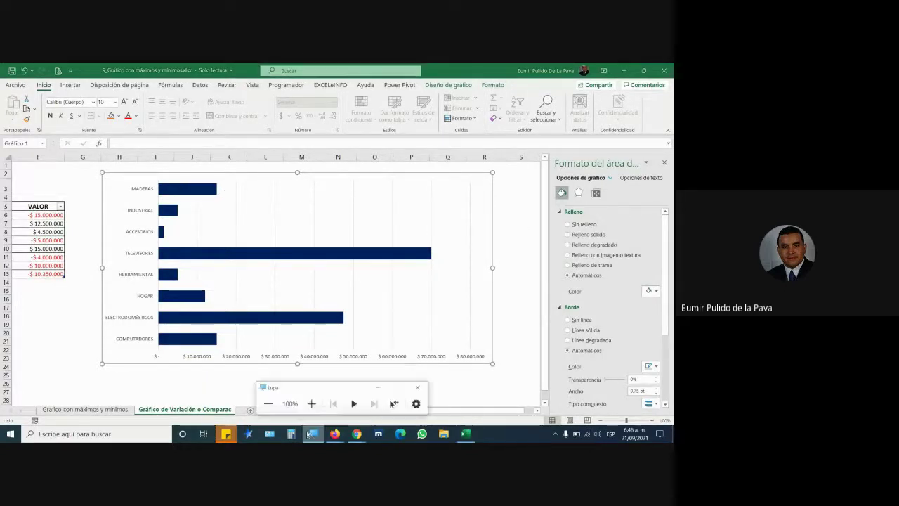
click(307, 407)
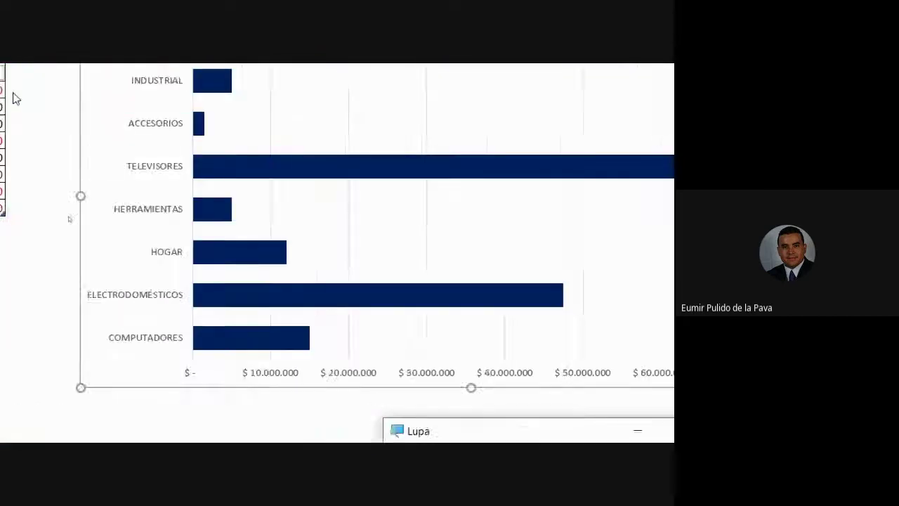
mouse_move(365, 141)
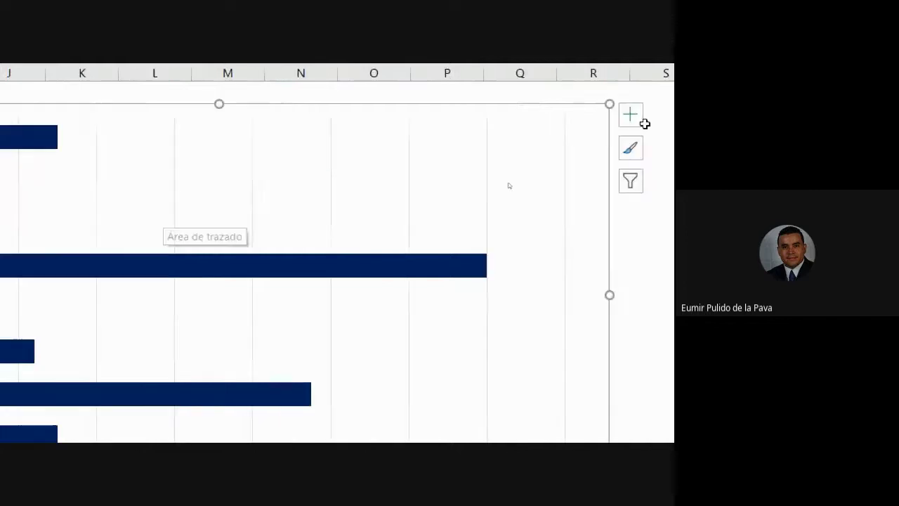
key(ctrl+1)
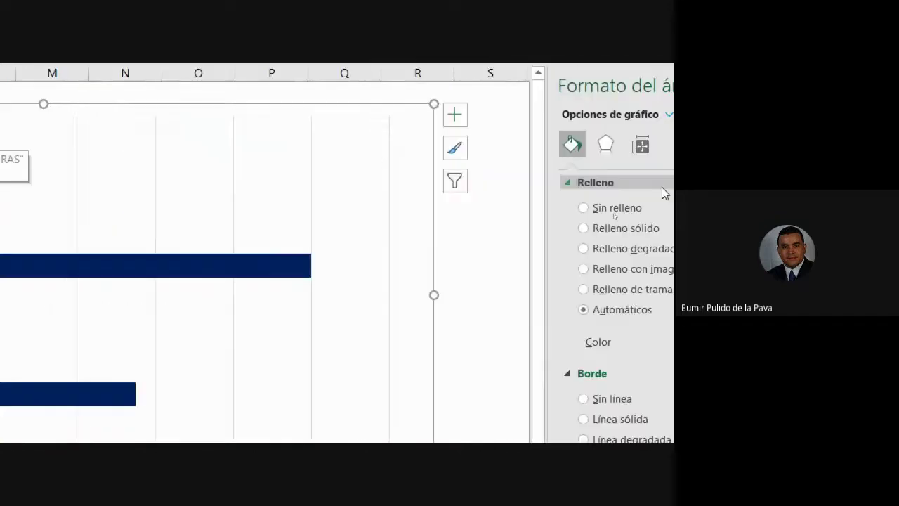
- Check the chart elements and size settings, then close the Formato de forma pane
click(405, 115)
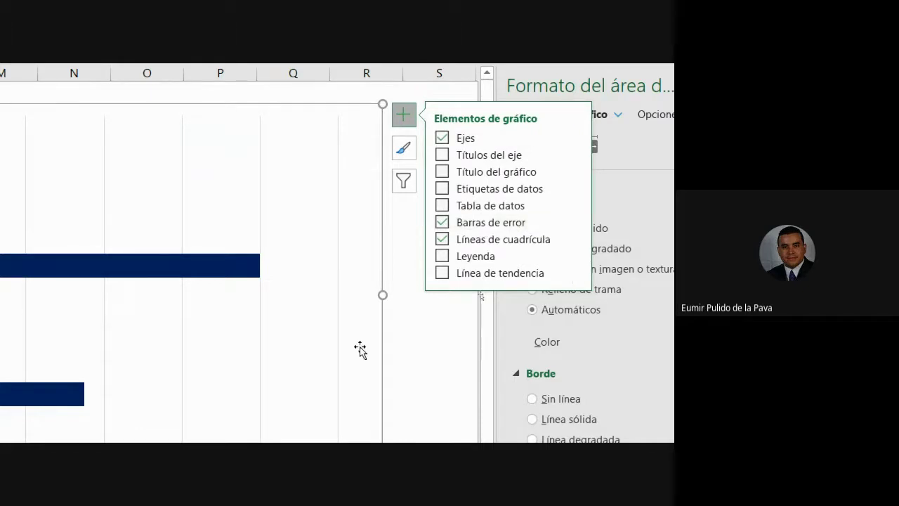
click(420, 345)
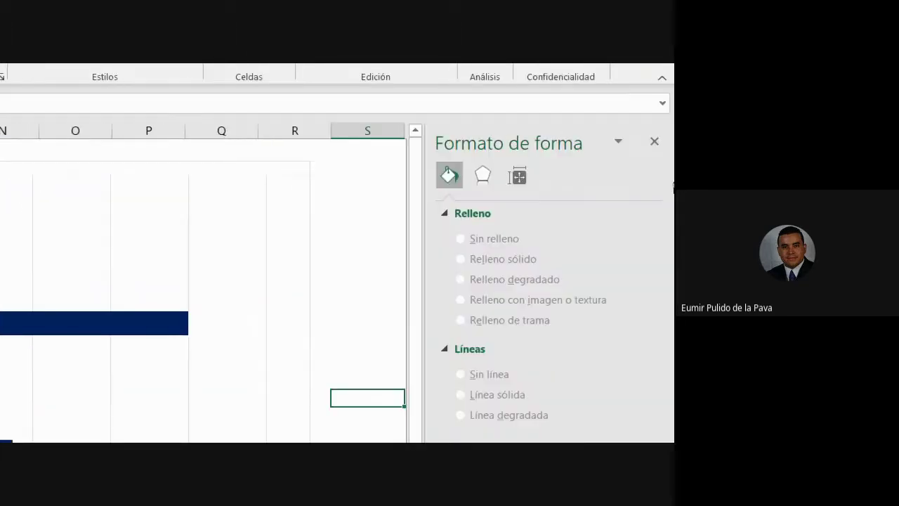
click(617, 144)
click(523, 167)
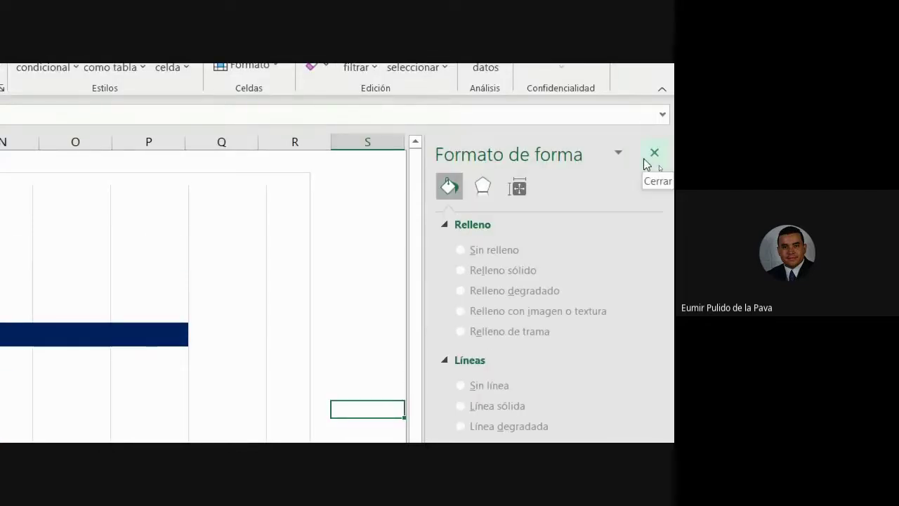
click(619, 153)
key(m)
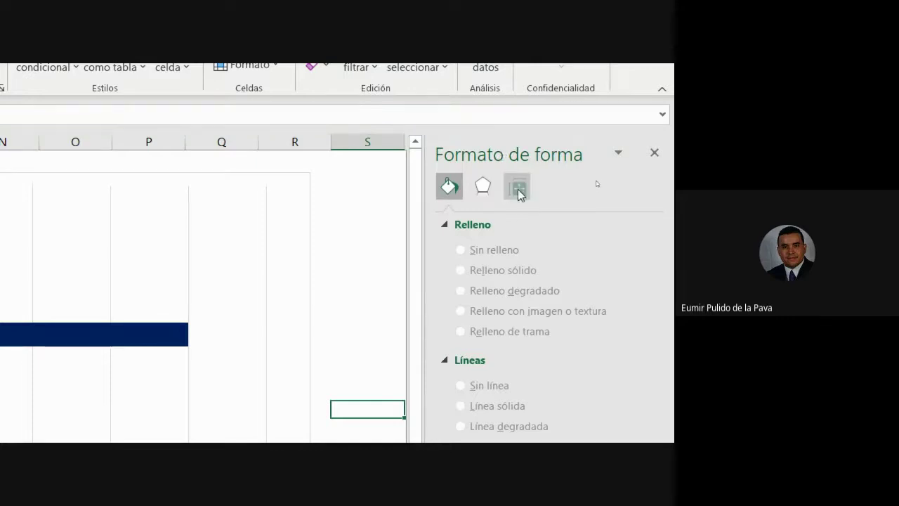
click(517, 188)
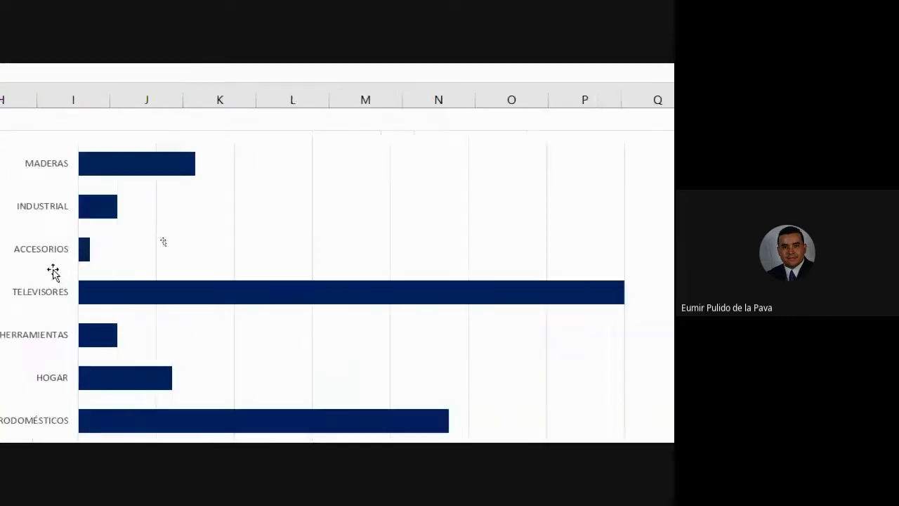
scroll(53, 272, right, 3)
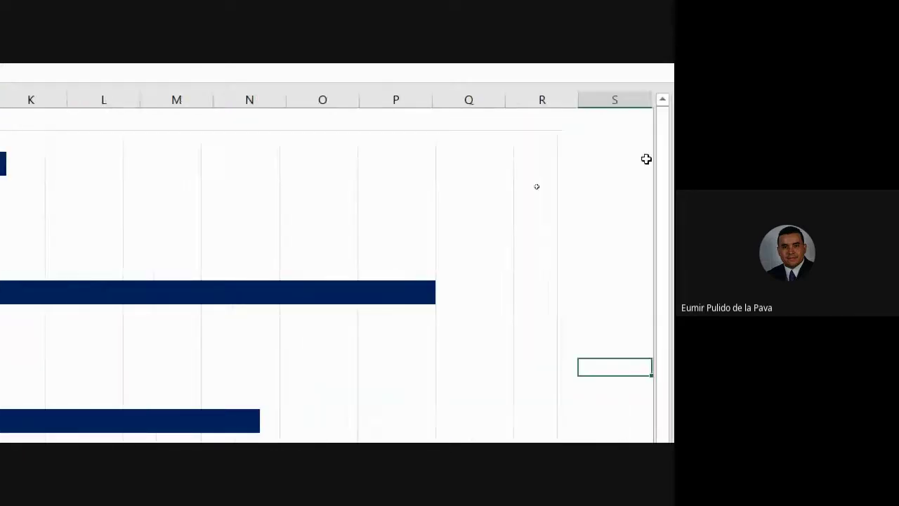
- Toggle Barras de error off and back on, then select the error bars for formatting
click(521, 135)
click(580, 142)
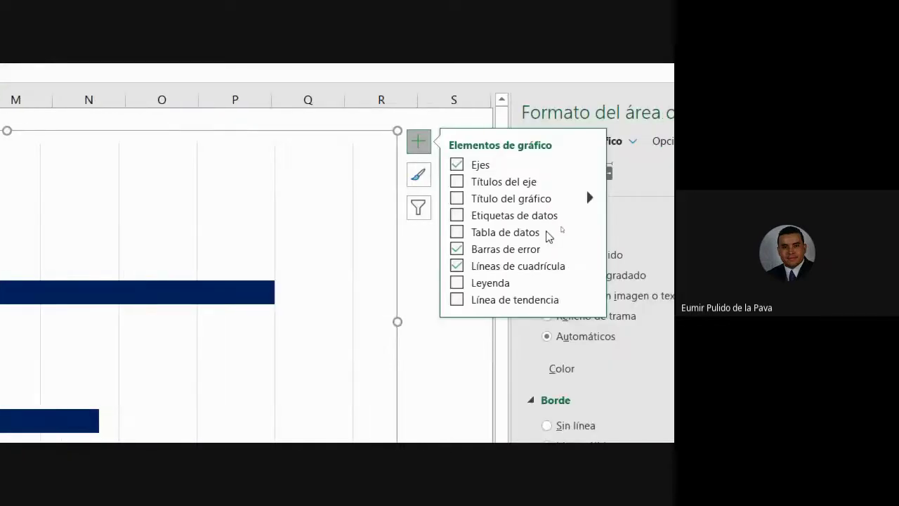
click(456, 249)
click(456, 249)
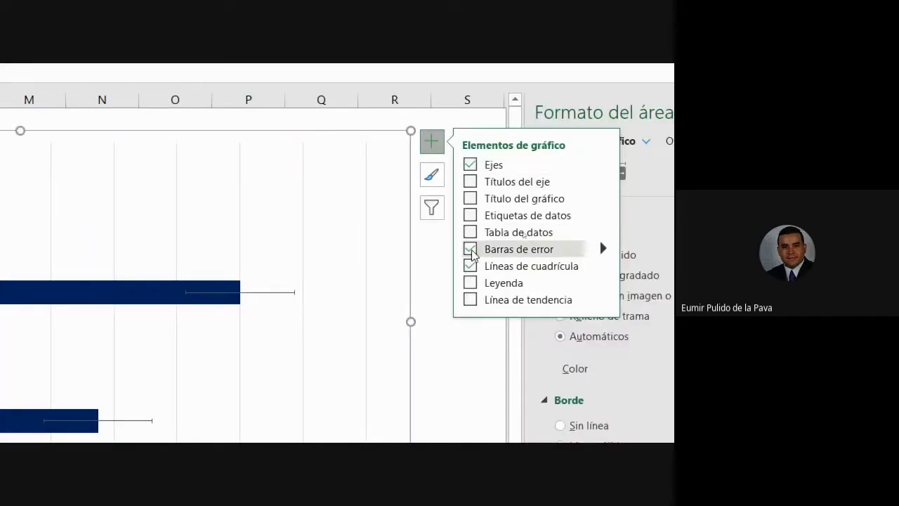
click(276, 293)
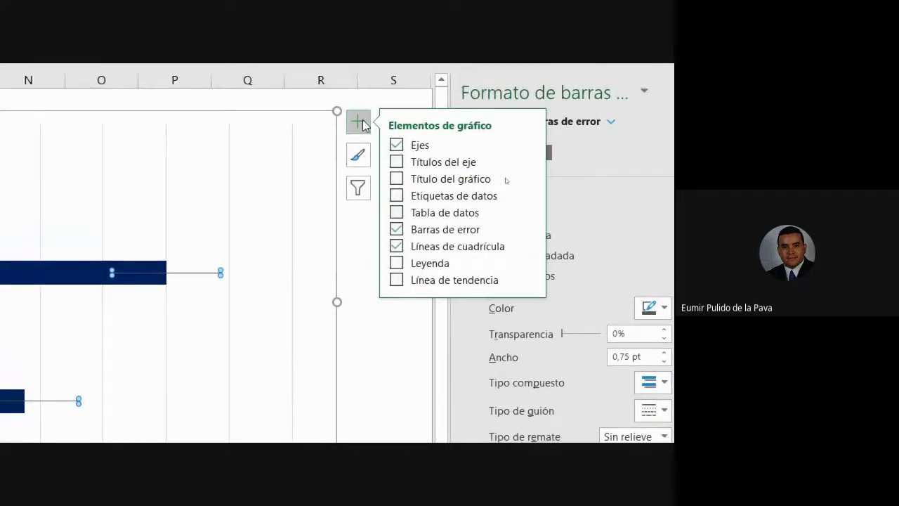
click(464, 133)
- Switch the error bar amount to Personalizado, then reselect the 2020 error bars and reposition the formatting pane
click(542, 152)
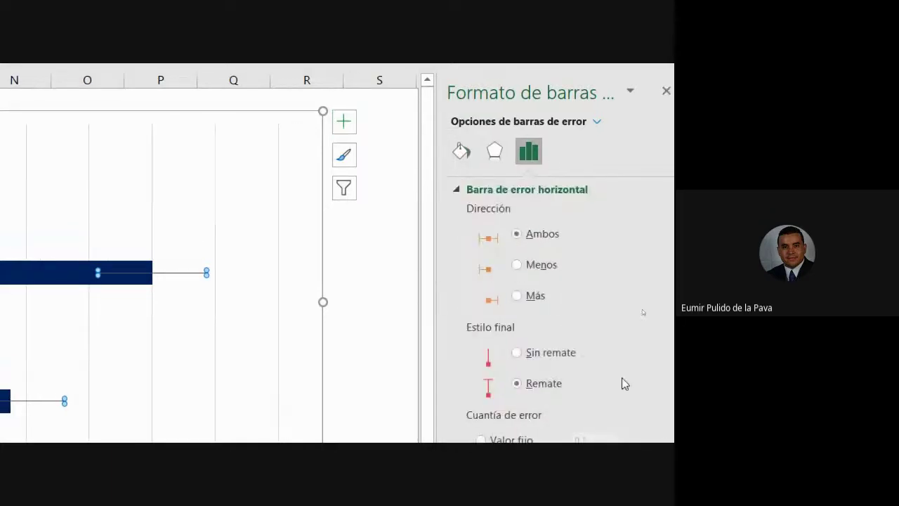
click(521, 357)
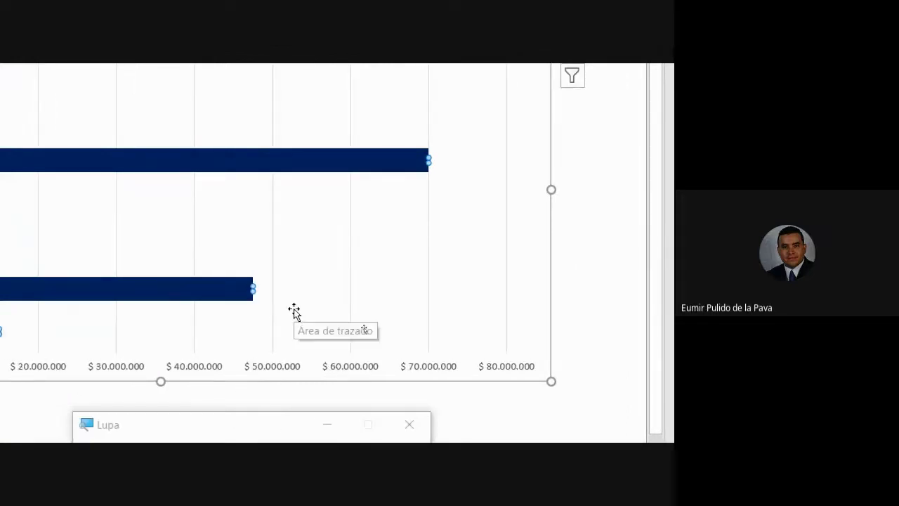
click(584, 223)
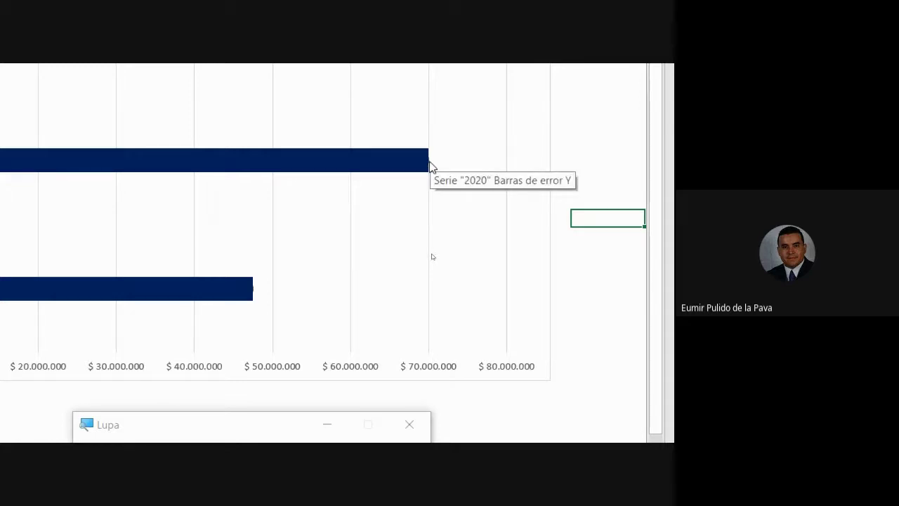
click(429, 161)
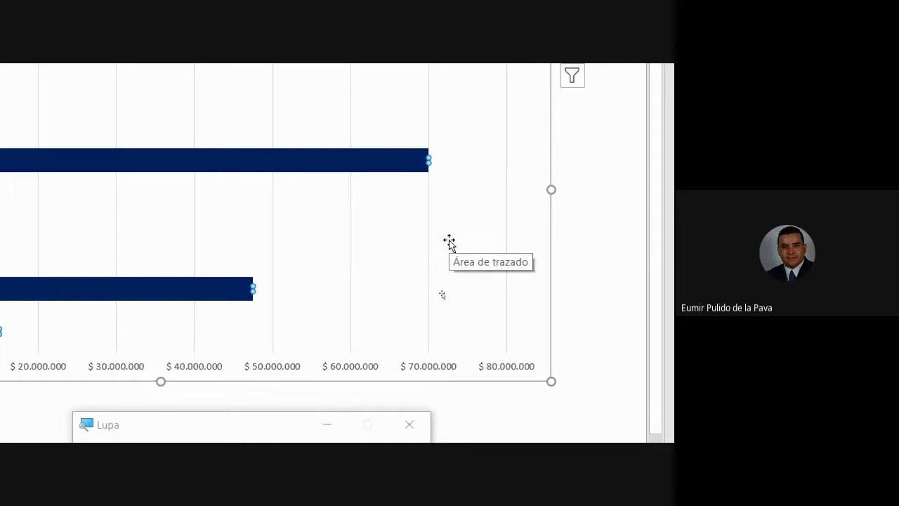
click(588, 230)
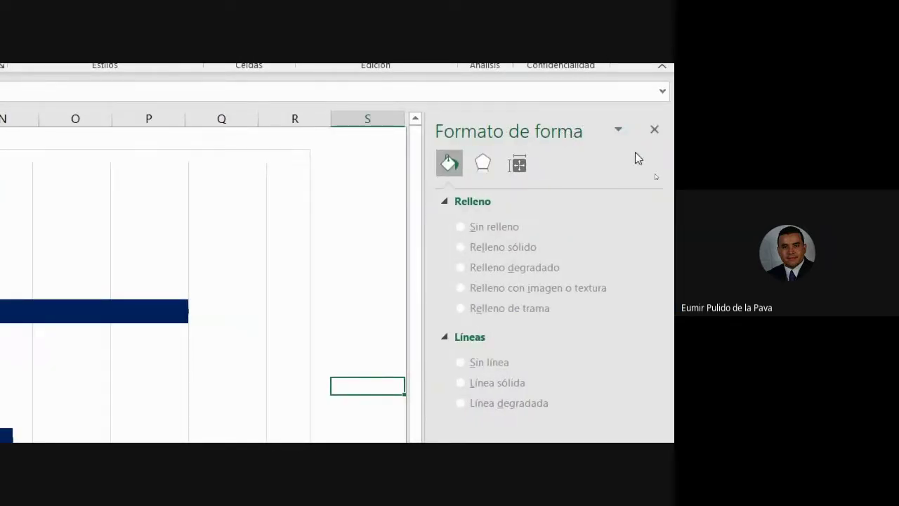
click(618, 129)
click(548, 153)
- Remove and re-add default error bars on every bar, then open the MADERAS error bar formatting
click(257, 150)
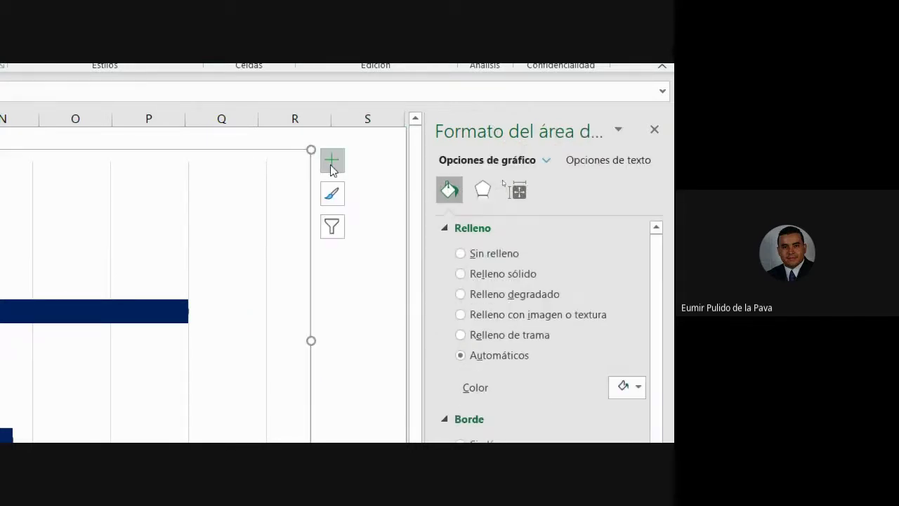
click(333, 169)
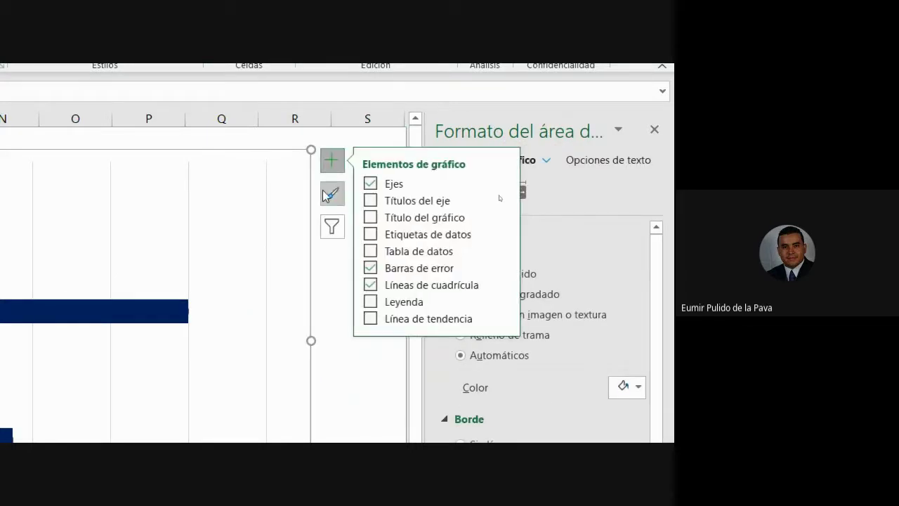
click(375, 267)
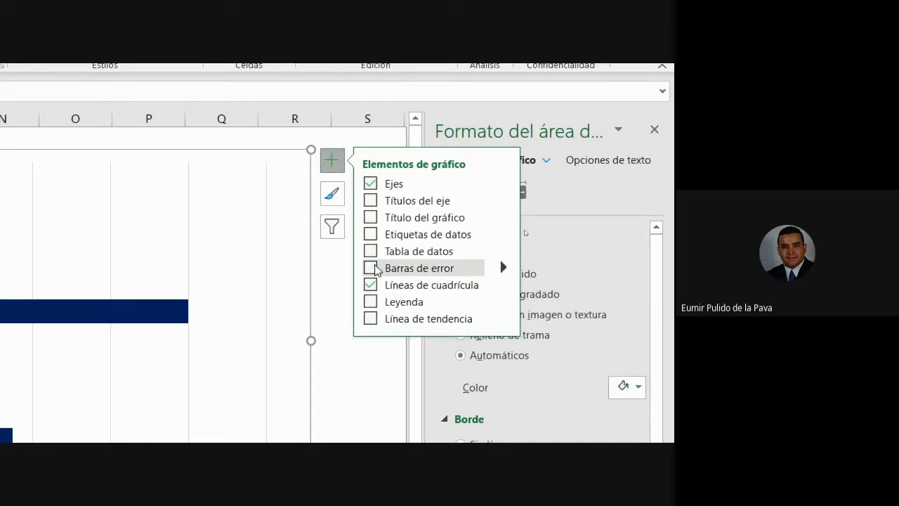
click(373, 268)
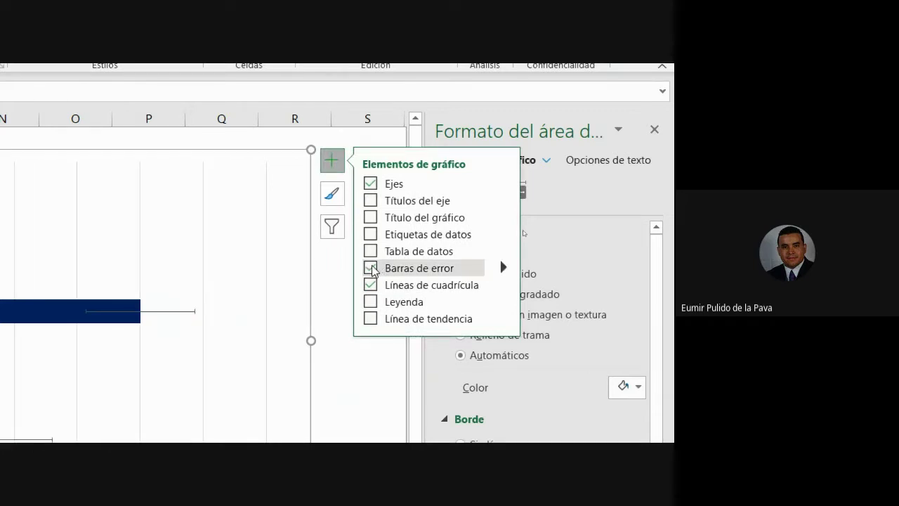
click(332, 160)
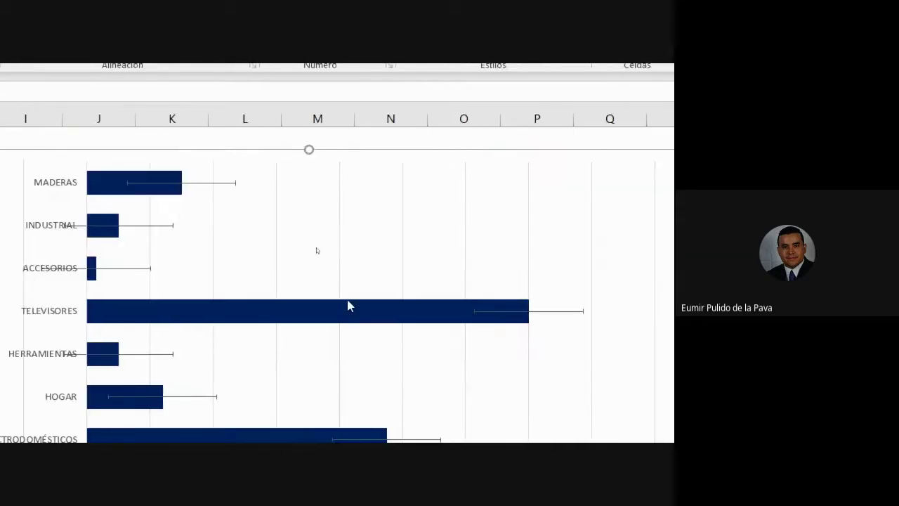
mouse_move(348, 306)
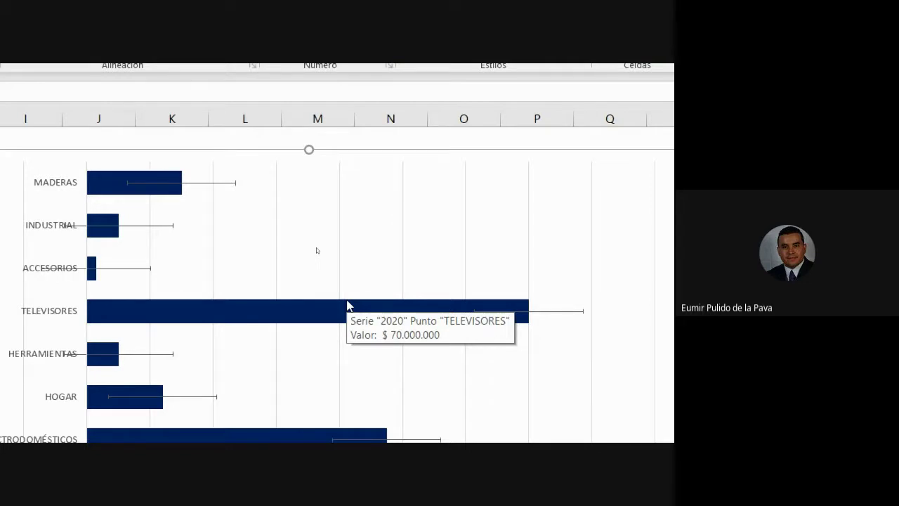
double_click(213, 184)
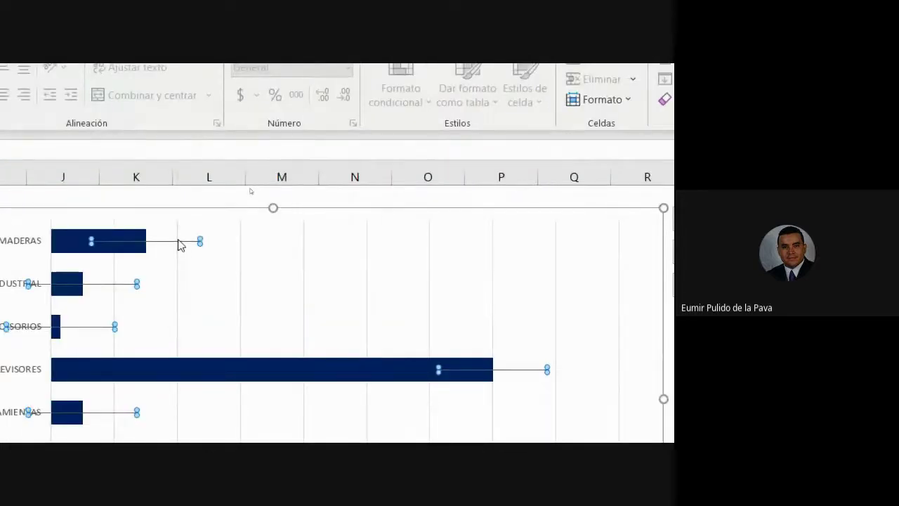
- Give the MADERAS error bars No Cap ends and a Personalizado amount, then open Especificar valor
right_click(179, 244)
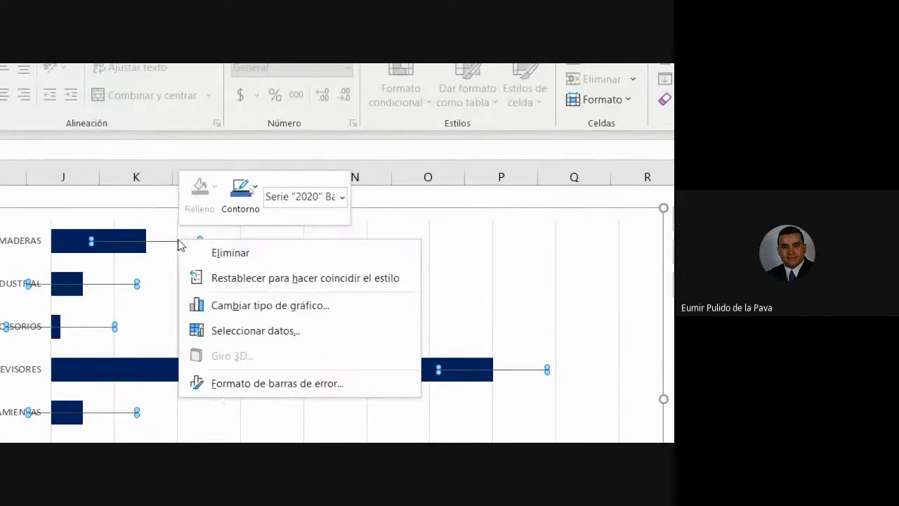
click(255, 368)
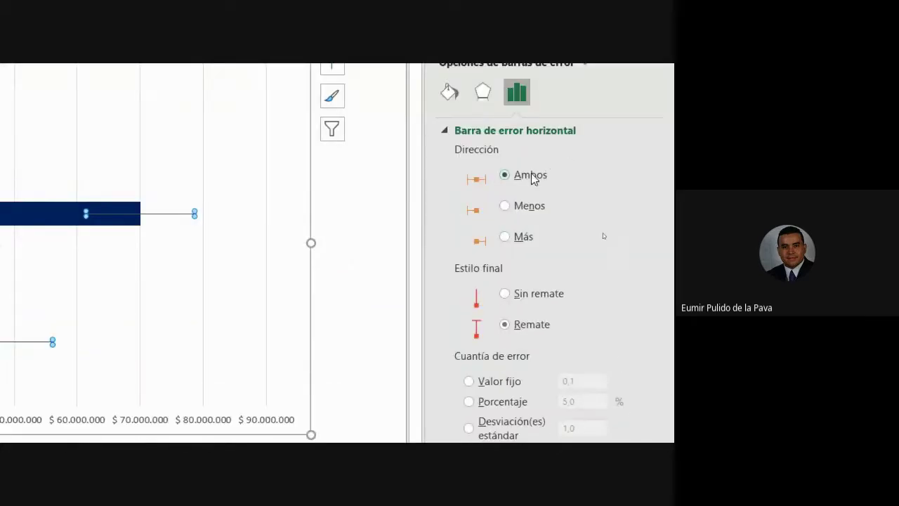
click(520, 294)
click(508, 328)
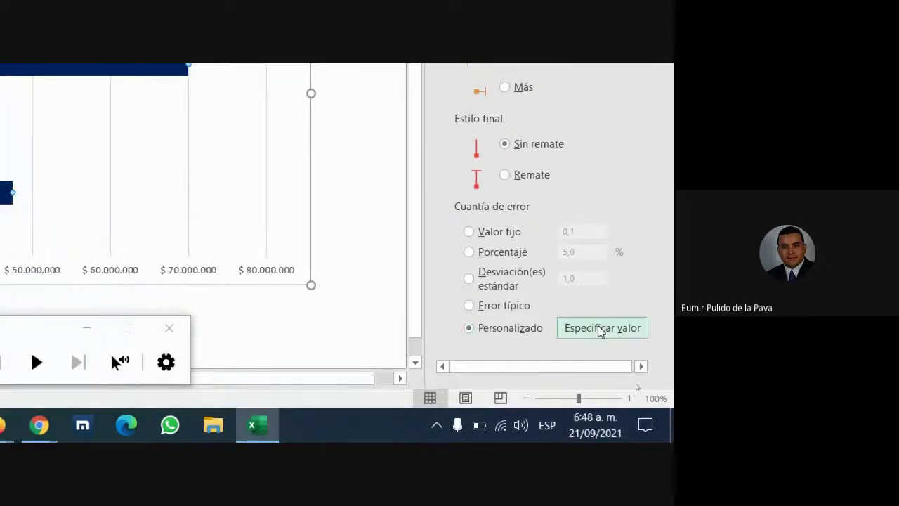
click(595, 330)
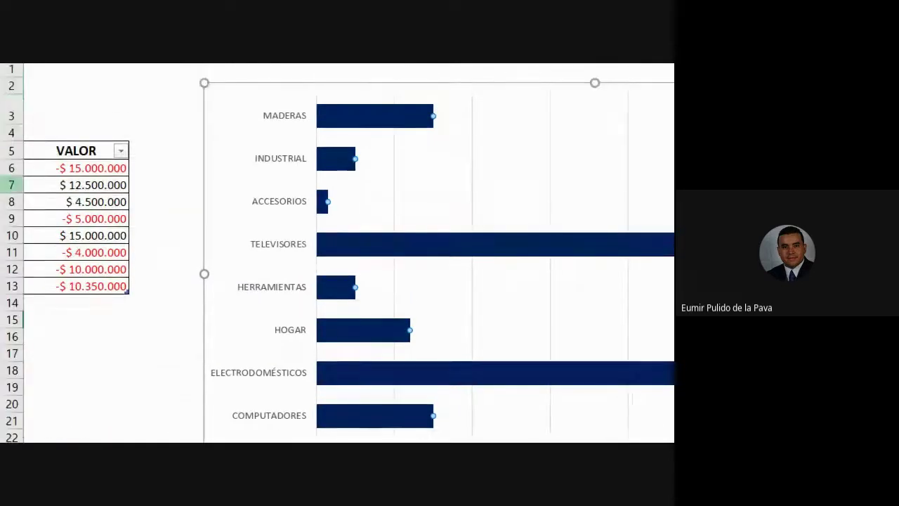
- Set positive error values to F6:F13 and negative error to 0, then reopen MADERAS error bar formatting
drag(70, 170, 64, 281)
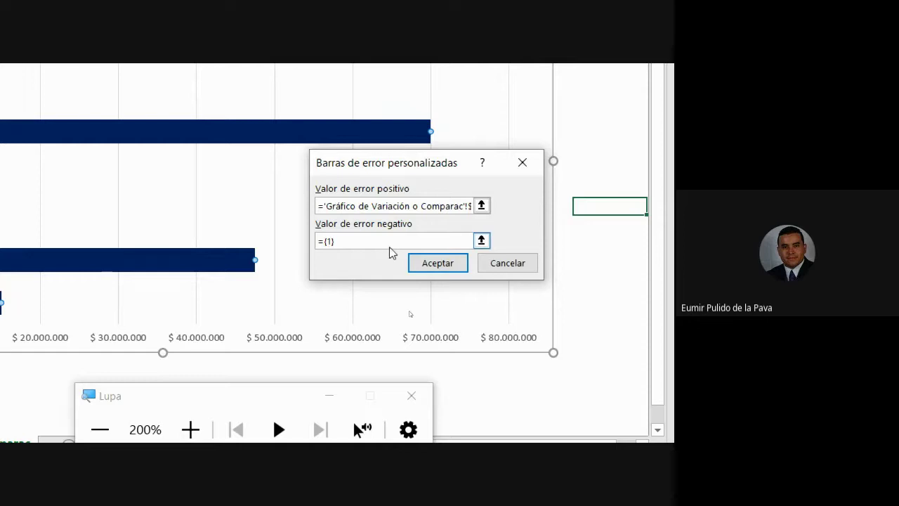
drag(390, 243, 281, 233)
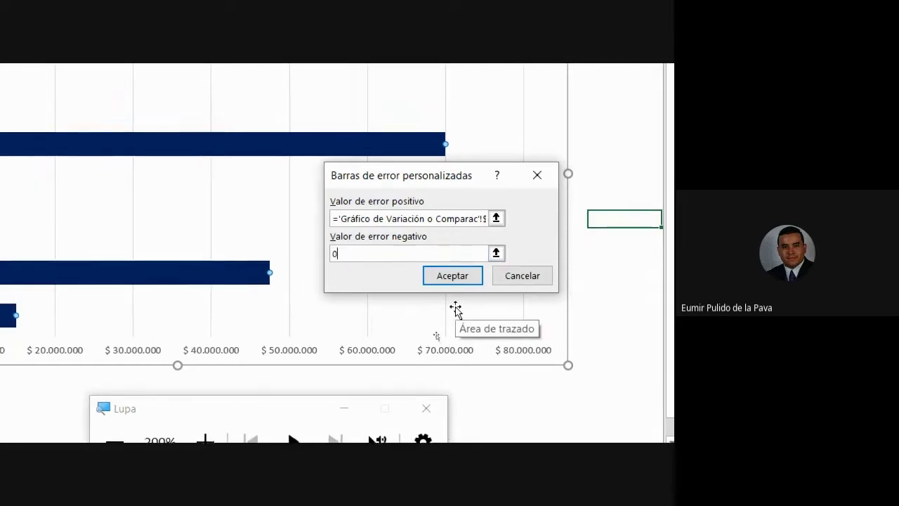
text(0)
click(434, 271)
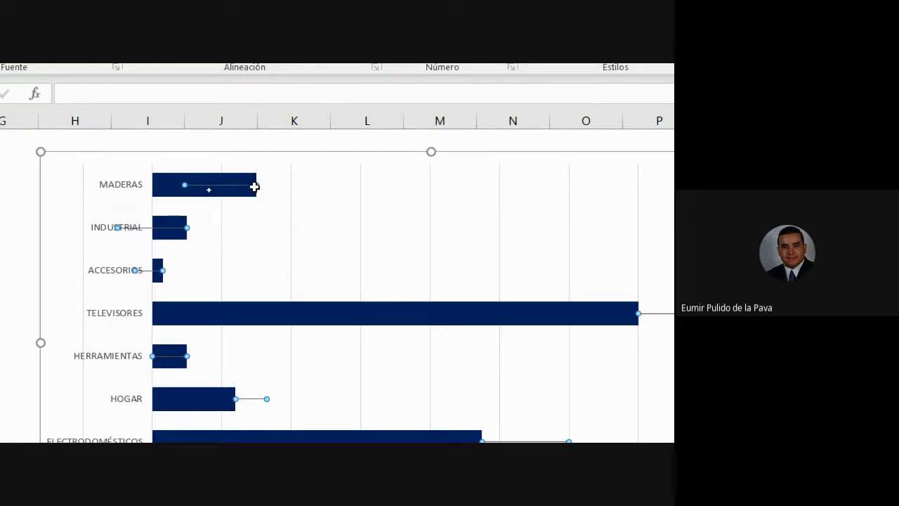
mouse_move(192, 186)
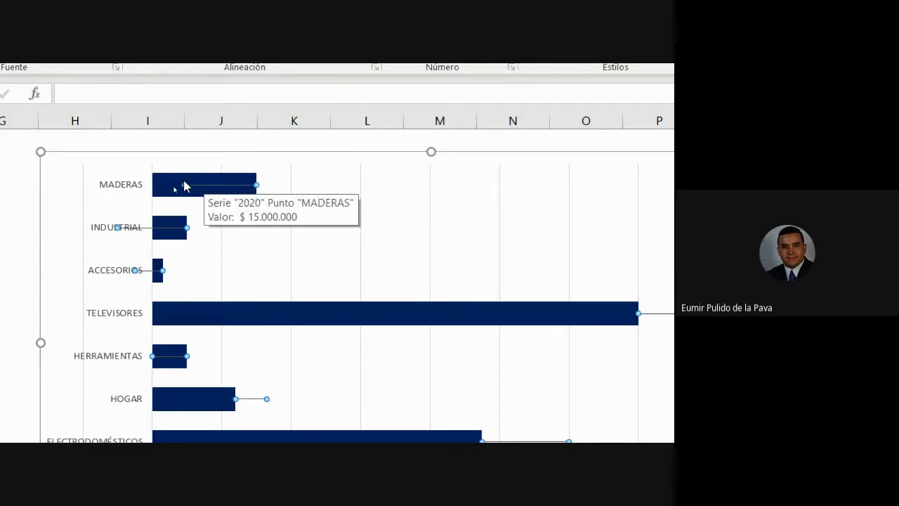
double_click(184, 185)
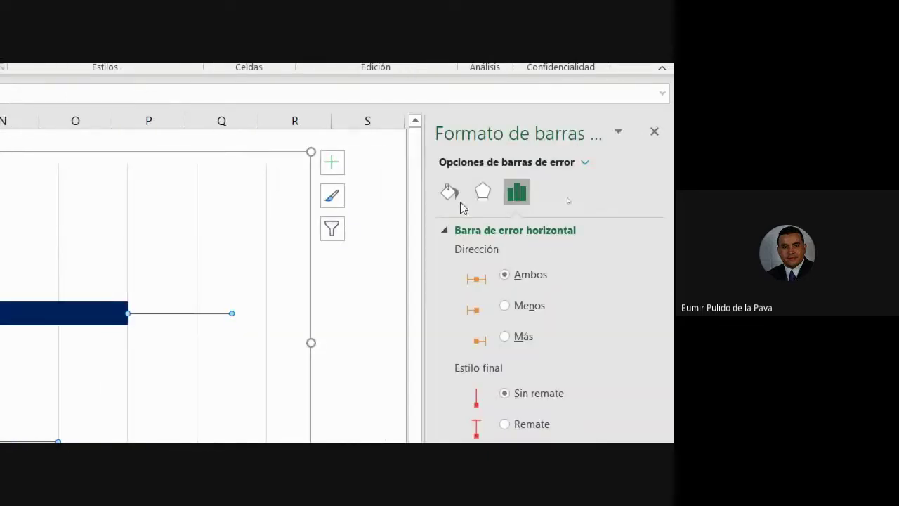
- Make the error bars solid yellow lines and widen them to 2 pt
click(455, 196)
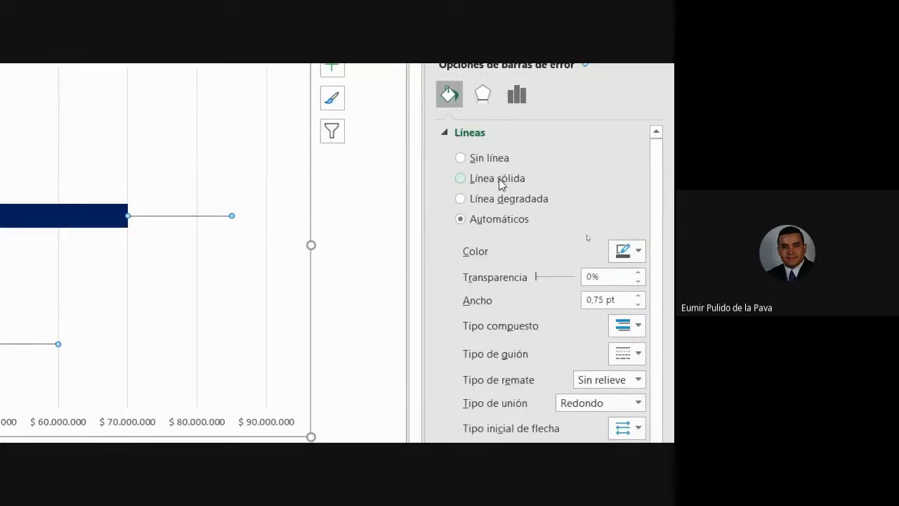
click(500, 179)
click(629, 250)
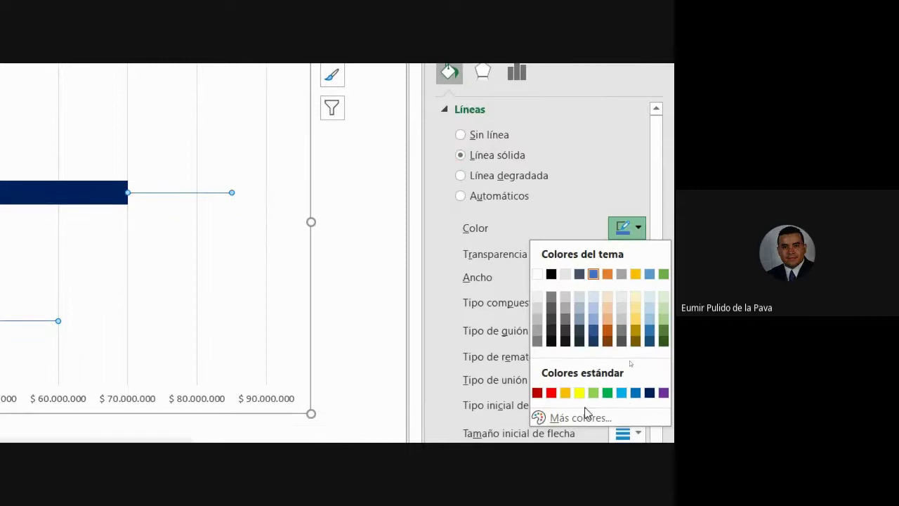
click(577, 393)
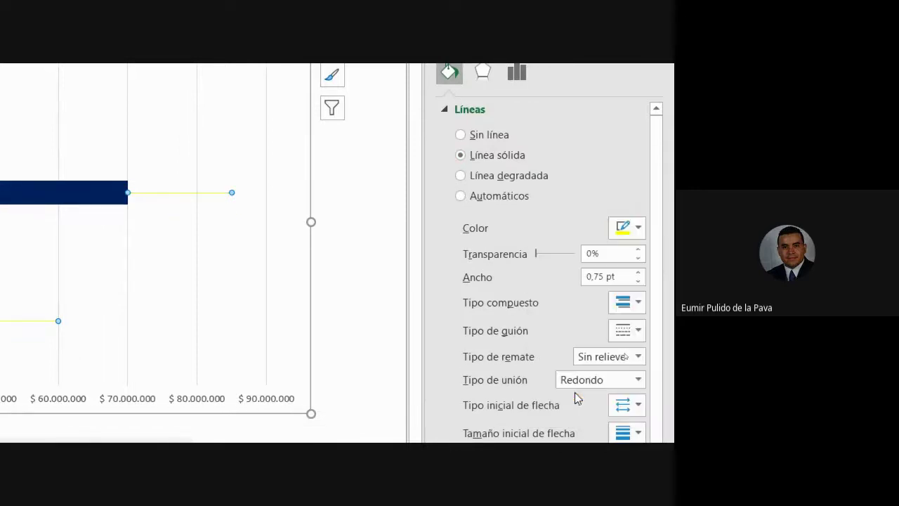
click(639, 273)
click(638, 272)
click(638, 273)
click(638, 273)
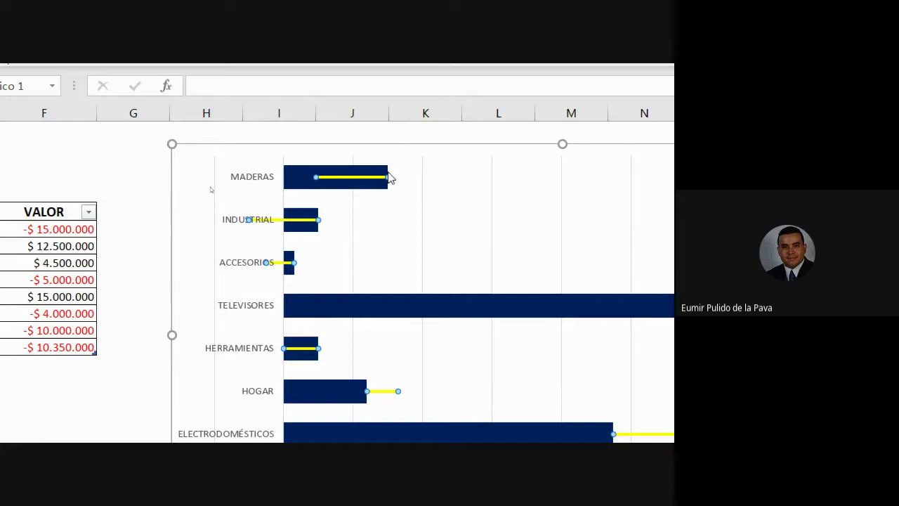
mouse_move(389, 179)
scroll(622, 207, right, 1)
scroll(611, 281, right, 2)
scroll(457, 302, left, 3)
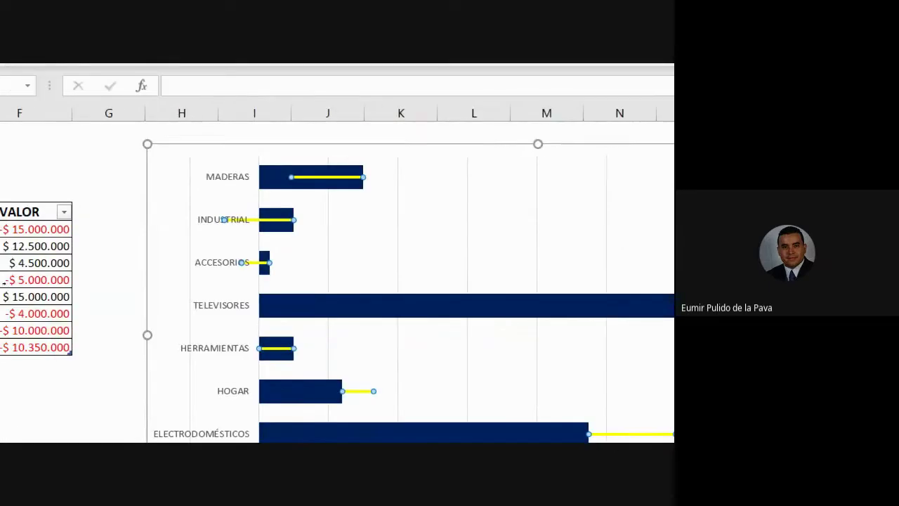
scroll(311, 302, left, 1)
scroll(501, 331, right, 2)
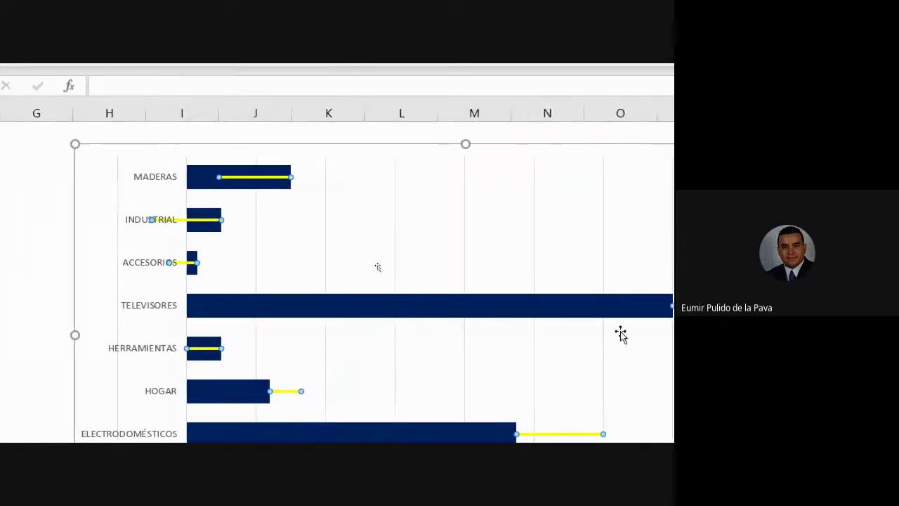
scroll(622, 335, right, 2)
scroll(632, 320, right, 1)
scroll(4, 307, left, 5)
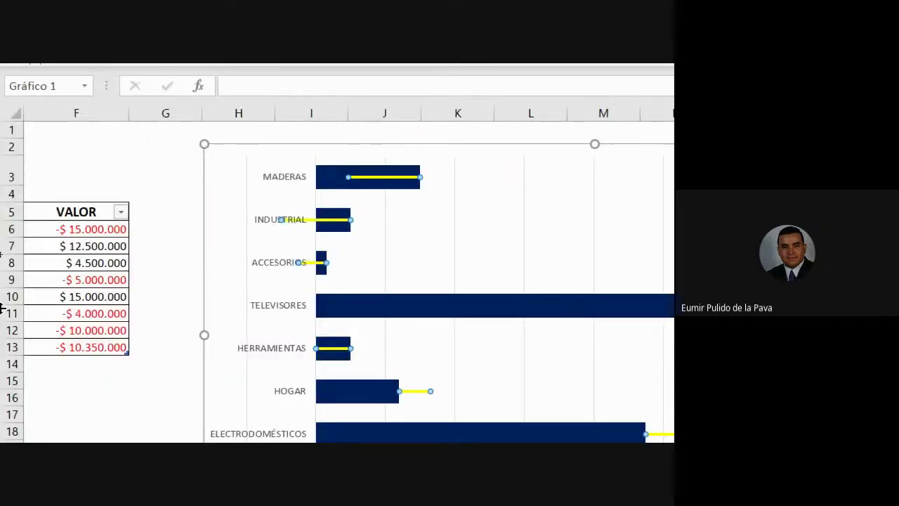
scroll(491, 351, down, 5)
scroll(534, 337, down, 3)
scroll(534, 338, right, 3)
scroll(522, 337, right, 2)
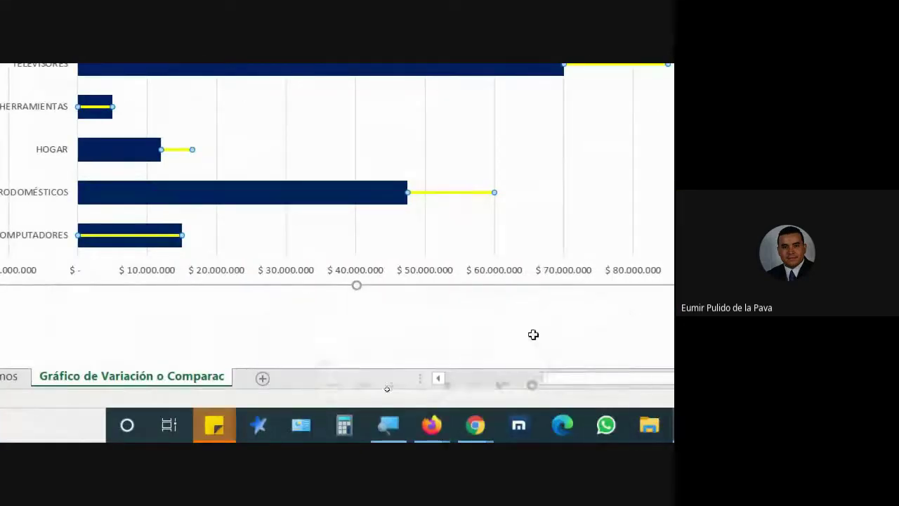
drag(561, 384, 542, 383)
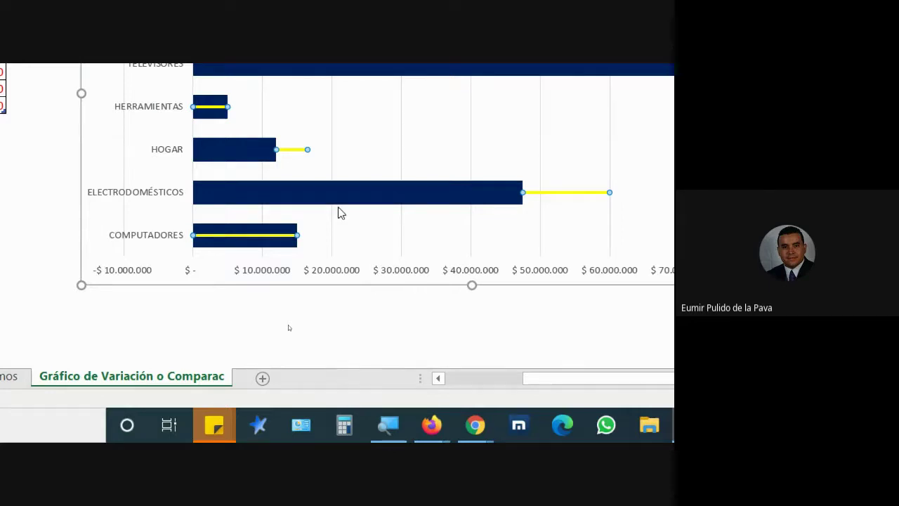
scroll(293, 183, up, 3)
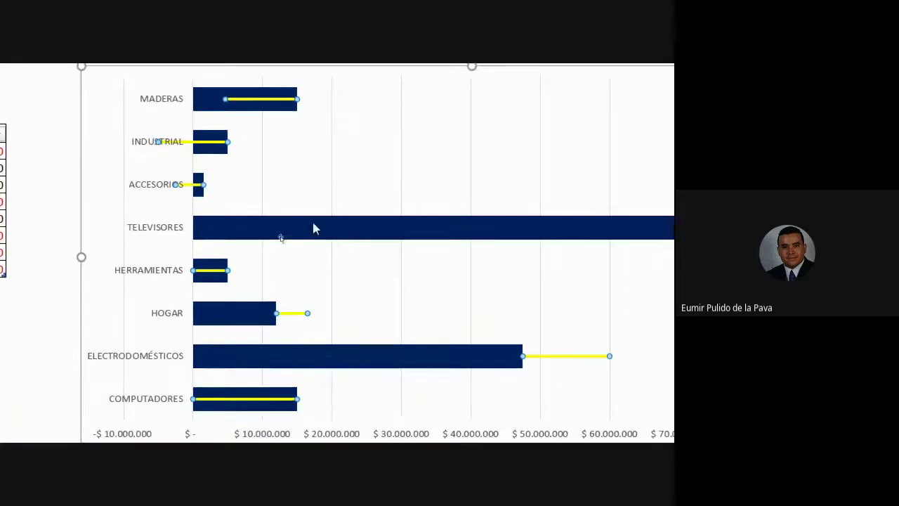
scroll(313, 228, up, 2)
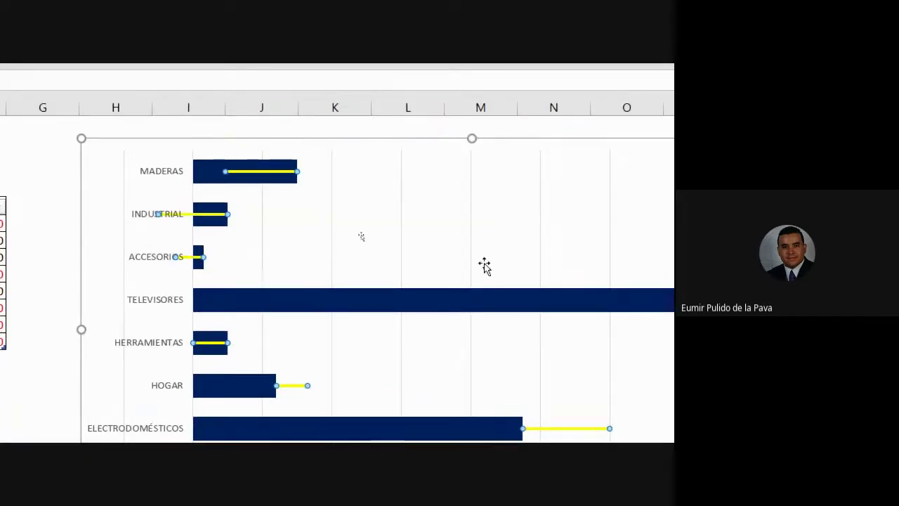
scroll(10, 251, left, 3)
scroll(57, 263, left, 2)
scroll(610, 262, right, 1)
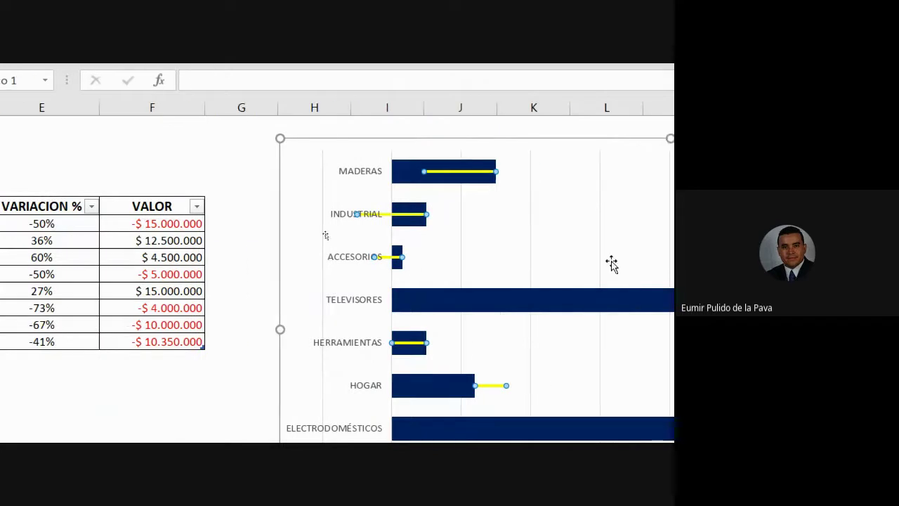
scroll(610, 262, right, 4)
scroll(638, 237, right, 1)
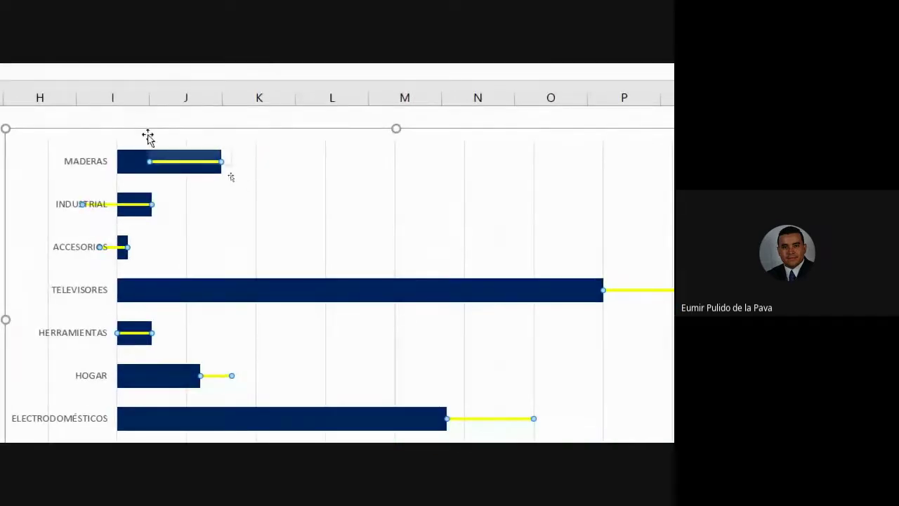
scroll(245, 203, down, 3)
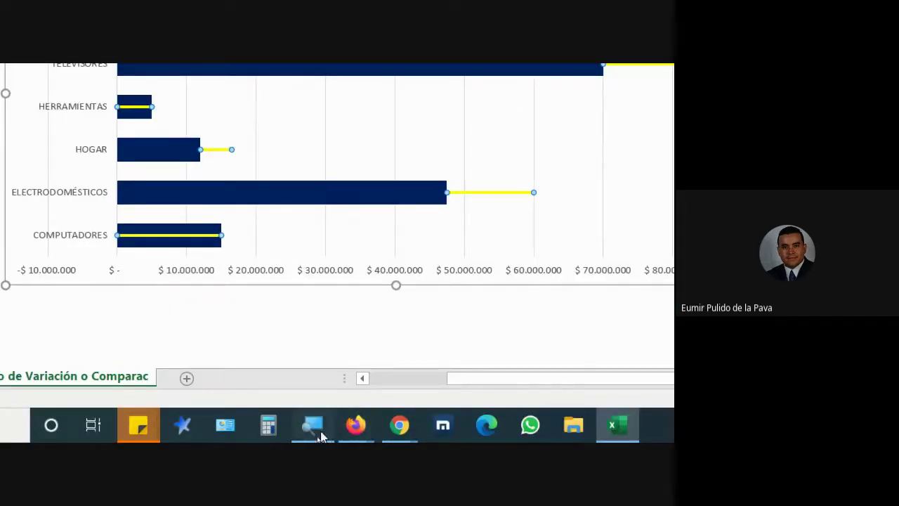
click(312, 426)
click(217, 361)
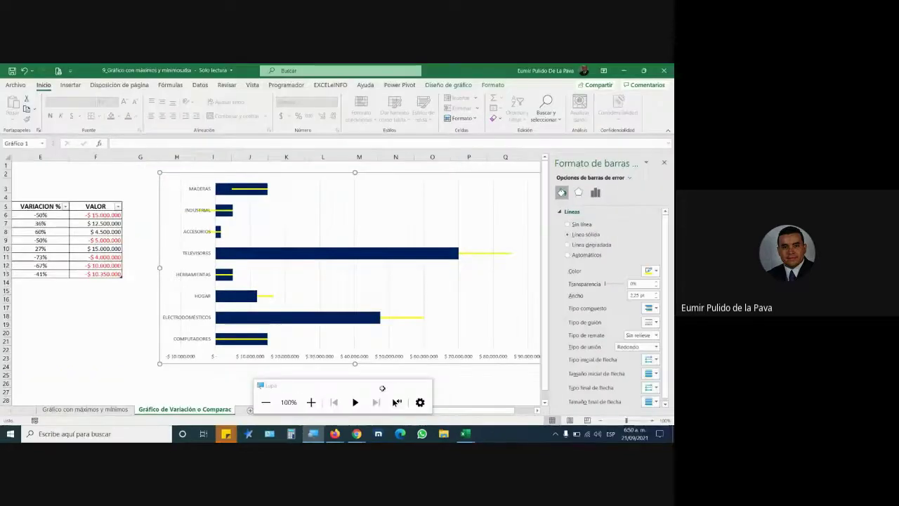
- Move the bar chart below the VENTAS 2019 vs 2020 table, uncovering the VALOR column
click(382, 384)
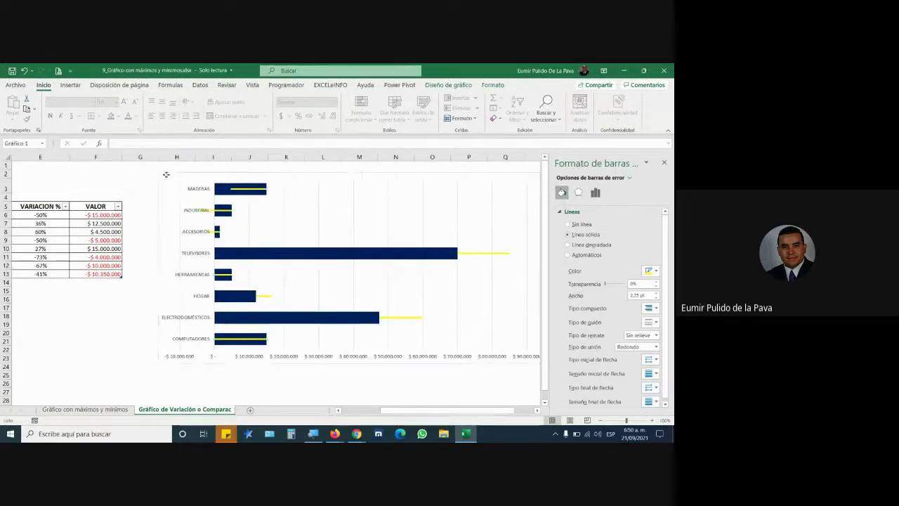
mouse_move(168, 174)
mouse_down()
mouse_move(140, 166)
mouse_move(75, 284)
mouse_move(51, 287)
mouse_up()
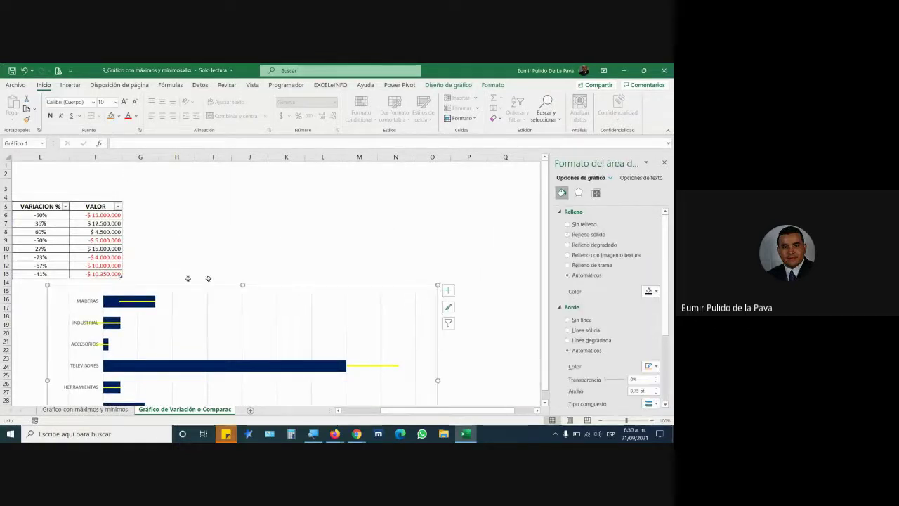
drag(483, 410, 453, 416)
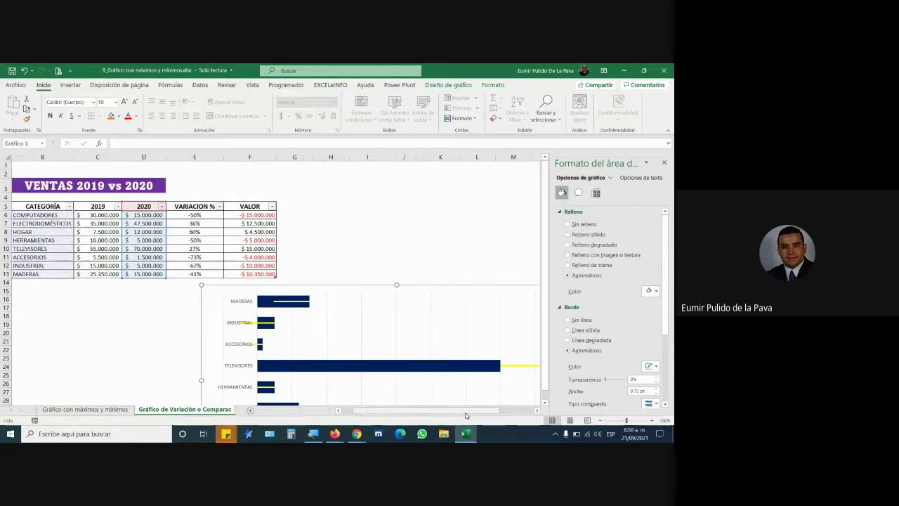
drag(207, 283, 156, 207)
drag(235, 189, 82, 281)
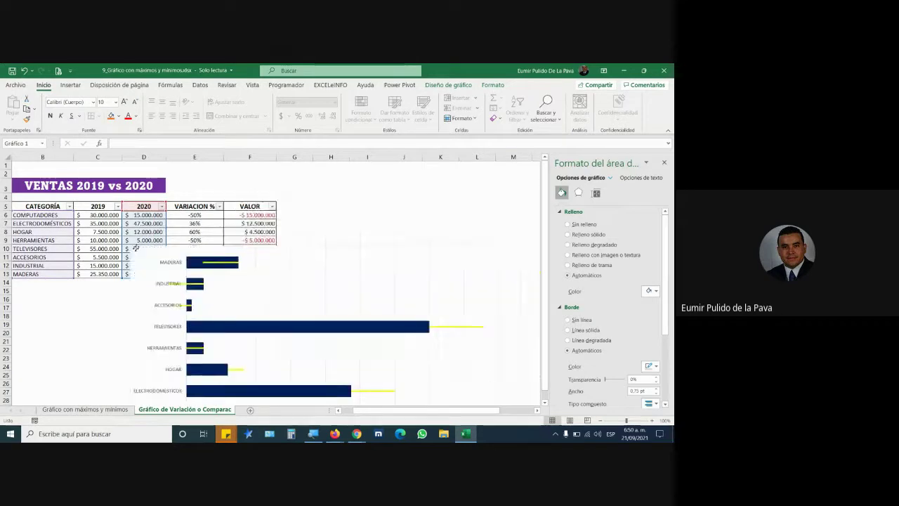
- Close the formatting panel, nudge the chart left, scroll down, and switch to the Google Meet call
click(662, 163)
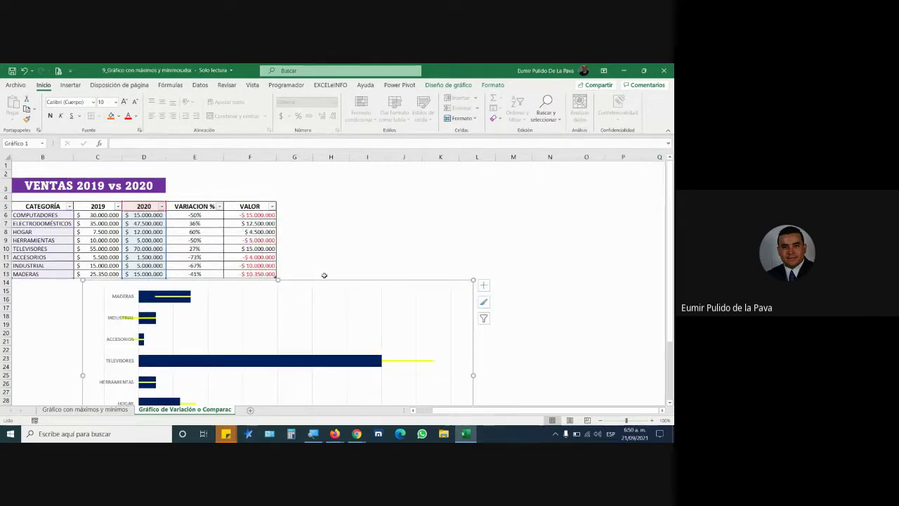
drag(406, 328, 397, 329)
scroll(411, 354, down, 2)
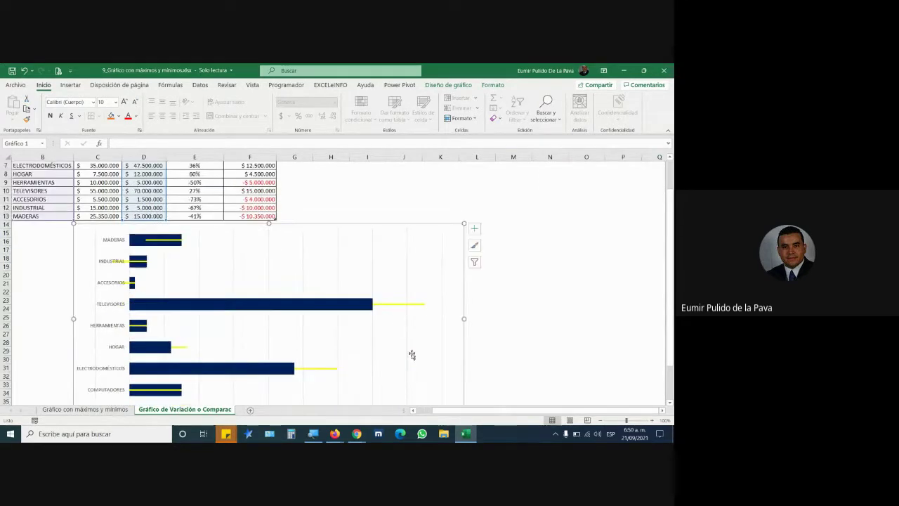
scroll(412, 358, down, 1)
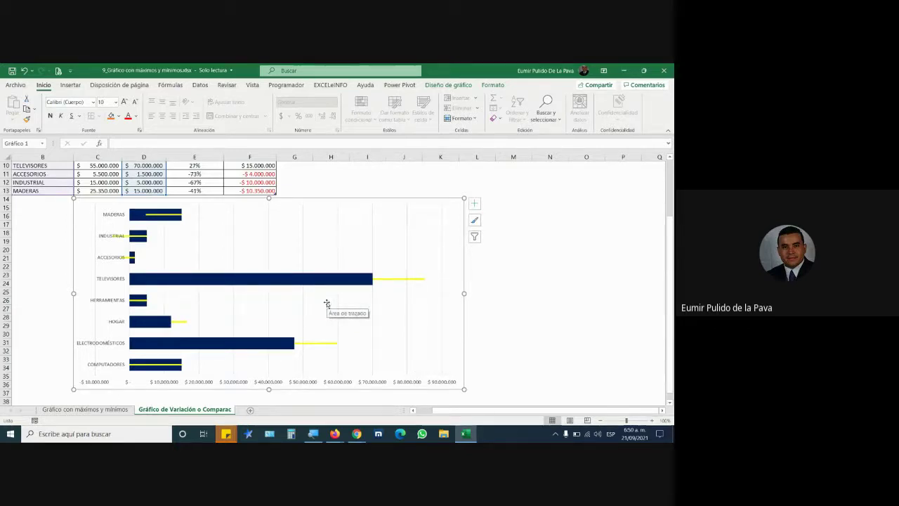
click(357, 433)
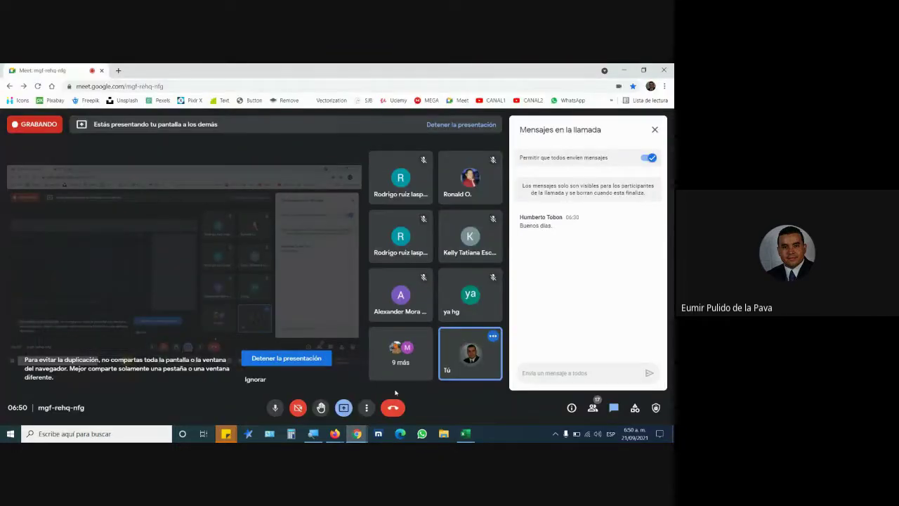
click(464, 435)
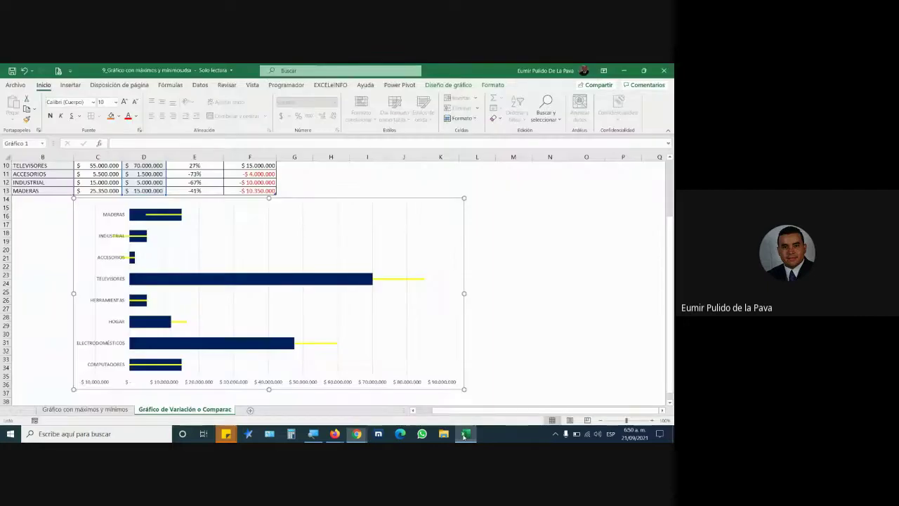
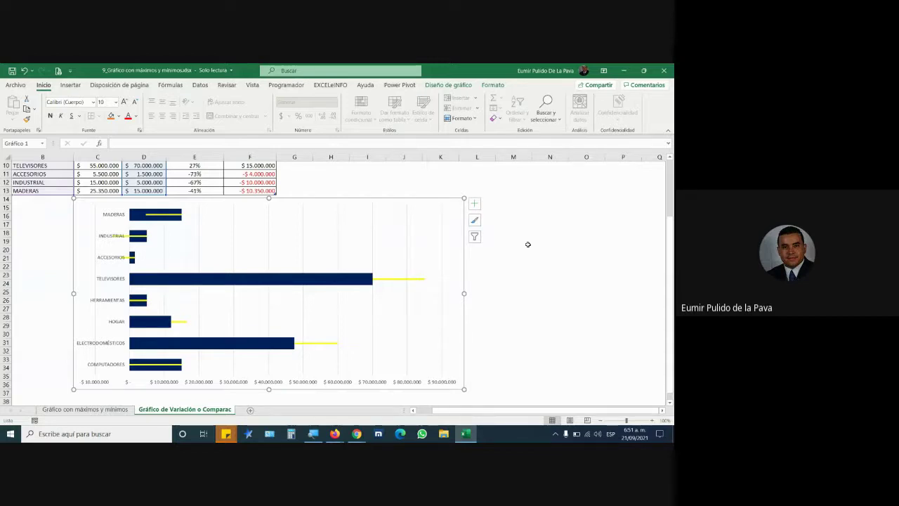
- Delete the existing variation bar chart from the sheet
scroll(431, 208, up, 2)
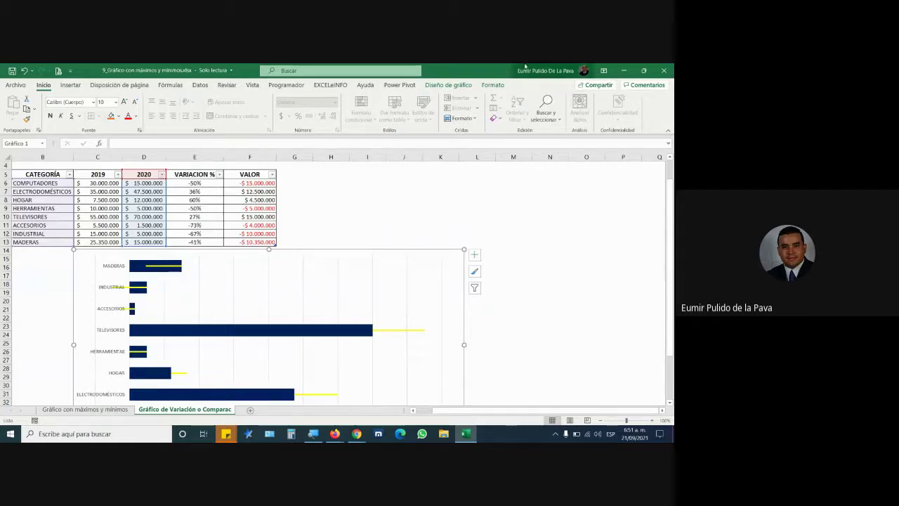
mouse_move(357, 433)
click(343, 408)
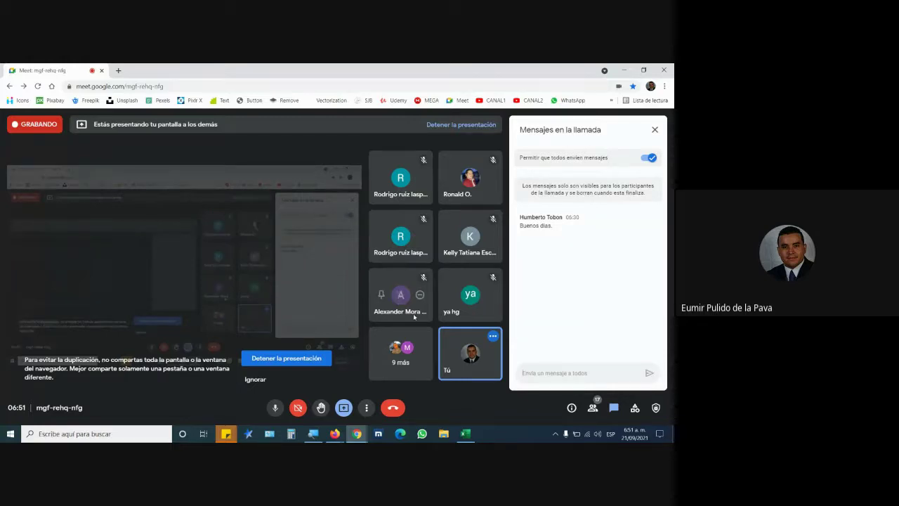
click(465, 433)
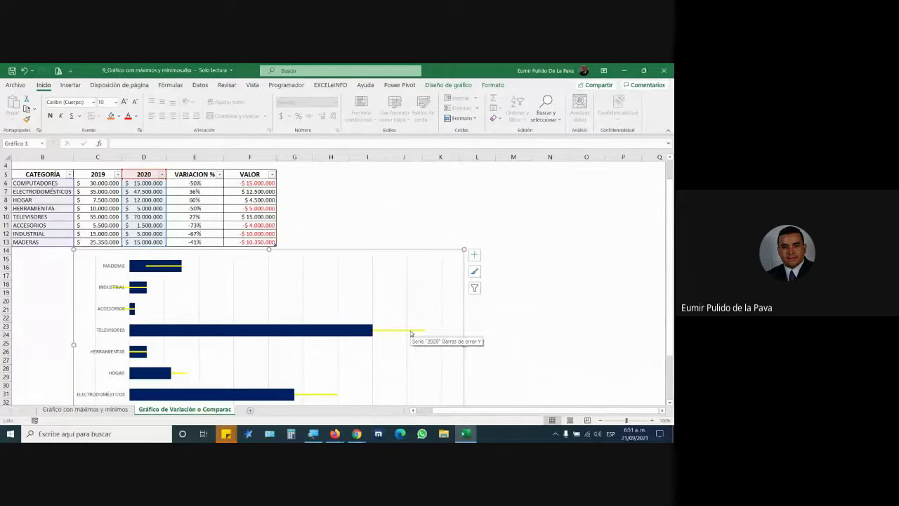
key(Delete)
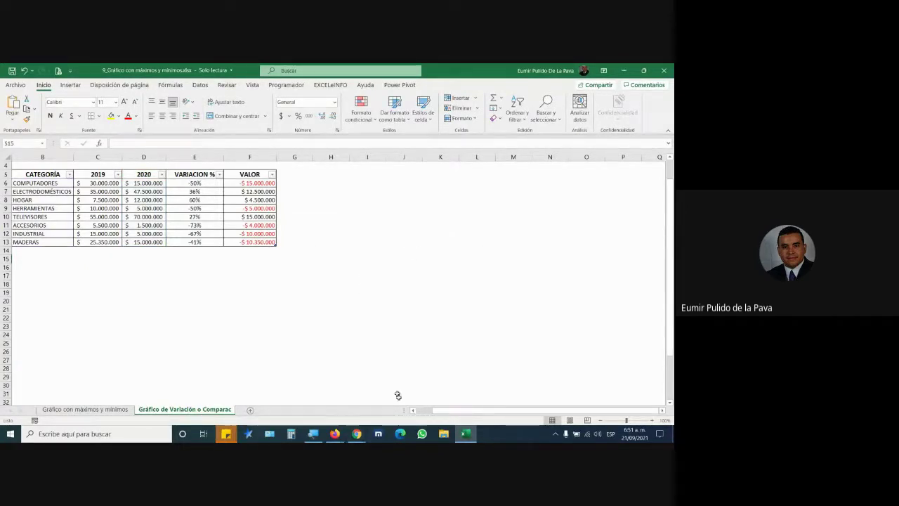
- Try selecting the 2019, 2020, VARIACION % and VALOR data ranges
scroll(448, 413, left, 1)
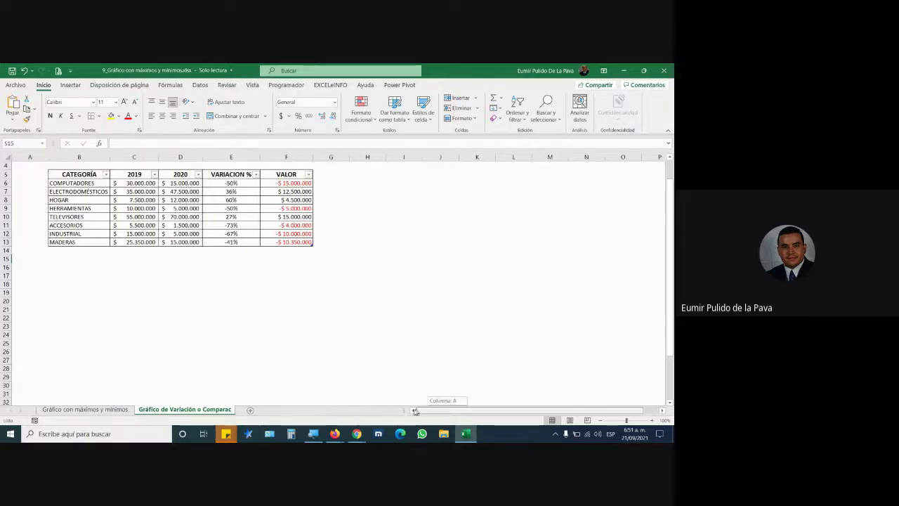
scroll(236, 174, up, 1)
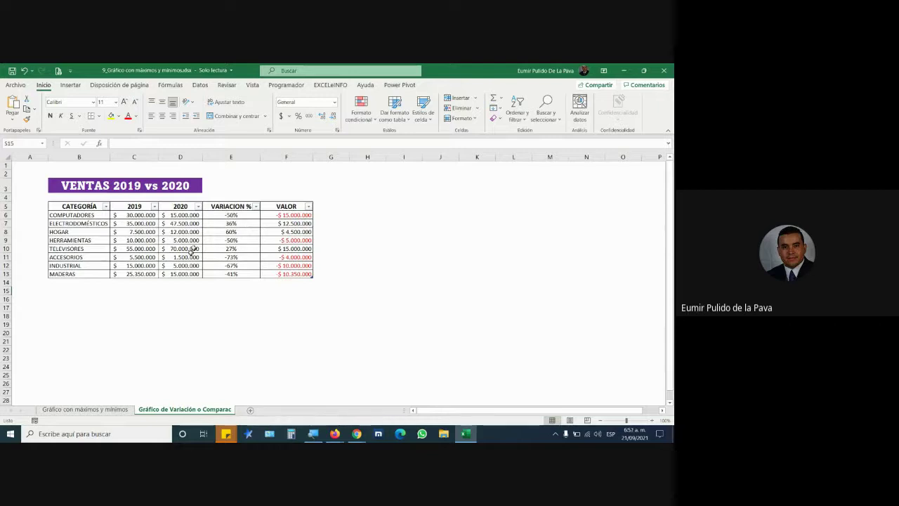
drag(232, 156, 283, 152)
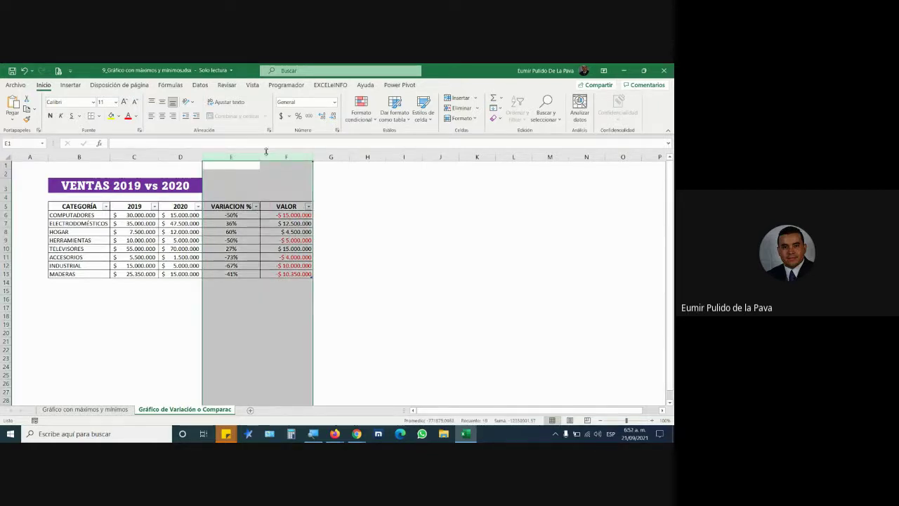
click(232, 303)
click(144, 206)
drag(166, 206, 184, 274)
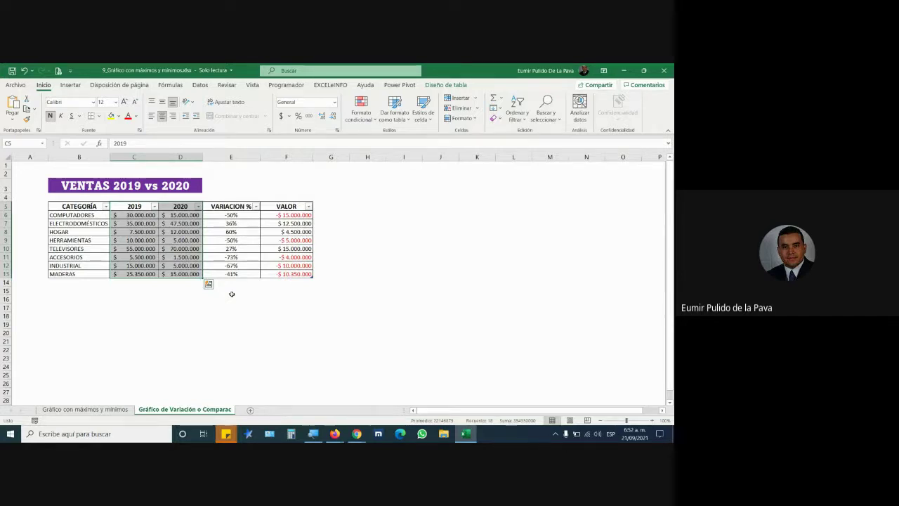
drag(234, 207, 235, 273)
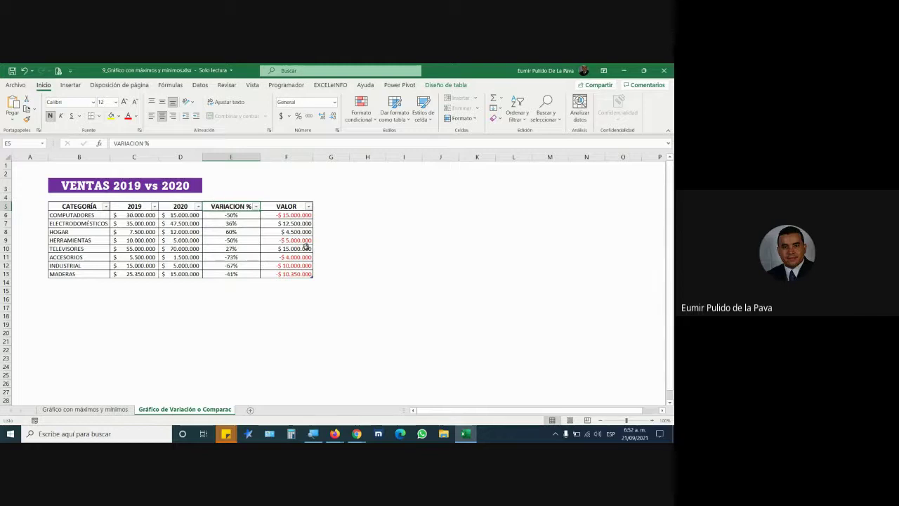
click(284, 206)
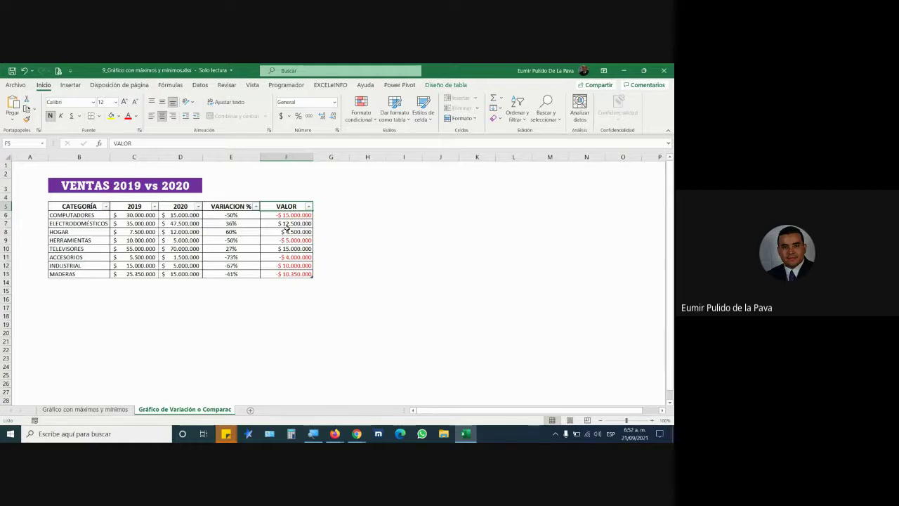
- Select the CATEGORÍA names B5:B13 together with the 2020 values D5:D13
click(134, 157)
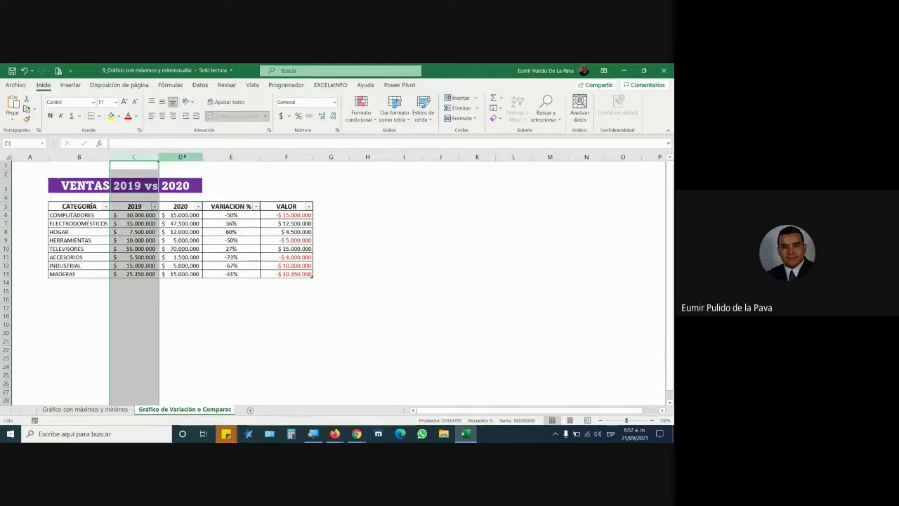
ctrl+click(182, 157)
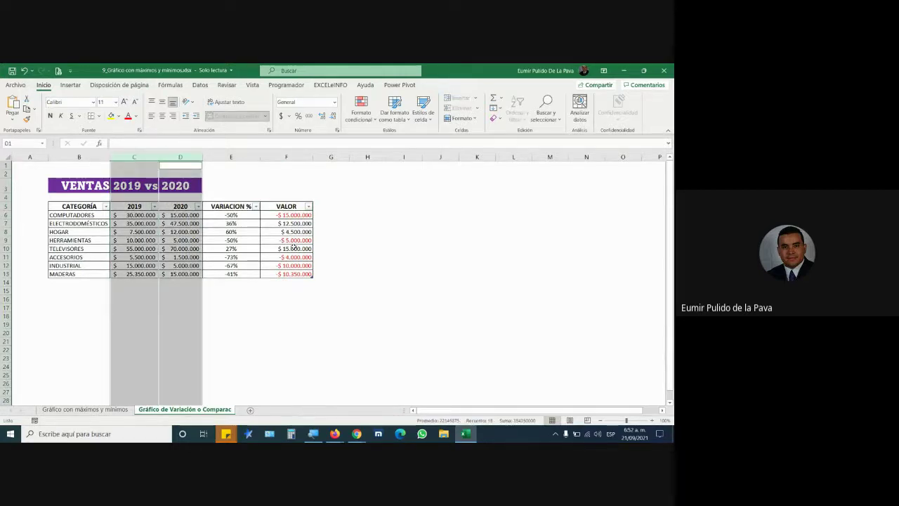
click(275, 311)
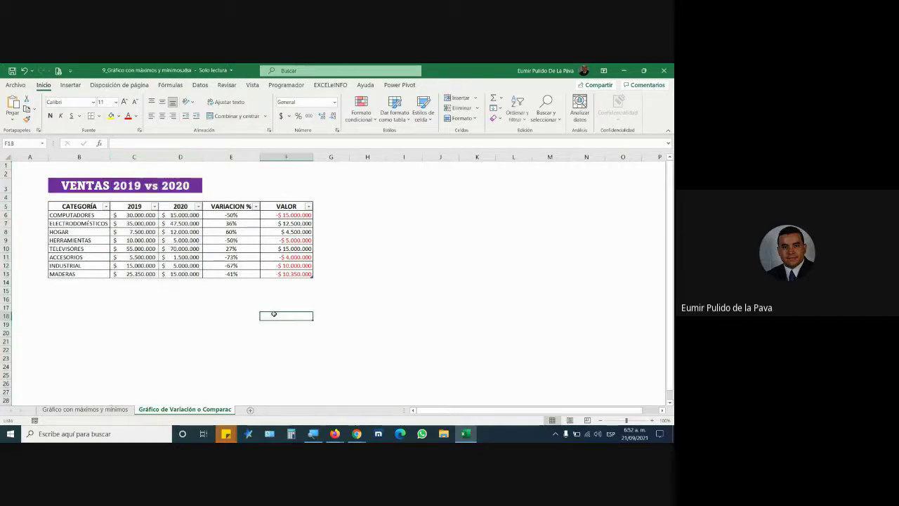
click(84, 206)
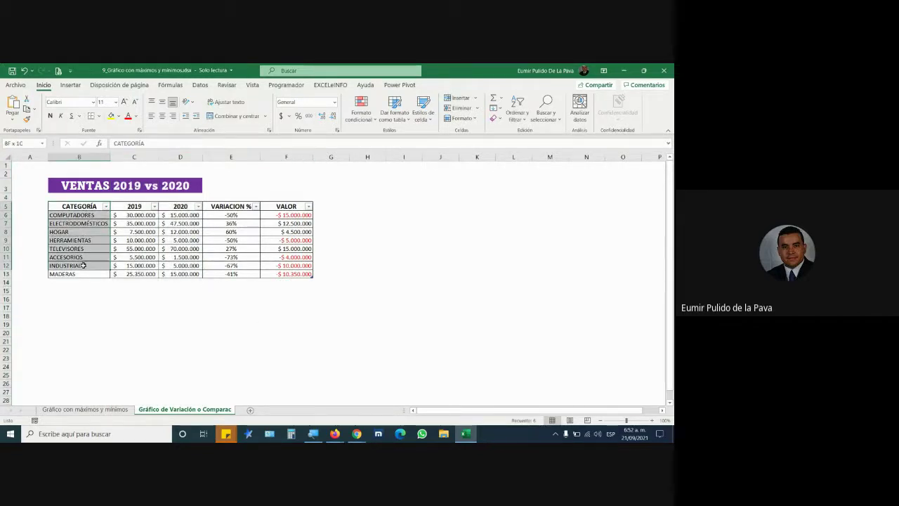
drag(84, 206, 79, 273)
ctrl+drag(180, 206, 184, 275)
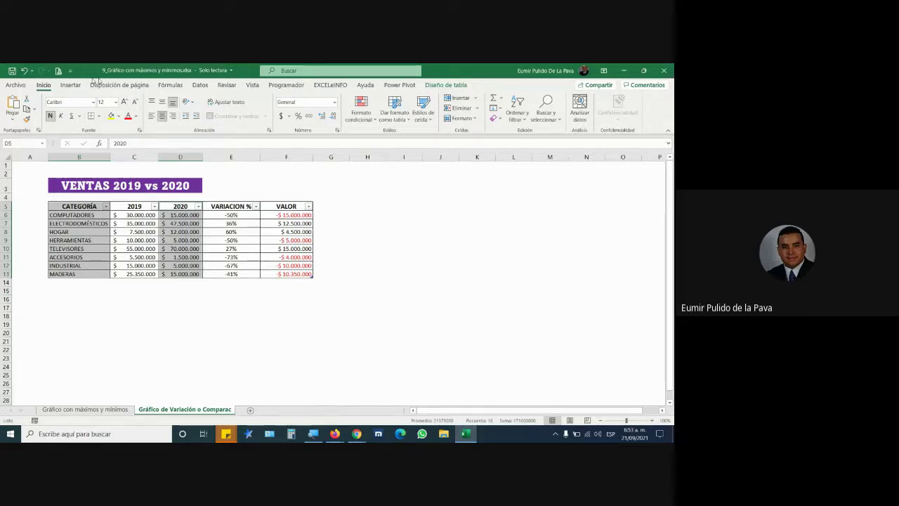
- Insert a clustered 2-D bar chart of categories B5:B13 against 2020 values D5:D13
click(71, 85)
click(331, 355)
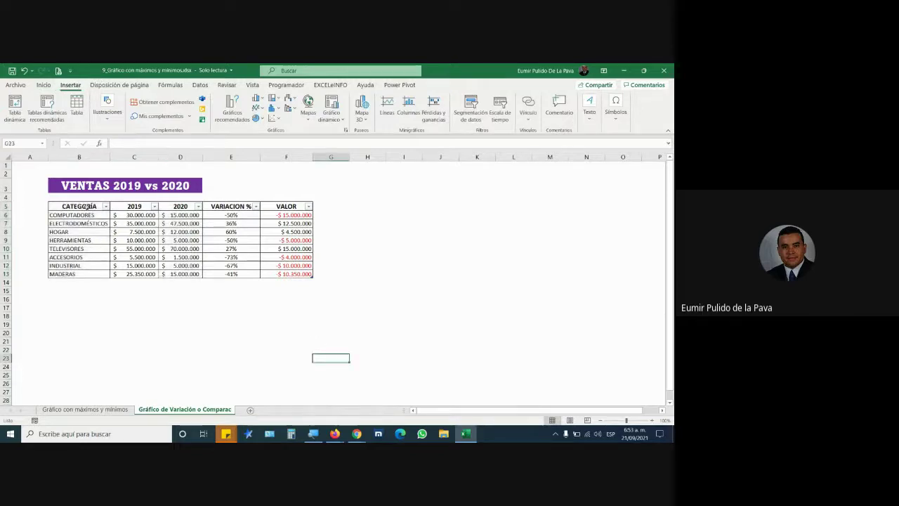
drag(87, 208, 88, 275)
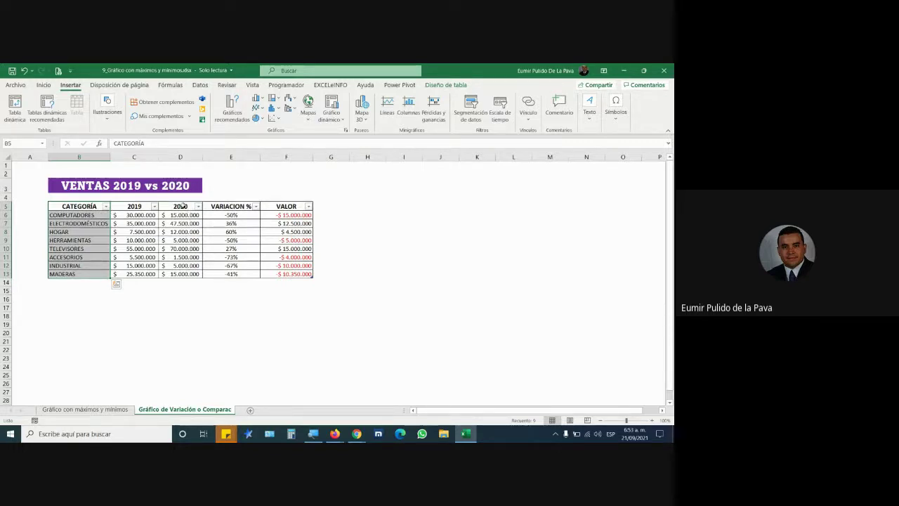
ctrl+drag(190, 211, 187, 274)
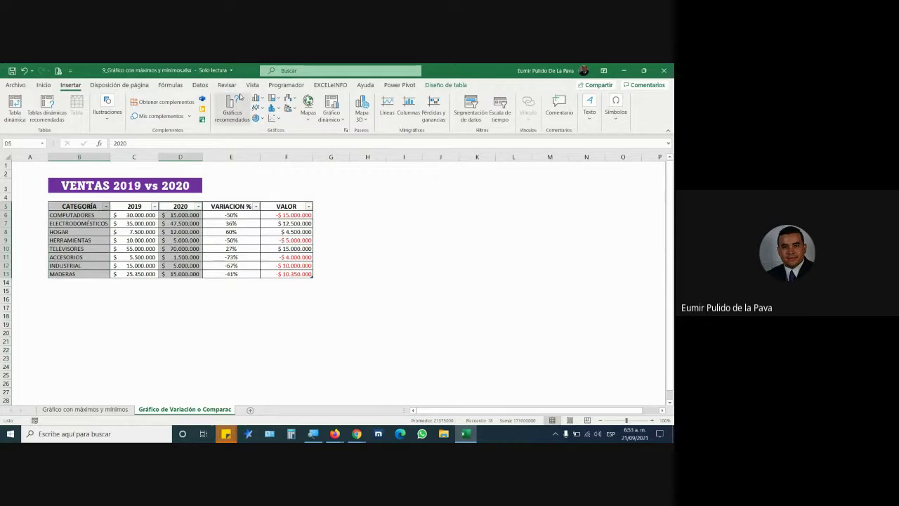
click(257, 98)
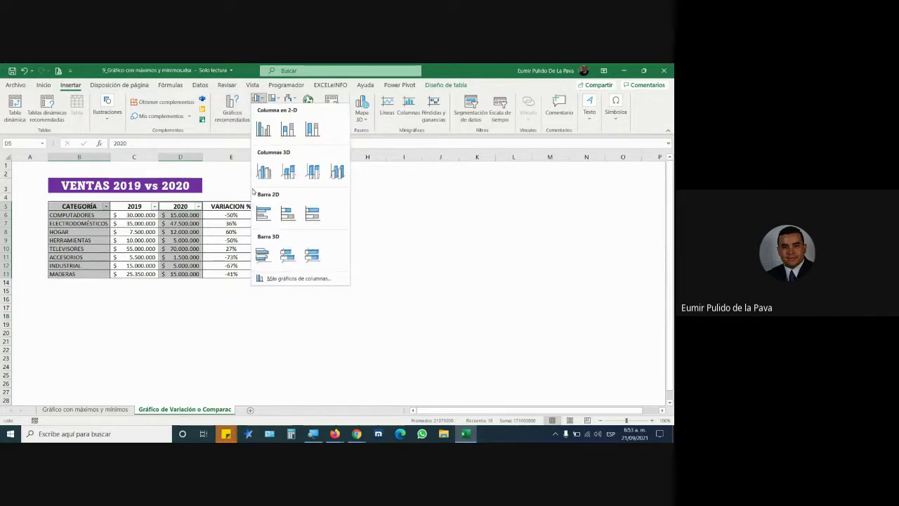
click(263, 213)
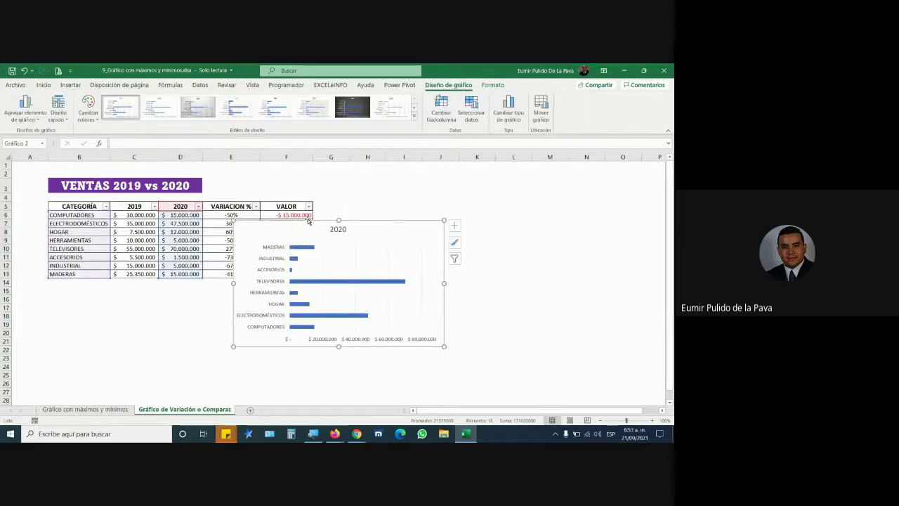
- Move the chart beside the table, enlarge it, and select its 2020 title
drag(308, 222, 398, 174)
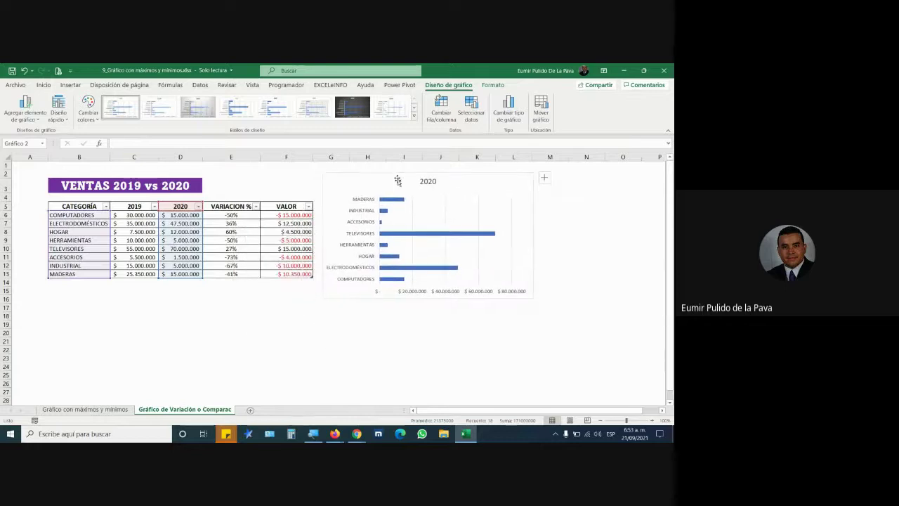
drag(533, 299, 556, 340)
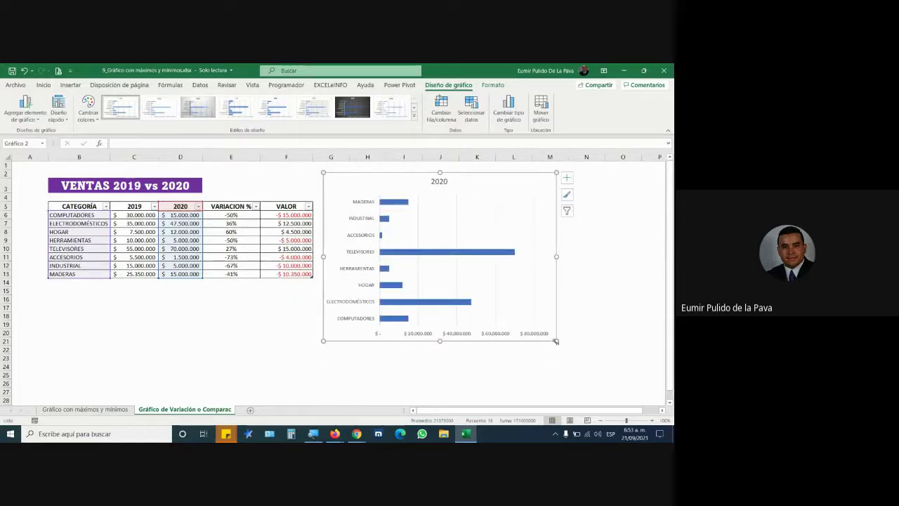
click(435, 183)
- Delete the chart title and lower the bars' gap width to thicken them
key(Delete)
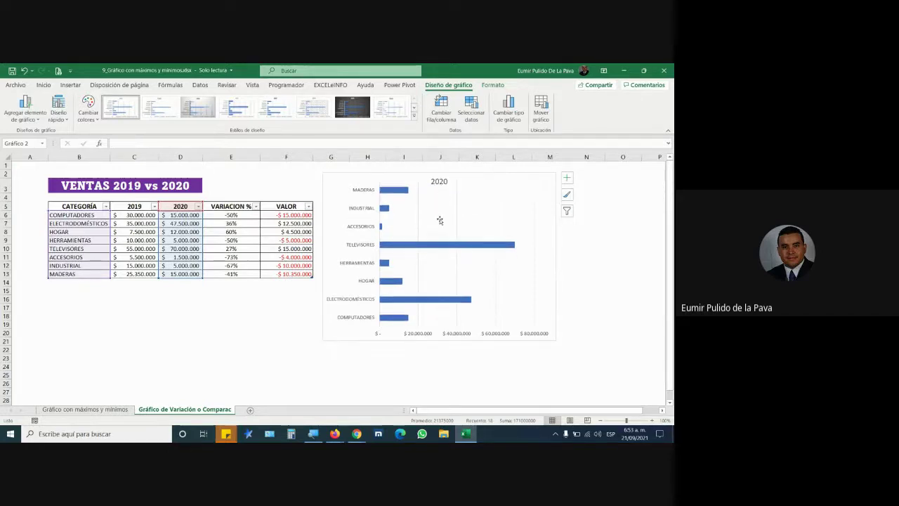
click(401, 190)
right_click(398, 190)
key(Escape)
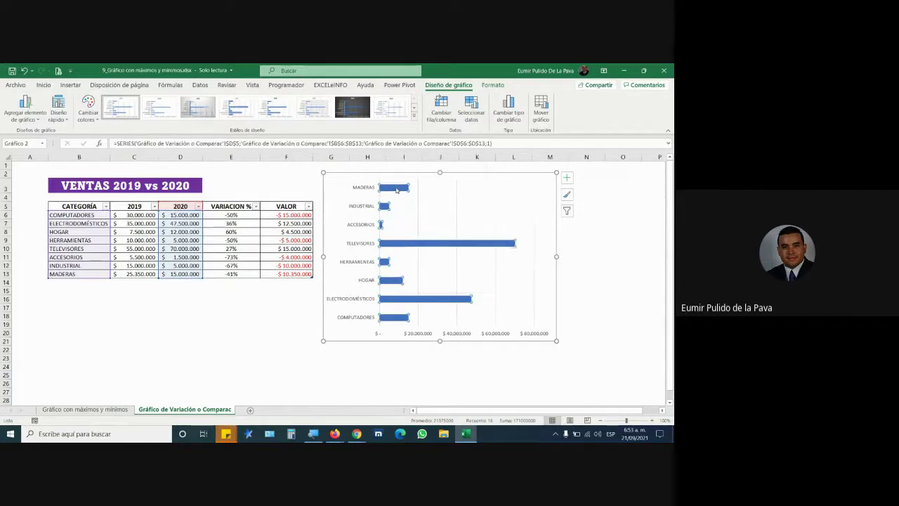
click(437, 244)
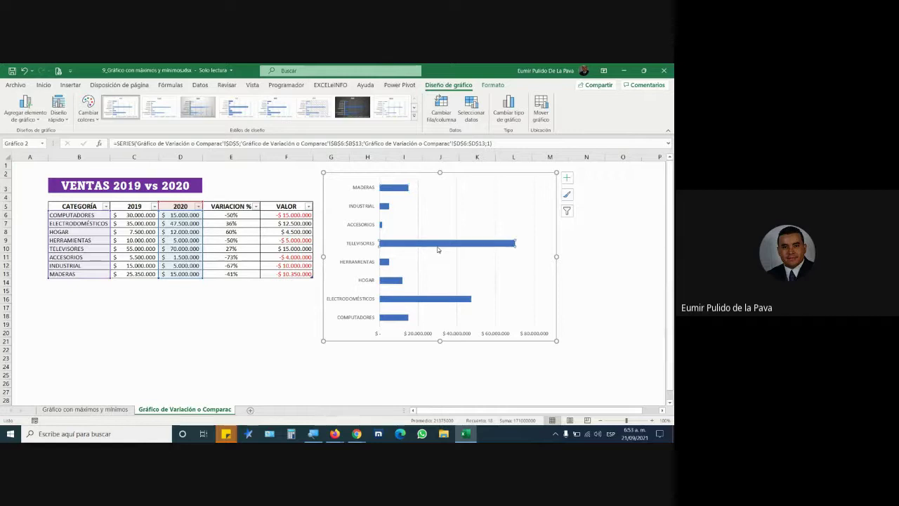
click(286, 375)
click(430, 244)
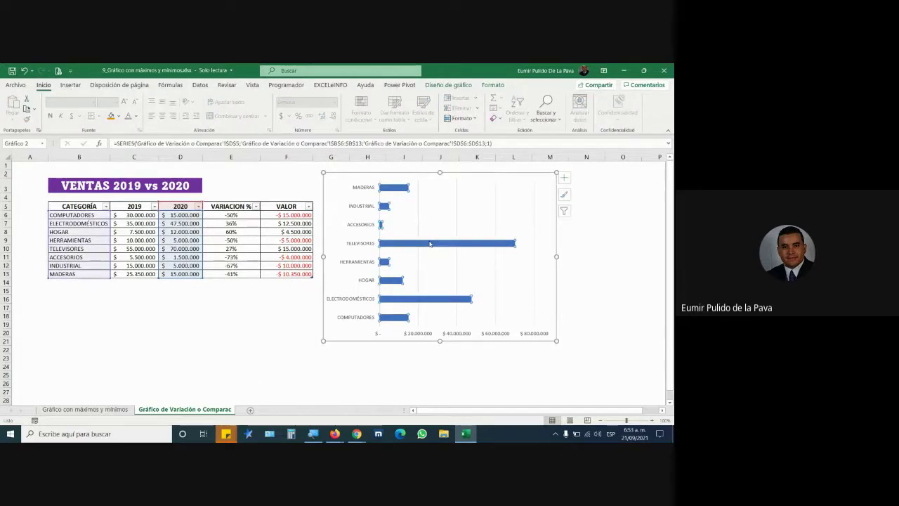
double_click(429, 243)
click(405, 191)
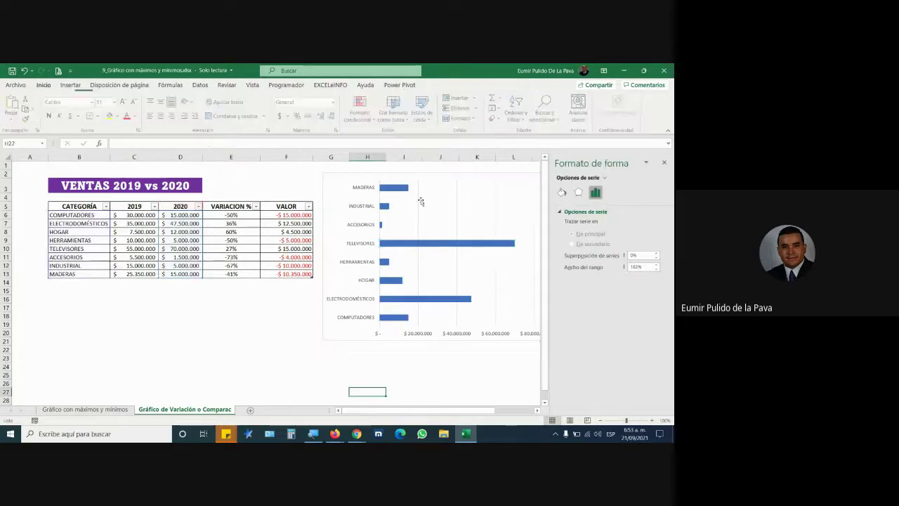
double_click(636, 267)
text(1)
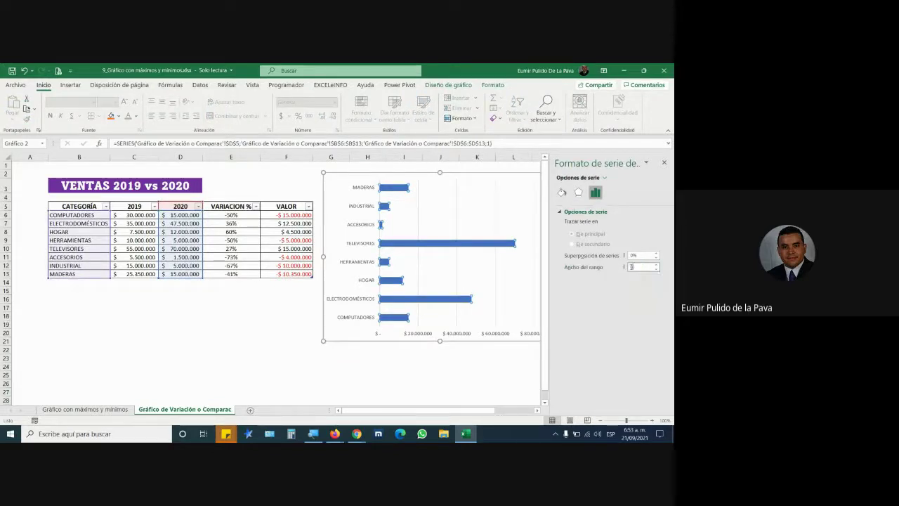
key(Return)
- Give the bars a solid dark blue fill and widen the chart to the right
click(562, 192)
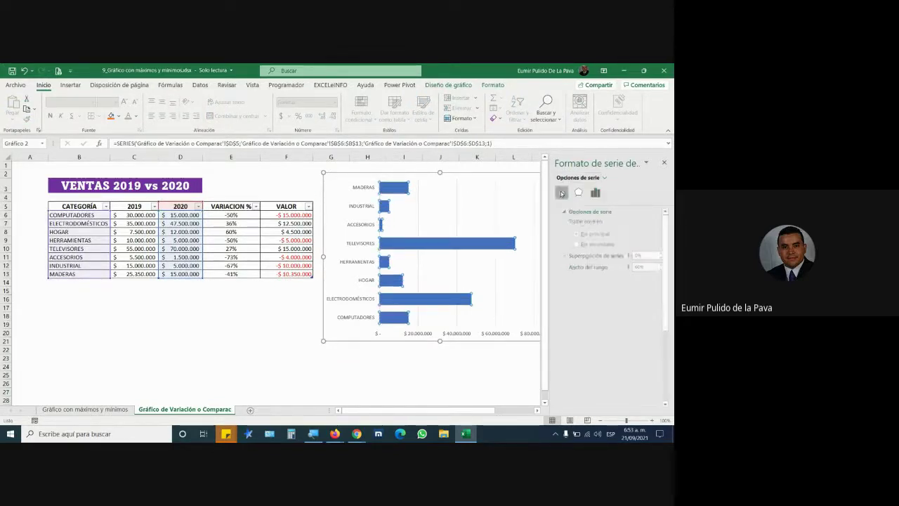
click(595, 235)
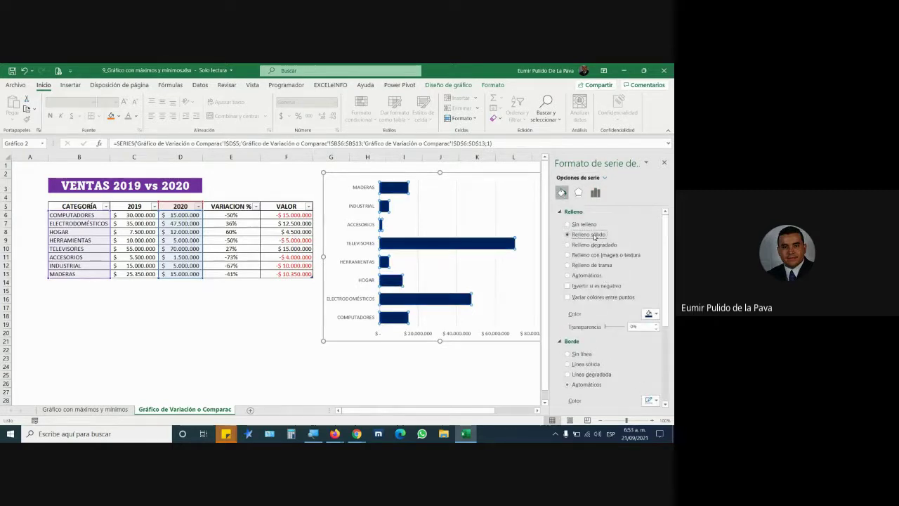
click(656, 313)
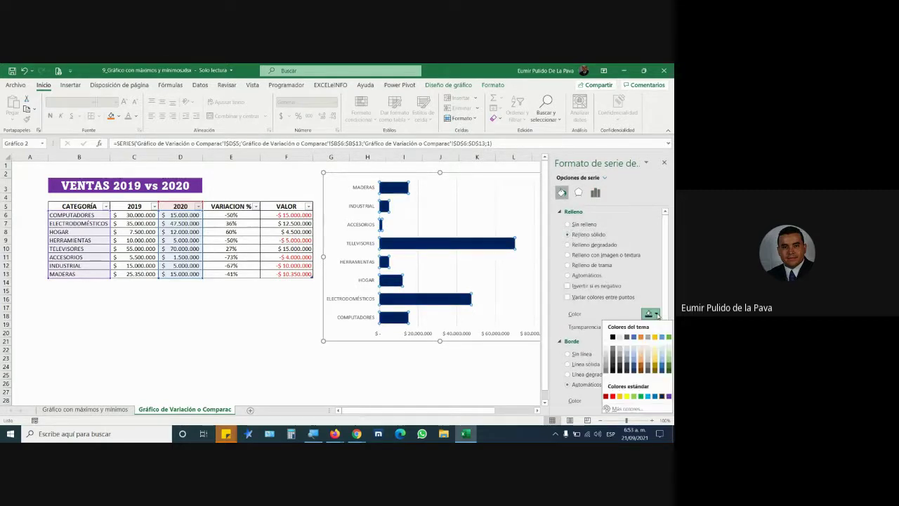
click(620, 396)
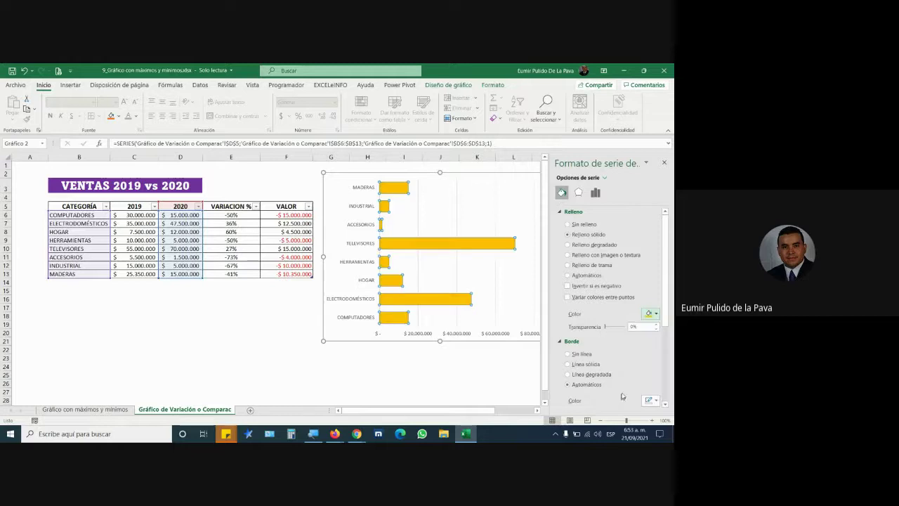
click(649, 315)
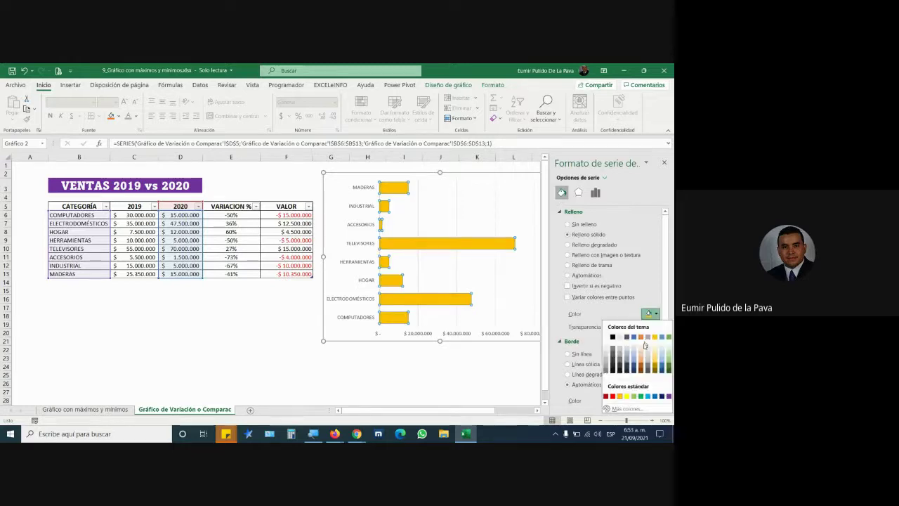
click(656, 396)
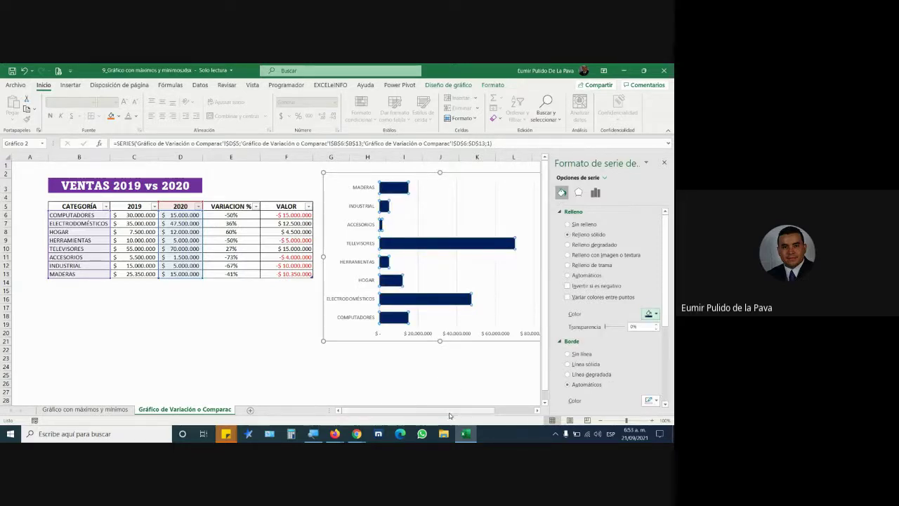
drag(445, 416, 481, 416)
drag(411, 255, 457, 258)
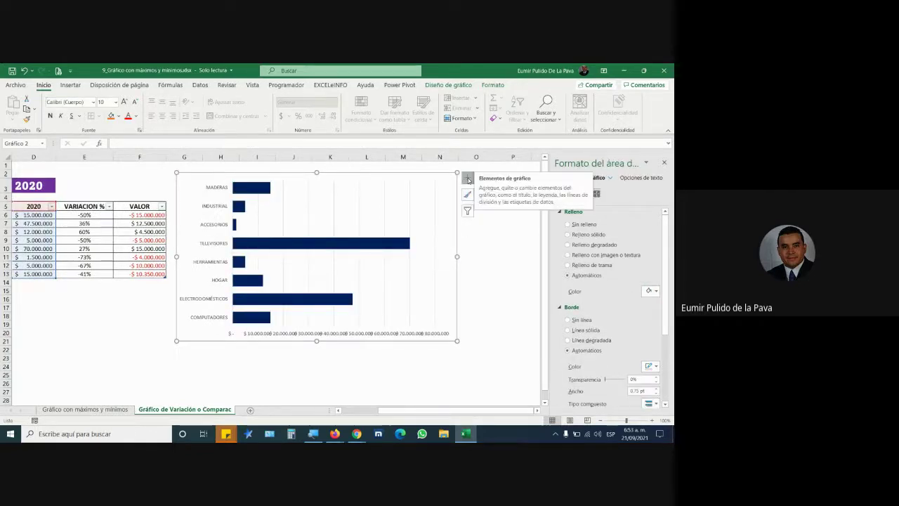
- Add error bars to the chart and open their formatting options
click(468, 180)
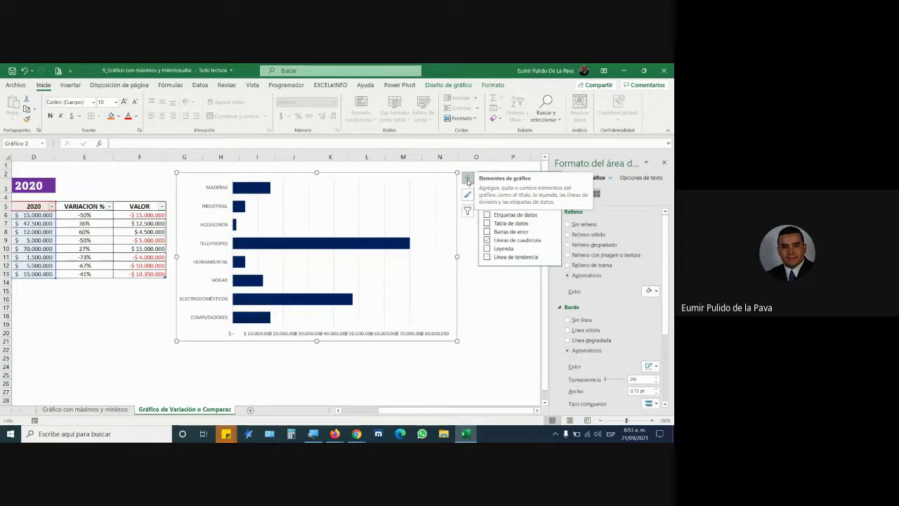
click(486, 232)
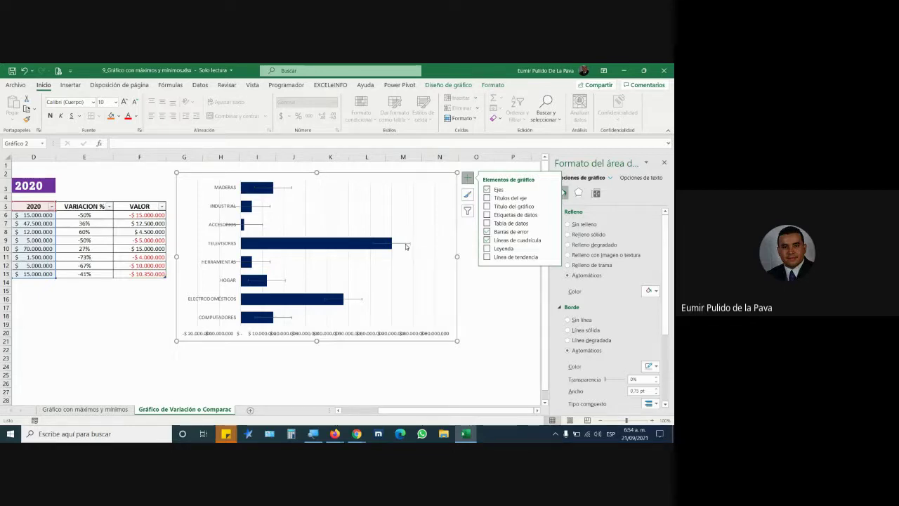
click(406, 244)
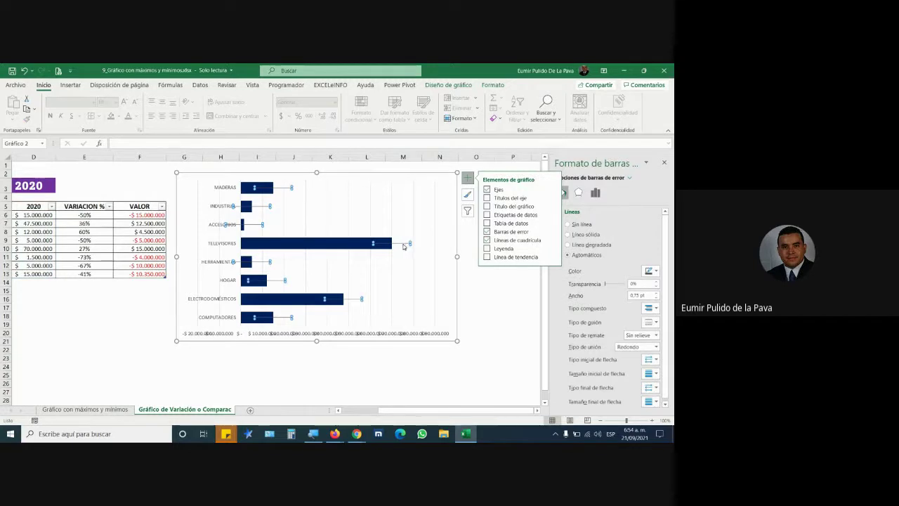
right_click(406, 245)
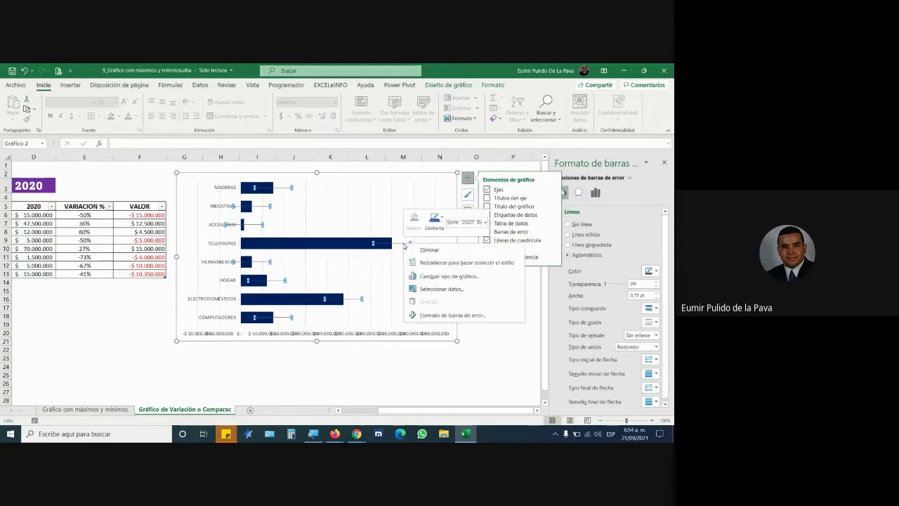
click(453, 315)
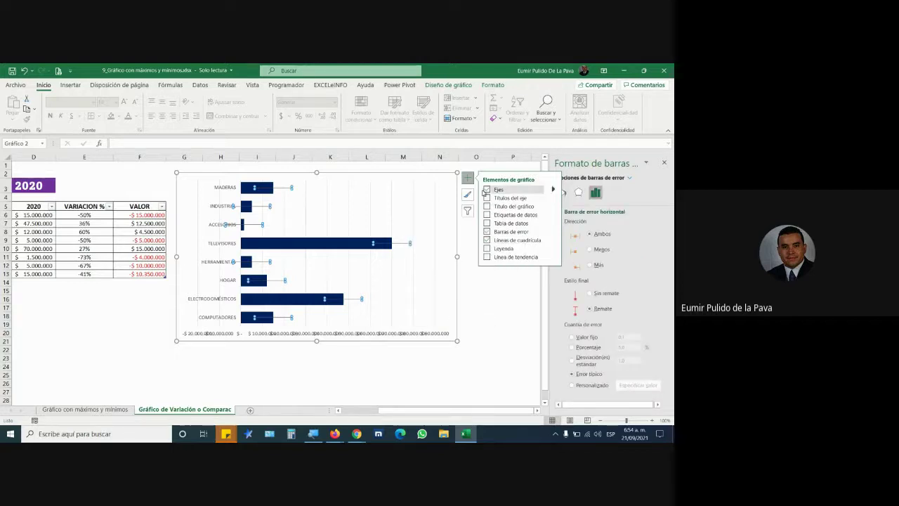
- Reselect the error bars and dismiss the video call join request
click(471, 291)
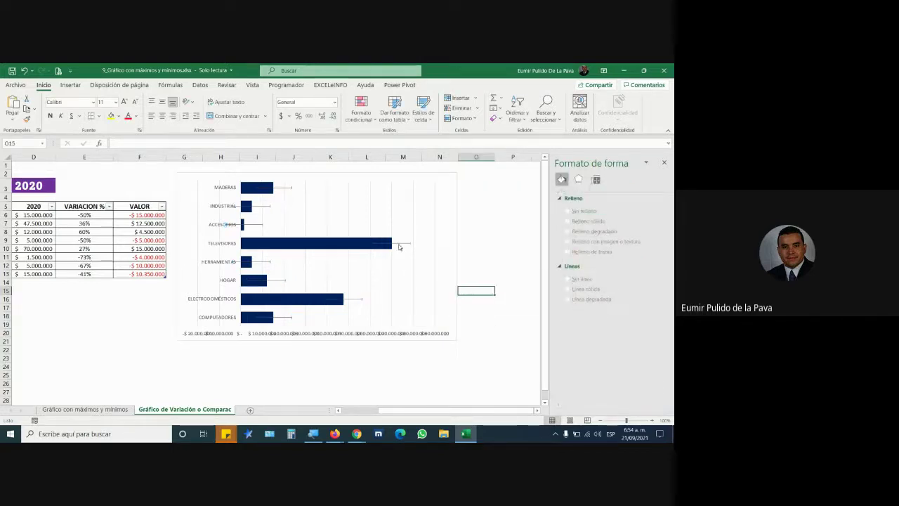
click(400, 247)
mouse_move(356, 433)
click(309, 383)
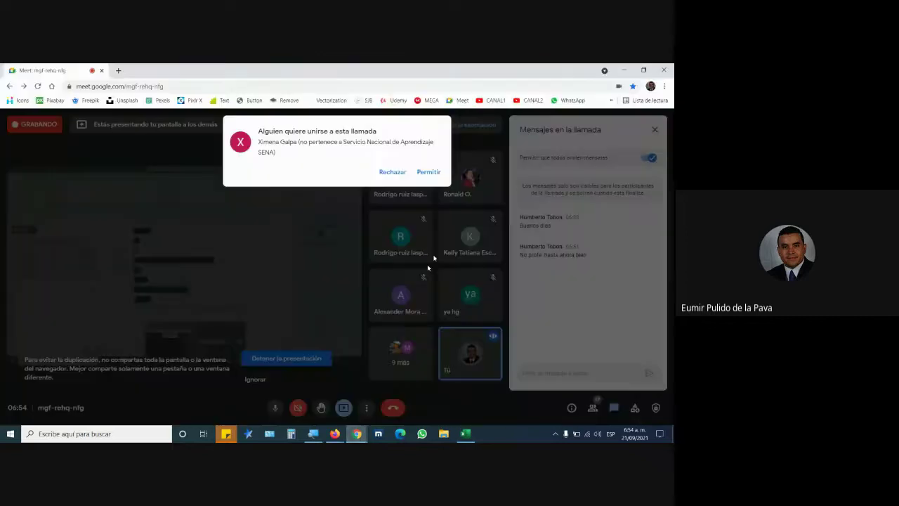
click(428, 171)
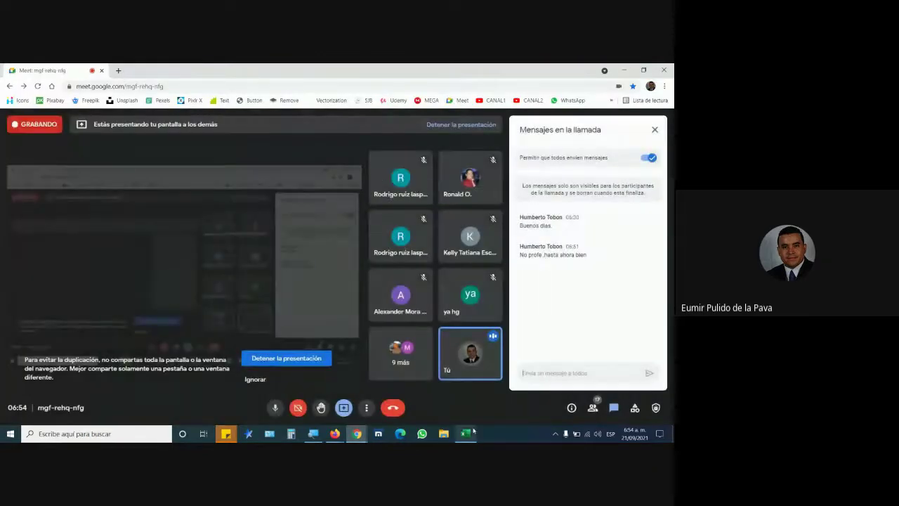
click(469, 433)
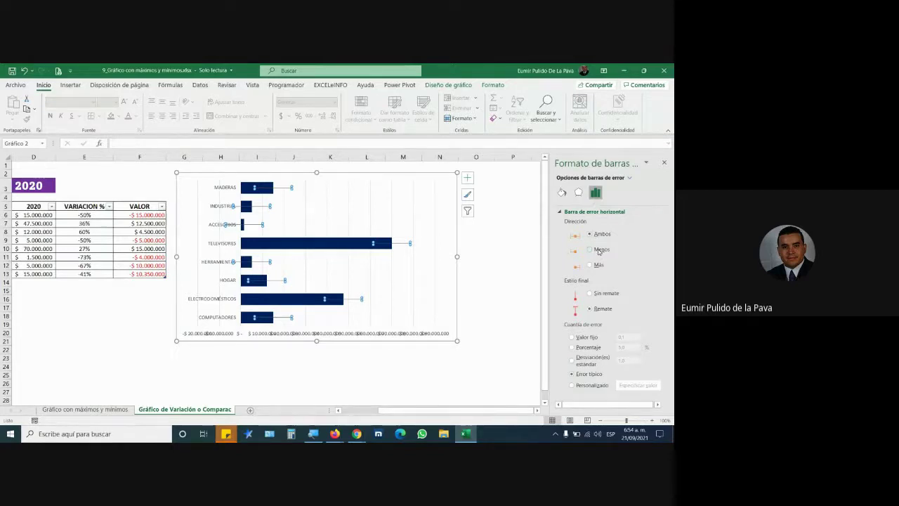
click(599, 250)
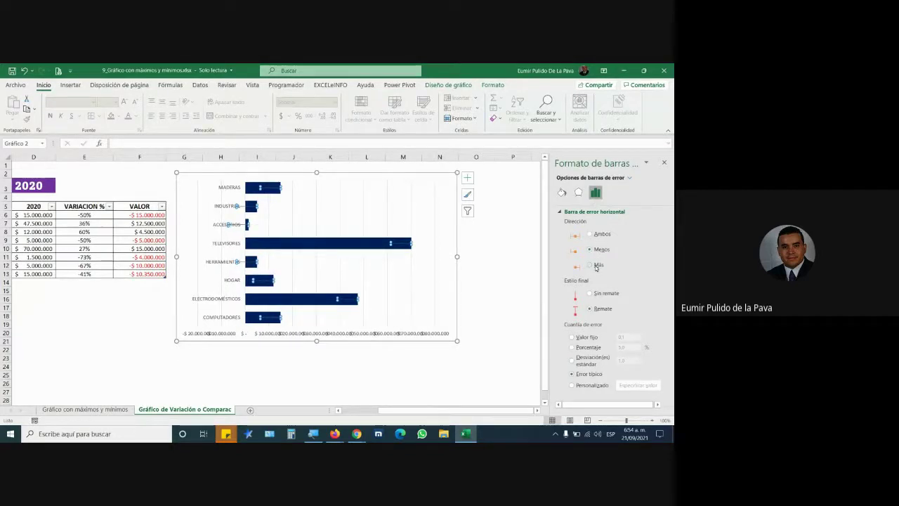
click(597, 266)
click(597, 235)
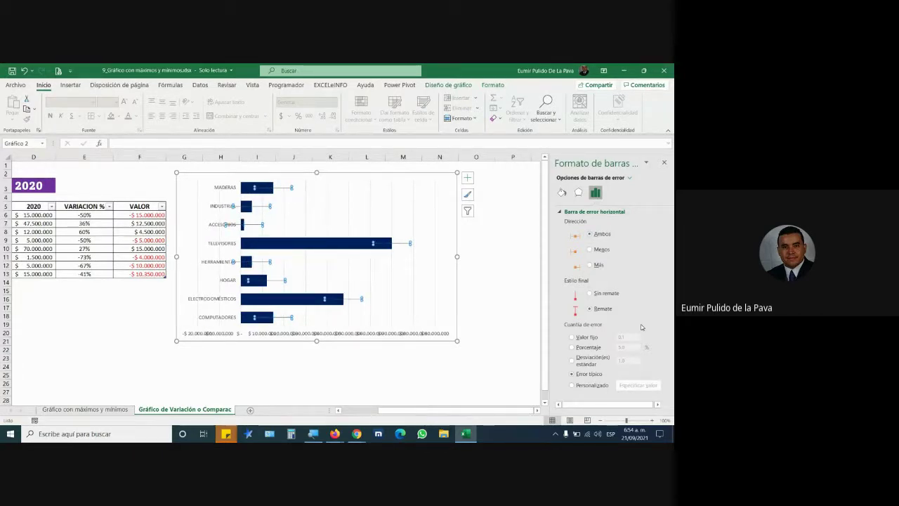
drag(393, 410, 358, 410)
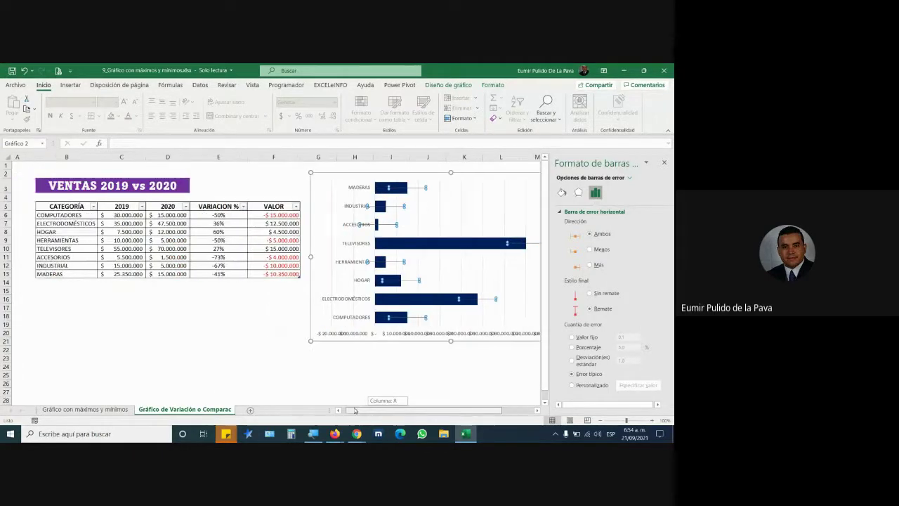
mouse_move(393, 189)
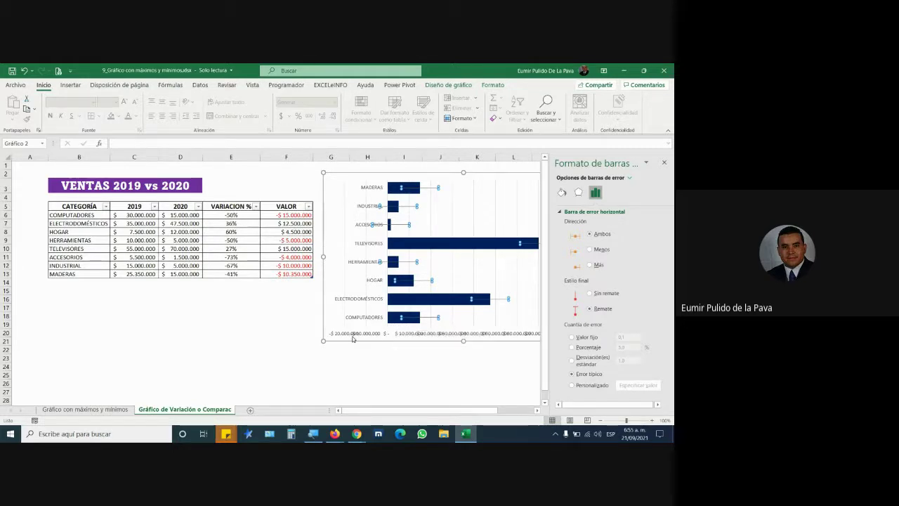
drag(100, 215, 309, 216)
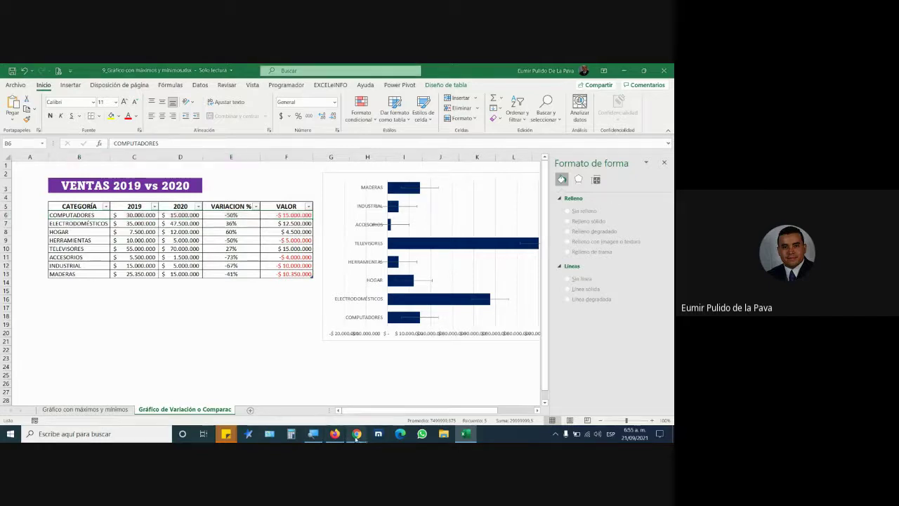
mouse_move(357, 433)
click(313, 385)
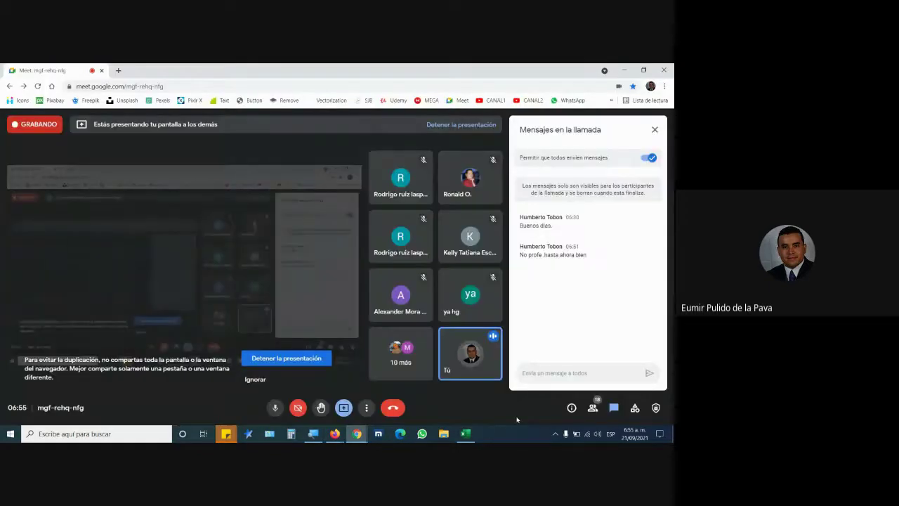
click(465, 433)
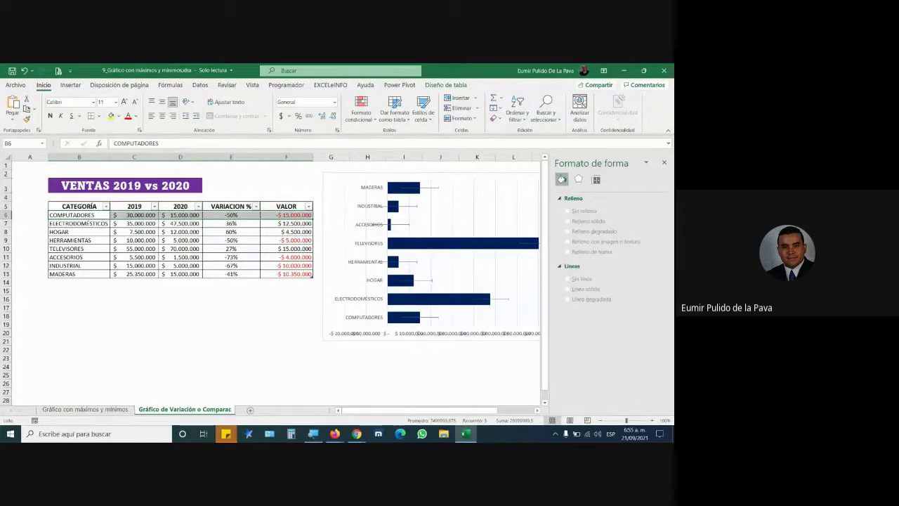
- Set the error bars to No Cap with a Custom error amount
click(430, 190)
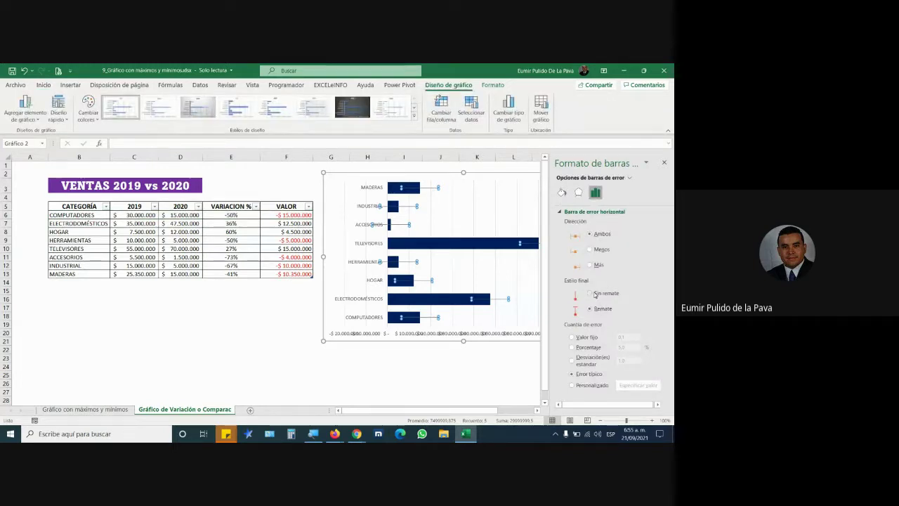
click(595, 294)
click(583, 385)
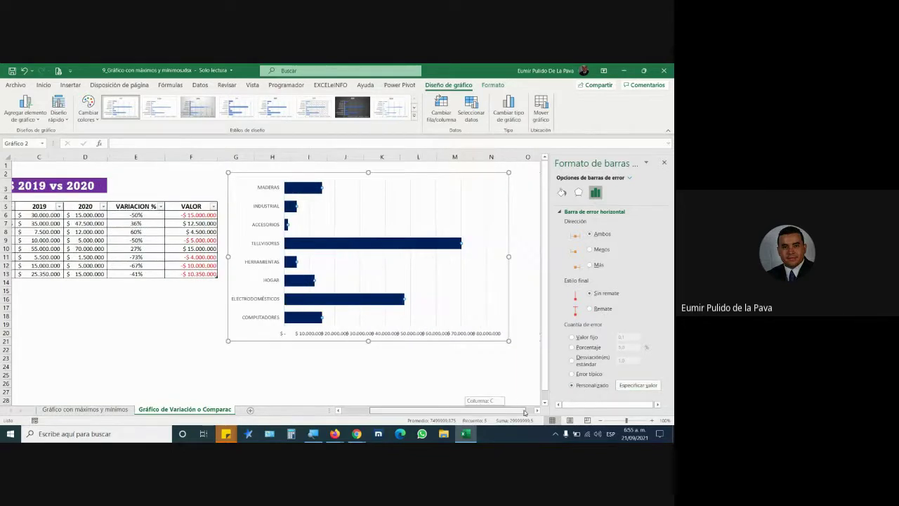
drag(494, 411, 529, 411)
- Specify custom error values: positive 0, negative from the VALOR column F6:F13
click(638, 385)
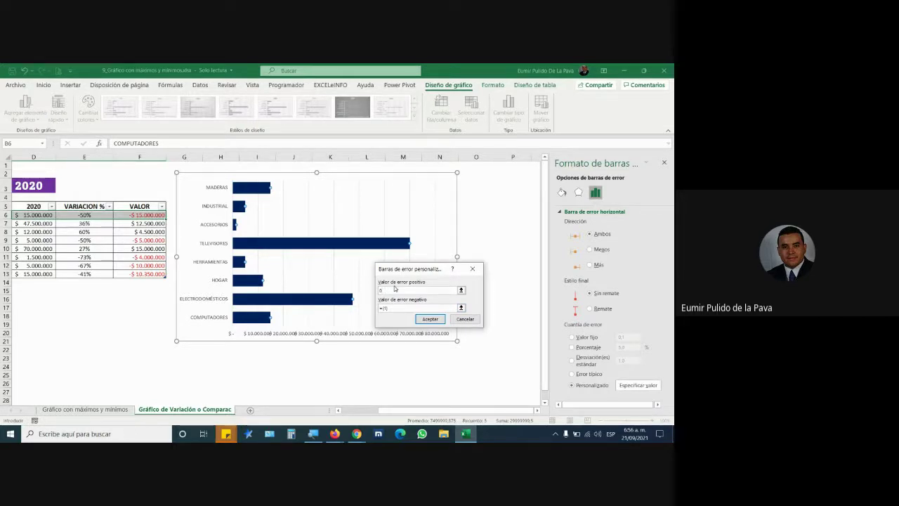
key(Tab)
drag(144, 215, 145, 274)
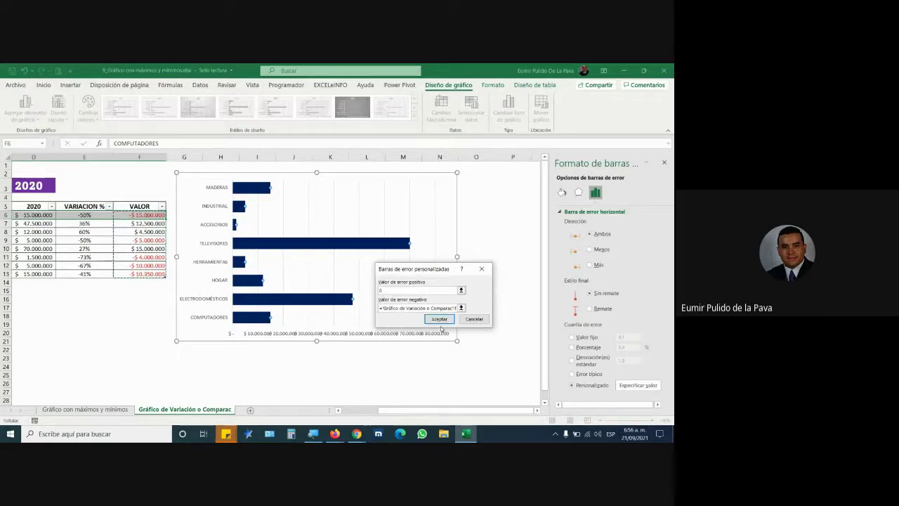
click(439, 321)
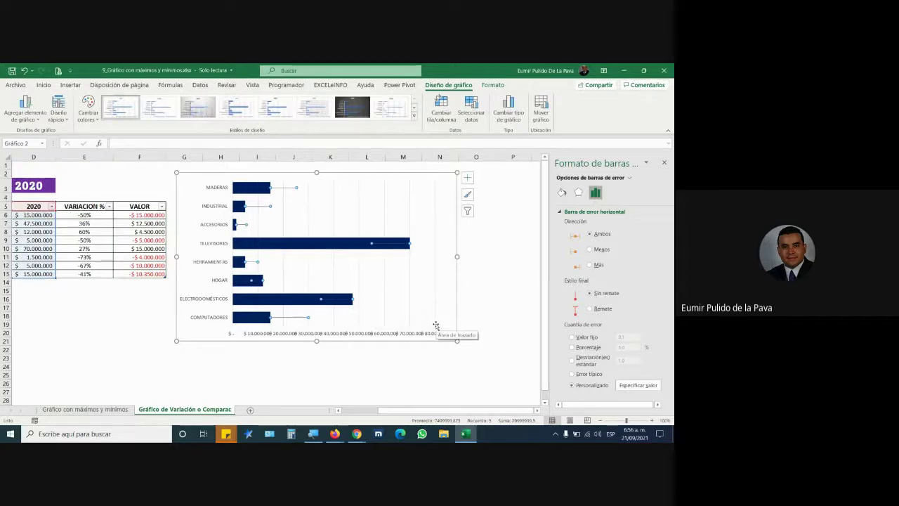
click(312, 433)
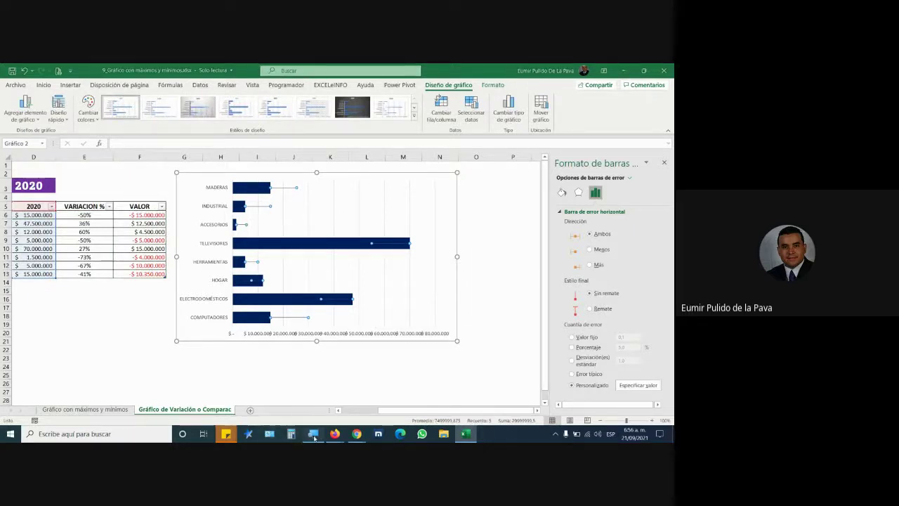
- Give the error bars a solid yellow line
click(311, 402)
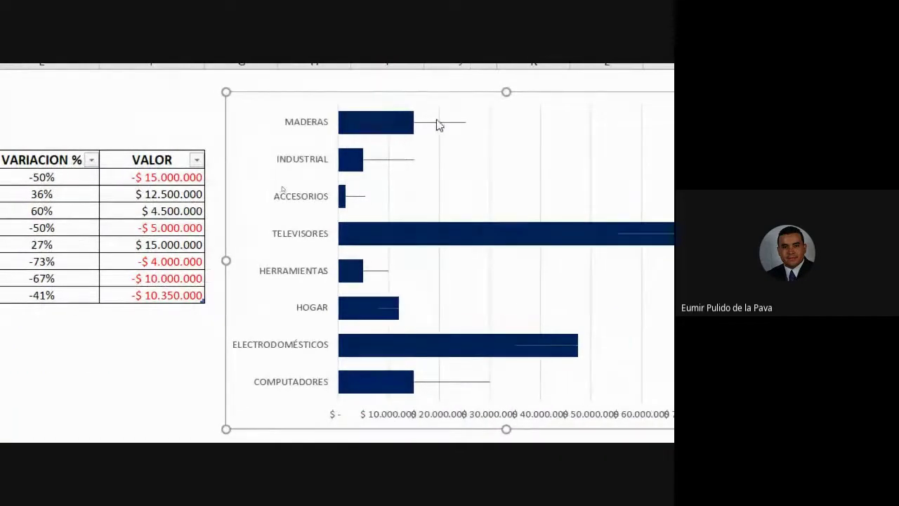
double_click(436, 123)
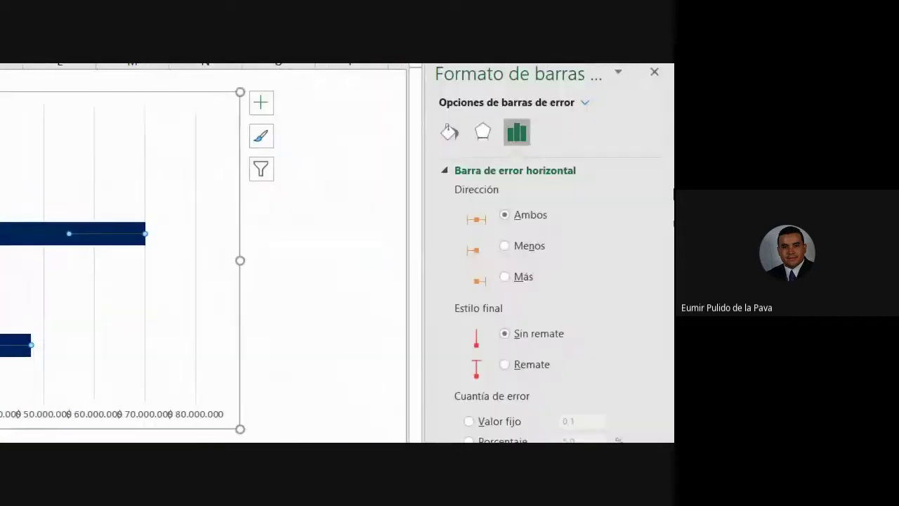
click(445, 137)
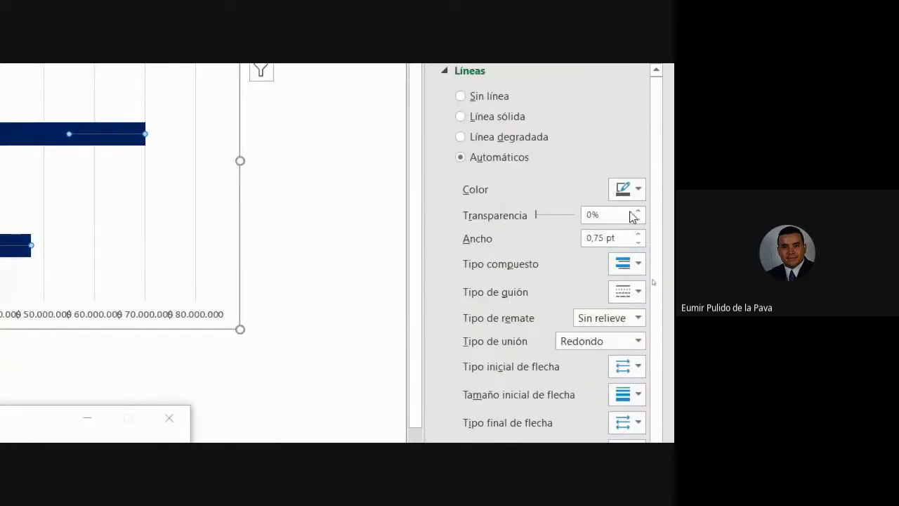
click(488, 114)
click(640, 195)
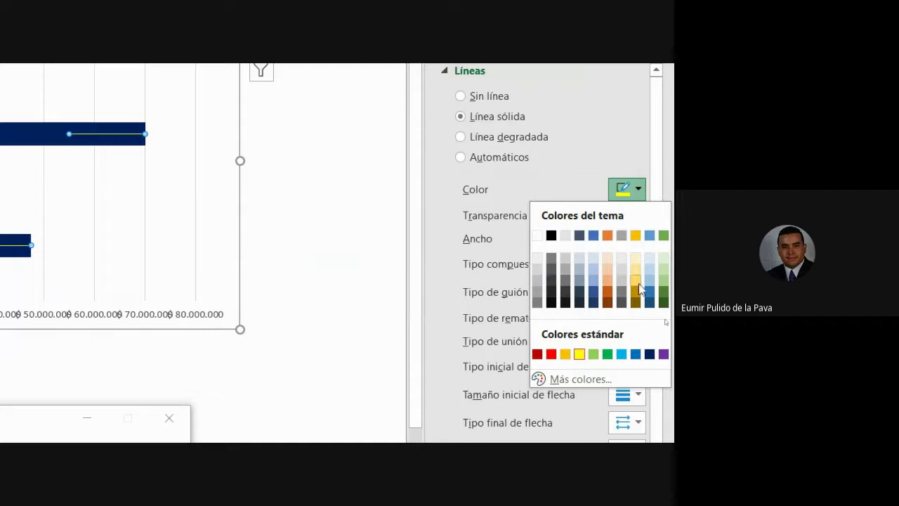
click(567, 354)
- Thicken the yellow error bar lines by raising their width step by step
click(638, 232)
click(637, 232)
click(637, 231)
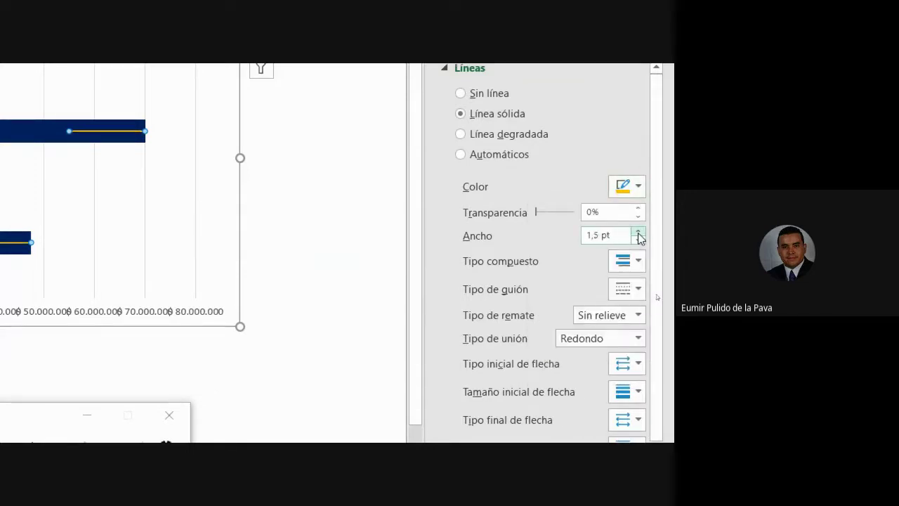
click(637, 232)
click(638, 232)
click(637, 232)
click(638, 232)
click(637, 231)
click(637, 231)
click(637, 232)
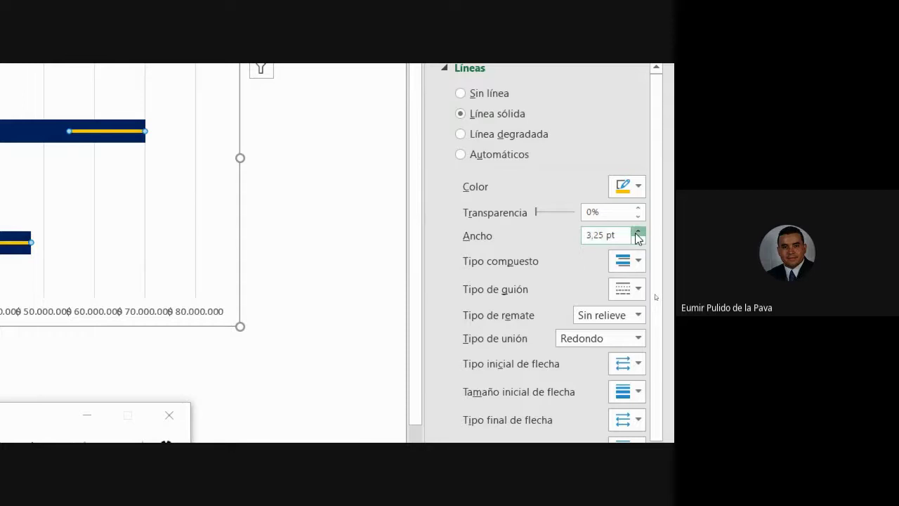
click(637, 232)
click(638, 232)
click(637, 231)
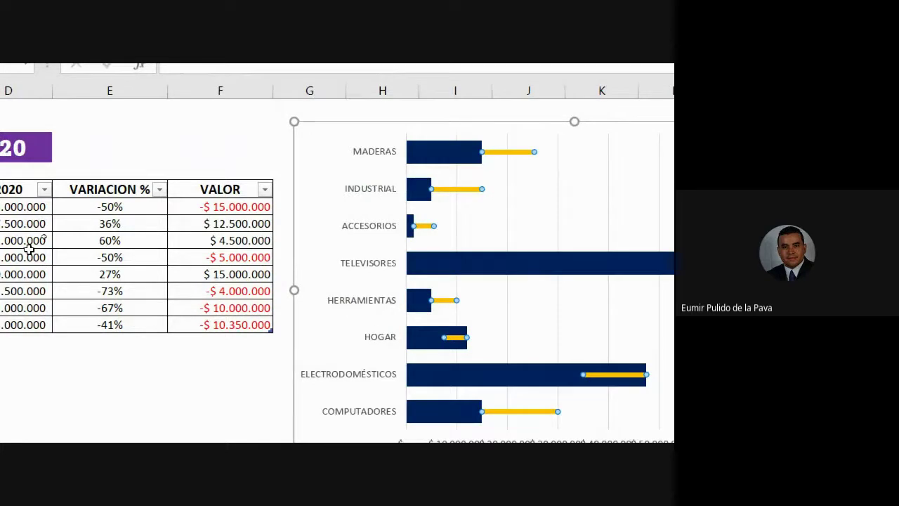
scroll(28, 247, down, 2)
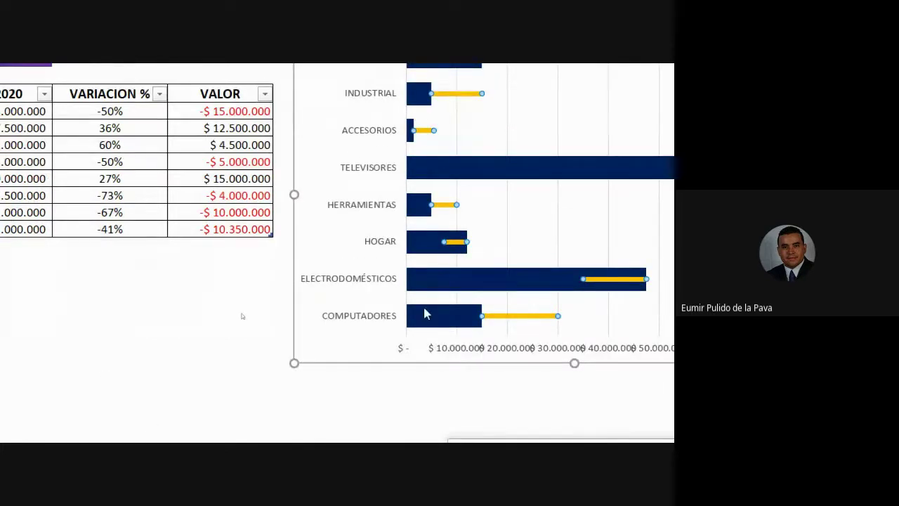
mouse_move(450, 309)
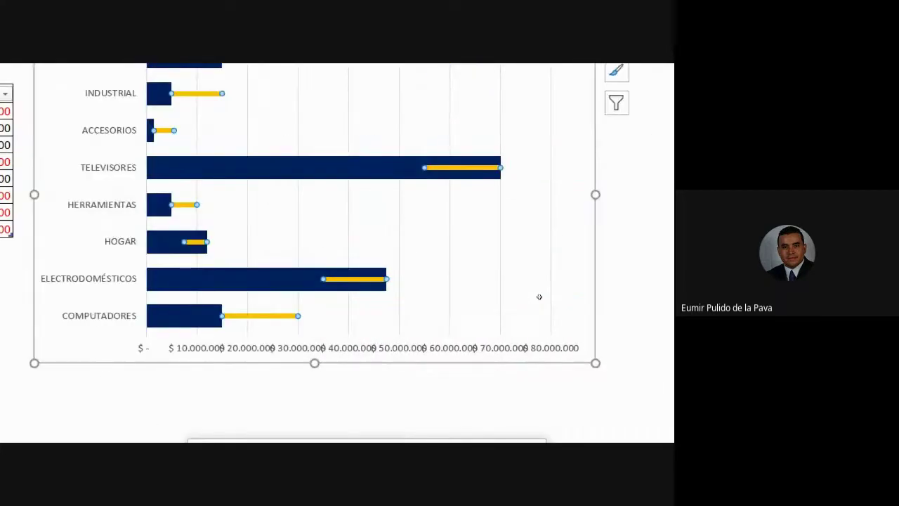
click(638, 268)
click(639, 269)
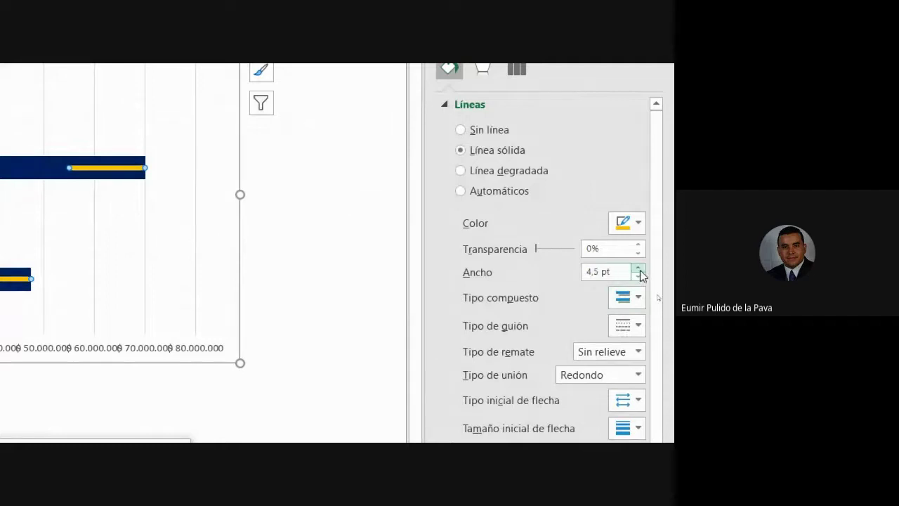
click(639, 268)
click(638, 269)
click(638, 268)
click(639, 269)
click(640, 269)
click(639, 269)
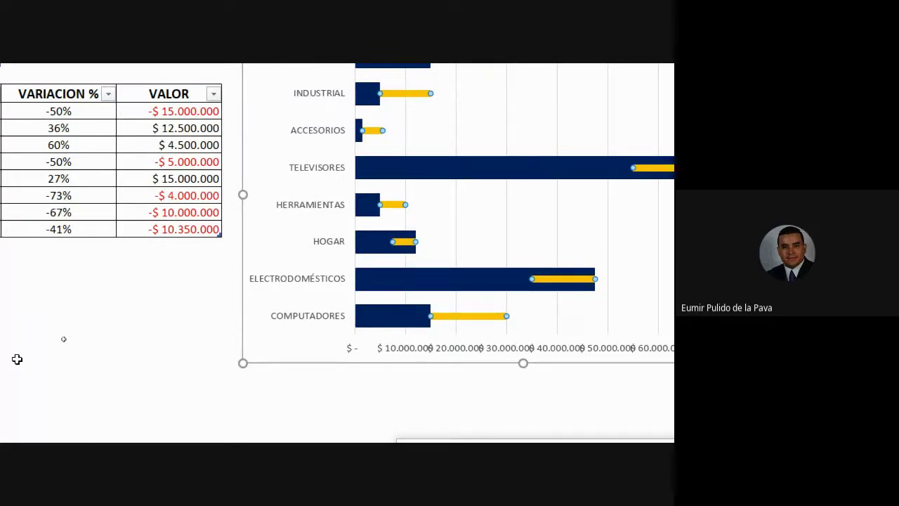
mouse_move(408, 312)
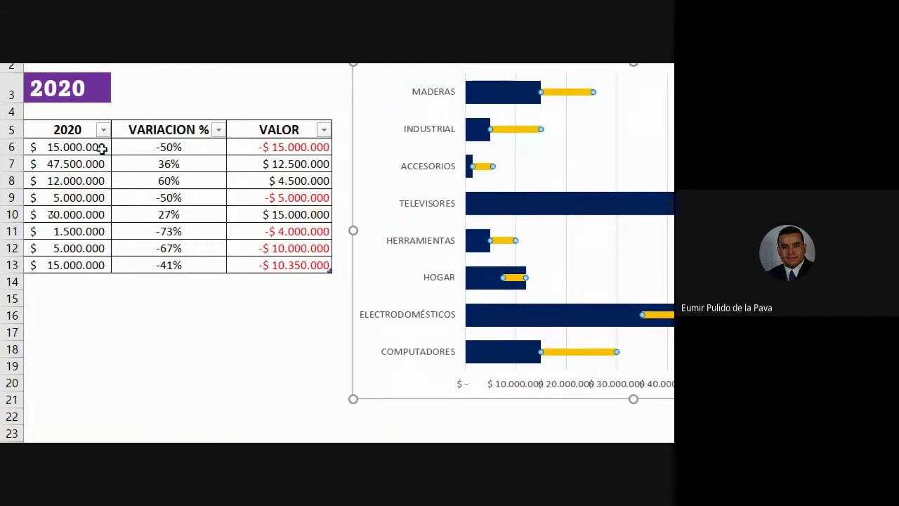
click(102, 148)
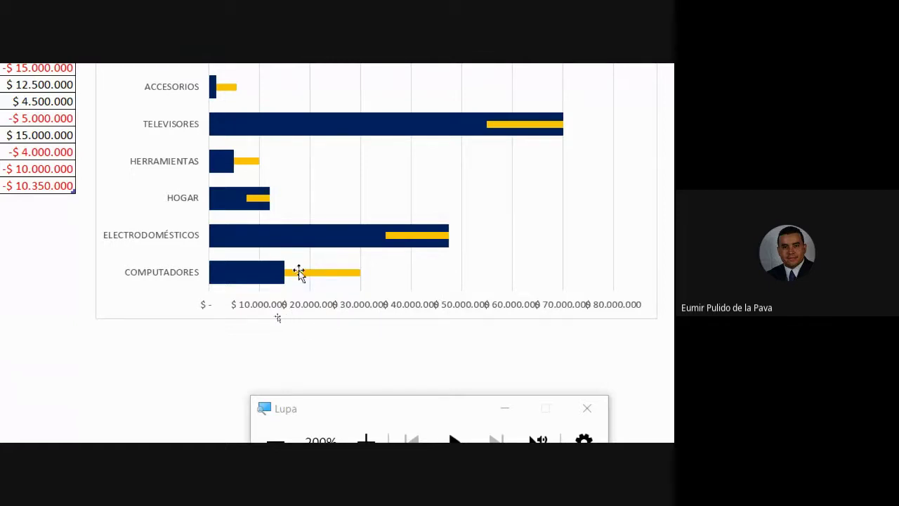
mouse_move(270, 277)
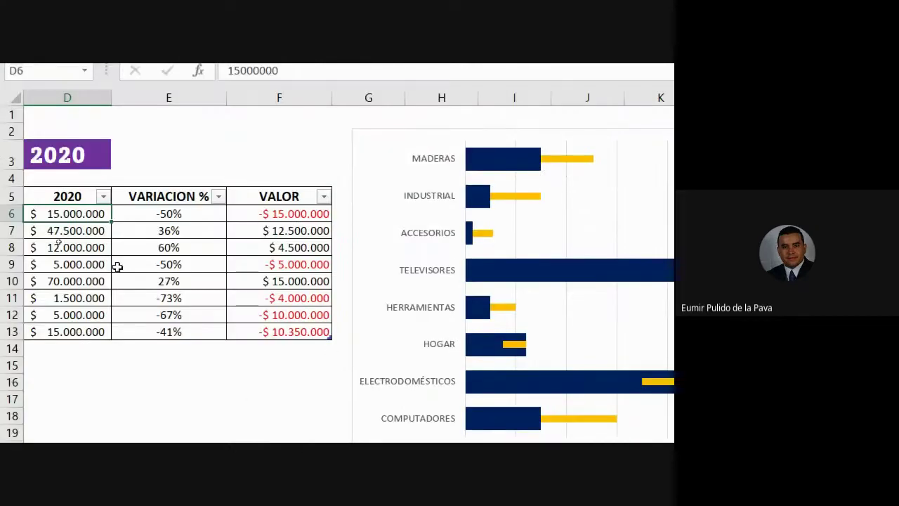
click(116, 134)
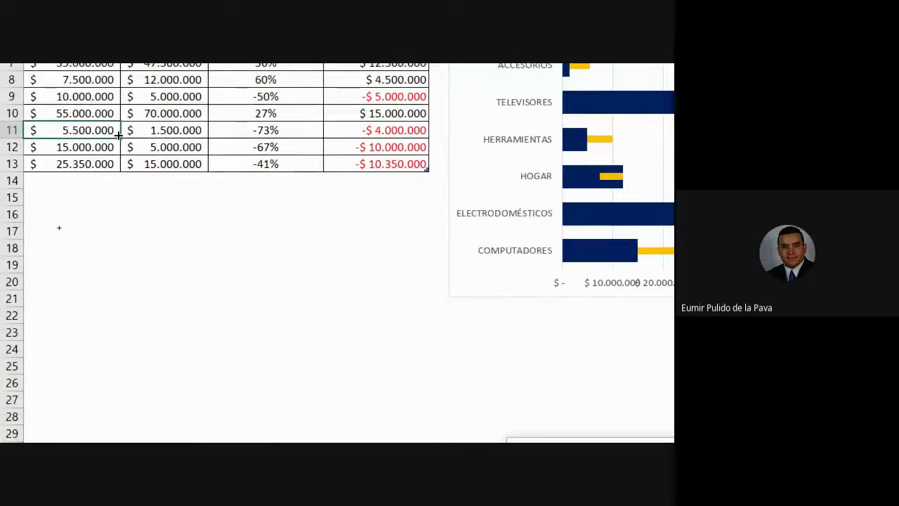
key(Left)
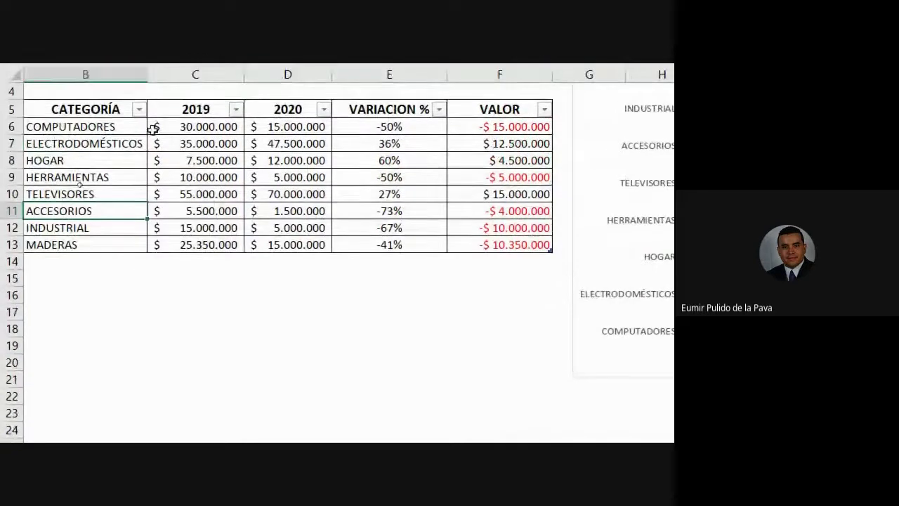
drag(203, 144, 297, 152)
click(297, 148)
key(ctrl+v)
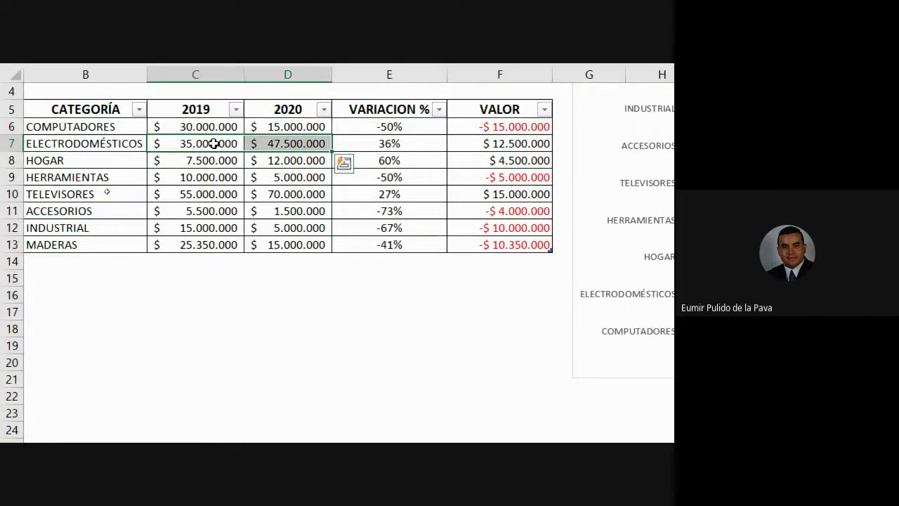
click(291, 142)
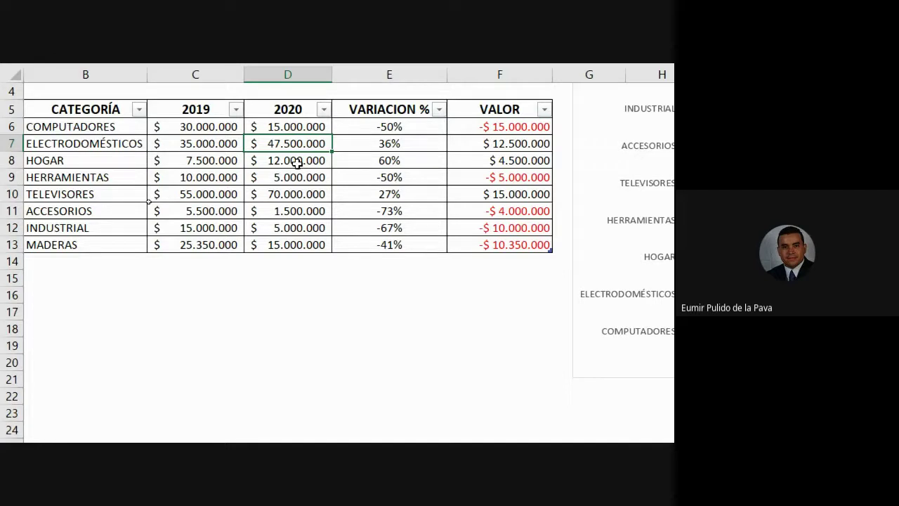
click(499, 143)
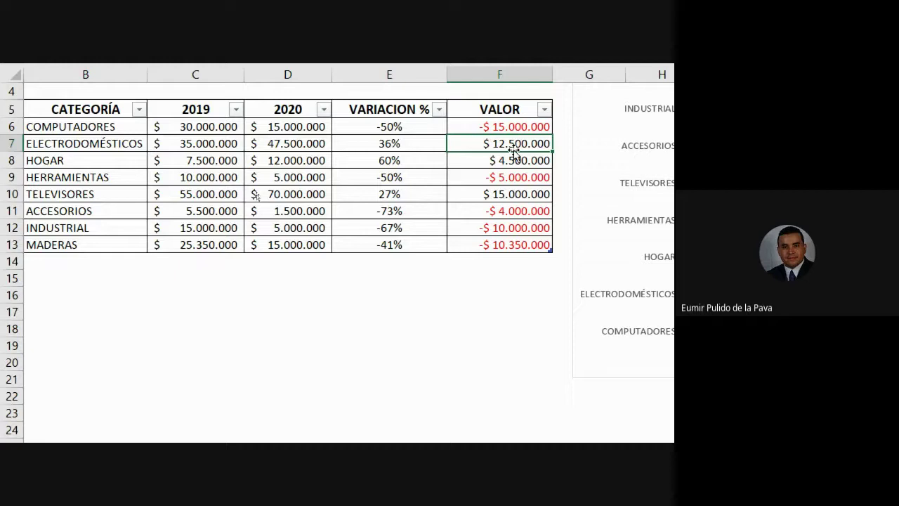
scroll(515, 145, right, 5)
click(363, 295)
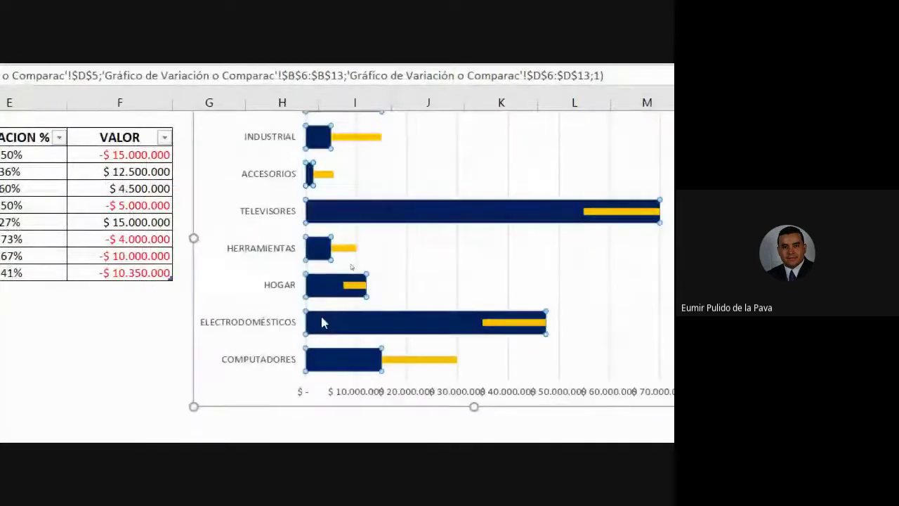
- Select the yellow horizontal error bars to show the Formato de barras de error pane
click(512, 323)
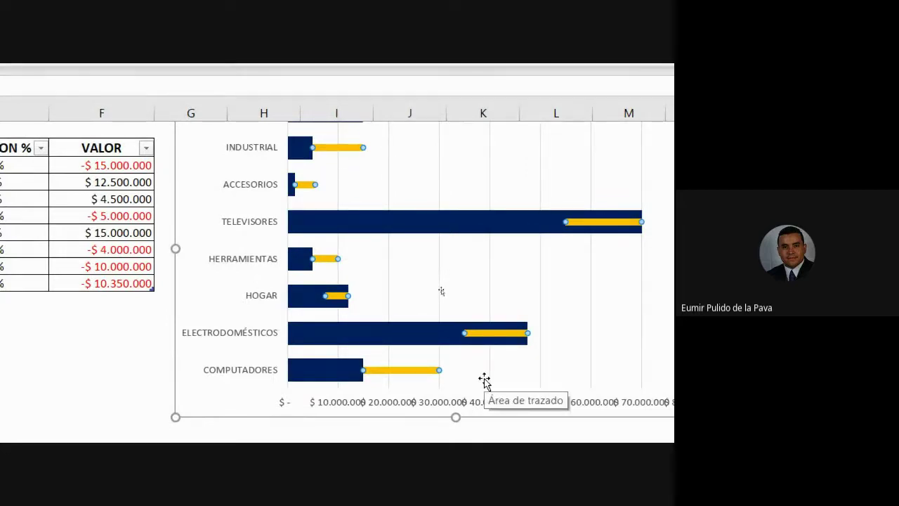
click(426, 219)
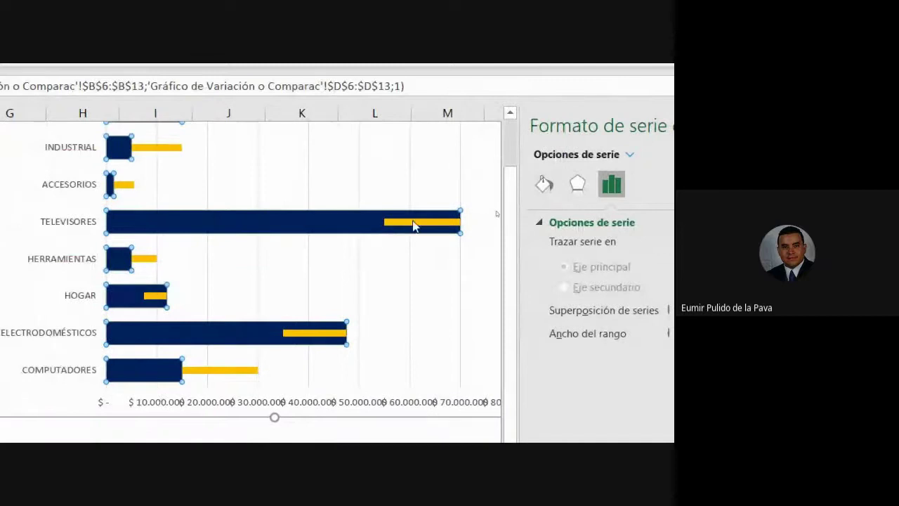
click(387, 223)
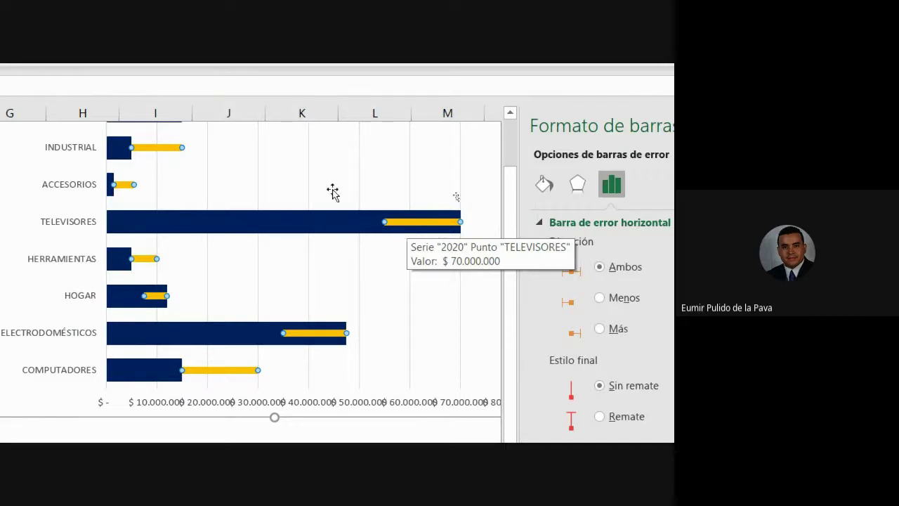
click(361, 361)
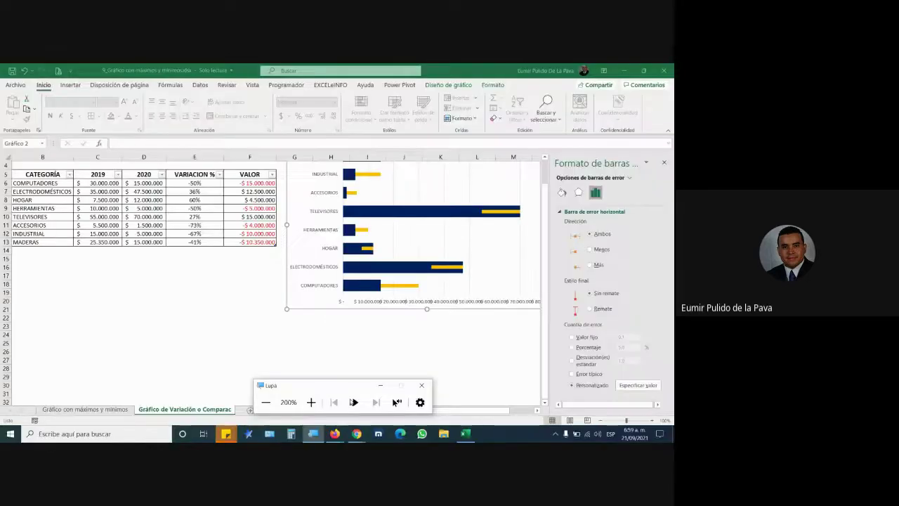
mouse_move(357, 434)
click(339, 386)
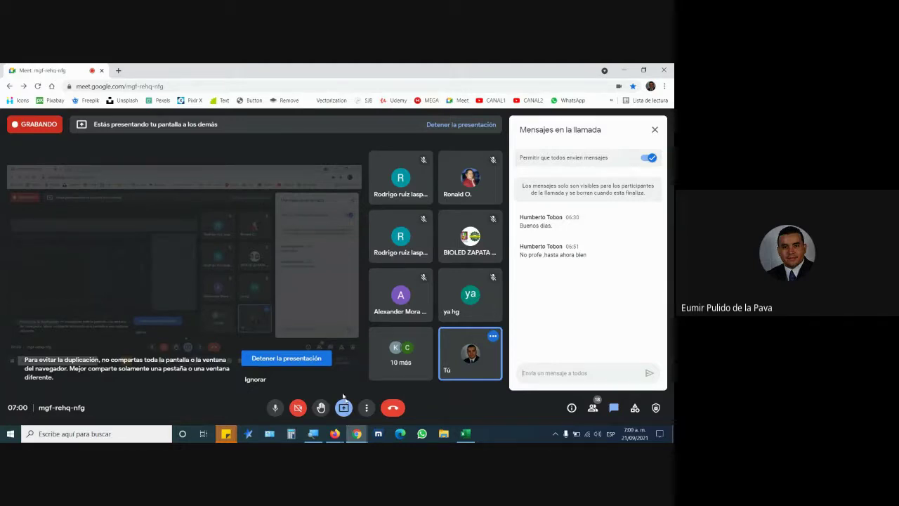
click(466, 434)
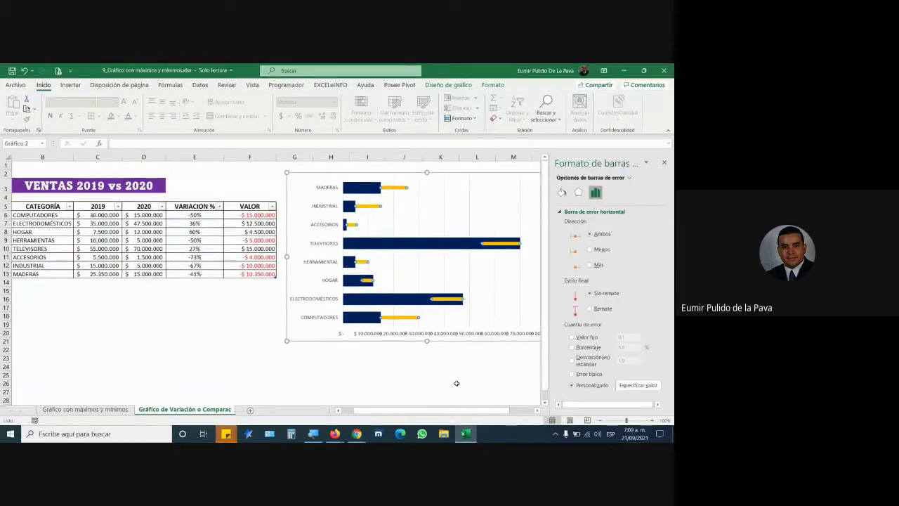
drag(474, 410, 484, 414)
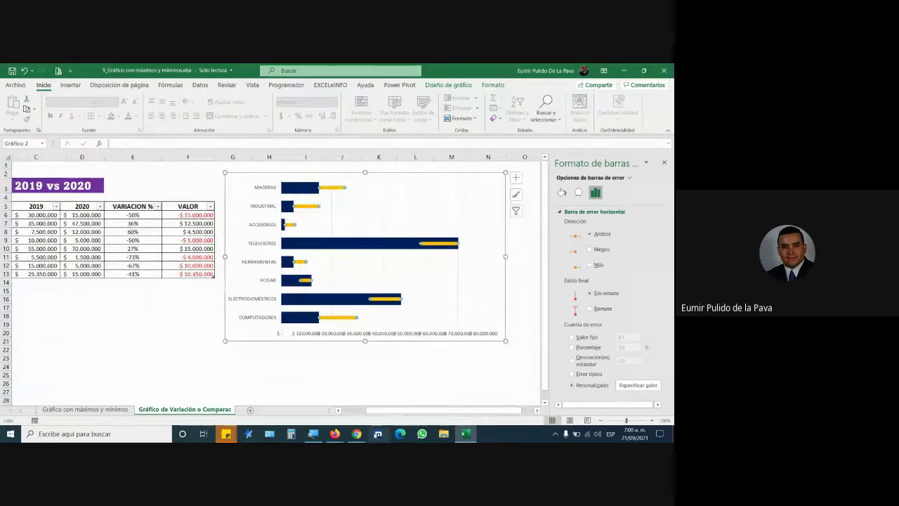
mouse_move(356, 434)
click(330, 390)
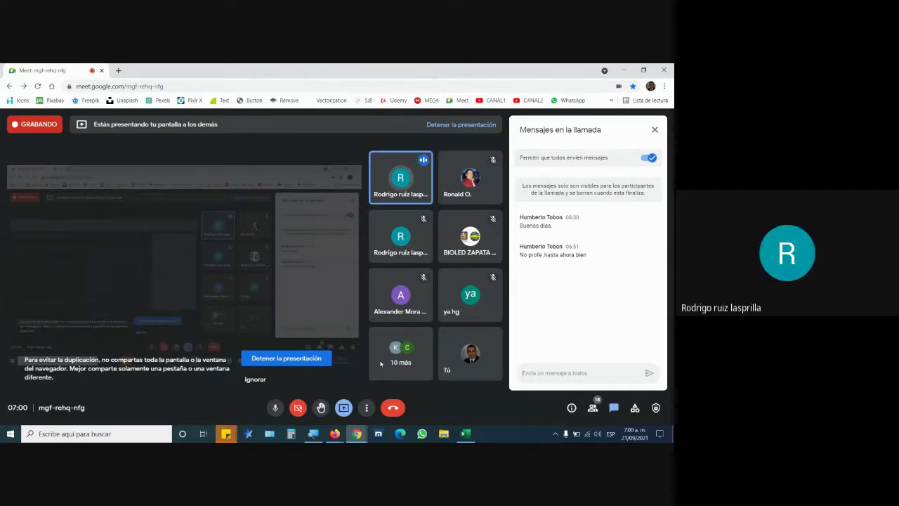
click(464, 434)
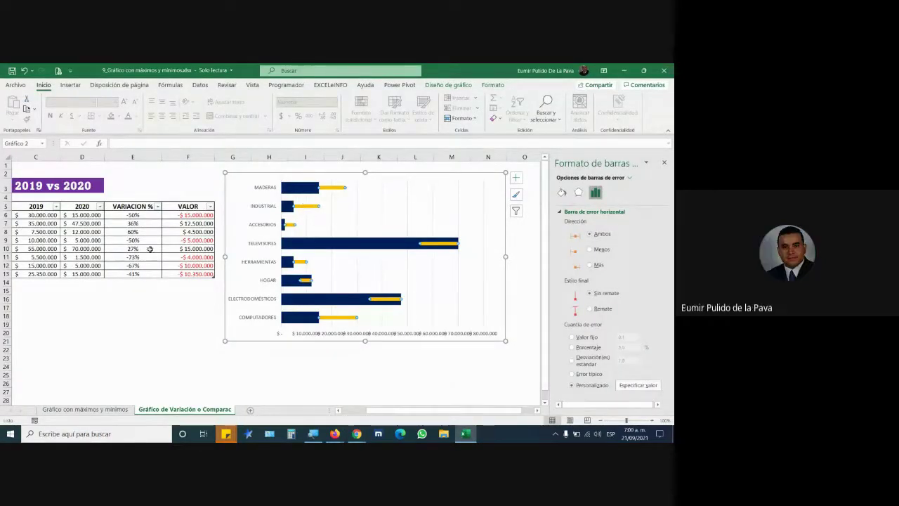
scroll(194, 355, left, 2)
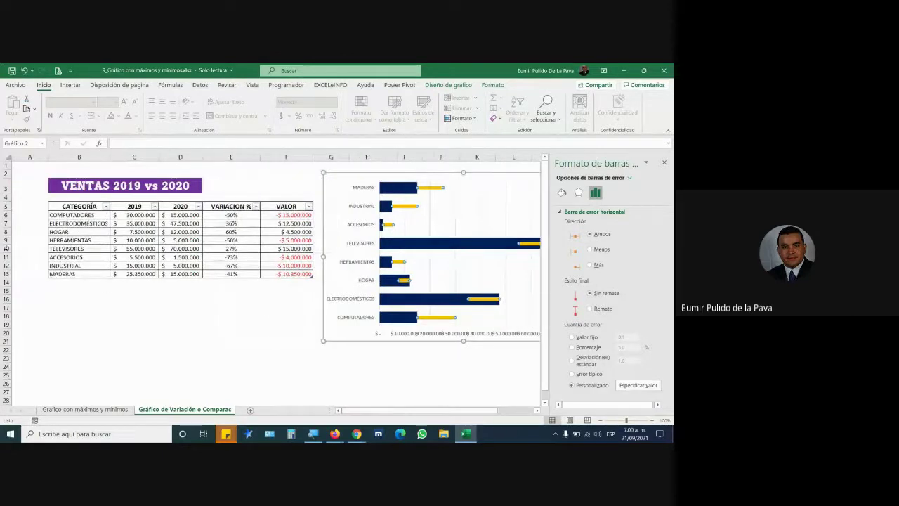
click(76, 275)
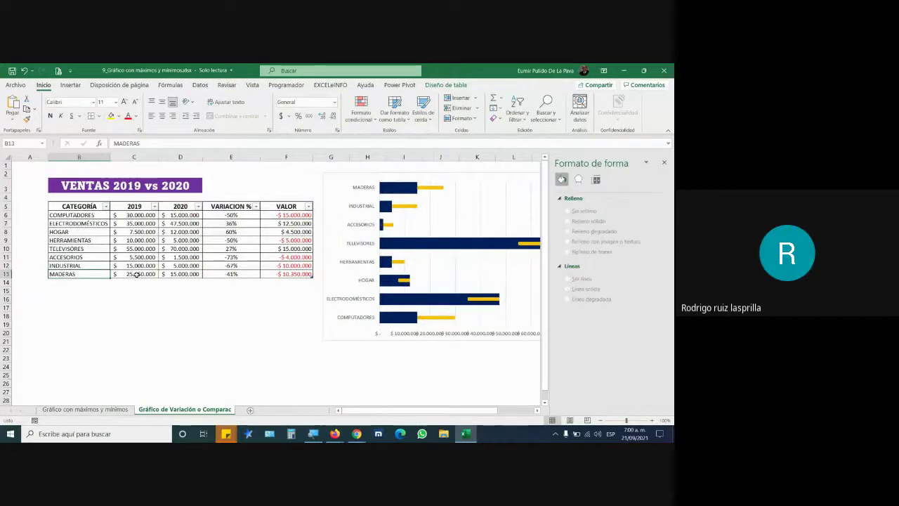
click(137, 274)
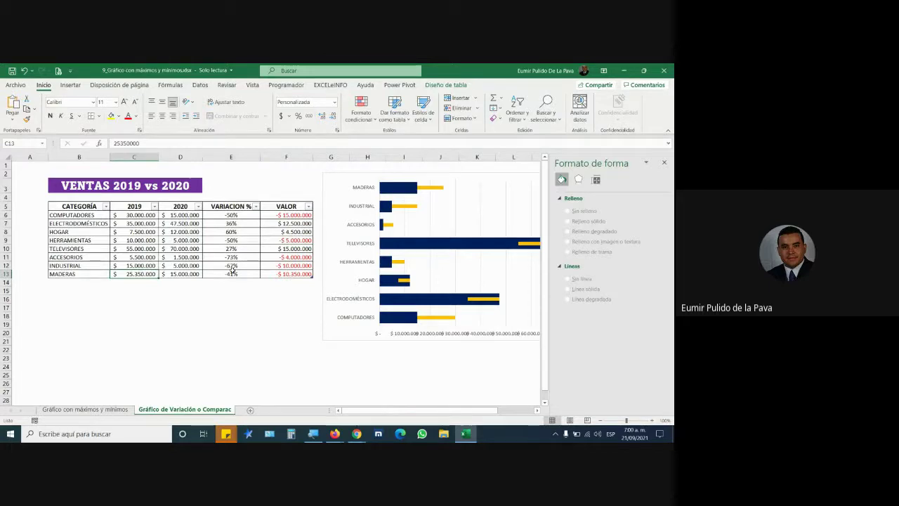
- Select the navy 2020 bar series to show its 0% overlap and 60% gap width
click(181, 275)
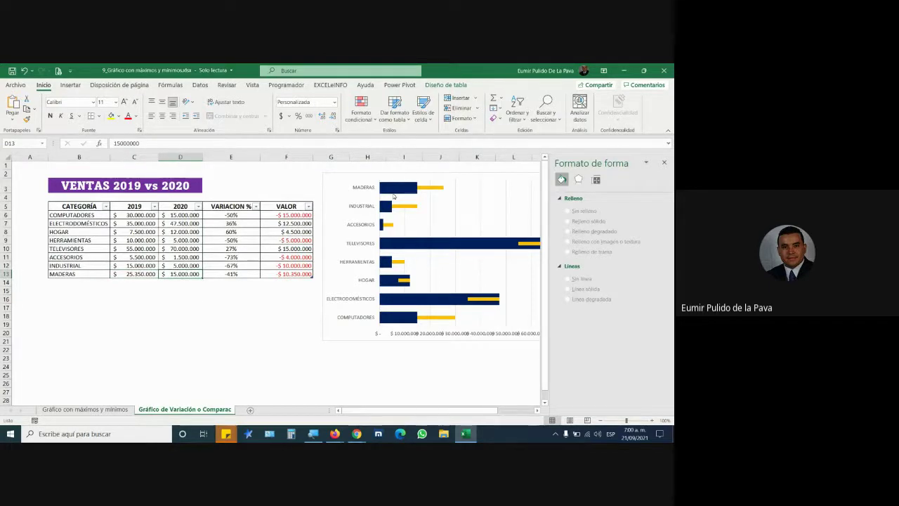
click(395, 191)
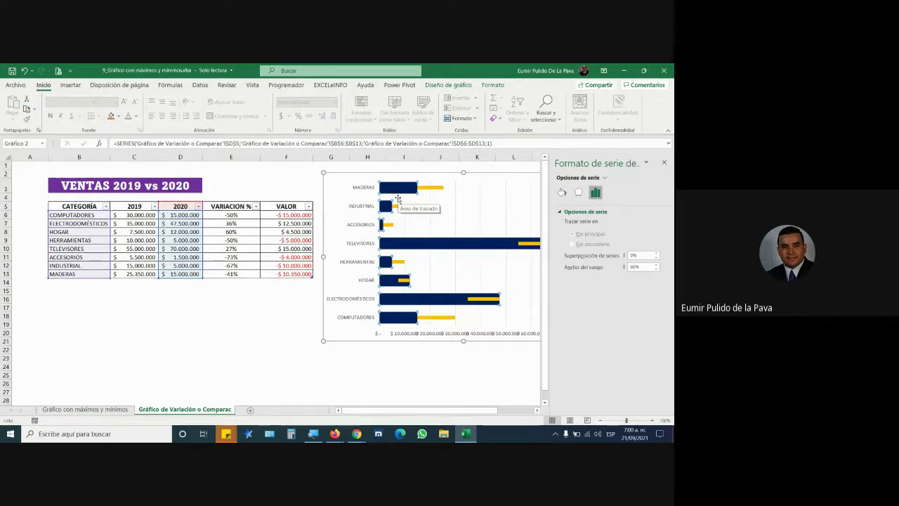
- Select the empty plot area of the chart to show its format pane
mouse_move(385, 192)
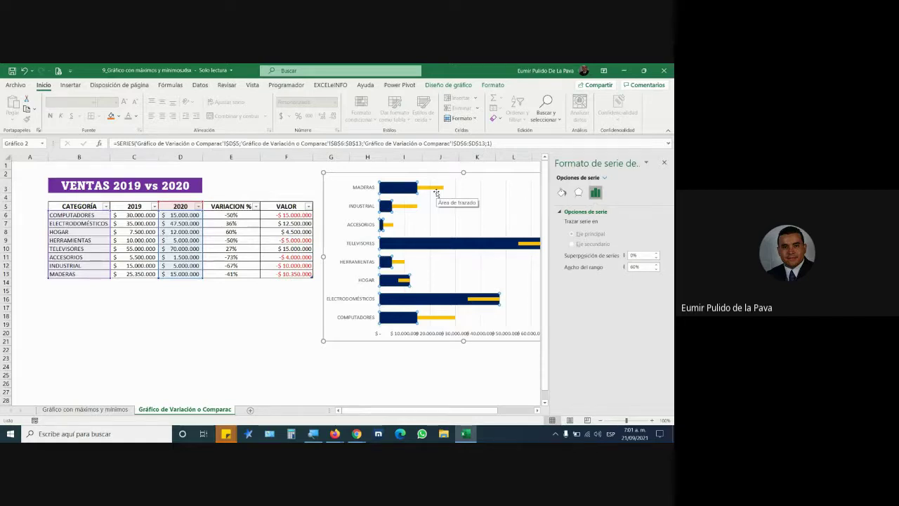
click(437, 191)
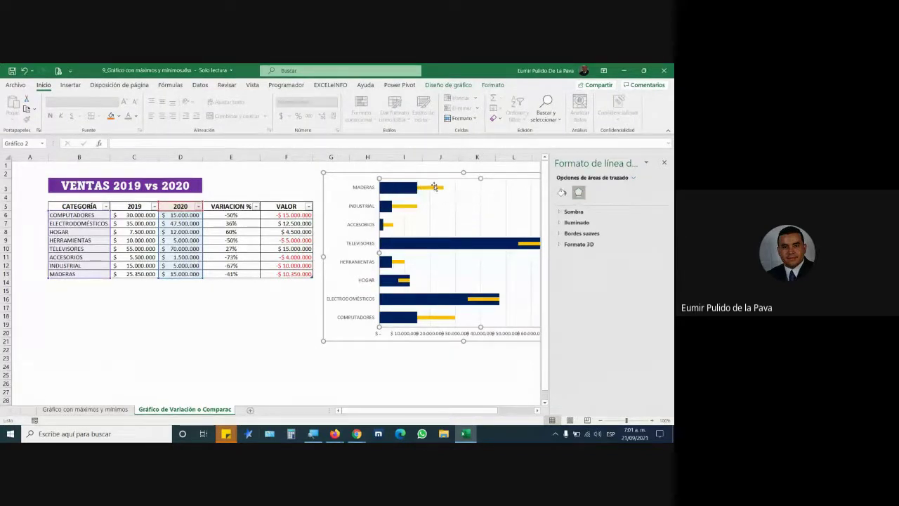
click(431, 188)
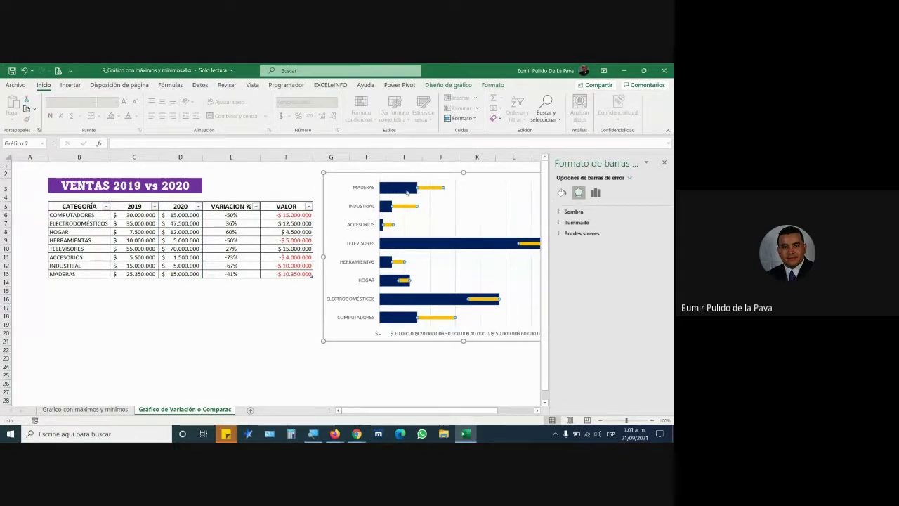
mouse_move(397, 190)
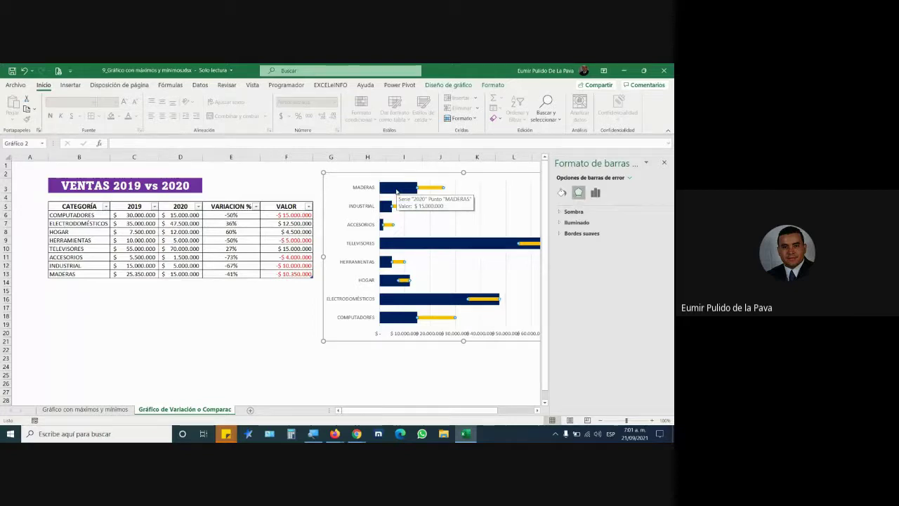
click(242, 274)
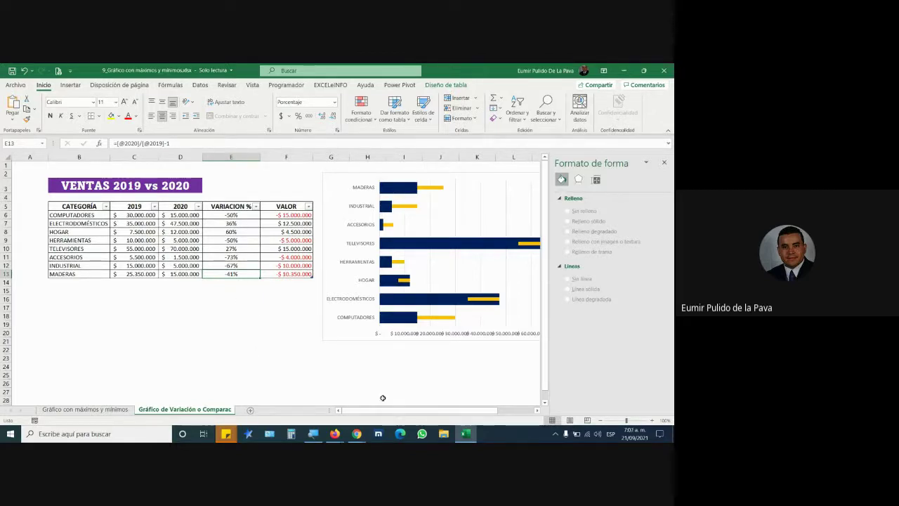
- Select the navy 2020 series and the plot area in turn to review their settings
drag(387, 410, 424, 411)
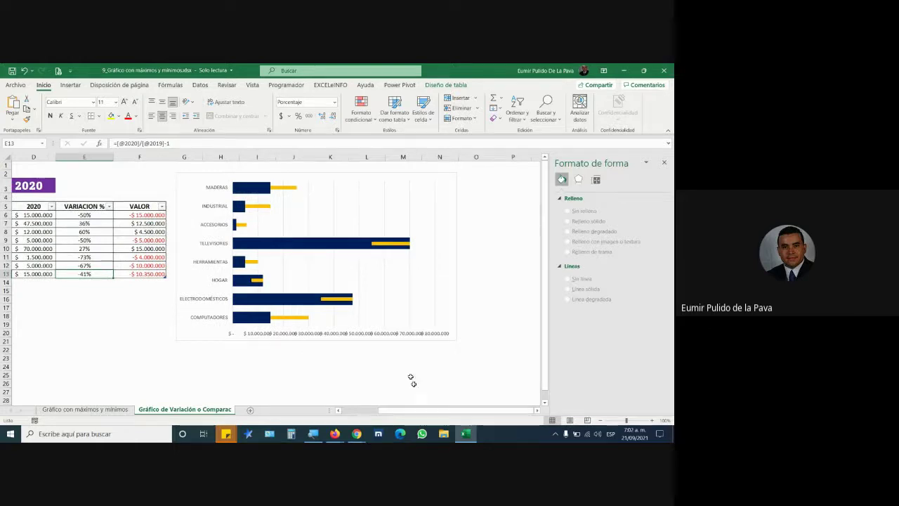
click(235, 243)
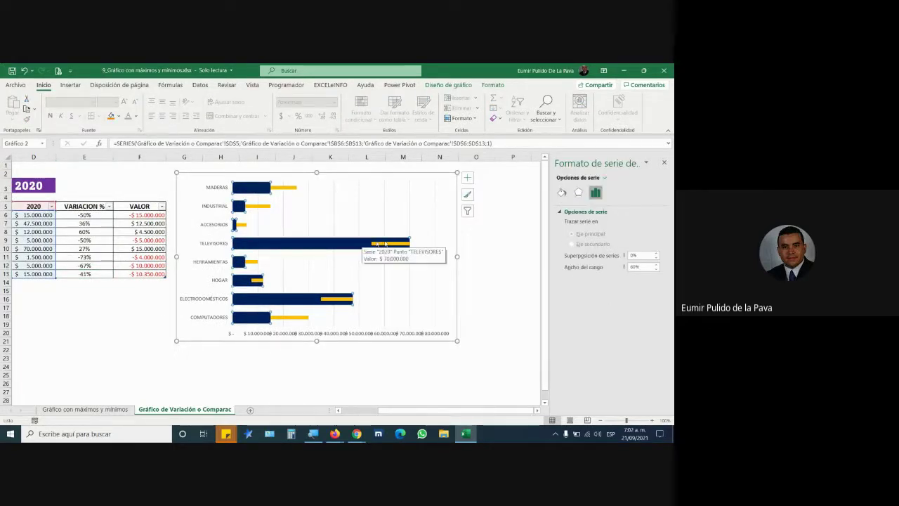
mouse_move(372, 246)
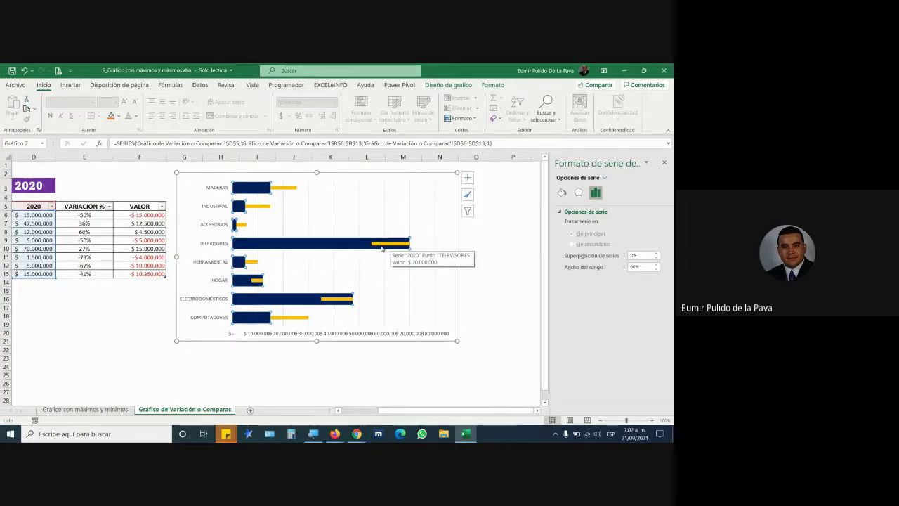
click(288, 191)
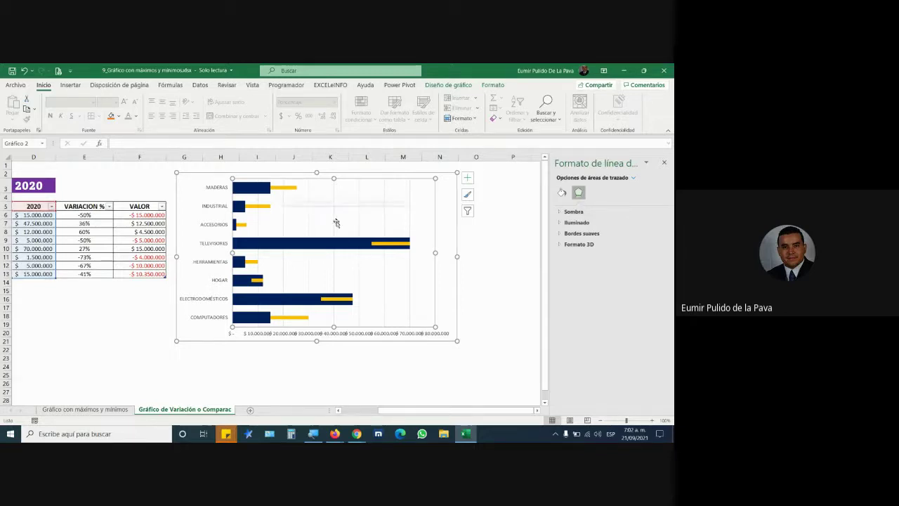
click(357, 247)
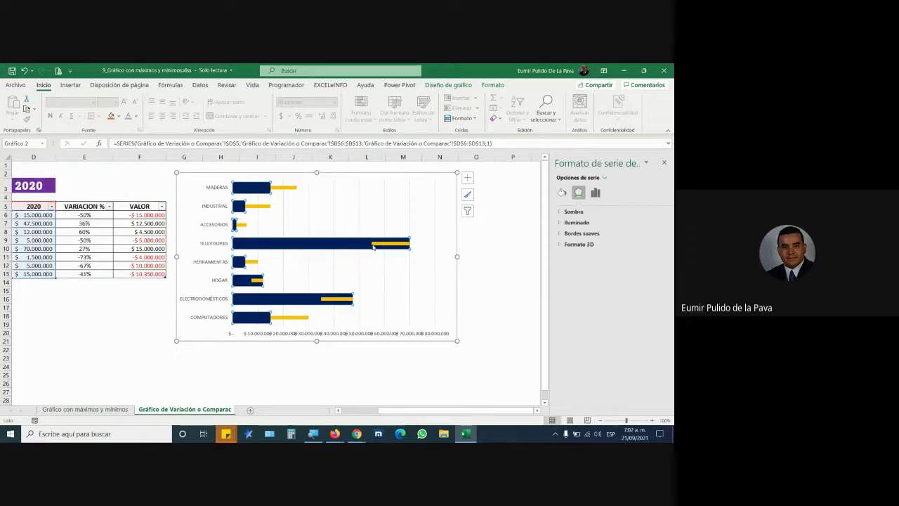
- Switch to the Google Meet call window from the Chrome taskbar preview
mouse_move(398, 248)
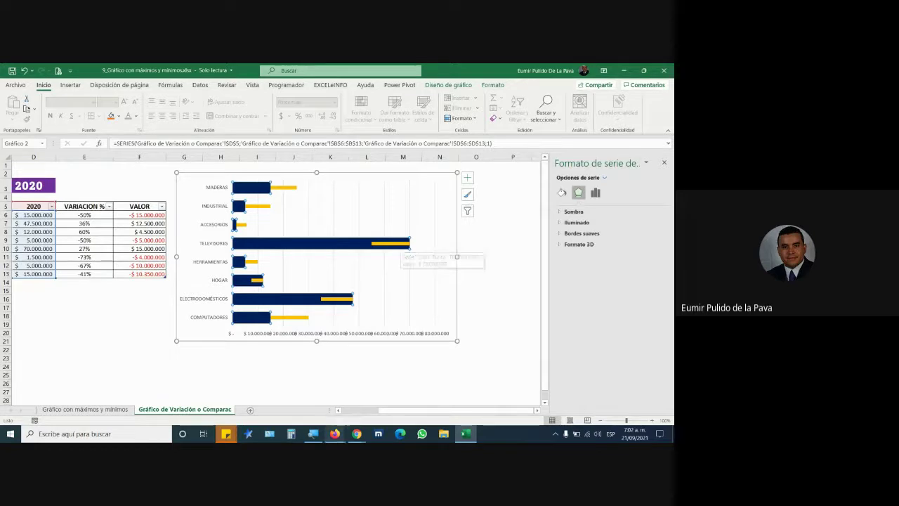
mouse_move(356, 433)
click(336, 418)
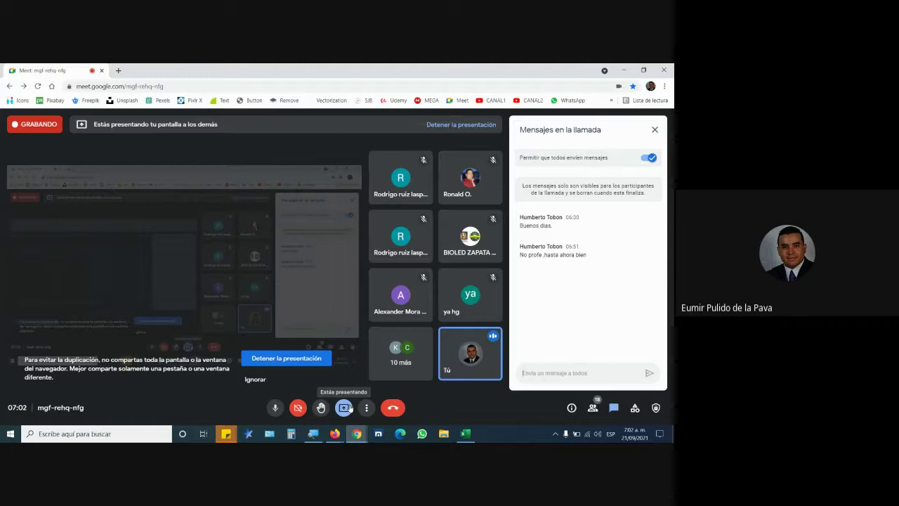
- Return to Excel, select the comparison chart, glance at the Meet call, then come back to Excel
key(alt+Tab)
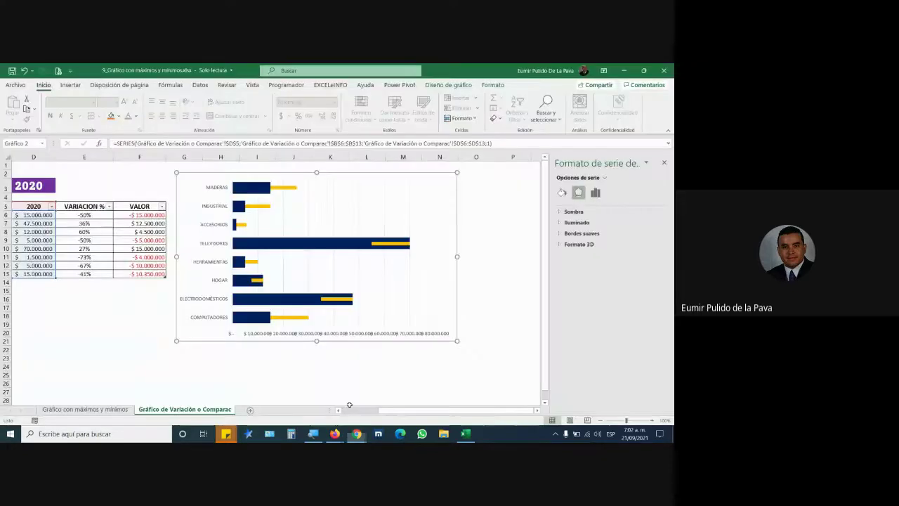
click(189, 175)
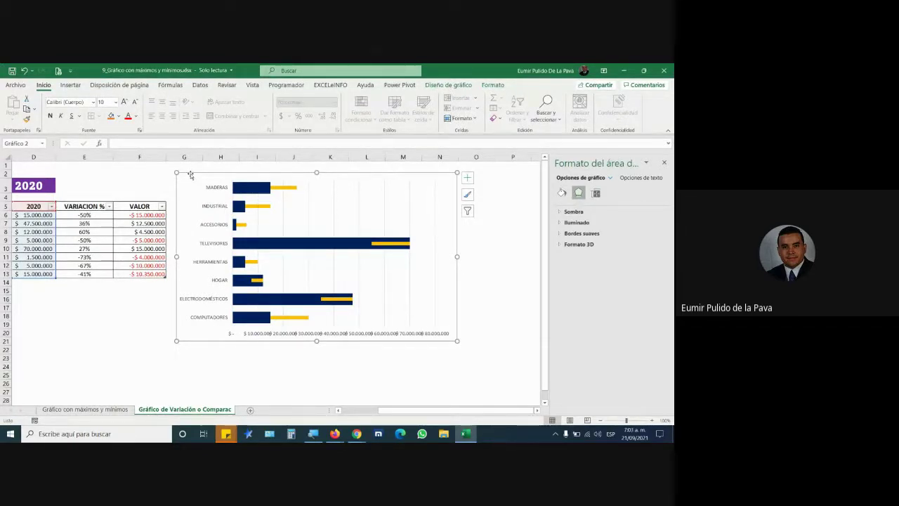
mouse_move(357, 433)
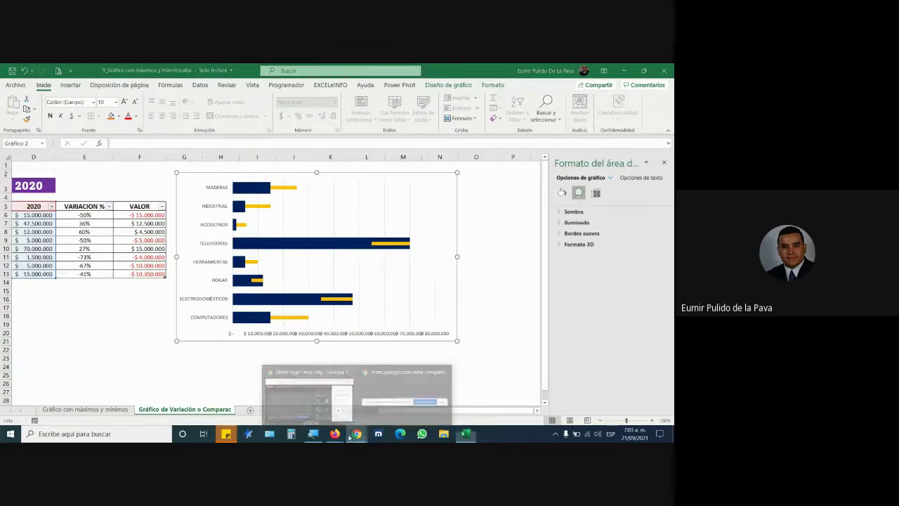
click(335, 395)
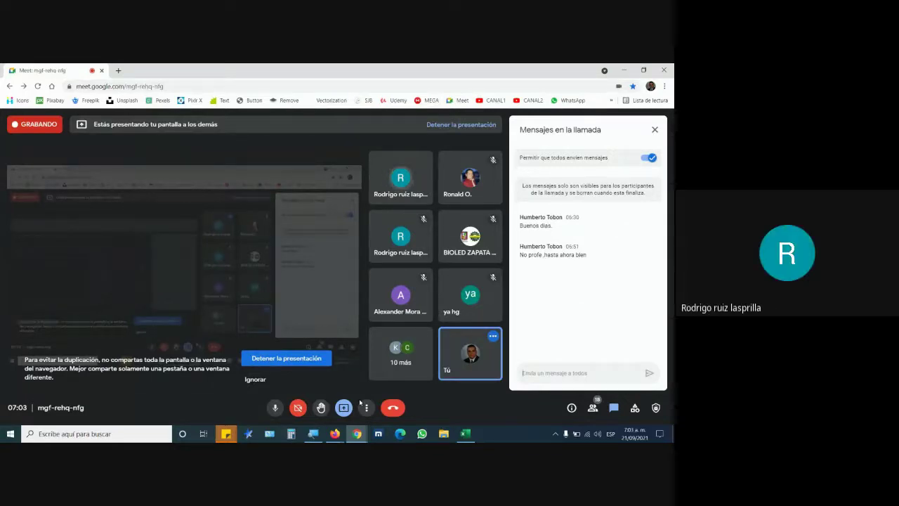
click(463, 433)
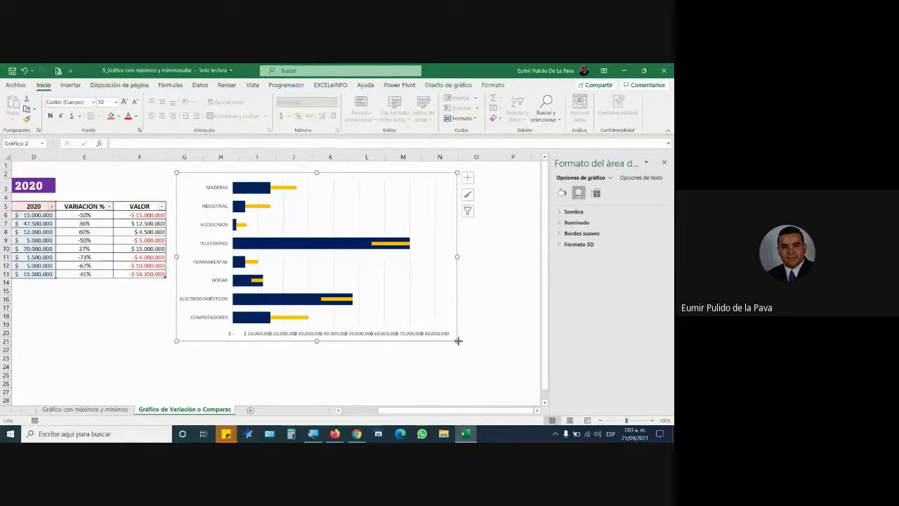
- Enlarge the comparison chart down and to the right, then bring the Meet call forward
drag(458, 340, 500, 380)
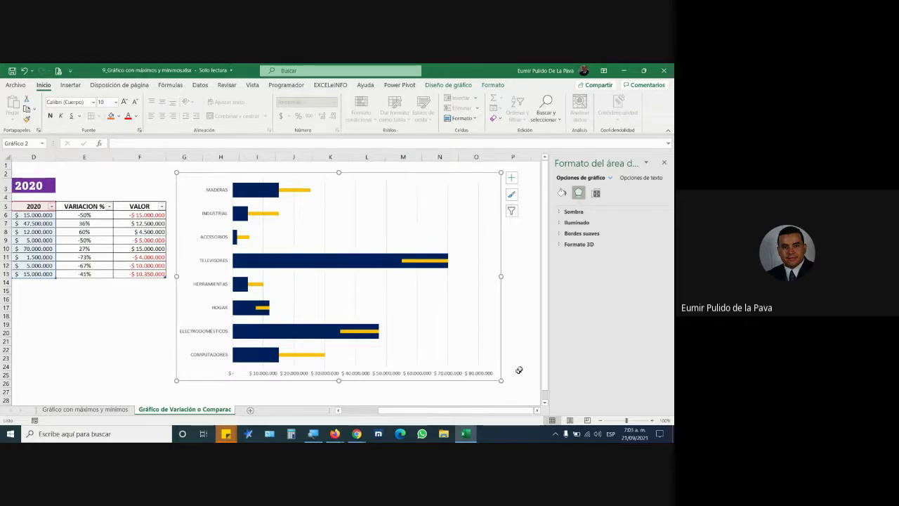
mouse_move(357, 433)
click(309, 393)
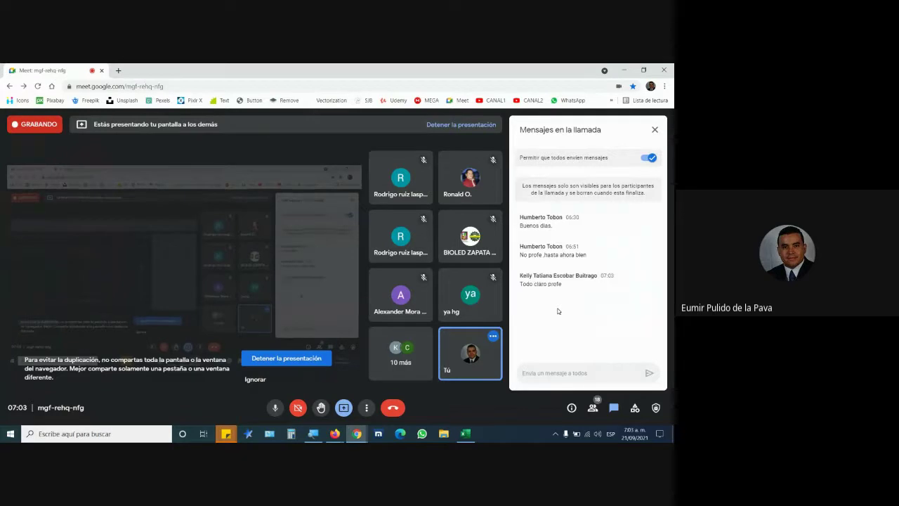
- Switch from the Meet call back to the Excel workbook with the enlarged chart
click(465, 434)
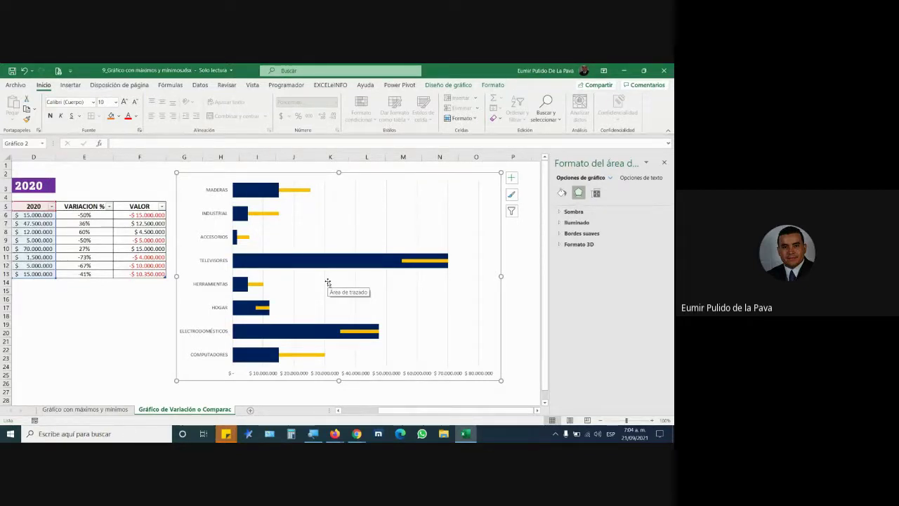
click(297, 193)
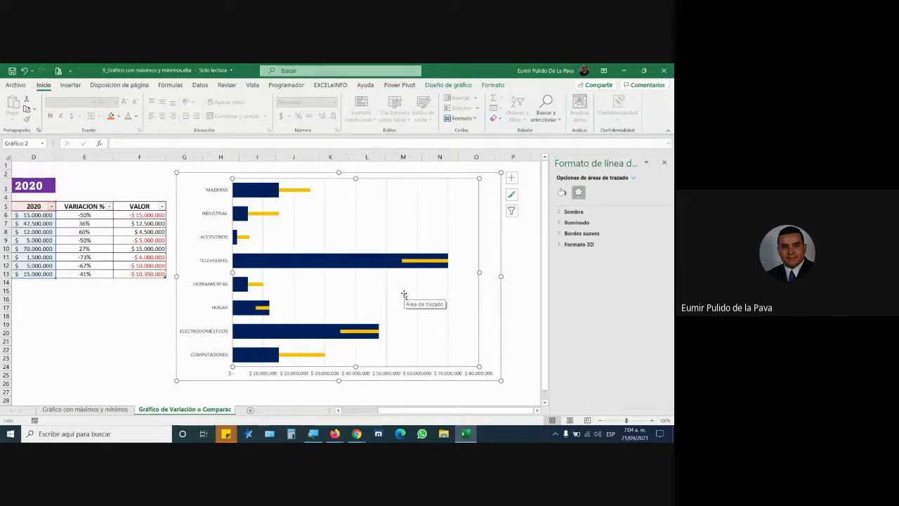
drag(90, 223, 93, 232)
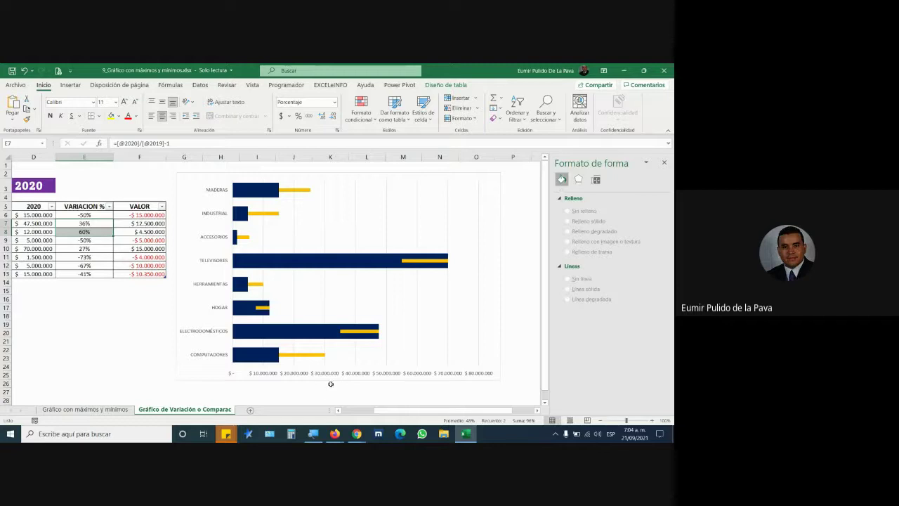
click(182, 377)
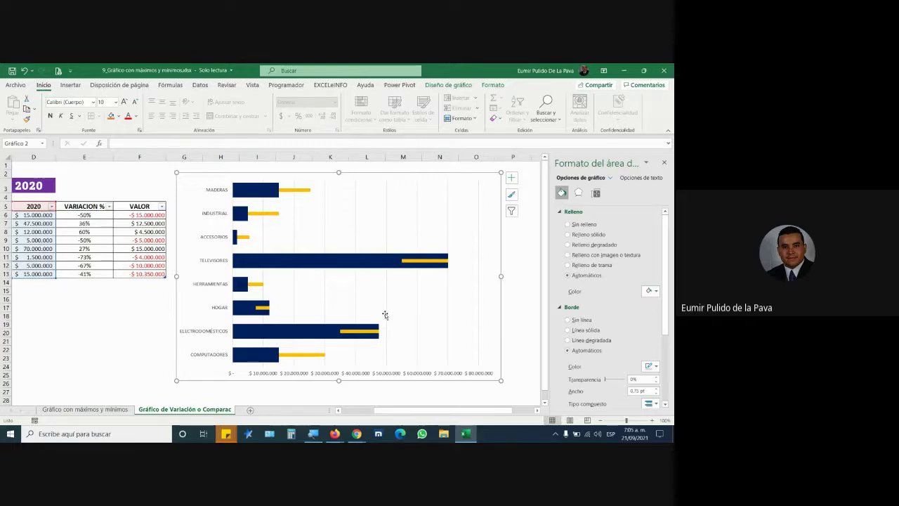
- Raise the yellow error bars' line width in three increments, then select the values C6:E13
click(299, 191)
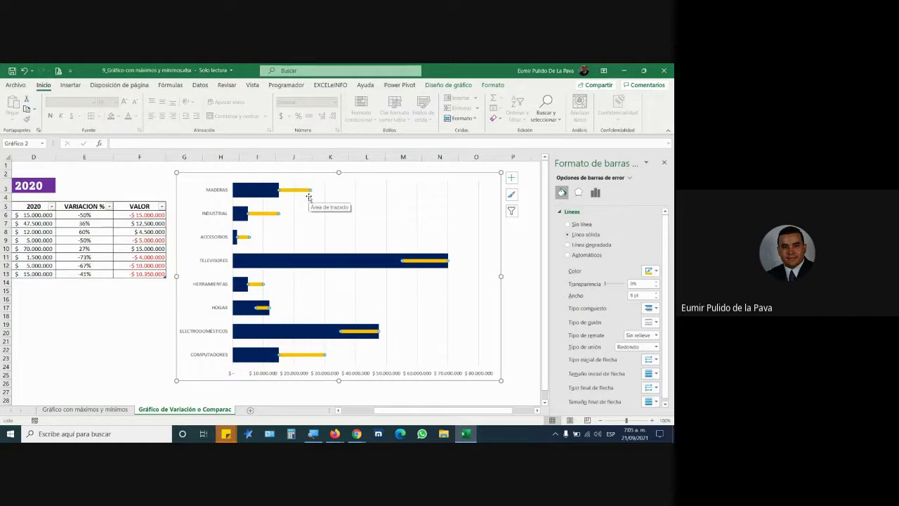
click(655, 293)
click(656, 294)
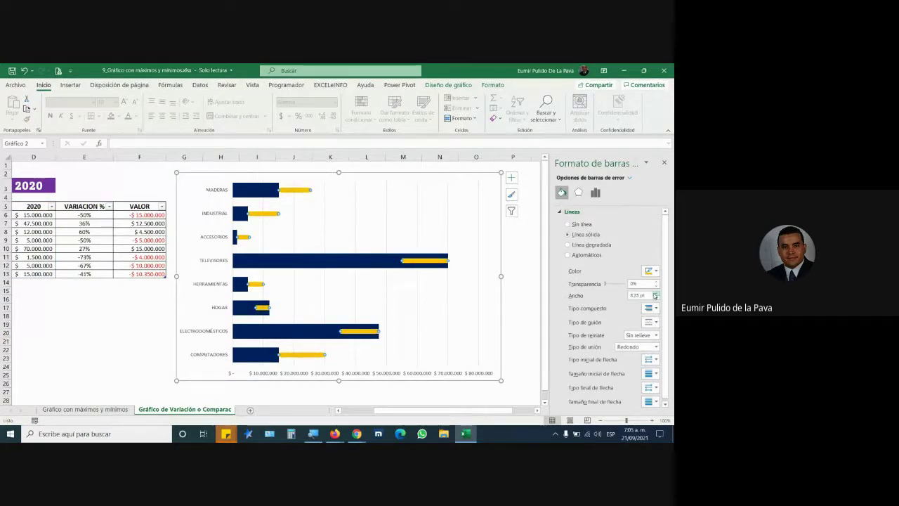
click(655, 295)
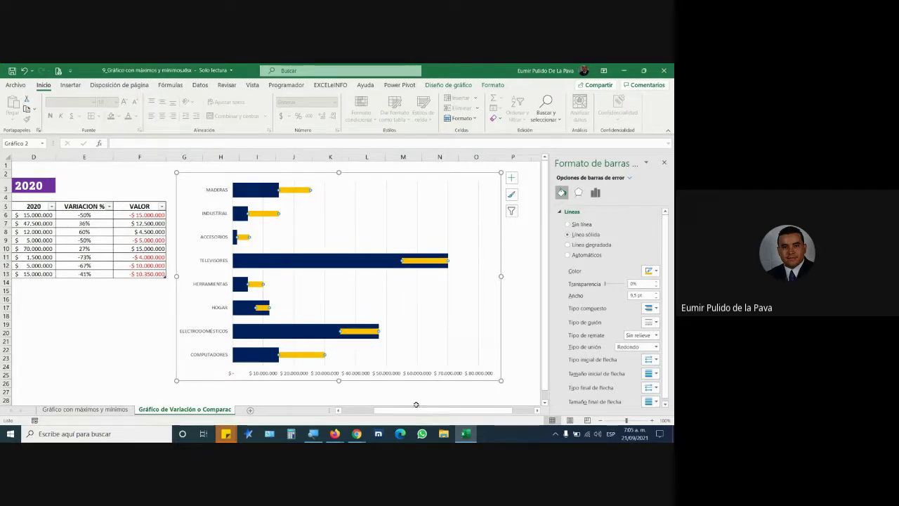
scroll(415, 401, left, 3)
drag(133, 215, 205, 274)
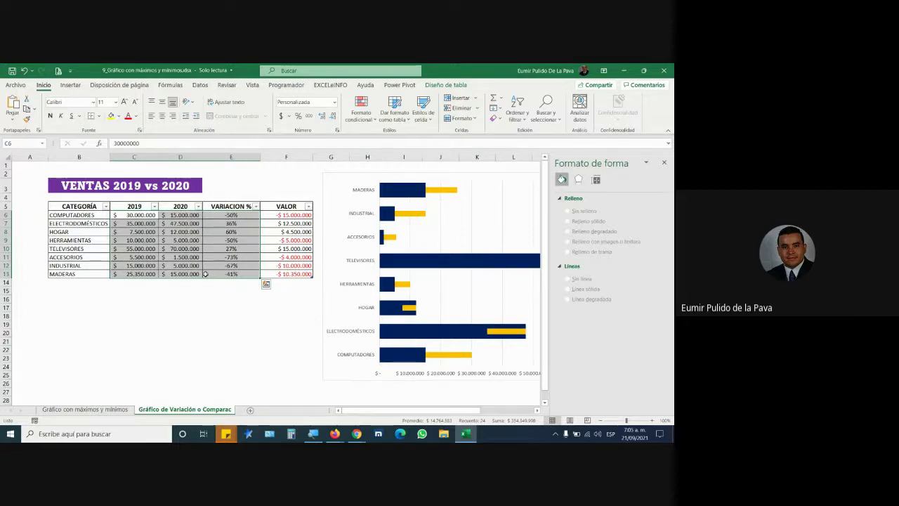
- Move the variation chart further right and widen it toward the right
click(450, 193)
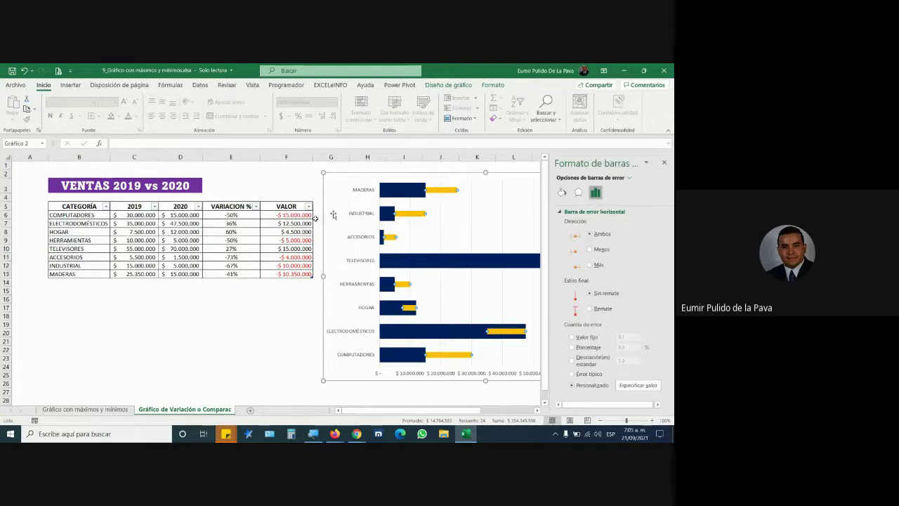
click(75, 216)
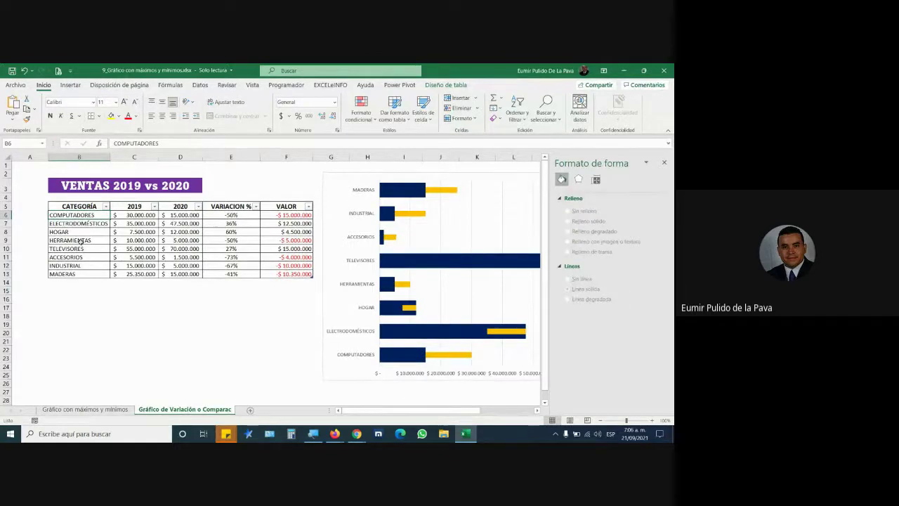
click(81, 242)
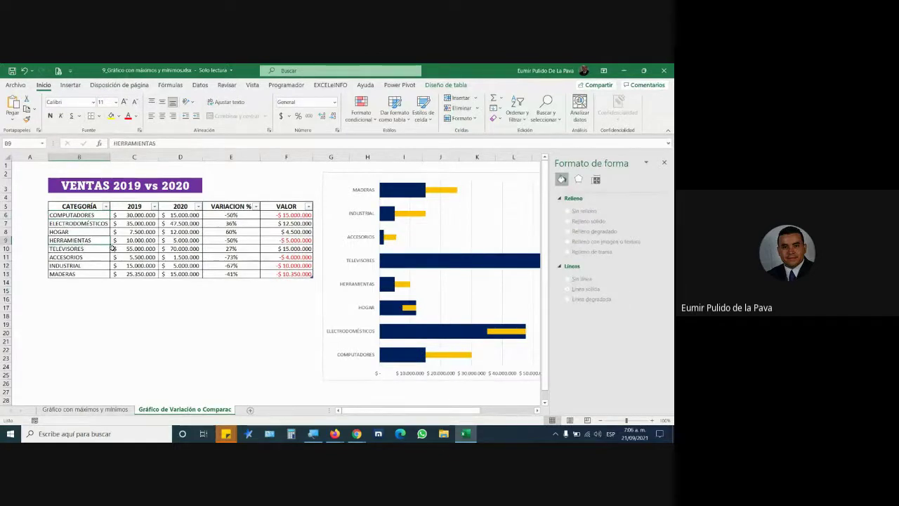
click(442, 193)
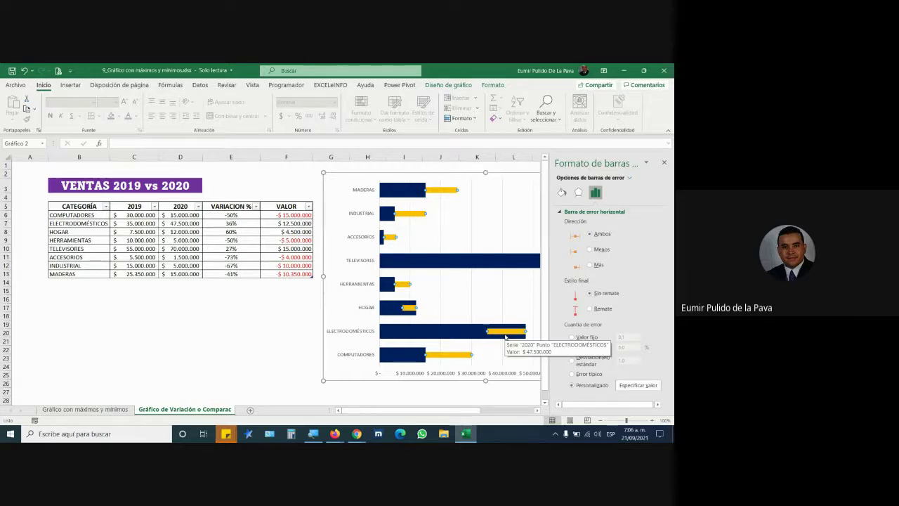
drag(468, 410, 521, 419)
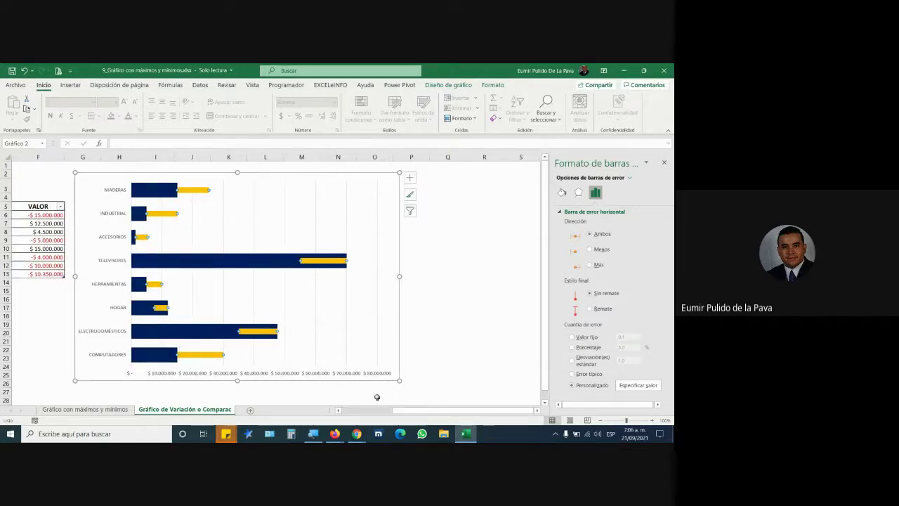
drag(375, 380, 460, 382)
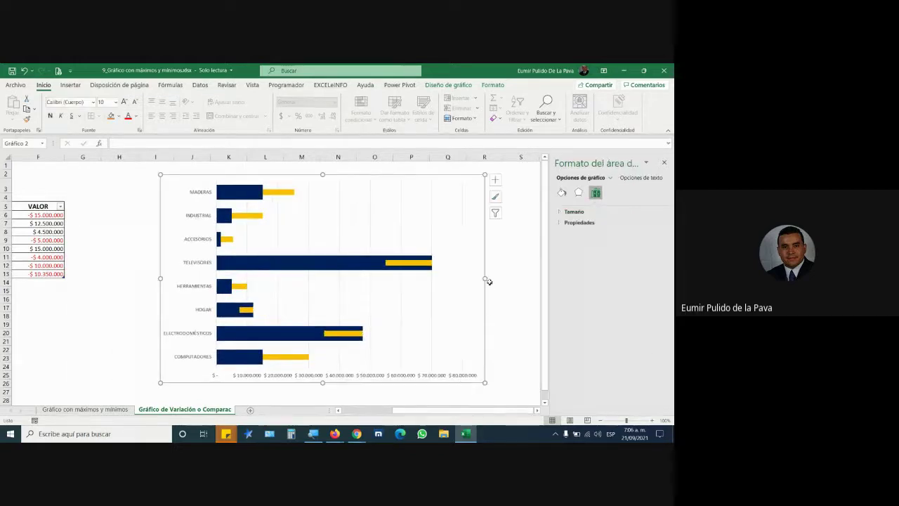
drag(485, 279, 520, 281)
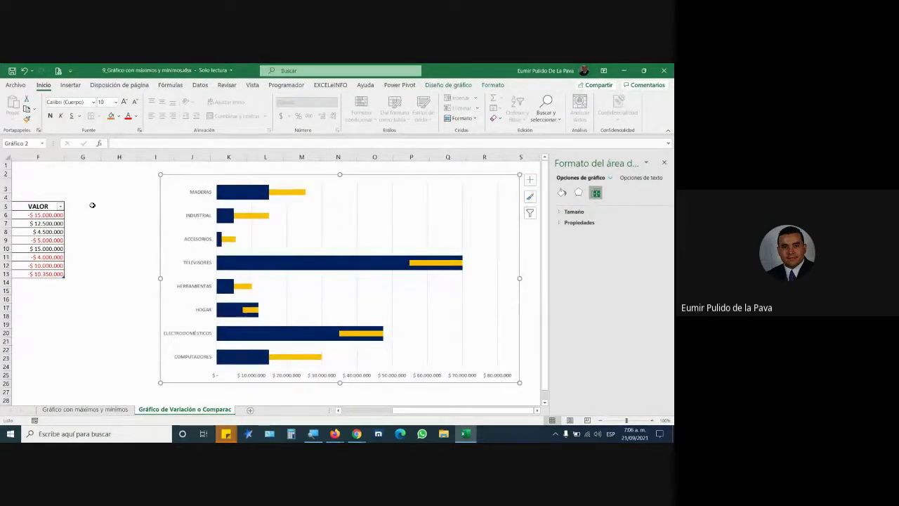
- Select cells G5:G13 and the VALOR column cells, then bring the Meet call forward
drag(83, 206, 86, 274)
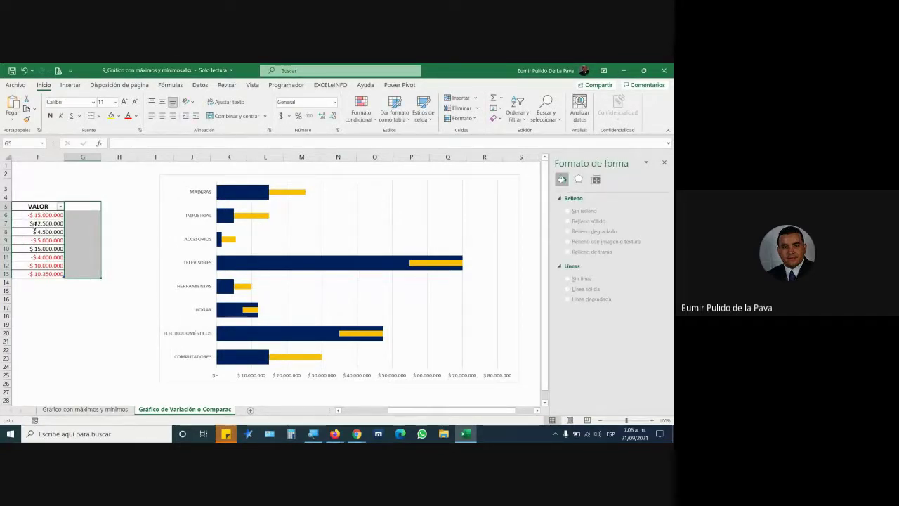
key(Down)
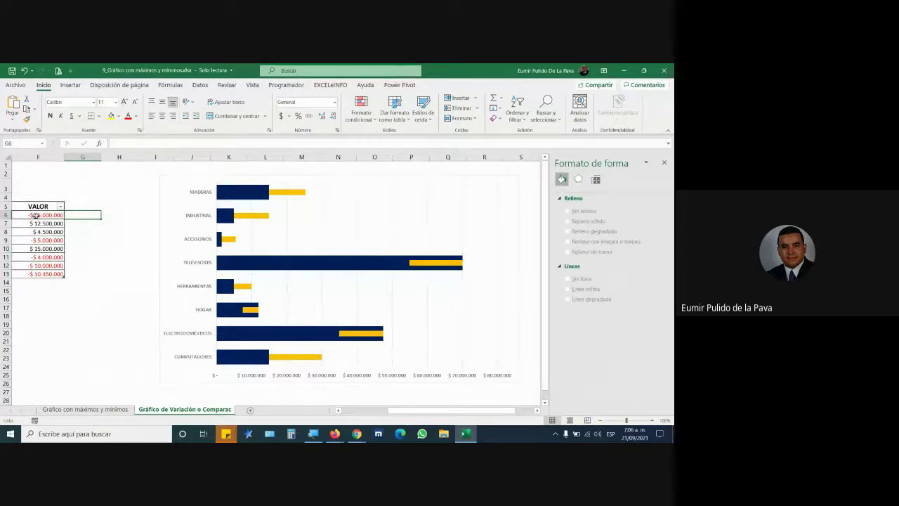
drag(37, 206, 39, 273)
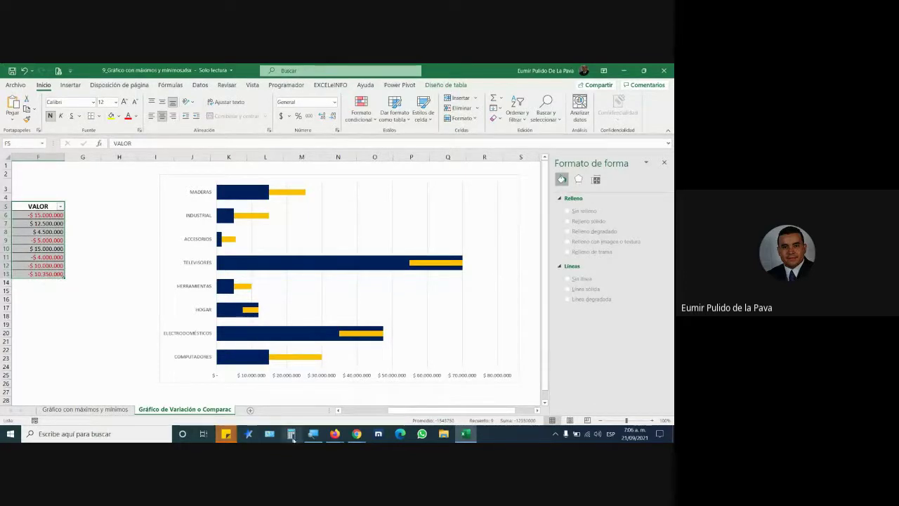
click(353, 425)
click(351, 420)
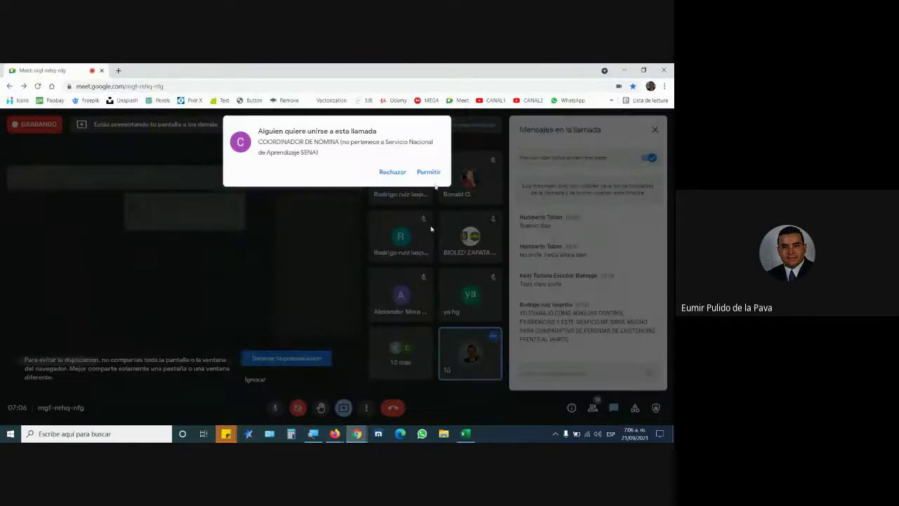
- Admit the waiting participant with Permitir, then return to the Excel workbook
click(429, 172)
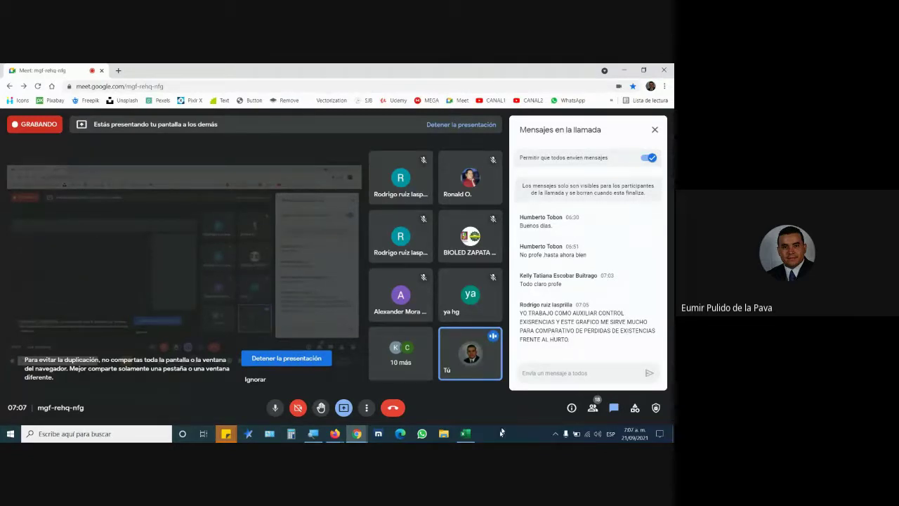
click(464, 433)
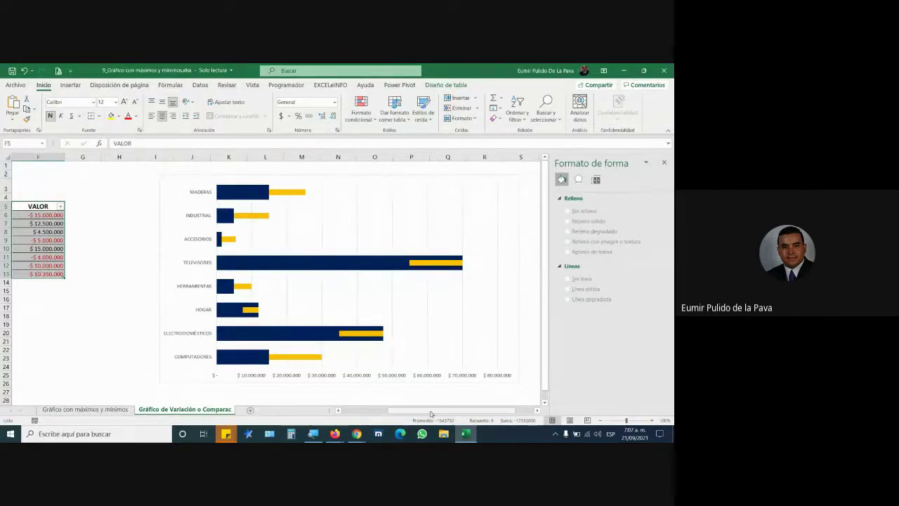
- Select the variation chart's chart area to show the Formato del área del gráfico options
scroll(330, 288, left, 5)
scroll(373, 311, right, 6)
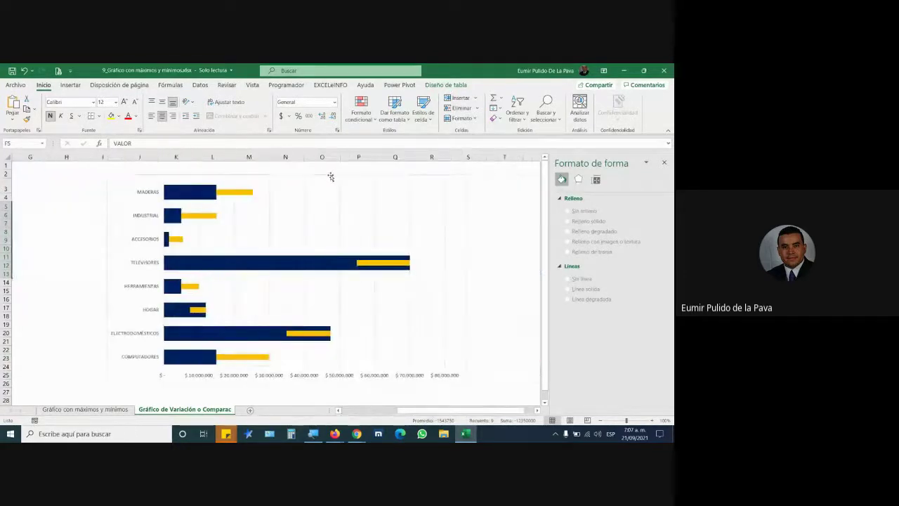
click(329, 177)
mouse_move(264, 264)
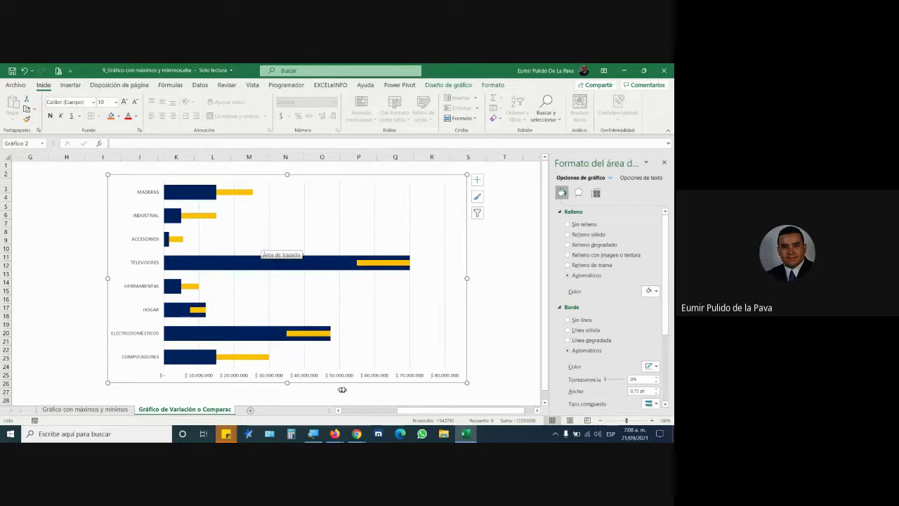
drag(418, 412, 390, 415)
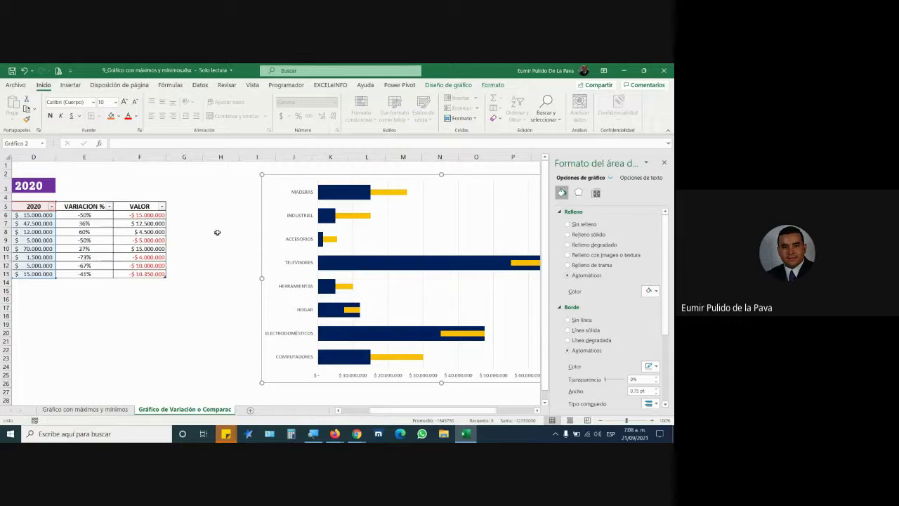
- Select the yellow error bars to show their Líneas formatting options
click(390, 195)
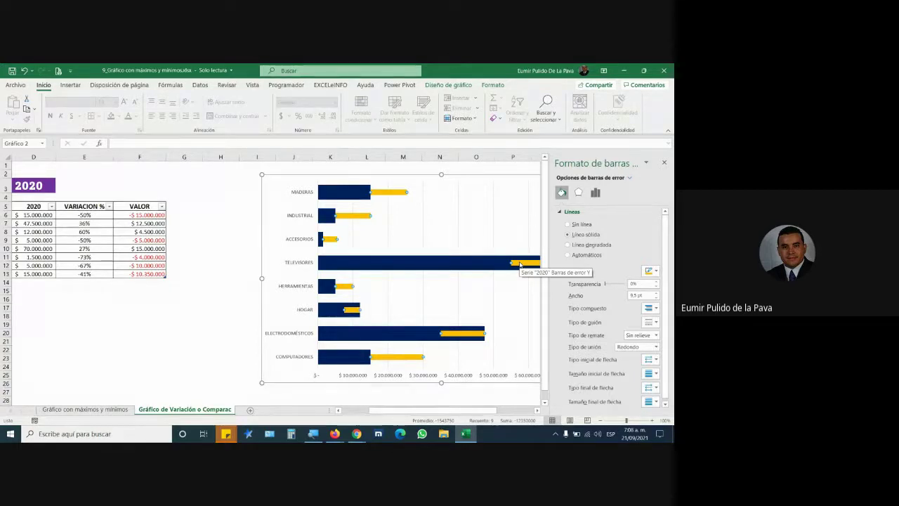
scroll(432, 411, right, 5)
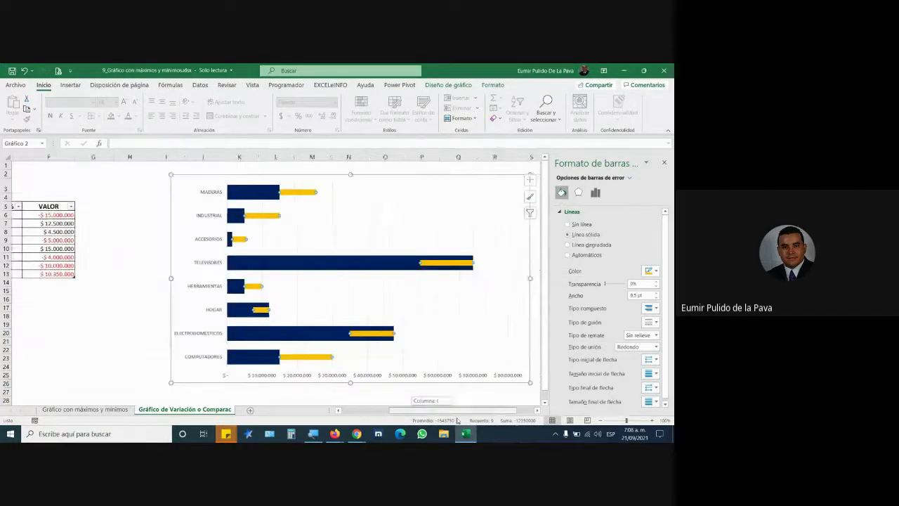
- Switch from Excel to the Google Meet call window in Chrome
click(347, 420)
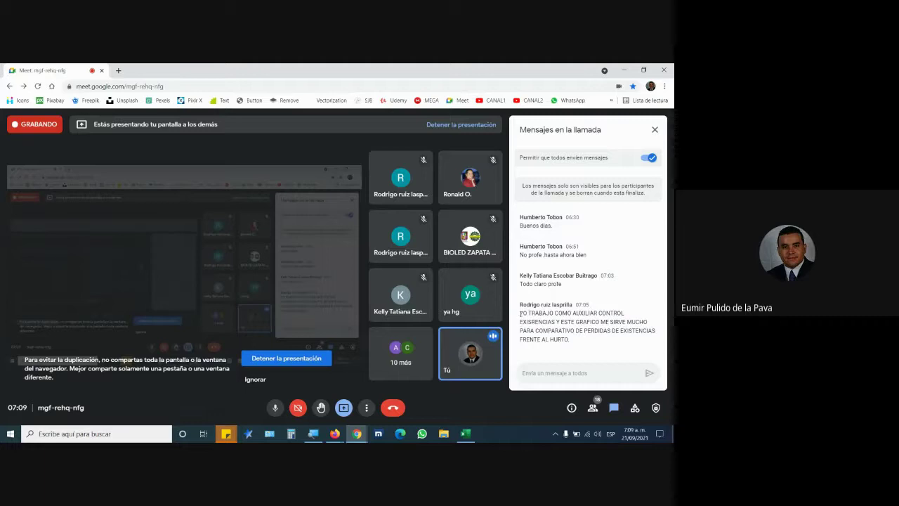
- Open the course PDF in Firefox and scroll down to section G on pivot tables
drag(519, 312, 546, 322)
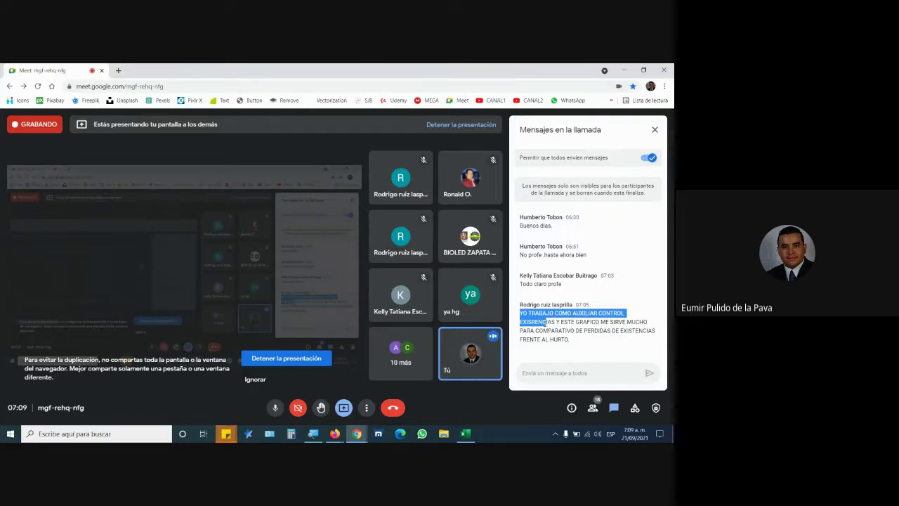
click(335, 435)
click(382, 399)
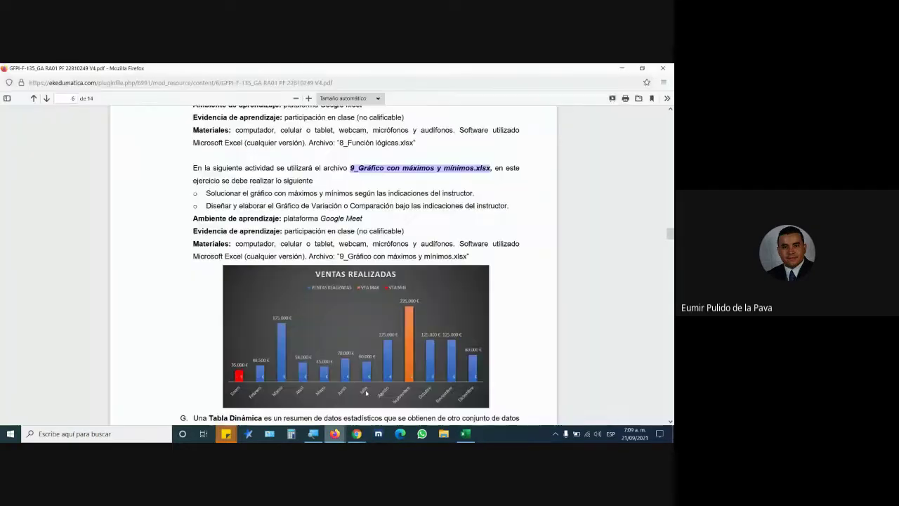
scroll(418, 318, down, 5)
scroll(419, 319, down, 1)
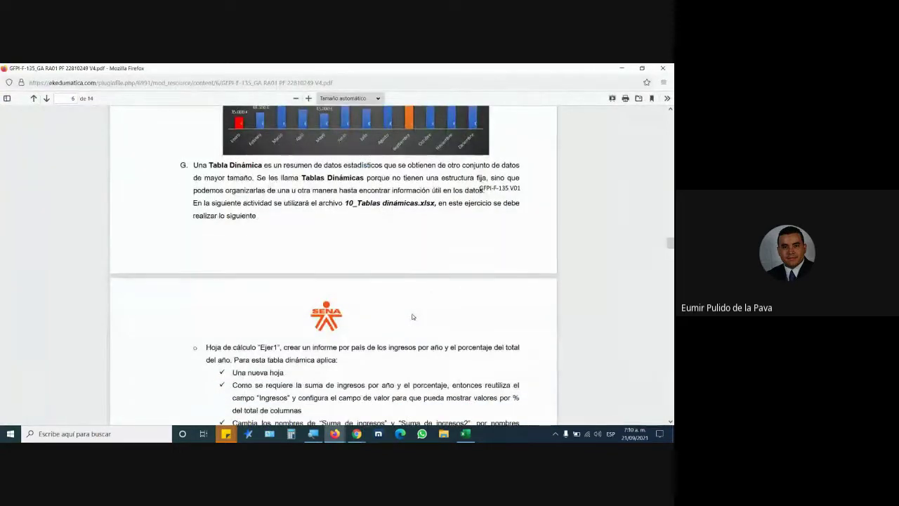
- Zoom the course PDF to 160% and scroll down into section G
triple_click(214, 164)
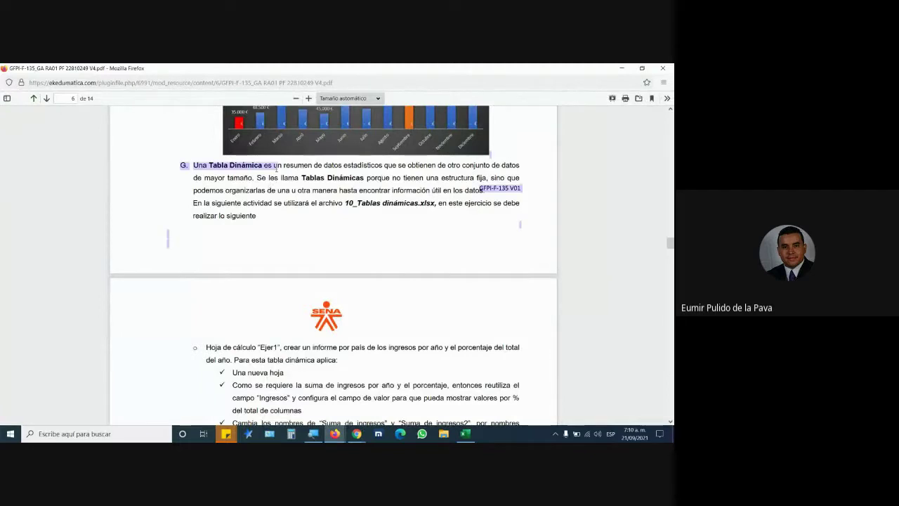
click(216, 167)
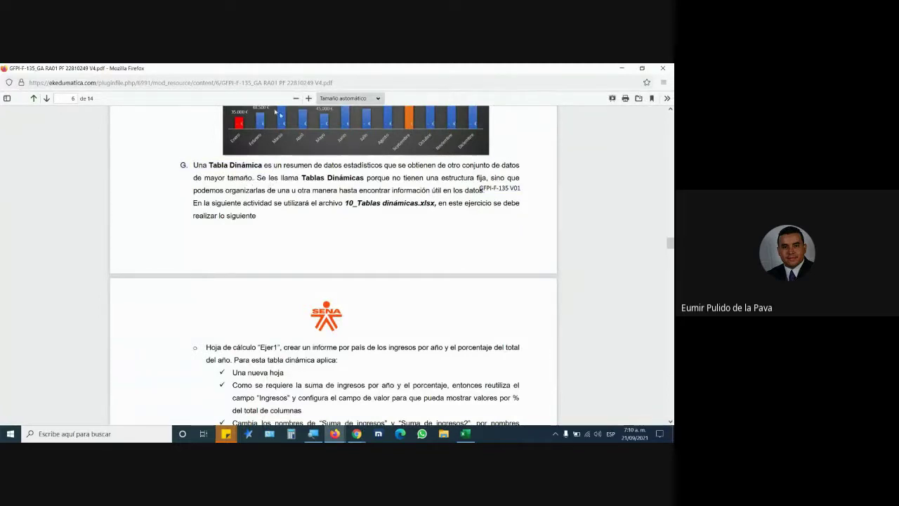
click(309, 98)
click(309, 98)
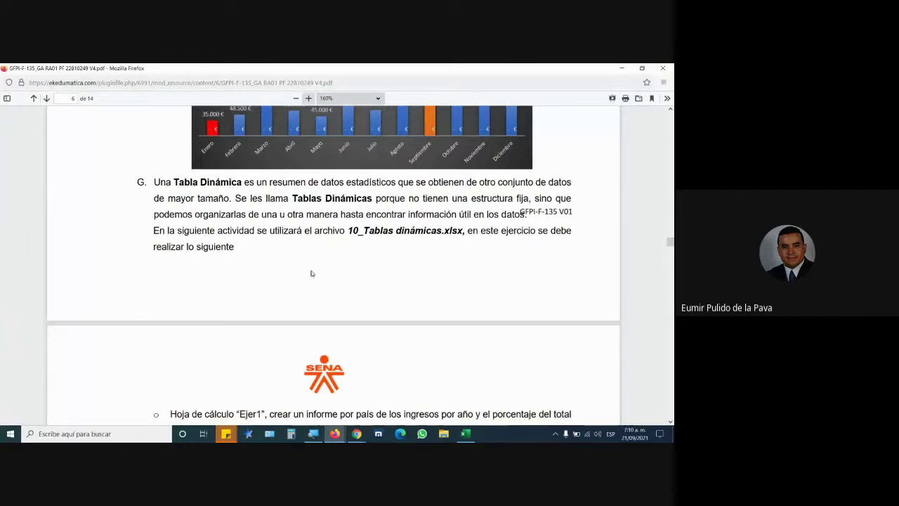
scroll(327, 262, down, 1)
scroll(328, 262, down, 2)
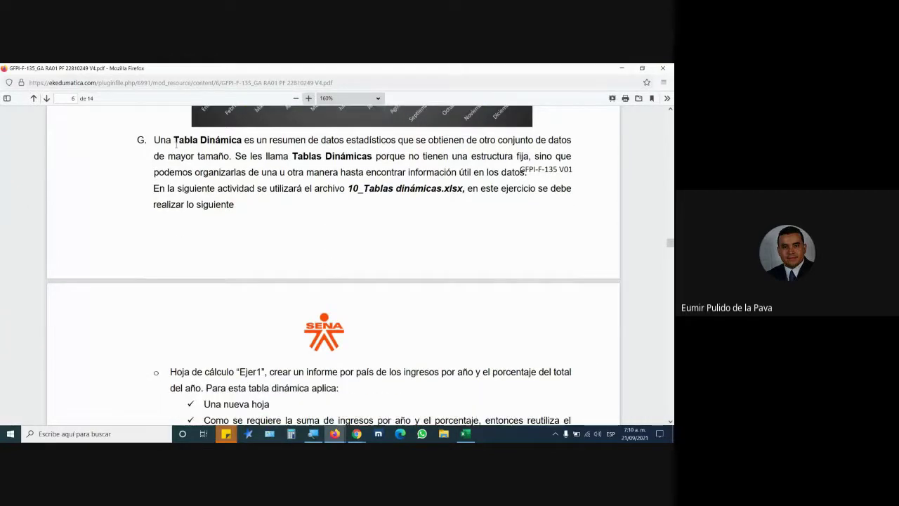
- Highlight 'Tabla Dinámica', its definition, and why pivot tables lack a fixed structure
drag(175, 139, 241, 141)
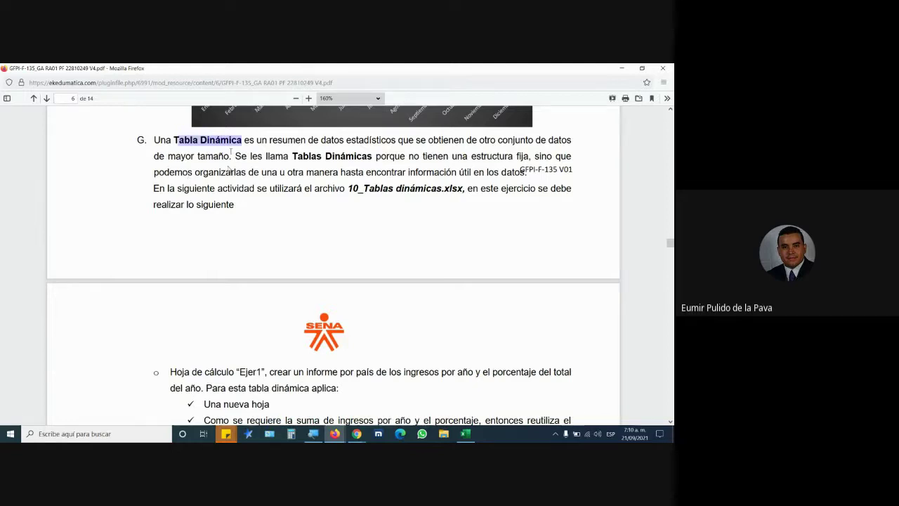
mouse_move(244, 140)
mouse_down()
mouse_move(502, 140)
mouse_move(229, 158)
mouse_up()
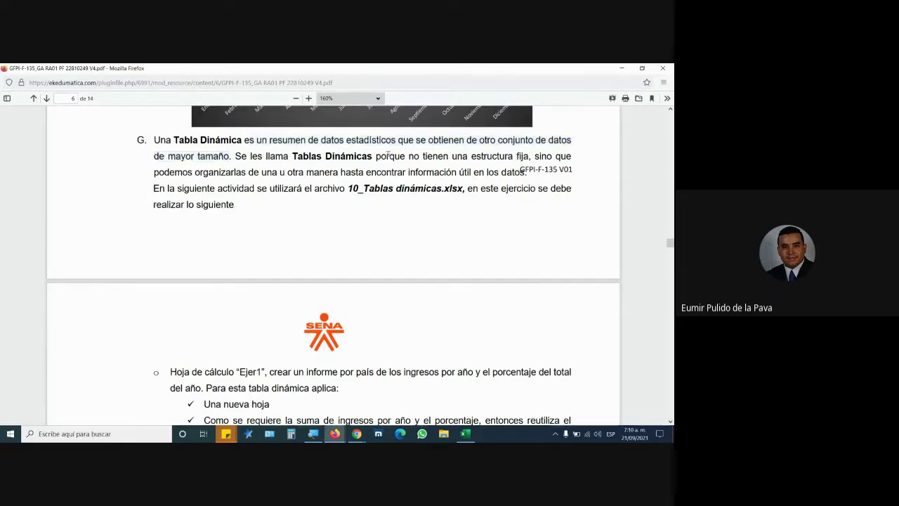
drag(385, 156, 528, 156)
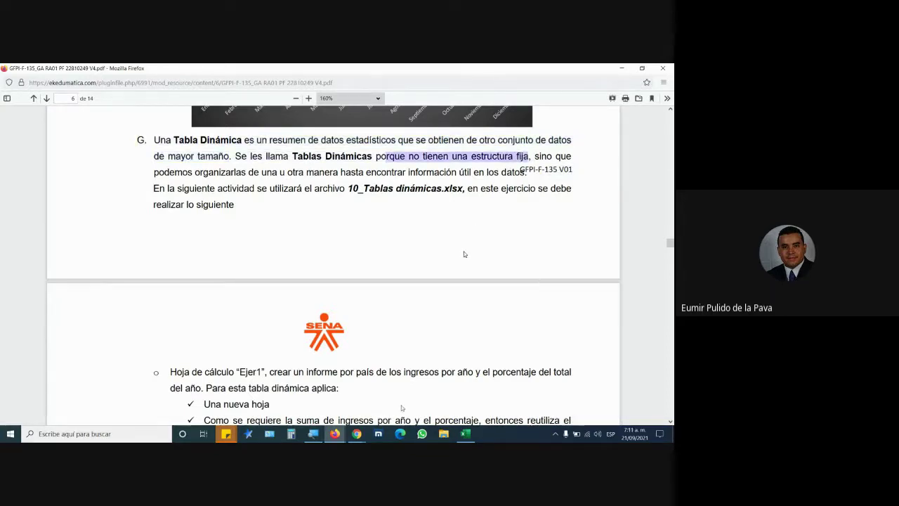
mouse_move(357, 434)
mouse_move(325, 402)
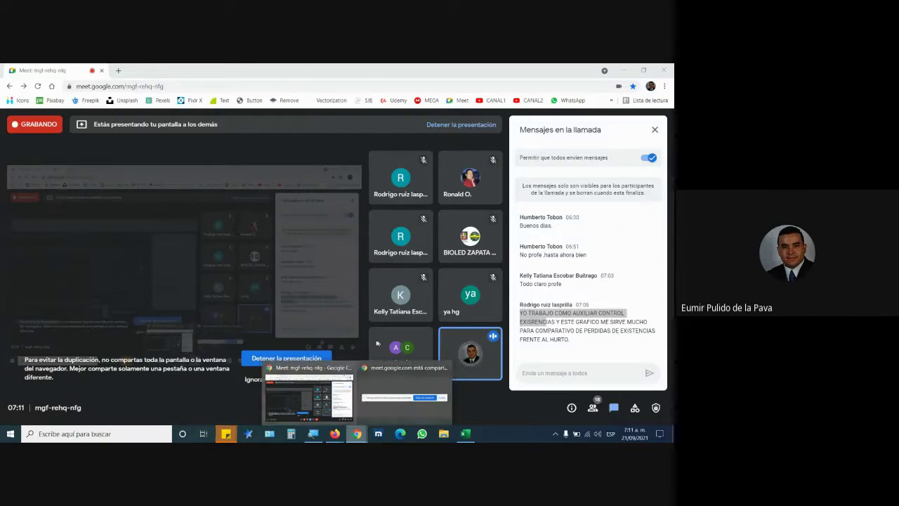
- Bring the PDF guide forward and highlight the workbook name 10_Tablas dinámicas.xlsx
key(alt+Tab)
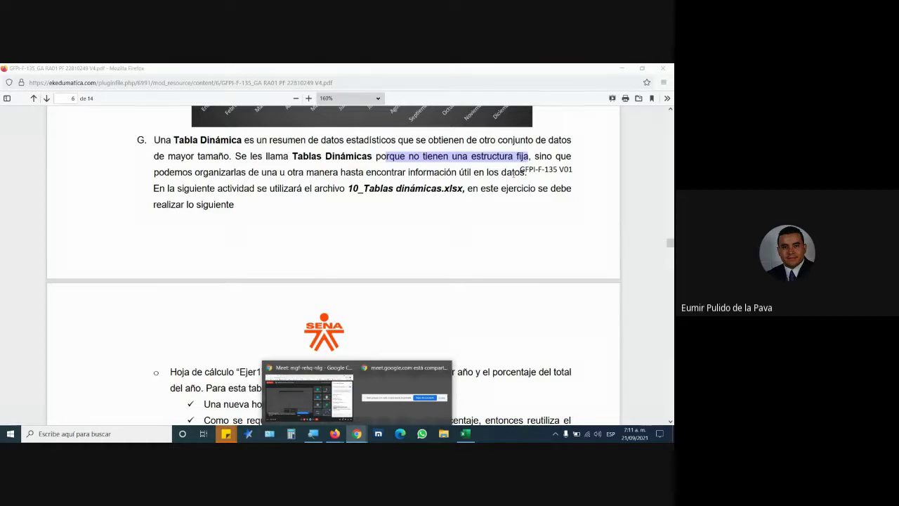
drag(348, 188, 464, 188)
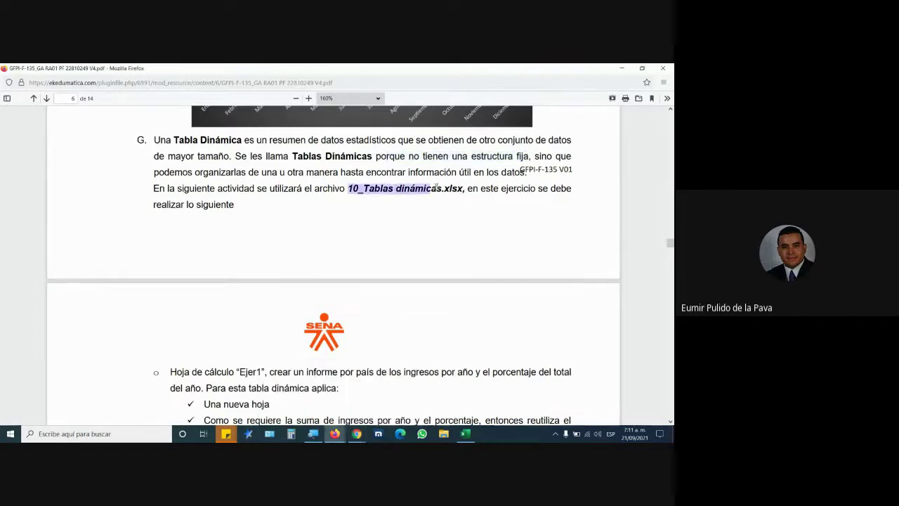
- Open 10_Tablas dinámicas.xlsx from the Moodle course folder in Excel
click(302, 402)
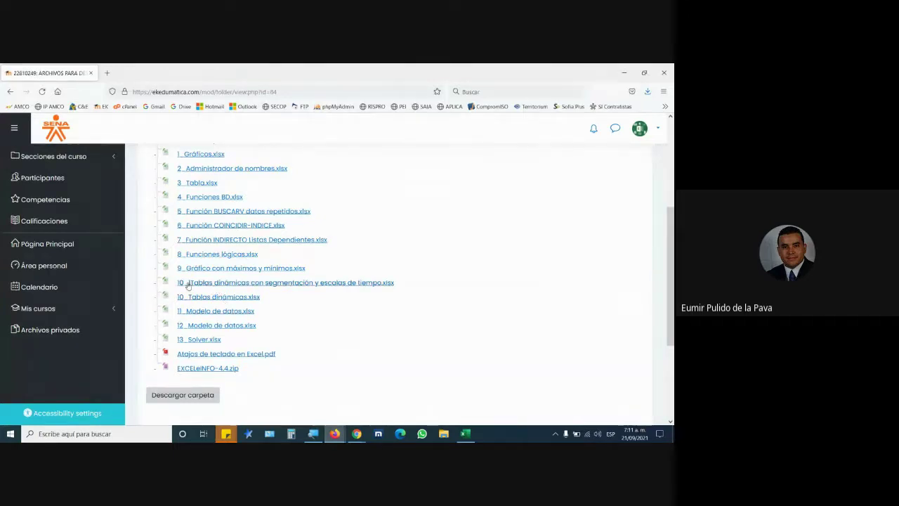
click(224, 301)
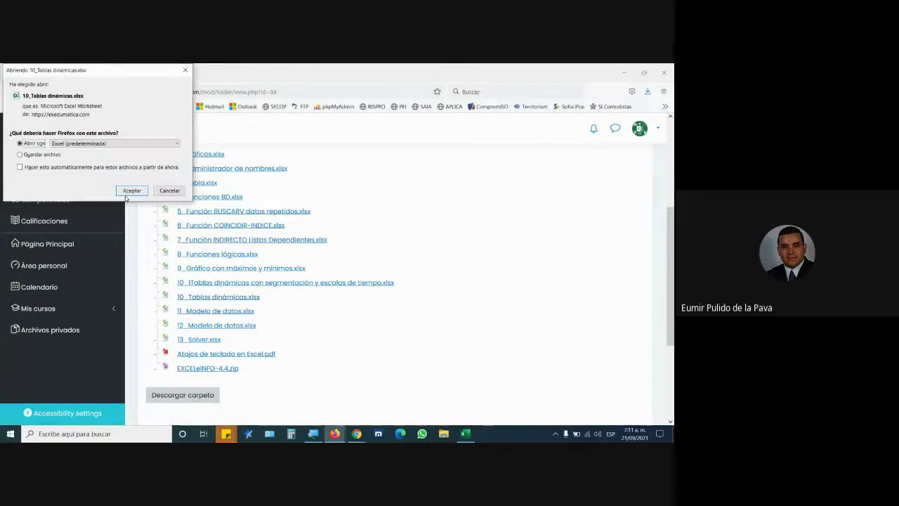
click(129, 191)
key(alt+Tab)
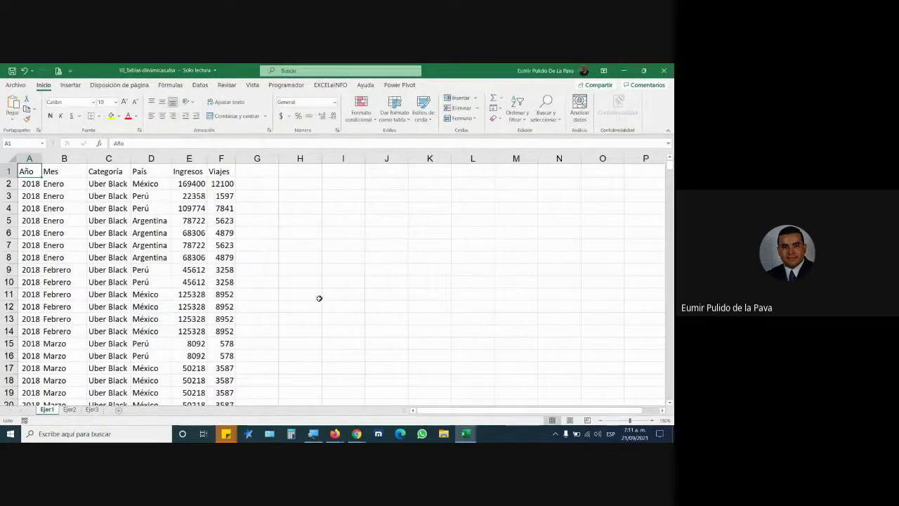
click(335, 434)
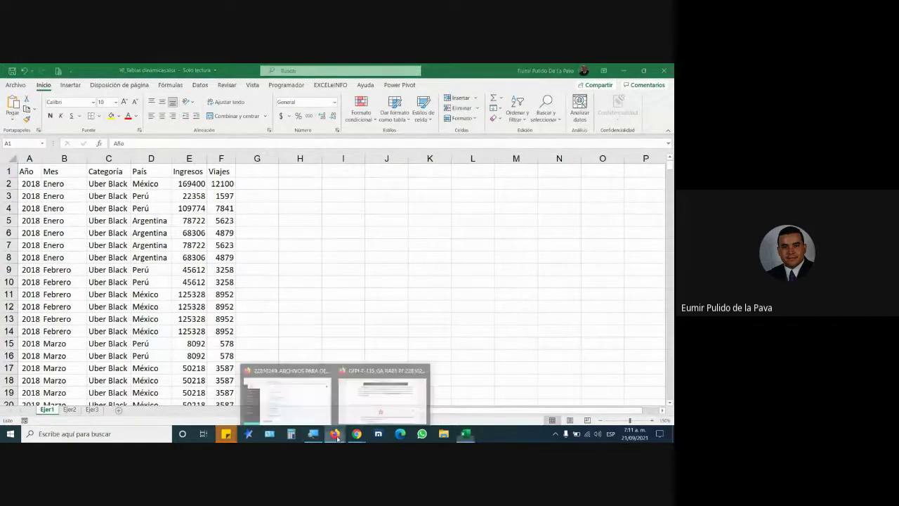
click(337, 406)
scroll(334, 306, down, 5)
scroll(333, 306, up, 1)
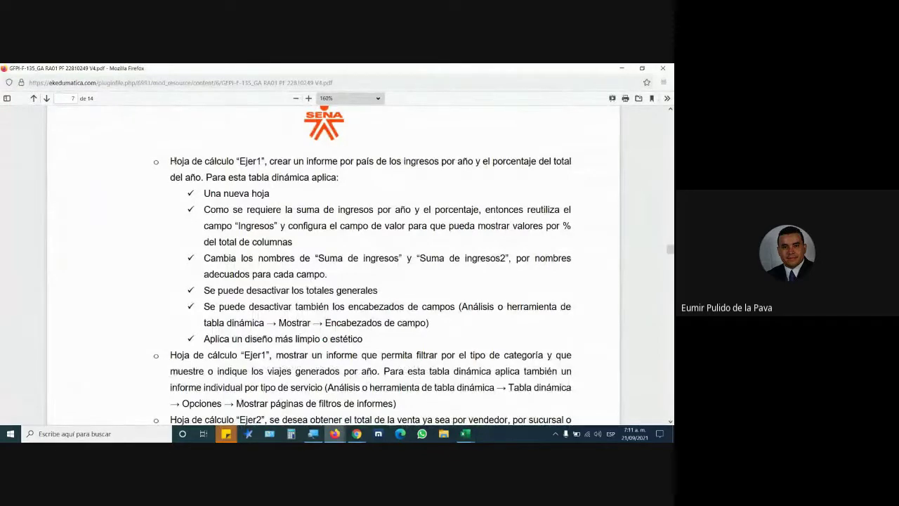
mouse_move(175, 161)
mouse_down()
mouse_move(583, 163)
mouse_move(202, 177)
mouse_move(358, 181)
mouse_up()
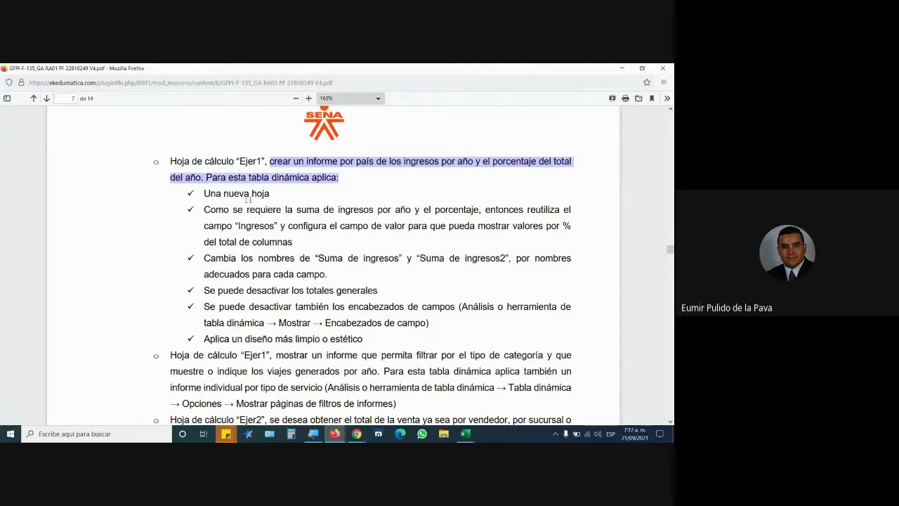
key(alt+Tab)
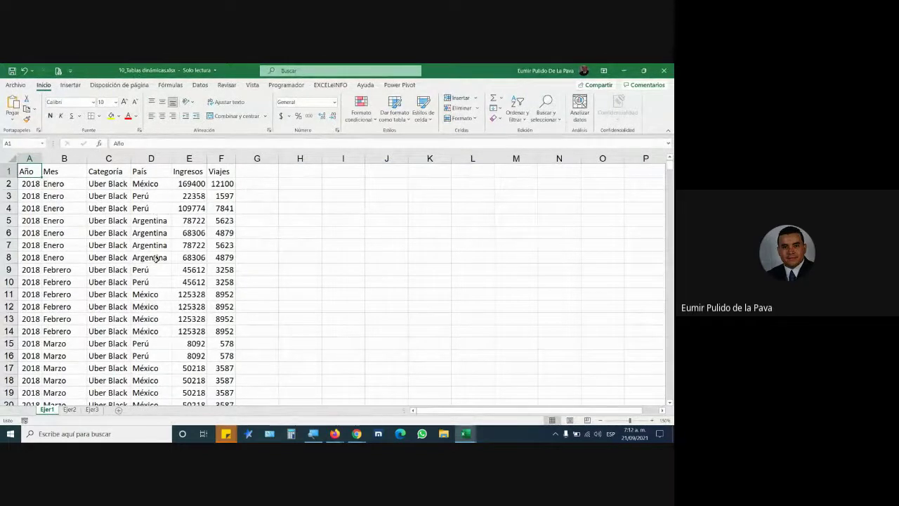
- Convert the Ejer1 data to a table with Ctrl+T and insert an empty pivot table on new sheet Hoja1
key(ctrl+t)
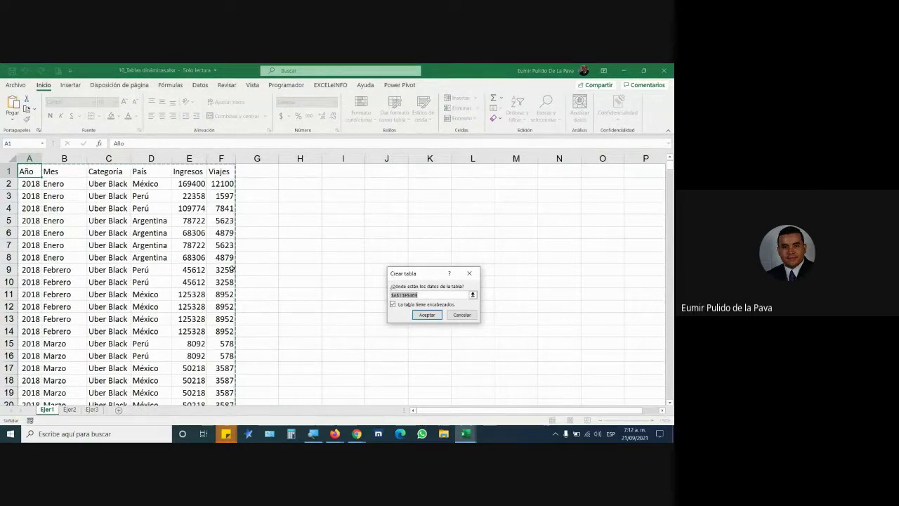
key(Return)
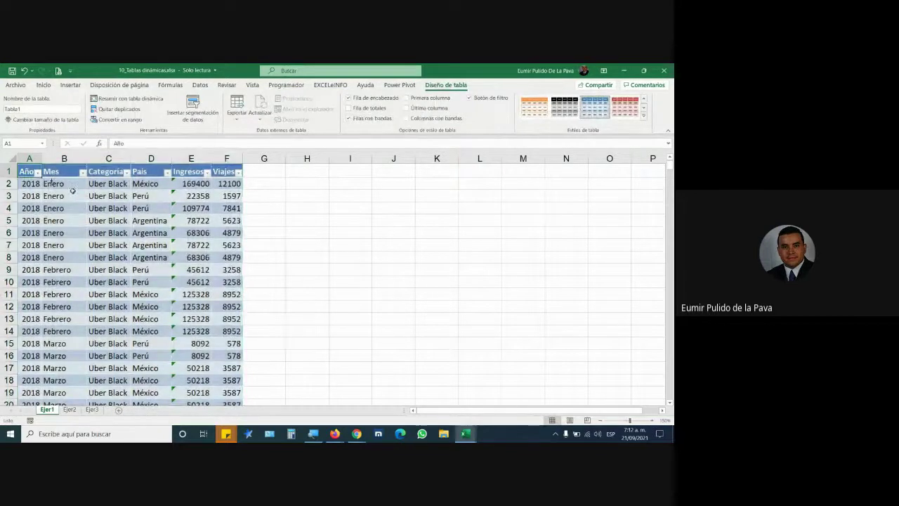
click(71, 85)
click(14, 110)
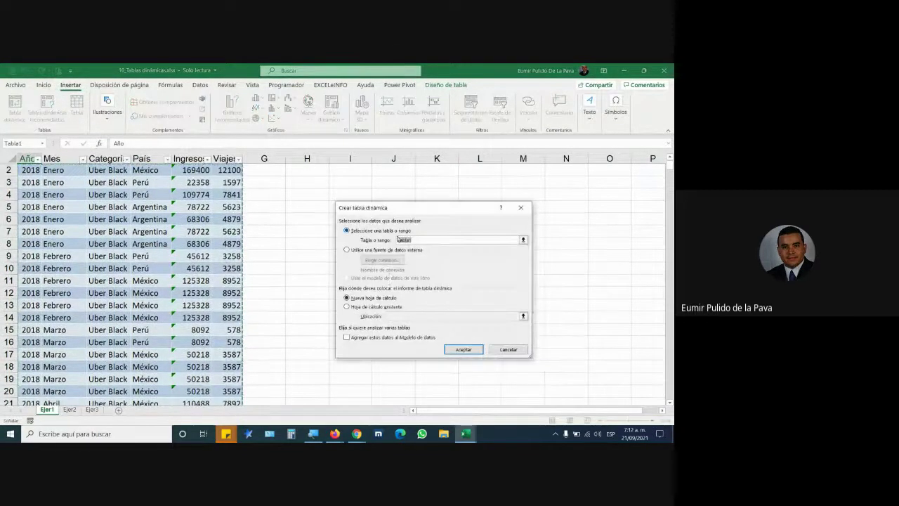
click(463, 349)
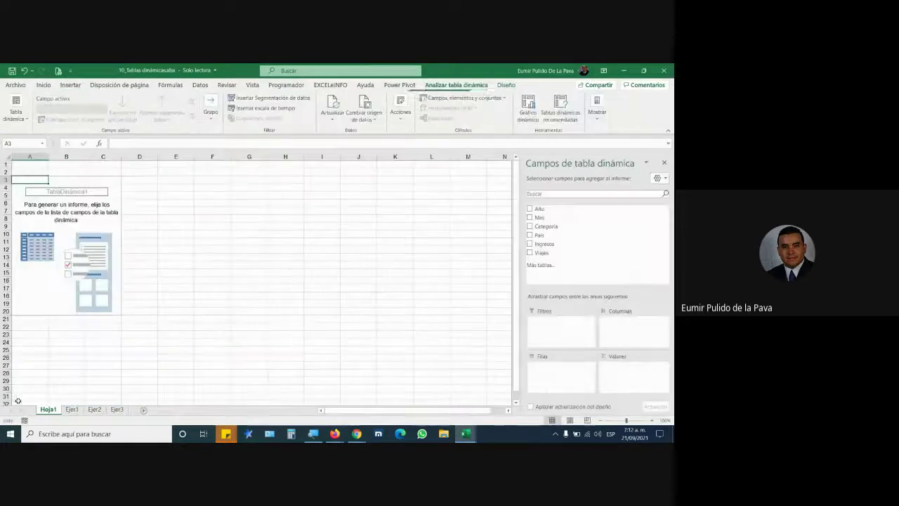
click(69, 412)
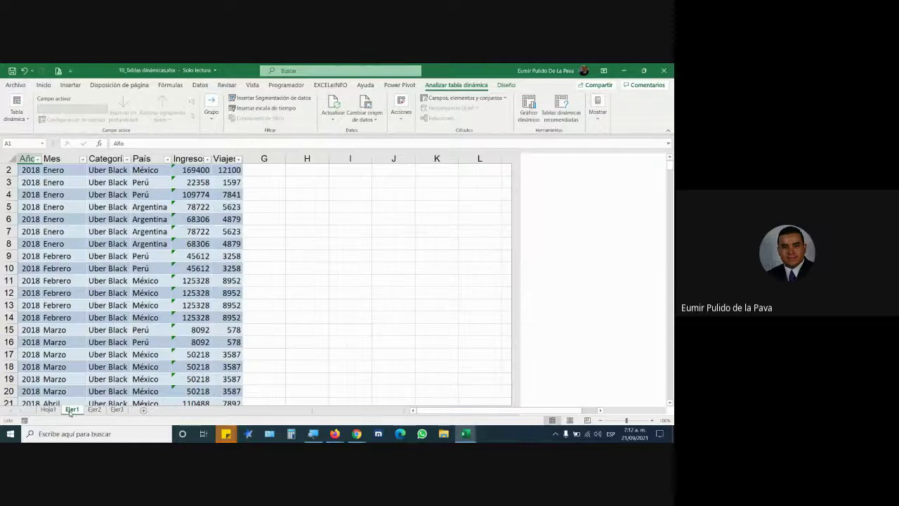
click(48, 410)
key(alt+Tab)
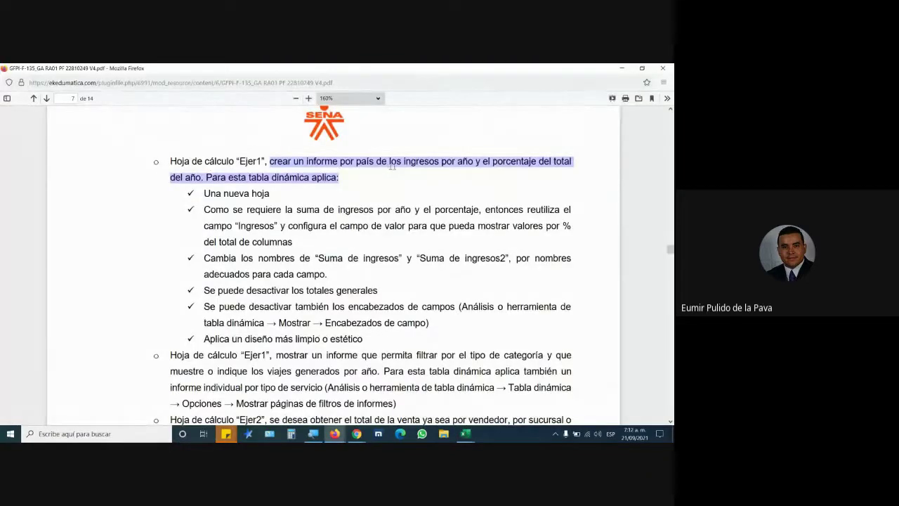
- Put País in the pivot table rows and sum Ingresos in its values
key(alt+Tab)
drag(539, 235, 562, 375)
key(alt+Tab)
key(alt+Tab)
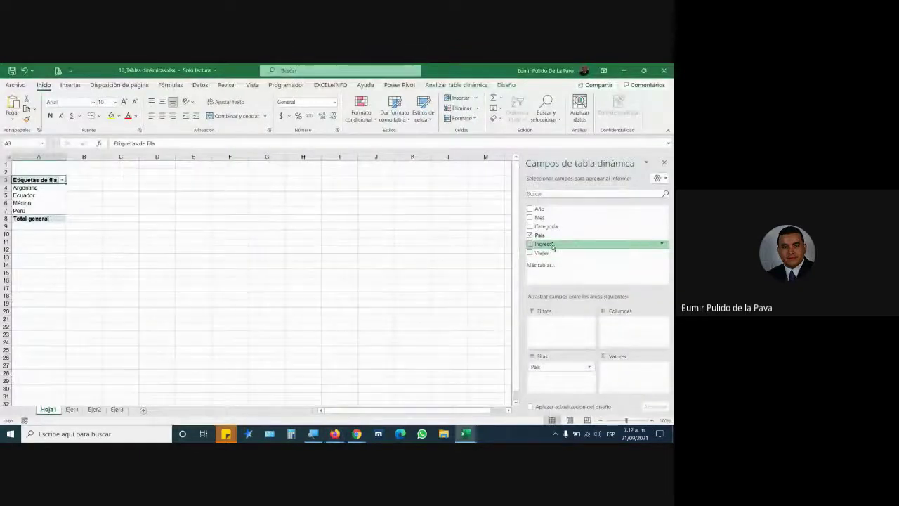
drag(553, 247, 634, 379)
key(alt+Tab)
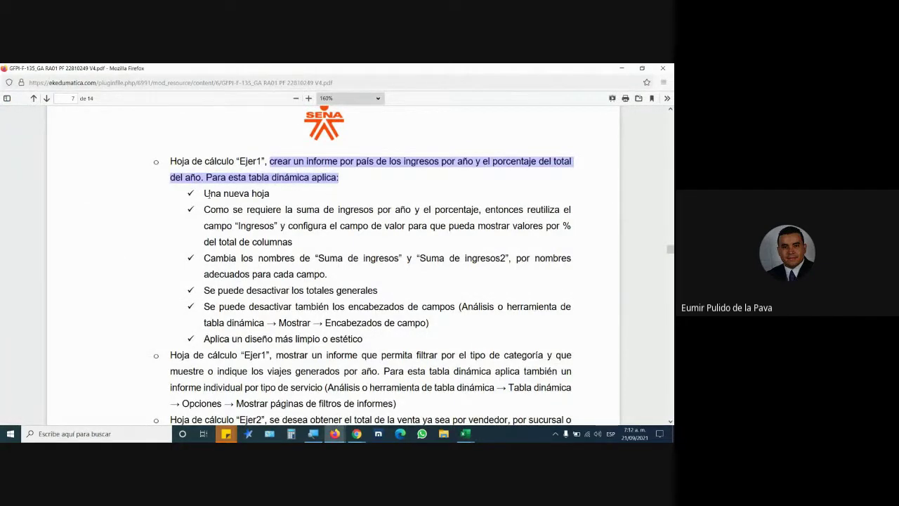
- Highlight the 'Una nueva hoja' and reusing-Ingresos instructions in the PDF
drag(206, 194, 269, 196)
key(alt+Tab)
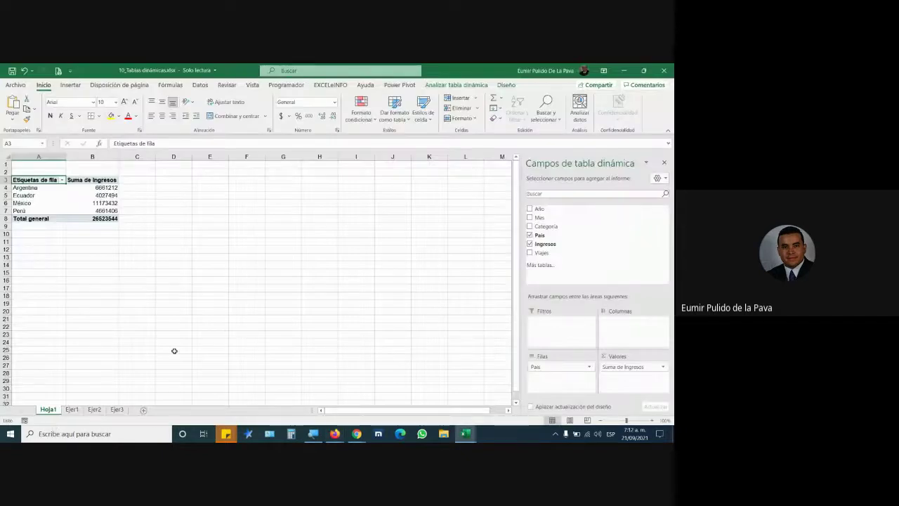
key(alt+Tab)
mouse_move(204, 209)
mouse_down()
mouse_move(570, 209)
mouse_move(370, 210)
mouse_move(200, 226)
mouse_move(275, 227)
mouse_up()
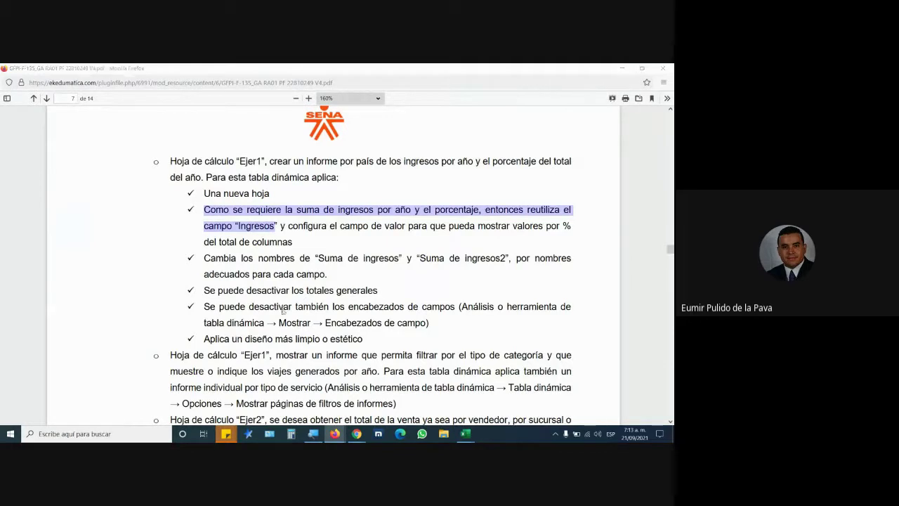
key(alt+Tab)
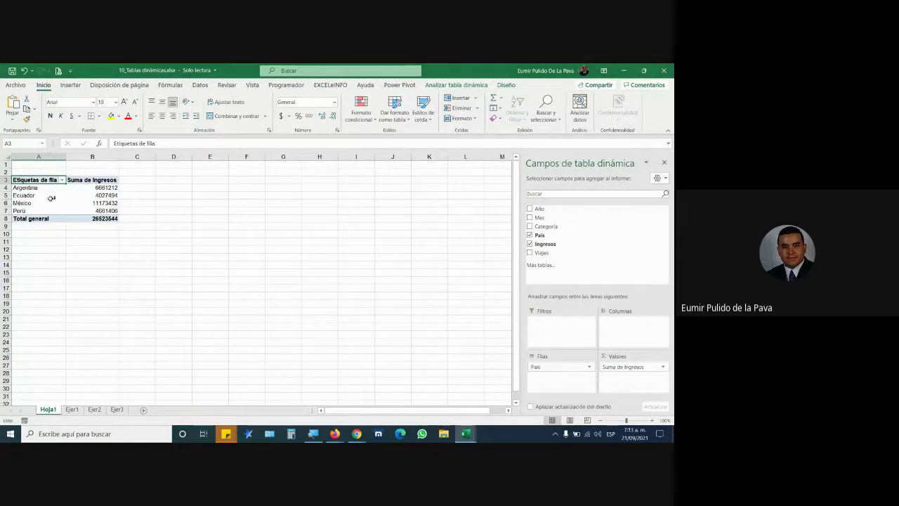
- Zoom the sheet to 150% and select the countries' income totals in column B
drag(36, 188, 28, 210)
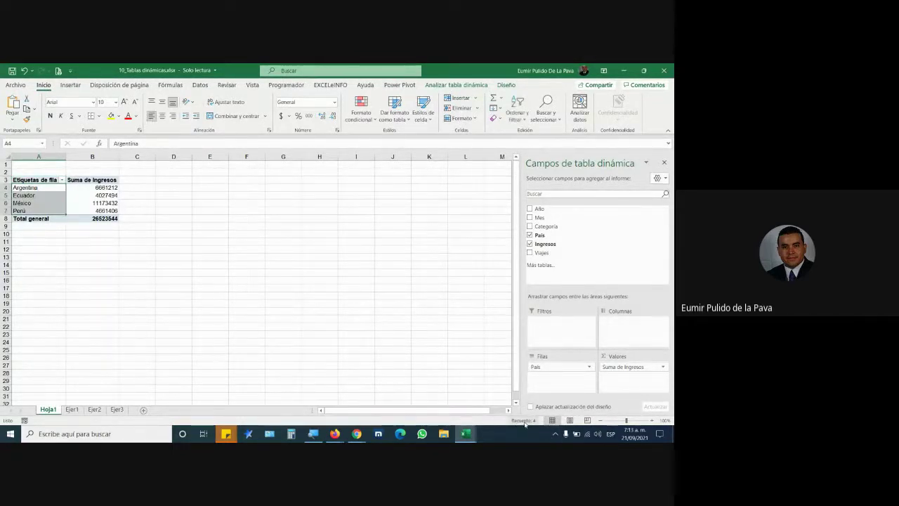
click(651, 420)
click(651, 420)
click(652, 420)
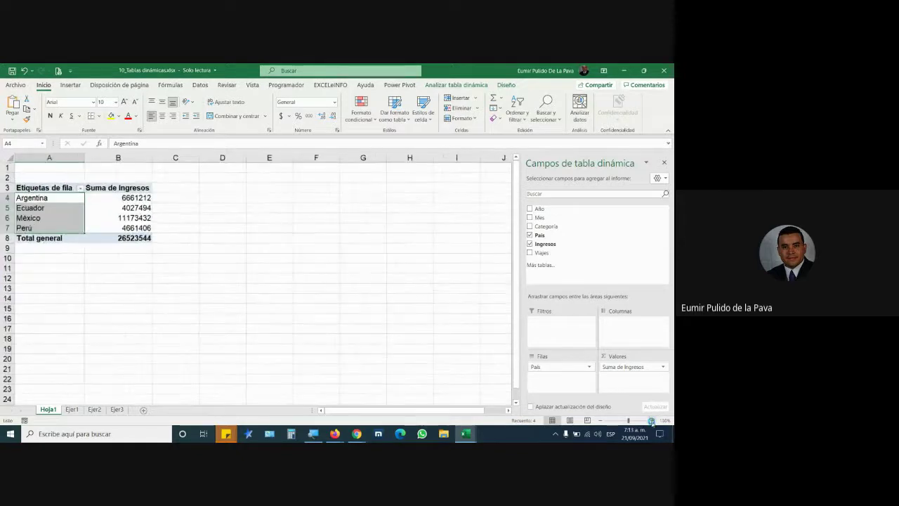
click(652, 420)
click(651, 420)
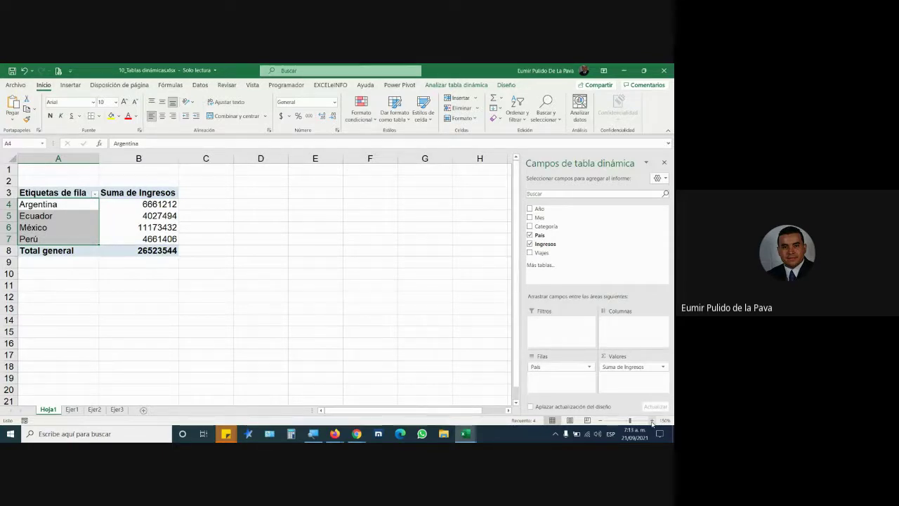
click(33, 227)
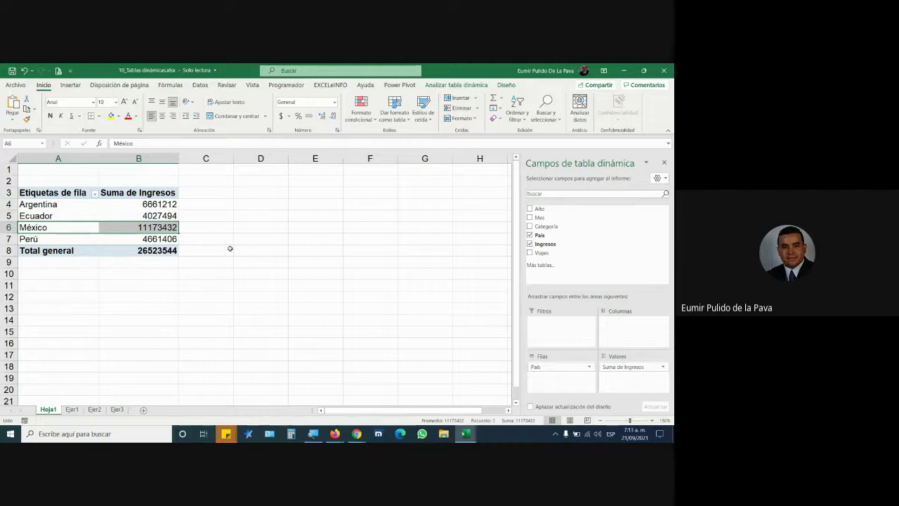
click(124, 203)
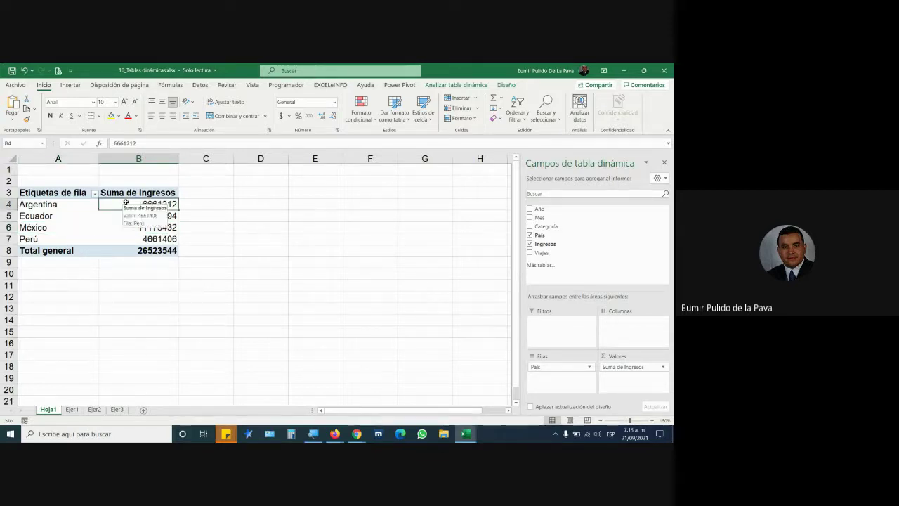
click(115, 241)
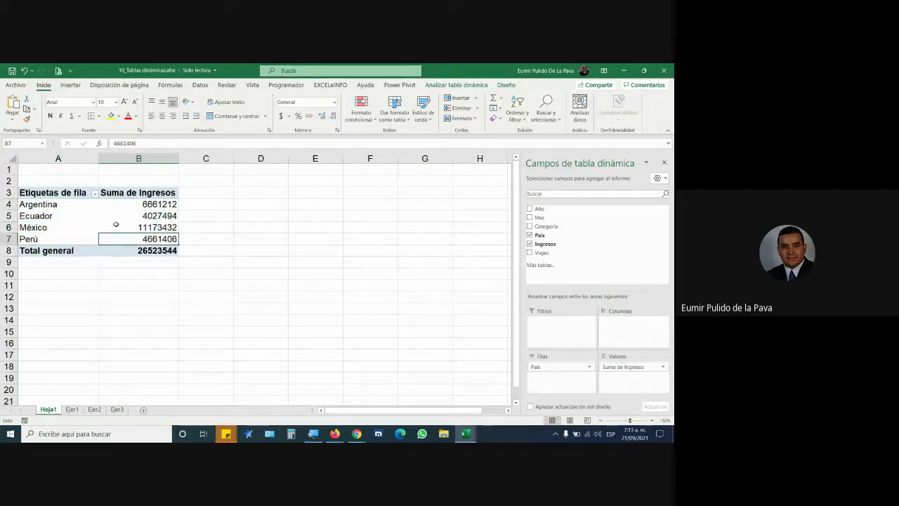
click(120, 223)
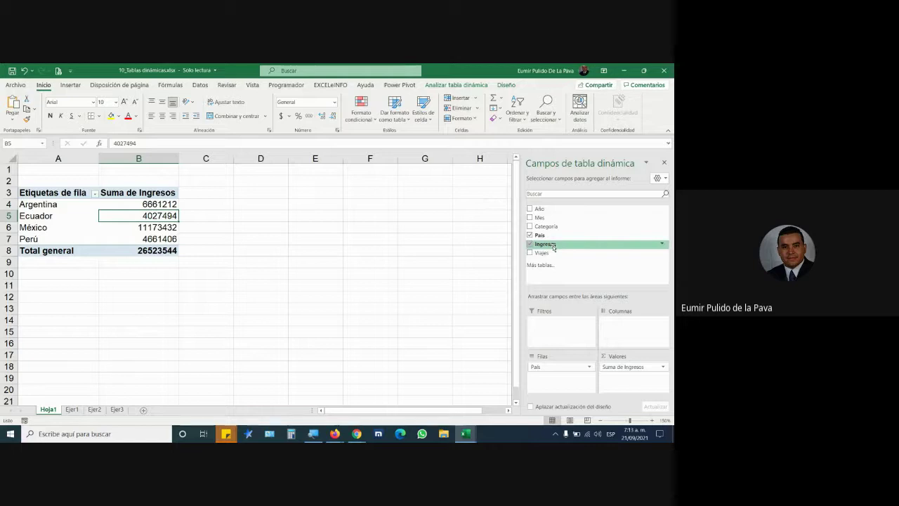
- Highlight the PDF instruction about reusing the Ingresos field
key(alt+Tab)
click(523, 210)
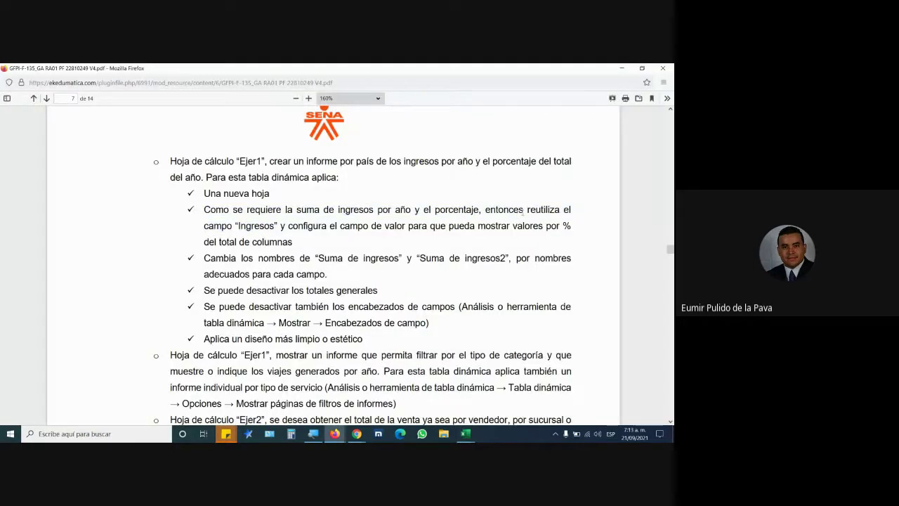
drag(484, 209, 280, 225)
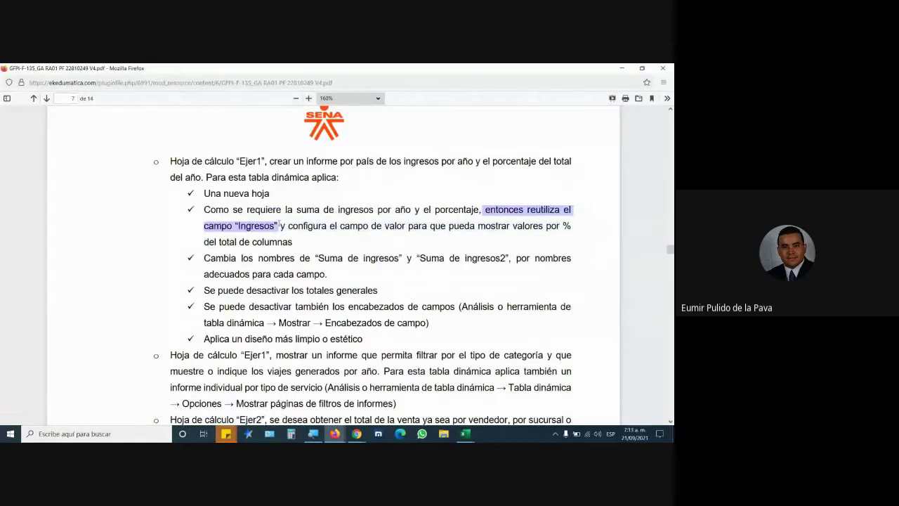
- Drag Ingresos into the pivot table Values a second time as Suma de Ingresos2
key(alt+Tab)
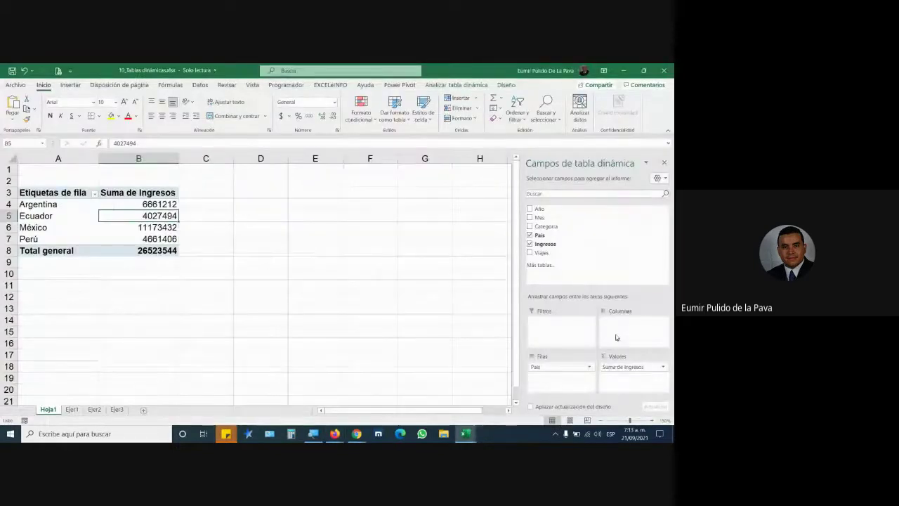
drag(551, 247, 558, 254)
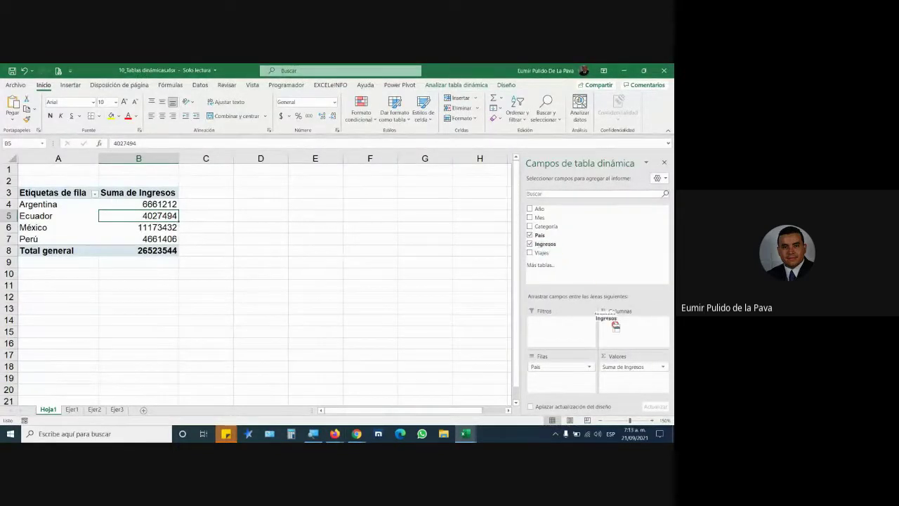
drag(558, 255, 621, 389)
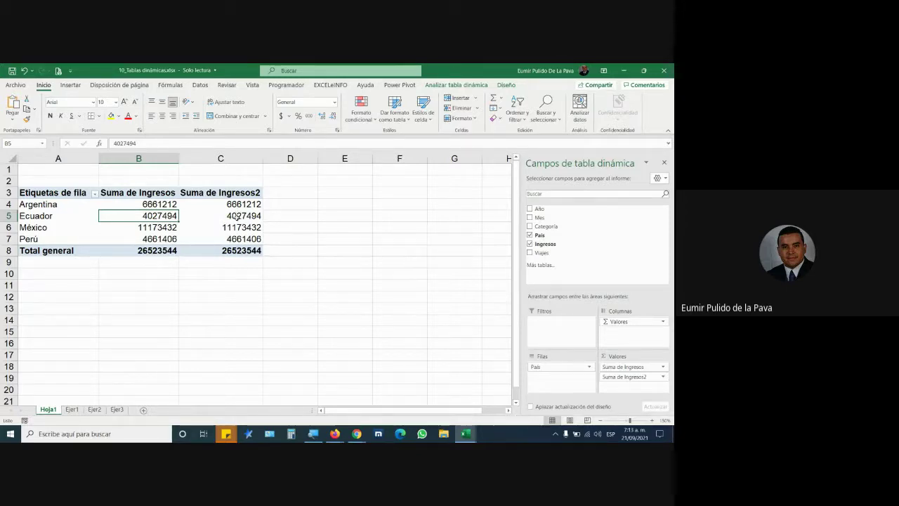
mouse_move(238, 217)
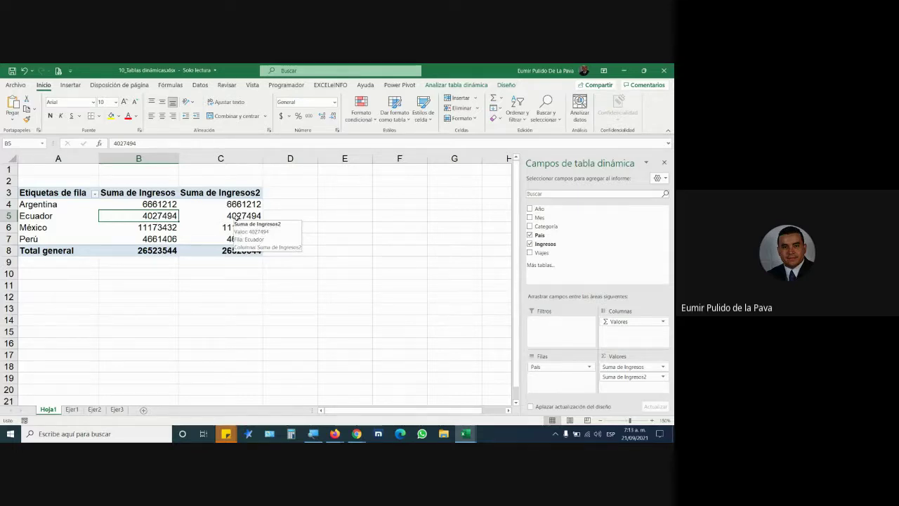
- Select the matching income figures and totals in columns B and C, and open the Suma de Ingresos2 field menu
click(155, 252)
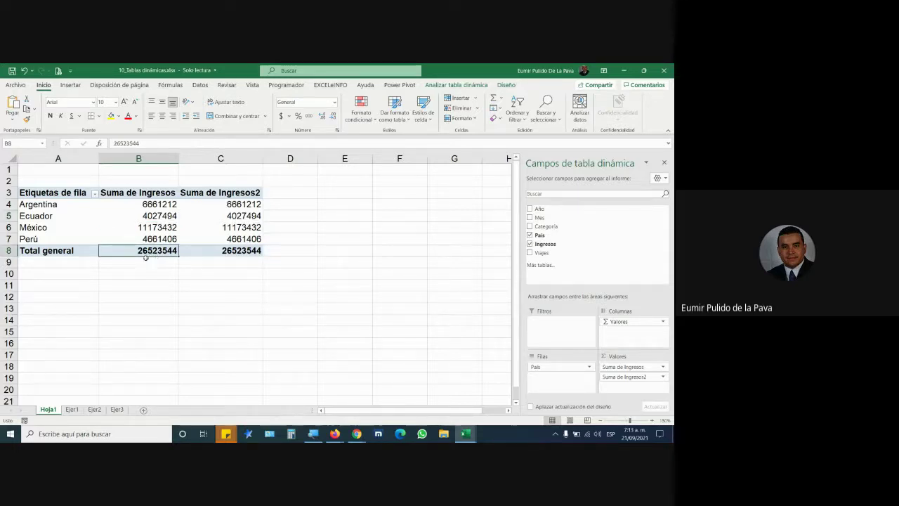
drag(150, 205, 152, 238)
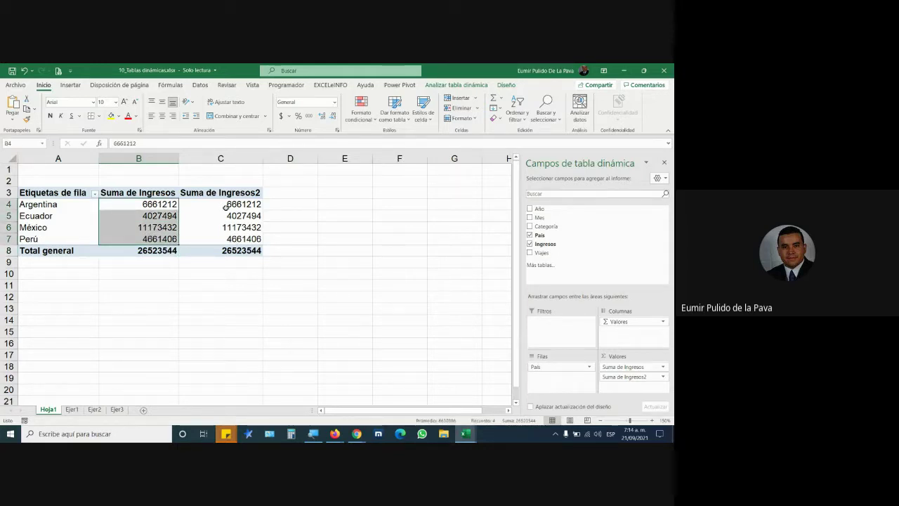
drag(225, 206, 232, 239)
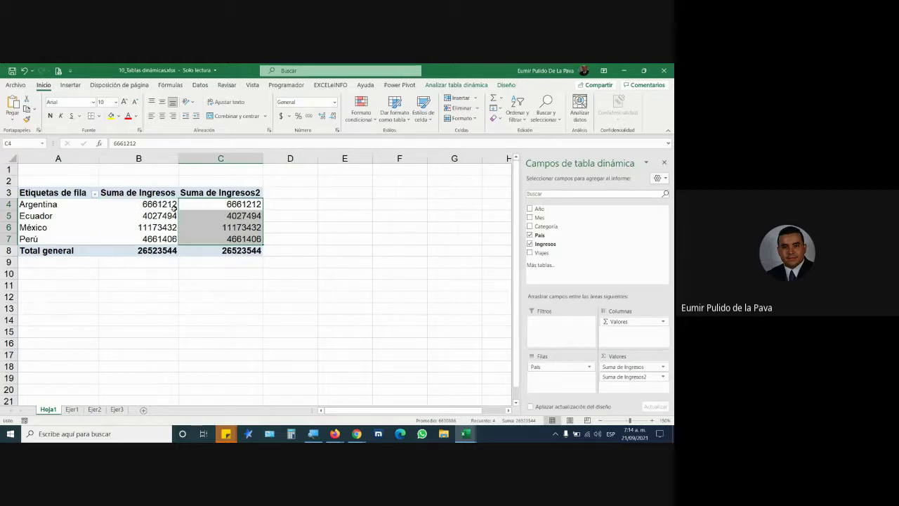
click(253, 253)
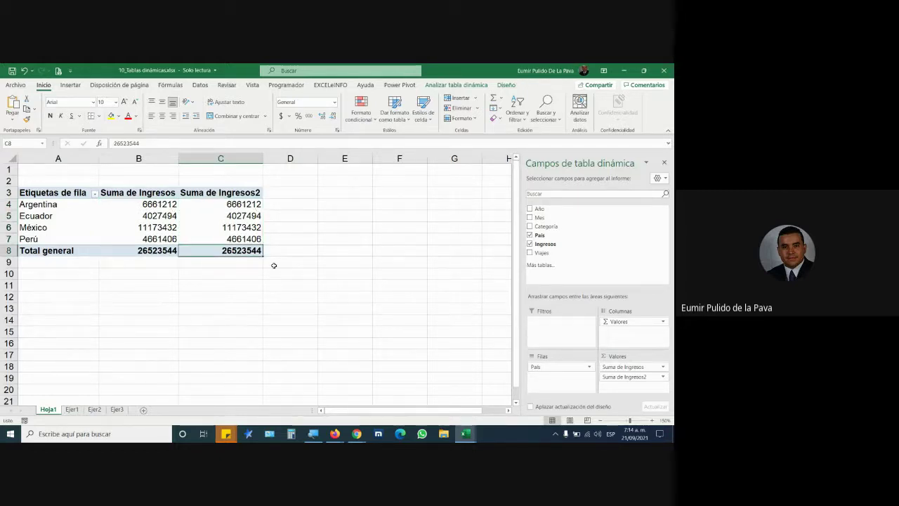
click(663, 377)
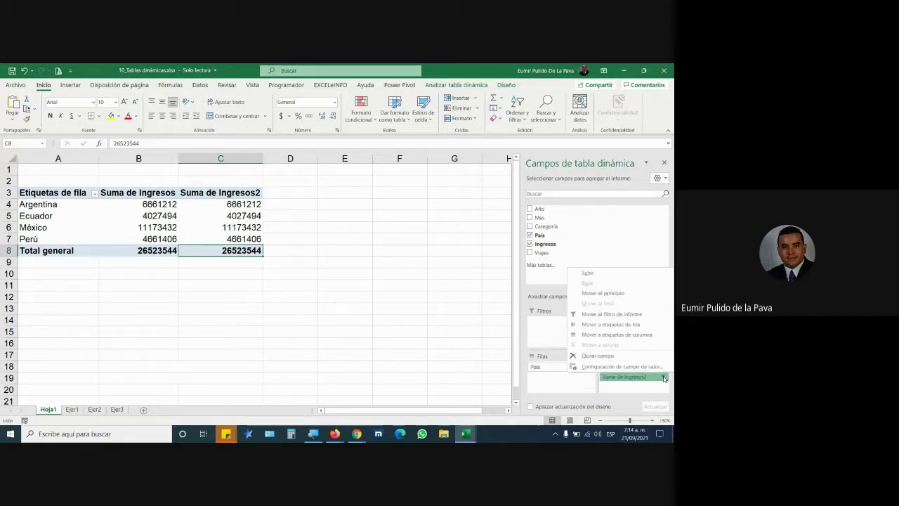
key(super+plus)
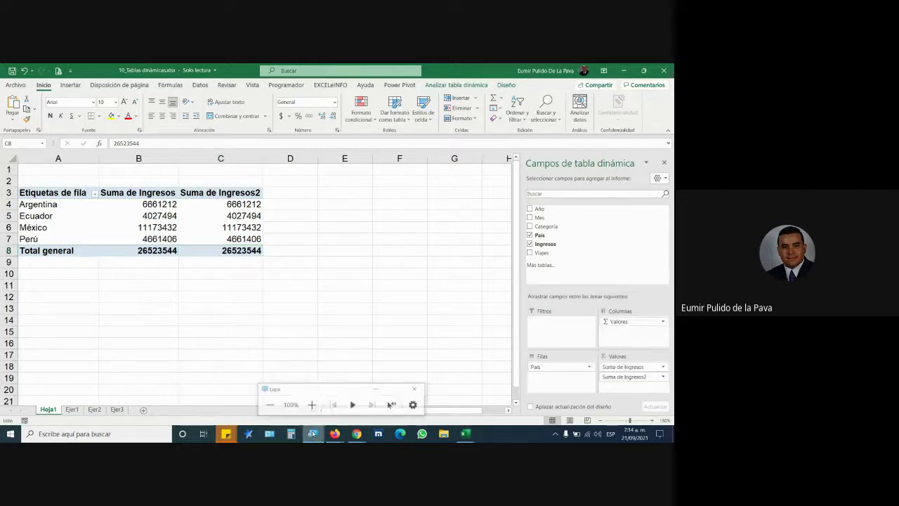
- Show Suma de Ingresos2 as % of Column Total: 25,11%, 15,18%, 42,13%, 17,57%
click(312, 404)
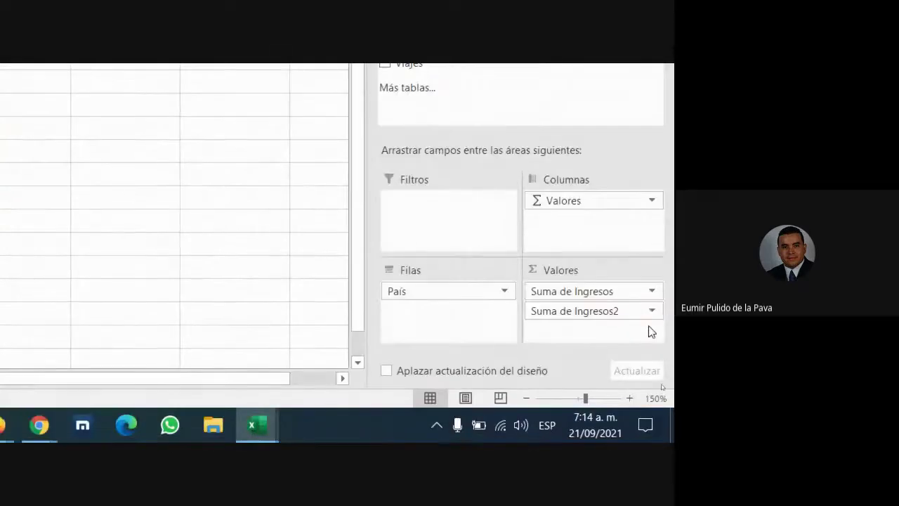
click(651, 310)
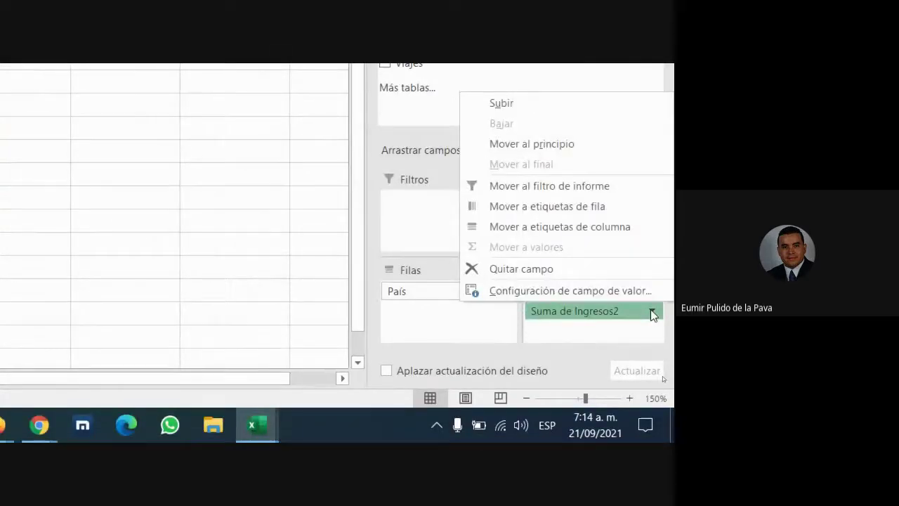
click(567, 291)
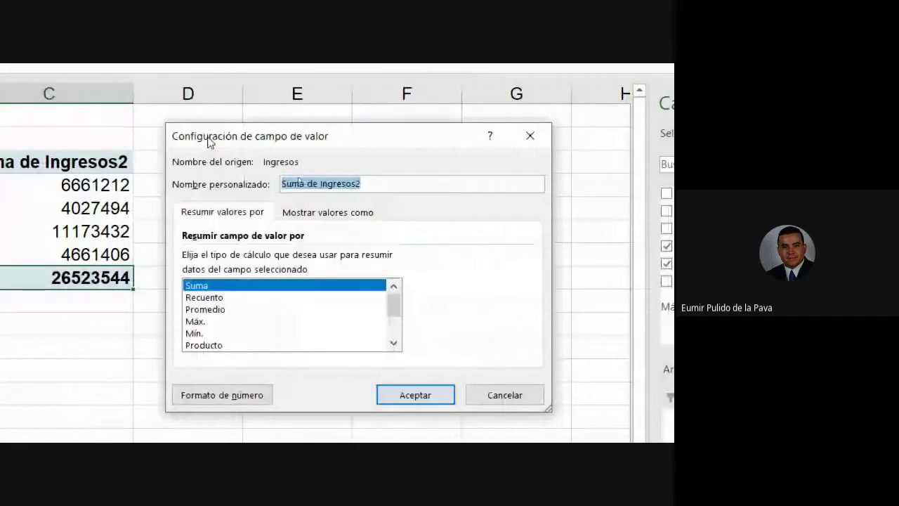
click(278, 190)
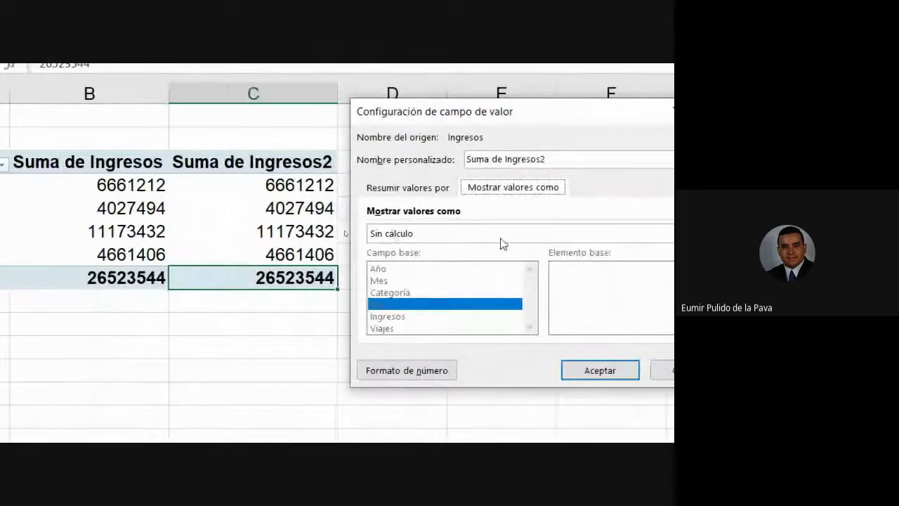
click(501, 238)
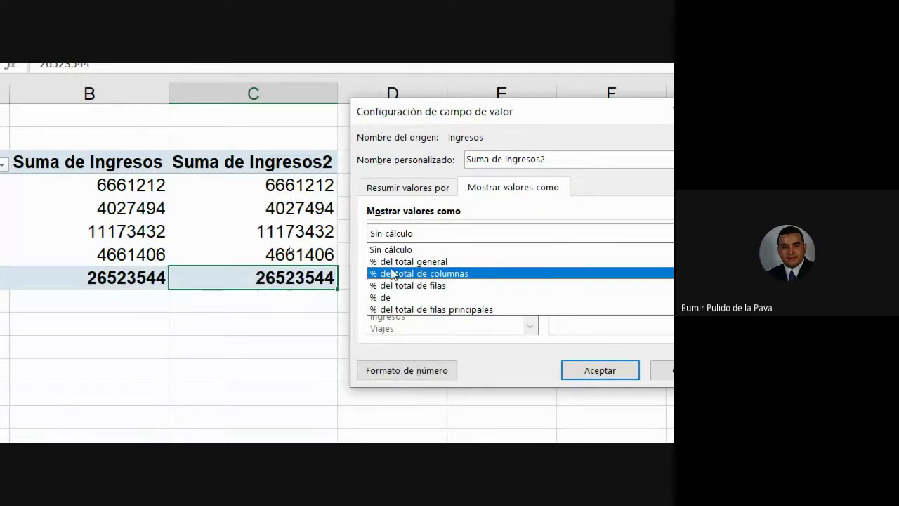
click(393, 274)
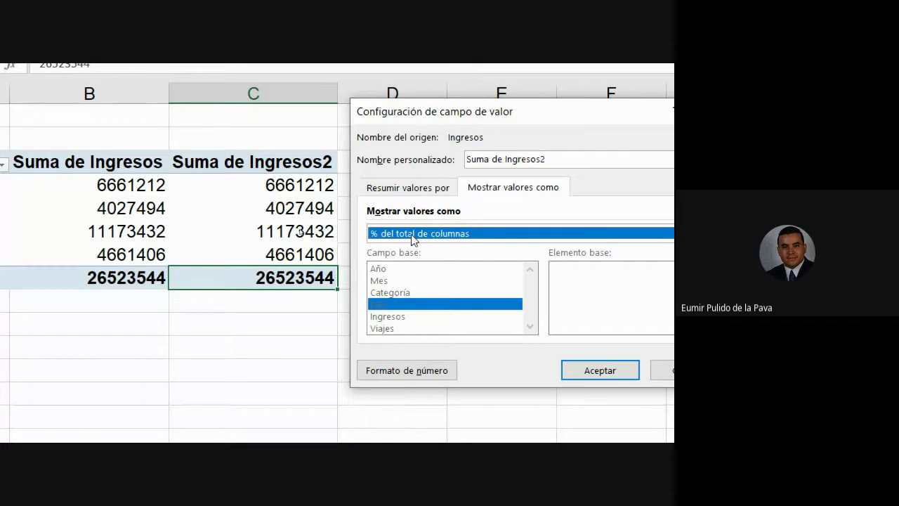
click(591, 383)
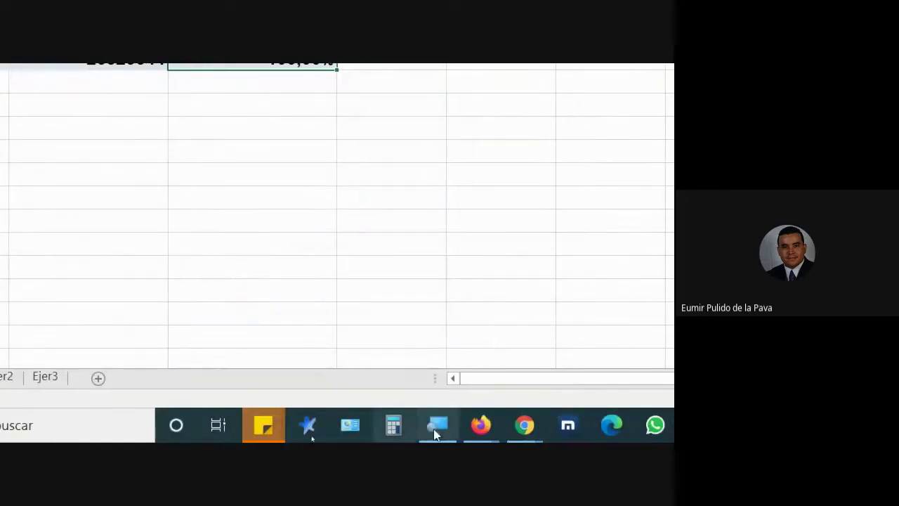
click(437, 425)
click(344, 362)
click(428, 381)
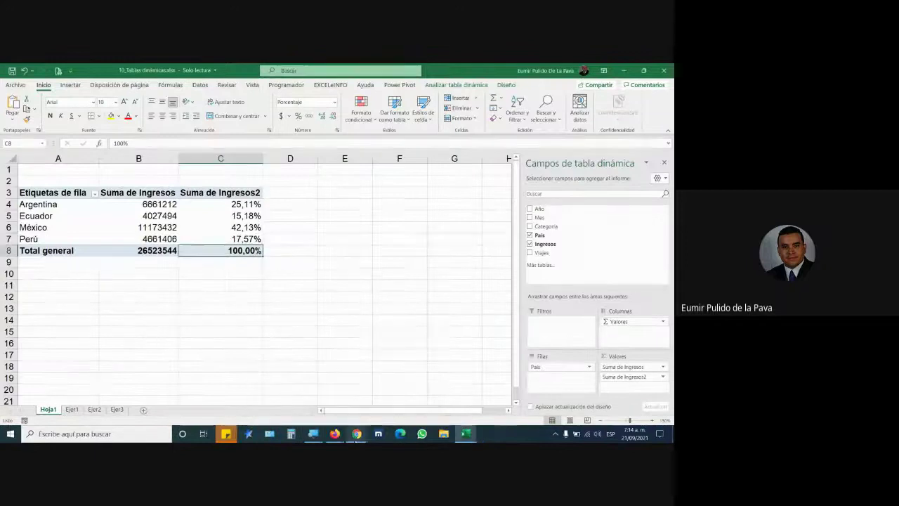
mouse_move(356, 433)
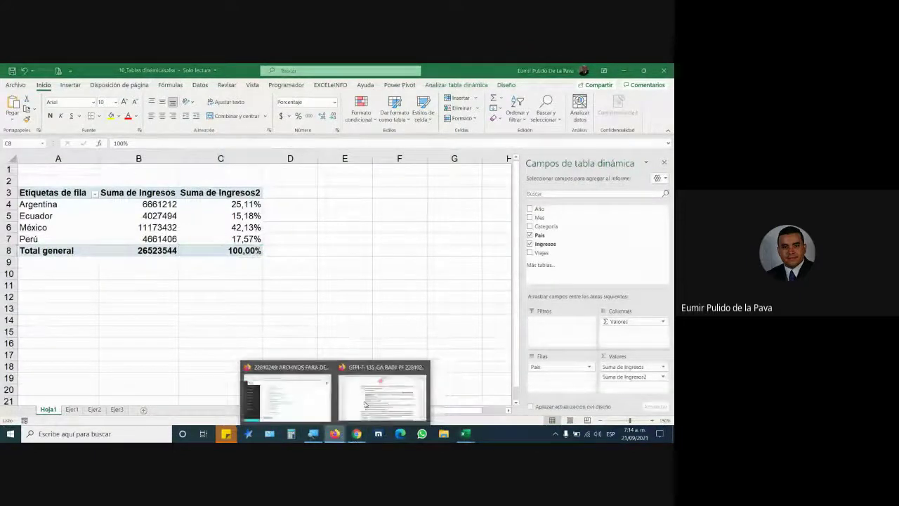
click(367, 395)
drag(204, 259, 258, 258)
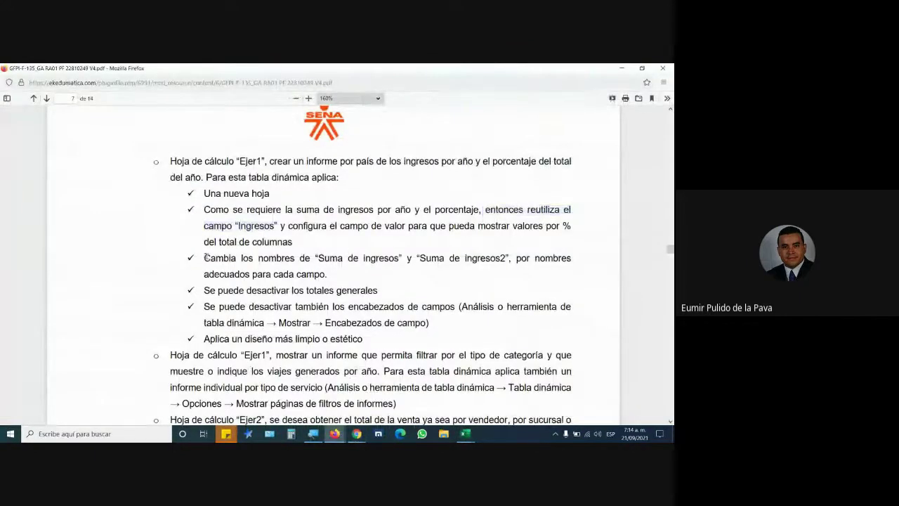
drag(319, 268, 407, 259)
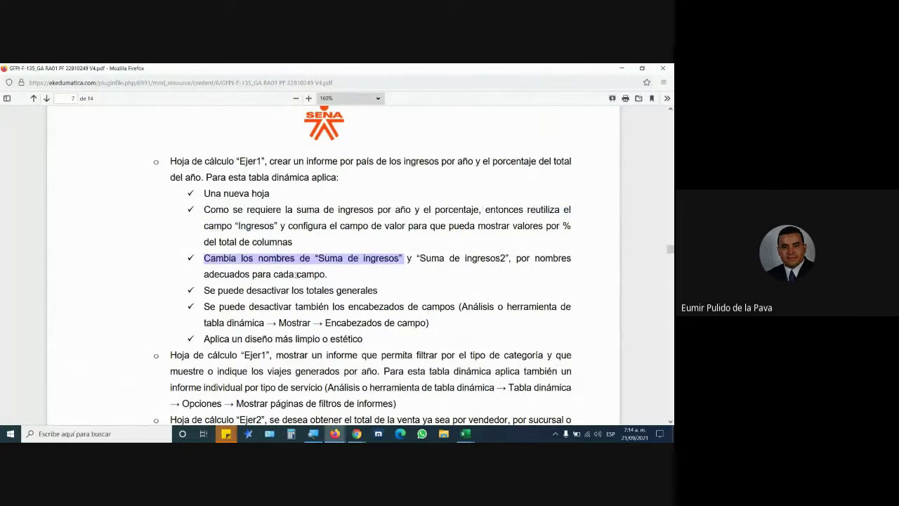
key(alt+Tab)
click(195, 197)
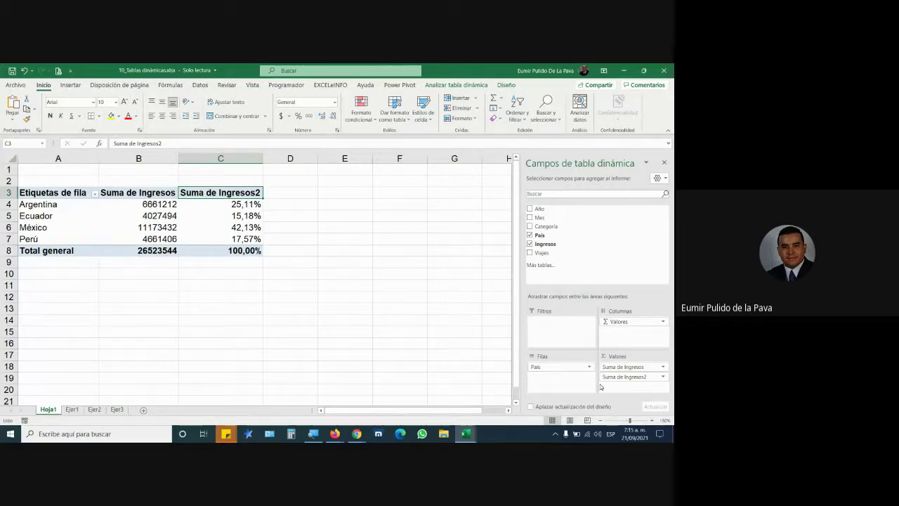
- Rename the Suma de Ingresos value field to TOTAL VENTAS
click(663, 366)
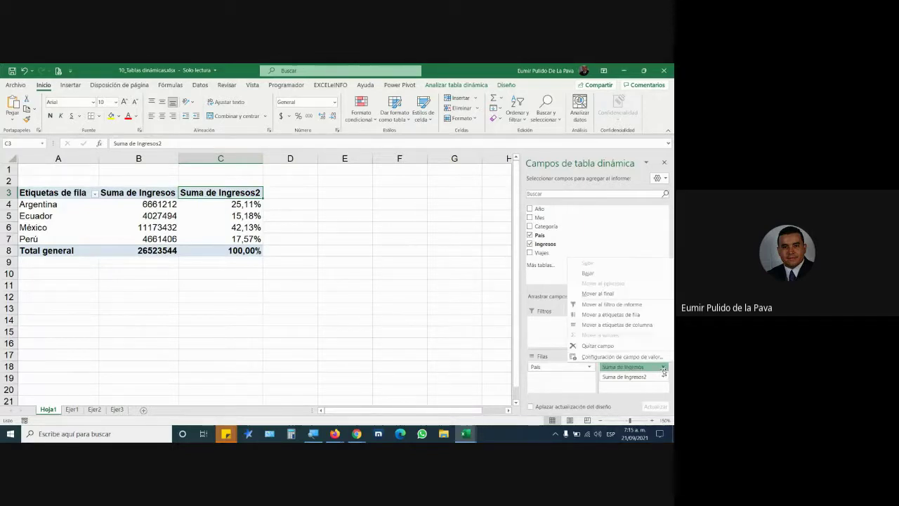
click(618, 356)
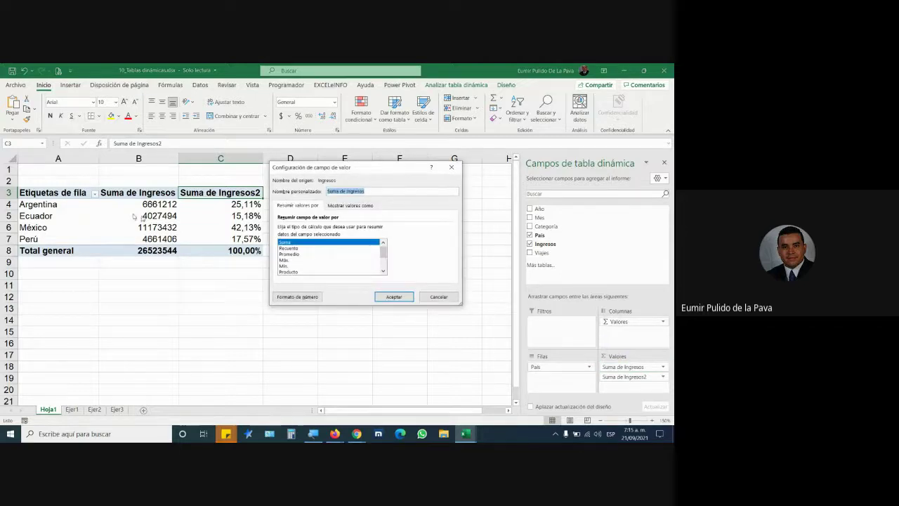
text(total)
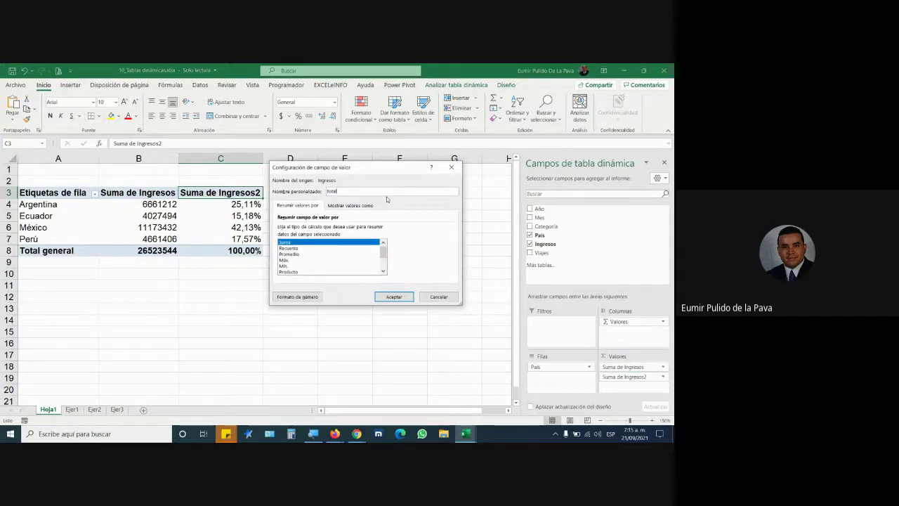
key(BackSpace)
key(BackSpace)
key(BackSpace)
text(TO)
text(TAL VENTAS)
key(Return)
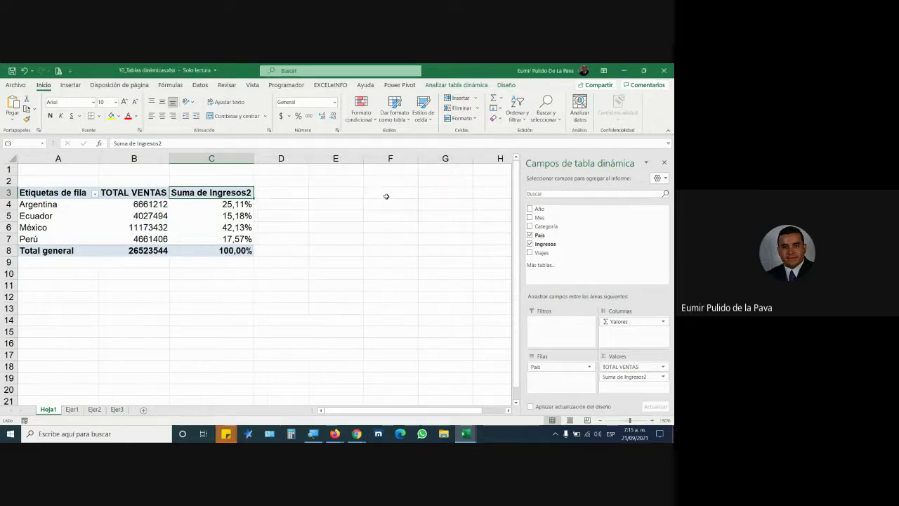
- Rename the Suma de Ingresos2 value field to % GENERAL
click(663, 380)
click(625, 372)
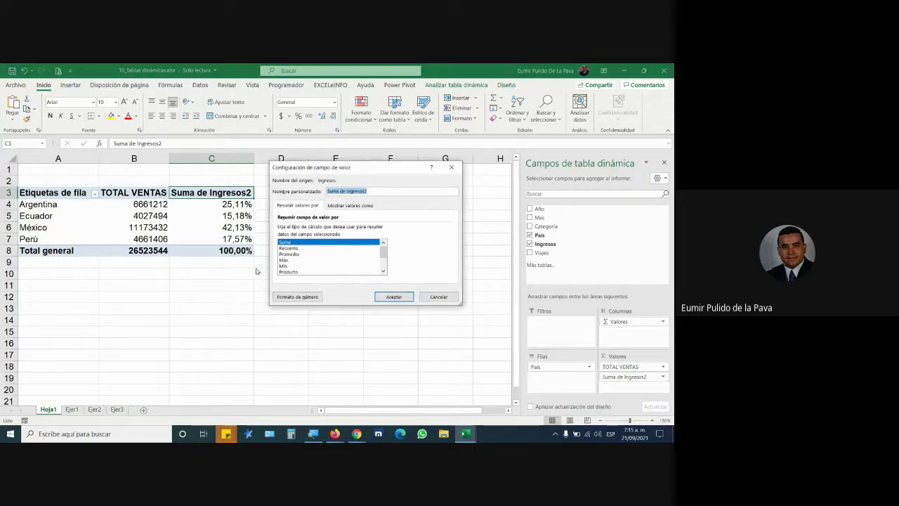
text(%)
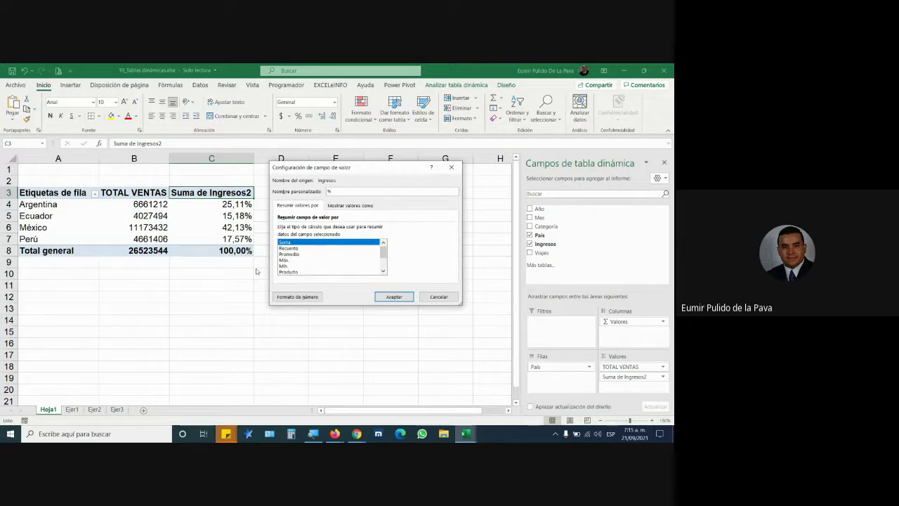
text( GENERAL)
key(Return)
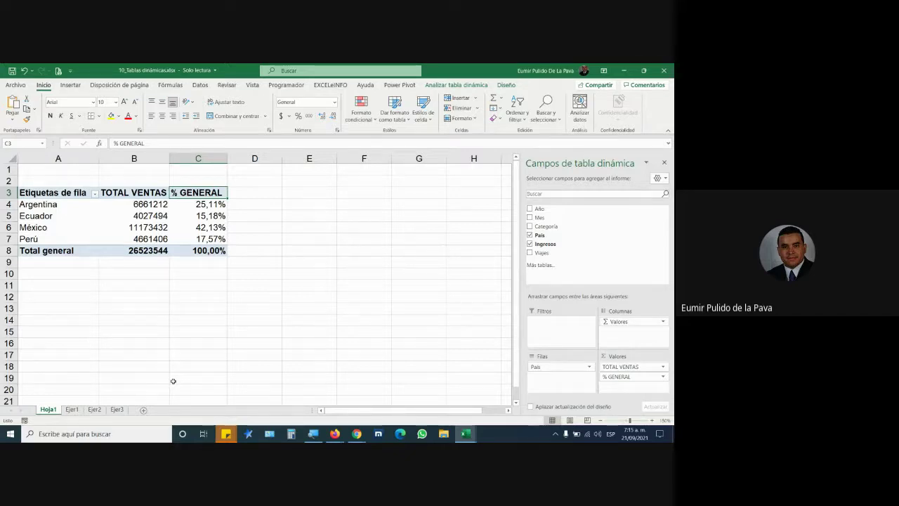
- Highlight the PDF instruction about turning off grand totals and select a pivot table cell
key(alt+Tab)
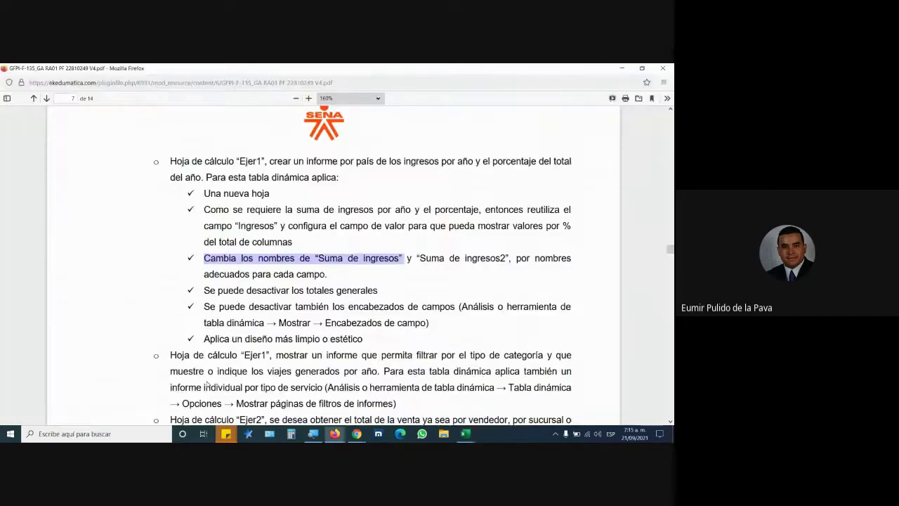
drag(204, 290, 385, 290)
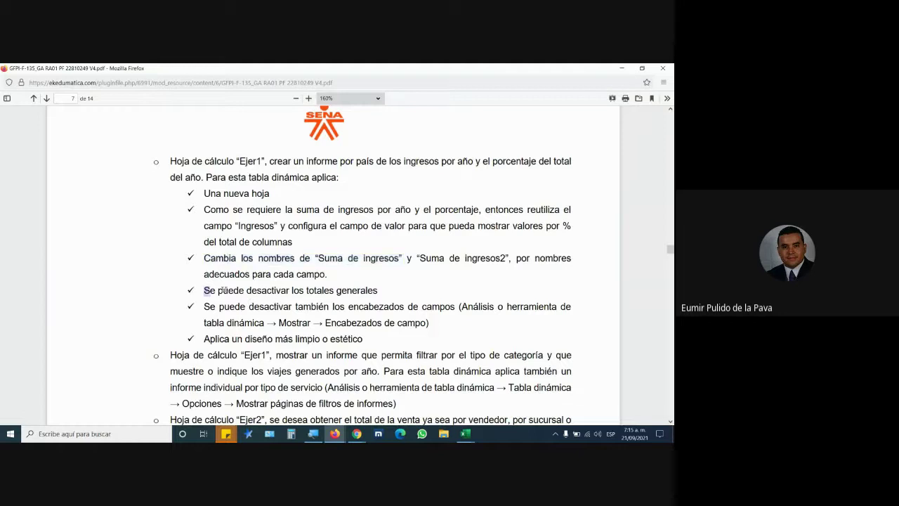
key(alt+Tab)
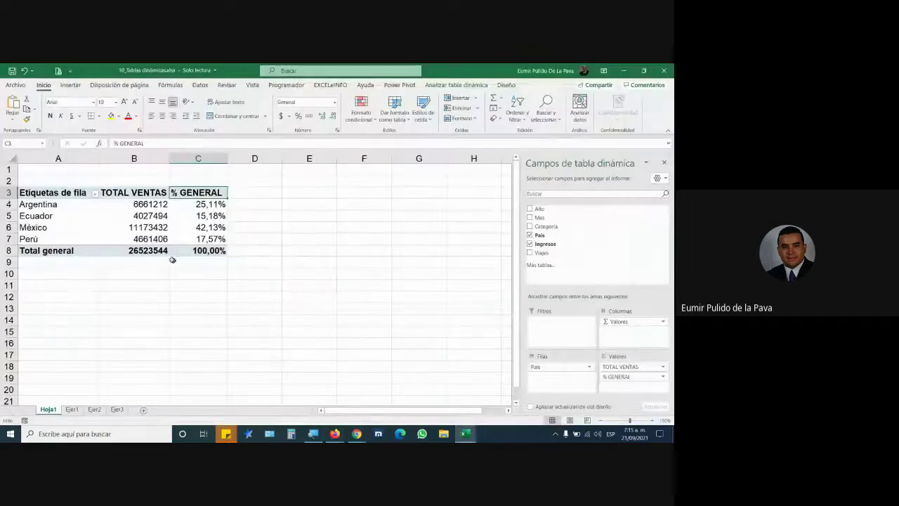
drag(151, 251, 185, 251)
click(184, 219)
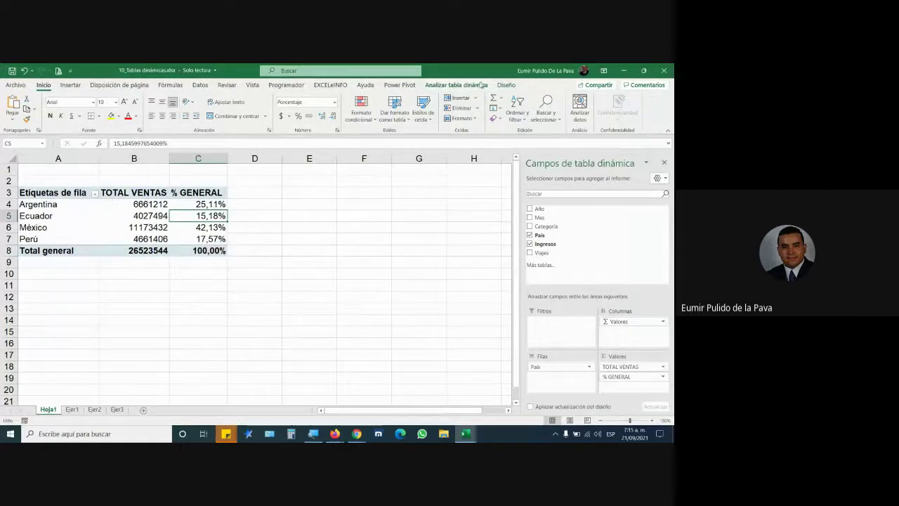
- Turn grand totals off on the Diseño tab, then back on for rows and columns
click(453, 86)
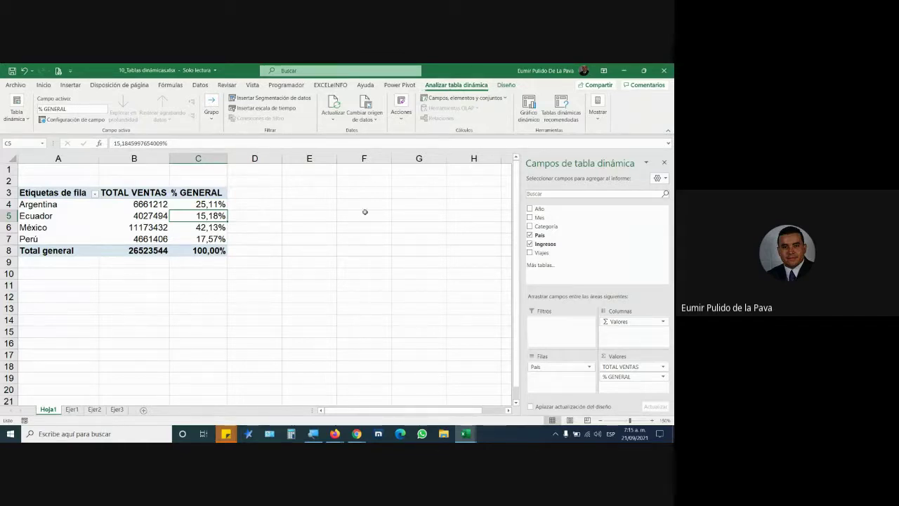
click(505, 85)
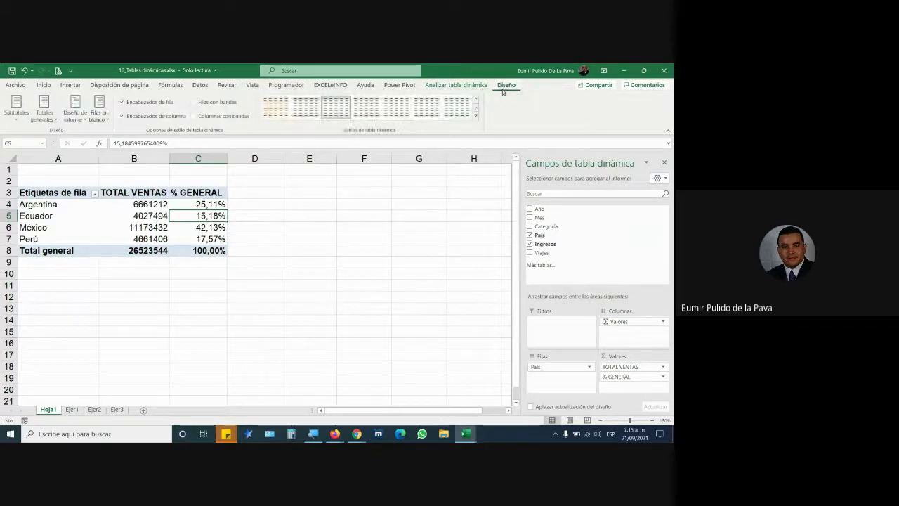
click(50, 116)
click(50, 118)
click(45, 112)
click(66, 137)
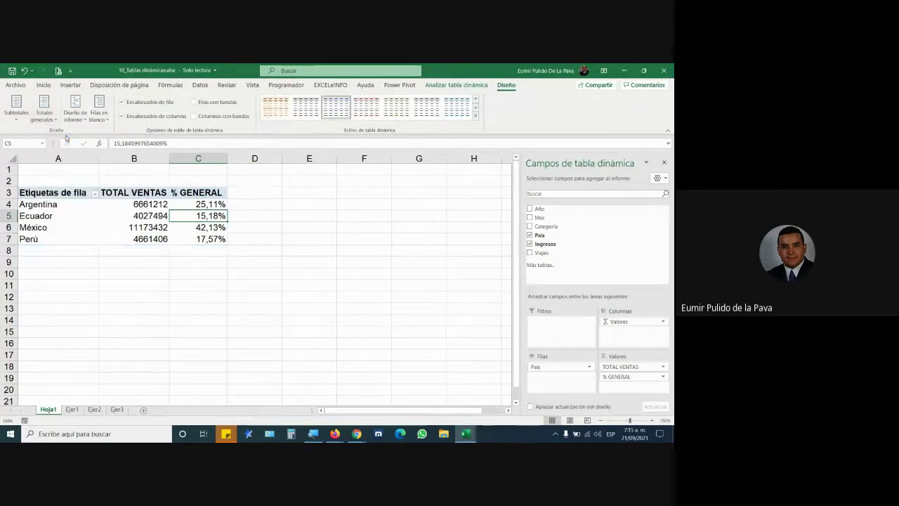
click(44, 112)
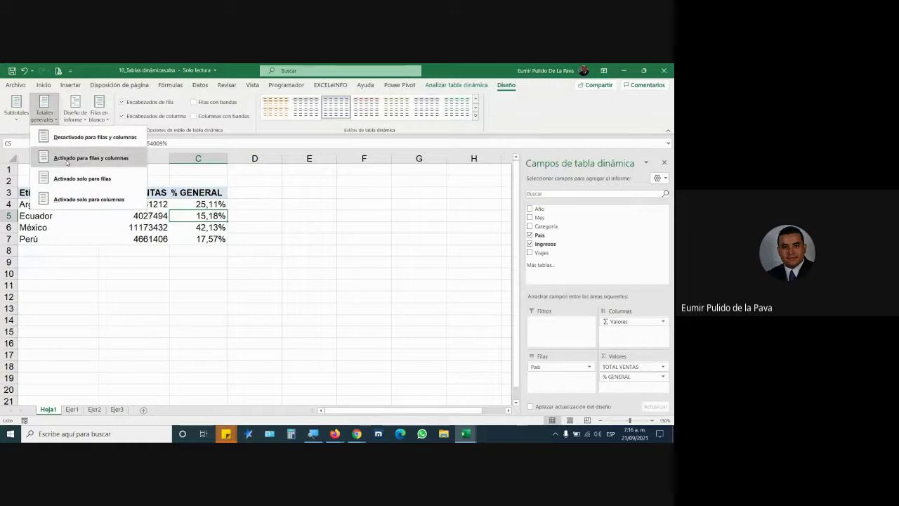
click(66, 159)
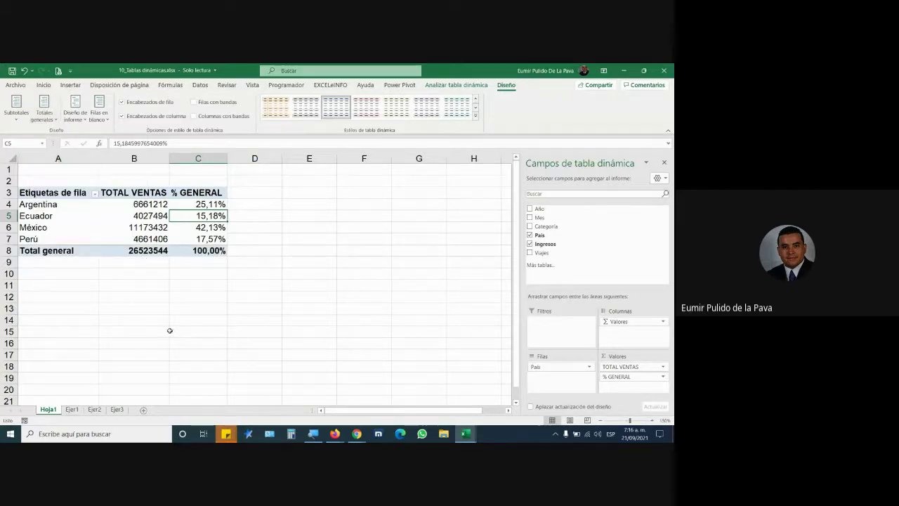
- Highlight the instruction about hiding field headers and select Etiquetas de fila cell A3
key(alt+Tab)
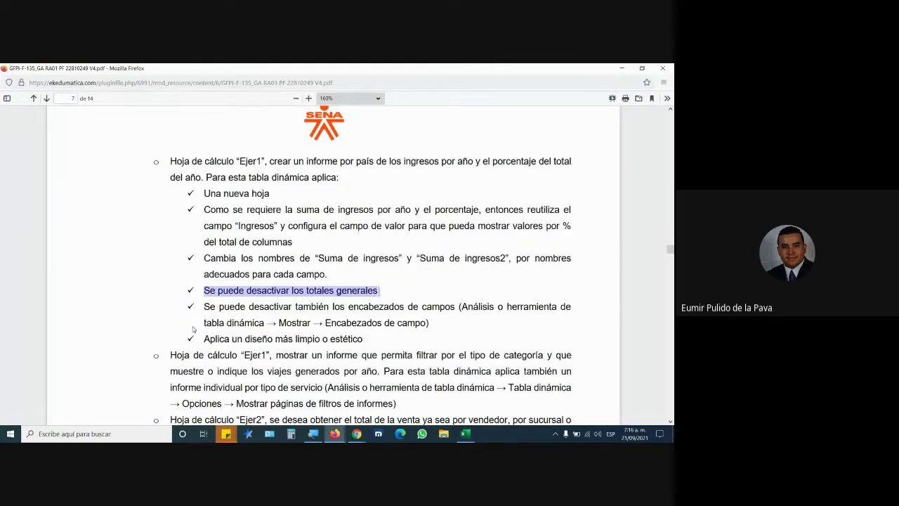
drag(205, 307, 456, 312)
key(alt+Tab)
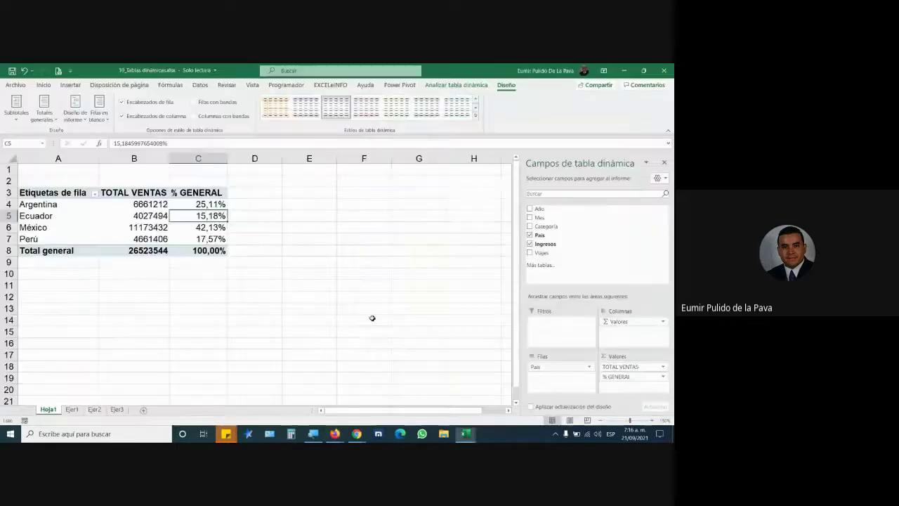
click(53, 192)
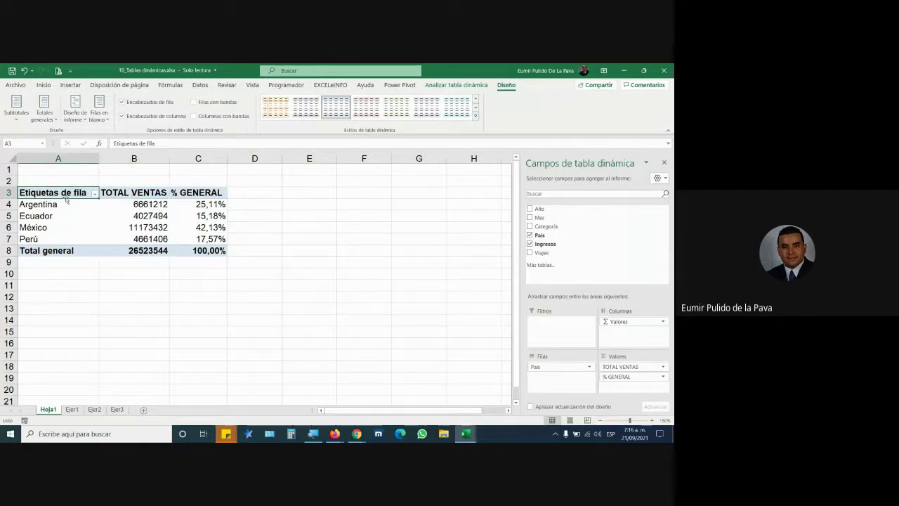
- Apply the black Medio pivot style, then check the instructions for the field headers setting
click(475, 115)
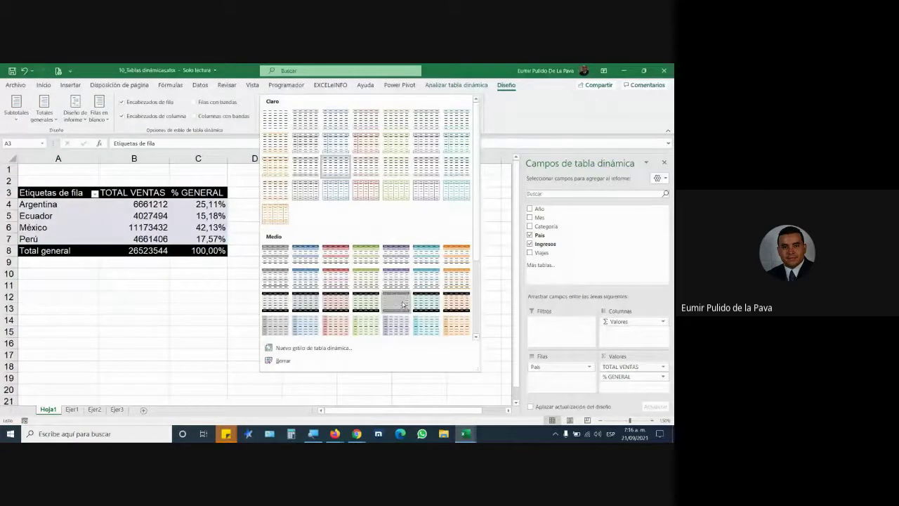
click(404, 304)
key(alt+Tab)
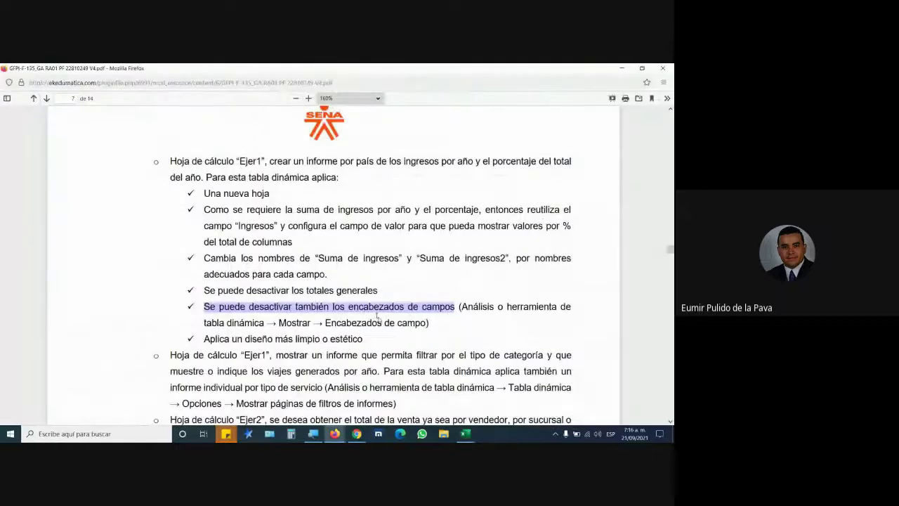
mouse_move(461, 307)
mouse_down()
mouse_move(257, 330)
mouse_move(425, 323)
mouse_up()
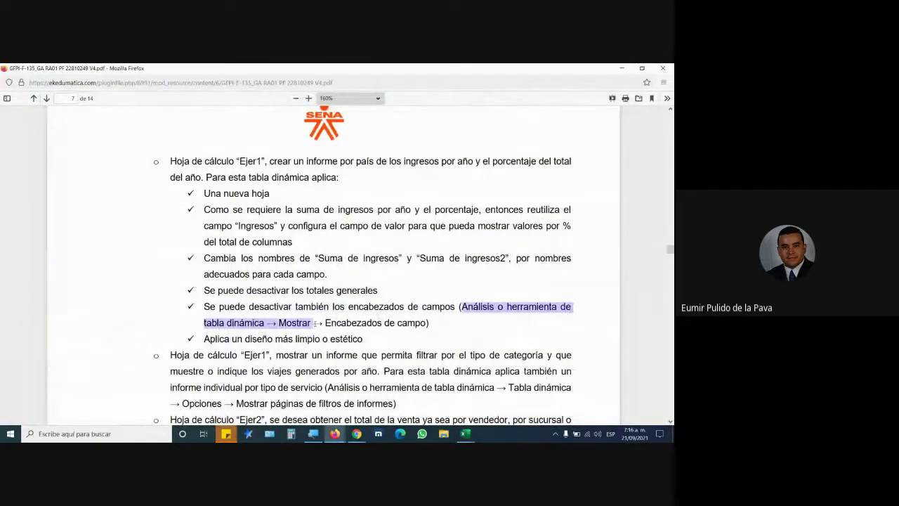
key(alt+Tab)
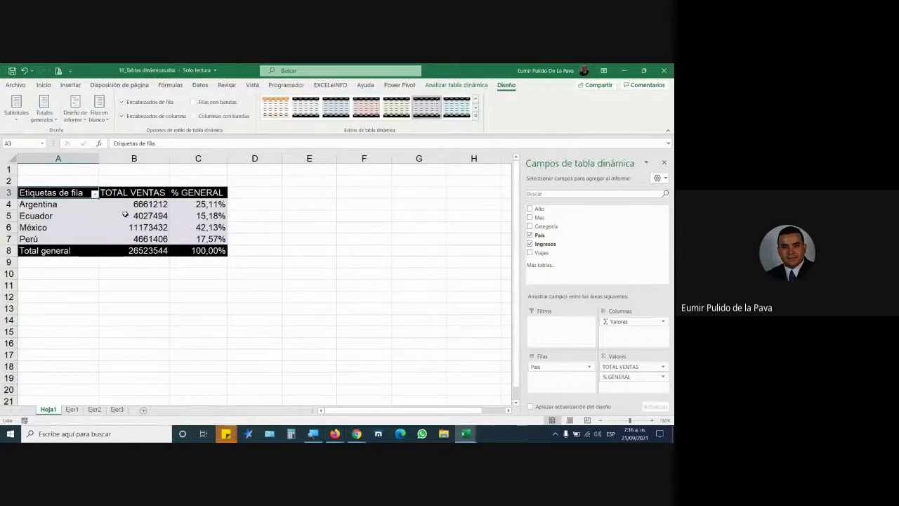
click(126, 204)
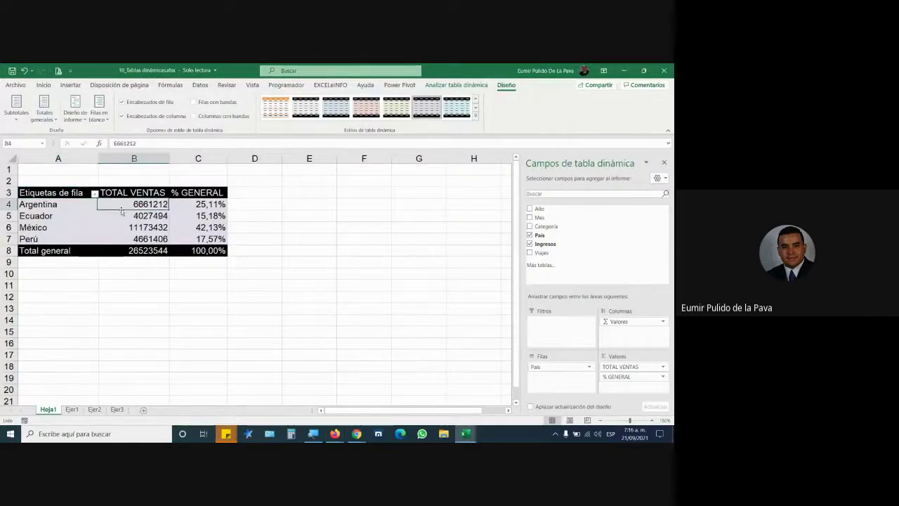
- Turn off Encabezados de campo under Mostrar to remove the Etiquetas de fila header
click(447, 85)
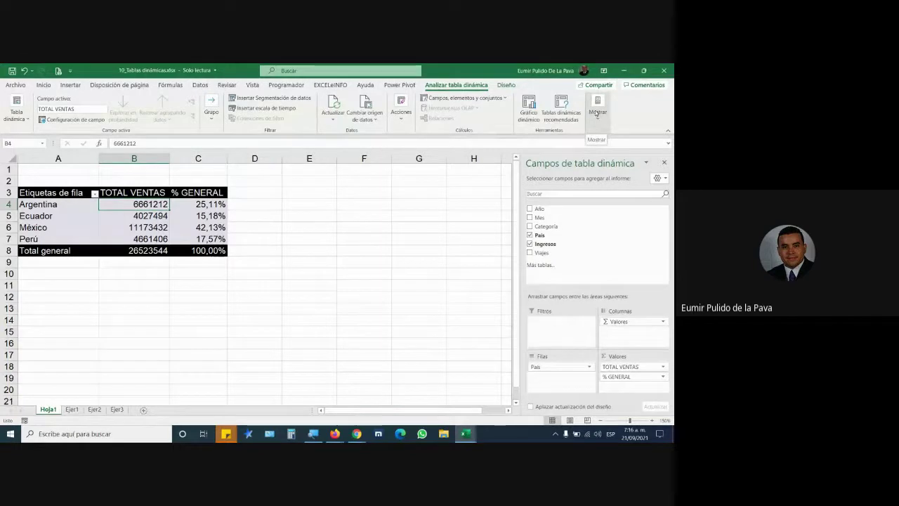
click(311, 436)
click(311, 401)
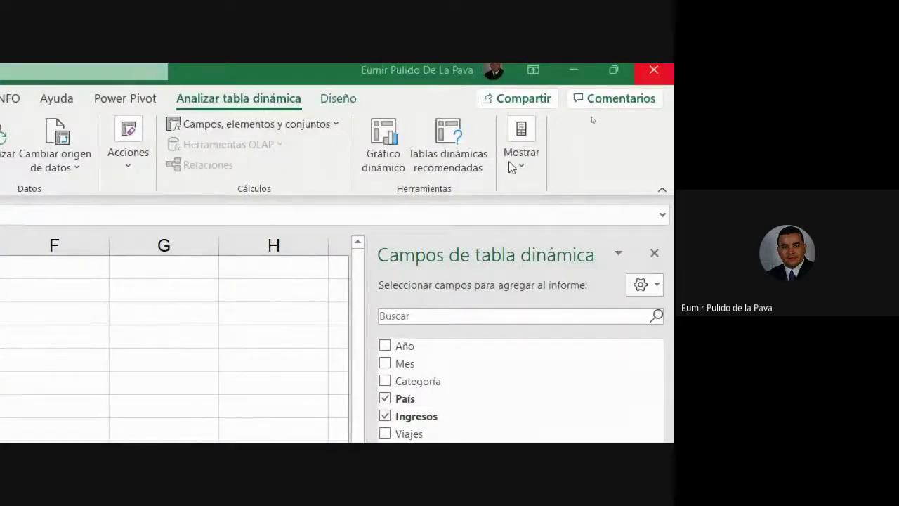
click(520, 163)
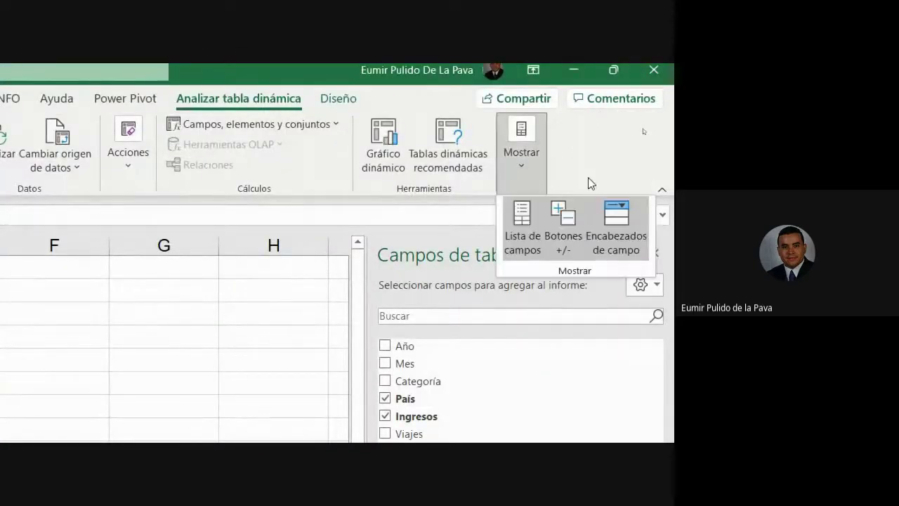
click(614, 226)
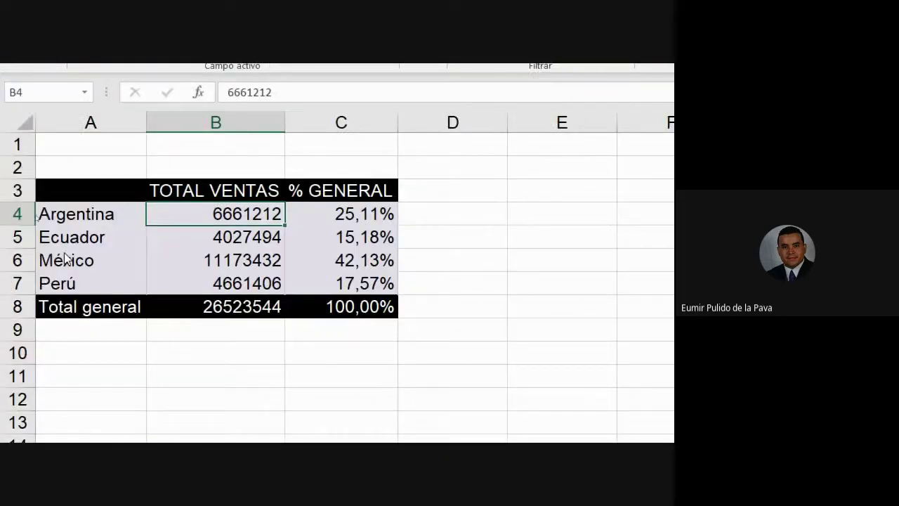
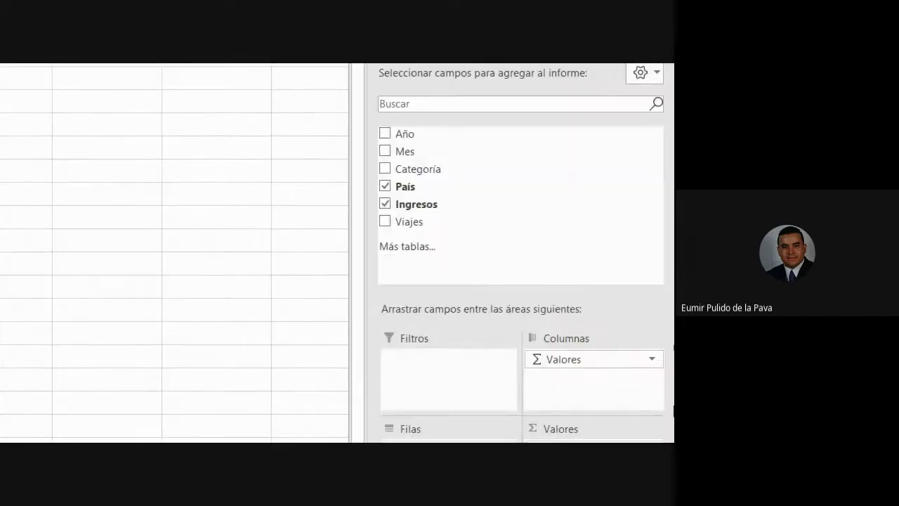
- Format the TOTAL VENTAS values as Contabilidad (accounting, $) with 0 decimal places
click(652, 291)
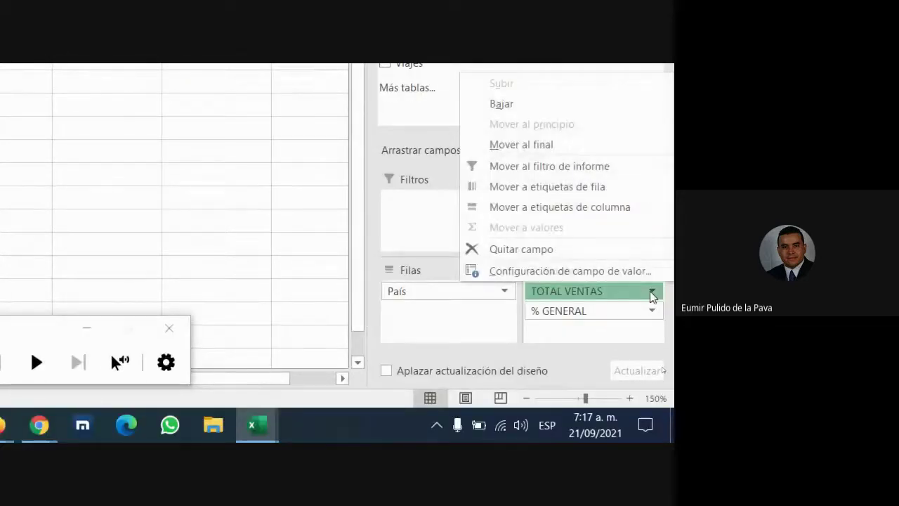
click(555, 271)
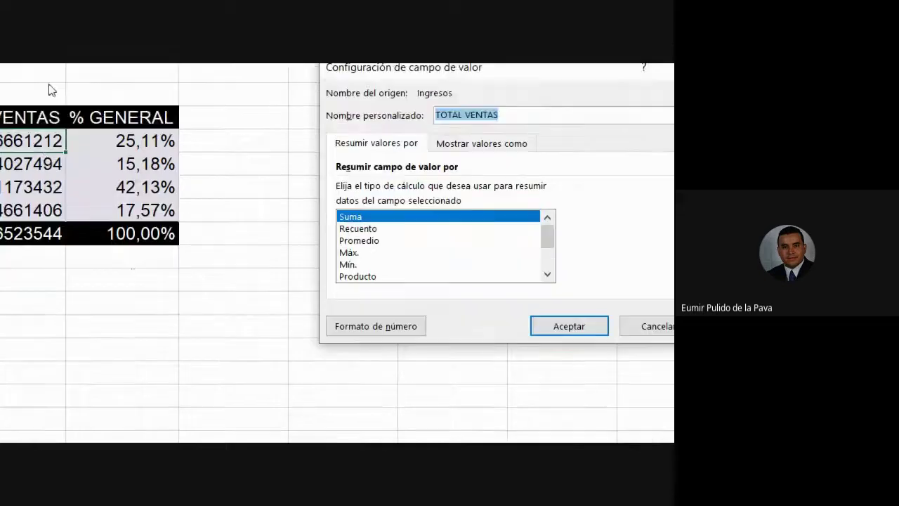
click(347, 327)
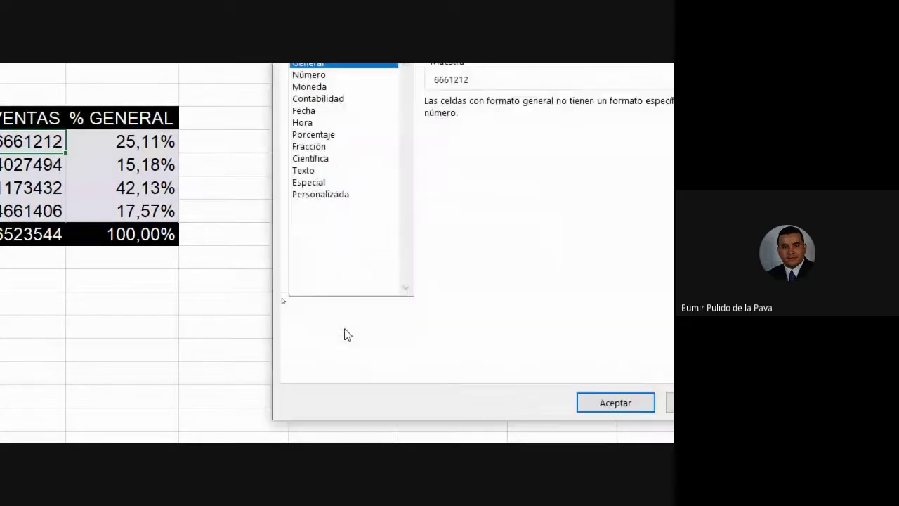
click(334, 199)
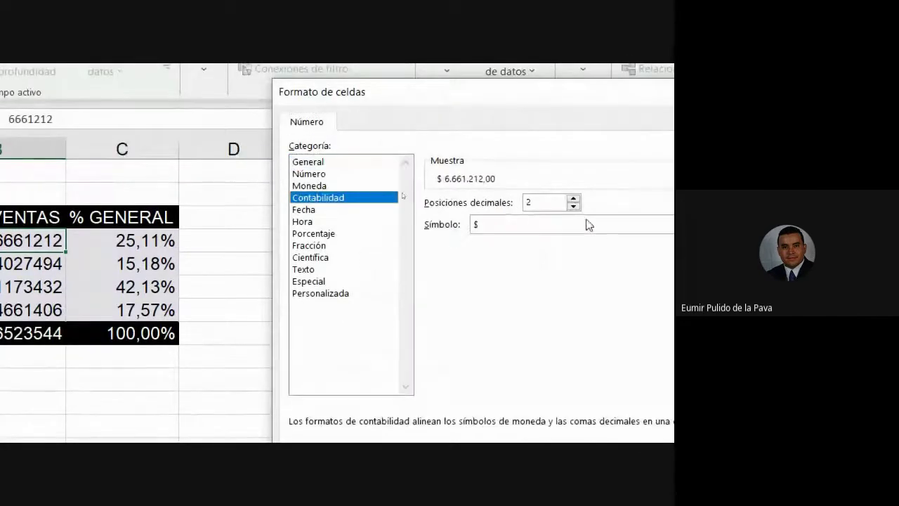
click(573, 206)
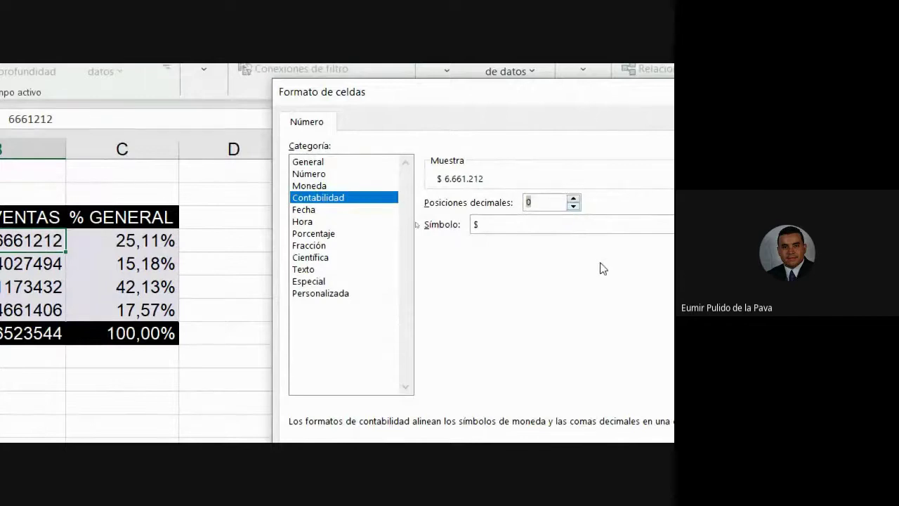
click(418, 361)
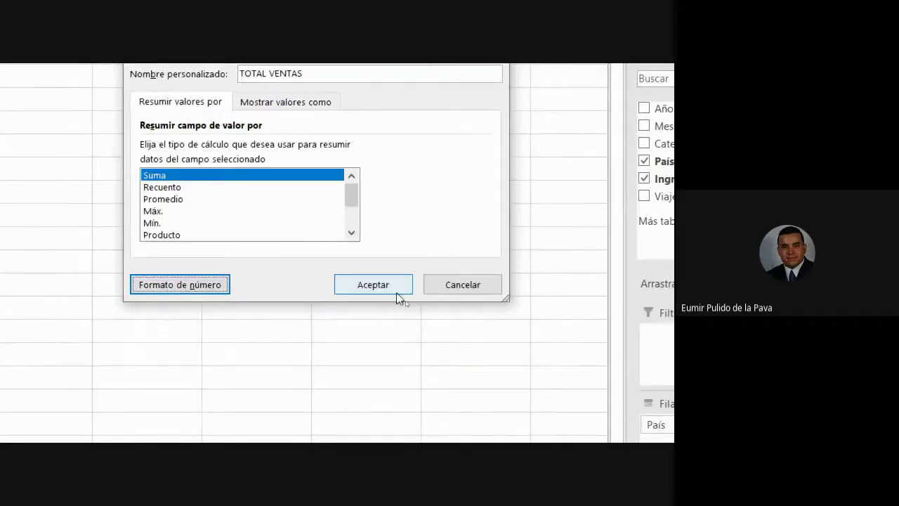
click(396, 292)
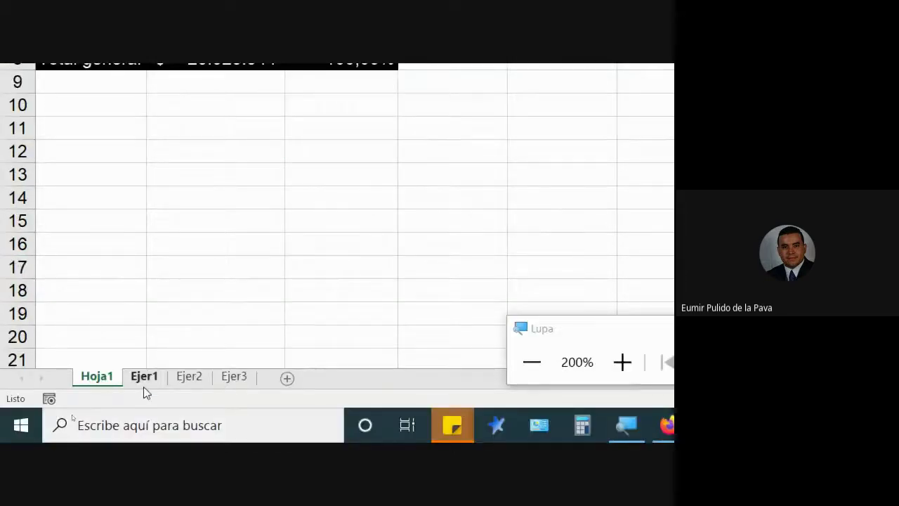
- Return to Hoja1 after checking Ejer1, and reset the screen magnifier to 100%
click(143, 386)
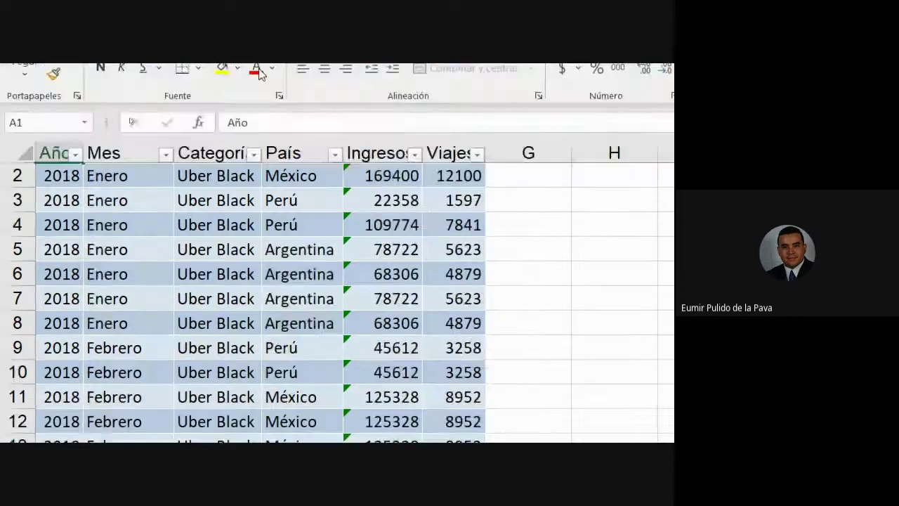
scroll(307, 215, up, 1)
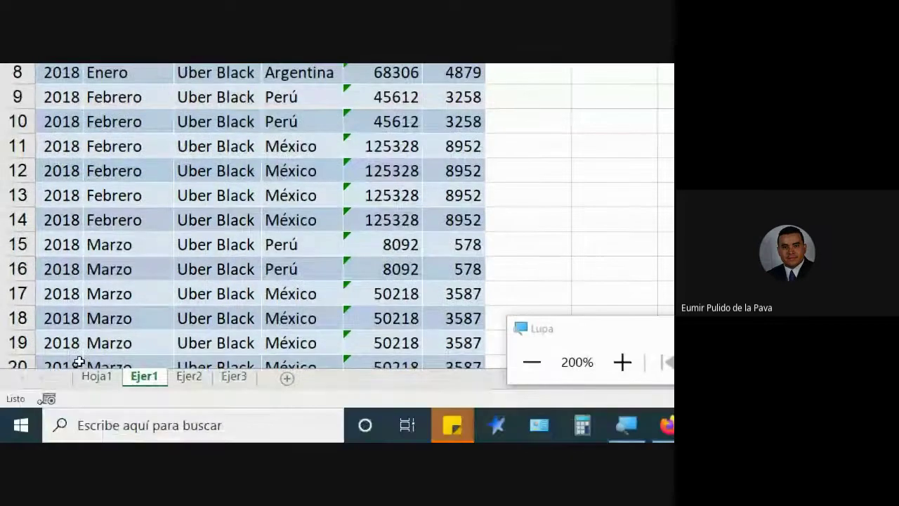
click(96, 374)
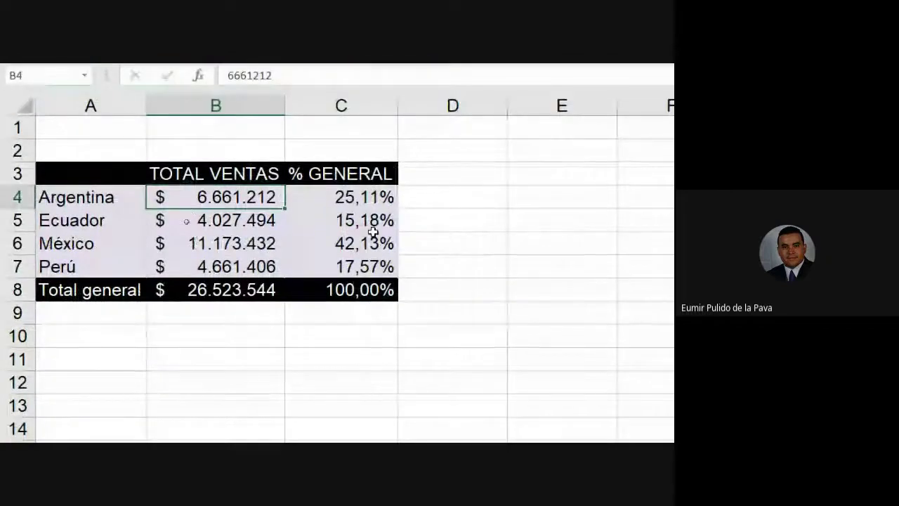
mouse_move(372, 230)
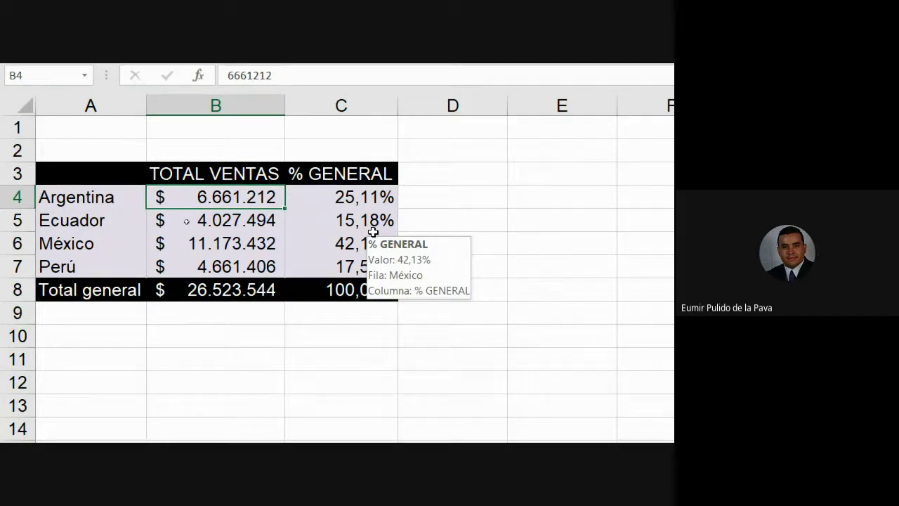
click(484, 370)
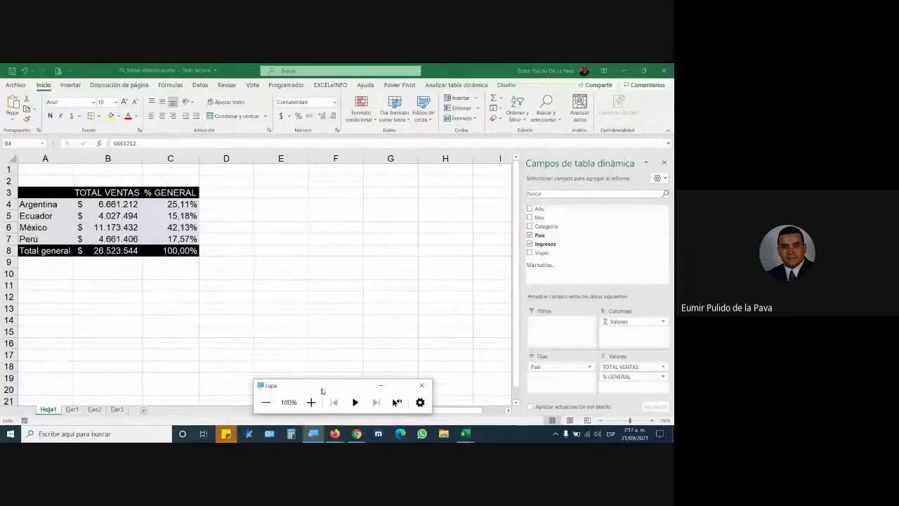
click(380, 385)
- Bring the assignment PDF forward and highlight a line of its instructions
mouse_move(335, 433)
click(383, 392)
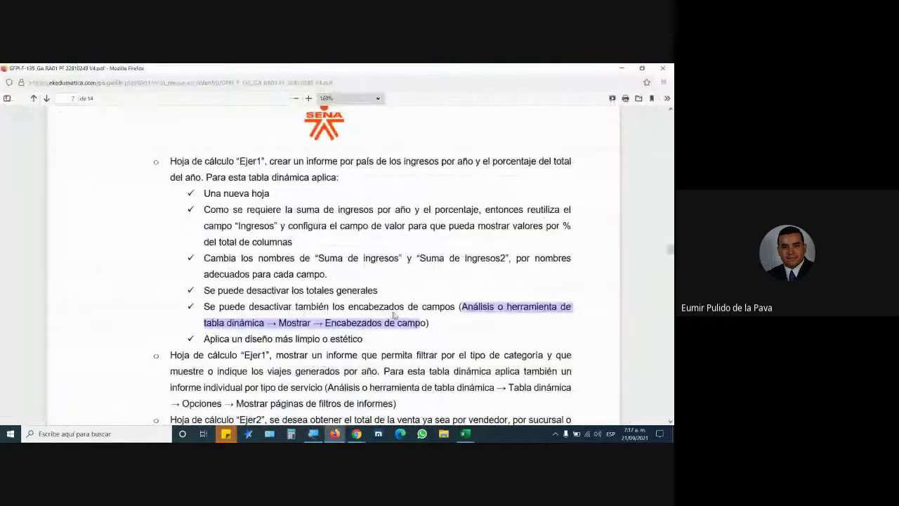
scroll(394, 314, down, 1)
drag(219, 296, 328, 297)
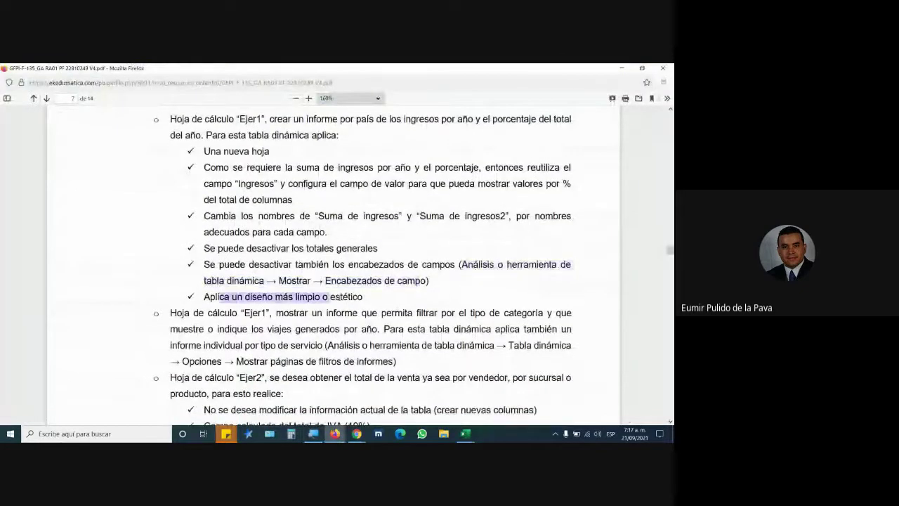
- Select the % GENERAL values for the four countries in Excel, then return to the Meet call
key(alt+Tab)
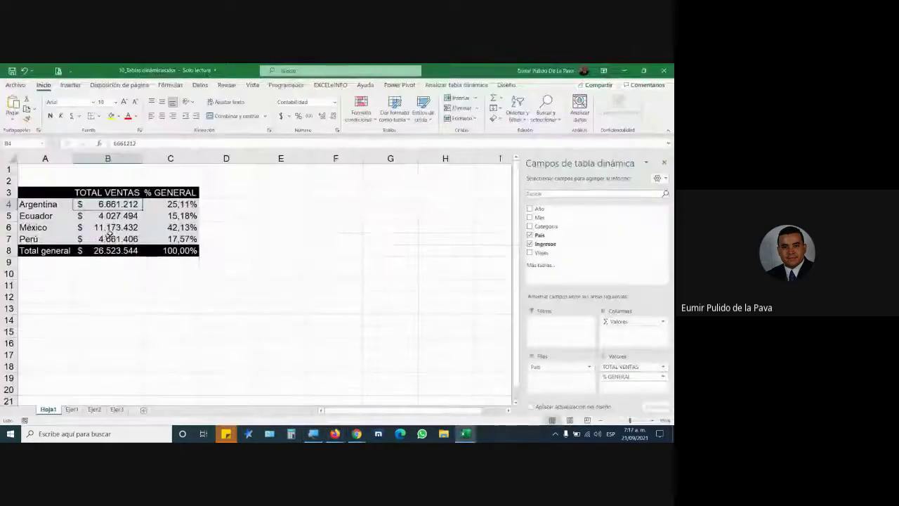
mouse_move(357, 434)
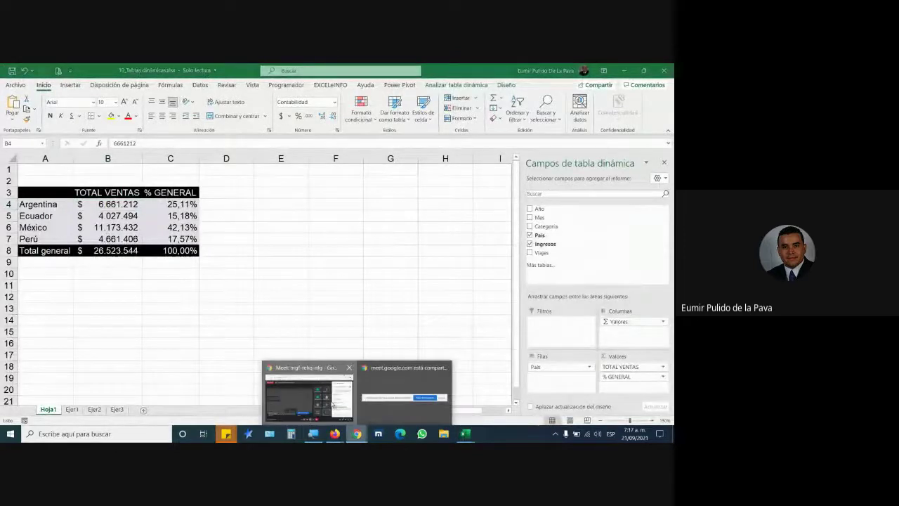
click(331, 405)
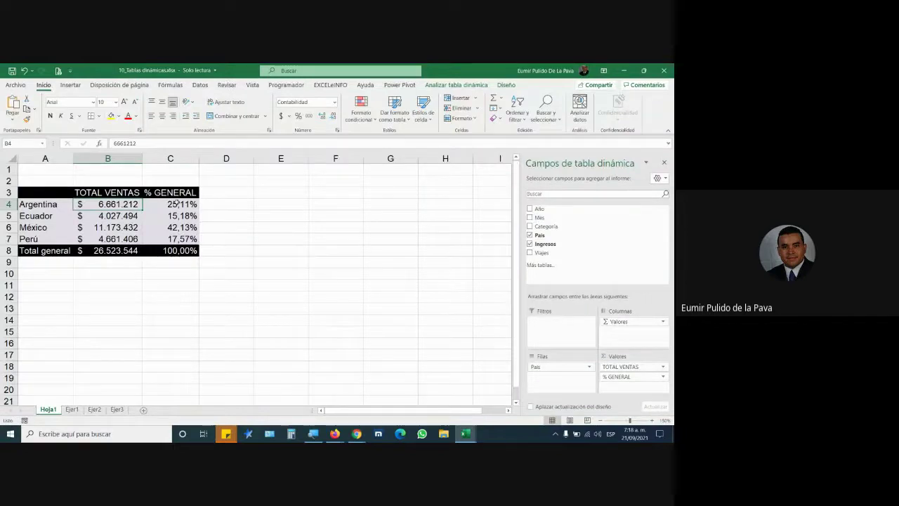
drag(178, 203, 175, 238)
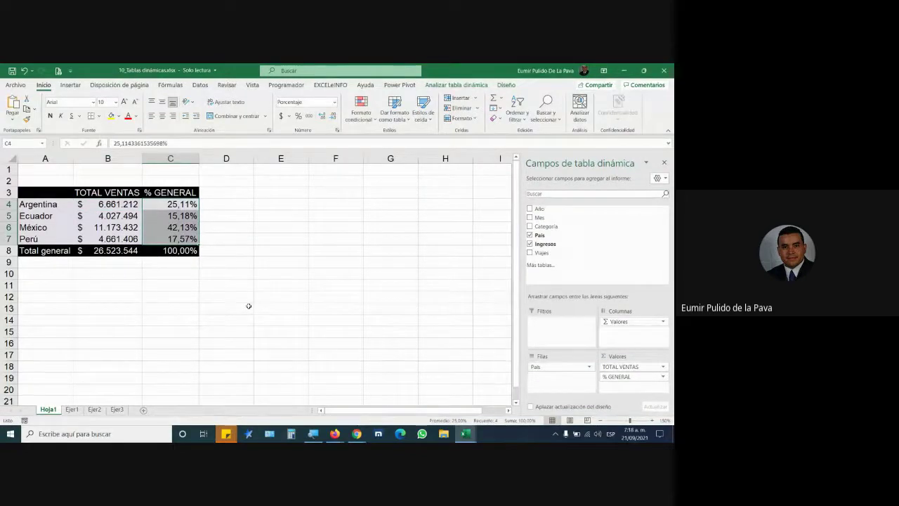
key(alt+Tab)
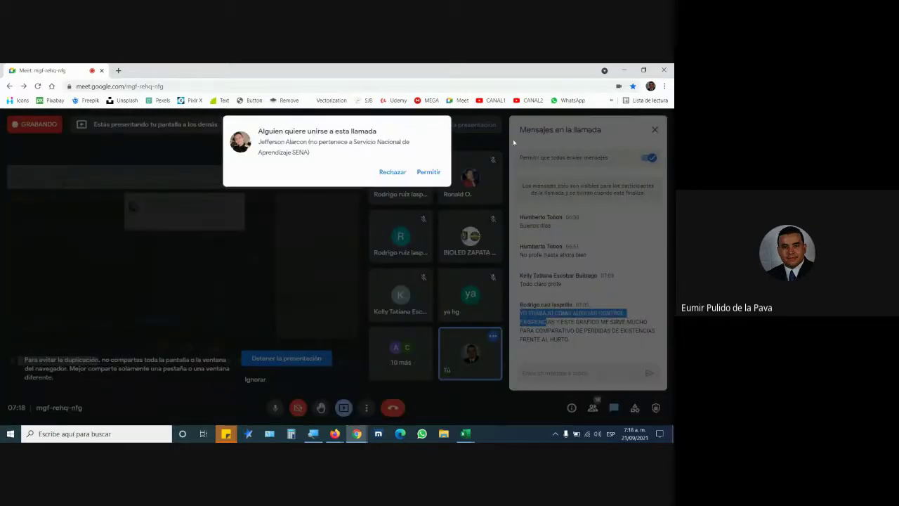
- Admit the person asking to join the call and bring up the assignment PDF
click(428, 172)
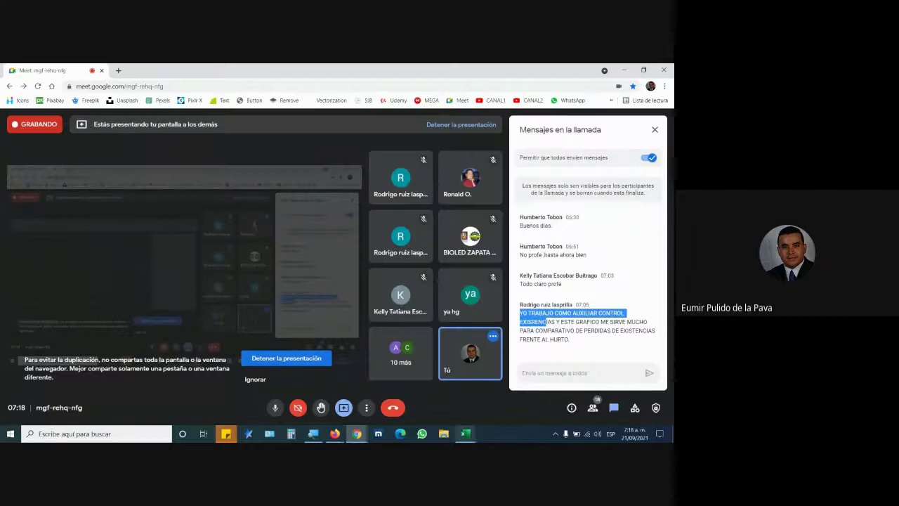
click(464, 434)
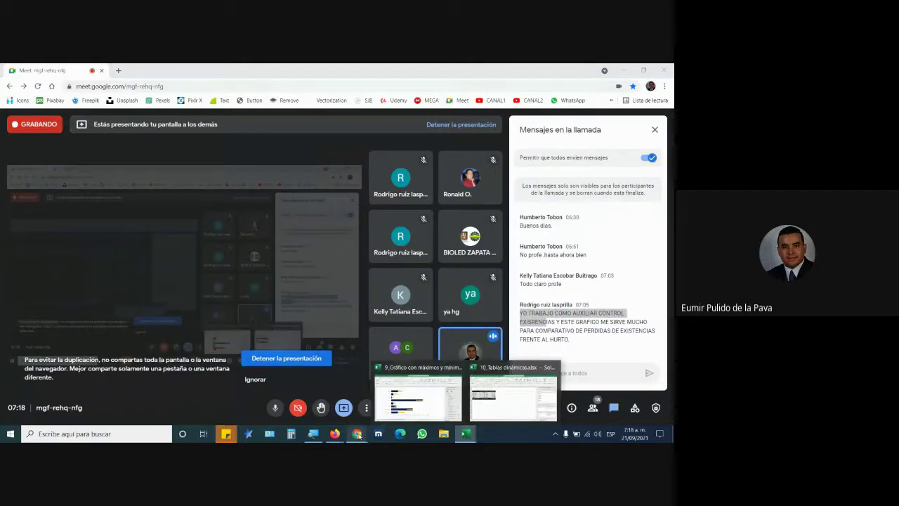
click(378, 363)
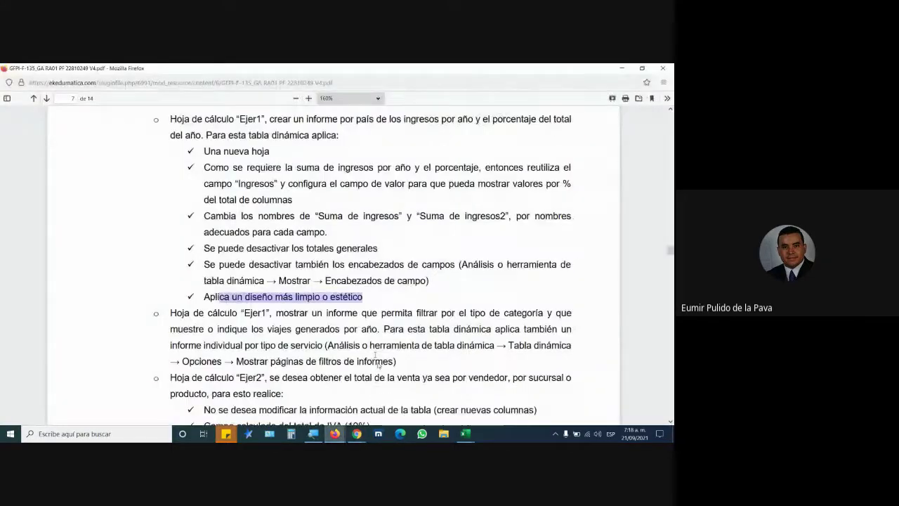
scroll(378, 364, down, 3)
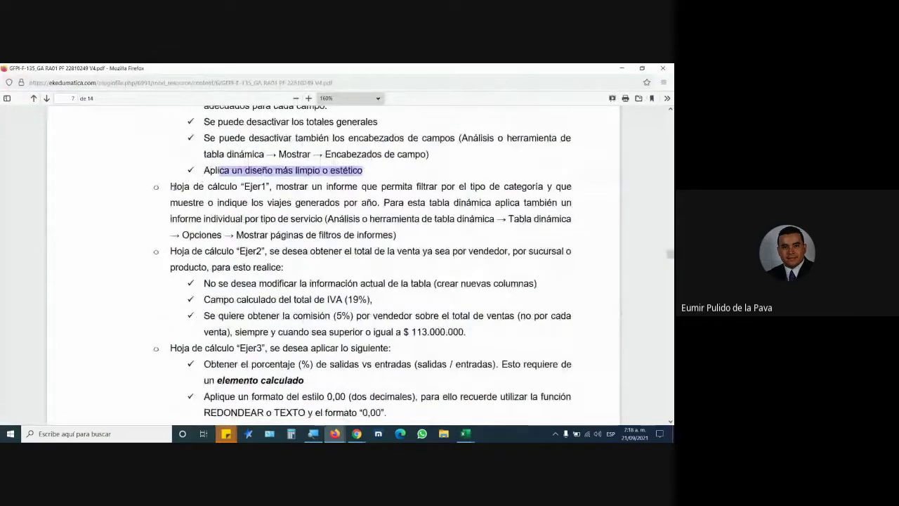
- Highlight the Ejer1 report and category filter instructions in the PDF, then return to Meet
click(171, 186)
drag(171, 187, 471, 187)
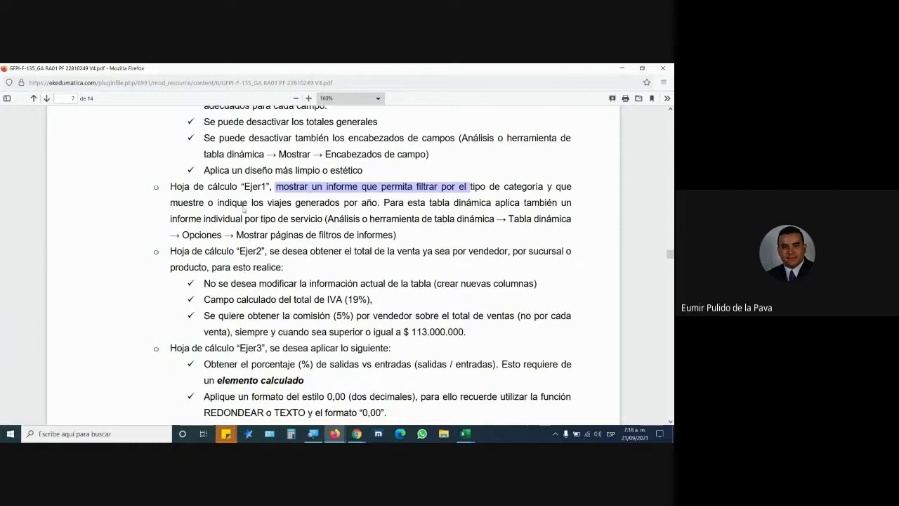
drag(171, 186, 323, 213)
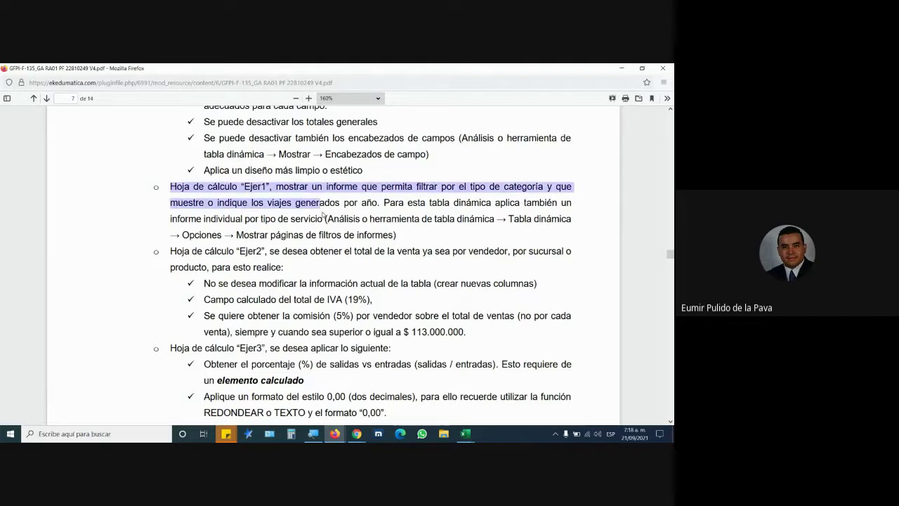
key(alt+Tab)
- Close the chart workbook without saving changes
mouse_move(461, 435)
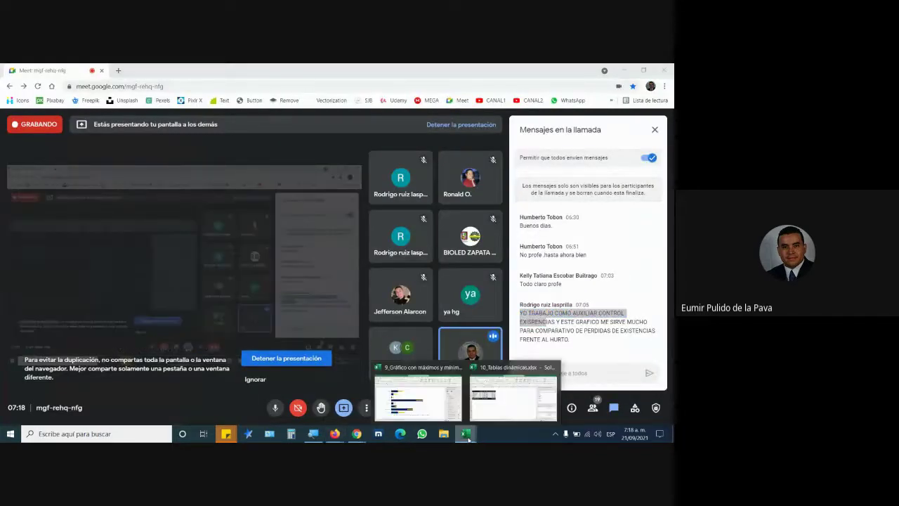
click(418, 397)
key(alt+F4)
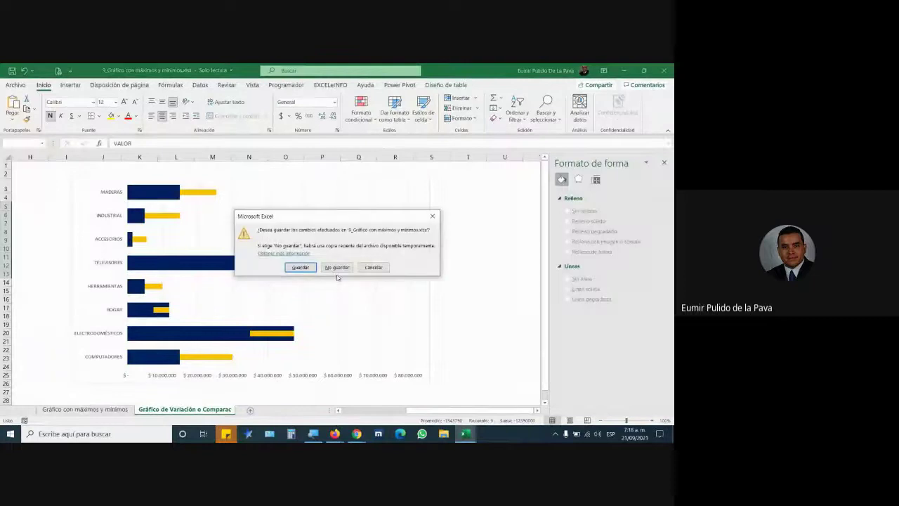
click(337, 267)
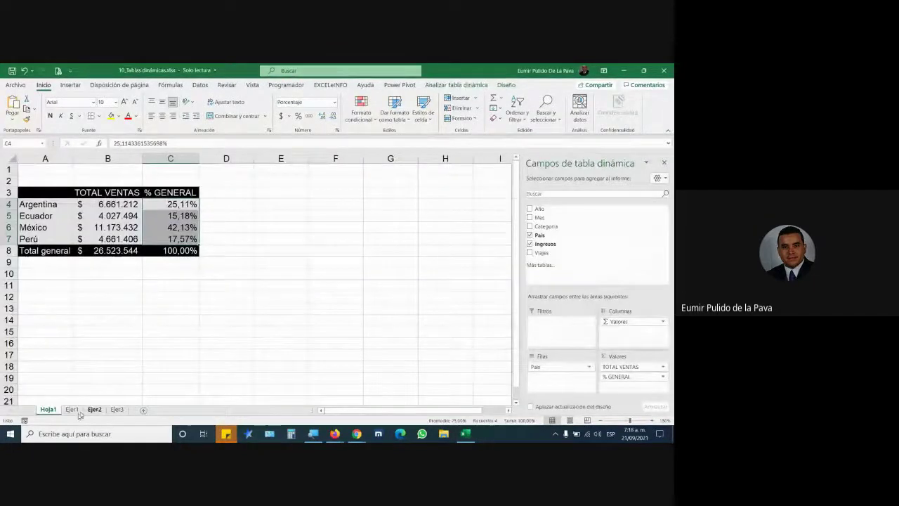
- Insert a pivot table from the Ejer1 data table (Tabla1) on a new worksheet
click(72, 409)
click(103, 209)
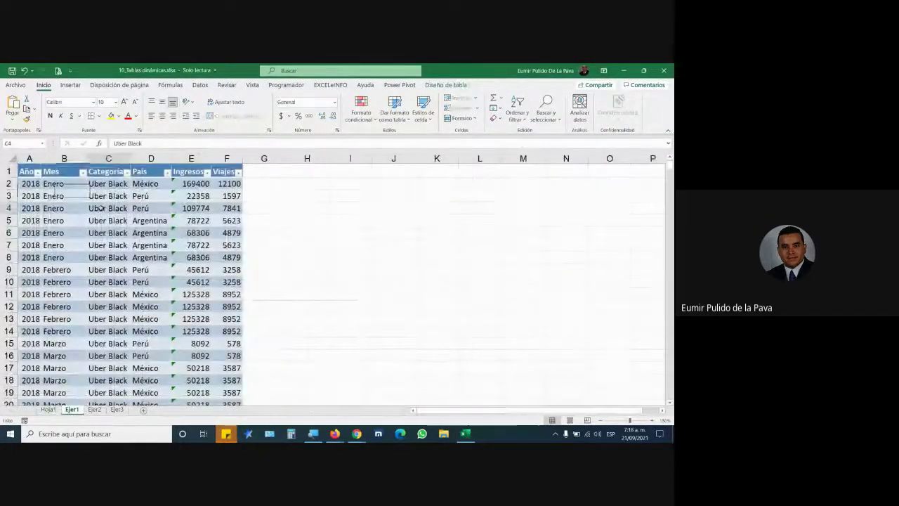
click(82, 86)
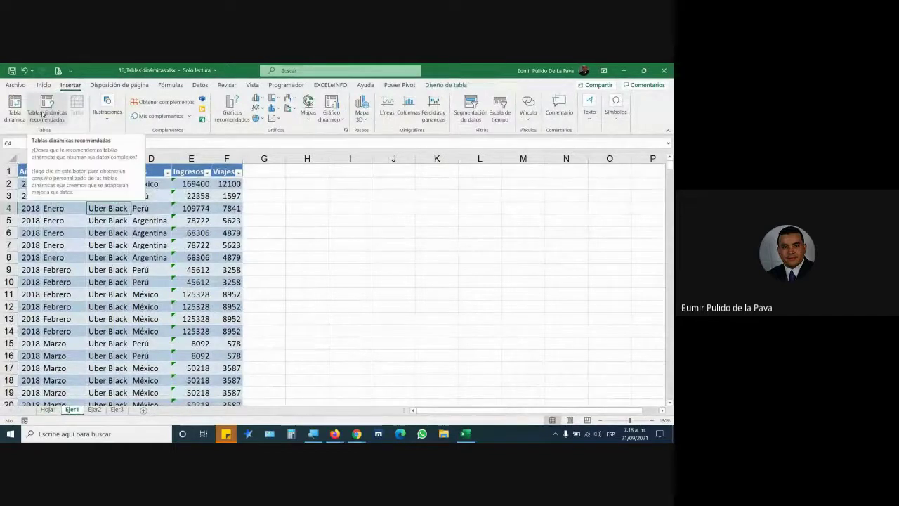
click(43, 112)
click(461, 349)
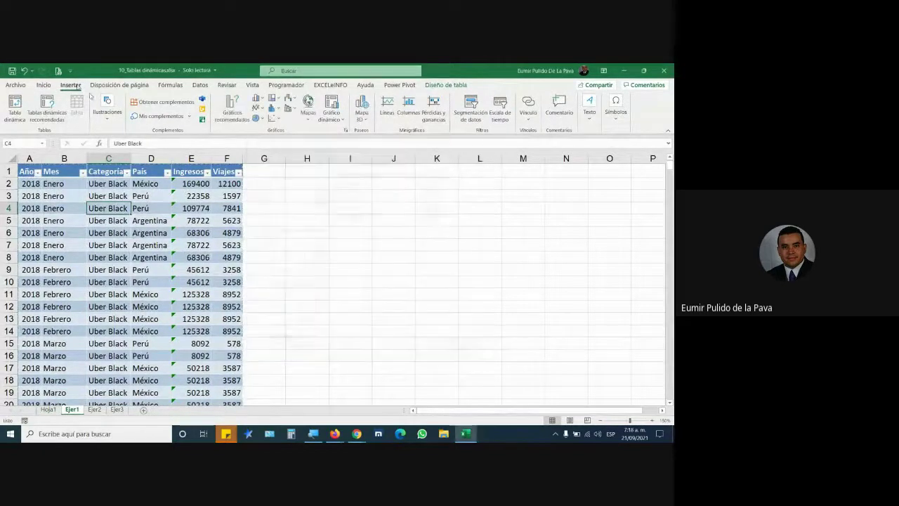
click(8, 107)
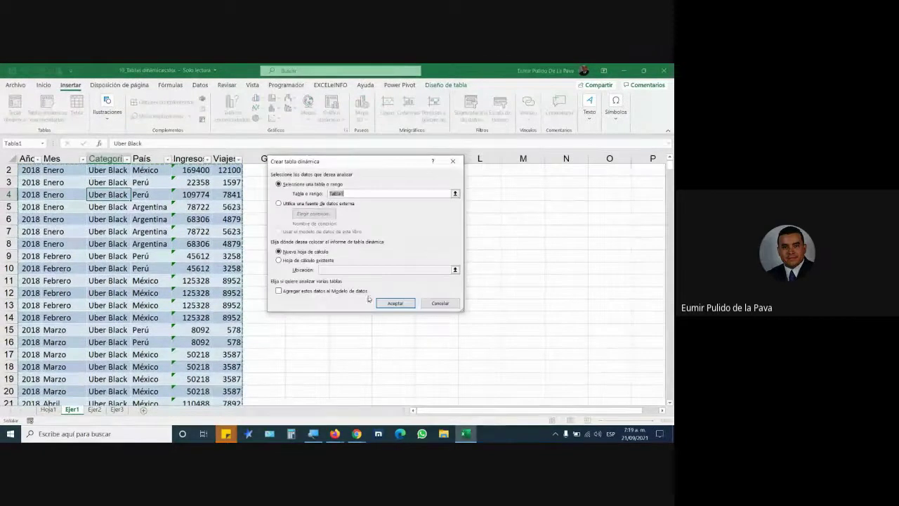
click(395, 304)
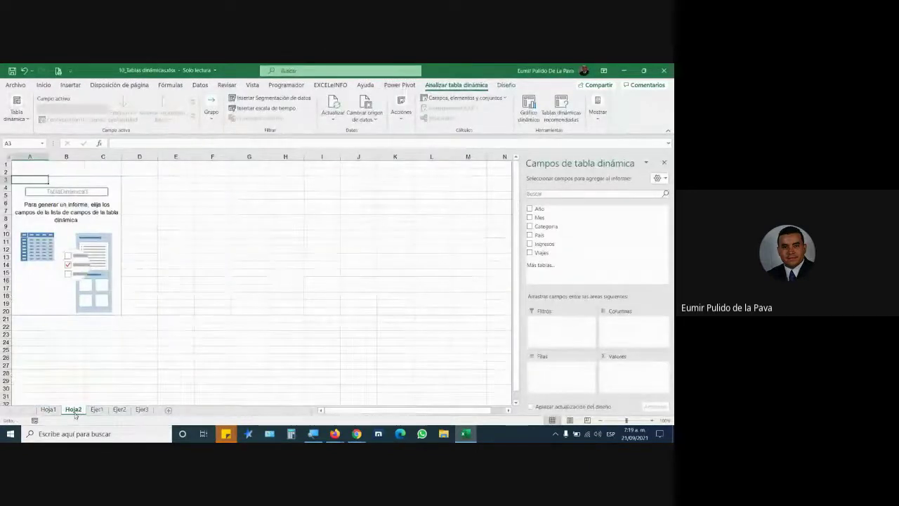
- Place Categoría in the report filter of the new Hoja2 pivot
click(50, 409)
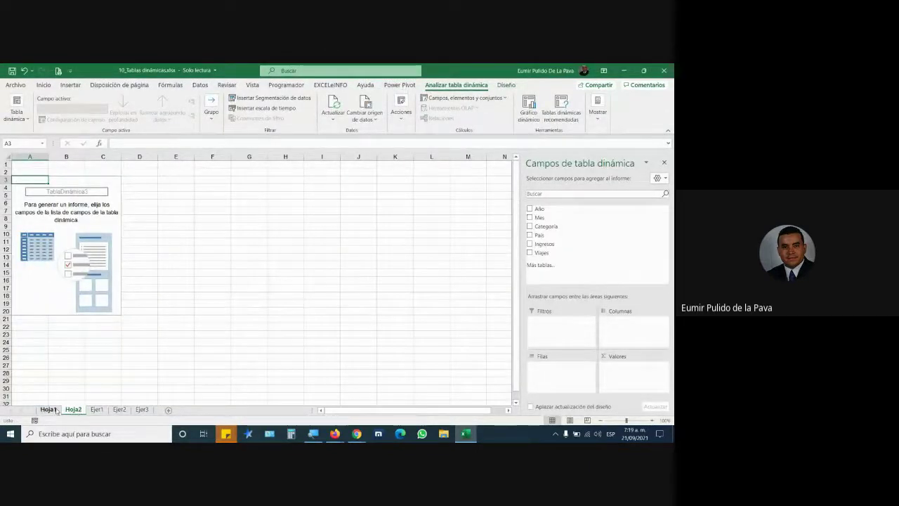
click(73, 409)
key(alt+Tab)
key(alt+Tab)
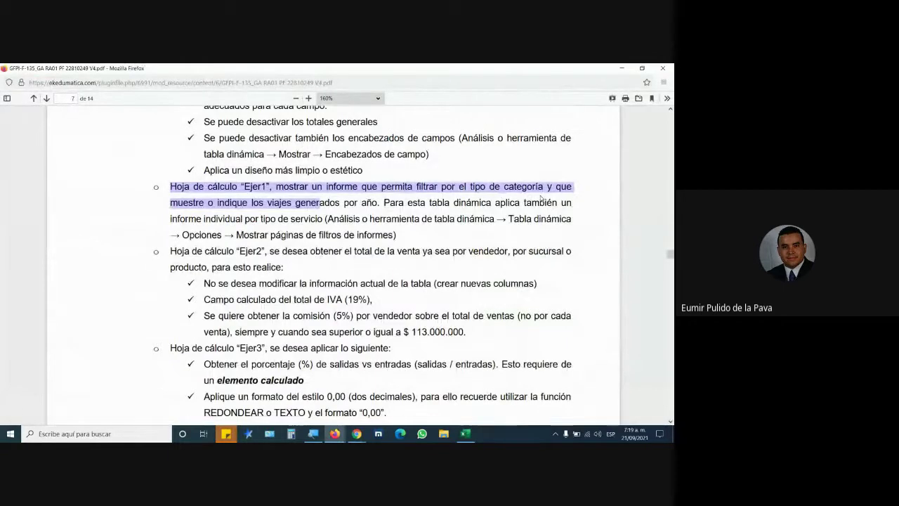
key(alt+Tab)
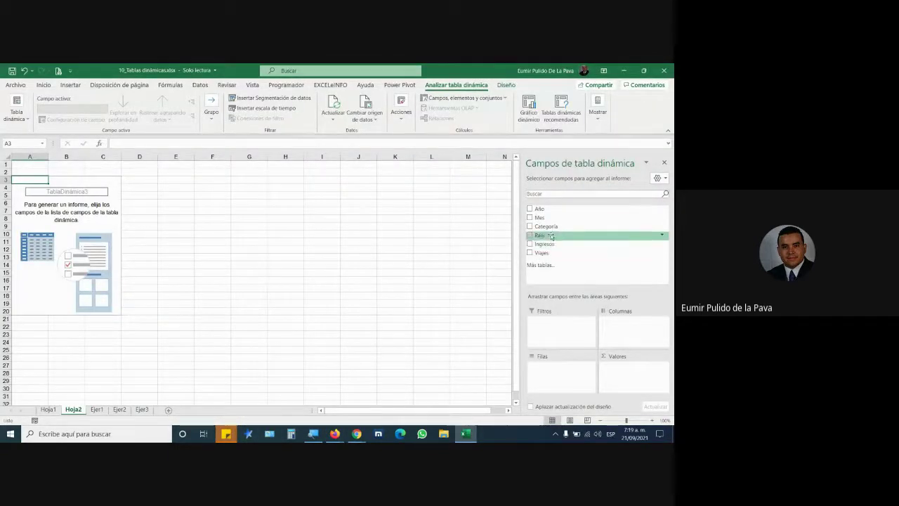
mouse_move(546, 227)
mouse_down()
mouse_move(558, 240)
mouse_move(551, 325)
mouse_up()
- Add Viajes as summed values and Año as rows, then select the yearly totals
key(alt+Tab)
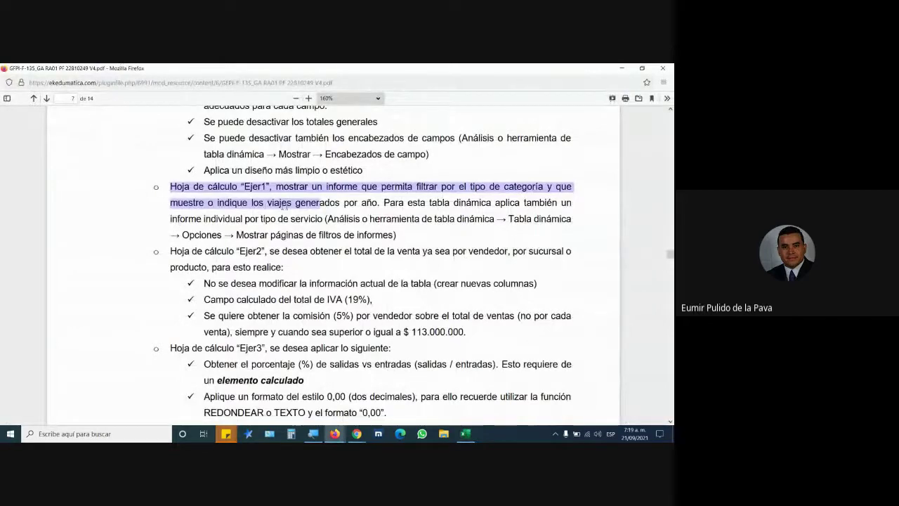
key(alt+Tab)
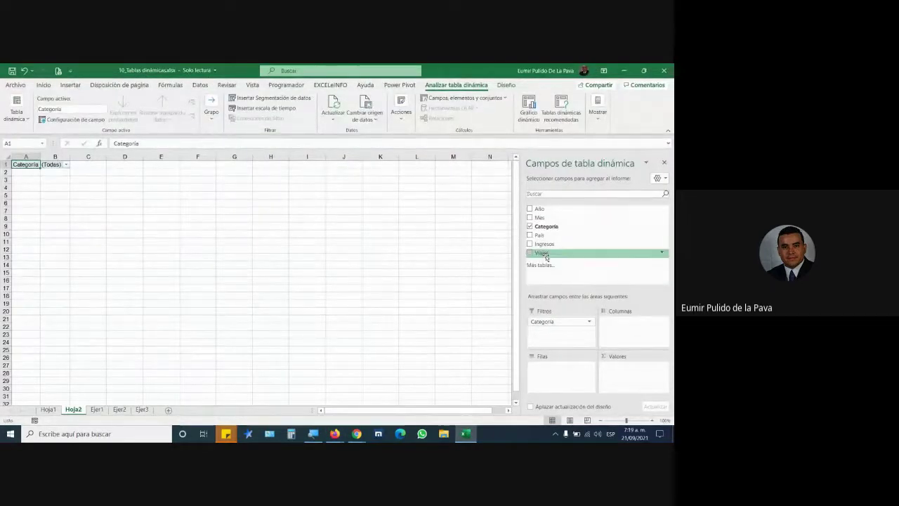
mouse_move(604, 254)
mouse_down()
mouse_move(547, 380)
mouse_move(628, 377)
mouse_up()
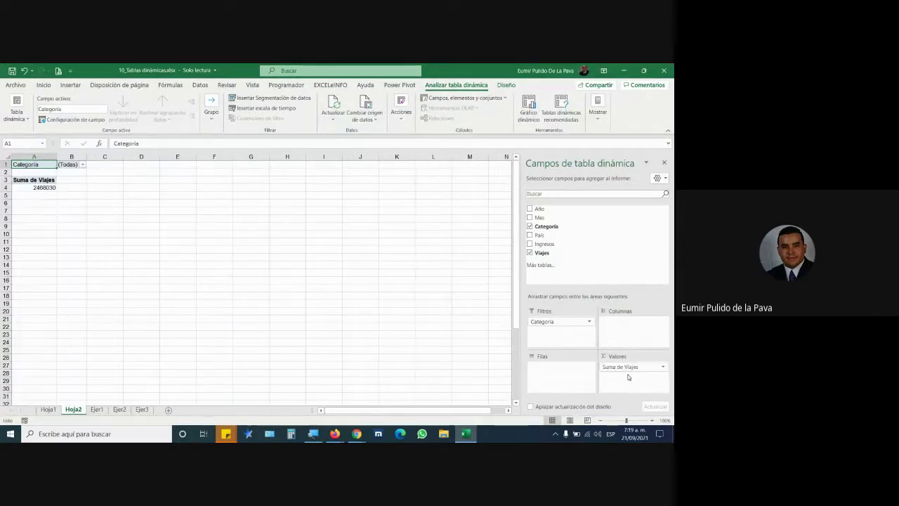
key(alt+Tab)
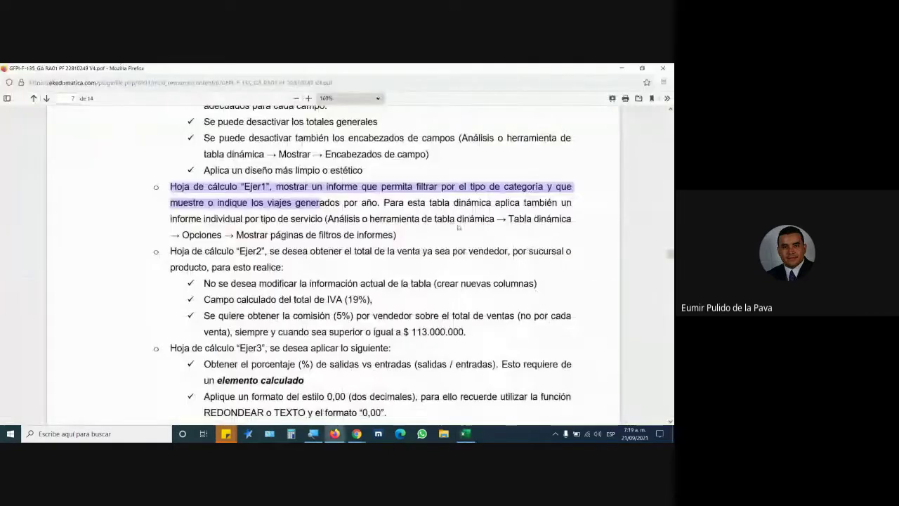
key(alt+Tab)
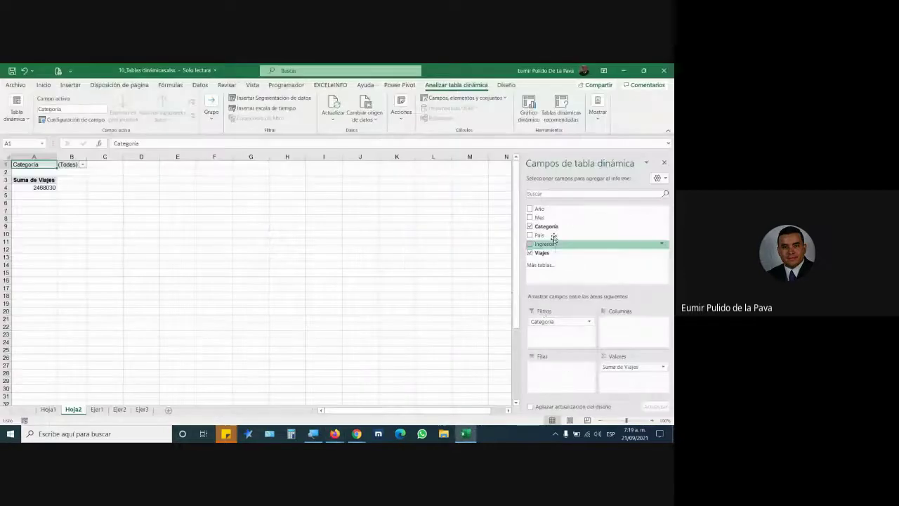
mouse_move(539, 208)
mouse_down()
mouse_move(551, 384)
mouse_move(542, 377)
mouse_up()
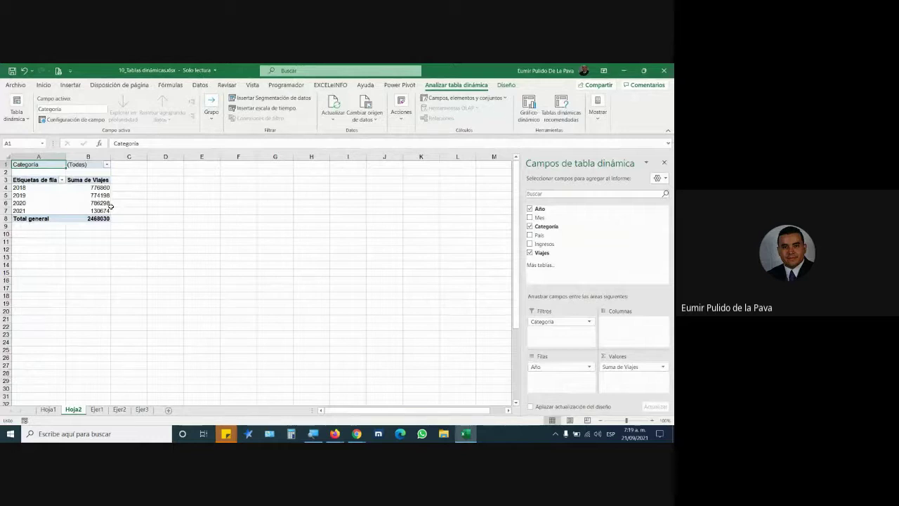
drag(95, 188, 97, 210)
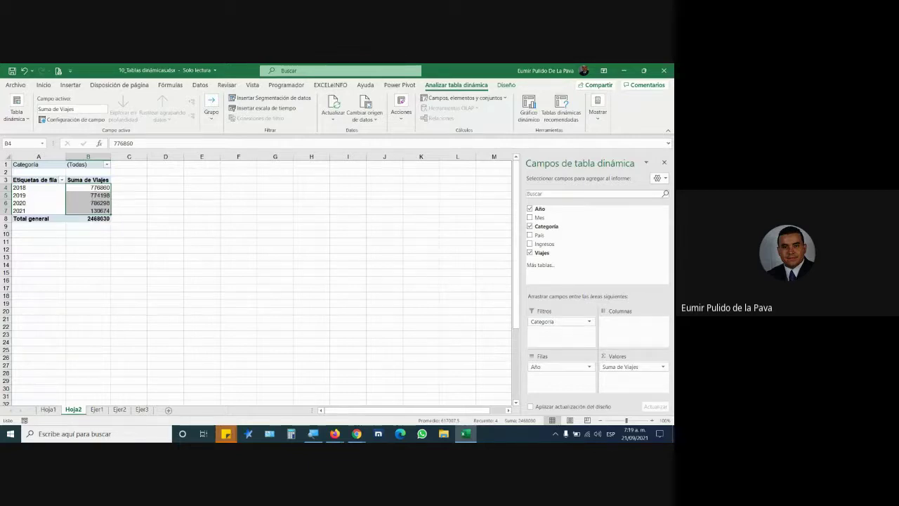
- Change the Viajes value field from Suma to Recuento (count)
click(627, 366)
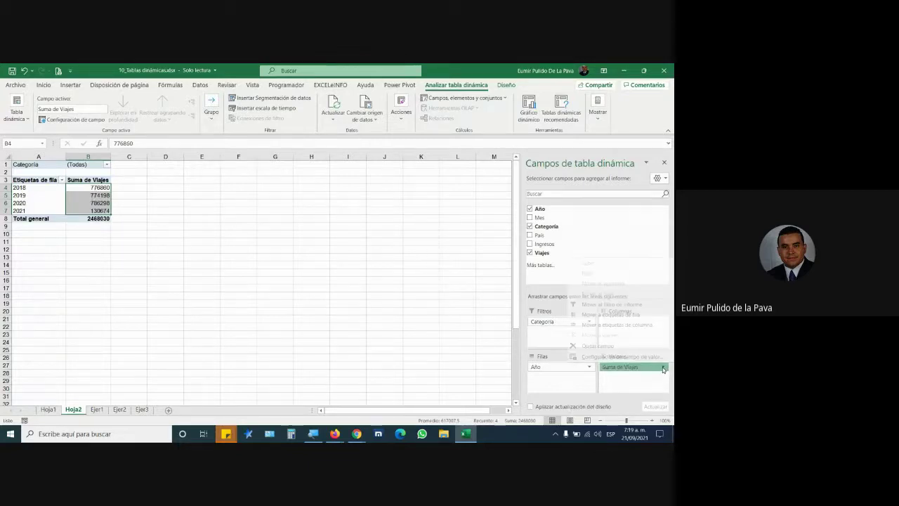
click(623, 357)
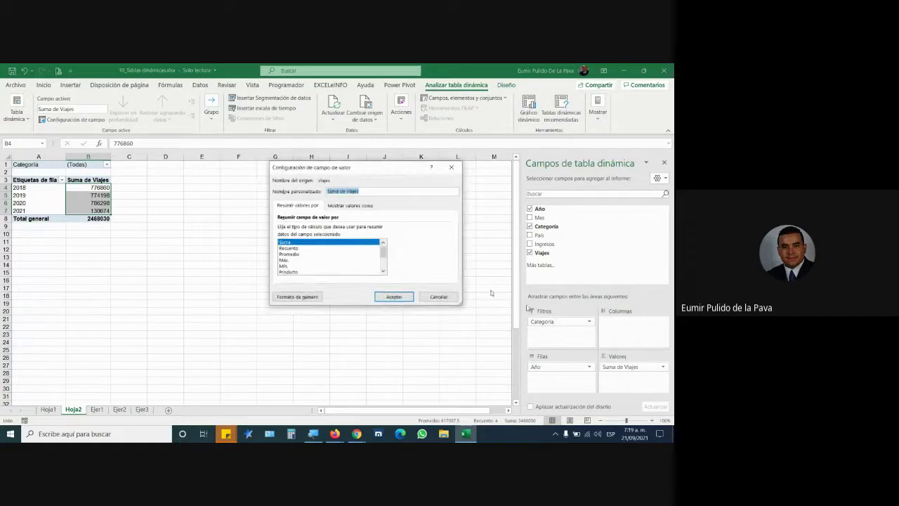
click(288, 248)
click(391, 296)
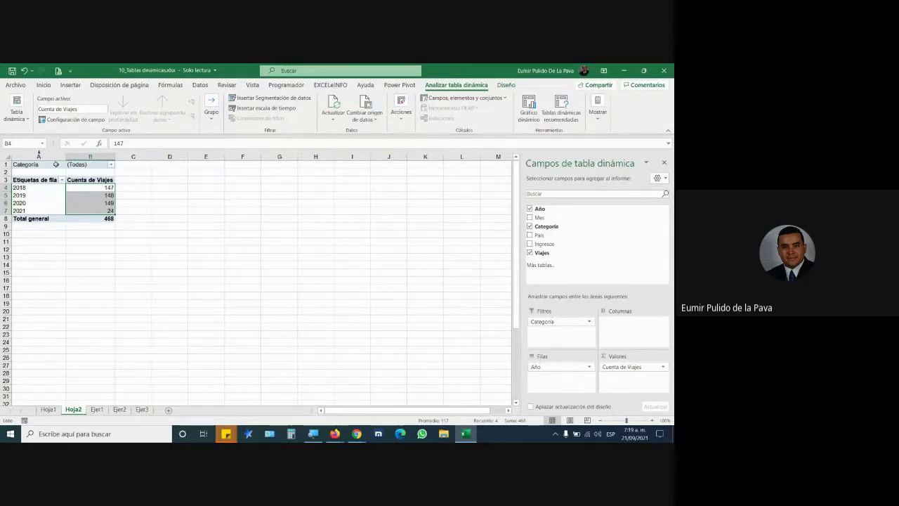
- Try the Categoría filter with Uber Black and Uber Pool, then reset it to all categories
click(110, 164)
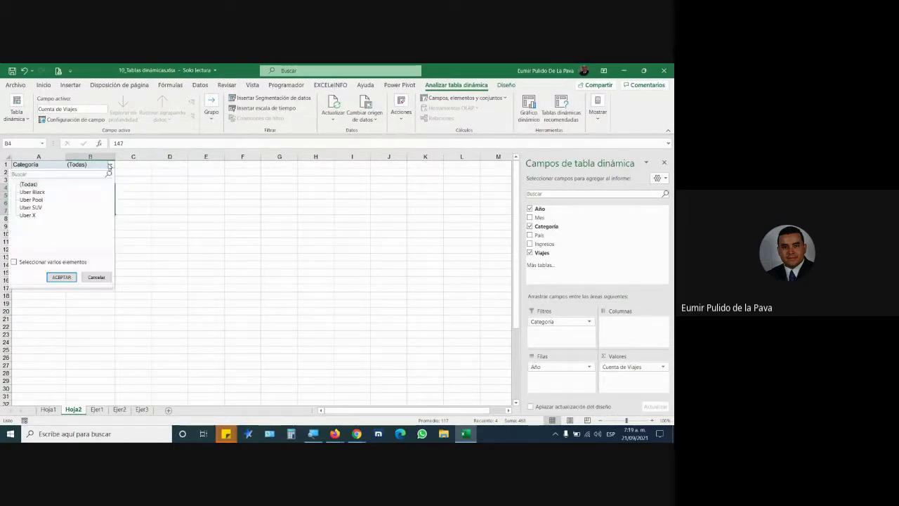
click(40, 192)
click(61, 278)
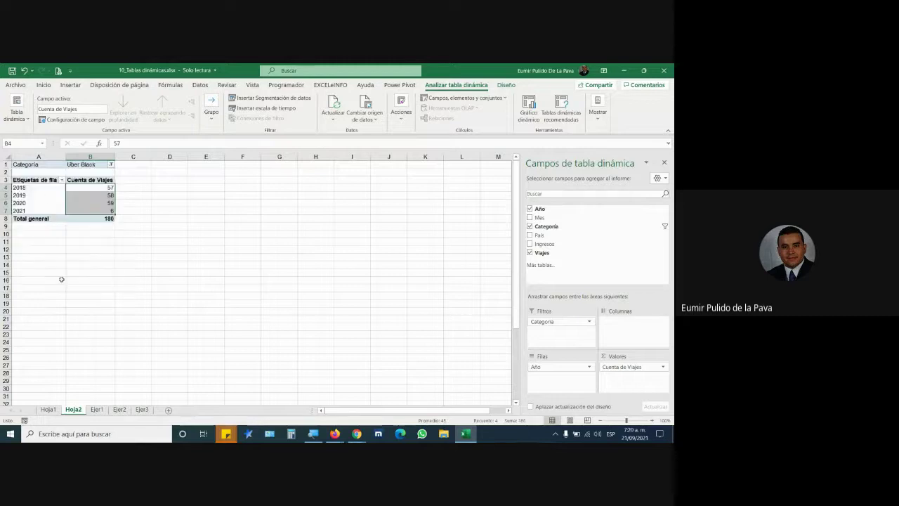
click(110, 165)
click(35, 201)
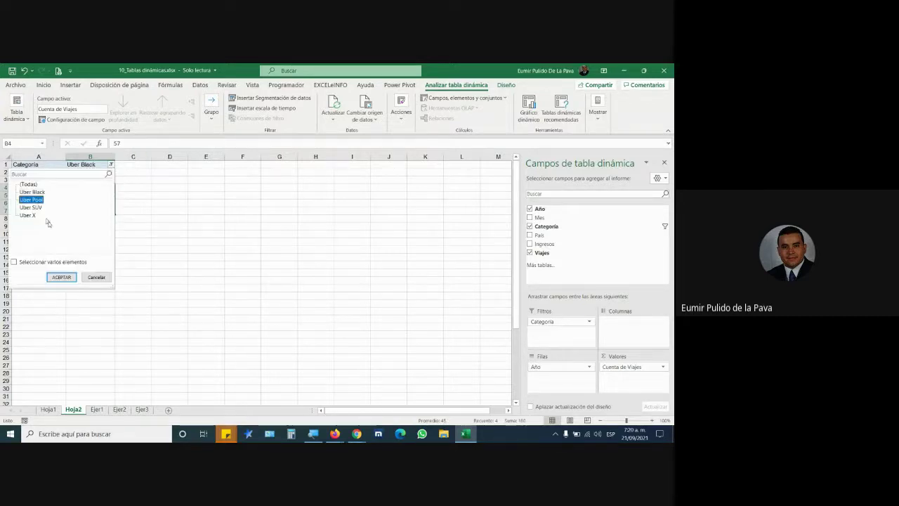
click(61, 276)
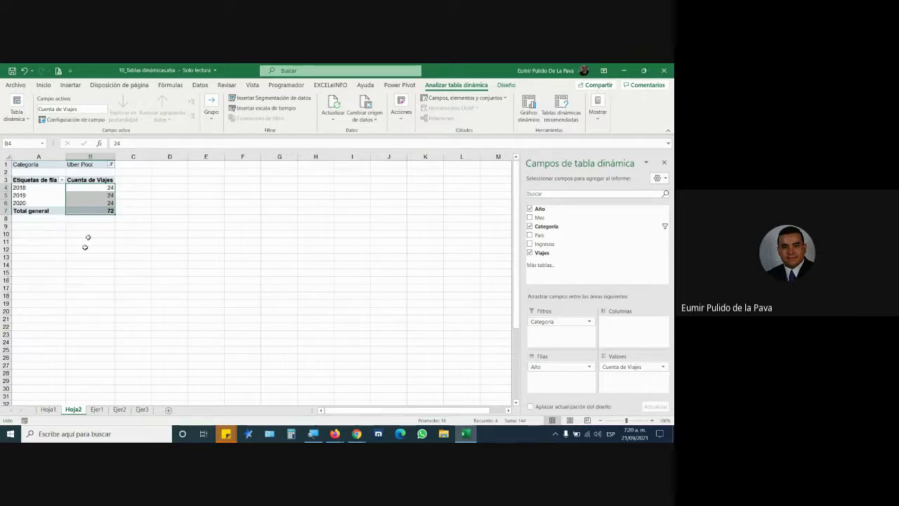
click(110, 165)
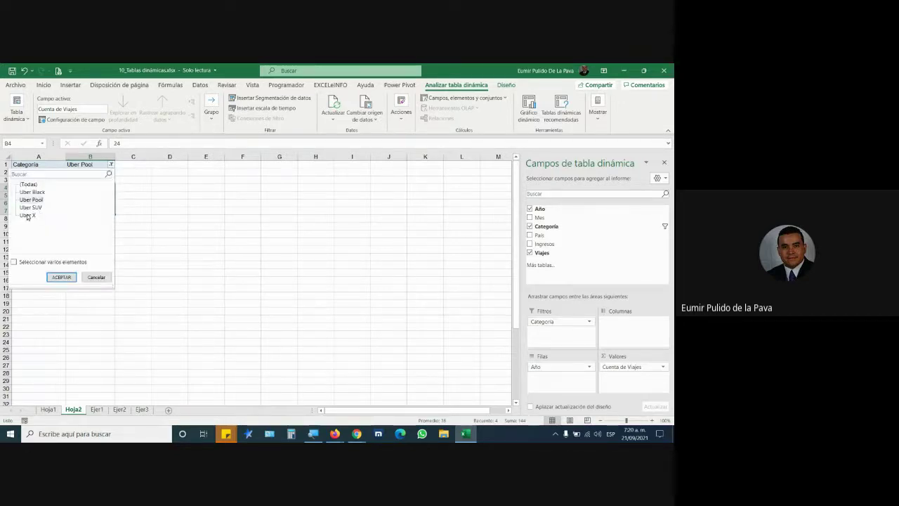
click(61, 276)
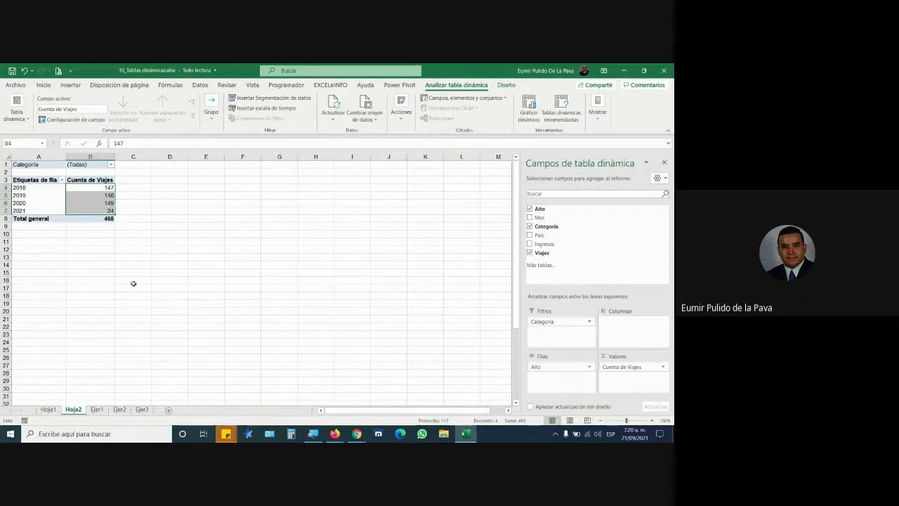
- Auto-fit all column widths on the Ejer1 sheet
click(97, 410)
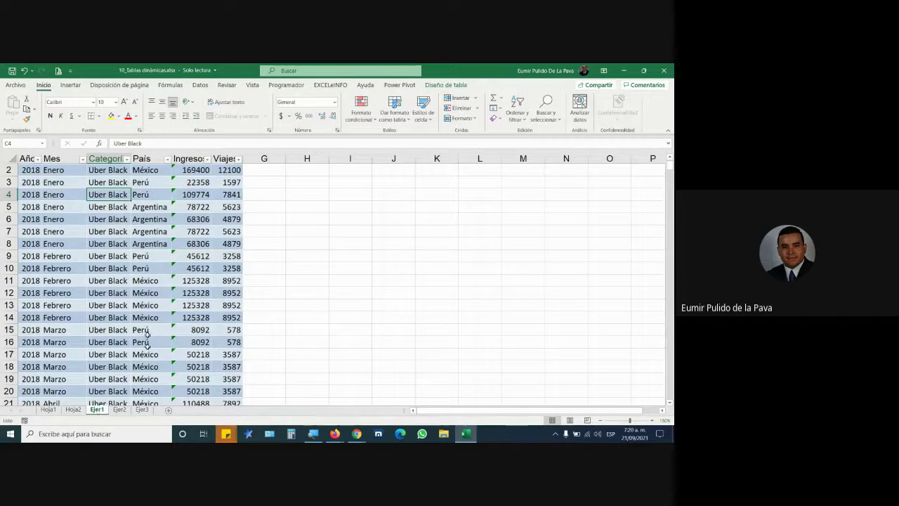
click(13, 158)
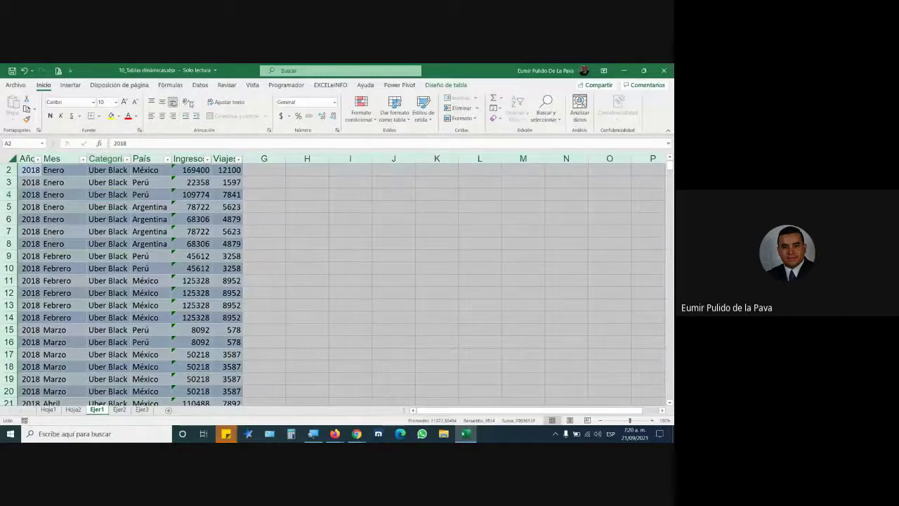
click(462, 118)
click(492, 179)
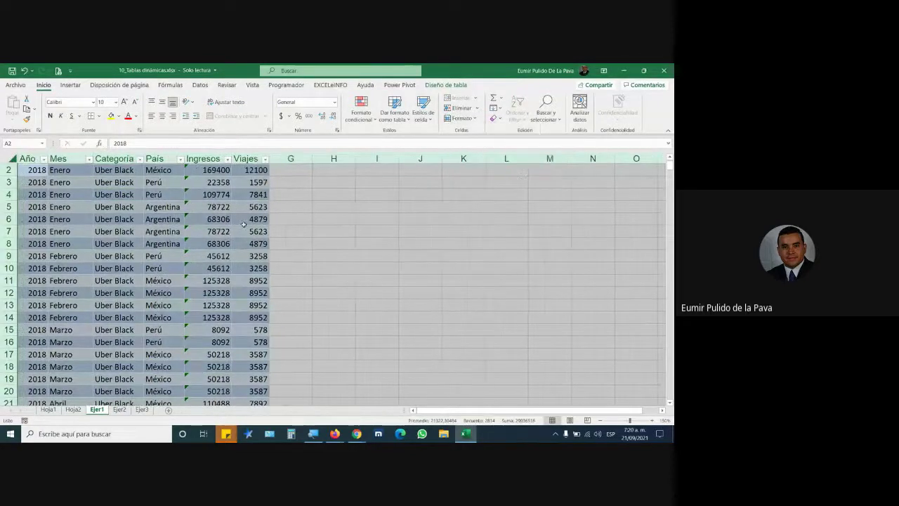
click(315, 250)
scroll(156, 244, up, 1)
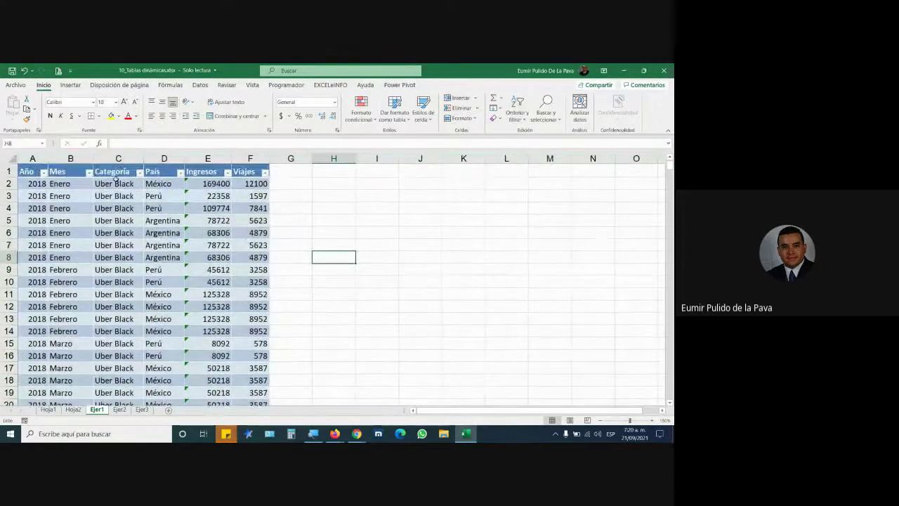
- Inspect the Categoría and País column filter lists without changes, then return to Hoja2
click(116, 173)
click(139, 172)
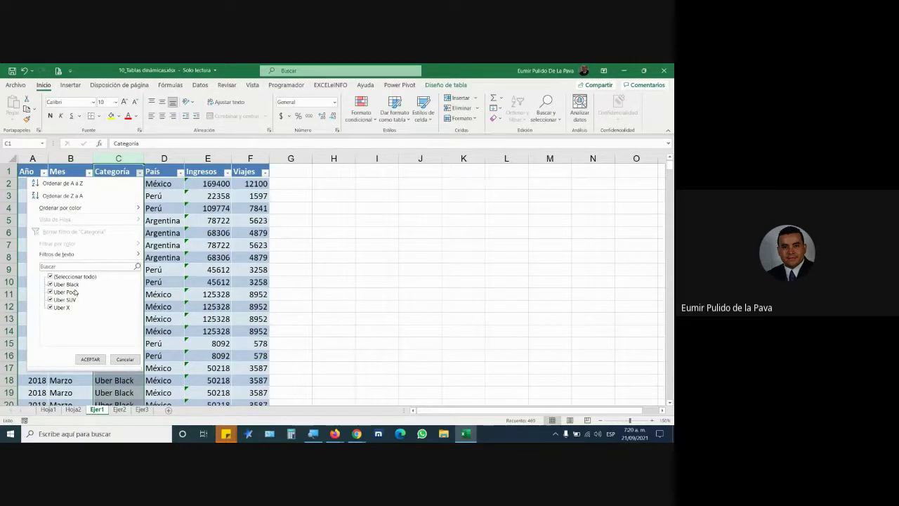
click(90, 359)
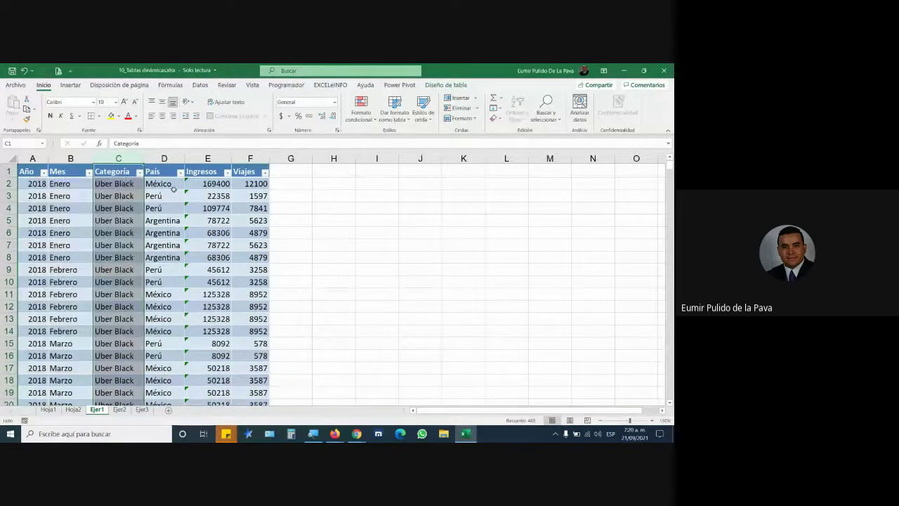
click(181, 172)
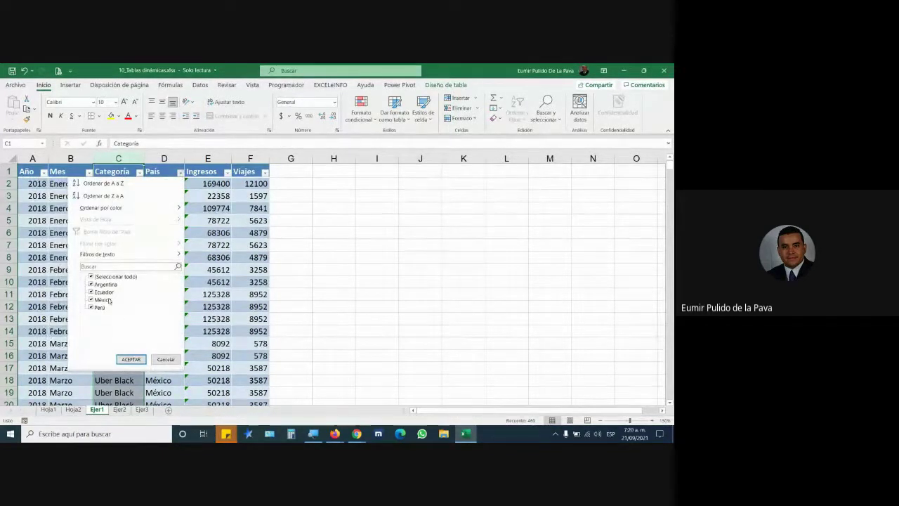
click(154, 361)
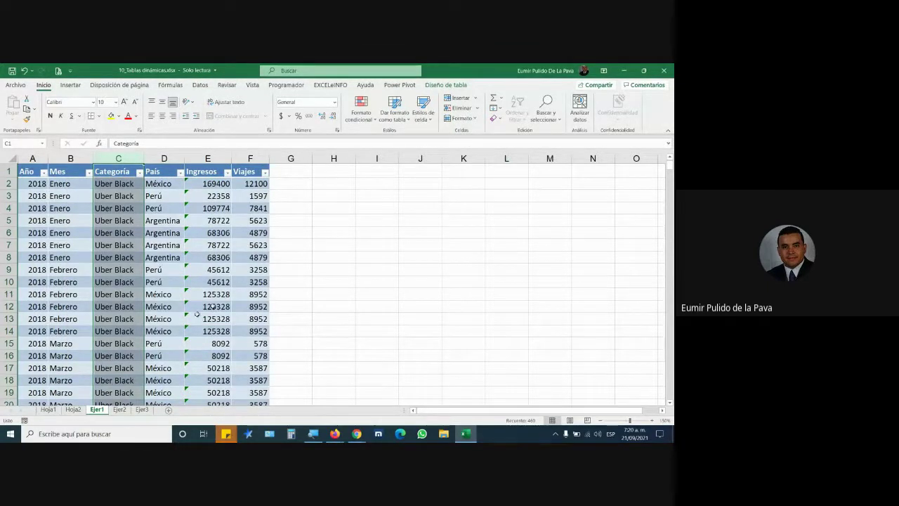
click(74, 409)
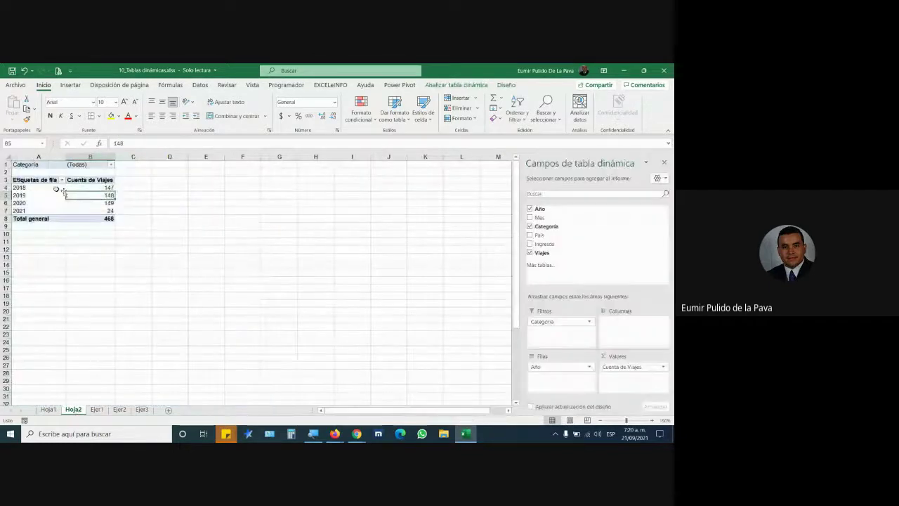
drag(90, 187, 90, 210)
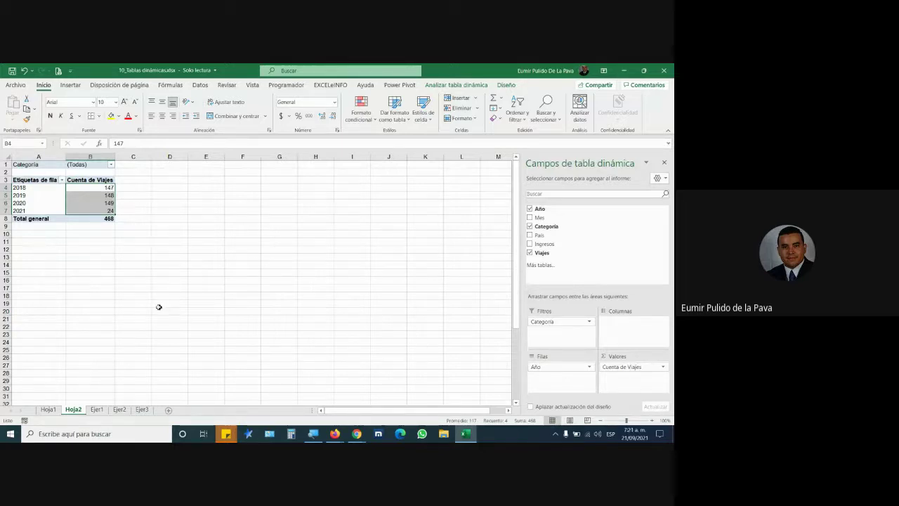
click(110, 165)
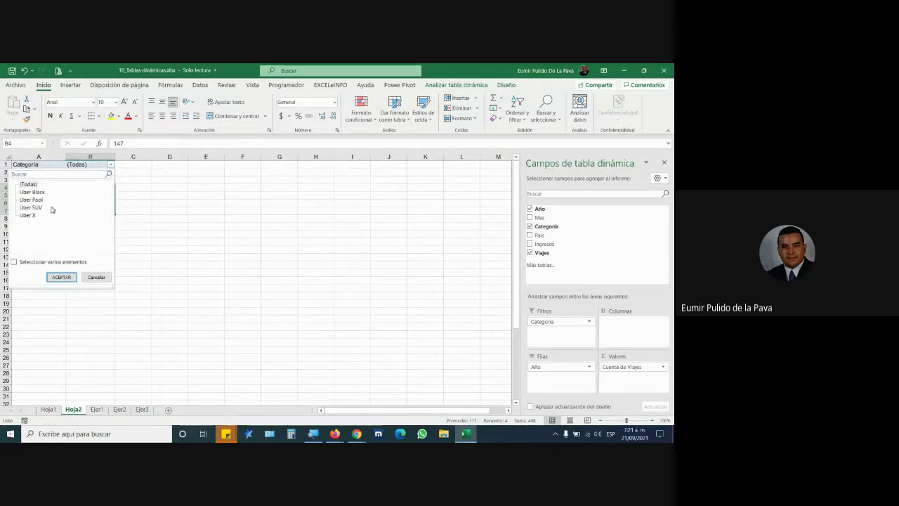
click(28, 215)
click(61, 277)
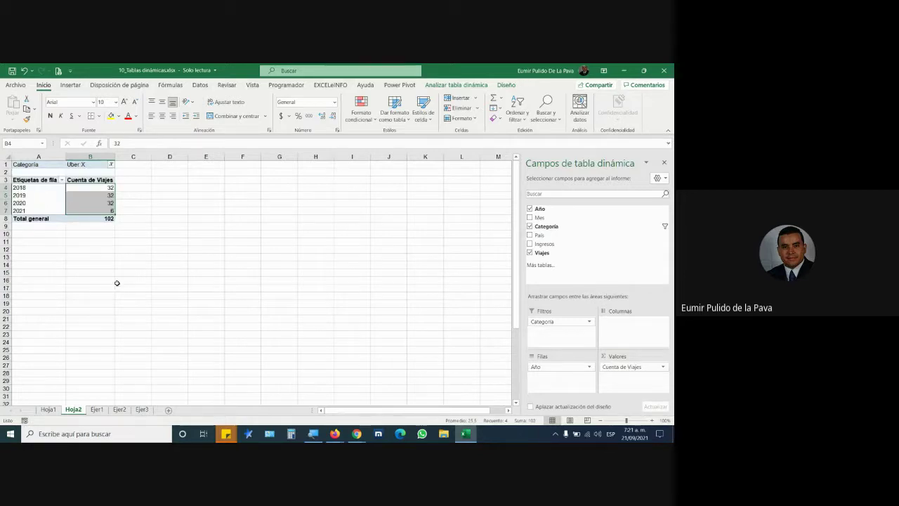
click(107, 172)
click(111, 165)
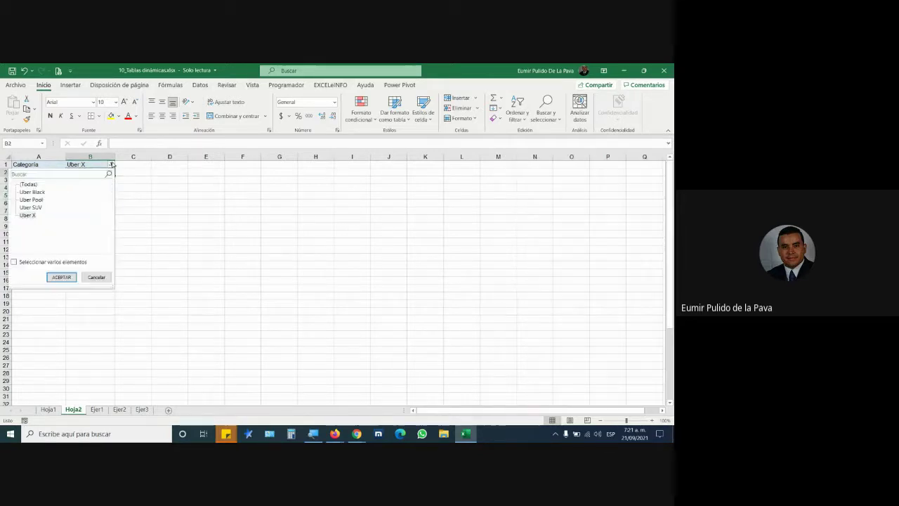
click(28, 184)
click(61, 277)
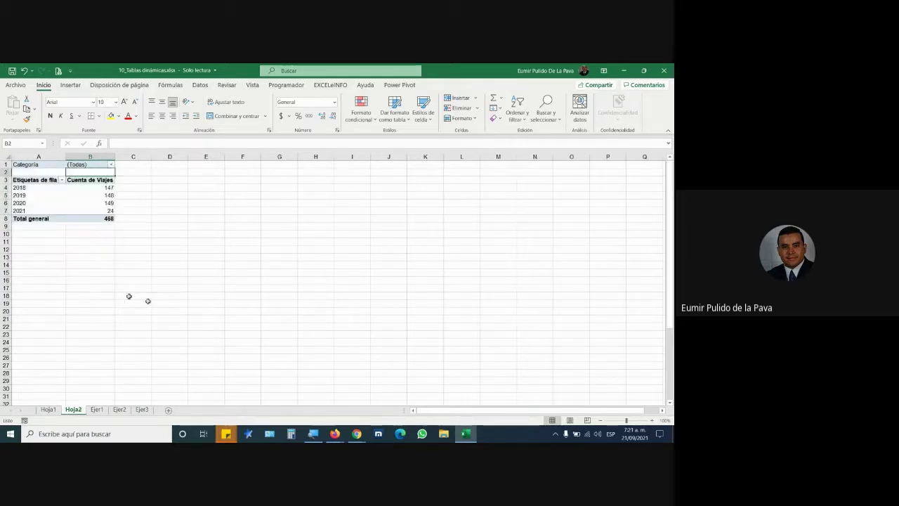
click(82, 196)
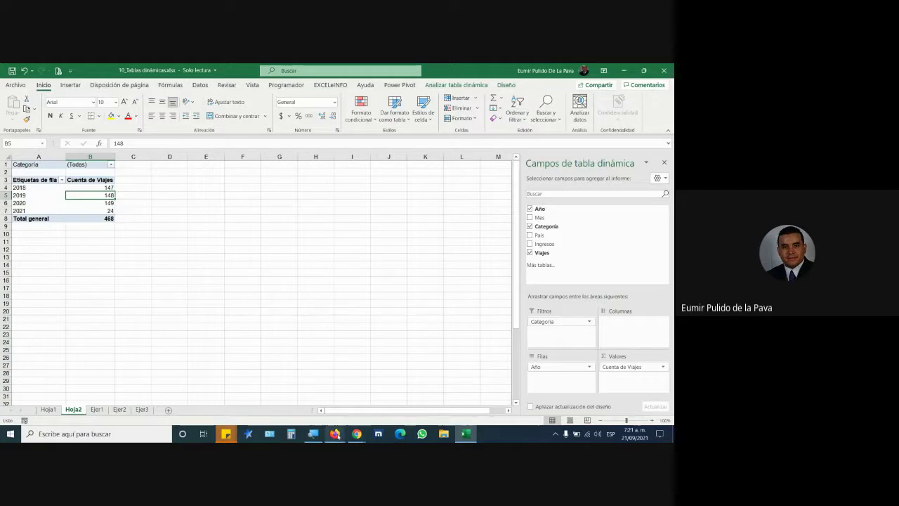
mouse_move(335, 433)
click(373, 399)
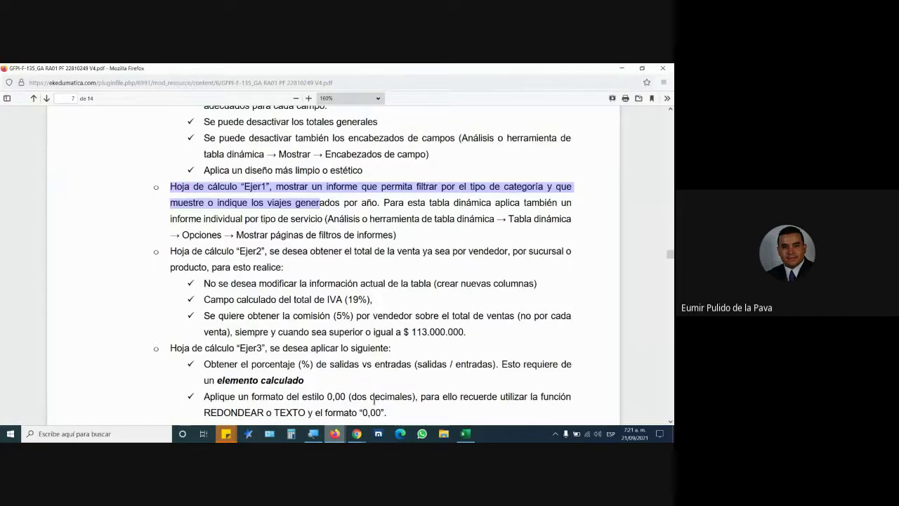
click(392, 203)
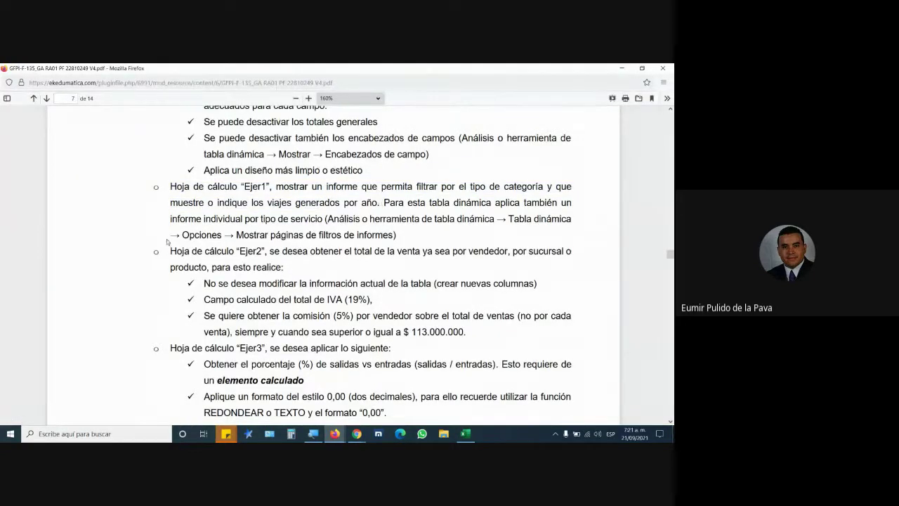
drag(170, 218, 325, 219)
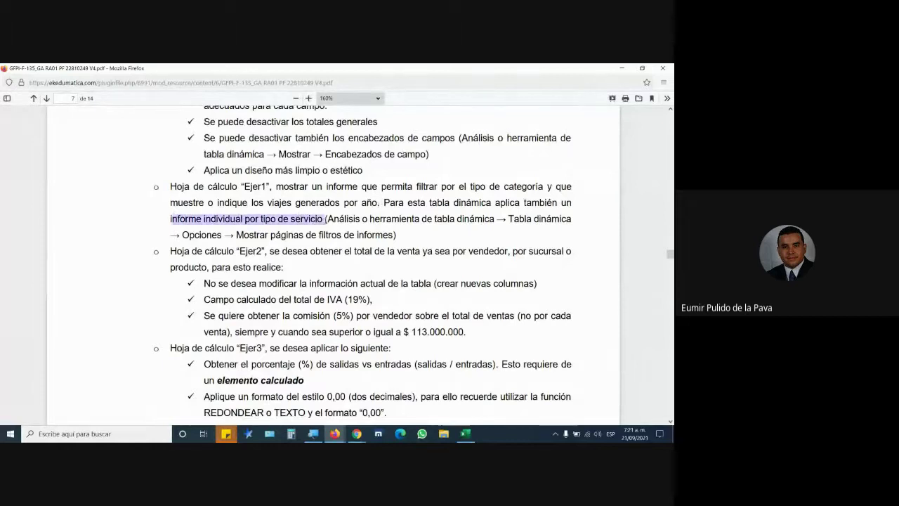
click(465, 434)
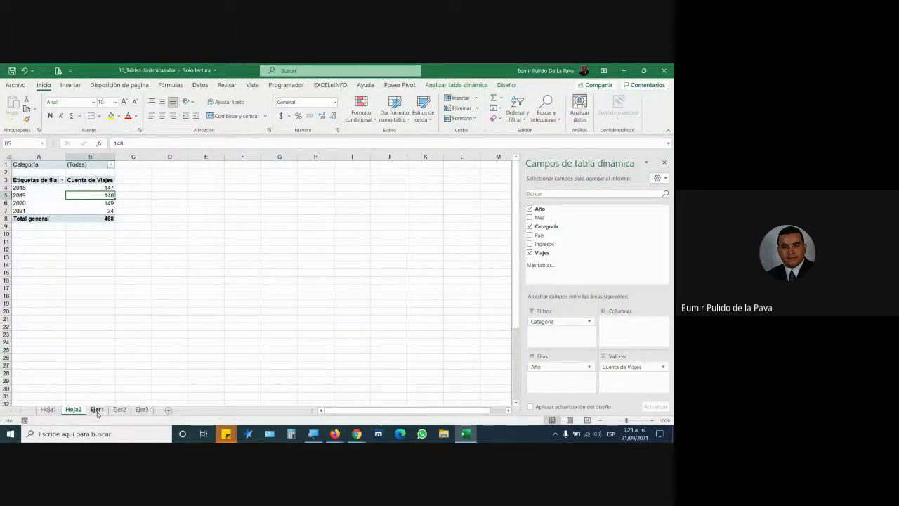
- Check cell C4 on Ejer1, then filter the Hoja2 pivot to Uber Black
click(97, 410)
click(120, 209)
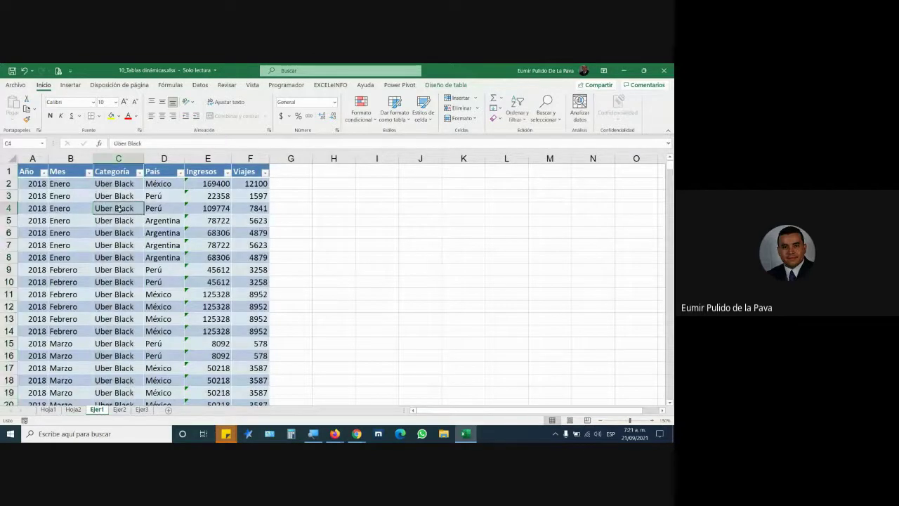
click(74, 410)
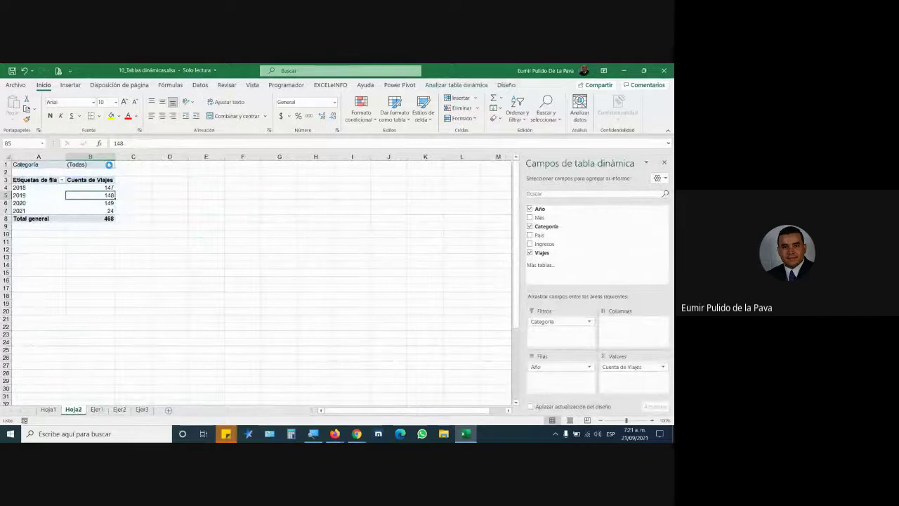
click(110, 165)
click(32, 191)
click(63, 278)
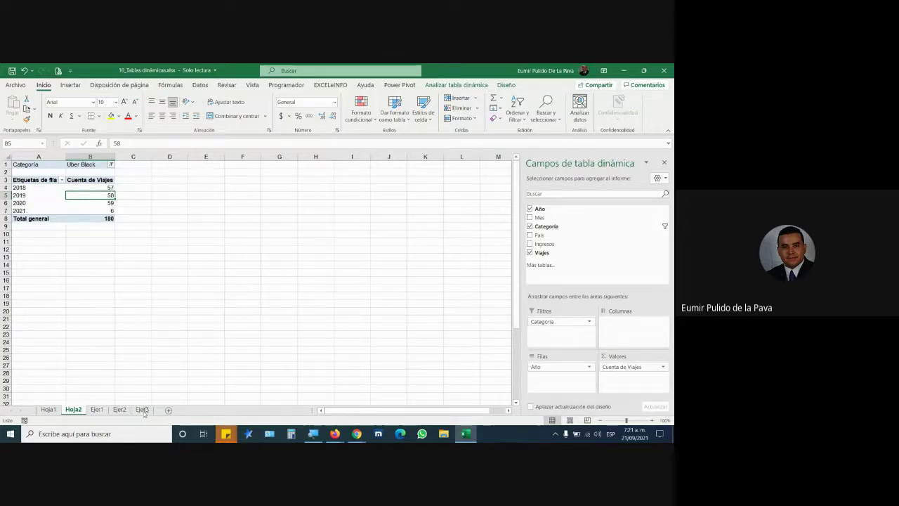
- Cycle the Categoría filter through Uber Pool, Uber SUV and Uber X
click(112, 165)
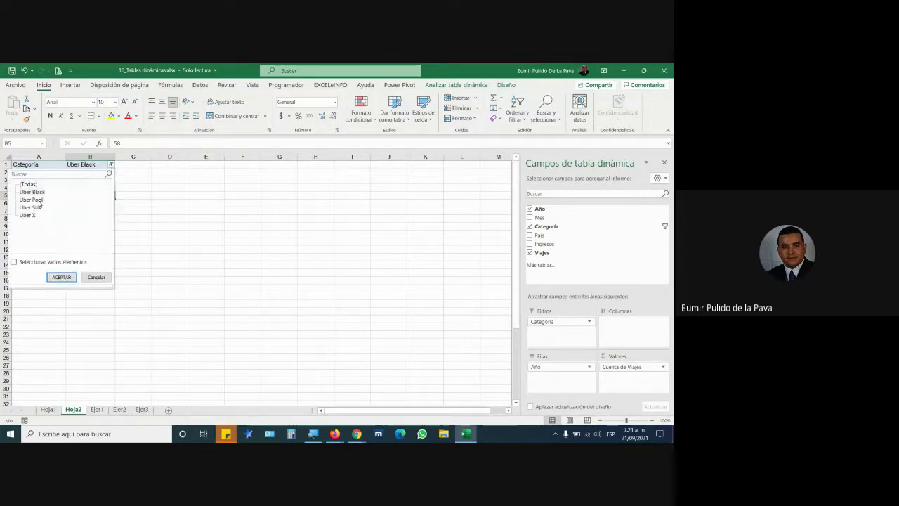
click(34, 200)
click(62, 277)
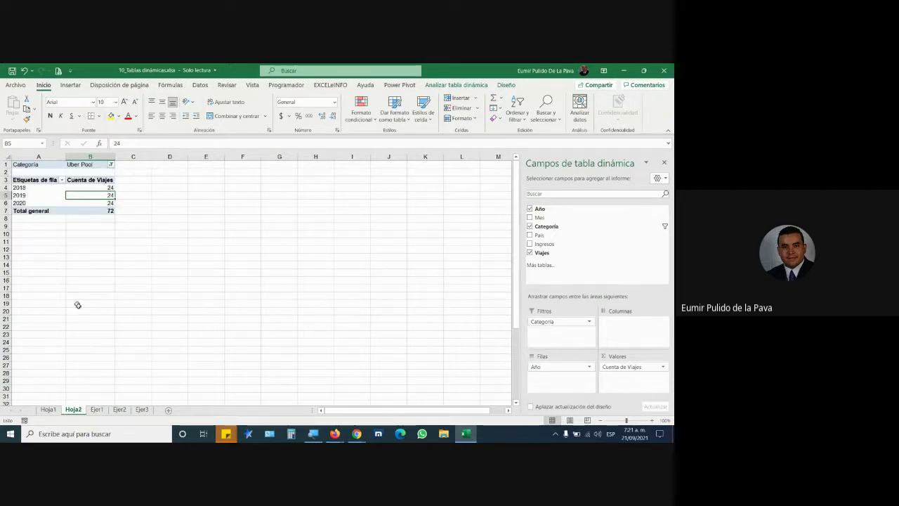
click(110, 163)
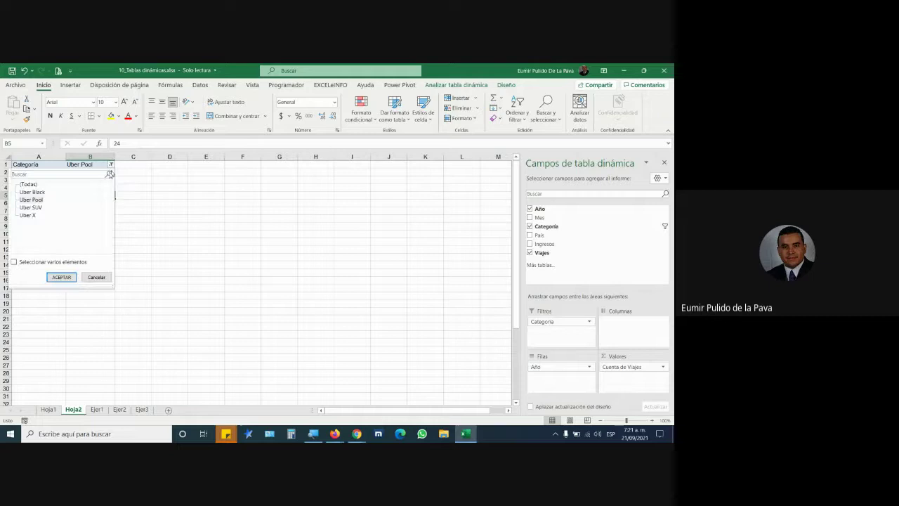
click(40, 208)
click(64, 277)
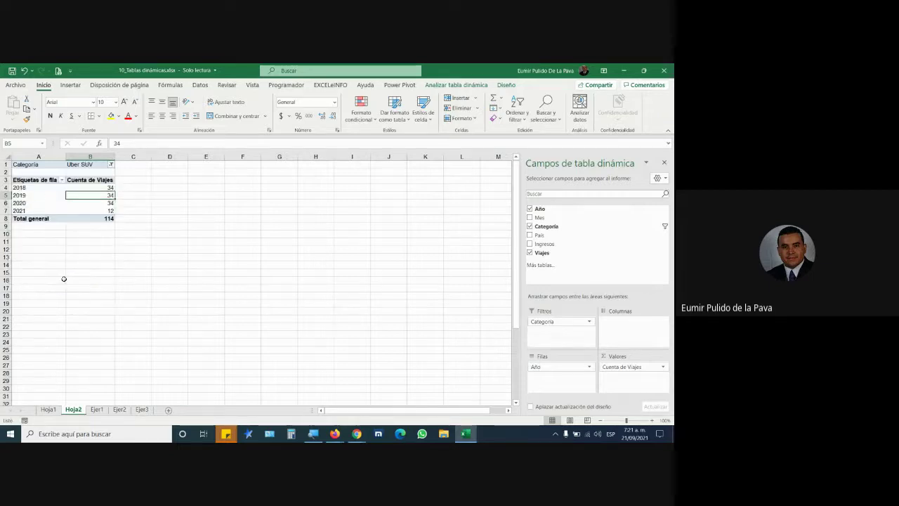
click(111, 164)
click(31, 215)
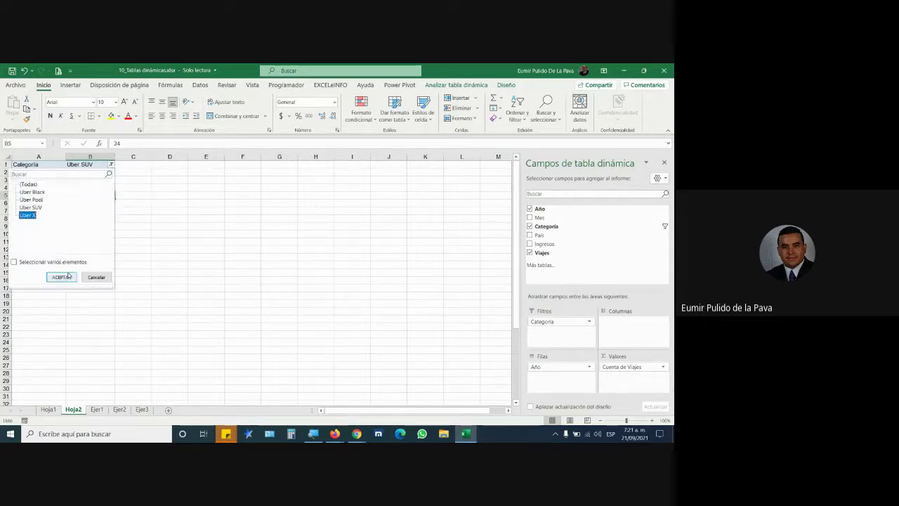
click(66, 276)
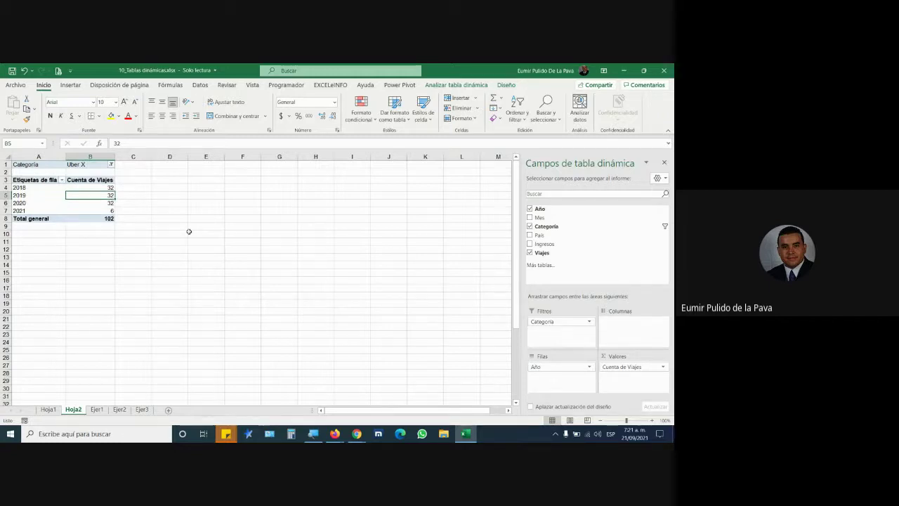
- Reset the Categoría filter to all categories and bring up the Analizar tabla dinámica ribbon
click(111, 164)
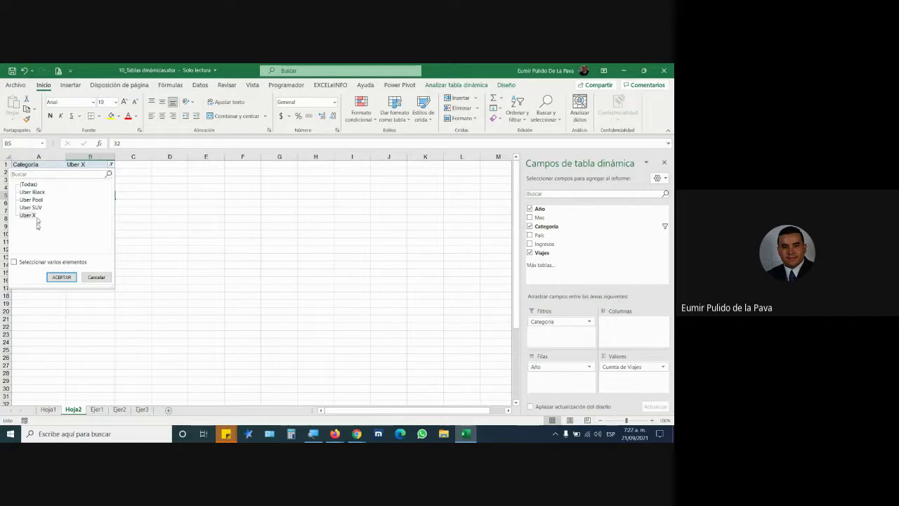
click(29, 185)
click(60, 277)
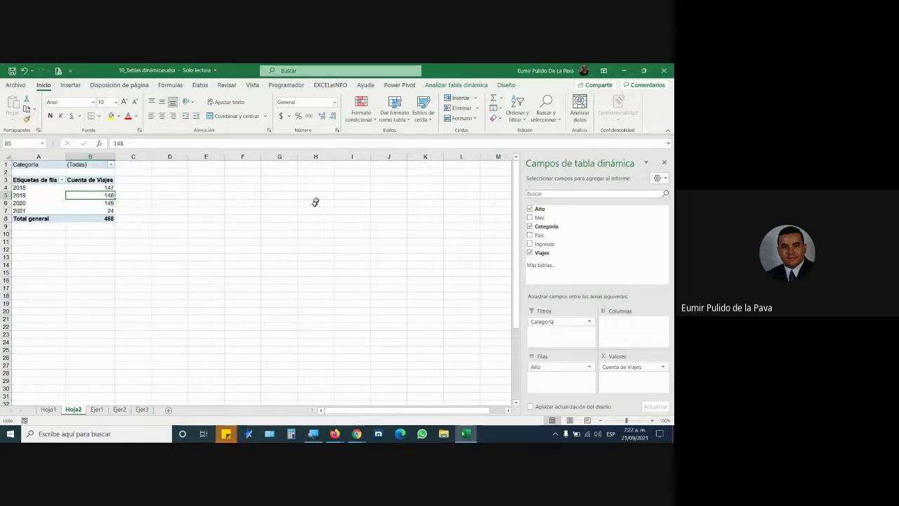
click(110, 165)
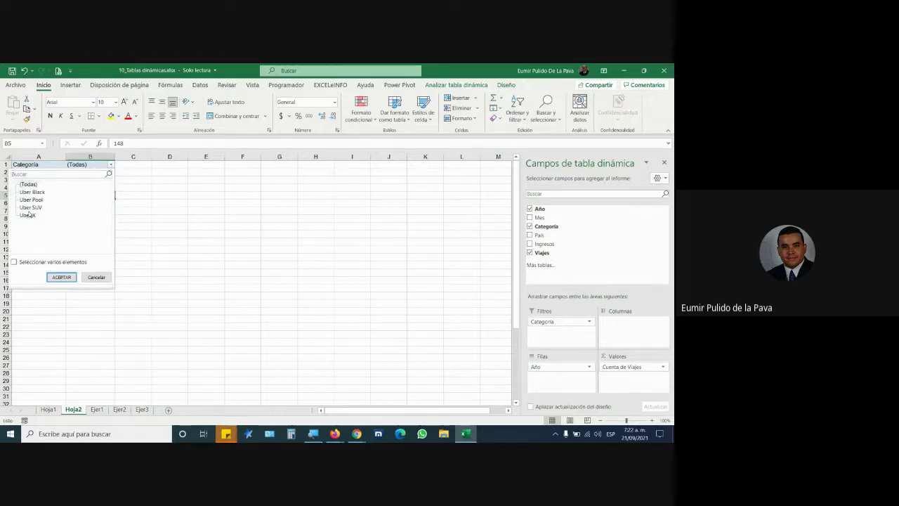
click(97, 277)
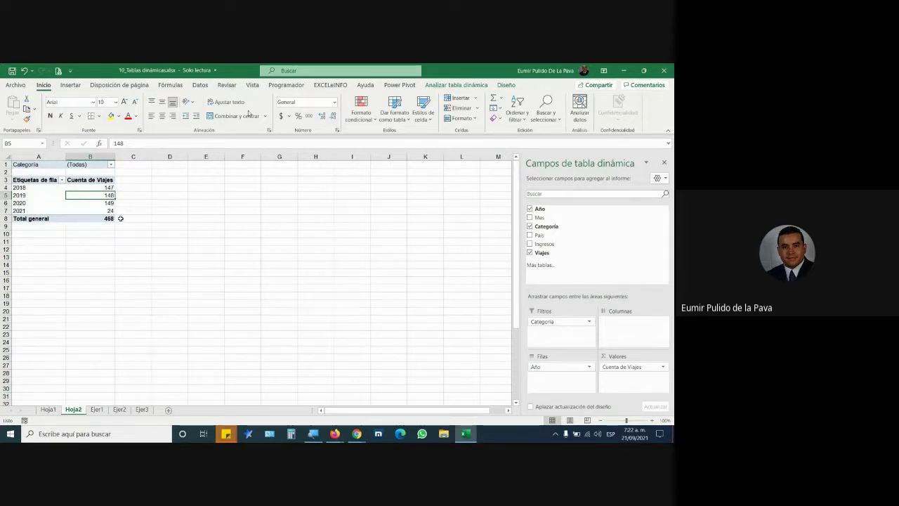
click(464, 85)
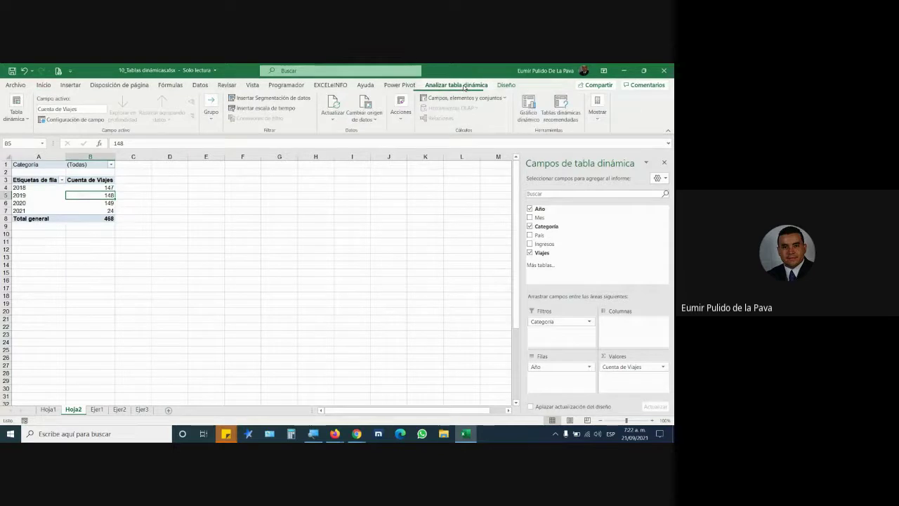
- From the pivot's Opciones dropdown, choose Mostrar páginas de filtro de informe for Categoría
click(313, 433)
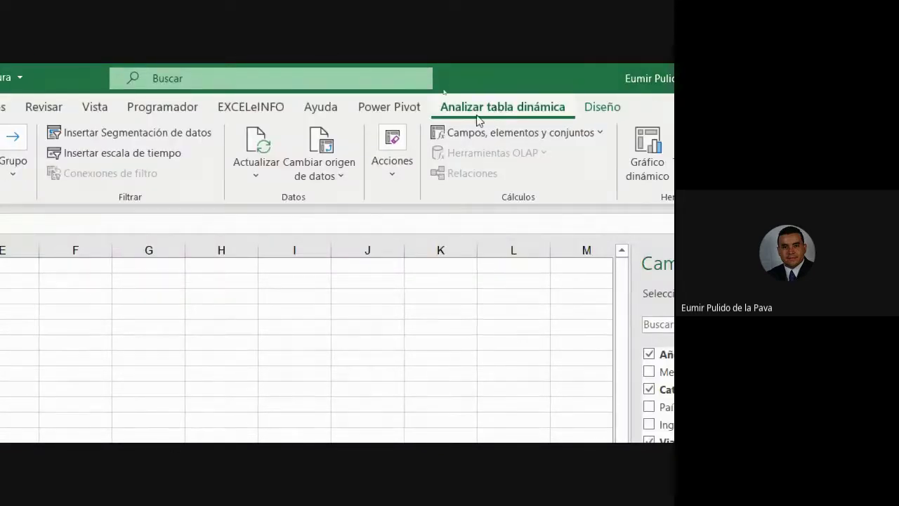
click(39, 172)
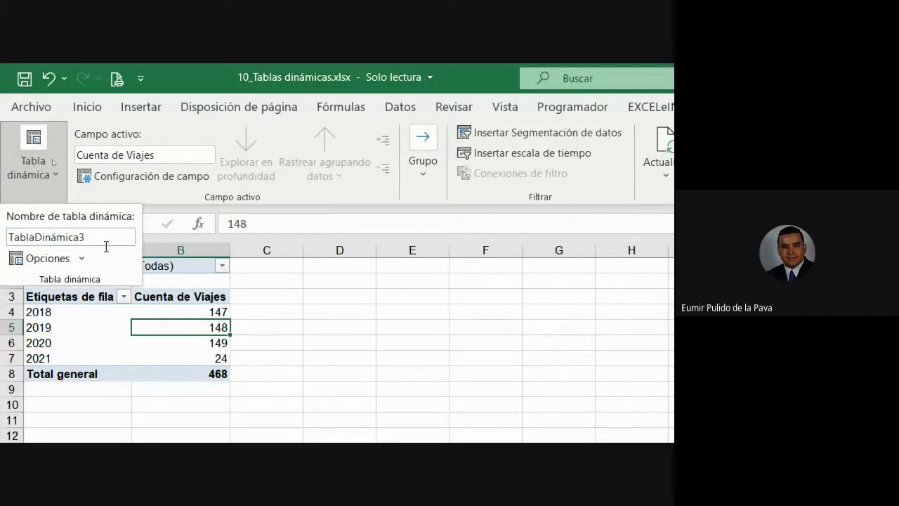
click(82, 259)
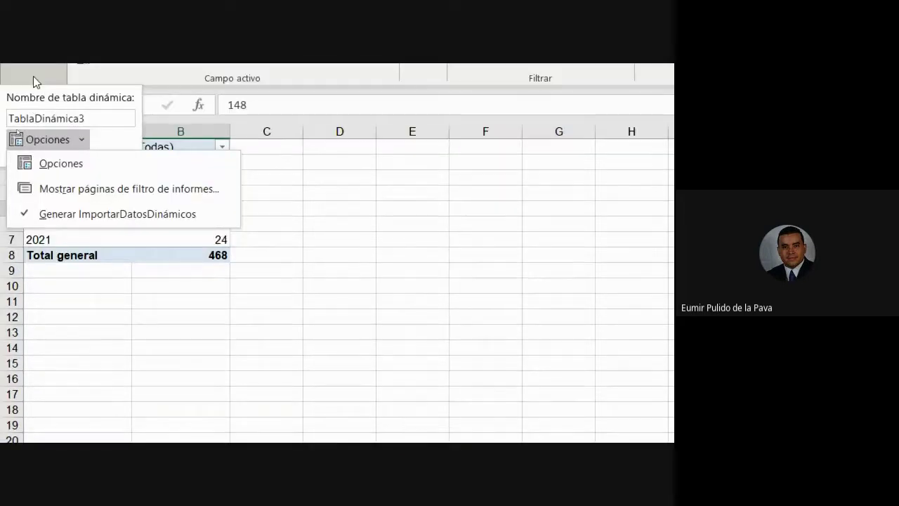
click(99, 189)
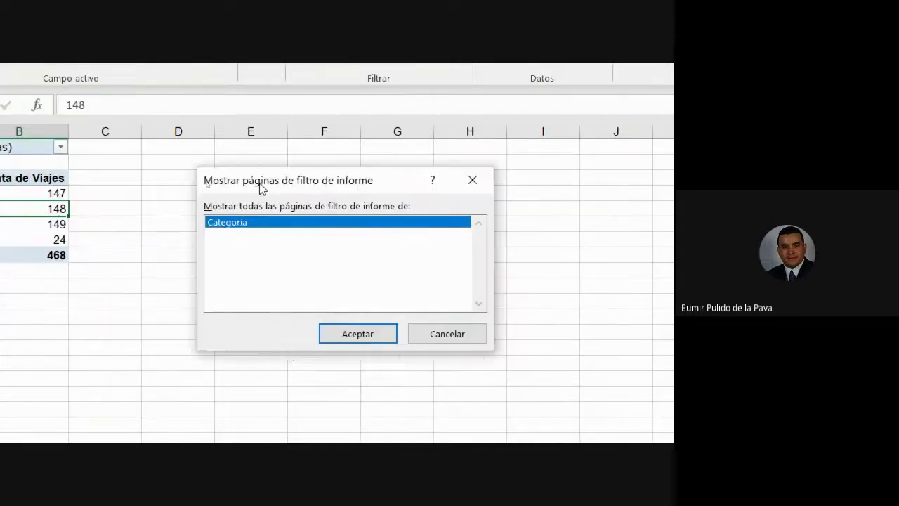
- Generate separate Uber Black, Uber Pool, Uber SUV and Uber X sheets from the Categoría filter
drag(260, 186, 221, 162)
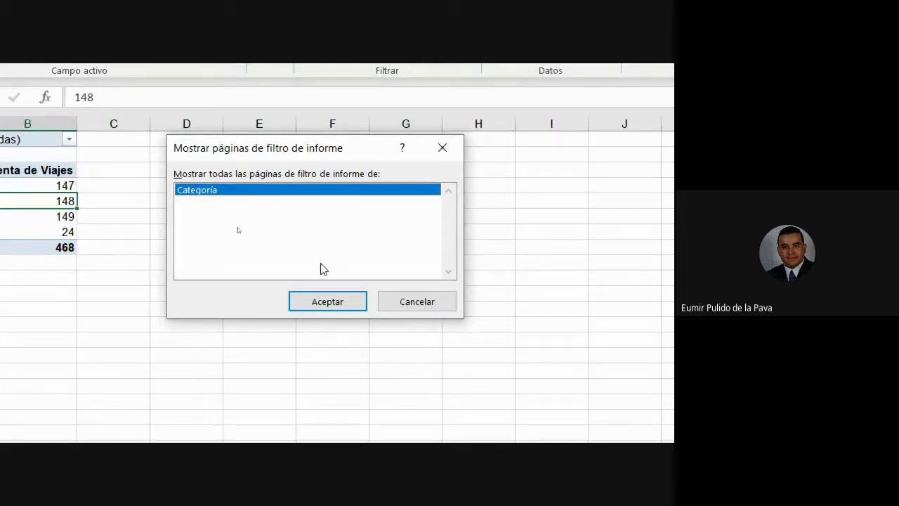
click(330, 300)
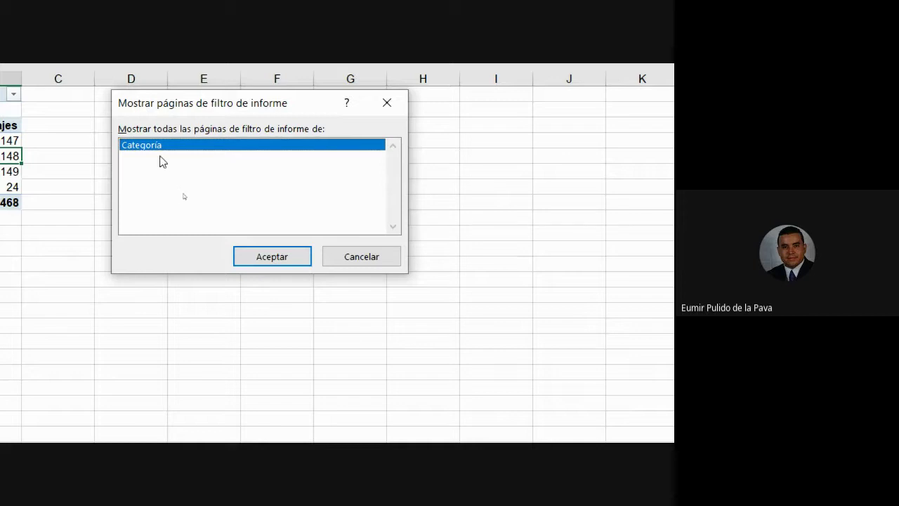
click(254, 260)
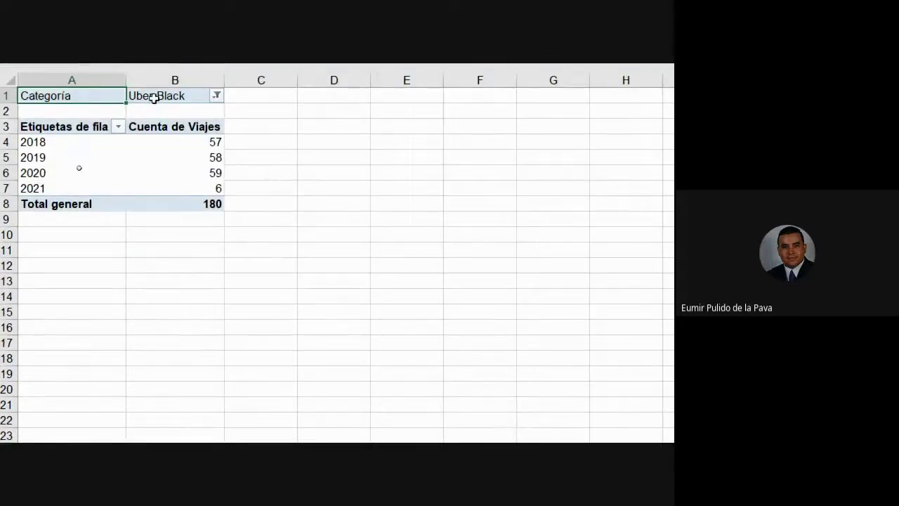
- Look through the Uber Pool, Uber SUV, Uber X and Uber Black sheets, ending on Uber Pool
click(219, 381)
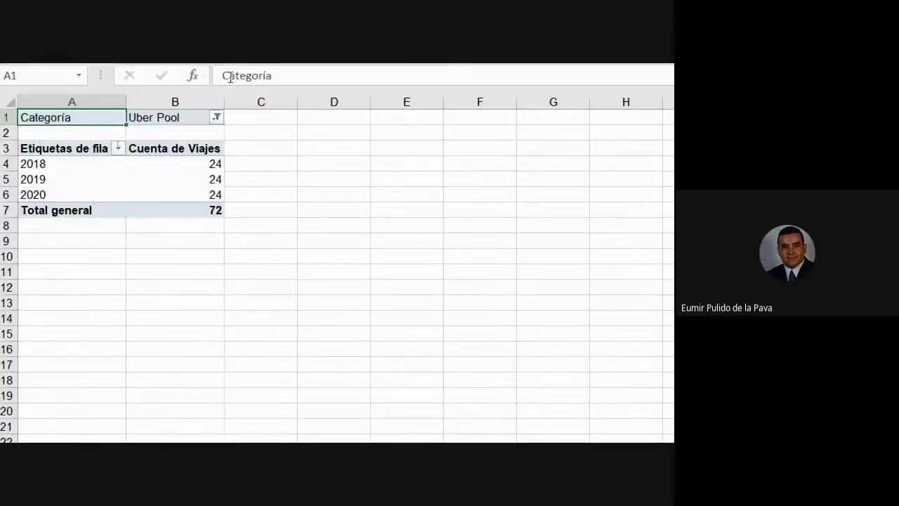
click(302, 379)
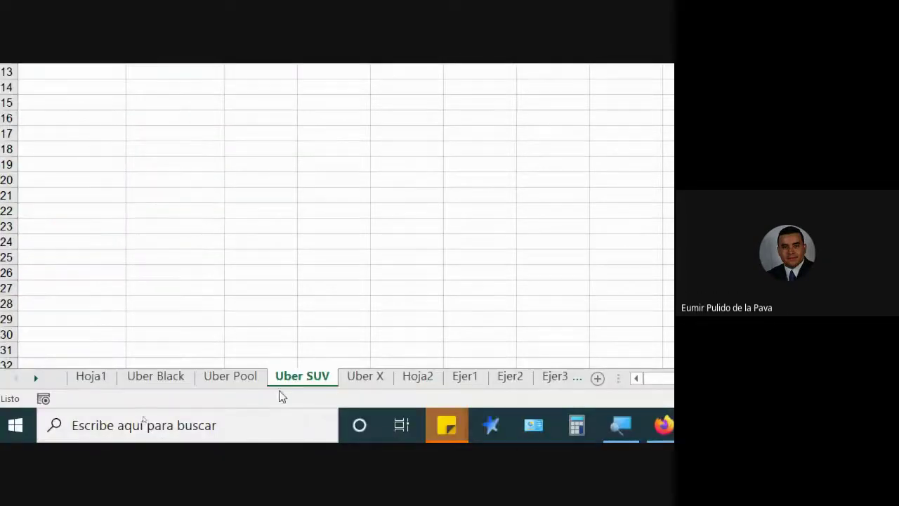
click(349, 383)
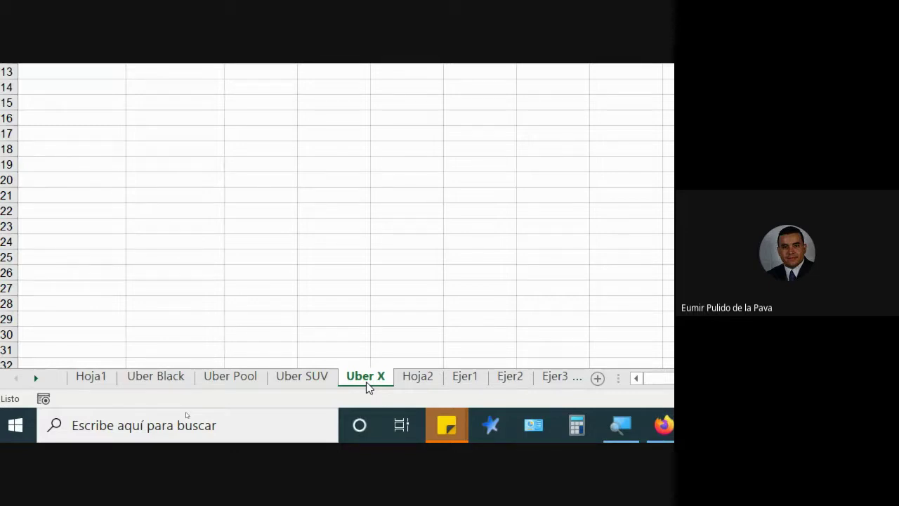
click(147, 381)
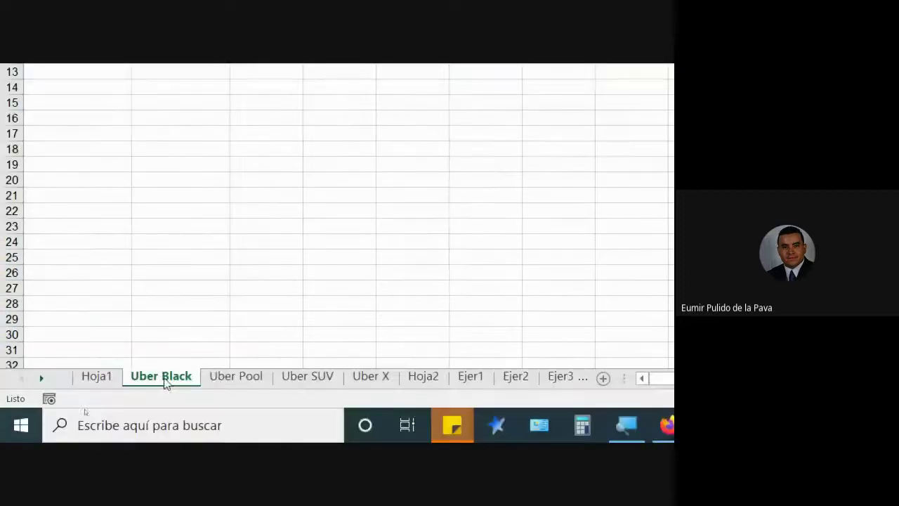
click(231, 378)
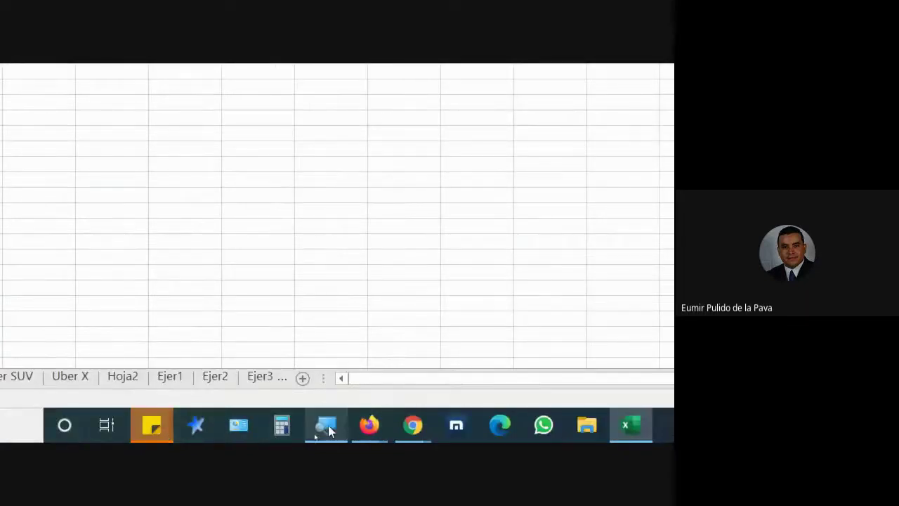
- Bring the Google Meet call window to the front
click(328, 425)
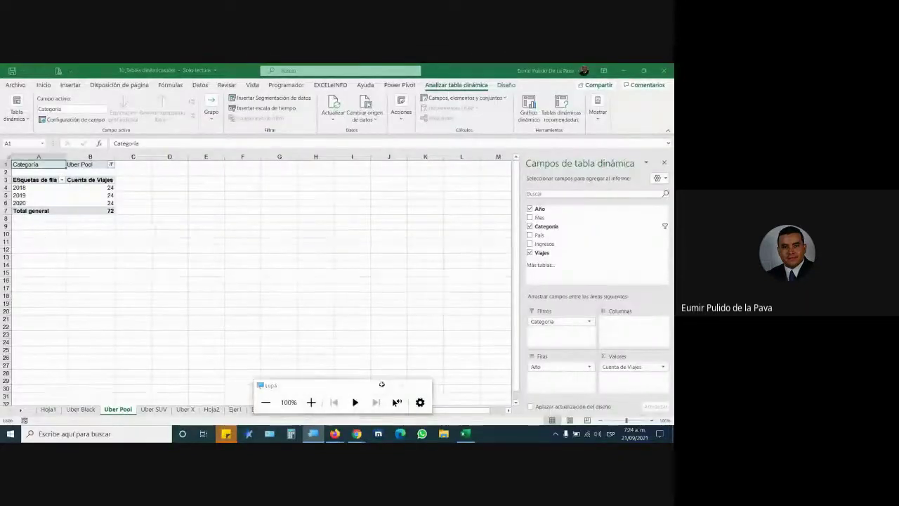
mouse_move(357, 432)
click(335, 407)
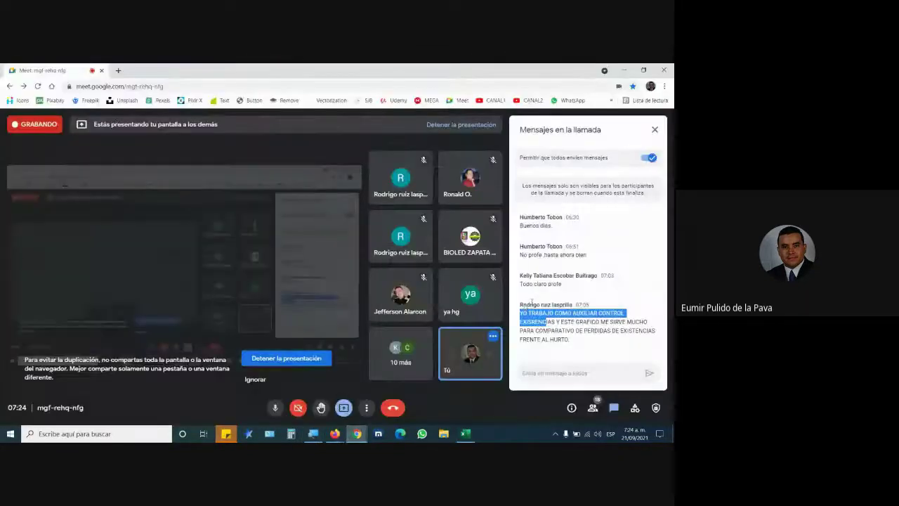
- Read the messages in the Meet call chat, then return to the Excel workbook
click(599, 328)
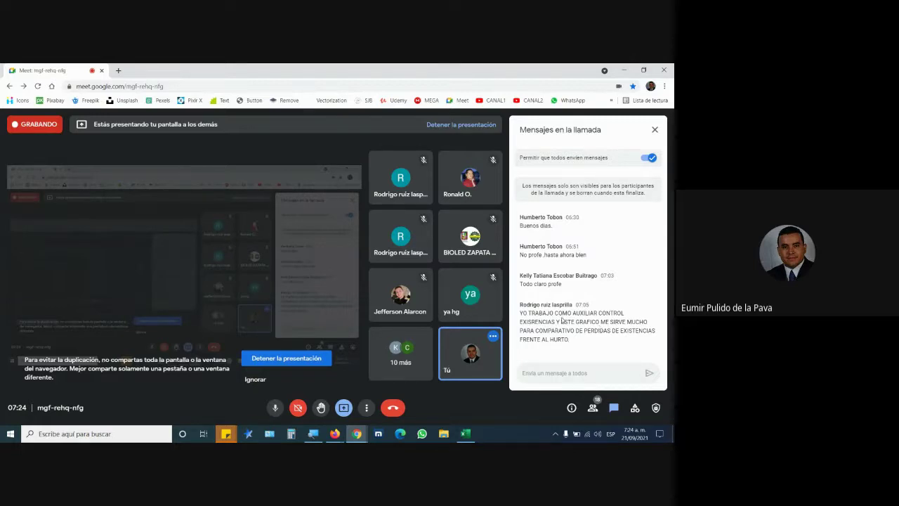
key(alt+Tab)
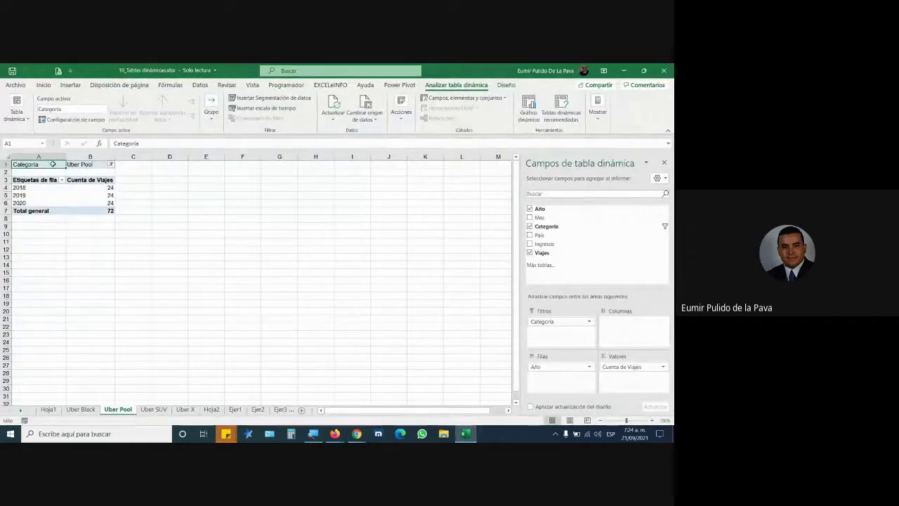
- Highlight the Ejer2 total-sales-by-vendor requirement in the assignment PDF, then return to Excel
click(335, 434)
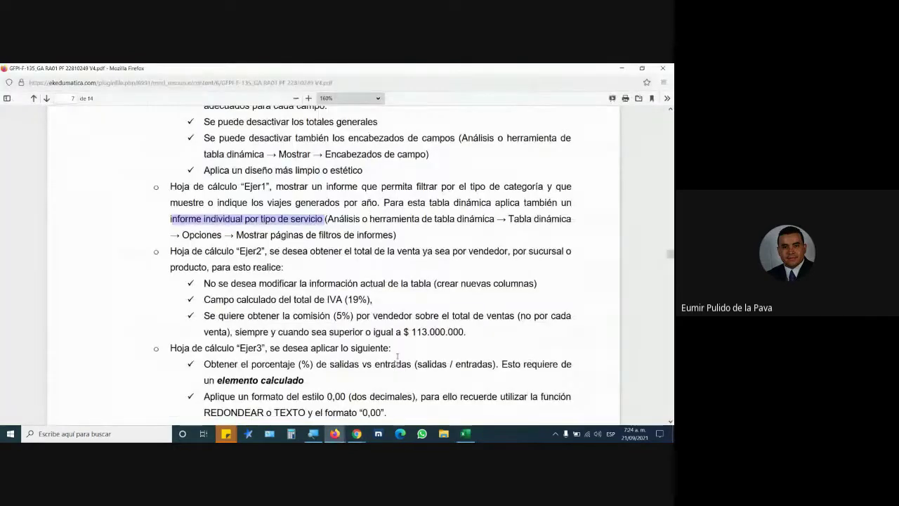
scroll(398, 358, down, 2)
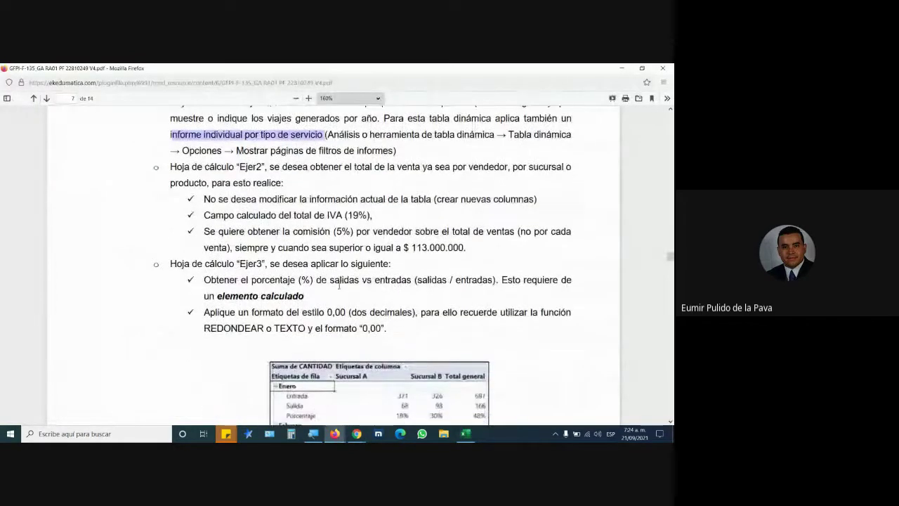
drag(172, 166, 282, 184)
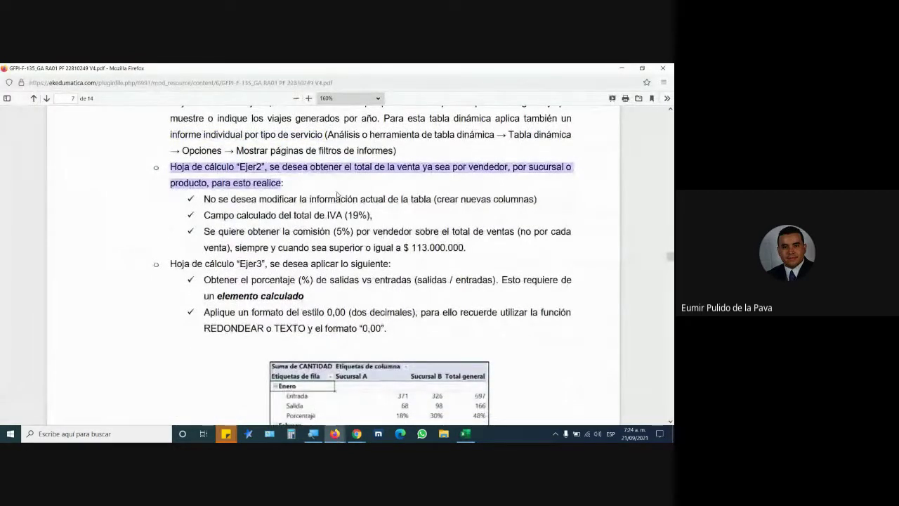
click(296, 187)
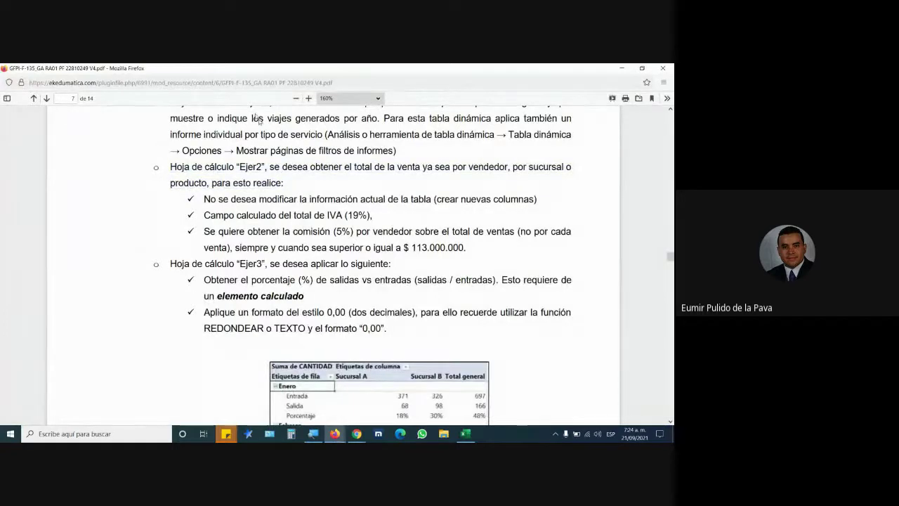
mouse_move(354, 167)
mouse_down()
mouse_move(569, 167)
mouse_move(223, 186)
mouse_up()
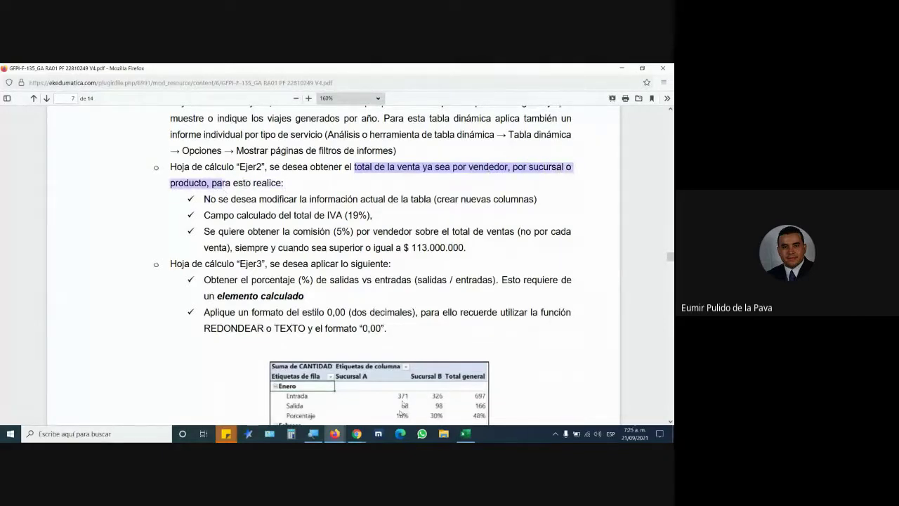
click(465, 433)
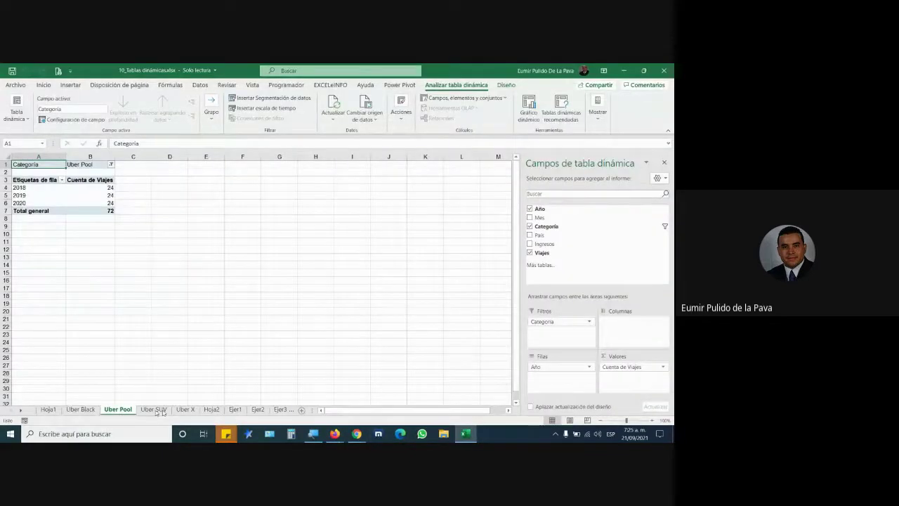
- Convert the Ejer2 sales data range into an Excel table
click(257, 410)
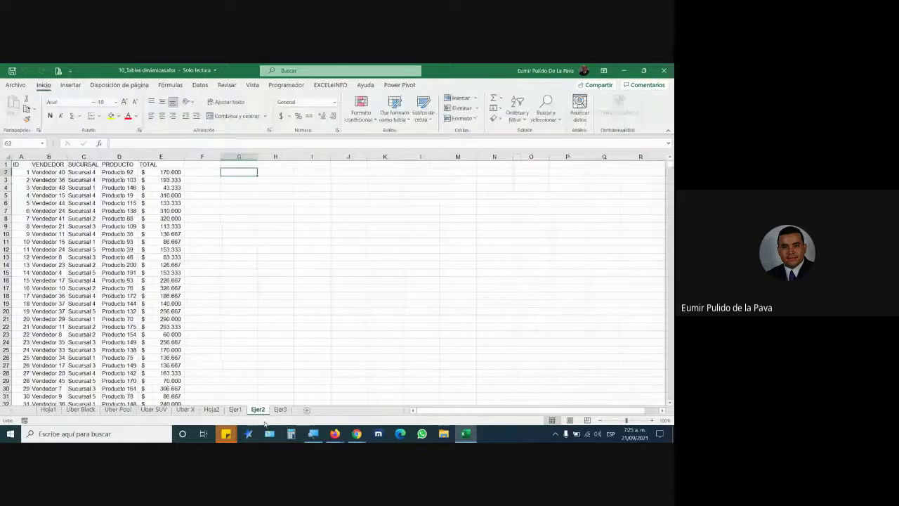
click(84, 218)
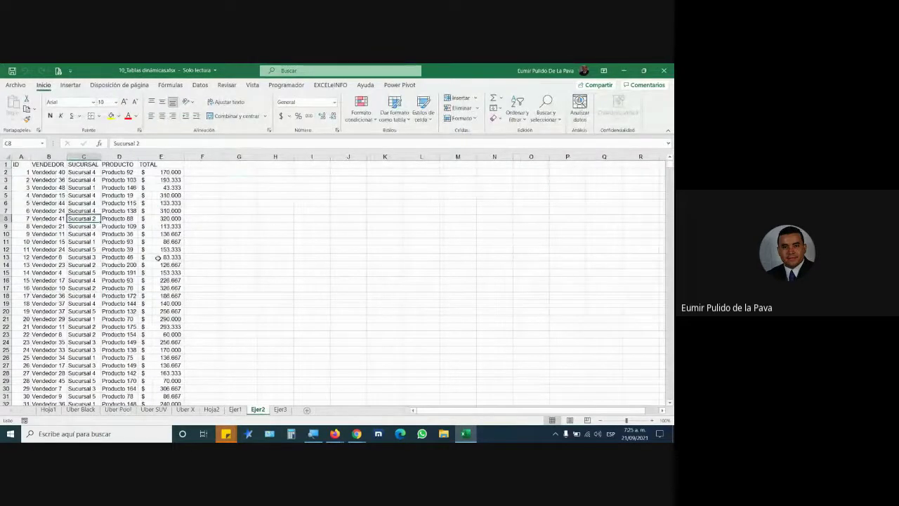
key(ctrl+t)
key(Return)
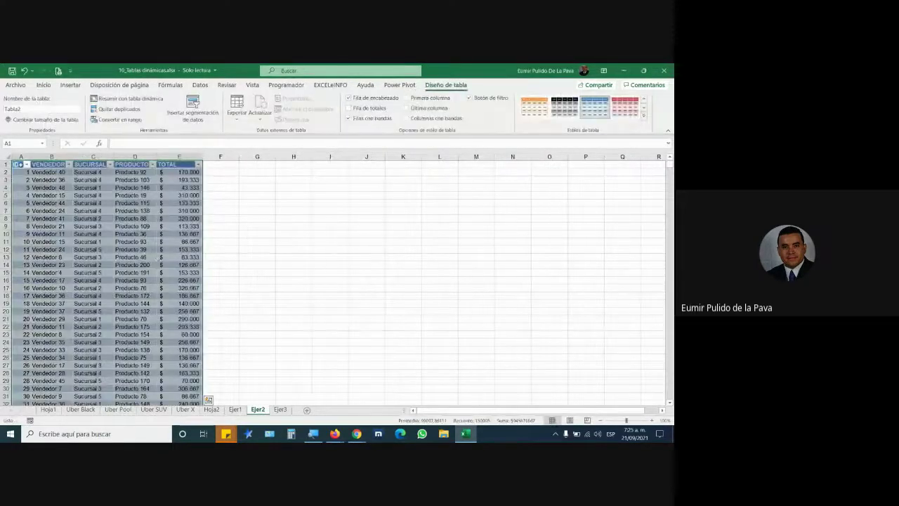
- Insert an empty pivot table from the sales table at cell H2 of the same sheet
click(134, 226)
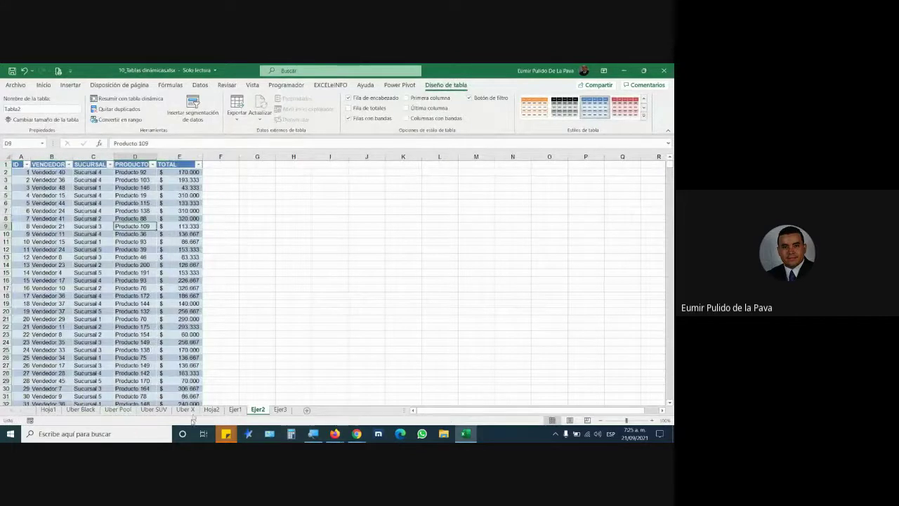
click(70, 85)
click(13, 111)
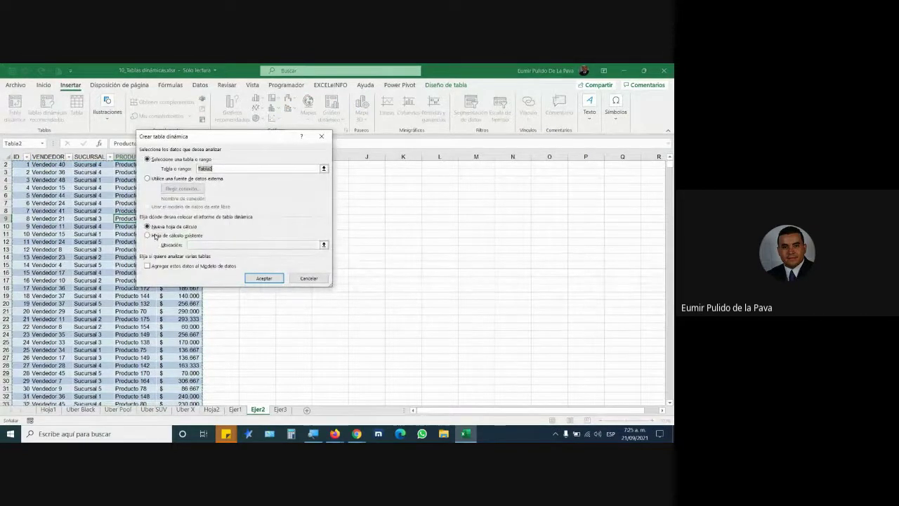
click(154, 236)
drag(218, 140, 82, 209)
click(291, 167)
click(134, 343)
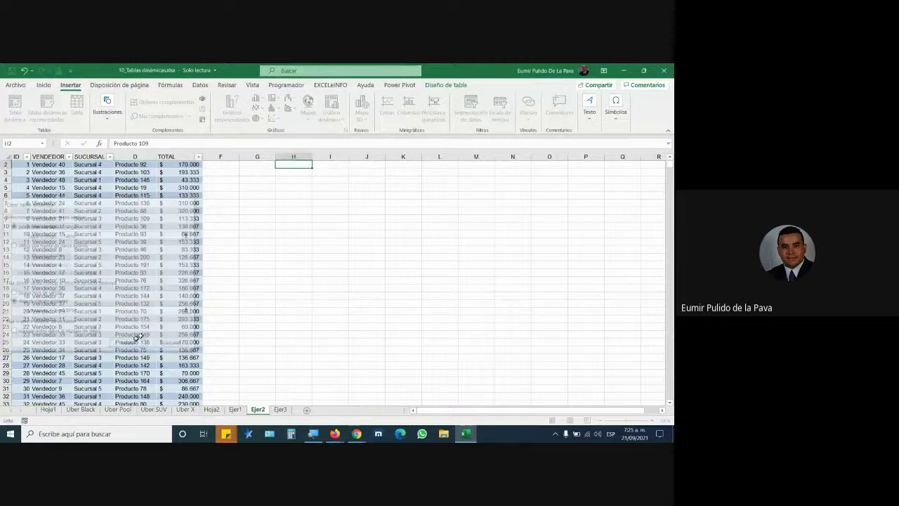
- Glance at the assignment PDF and come back to the new pivot
key(alt+Tab)
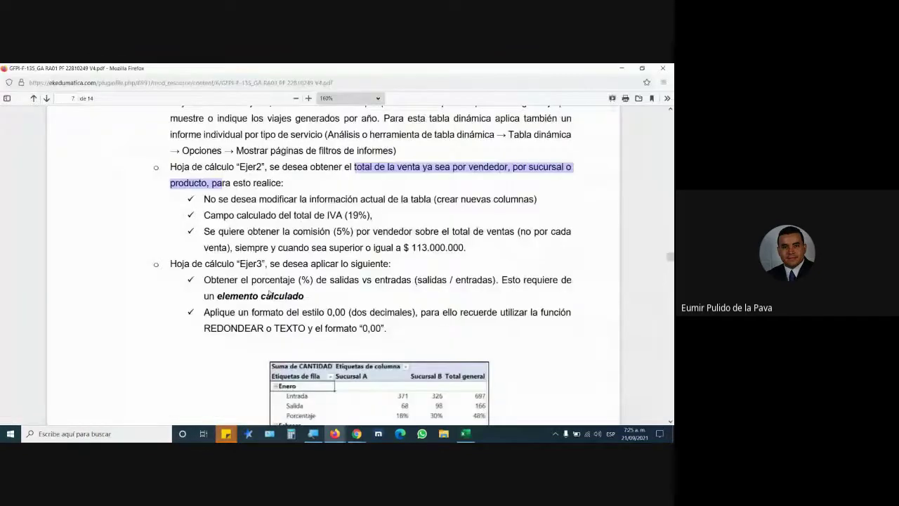
scroll(281, 237, down, 1)
scroll(281, 239, up, 2)
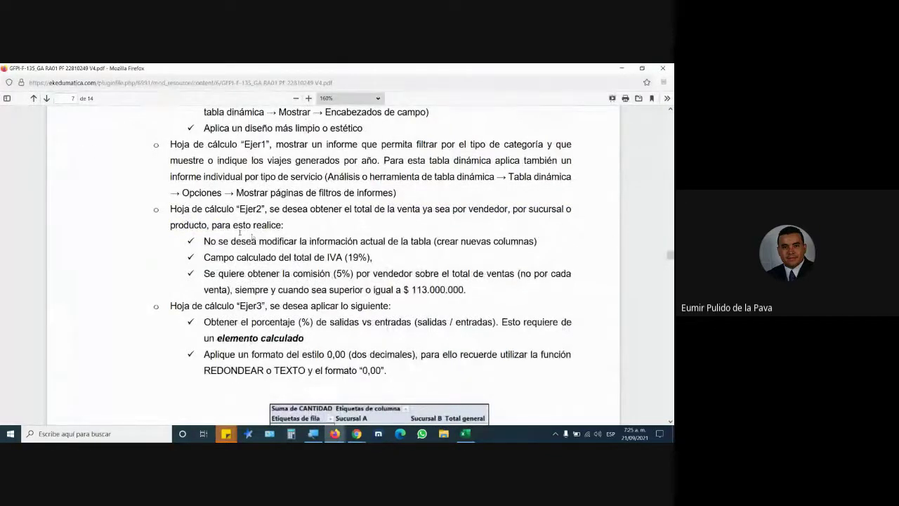
key(alt+Tab)
- Put VENDEDOR in rows, sum TOTAL as values, and apply a black-header pivot style
drag(548, 217, 560, 372)
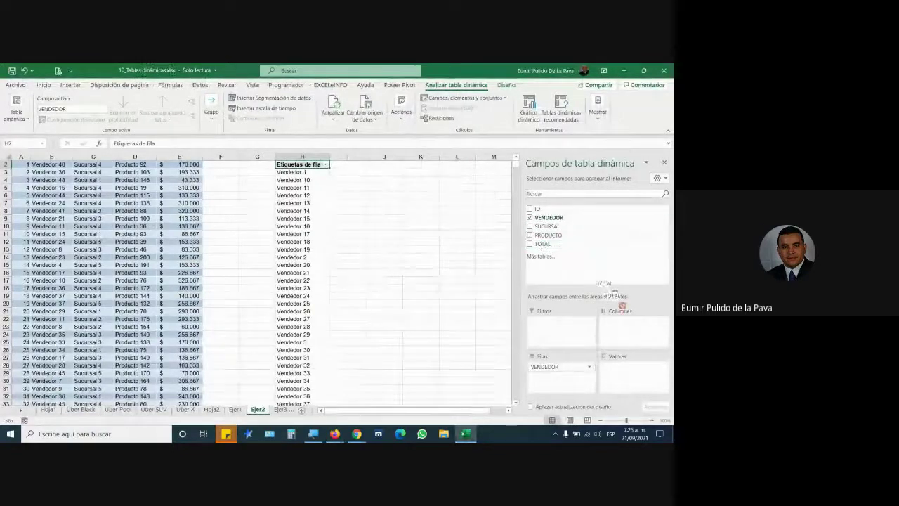
drag(636, 381, 634, 385)
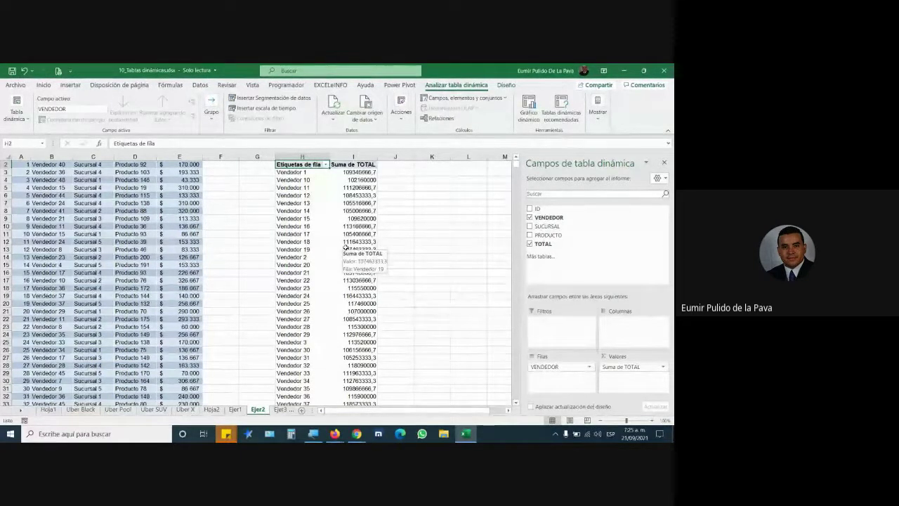
click(506, 85)
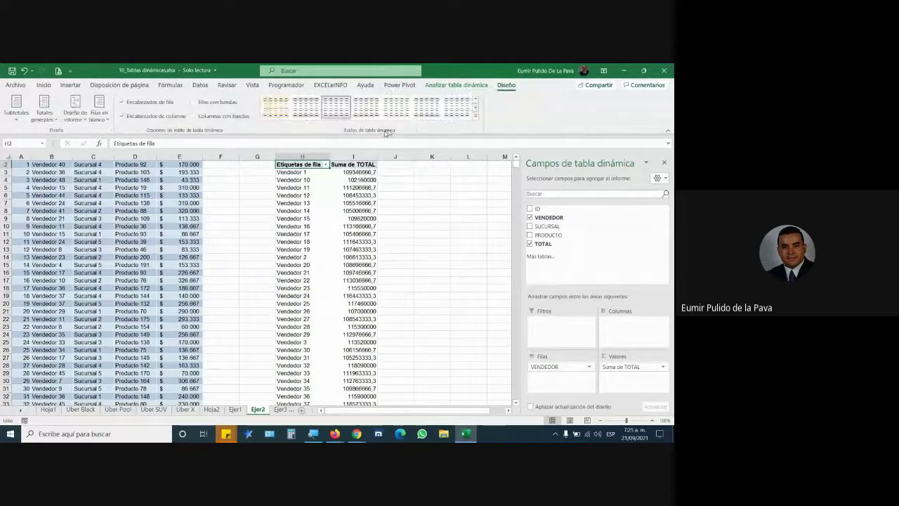
click(474, 119)
click(398, 304)
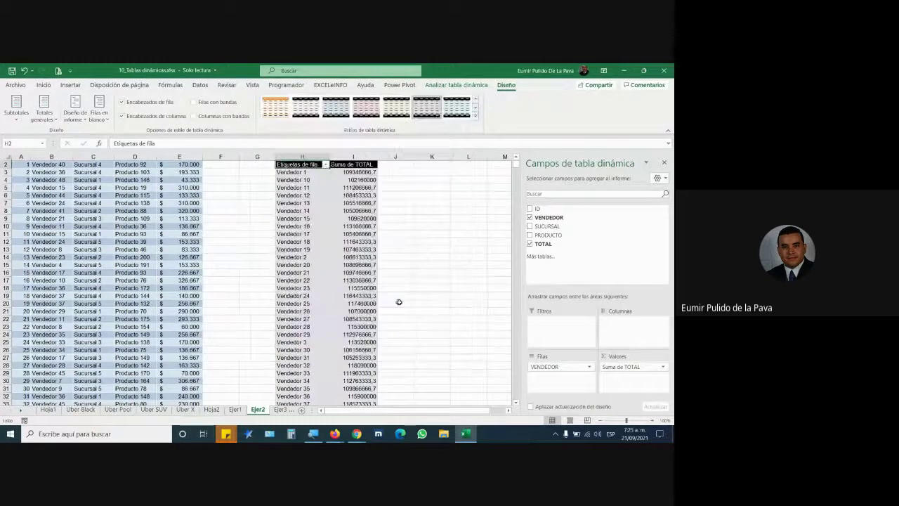
- Rename the TOTAL value field to TOTAL VENTAS with accounting number format
click(663, 369)
click(618, 357)
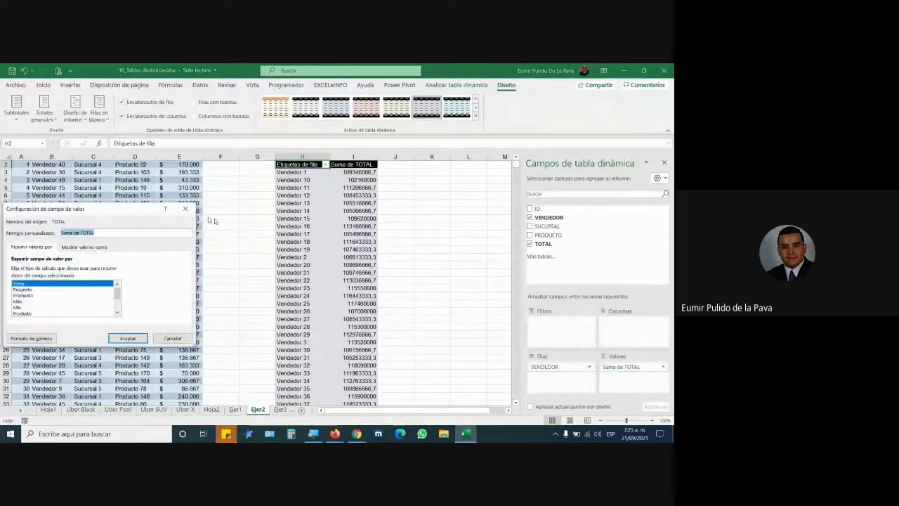
text(TOTAL VENTAS)
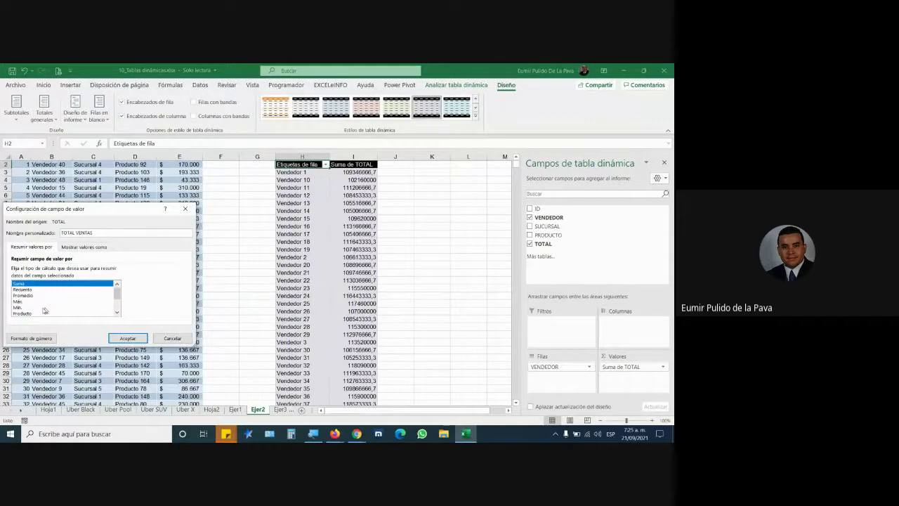
click(31, 338)
click(27, 224)
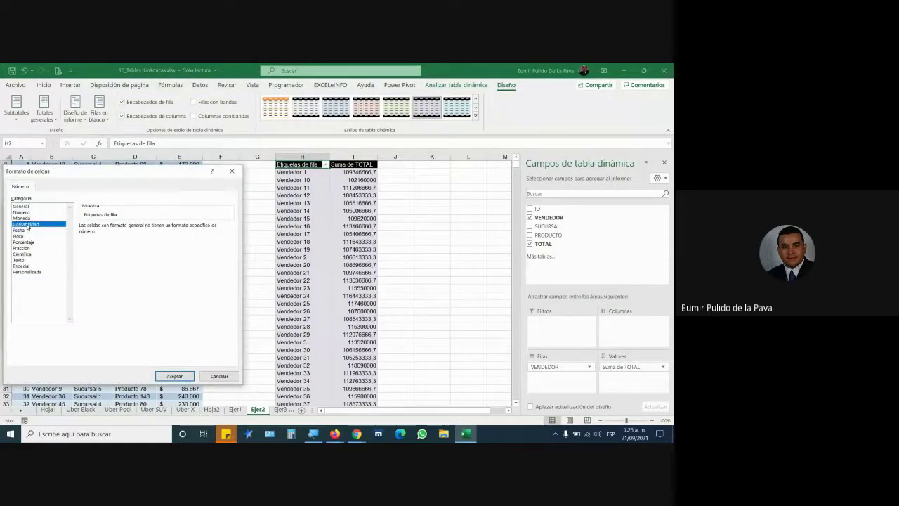
click(175, 376)
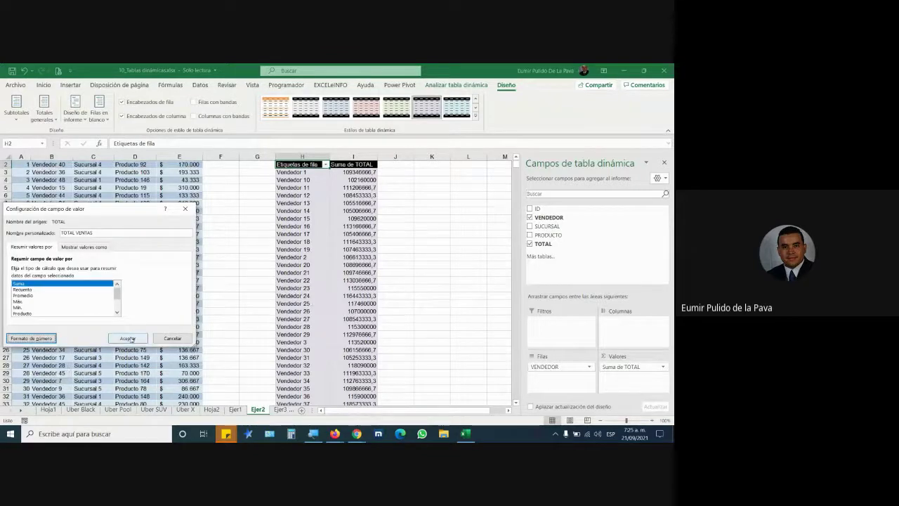
click(128, 338)
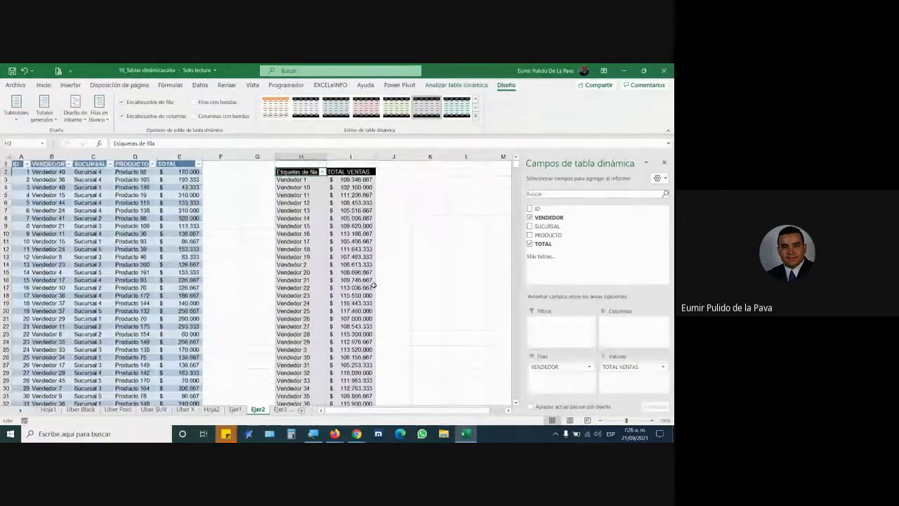
mouse_move(373, 285)
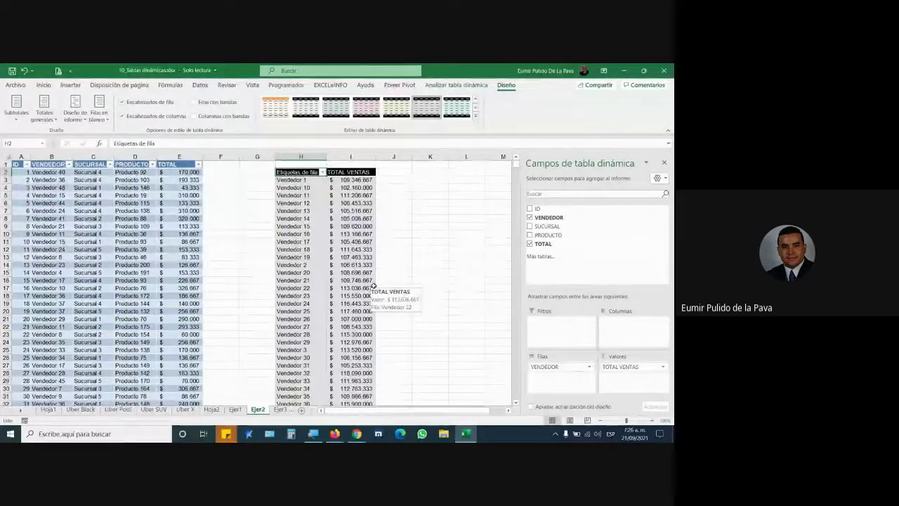
key(alt+Tab)
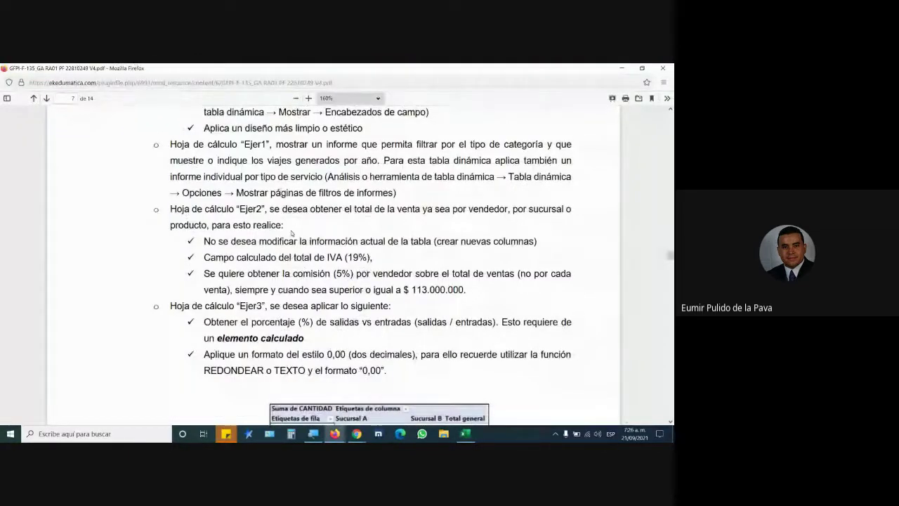
- Review the PDF requirements on leaving the table unchanged and the 19% IVA calculated field
drag(207, 243, 544, 240)
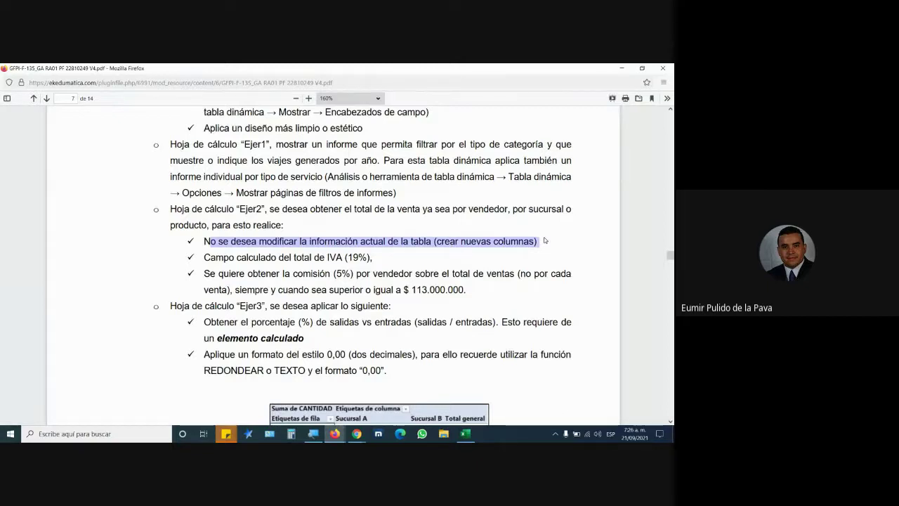
key(alt+Tab)
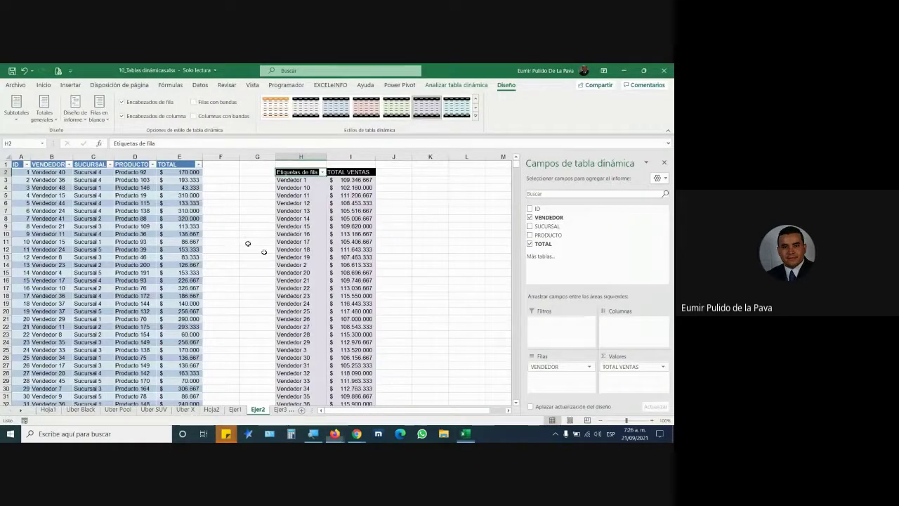
click(135, 203)
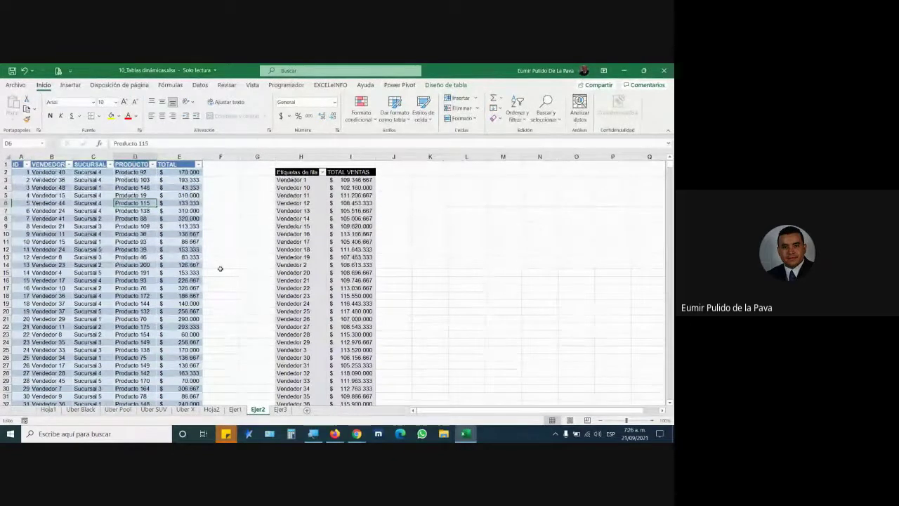
key(alt+Tab)
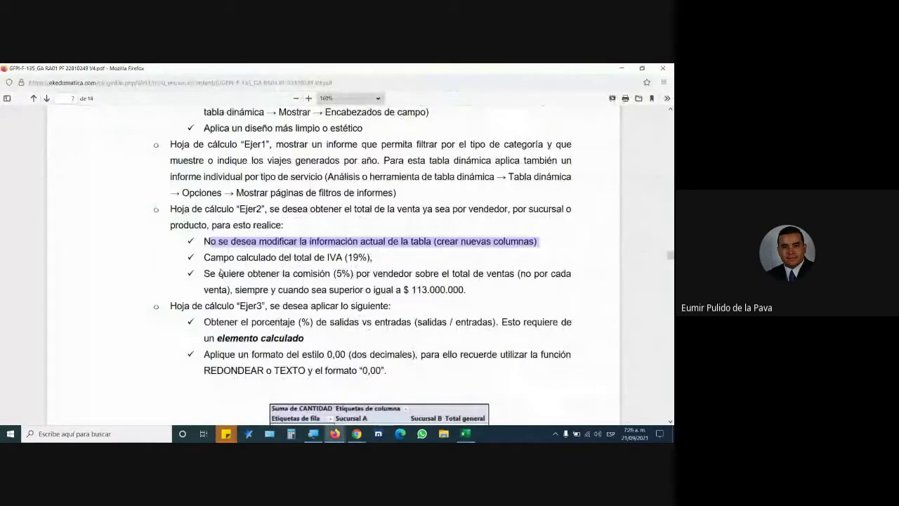
drag(206, 258, 373, 259)
click(205, 257)
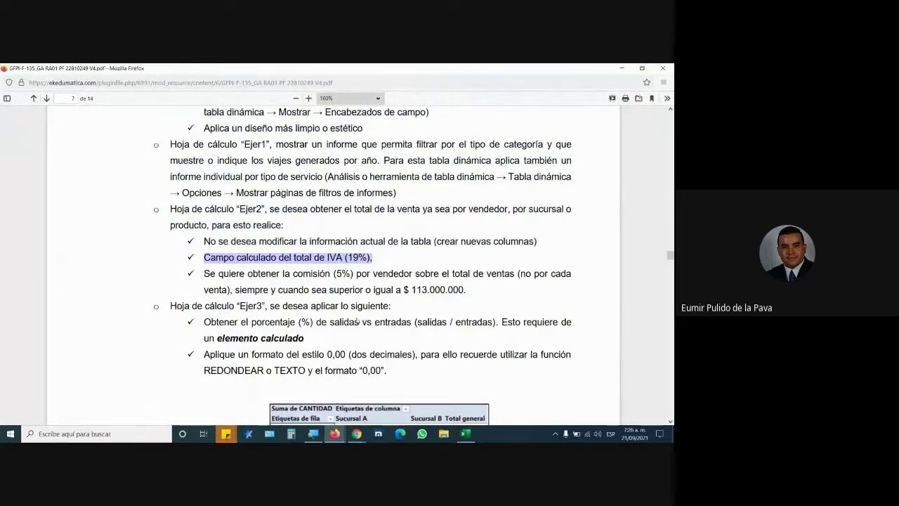
key(alt+Tab)
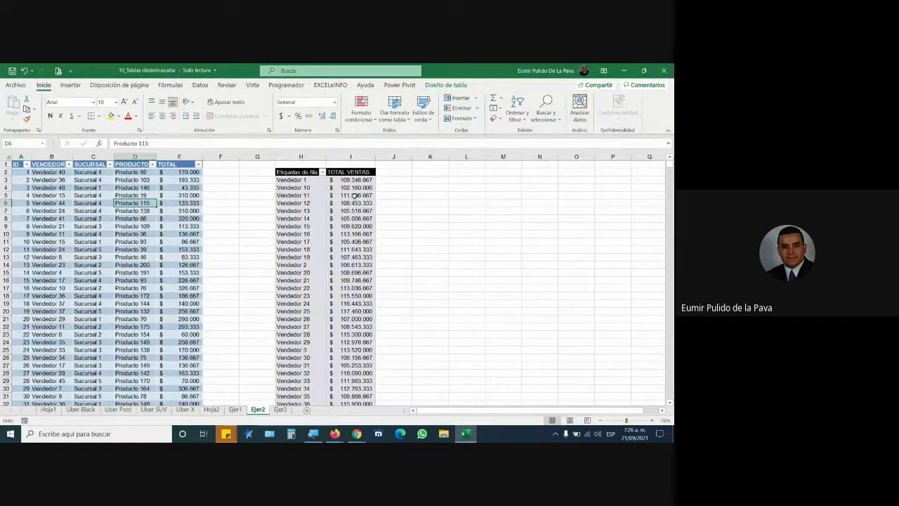
mouse_move(357, 194)
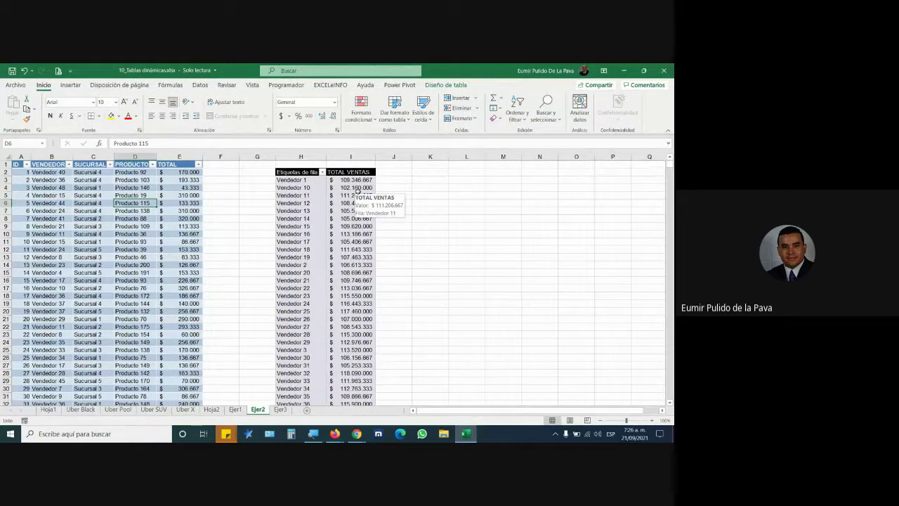
click(221, 165)
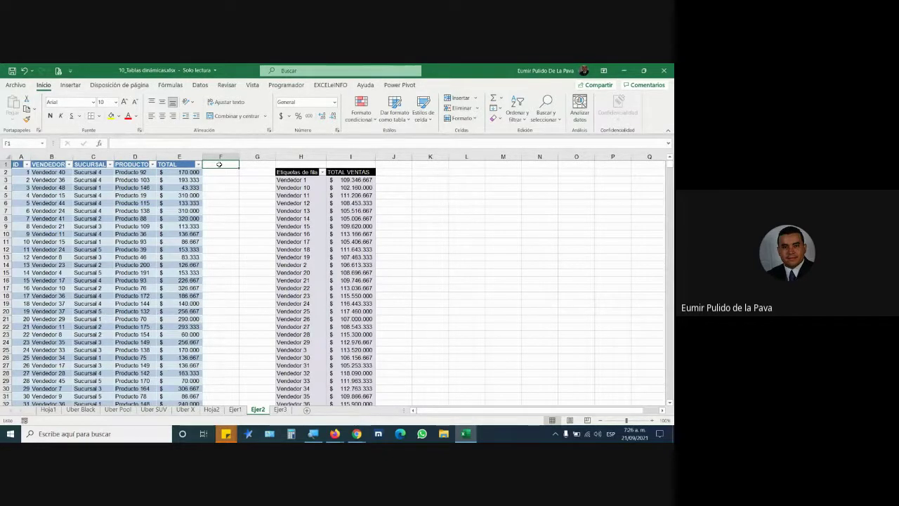
text(IVA)
key(Return)
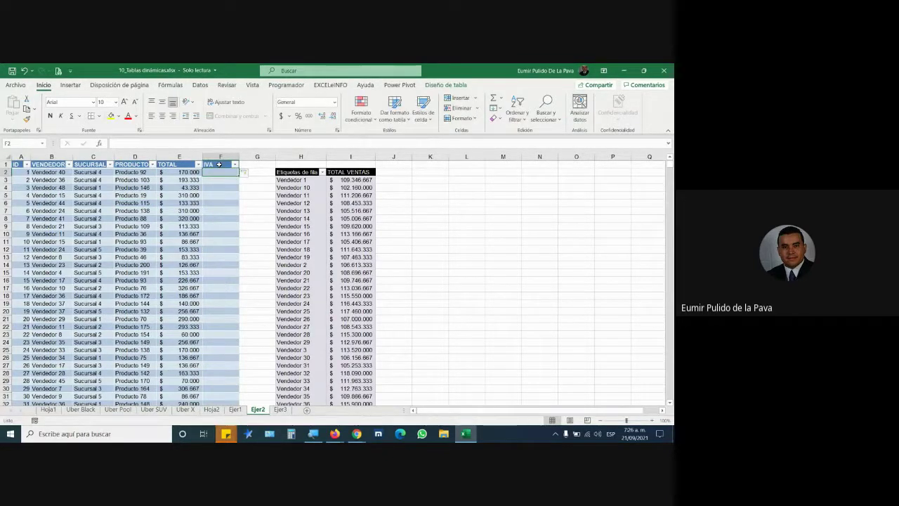
text(=)
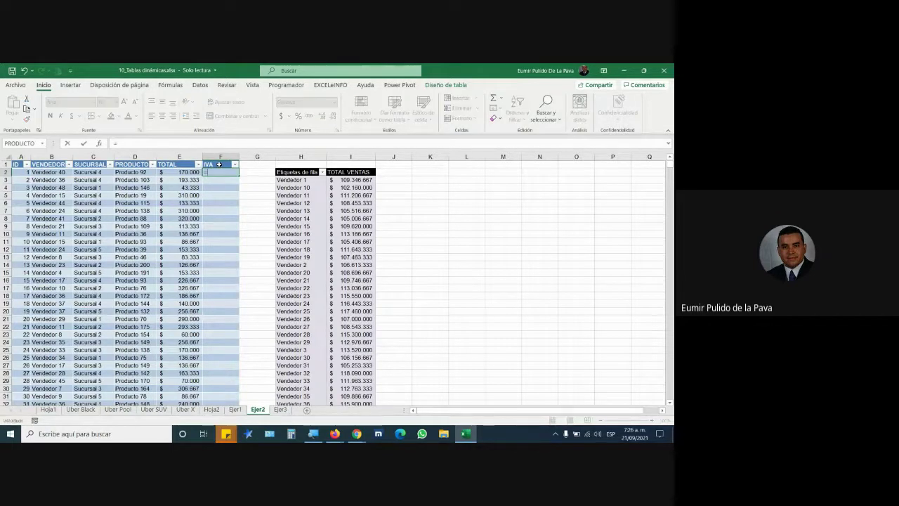
click(178, 172)
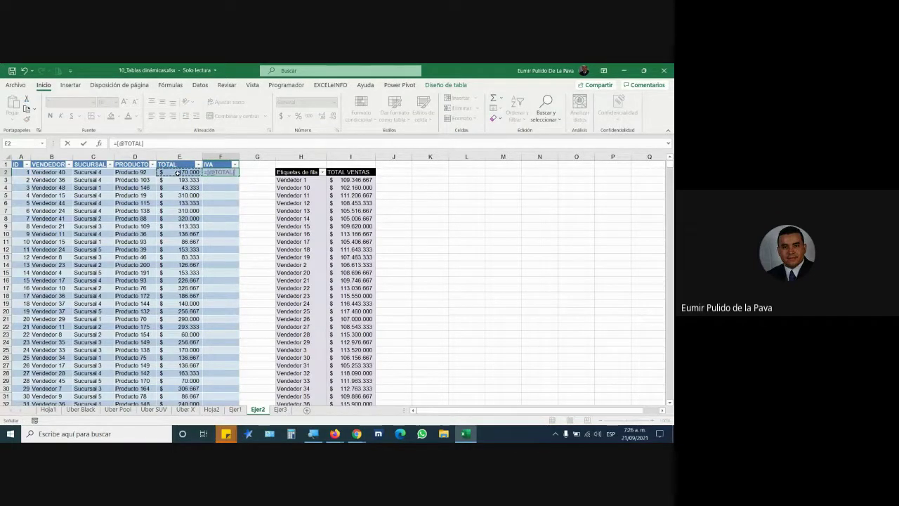
text(*0,19)
key(Return)
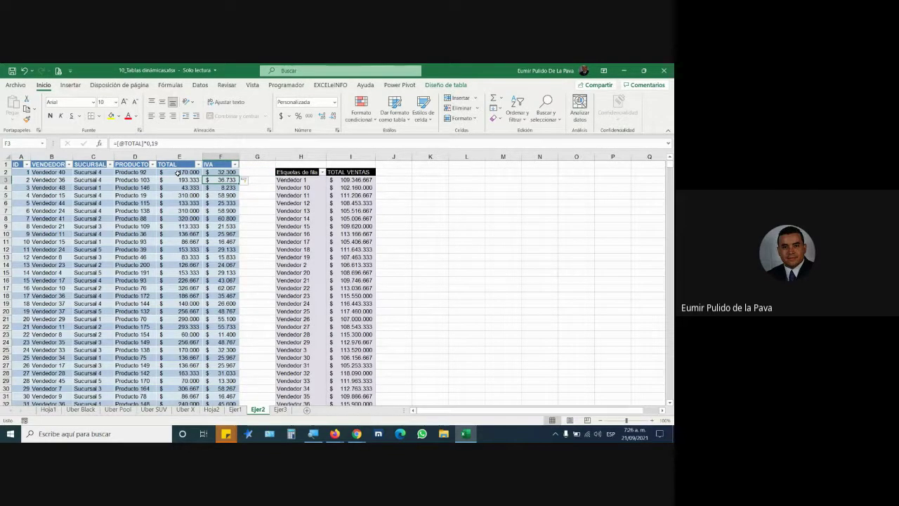
- Re-read the PDF's requirement not to modify the table, then return to Excel
key(alt+Tab)
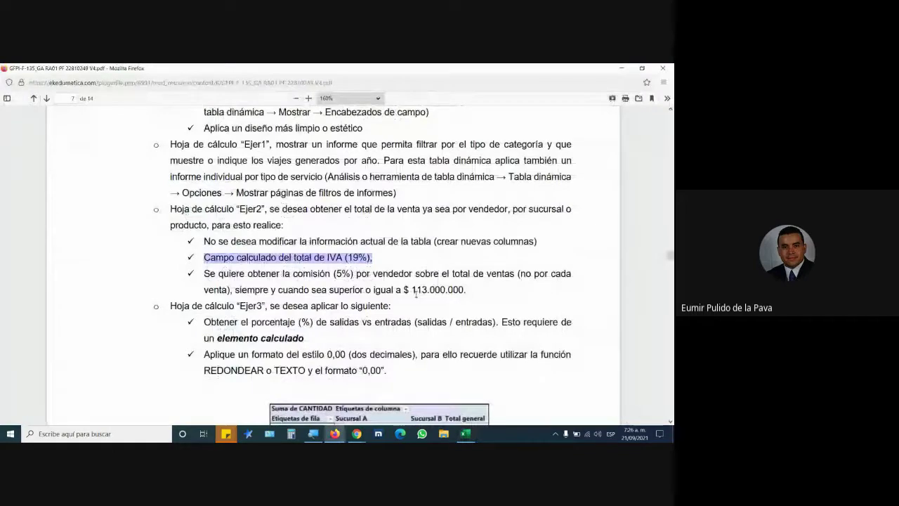
drag(210, 241, 571, 247)
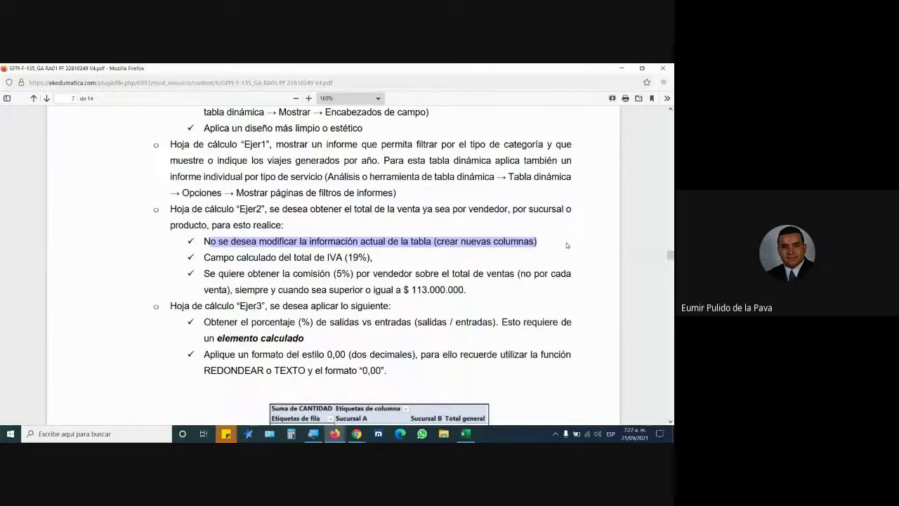
key(alt+Tab)
- Delete the helper IVA column F, then open the pivot's Insert Calculated Field dialog
right_click(220, 157)
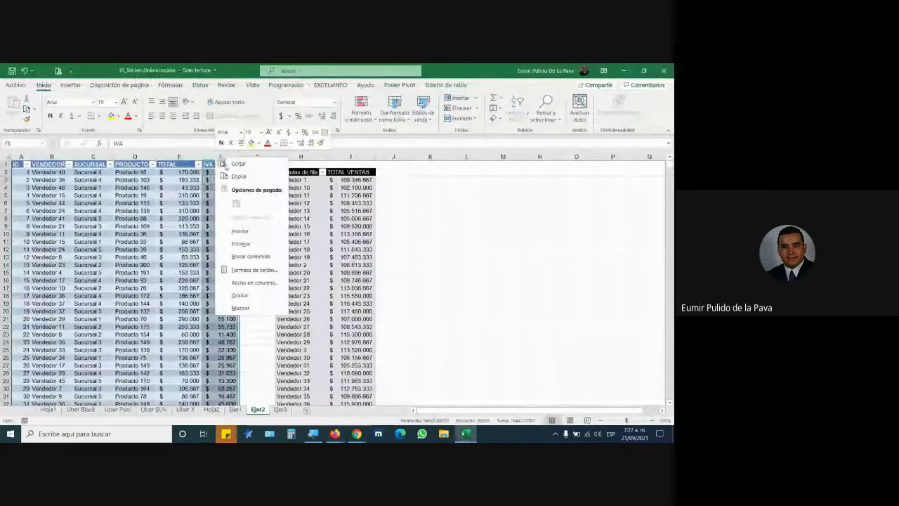
click(225, 231)
click(316, 208)
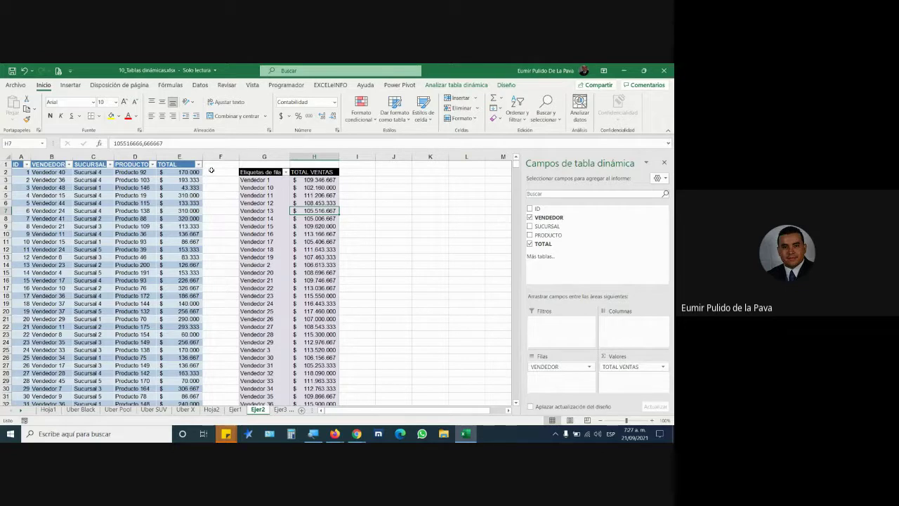
click(456, 86)
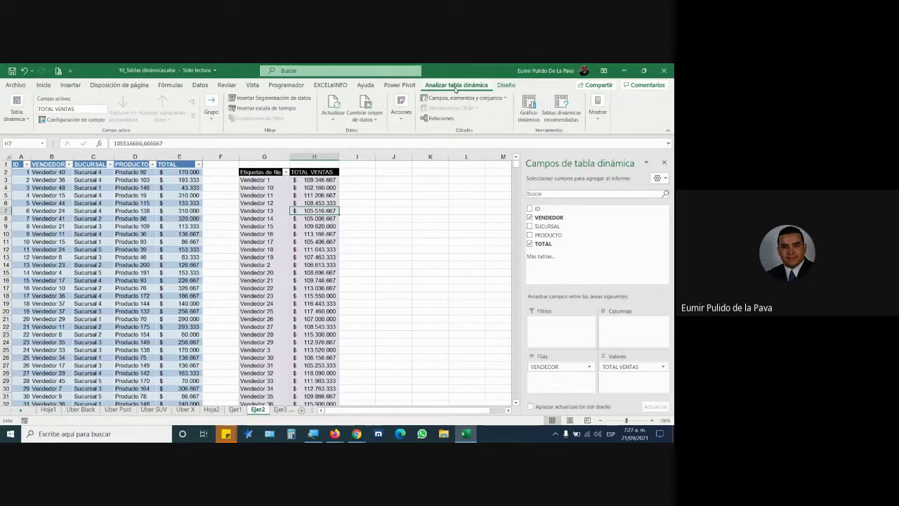
click(313, 434)
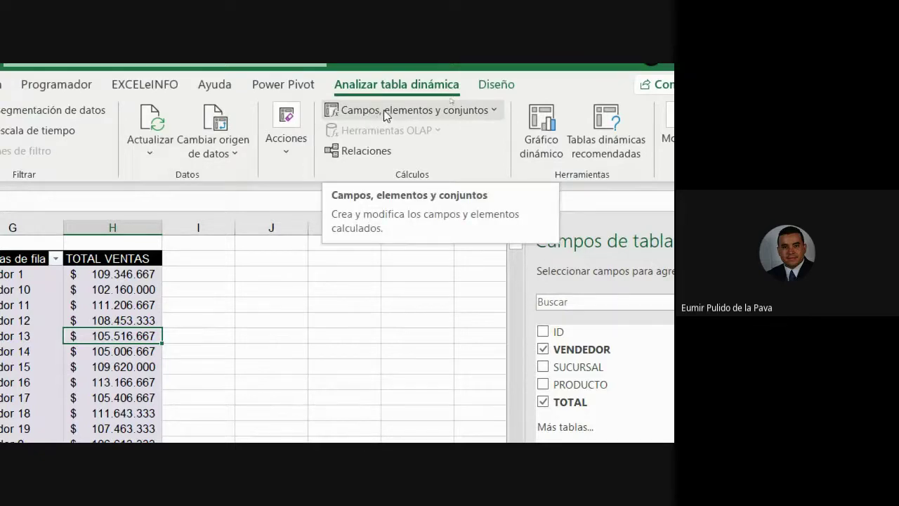
click(457, 112)
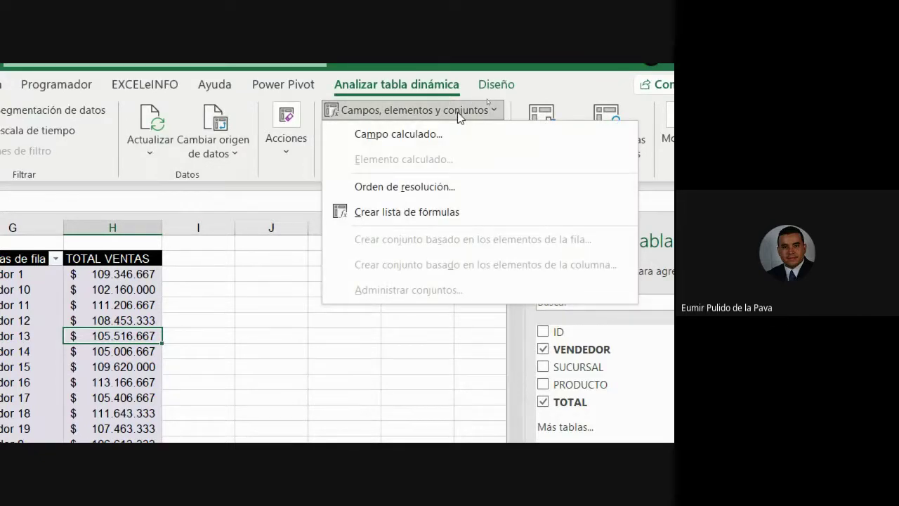
click(382, 135)
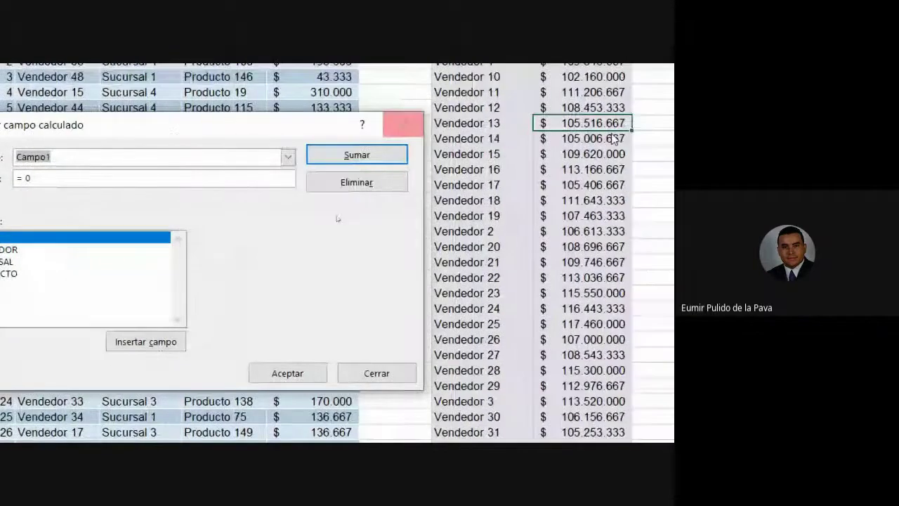
- Create calculated field IVA with formula =TOTAL*0,19 and add it to the pivot
drag(141, 125, 646, 150)
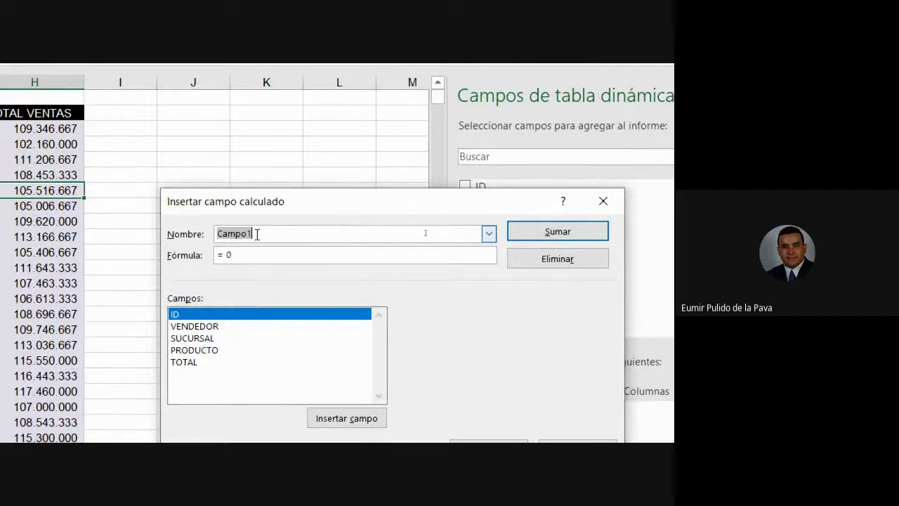
key(BackSpace)
text(IVA)
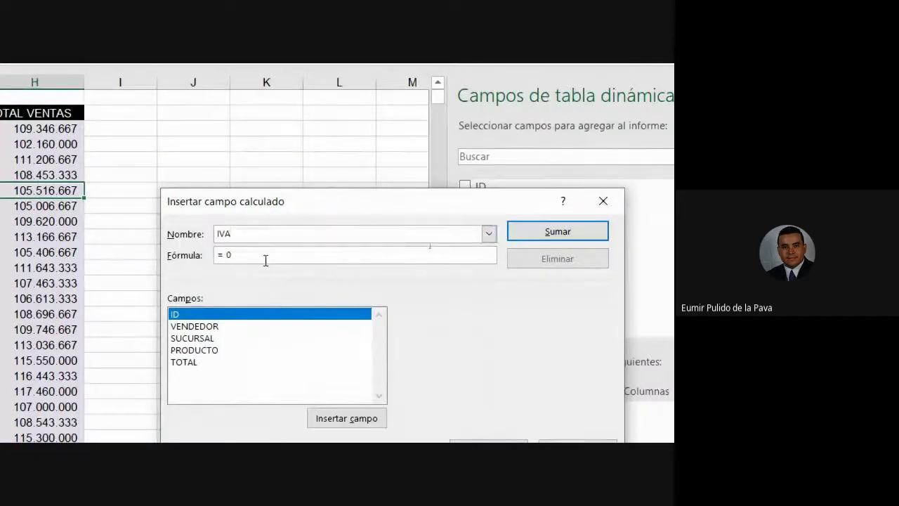
drag(353, 278, 304, 278)
key(BackSpace)
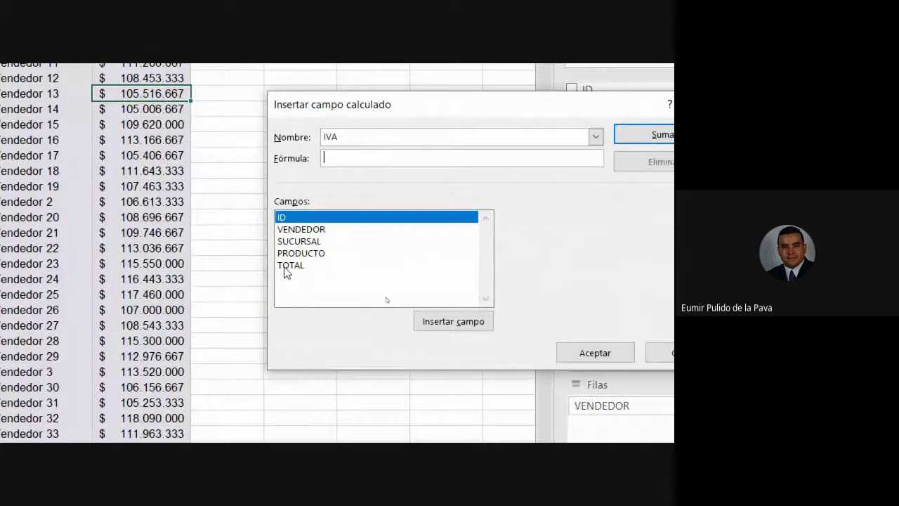
double_click(288, 265)
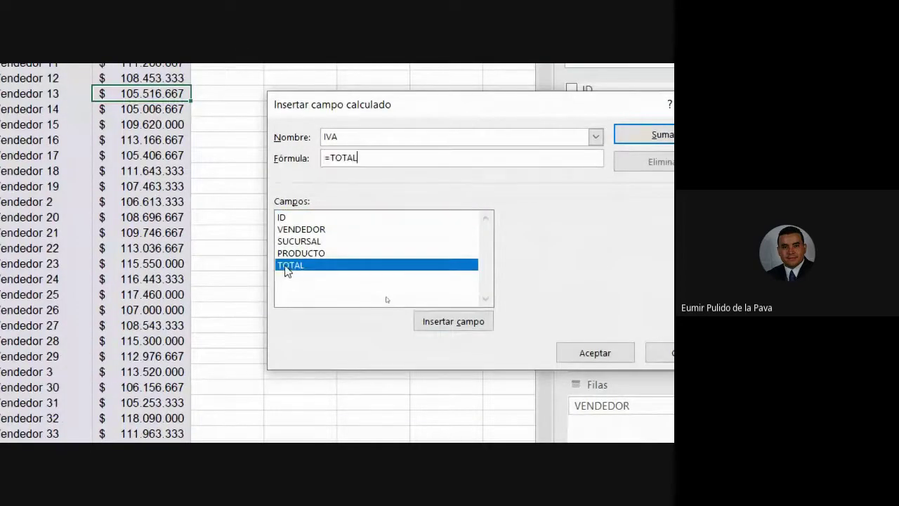
text(*19)
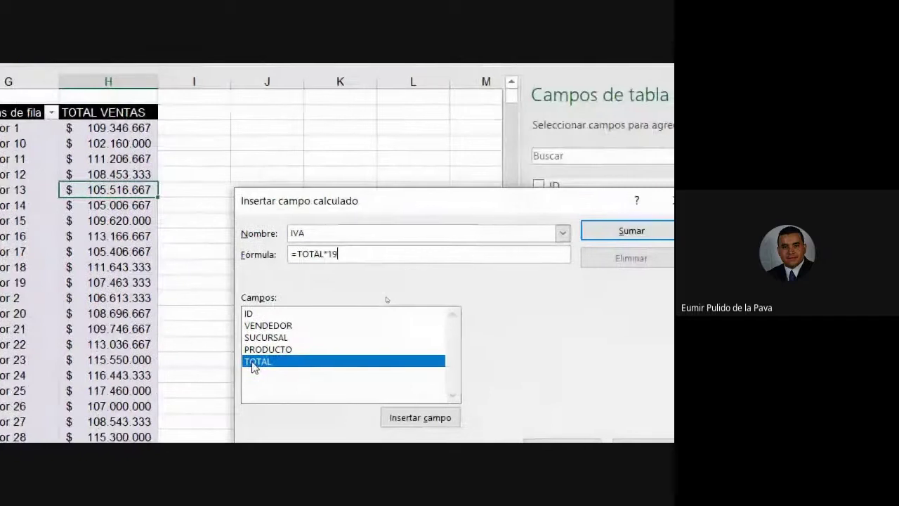
text(%)
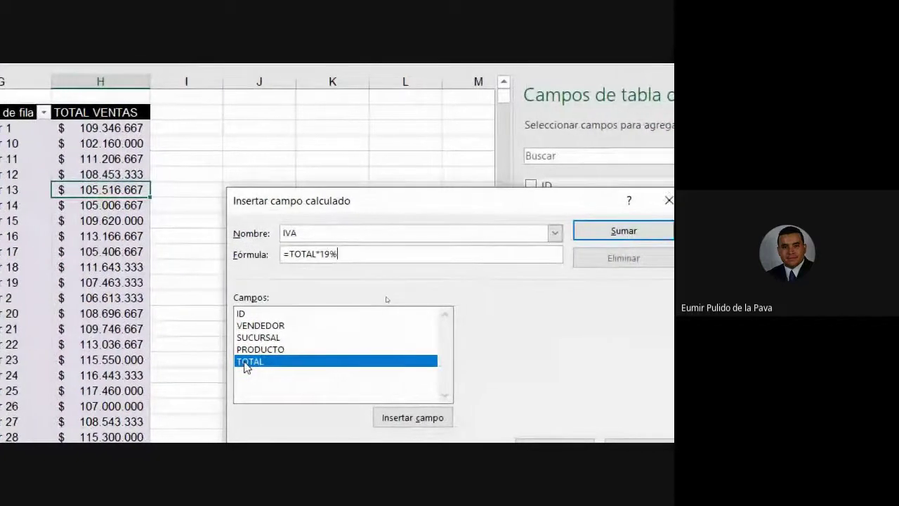
key(BackSpace)
key(BackSpace)
key(BackSpace)
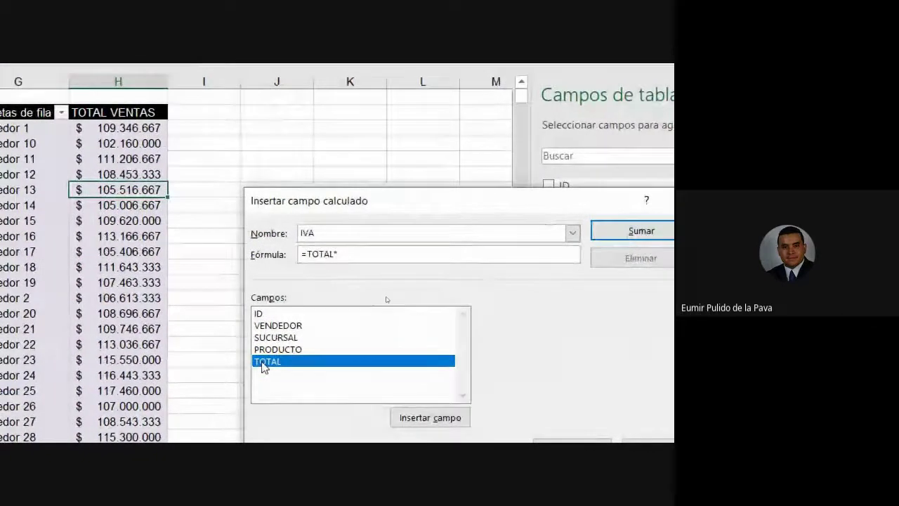
text(0,19)
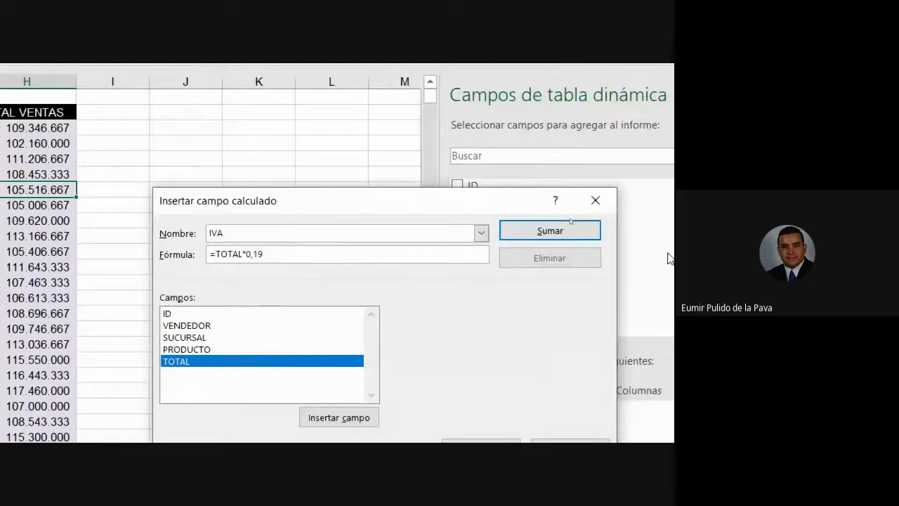
click(524, 234)
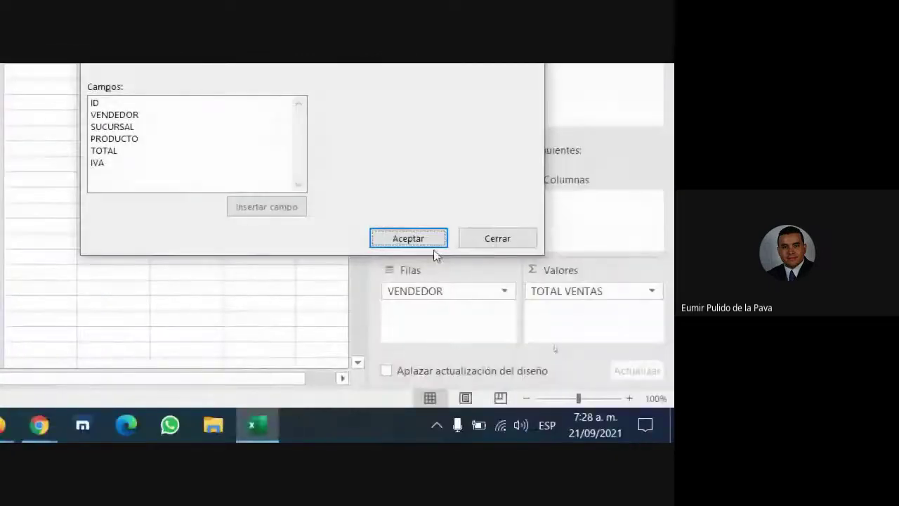
click(430, 240)
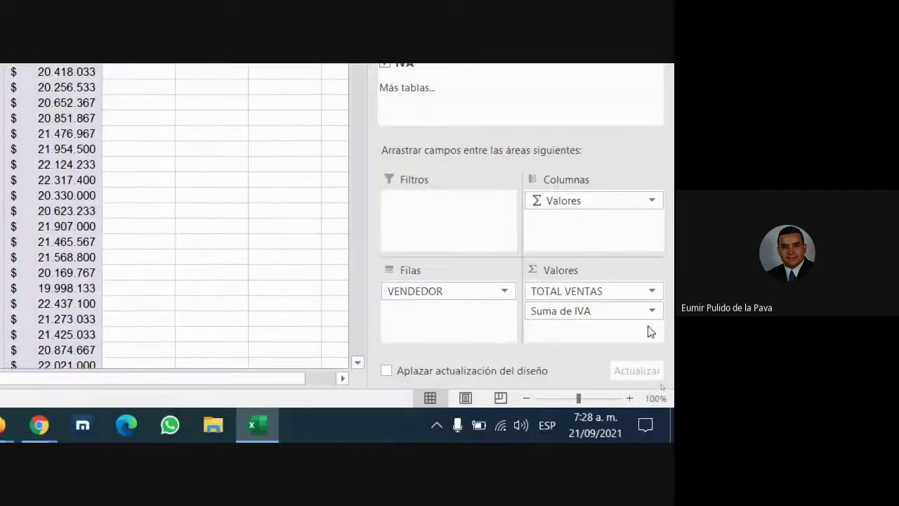
- Give the Suma de IVA value field the custom name IVA A PAGAR
click(651, 321)
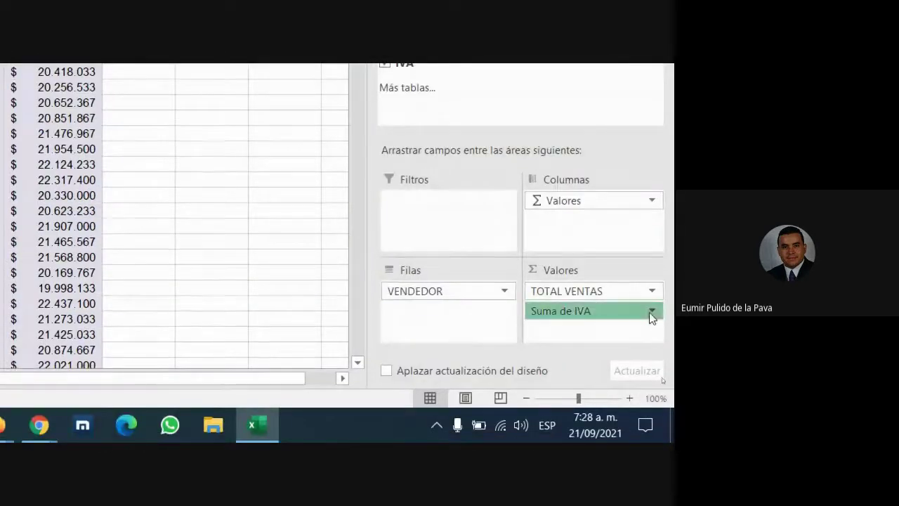
click(577, 304)
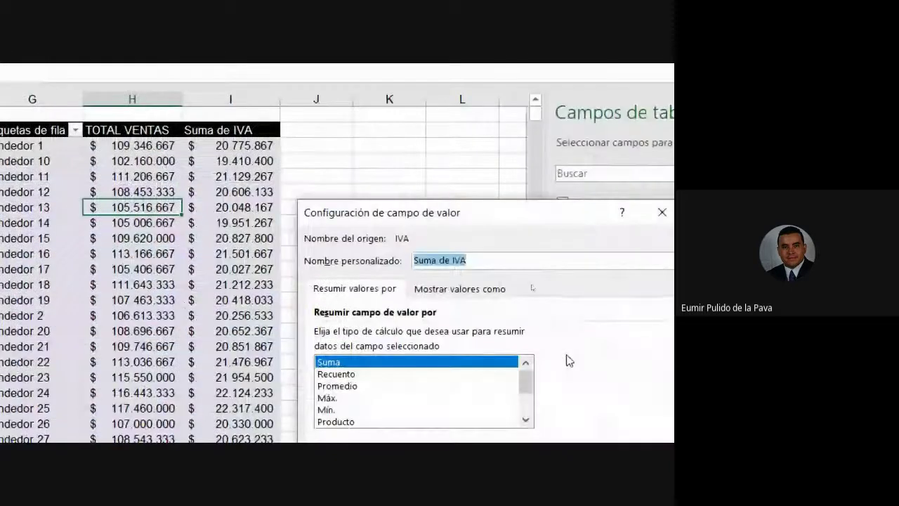
text(IVA A P)
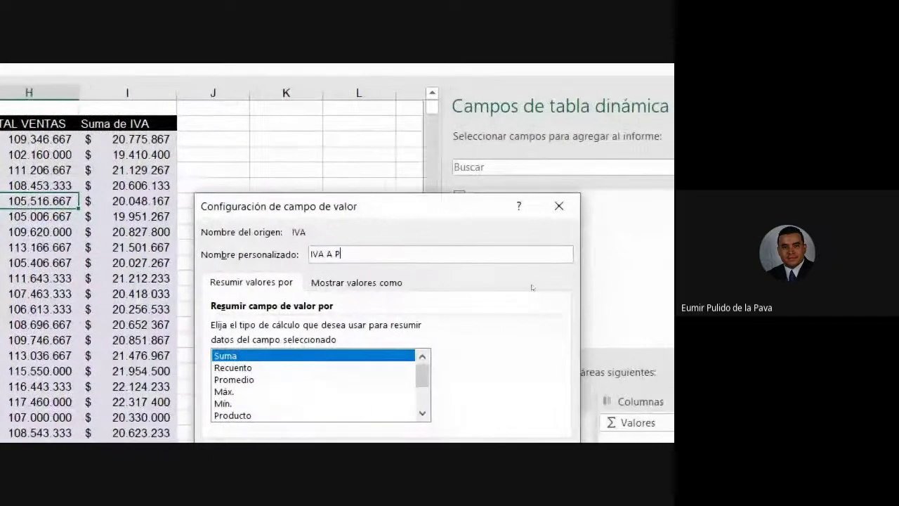
text(AGAR)
key(Return)
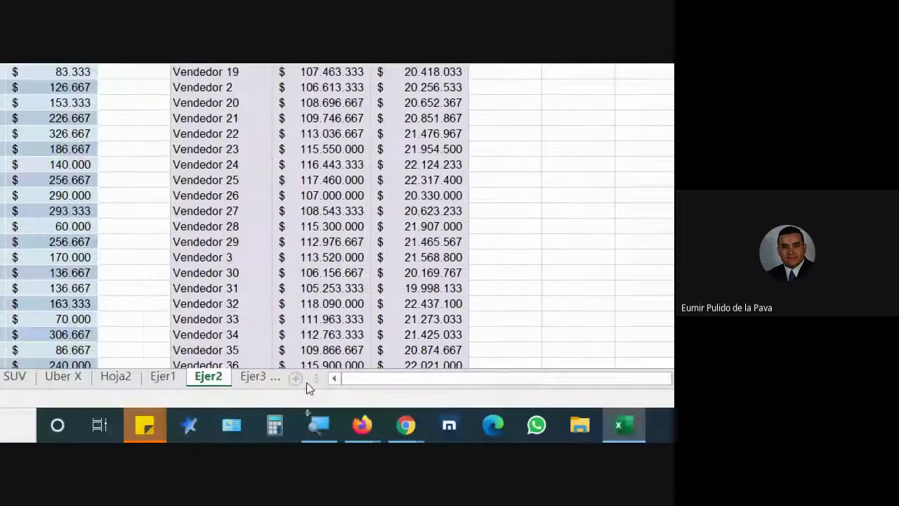
click(308, 384)
click(224, 361)
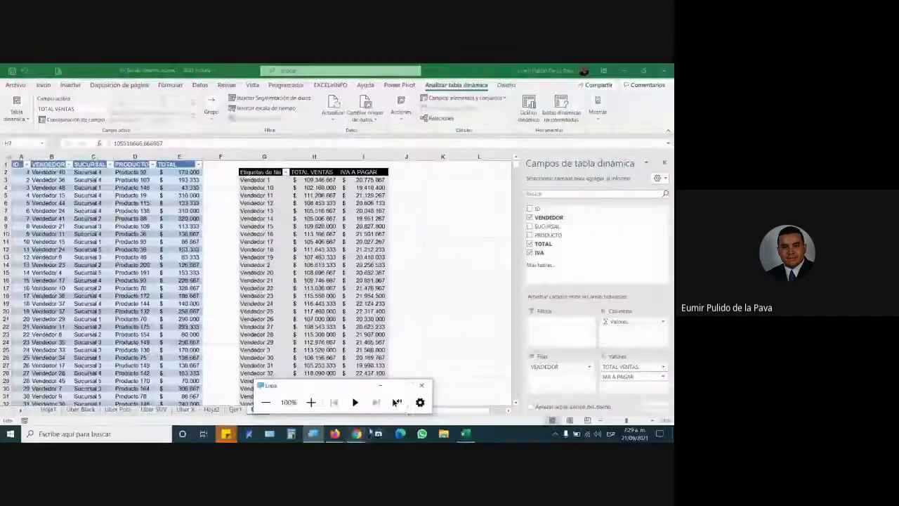
- Check the Google Meet call chat, then bring up the assignment PDF with Ejer2's instructions
mouse_move(356, 433)
click(429, 393)
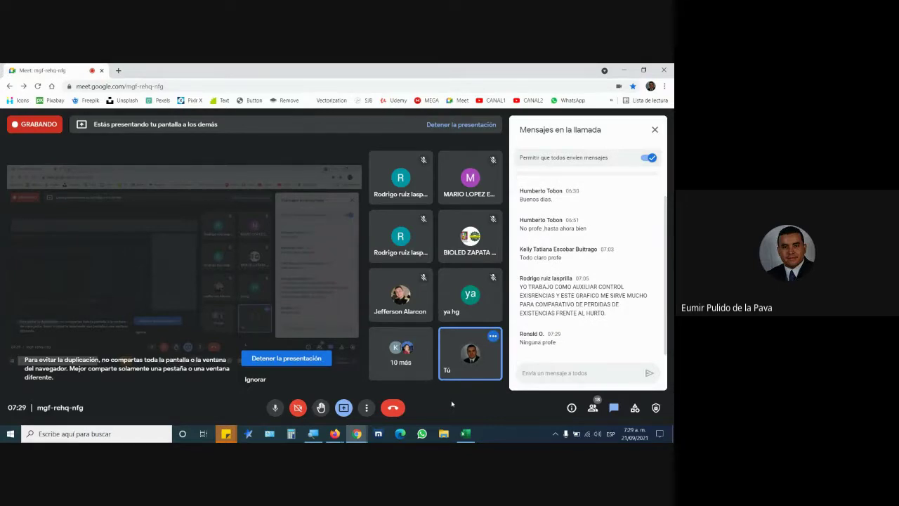
click(464, 433)
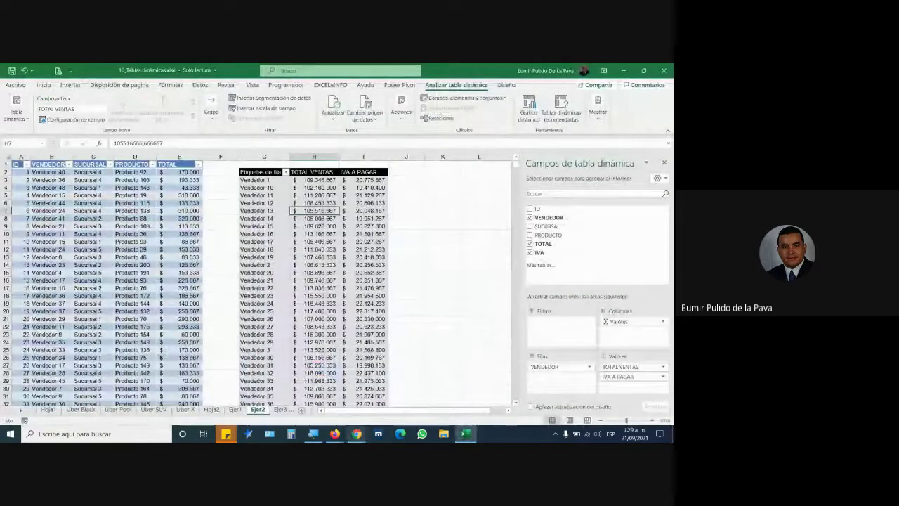
mouse_move(335, 433)
click(384, 390)
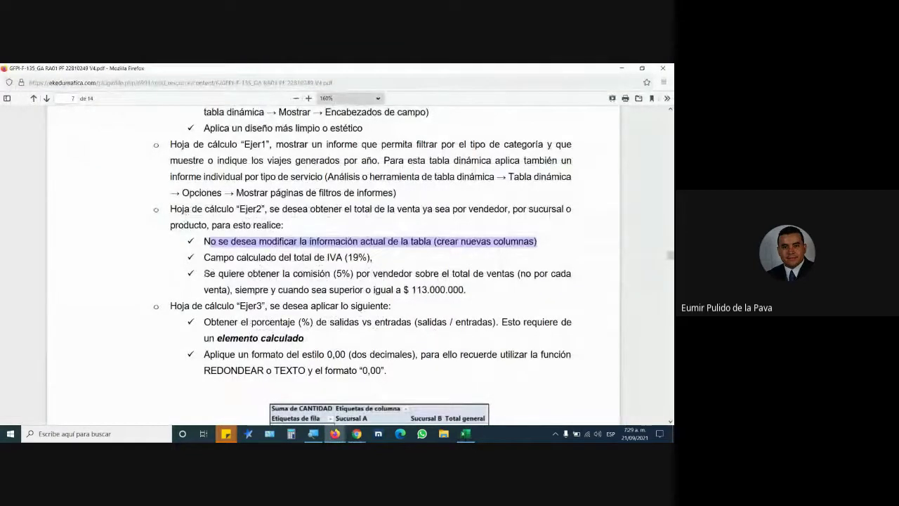
- Highlight the 5% commission rule for totals of at least $ 113.000.000, then return to Excel
drag(204, 273, 356, 273)
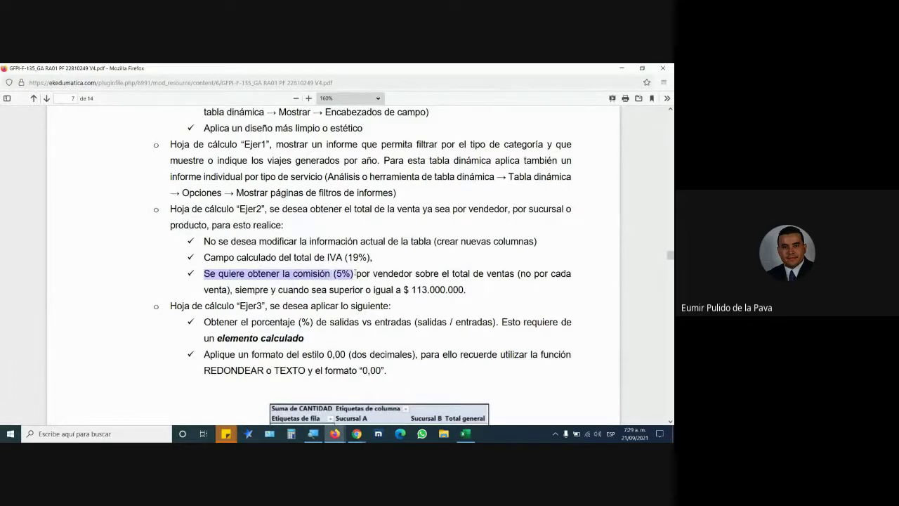
mouse_move(356, 273)
mouse_down()
mouse_move(516, 272)
mouse_move(230, 290)
mouse_move(427, 290)
mouse_move(491, 301)
mouse_up()
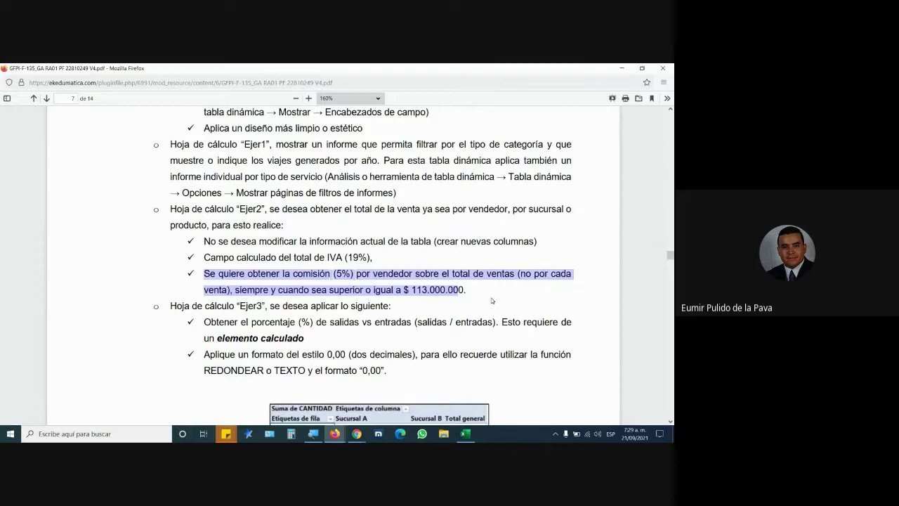
key(alt+Tab)
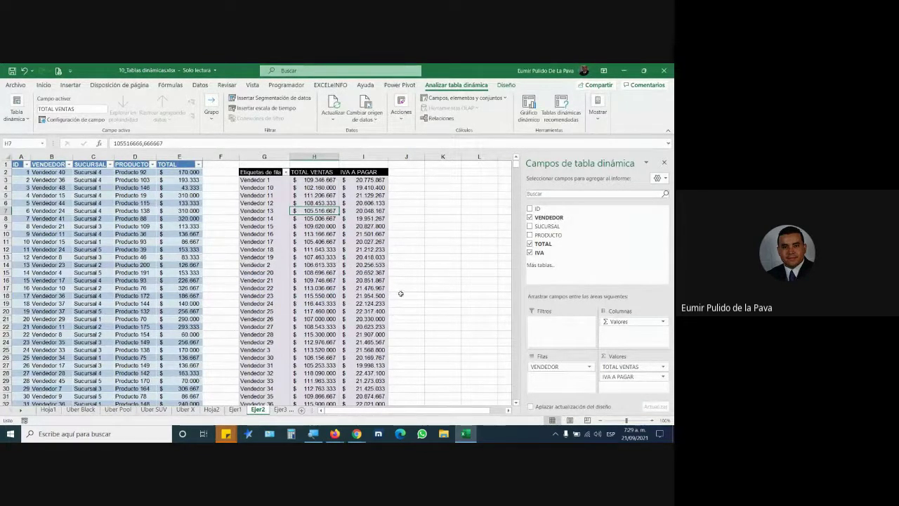
- Insert a pivot table at L2 on Ejer2 with VENDEDOR as rows and the sum of TOTAL as values
click(46, 172)
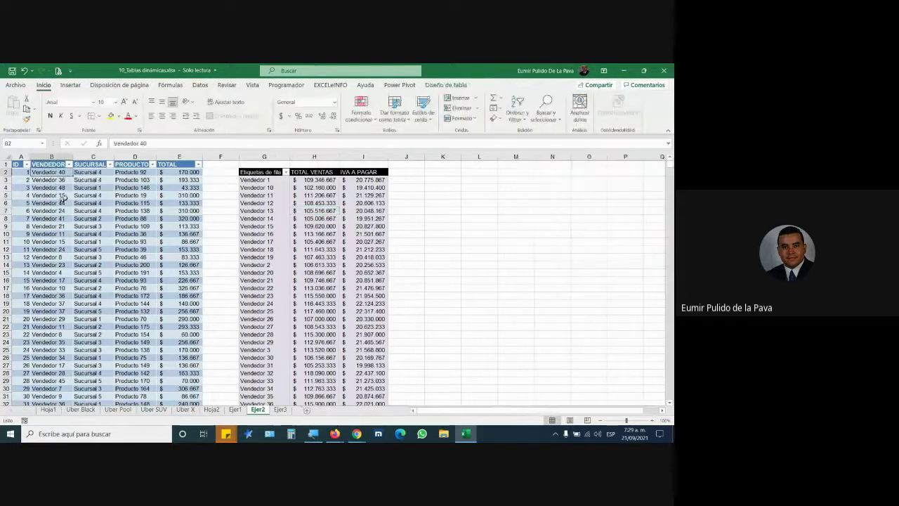
click(70, 84)
click(11, 102)
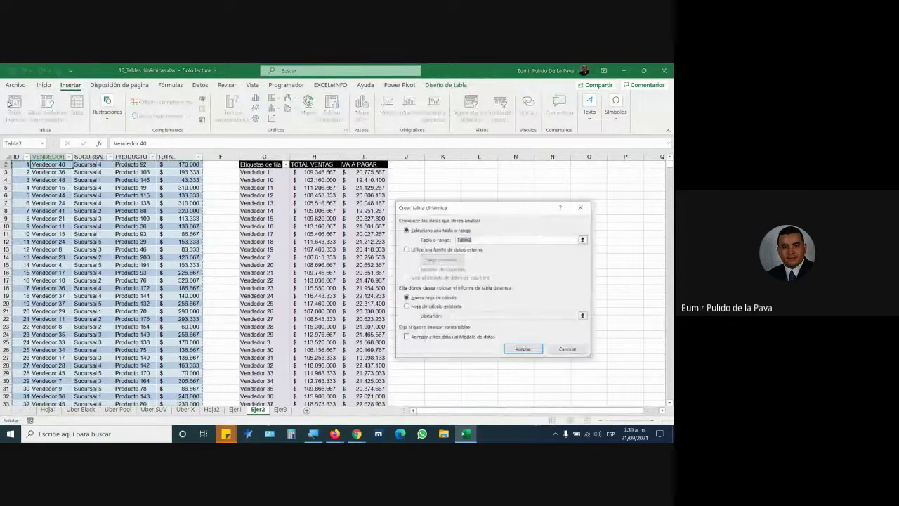
click(429, 306)
scroll(485, 163, up, 1)
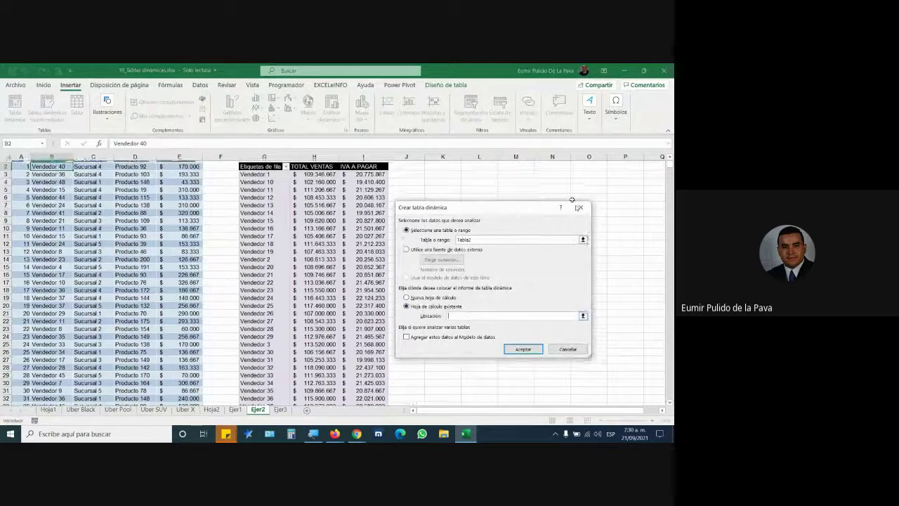
click(477, 172)
click(512, 349)
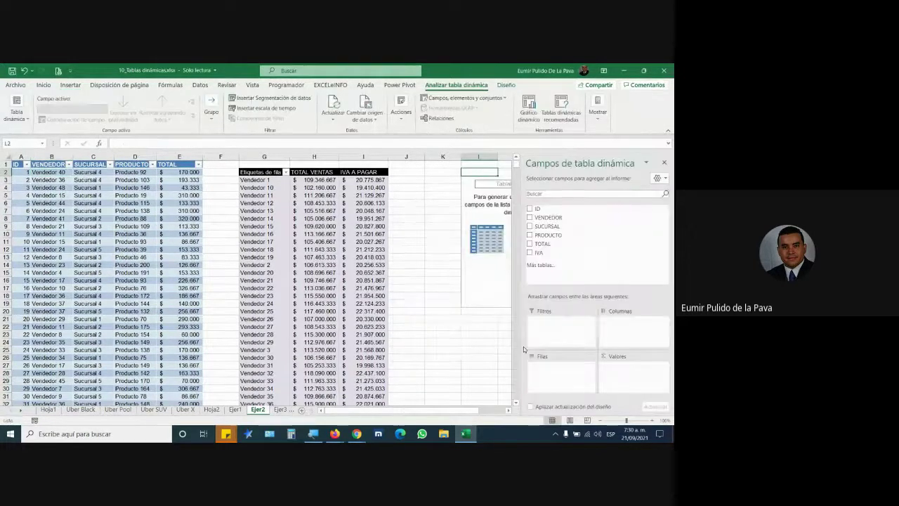
drag(549, 217, 562, 371)
drag(542, 244, 629, 368)
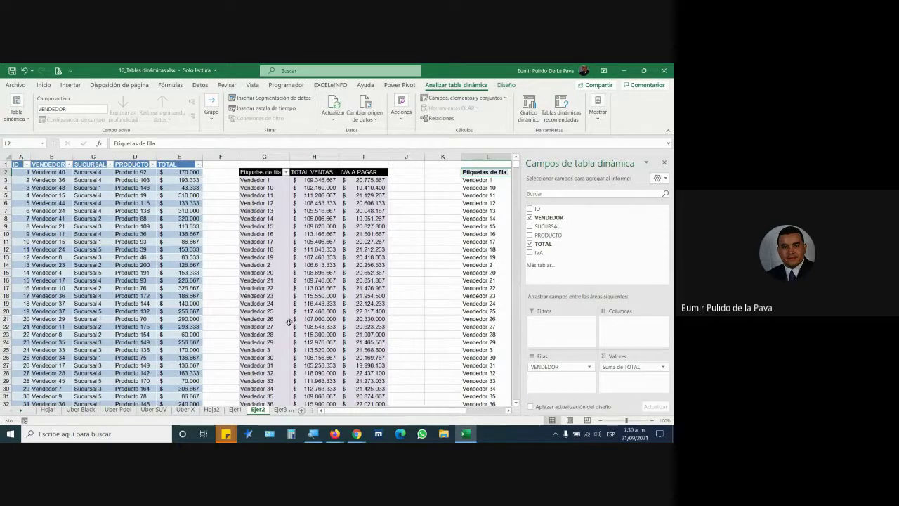
- Apply a medium orange style to the second pivot table
click(508, 410)
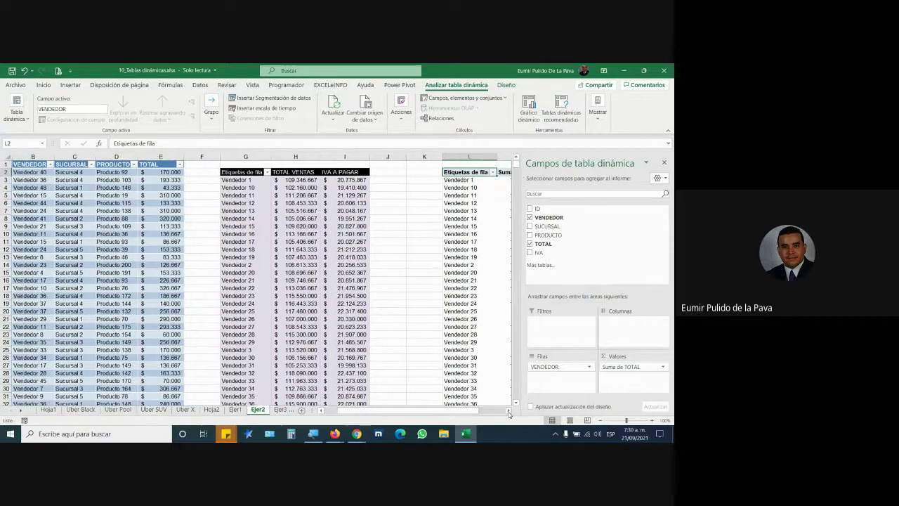
click(508, 413)
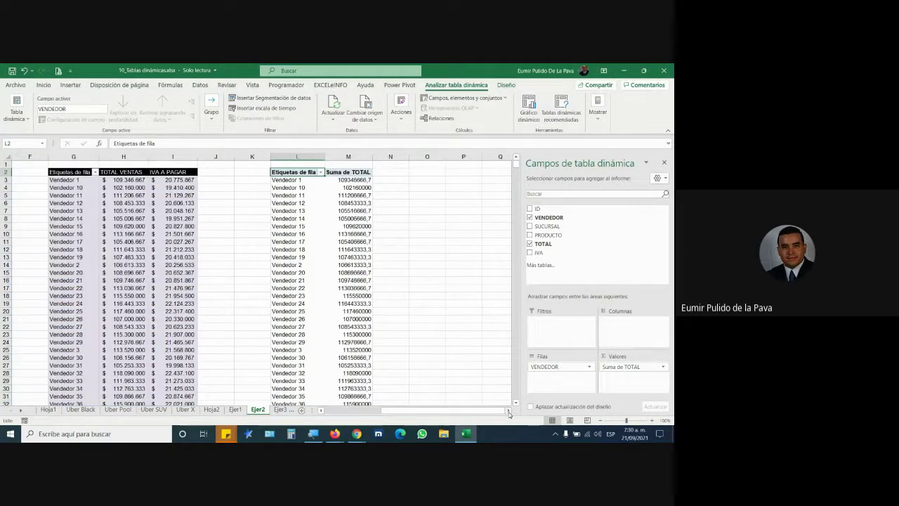
click(507, 86)
click(474, 115)
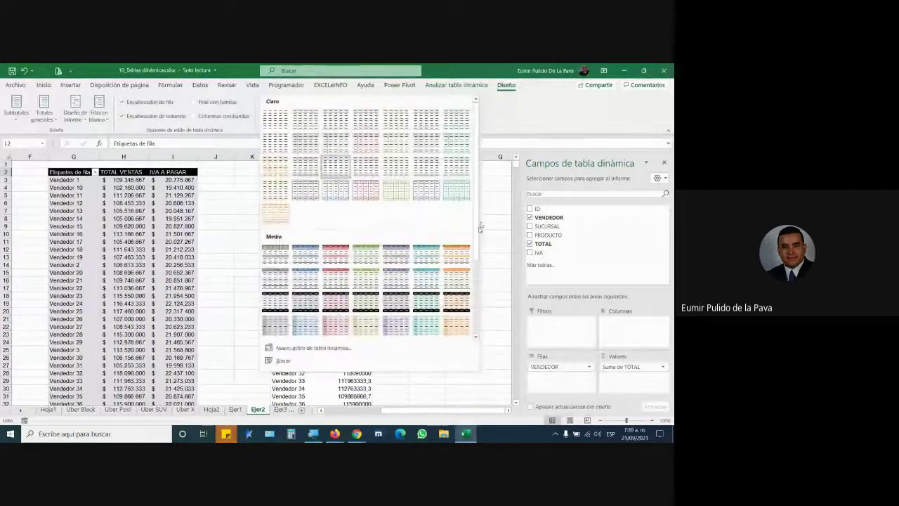
click(474, 298)
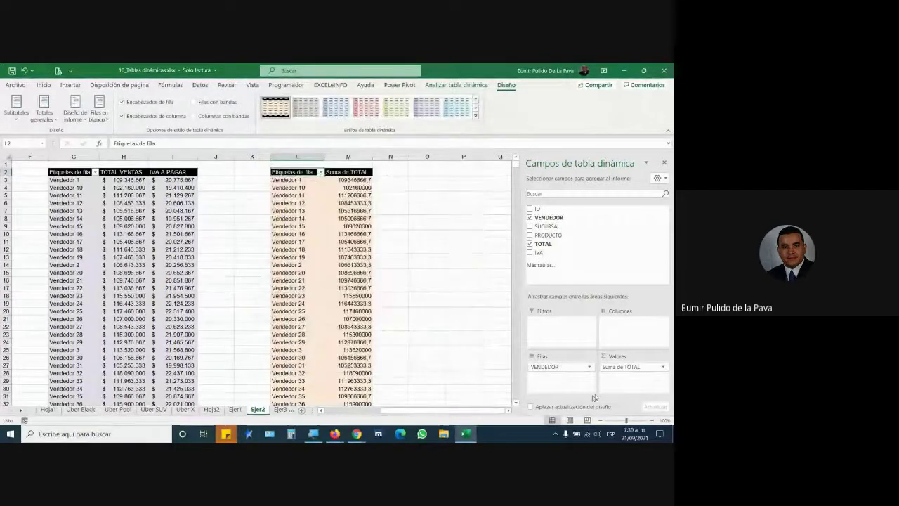
- Rename Suma de TOTAL to TOTAL VENTAS and give it accounting format with fewer decimals
click(621, 367)
click(620, 358)
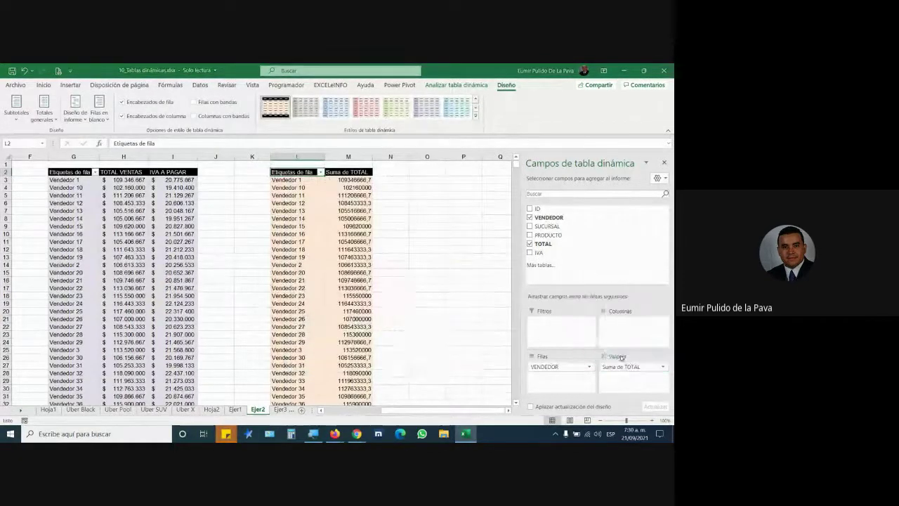
text(TOTAL VENTAS)
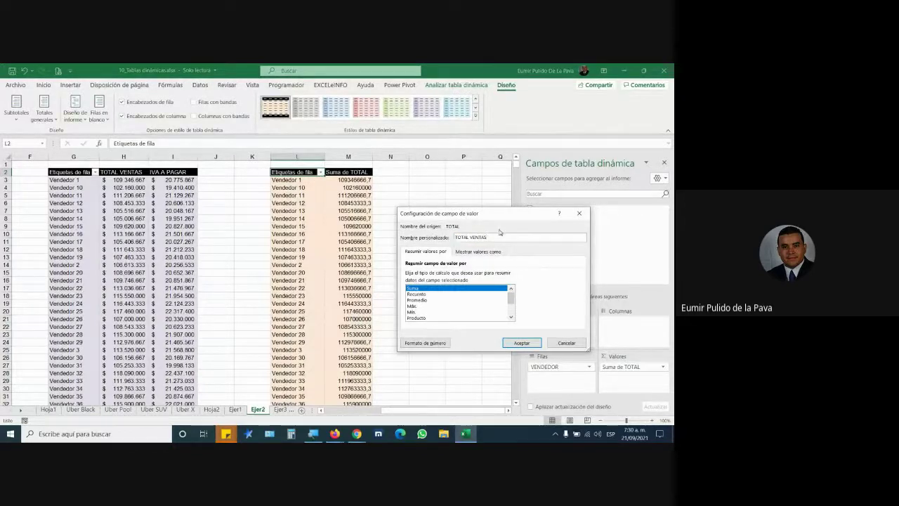
click(425, 343)
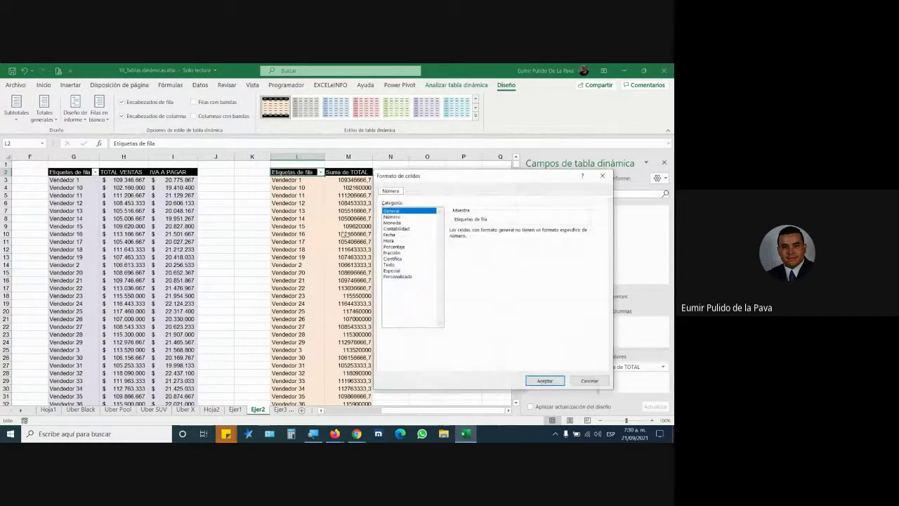
click(397, 228)
click(524, 234)
click(524, 233)
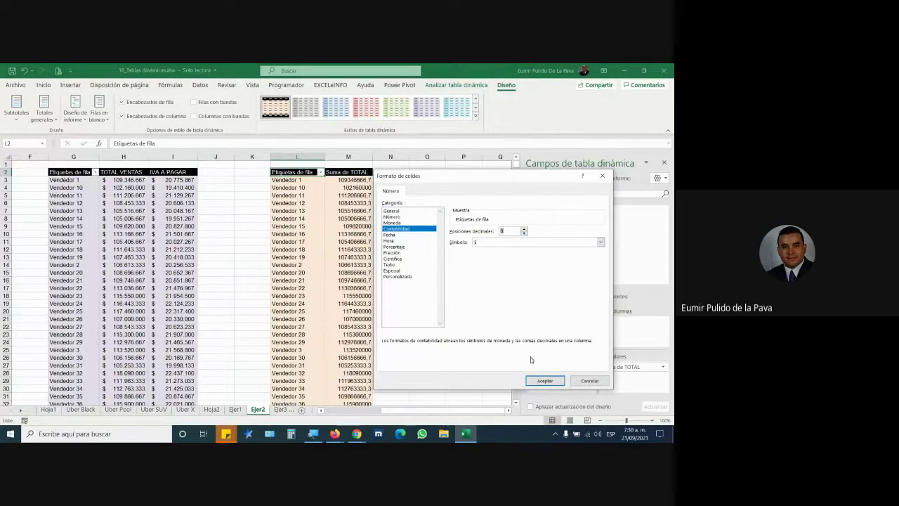
click(541, 380)
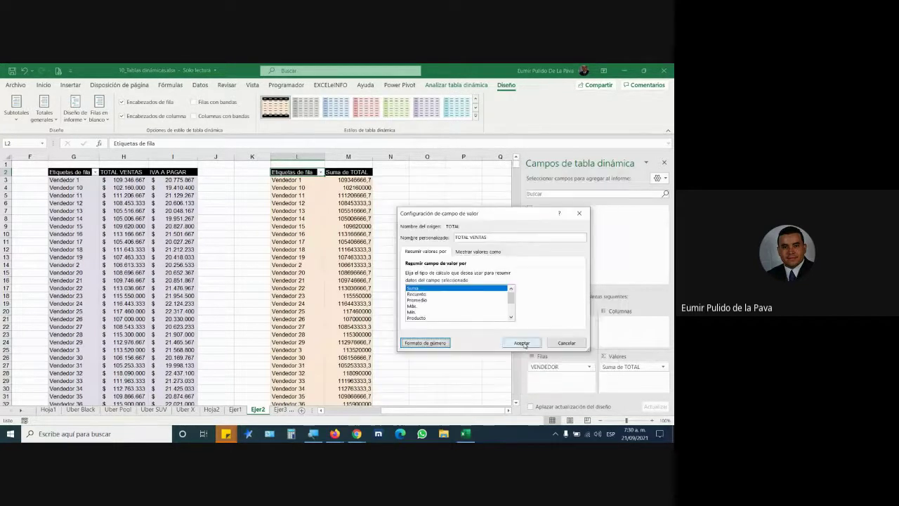
click(521, 343)
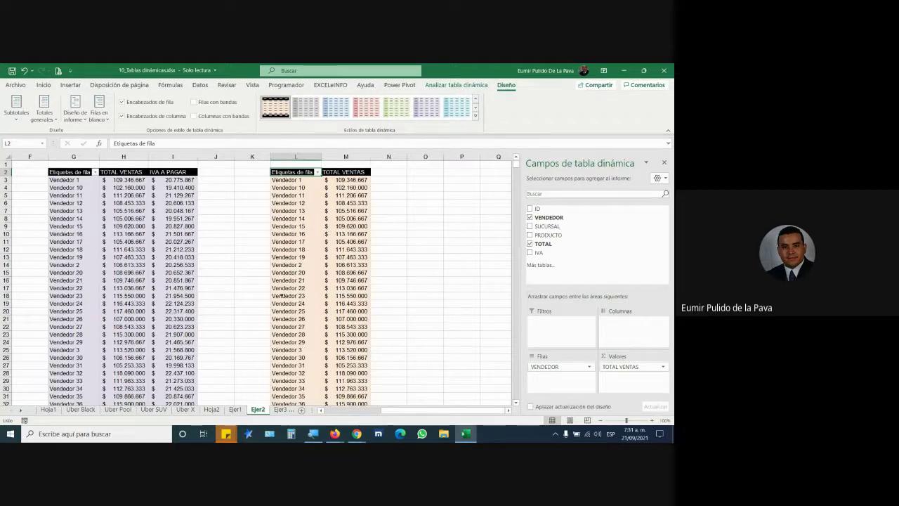
- Drag-select cells near the pivot's lower rows and bring up the Analizar tabla dinámica ribbon
drag(404, 410, 344, 417)
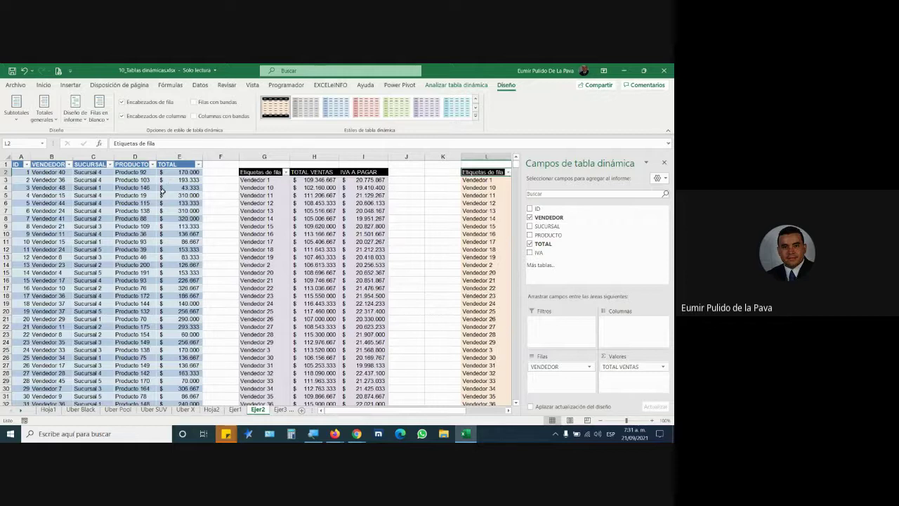
drag(390, 411, 448, 415)
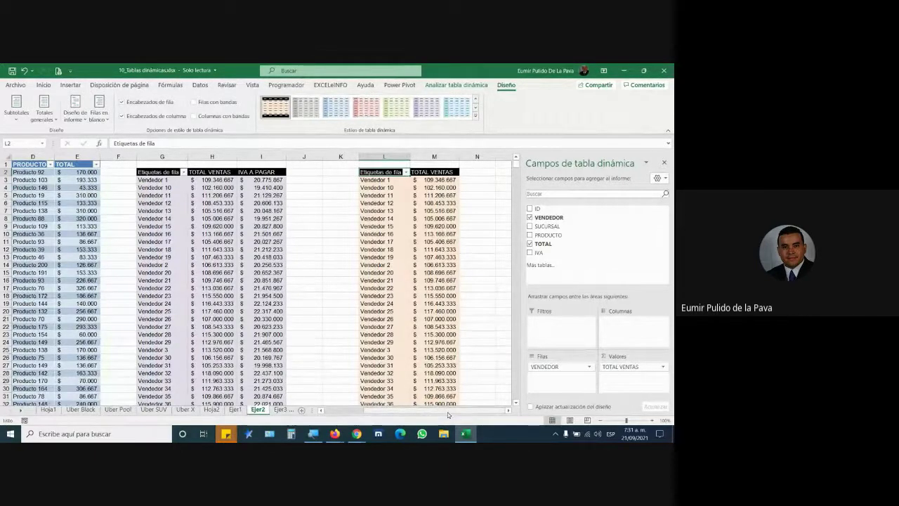
click(461, 85)
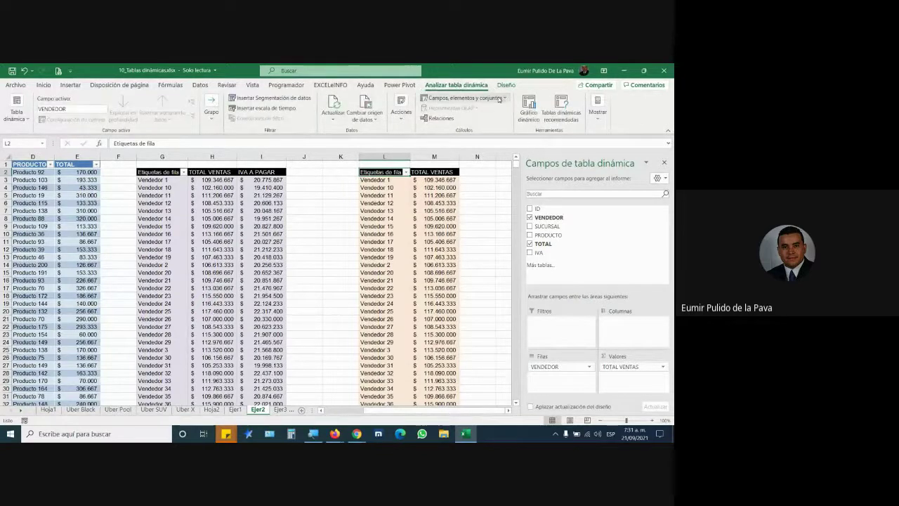
- Start a calculated field named COMISIÓN, move its dialog aside, and bring up the Meet call
click(500, 99)
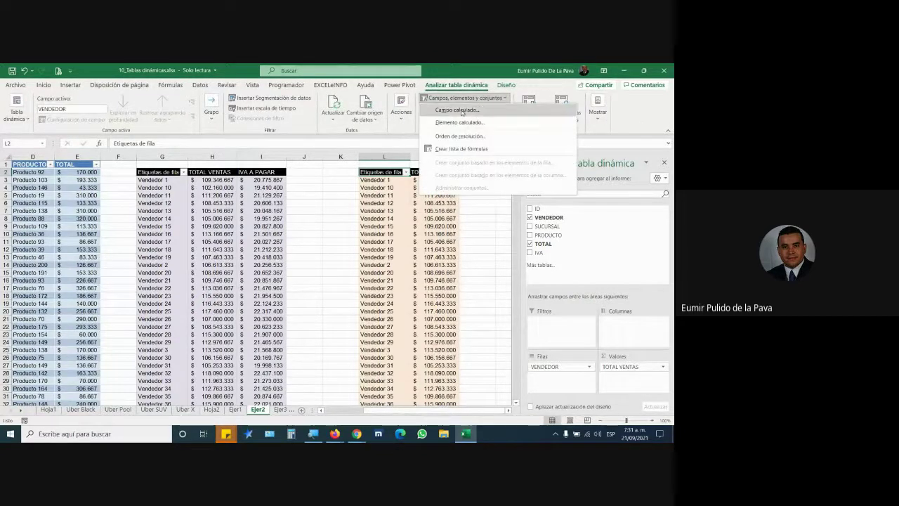
click(462, 112)
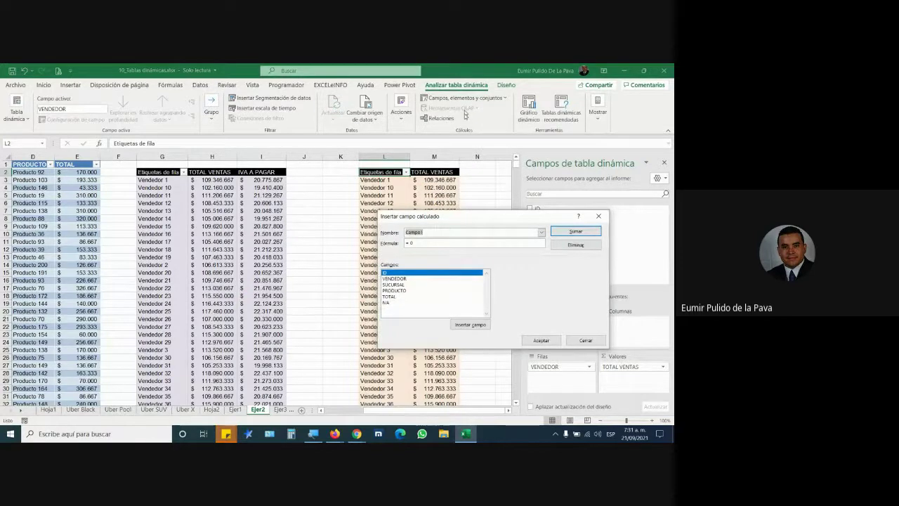
text(COMISIÓ)
text(N)
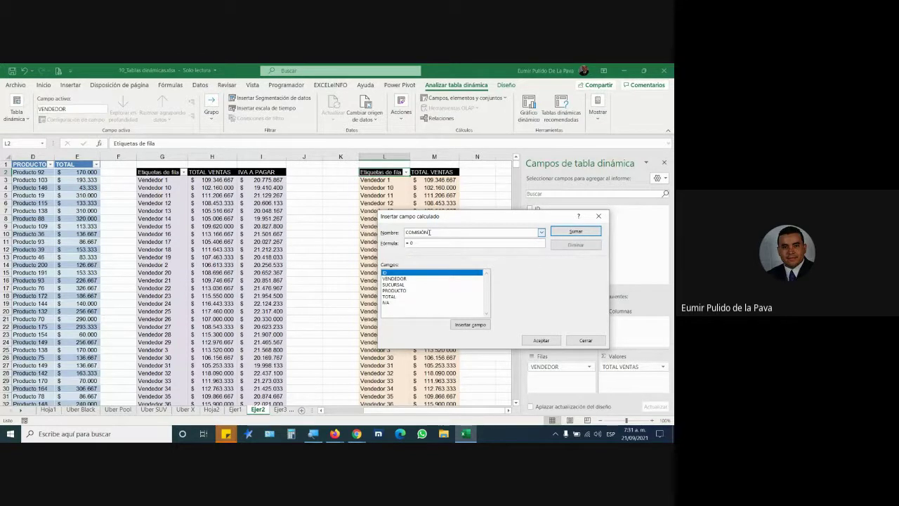
drag(467, 218, 572, 218)
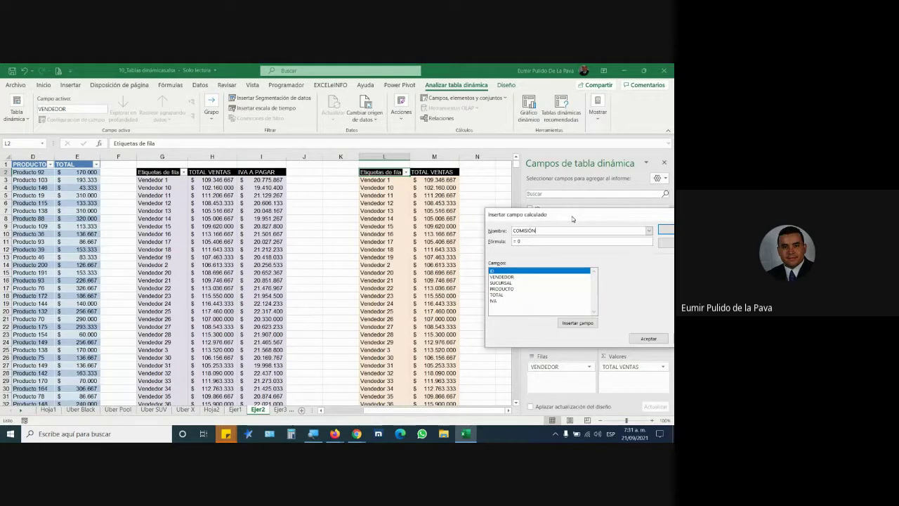
click(360, 436)
click(309, 397)
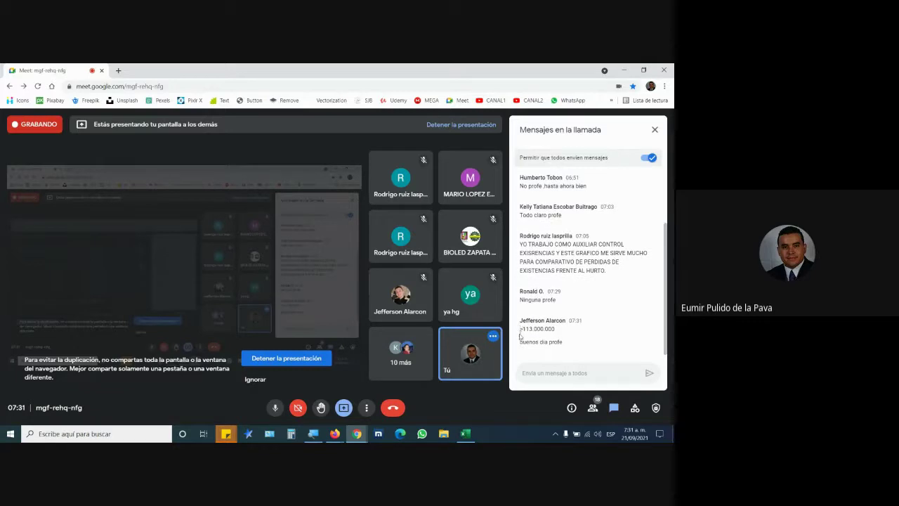
- Select the 113.000.000 figure in the Meet chat, then return to the calculated field dialog
drag(520, 329, 554, 329)
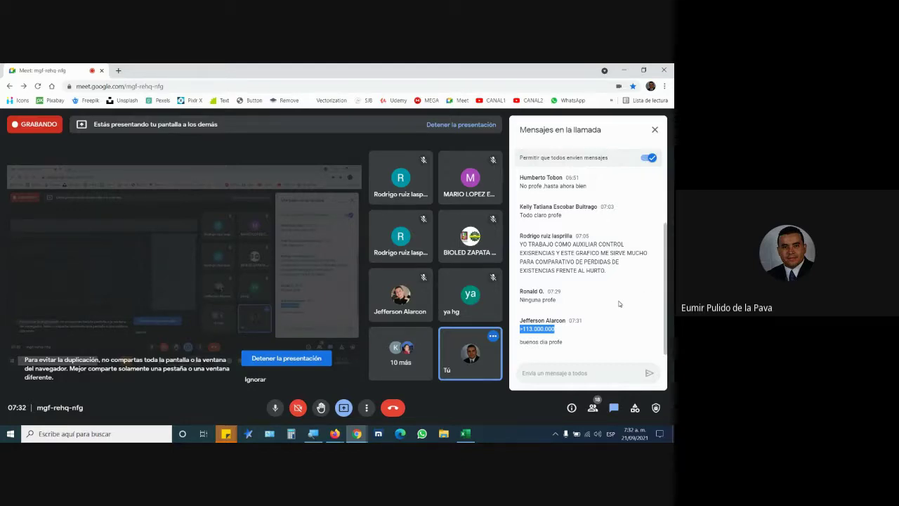
key(alt+Tab)
drag(625, 214, 508, 228)
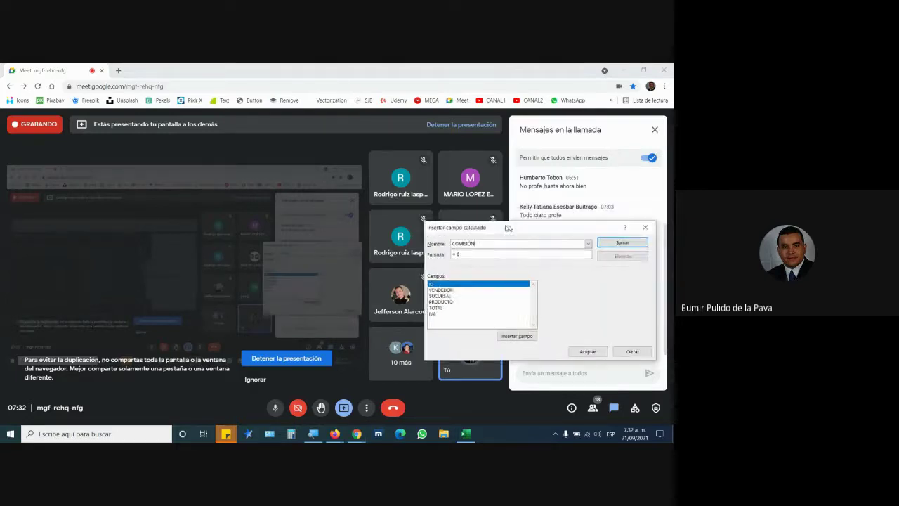
- Set the Windows Magnifier to 200% and return to the calculated field dialog
click(313, 434)
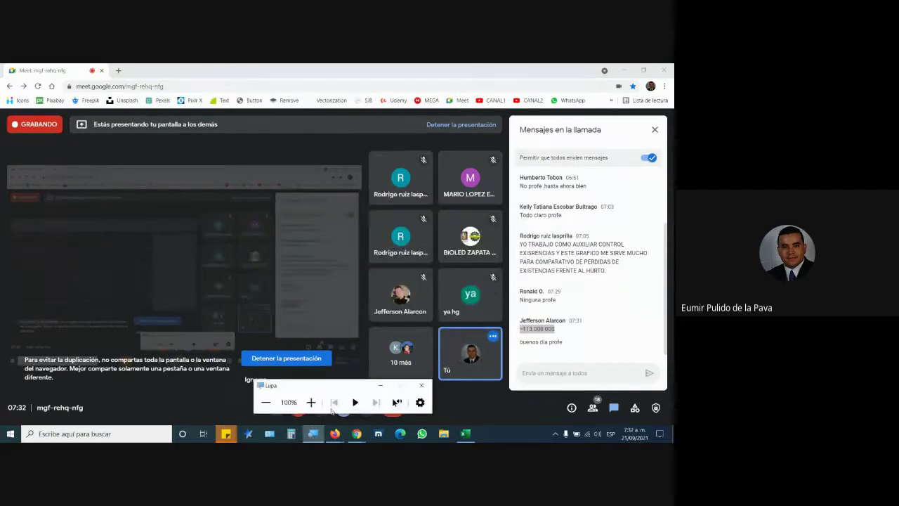
click(311, 402)
click(603, 425)
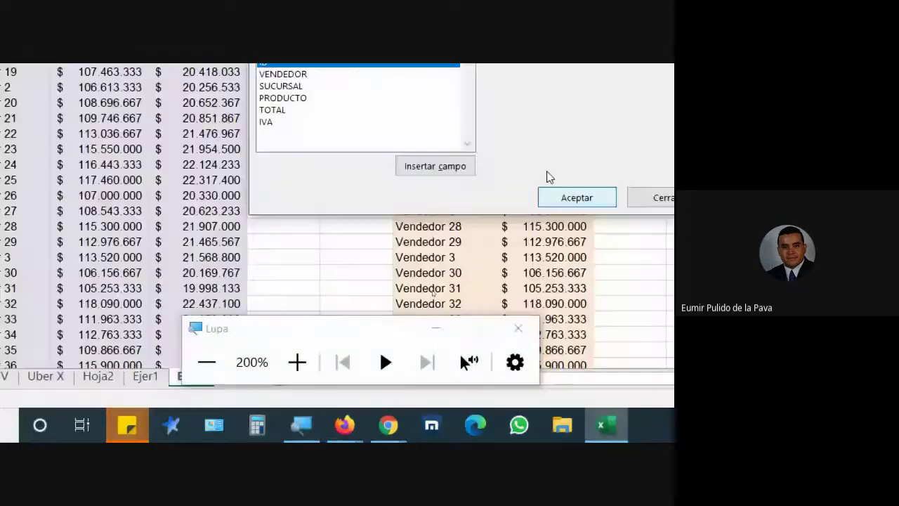
- Replace the default = 0 formula with =SI(
drag(369, 203, 275, 201)
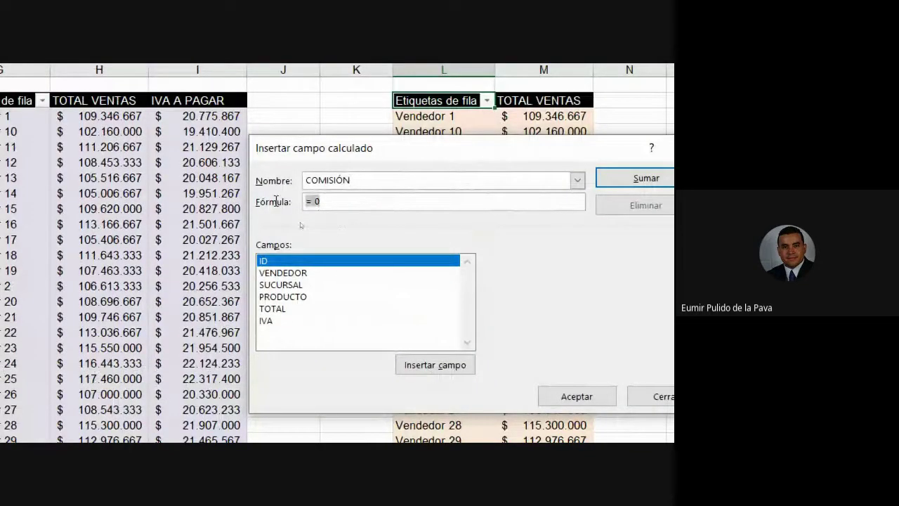
click(336, 200)
key(BackSpace)
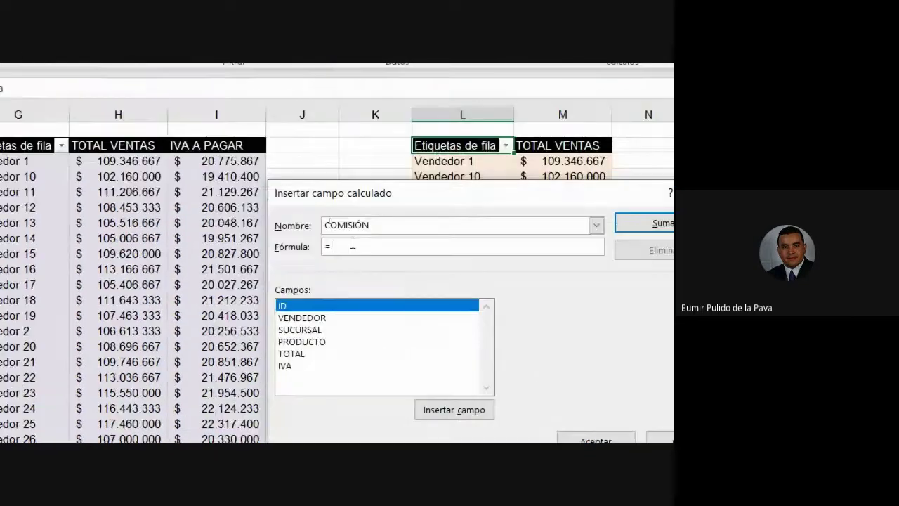
text(SI)
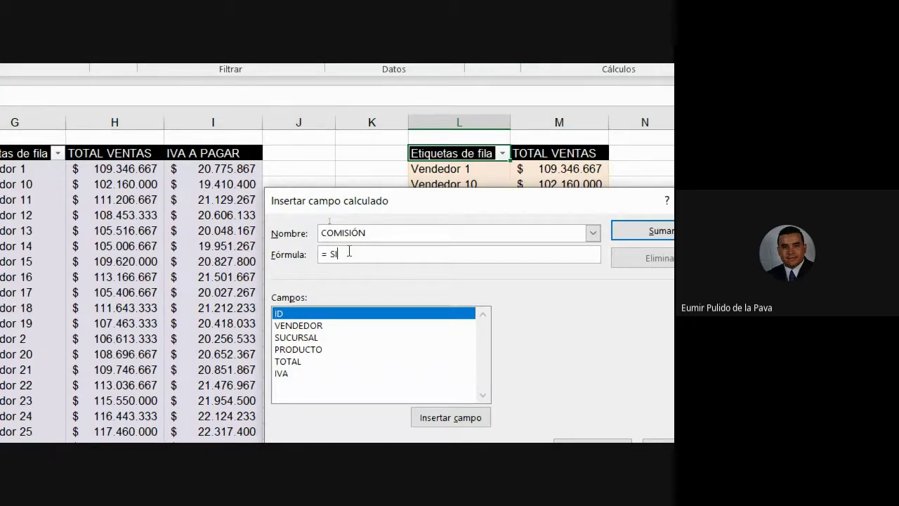
key(BackSpace)
key(BackSpace)
key(BackSpace)
text(SI()
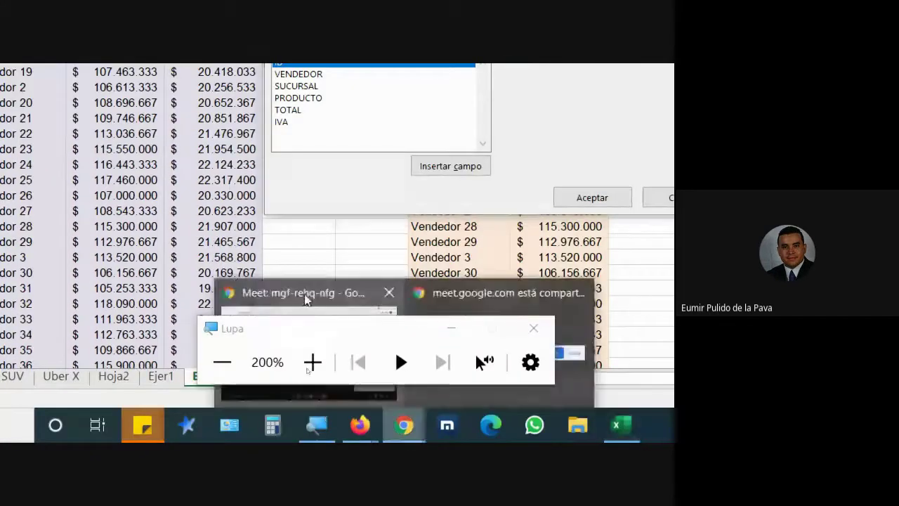
- Admit the person asking to join the Meet call, then return to the COMISIÓN dialog
click(305, 295)
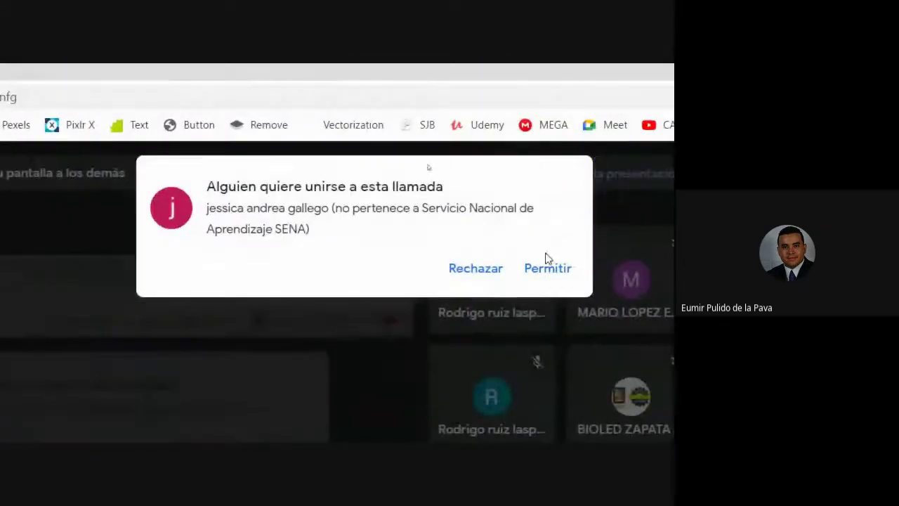
click(541, 266)
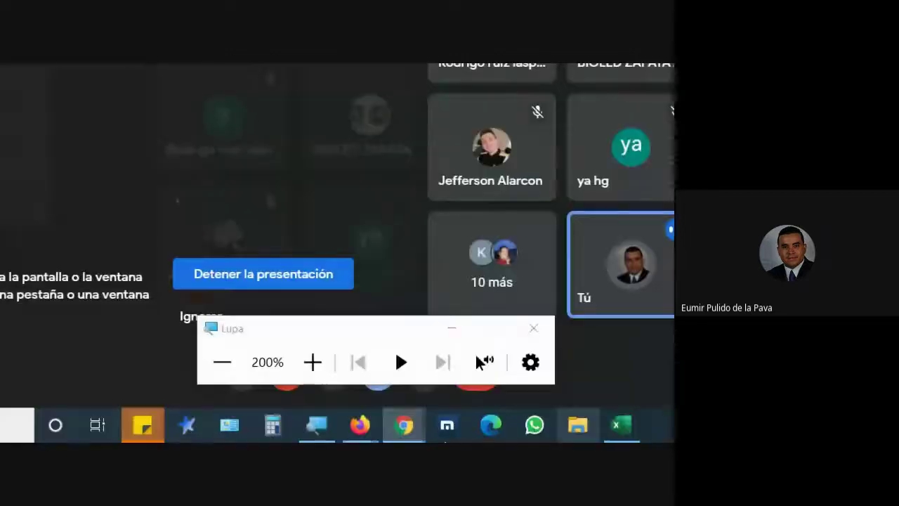
click(635, 423)
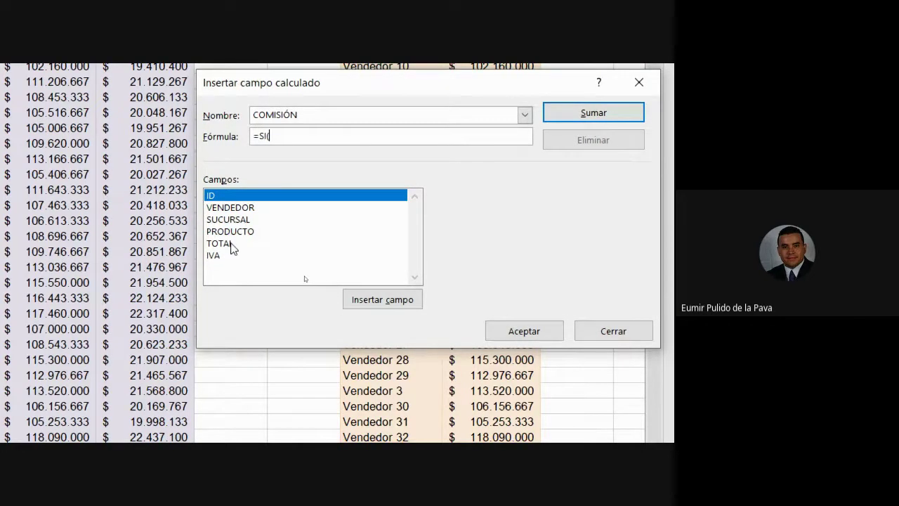
- Complete the formula as =SI(TOTAL>=113000000;TOTAL*5%;0) and add COMISIÓN to the pivot
double_click(231, 244)
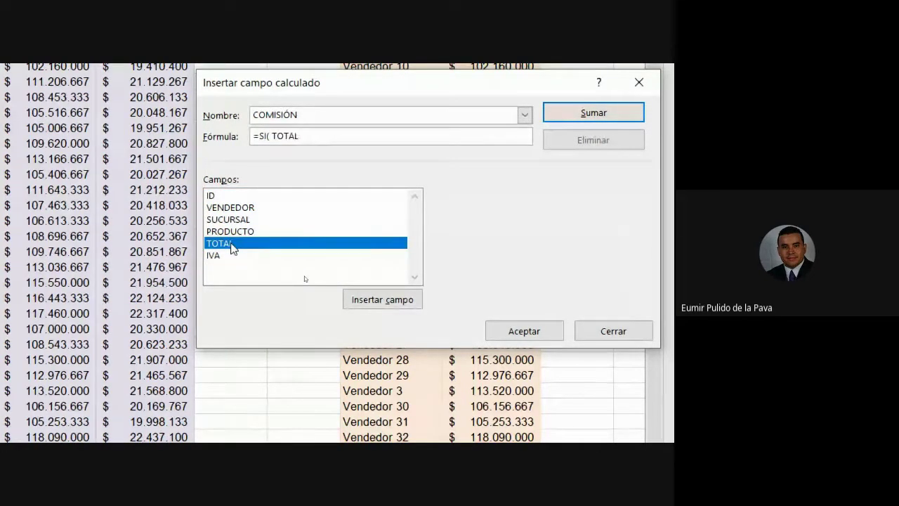
text(>=113)
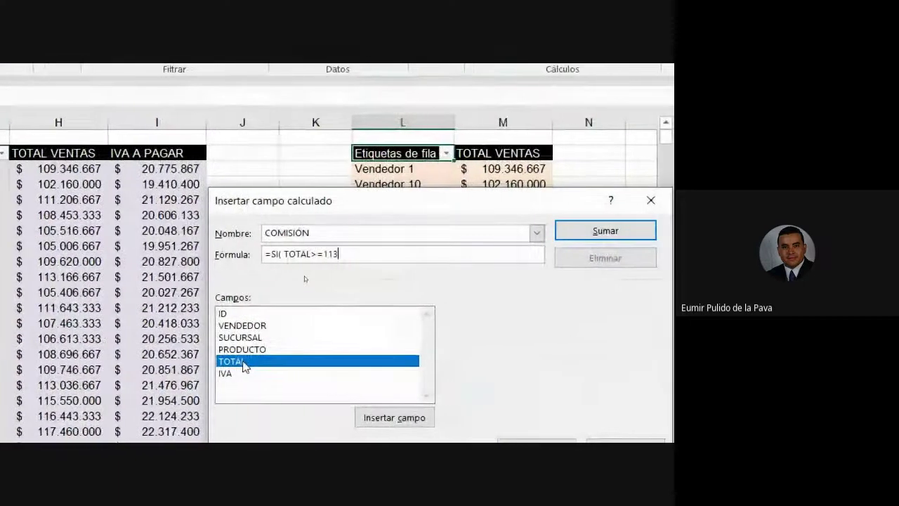
text(000000)
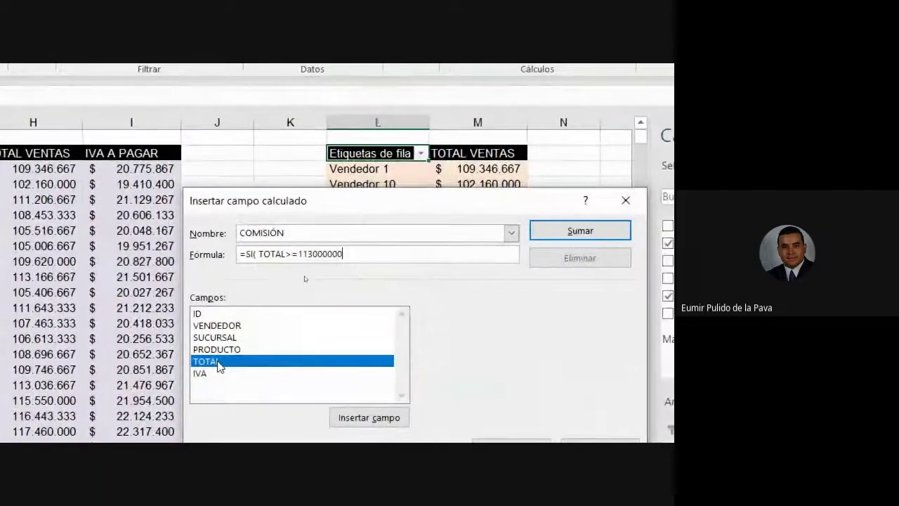
text(;)
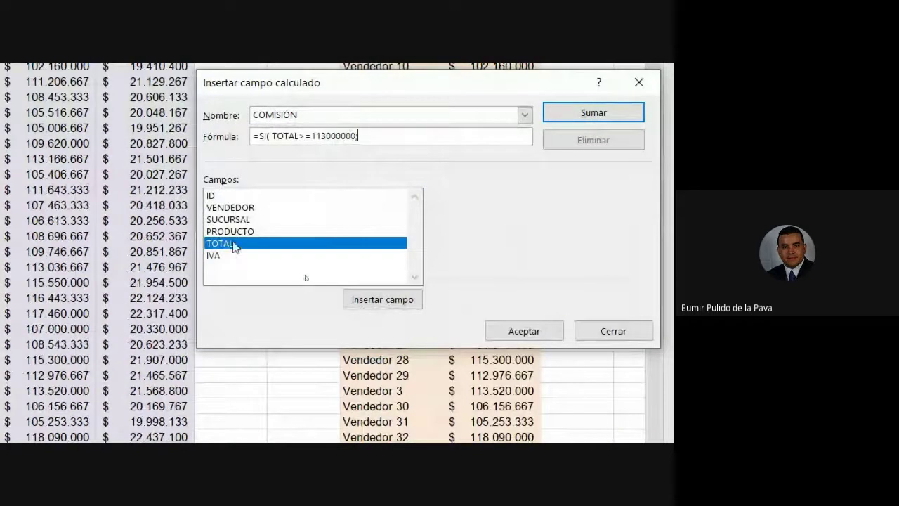
double_click(234, 244)
text(*)
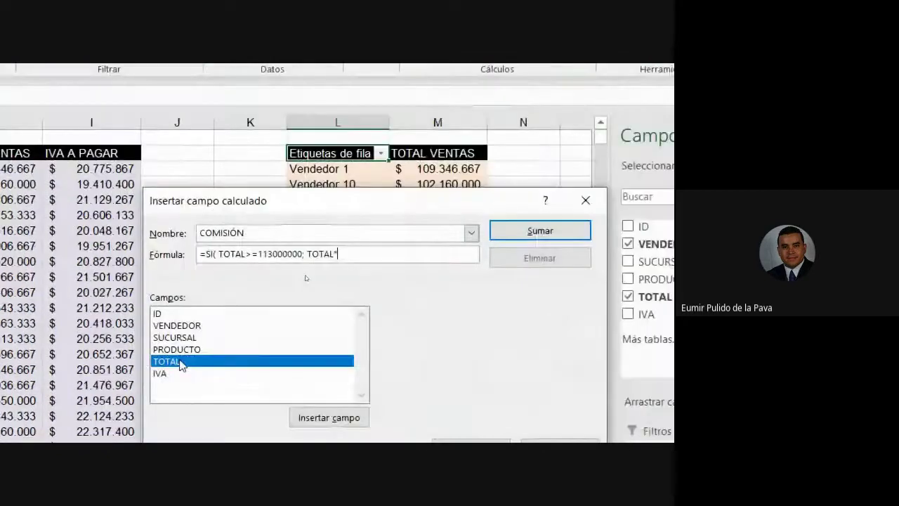
text(0,05)
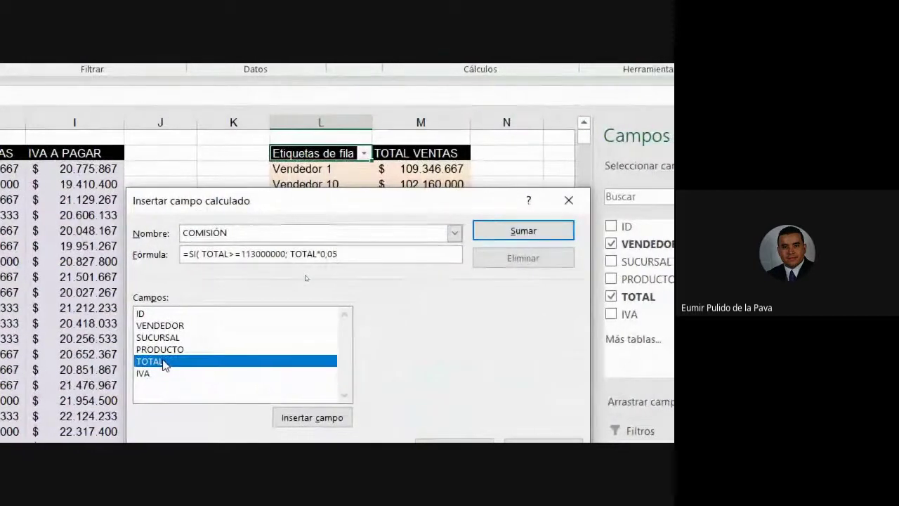
key(BackSpace)
key(BackSpace)
key(BackSpace)
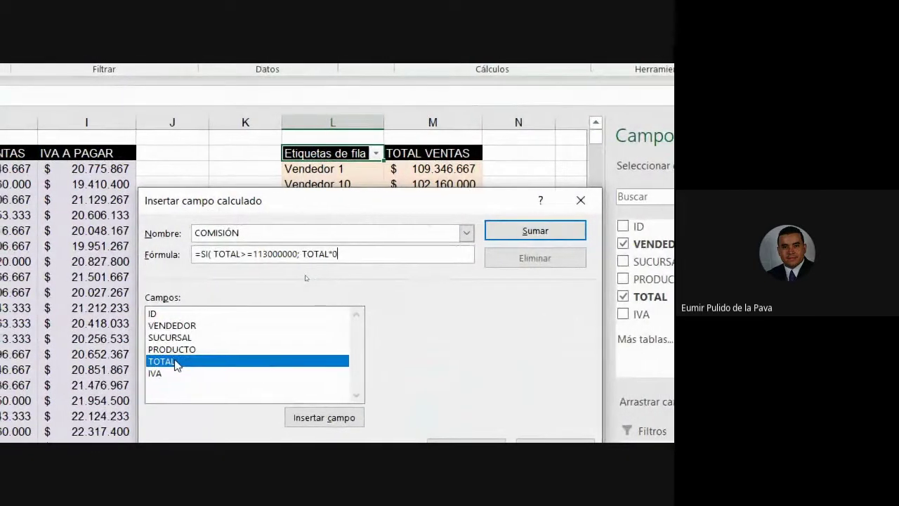
text(5)
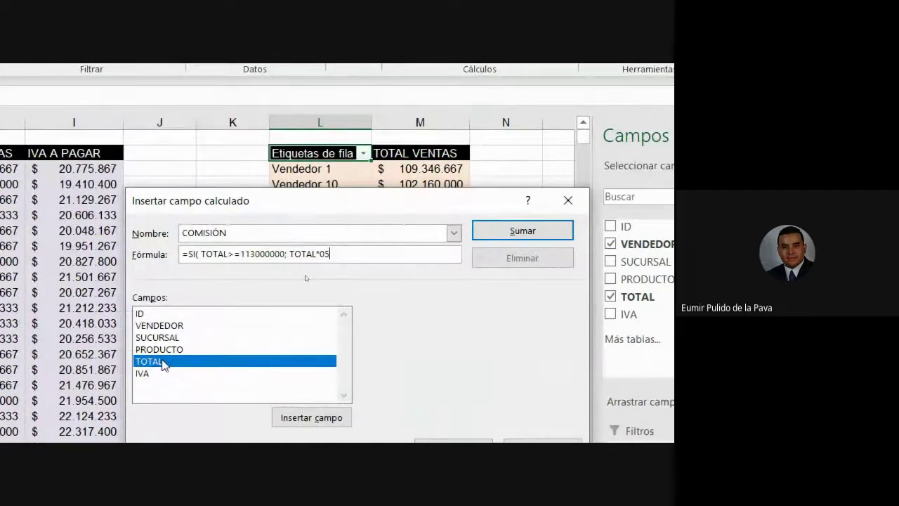
key(BackSpace)
key(BackSpace)
text(5%)
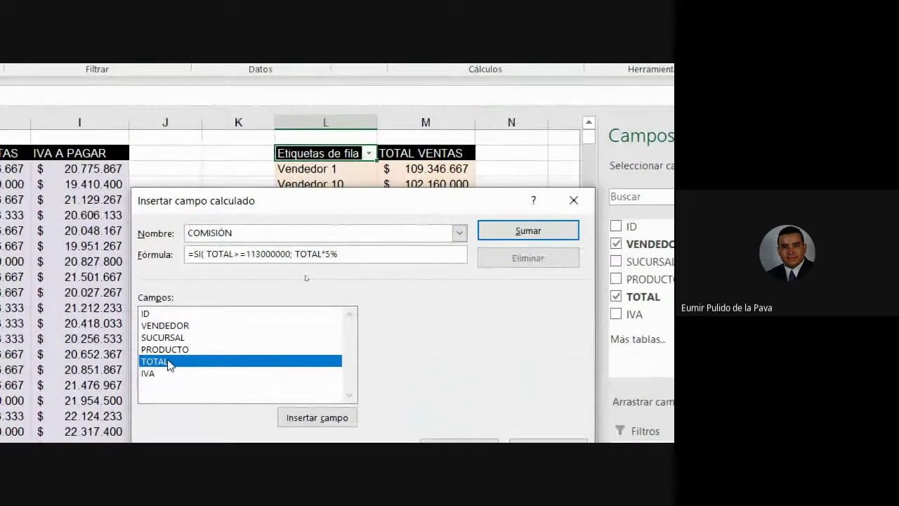
text(;)
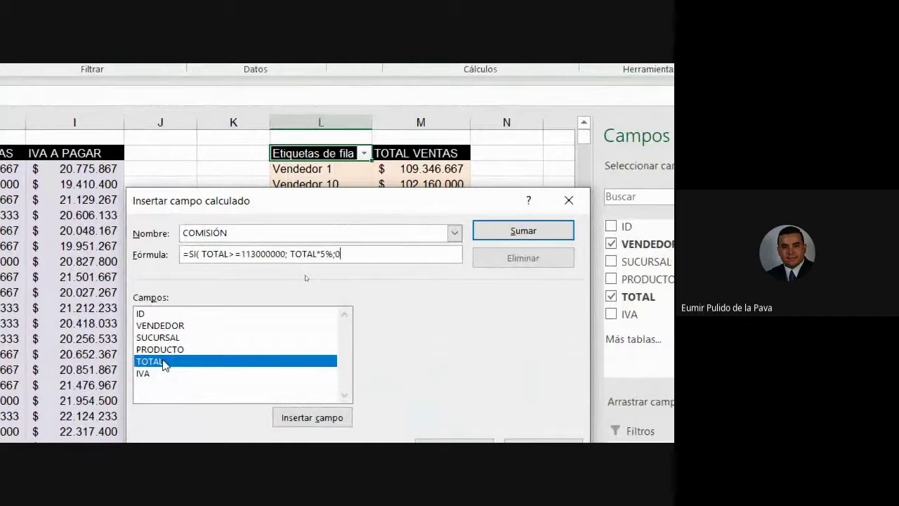
text(0))
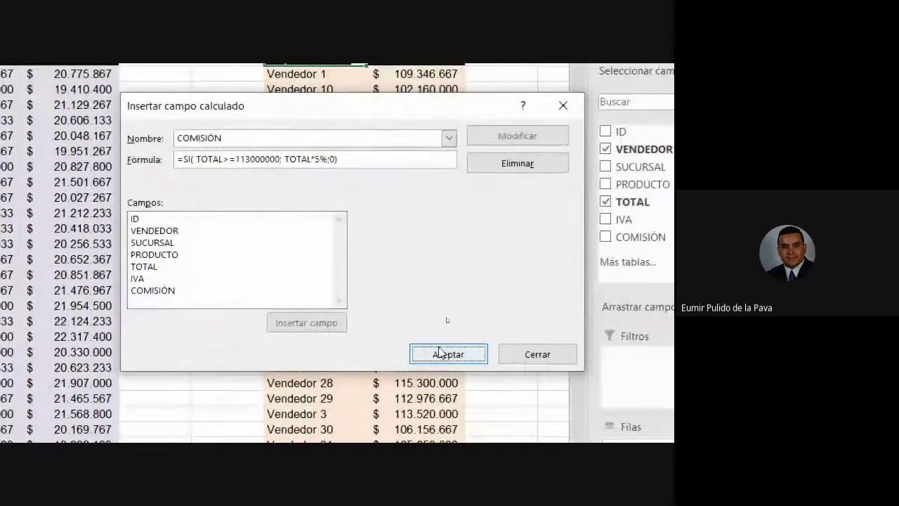
click(439, 354)
key(super+plus)
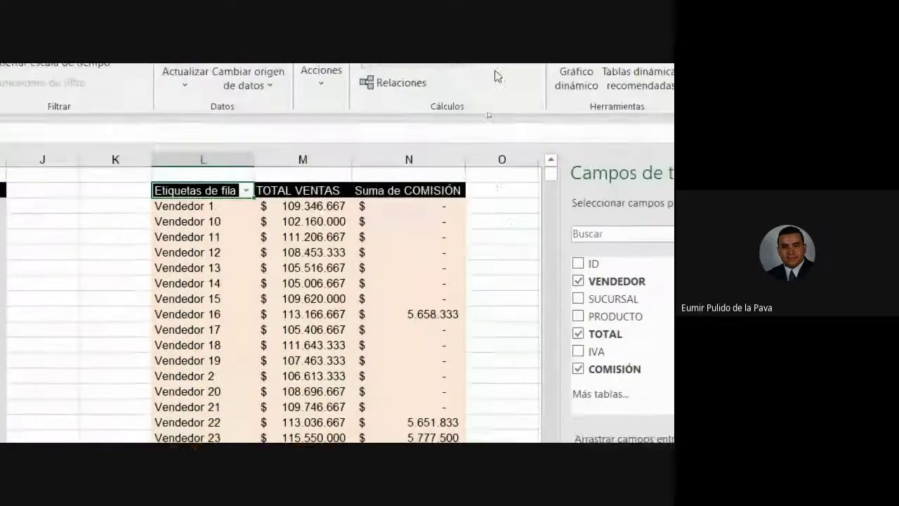
click(417, 208)
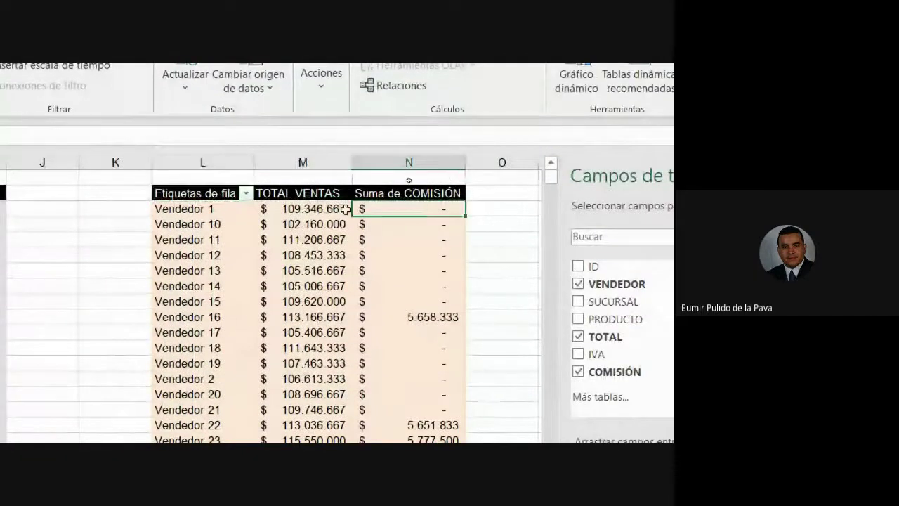
drag(417, 208, 290, 209)
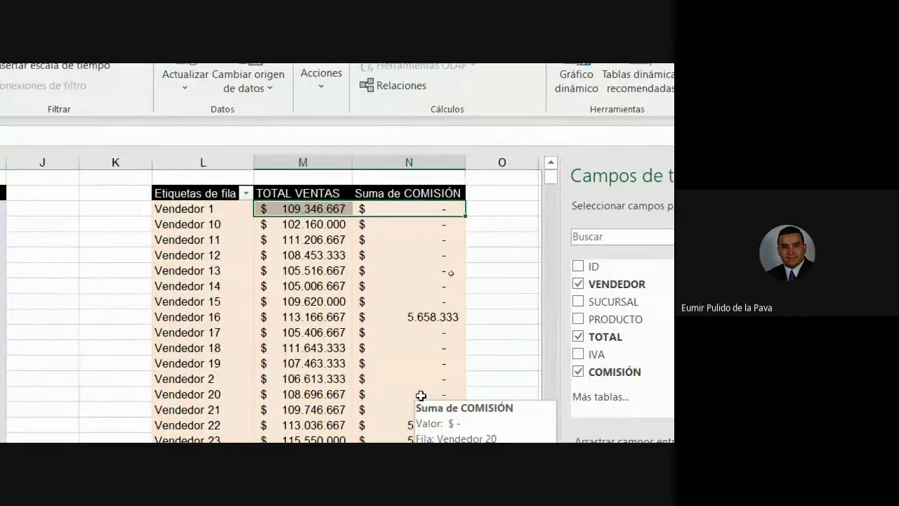
mouse_move(341, 239)
mouse_down()
mouse_move(408, 239)
mouse_move(413, 295)
mouse_up()
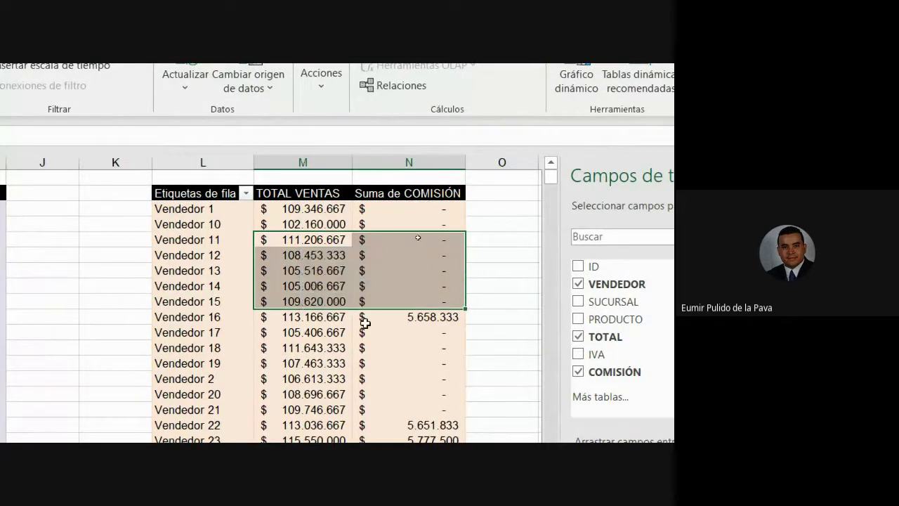
drag(291, 316, 412, 317)
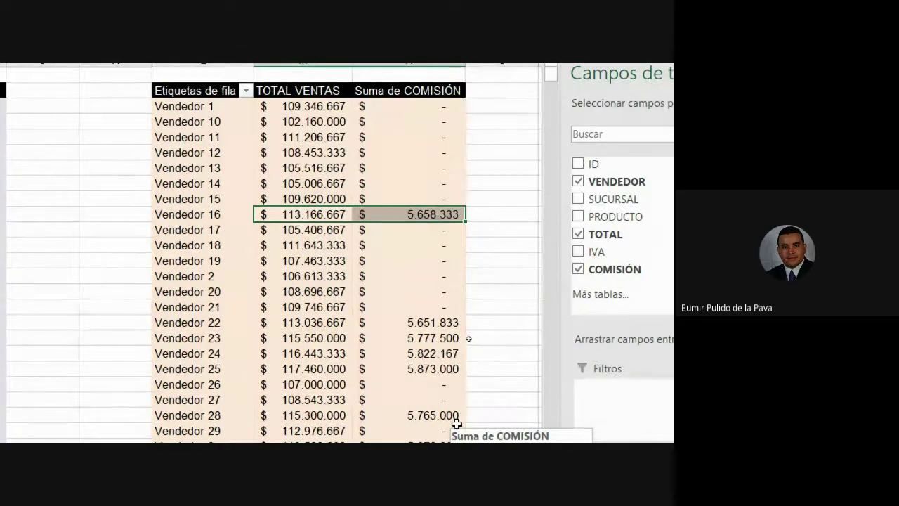
mouse_move(314, 269)
mouse_down()
mouse_move(436, 305)
mouse_move(437, 316)
mouse_up()
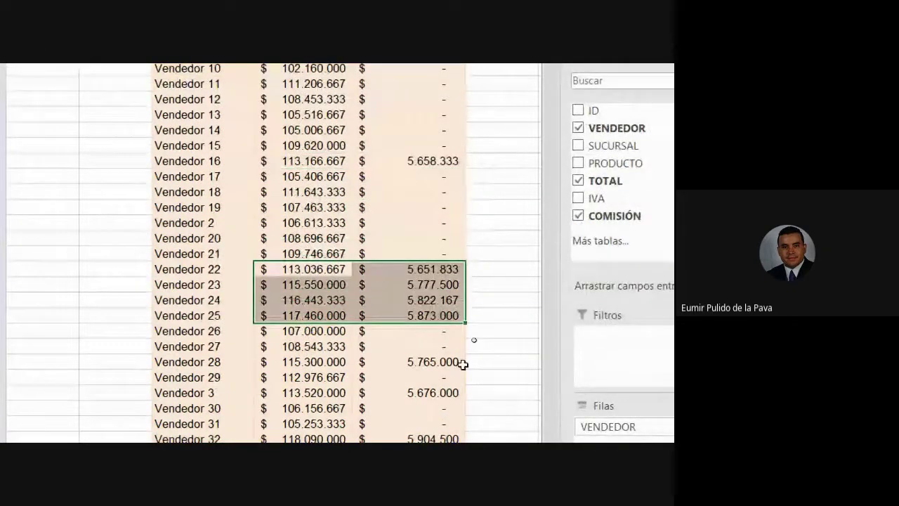
click(416, 177)
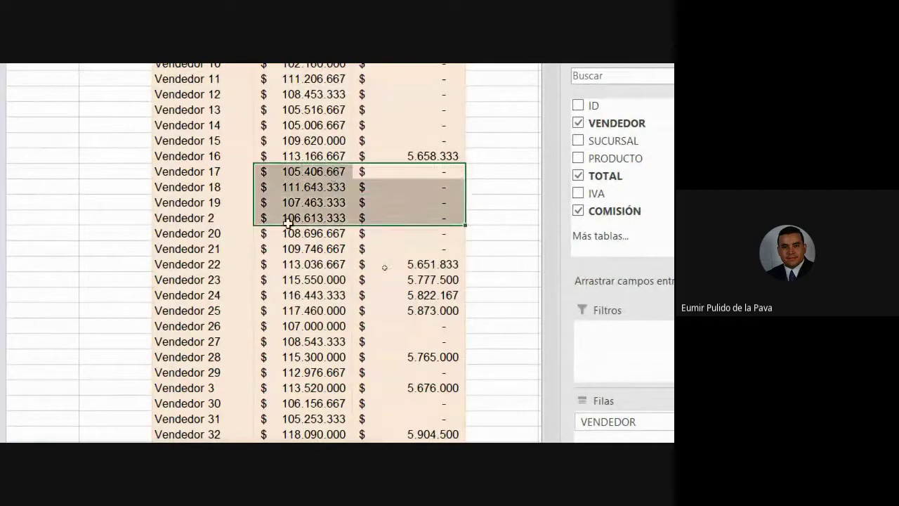
drag(333, 176, 393, 250)
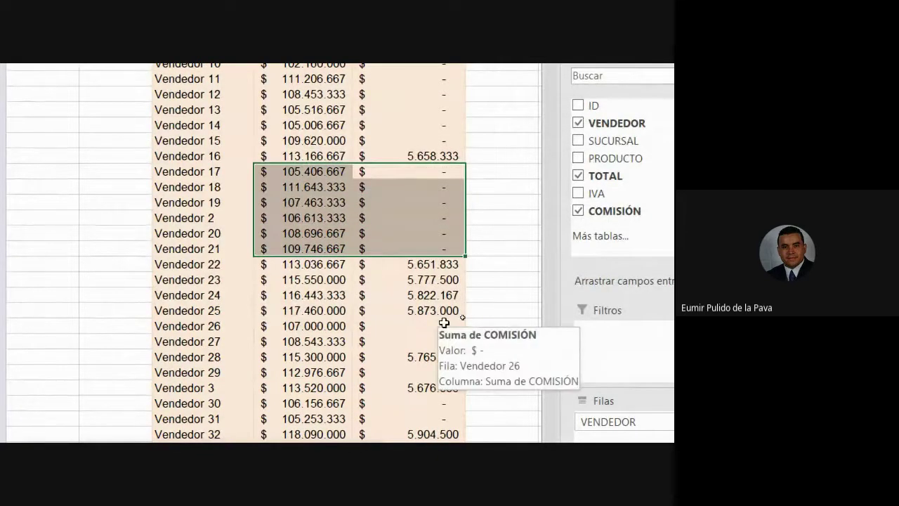
scroll(455, 324, down, 2)
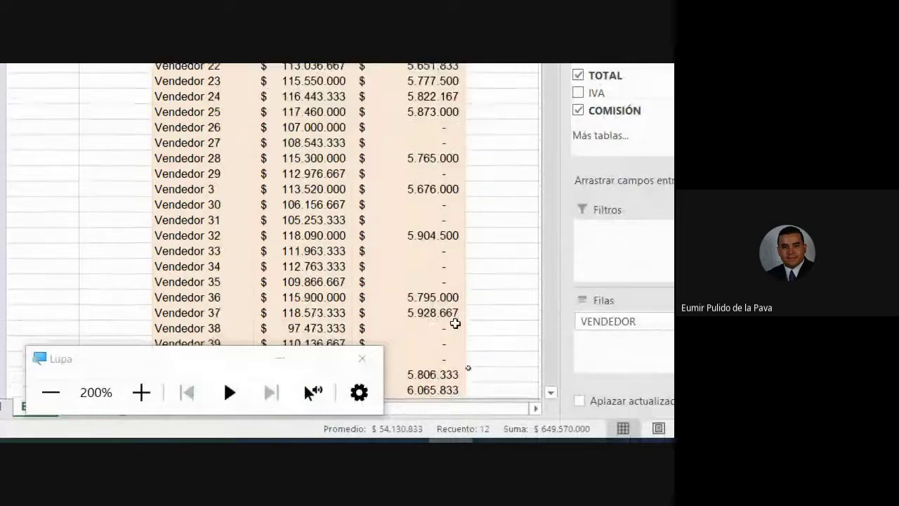
scroll(455, 323, down, 3)
scroll(455, 323, down, 3)
scroll(455, 323, down, 2)
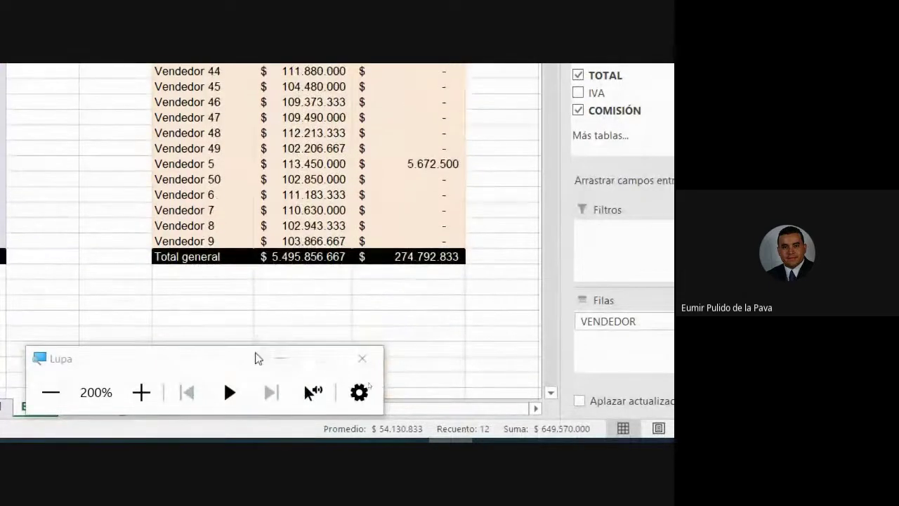
scroll(483, 278, up, 5)
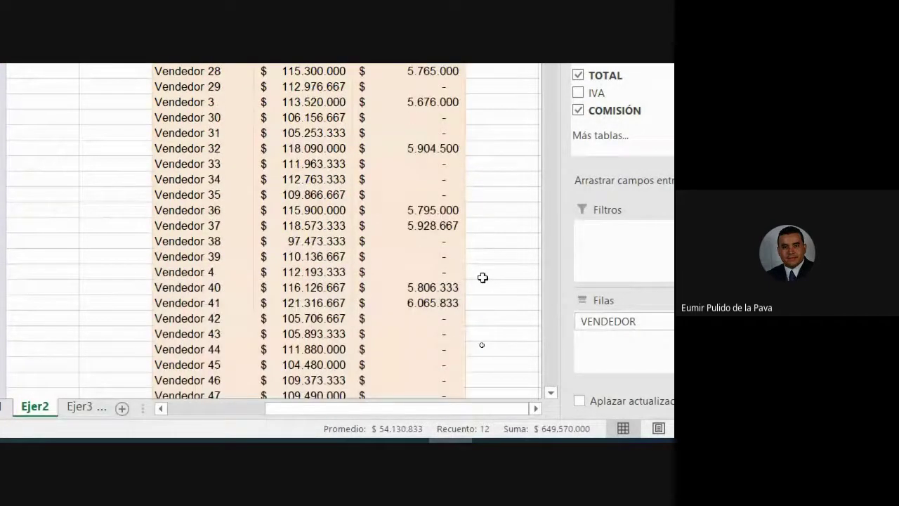
scroll(482, 277, up, 4)
scroll(483, 278, up, 3)
click(414, 197)
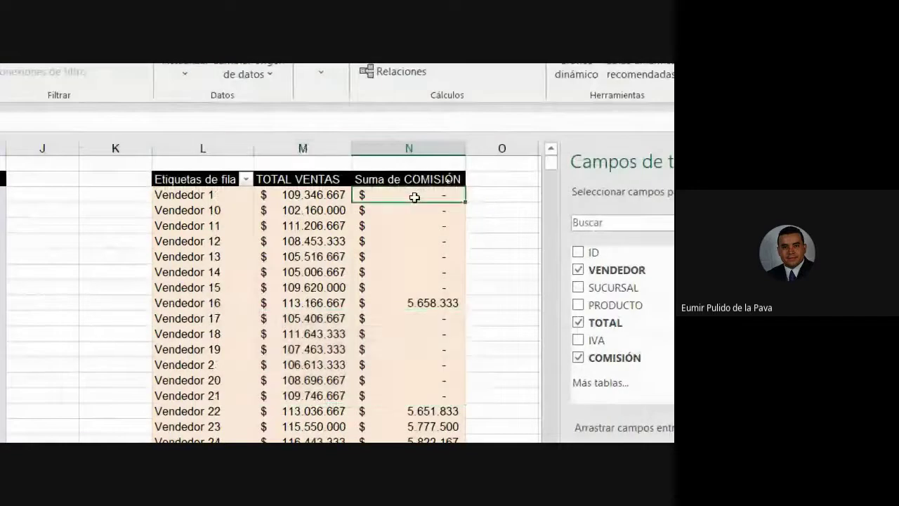
mouse_move(415, 197)
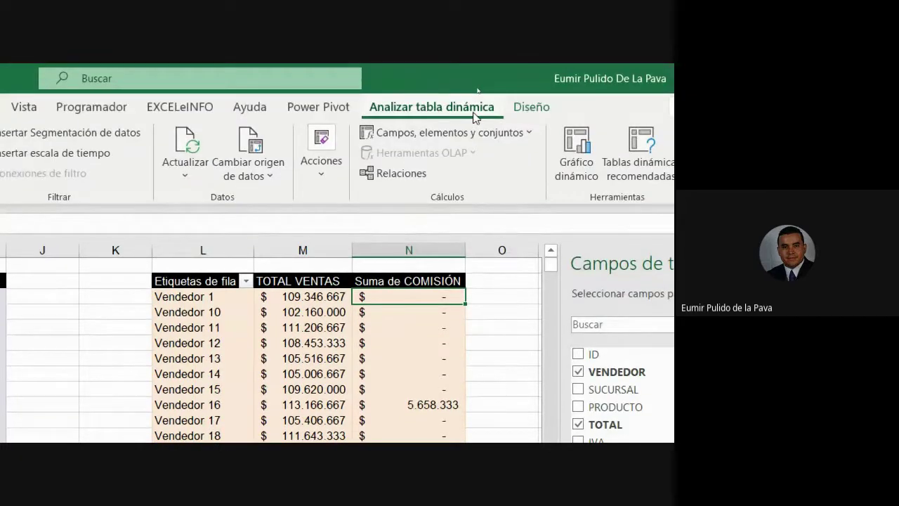
- Modify the COMISIÓN formula to =SI(TOTAL>=113000000;TOTAL*6%;0) and apply it
click(471, 133)
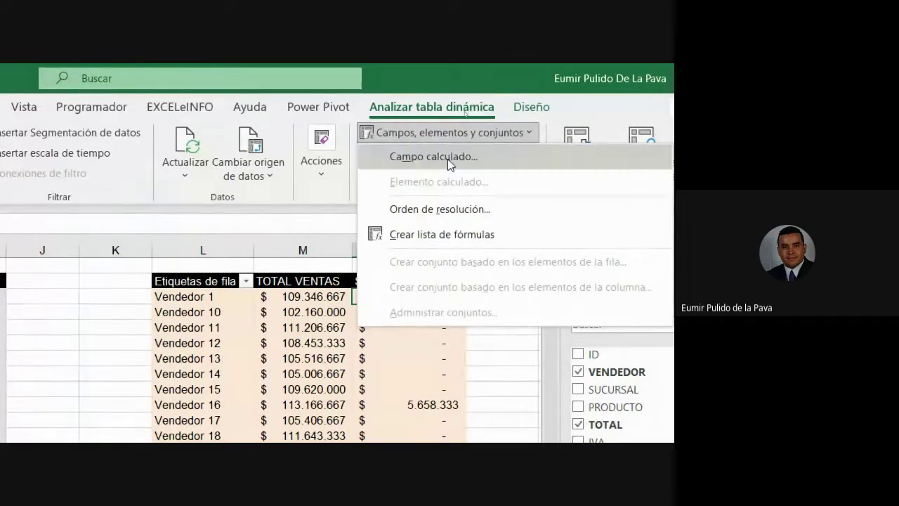
click(449, 158)
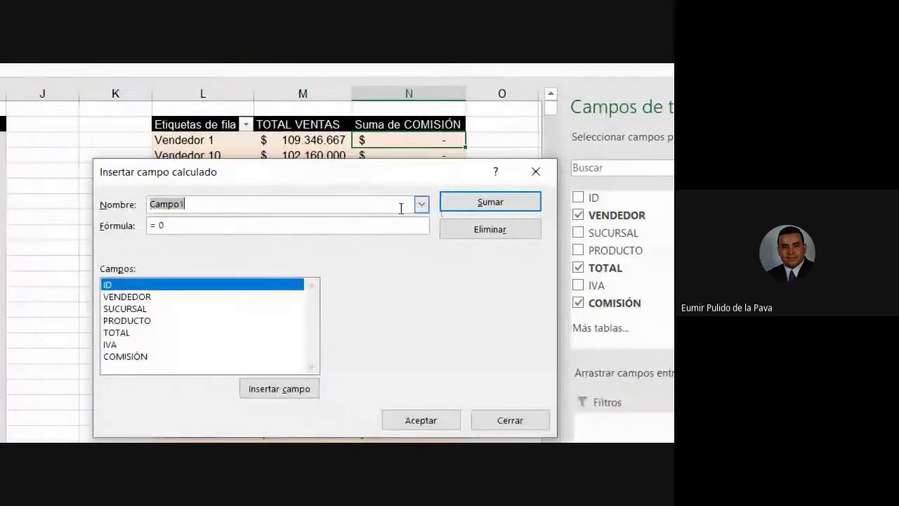
click(421, 204)
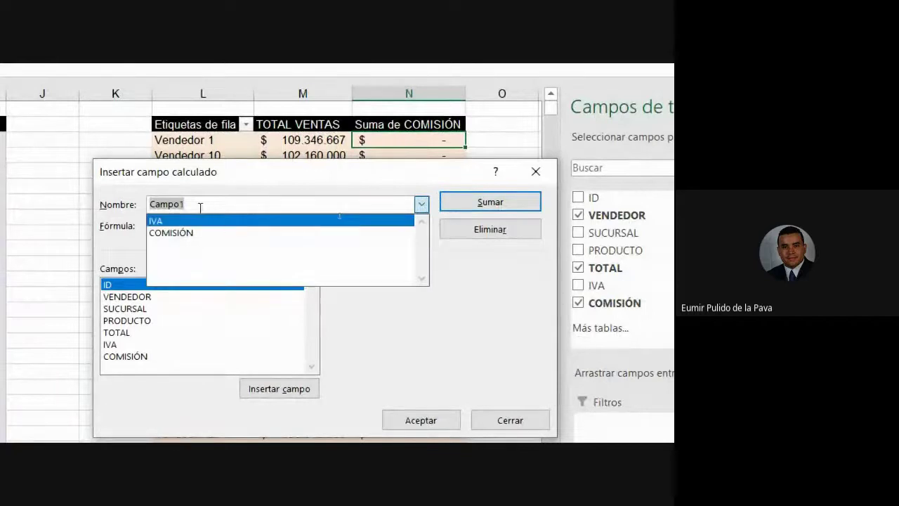
click(182, 236)
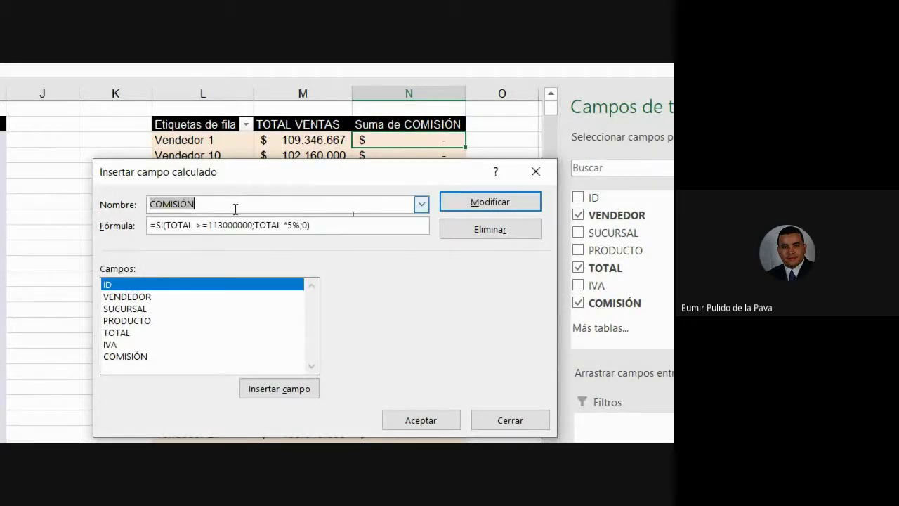
click(288, 225)
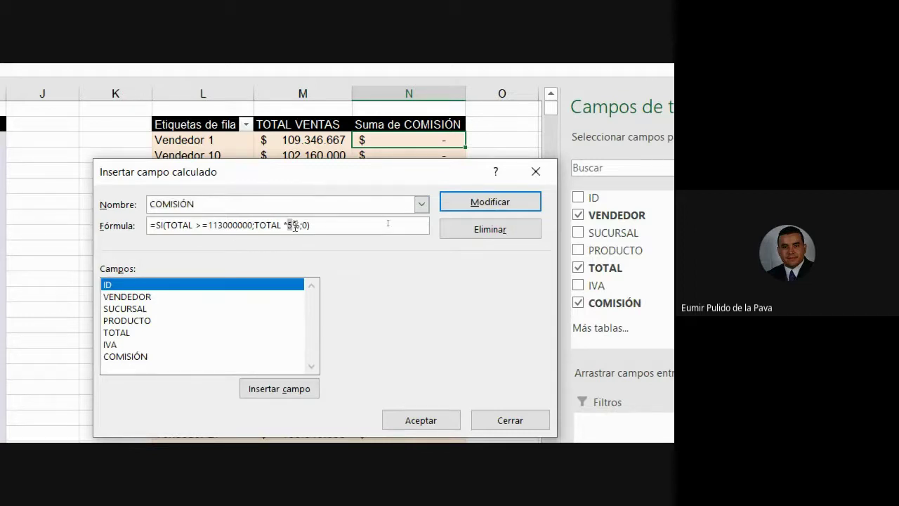
key(Delete)
key(Delete)
text(0)
text(,06)
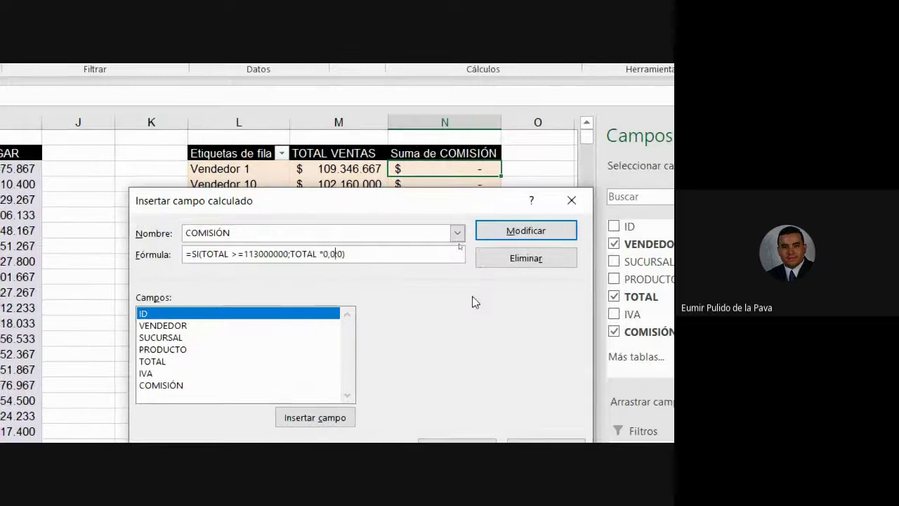
key(BackSpace)
key(BackSpace)
key(BackSpace)
text(6%)
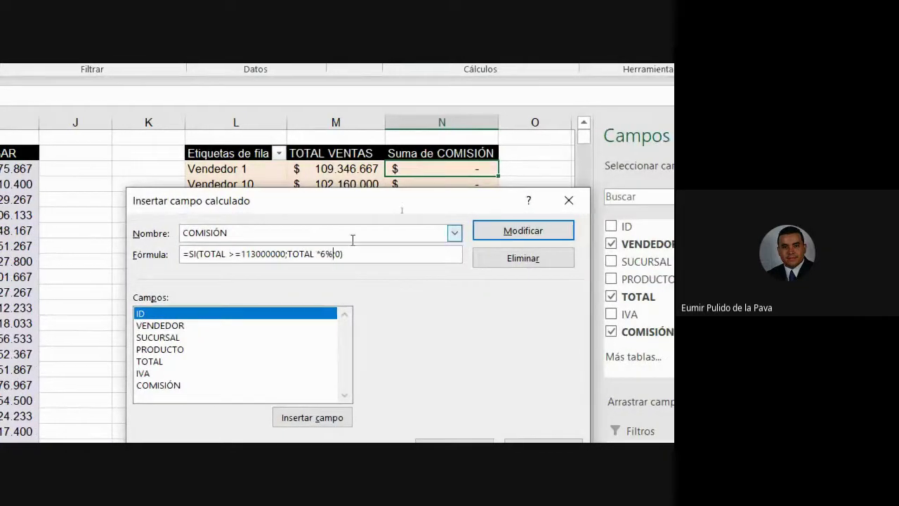
click(532, 234)
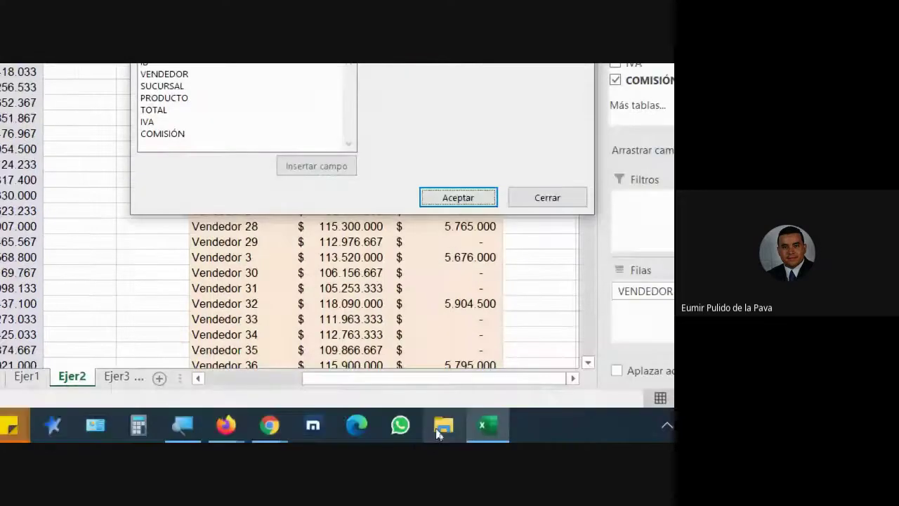
click(449, 195)
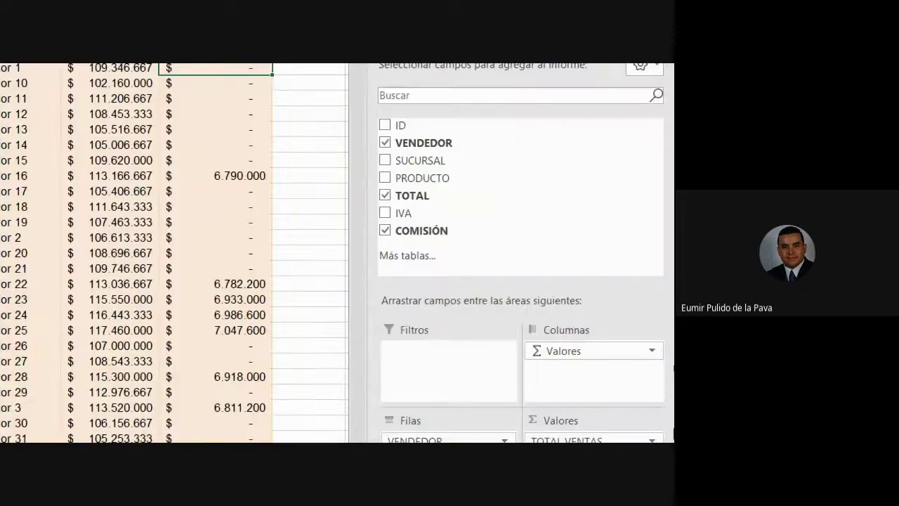
- Rename the Suma de COMISIÓN value field header to COMISION in the vendor pivot
click(652, 312)
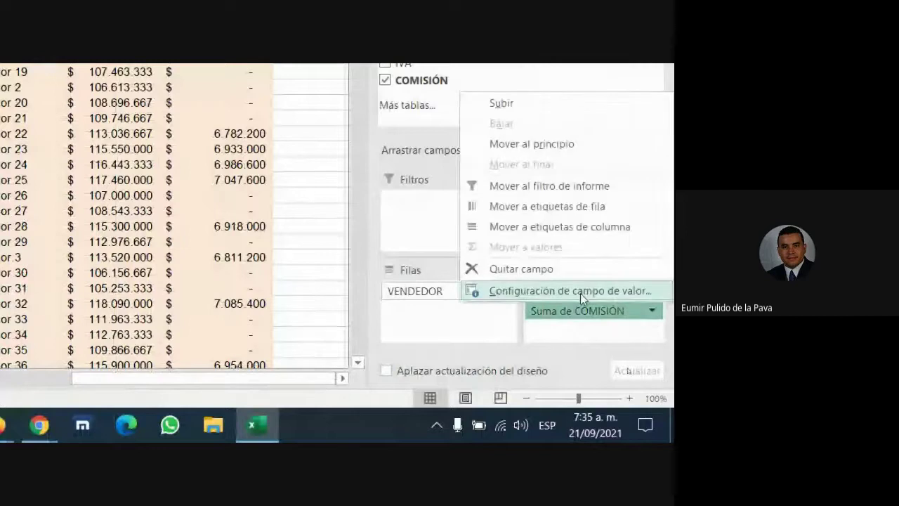
click(580, 292)
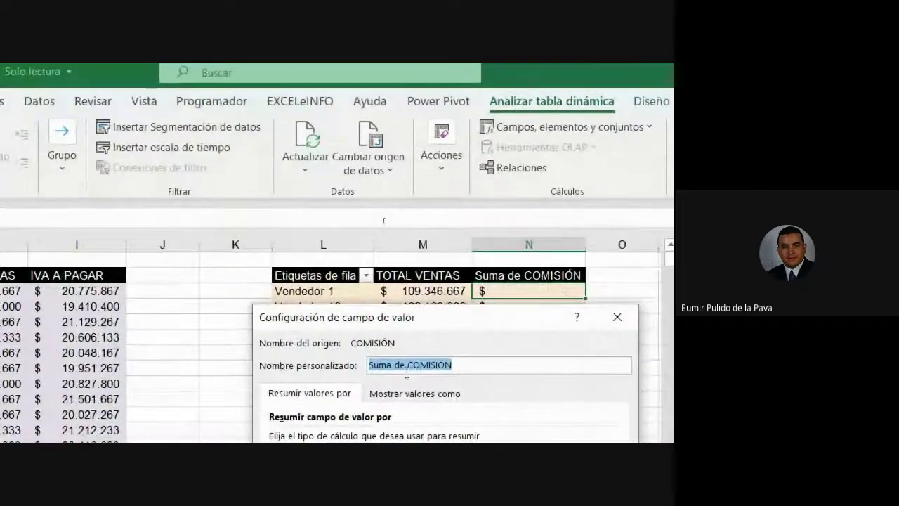
text(COMISION)
key(Return)
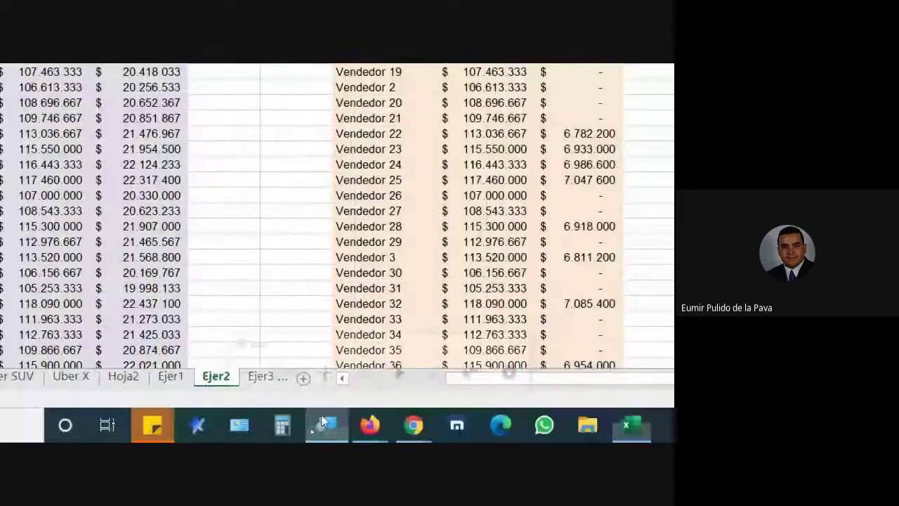
- Reset the screen magnification to 100% and bring the Google Meet call forward
click(323, 424)
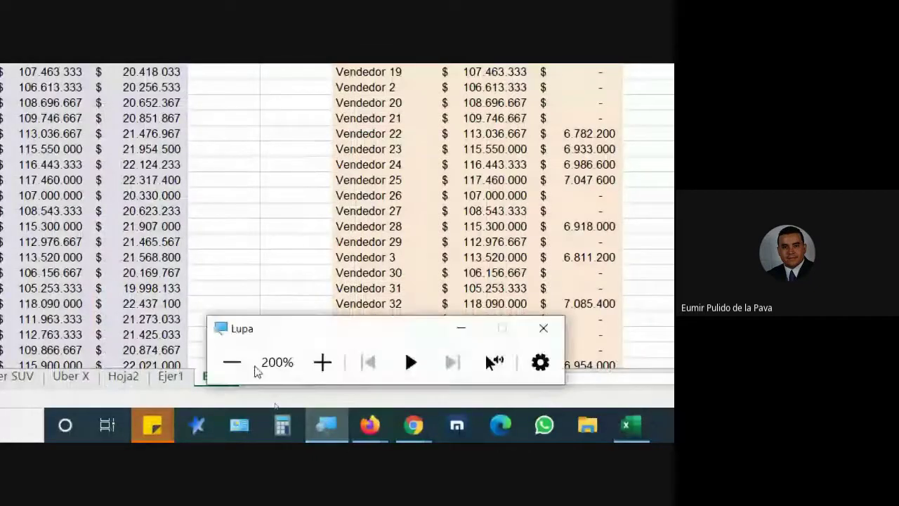
click(233, 362)
mouse_move(356, 434)
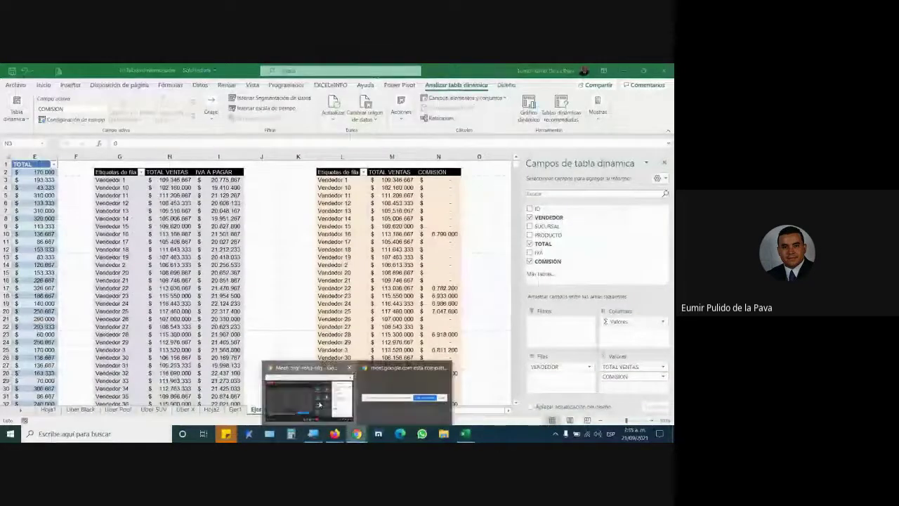
click(319, 404)
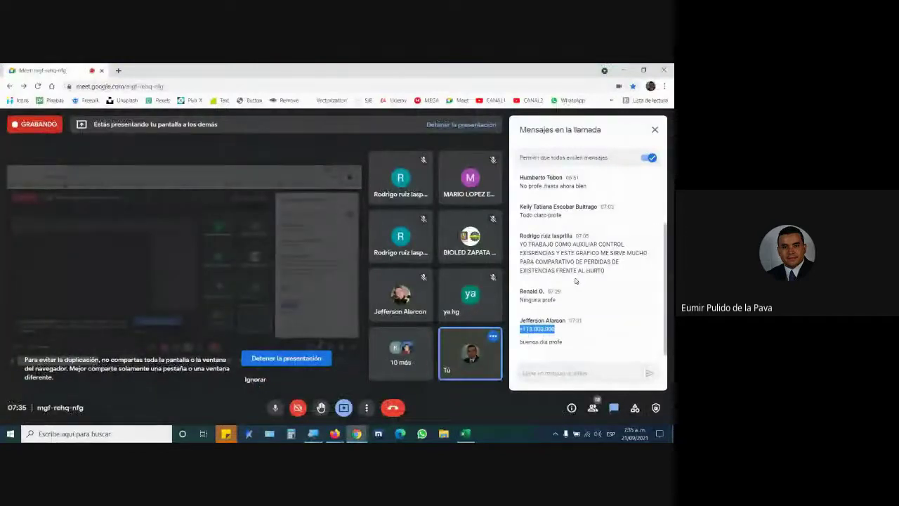
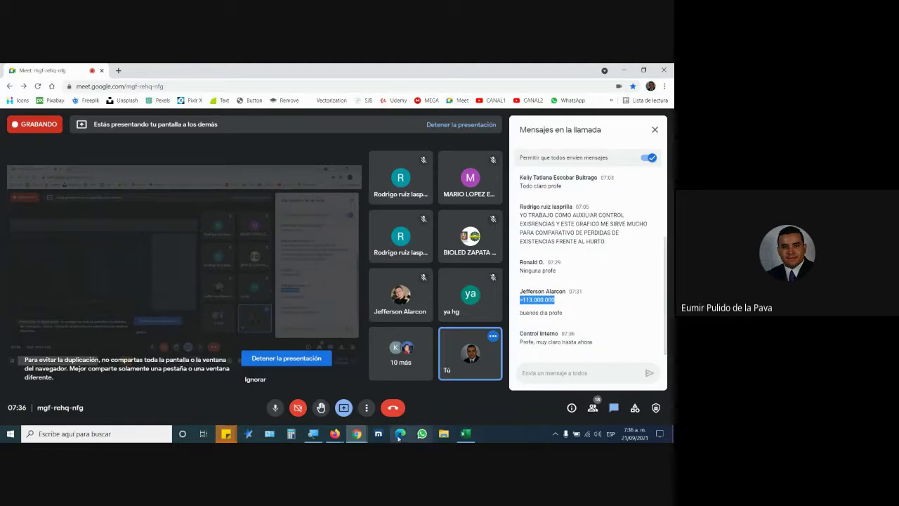
- Bring the PDF assignment guide window in Firefox to the front
mouse_move(334, 434)
mouse_move(360, 387)
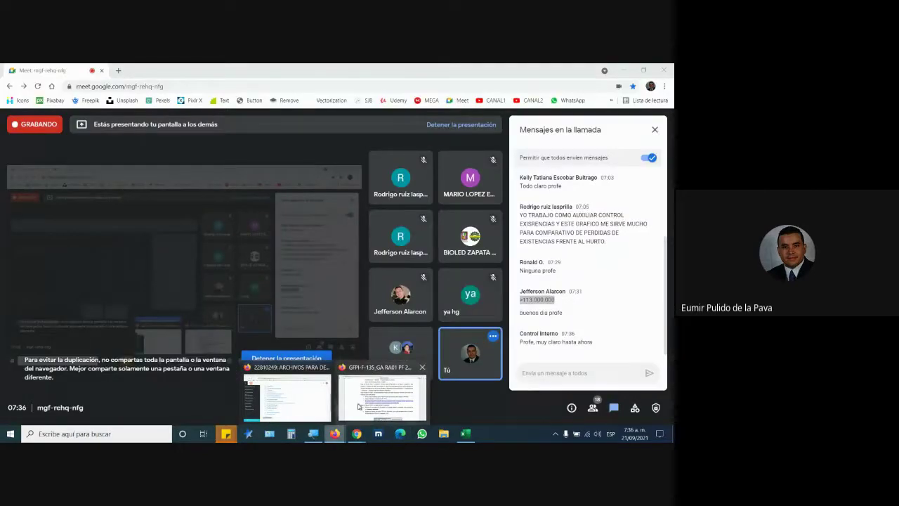
click(358, 392)
- Highlight the Ejer3 outputs-vs-inputs percentage requirements in the guide, then return to Excel
scroll(426, 261, down, 2)
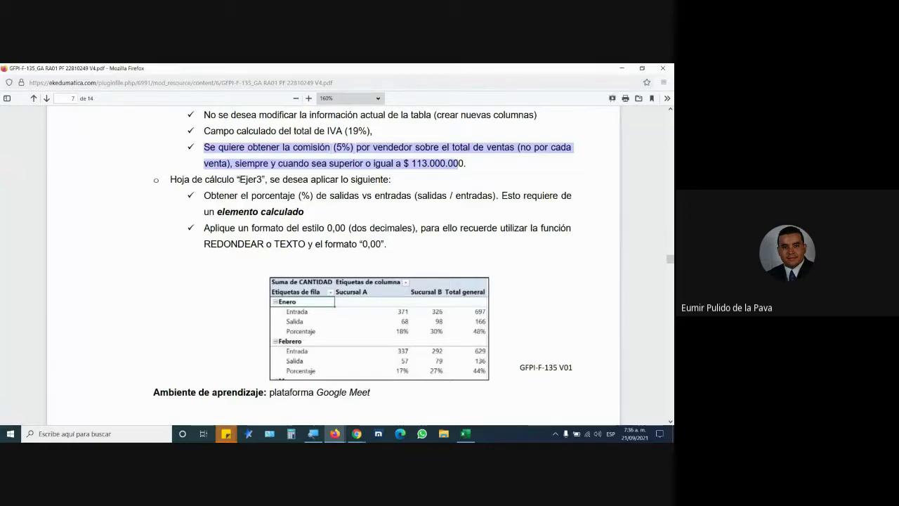
double_click(263, 180)
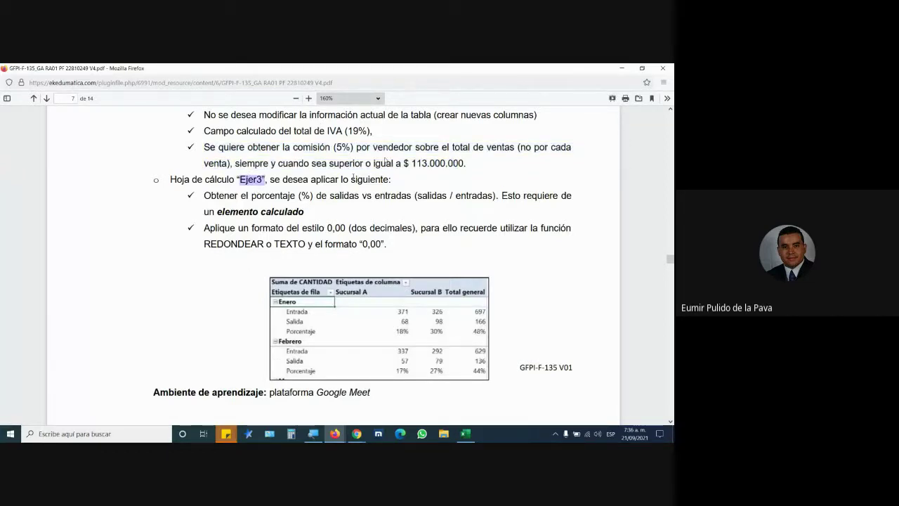
drag(336, 179, 388, 179)
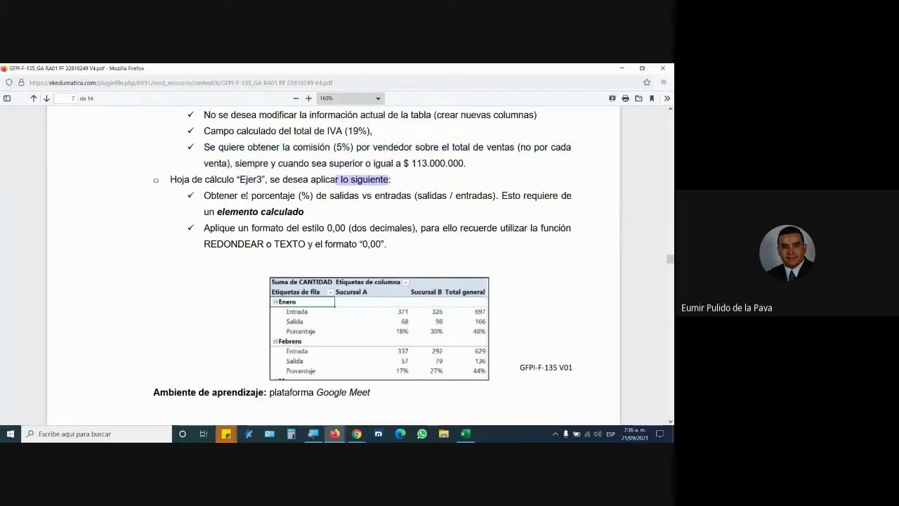
mouse_move(236, 195)
mouse_down()
mouse_move(496, 203)
mouse_move(257, 220)
mouse_up()
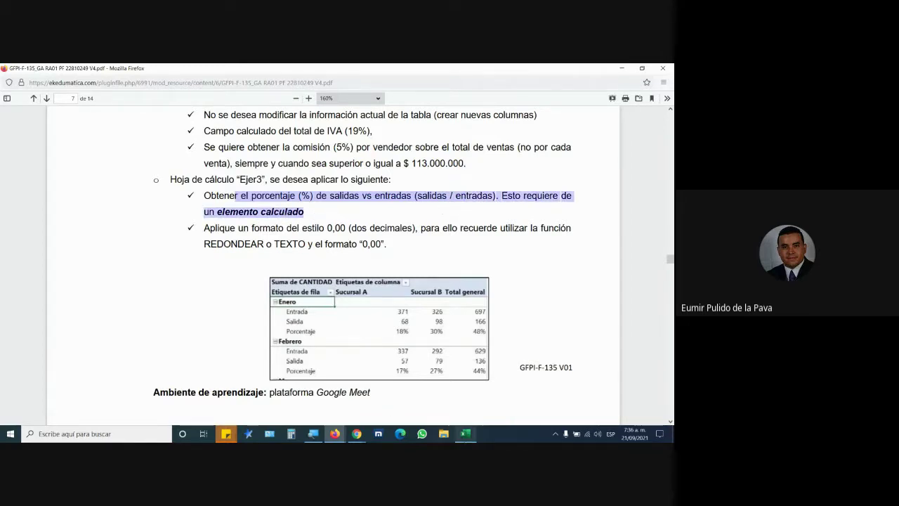
click(465, 434)
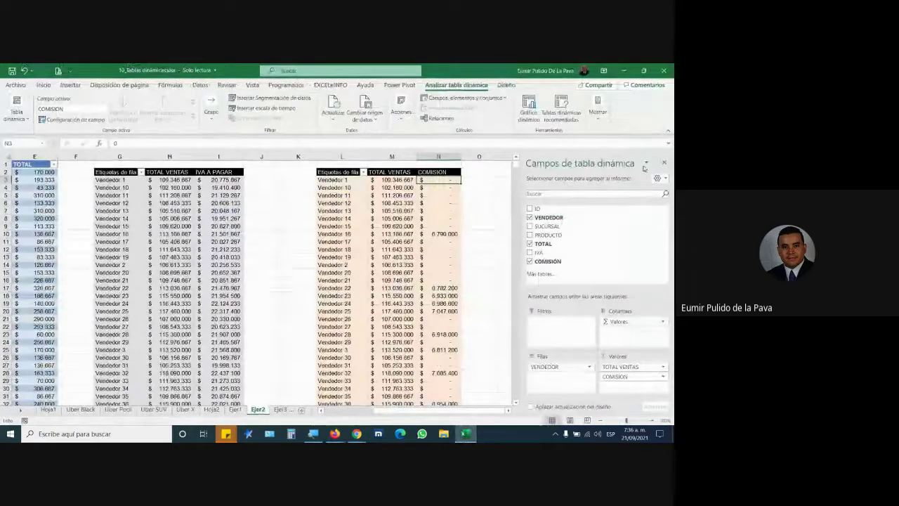
- Hide the PivotTable Fields pane and look through the Campos, elementos y conjuntos menu
click(664, 162)
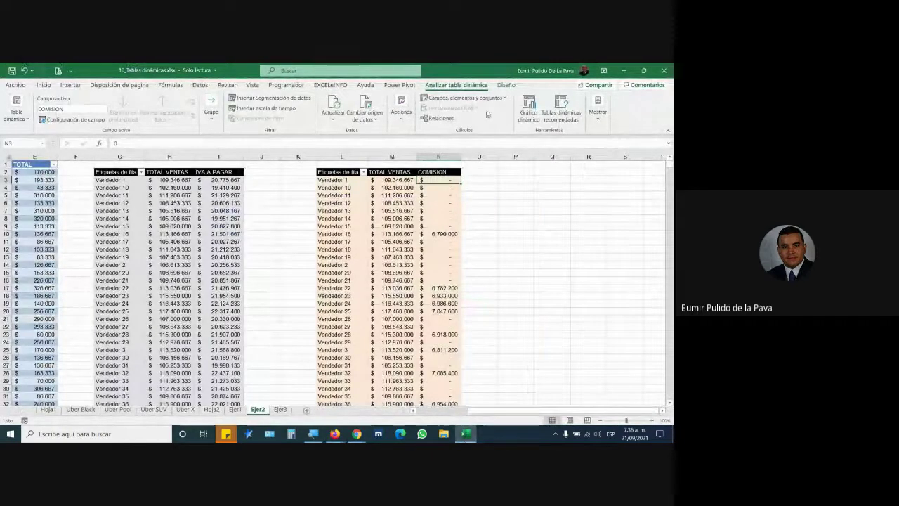
click(464, 97)
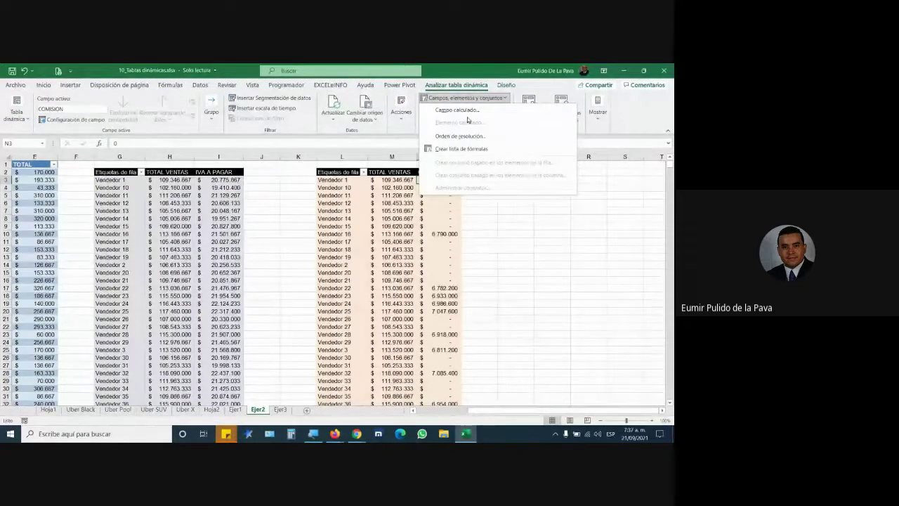
click(427, 260)
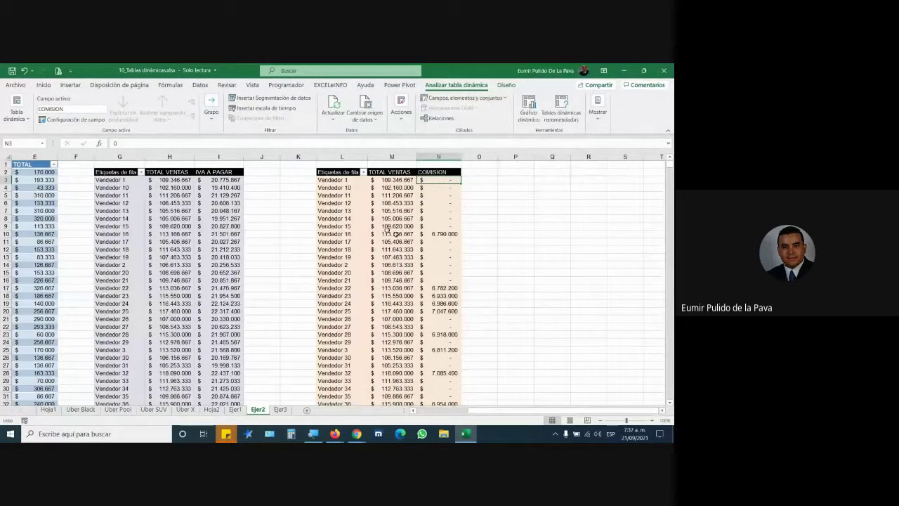
- Select the IVA A PAGAR values, including Vendedor 16's, and then all of column I
drag(219, 172, 222, 274)
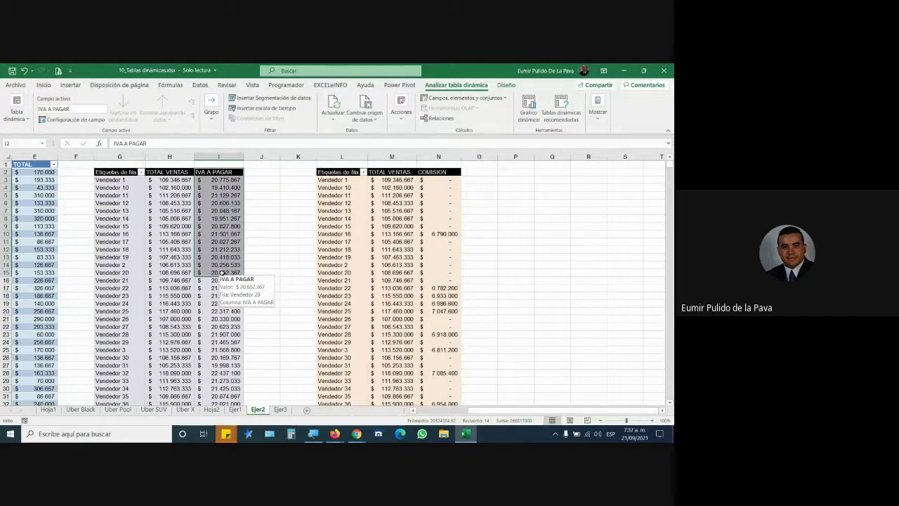
drag(471, 410, 414, 416)
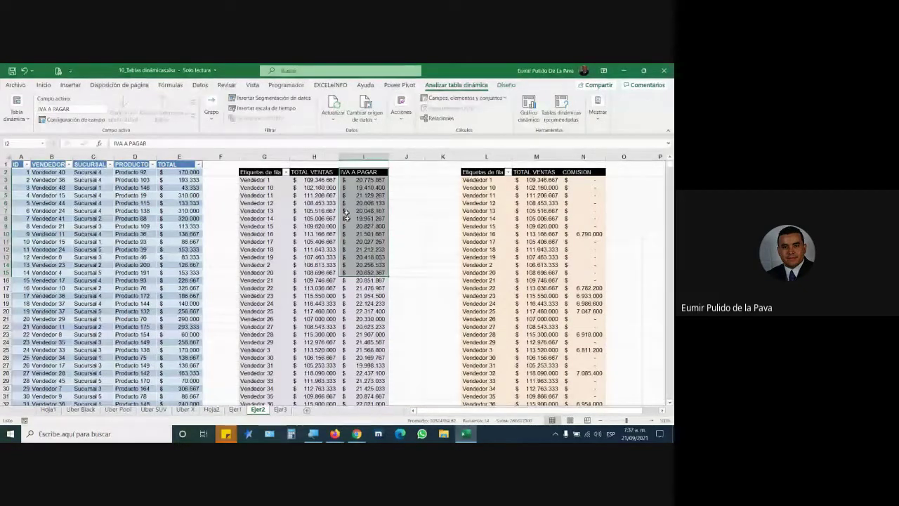
click(368, 234)
mouse_move(368, 234)
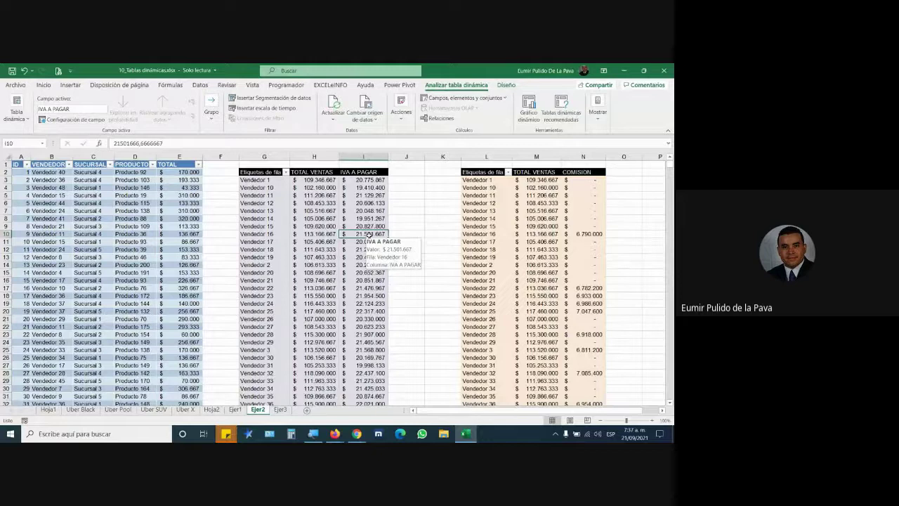
click(352, 157)
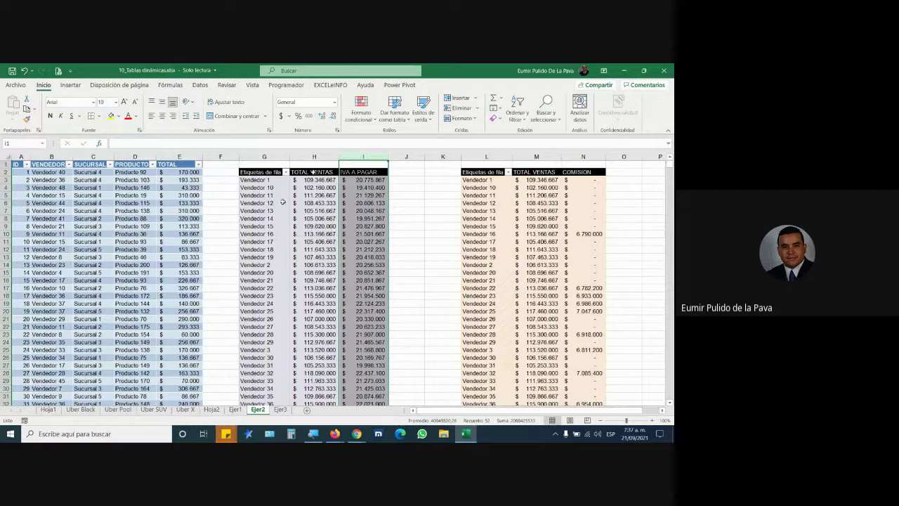
drag(313, 172, 309, 326)
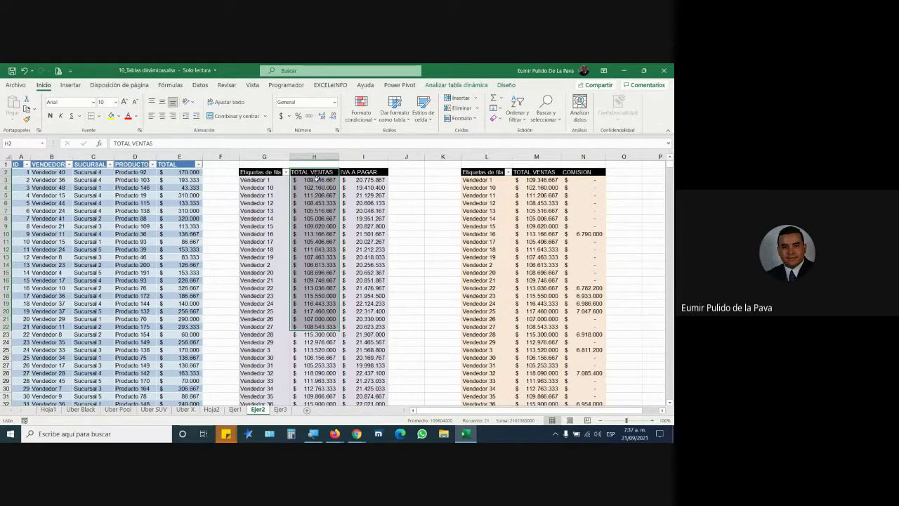
mouse_move(310, 180)
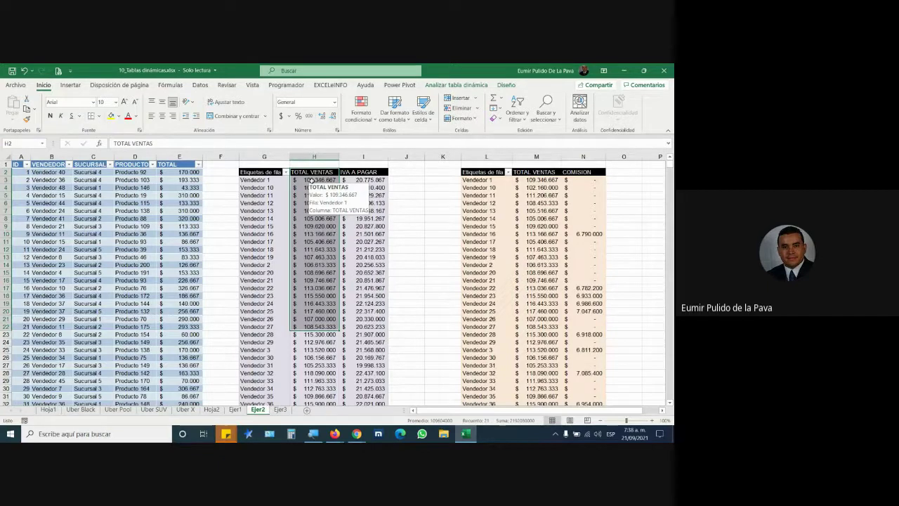
click(548, 195)
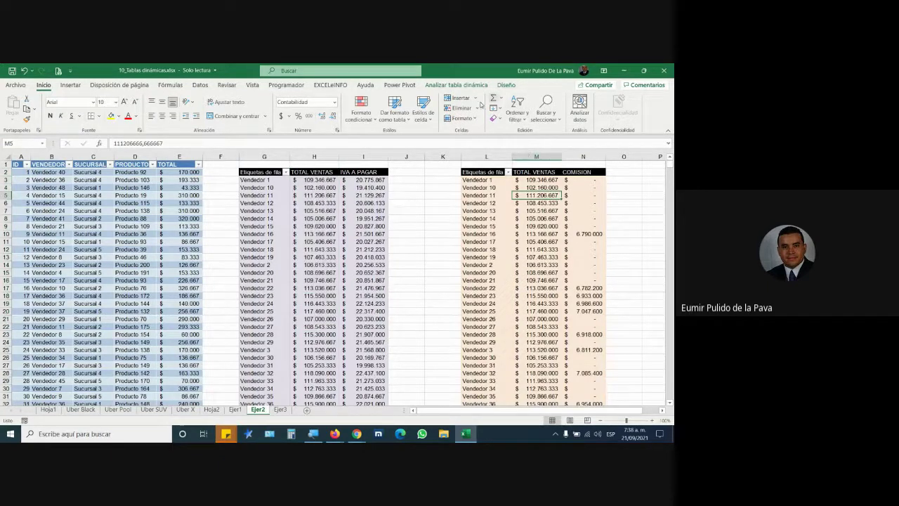
click(456, 84)
click(463, 98)
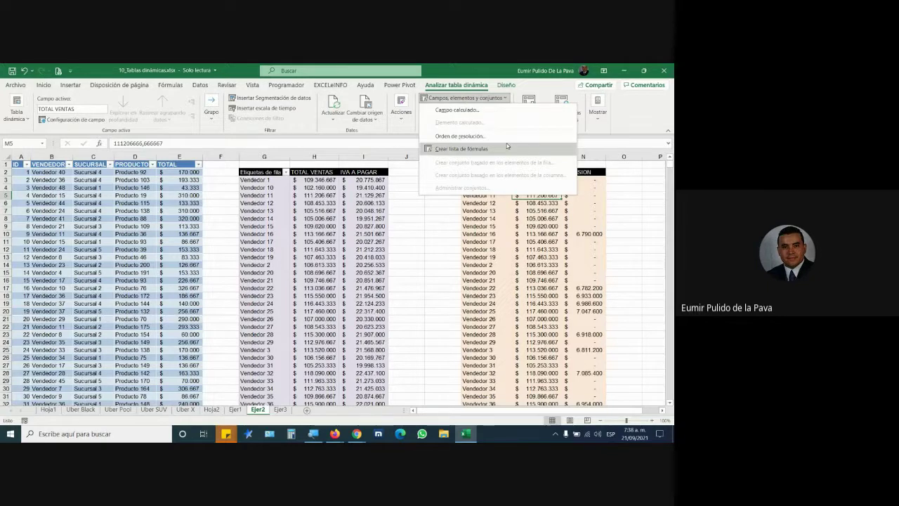
click(523, 225)
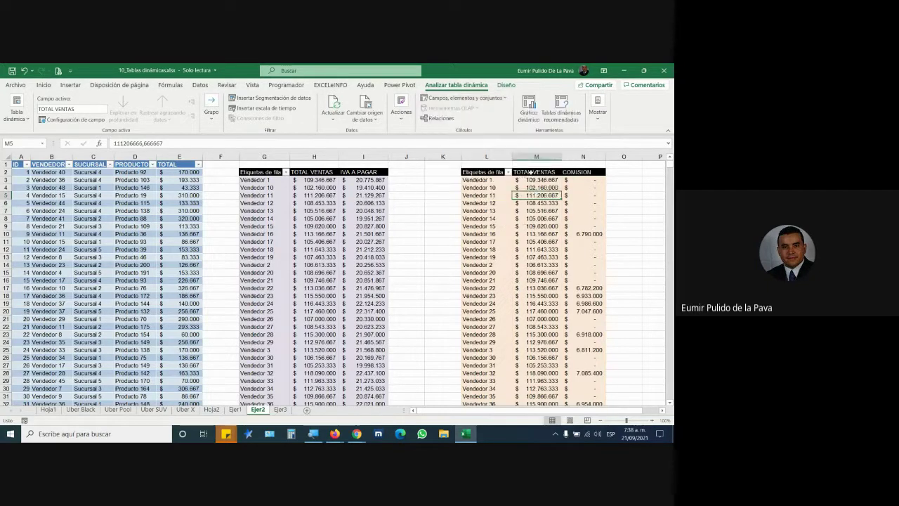
click(526, 173)
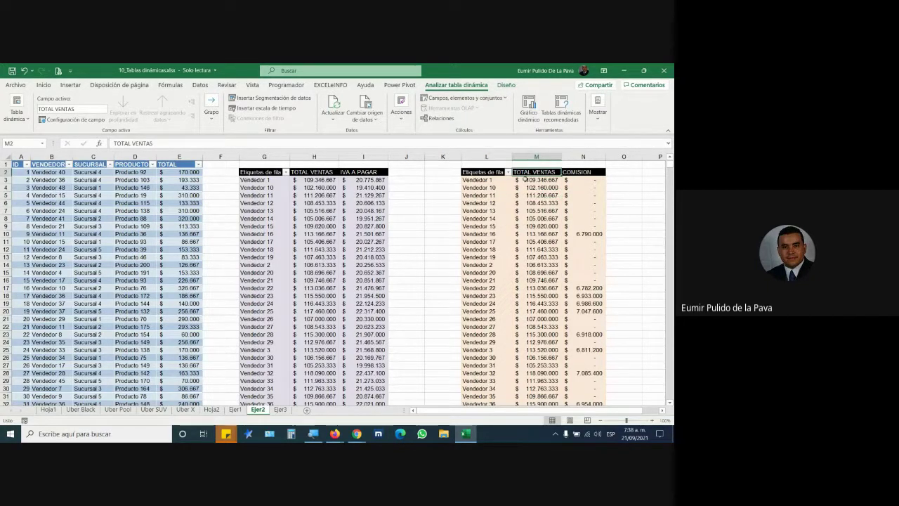
click(469, 98)
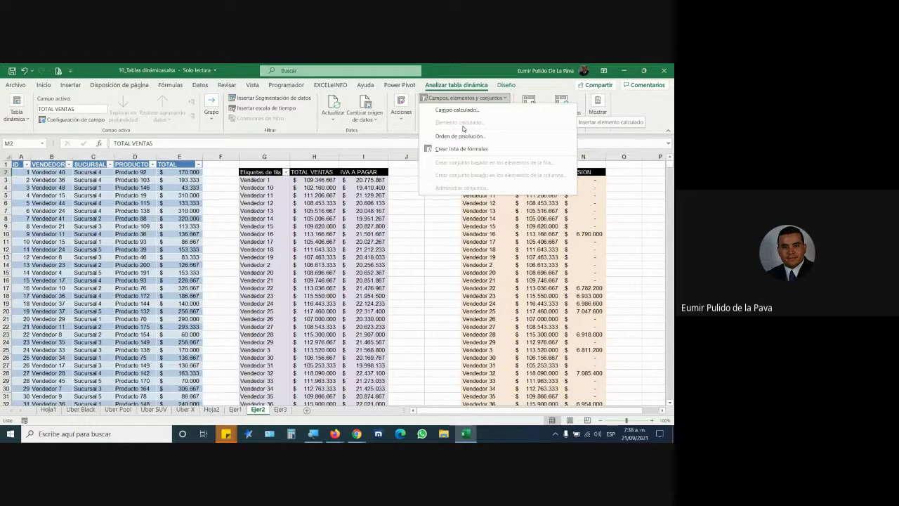
key(alt+Tab)
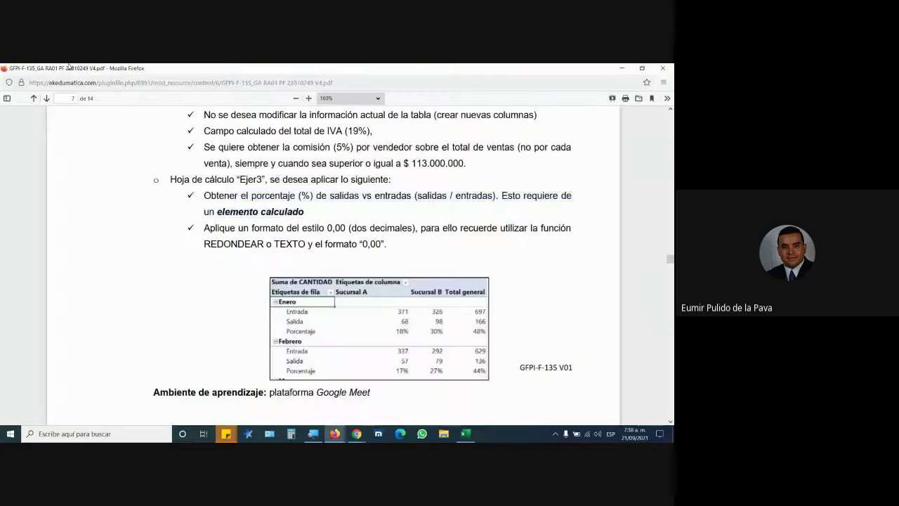
drag(216, 180, 263, 180)
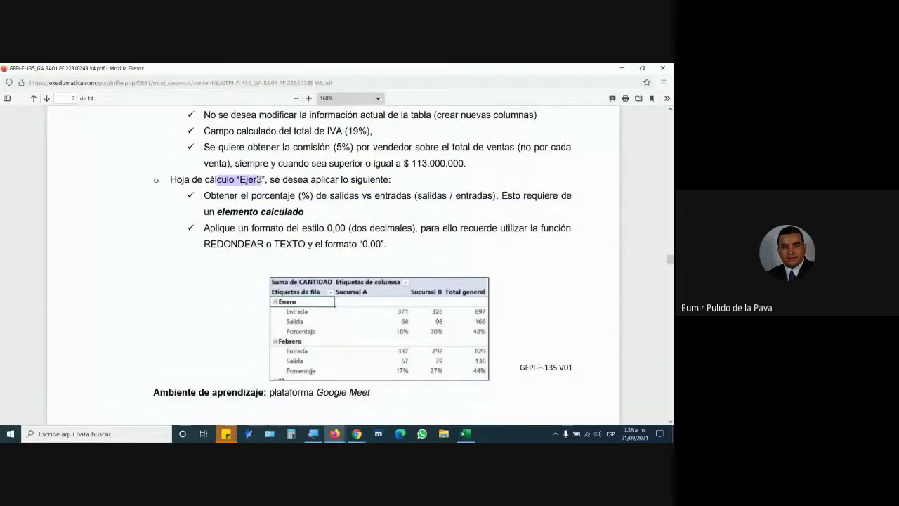
drag(369, 180, 386, 180)
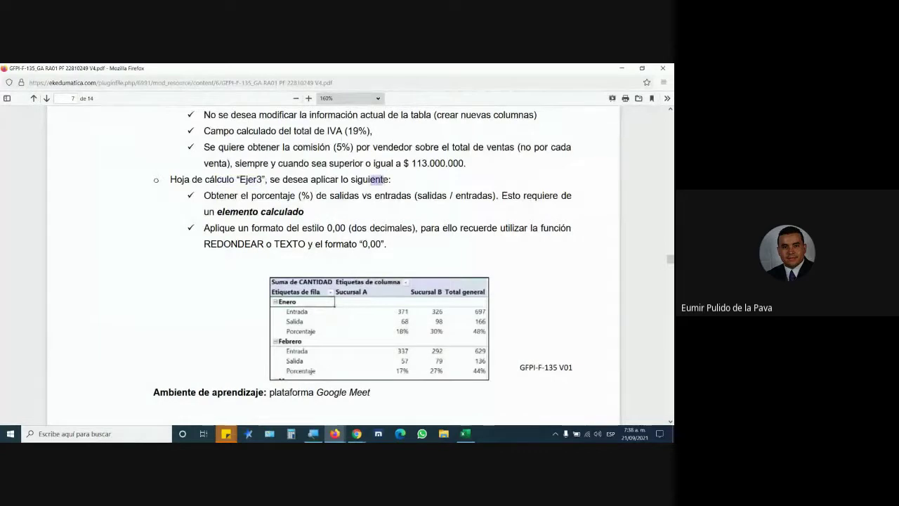
click(464, 433)
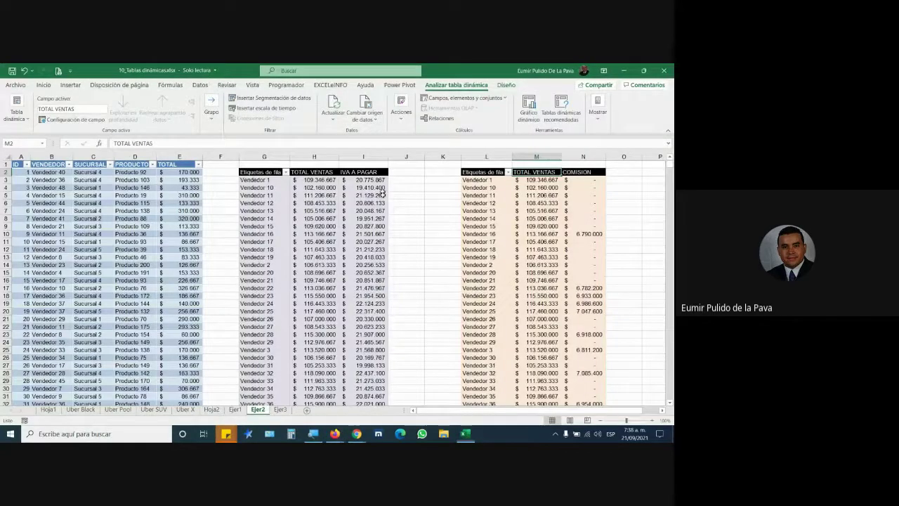
- Convert the Ejer3 range $A$1:$D$49 into a table with headers, then switch to the PDF guide
click(280, 410)
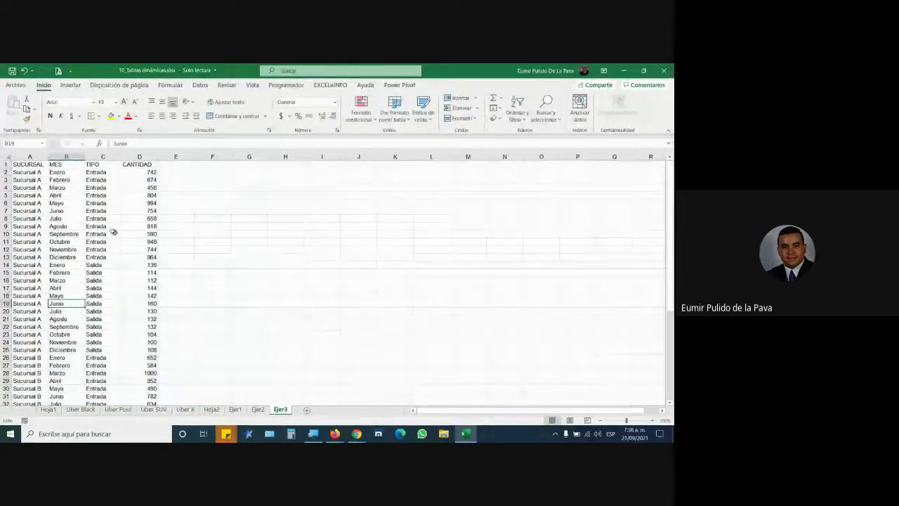
key(ctrl+t)
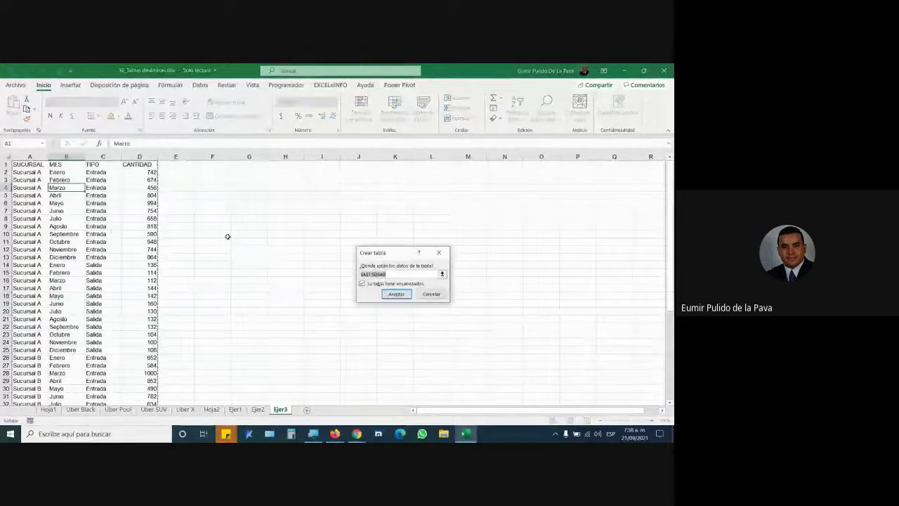
key(Return)
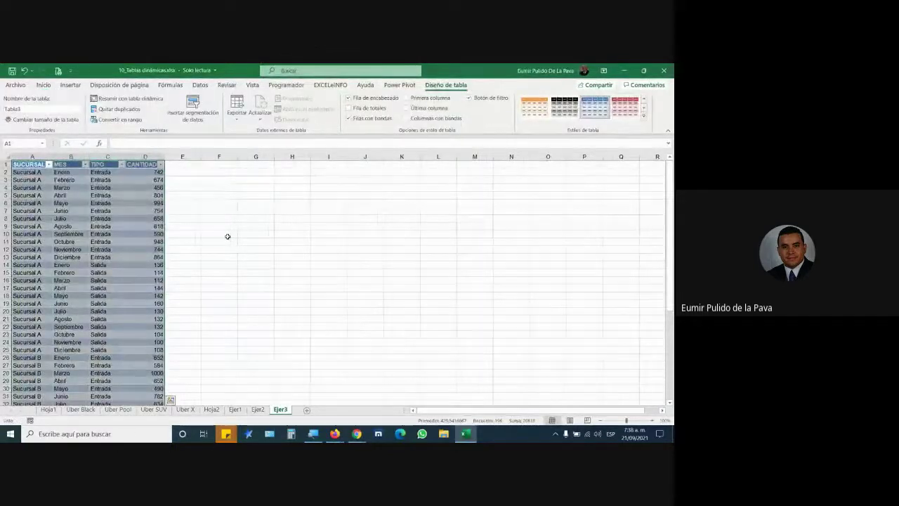
click(84, 220)
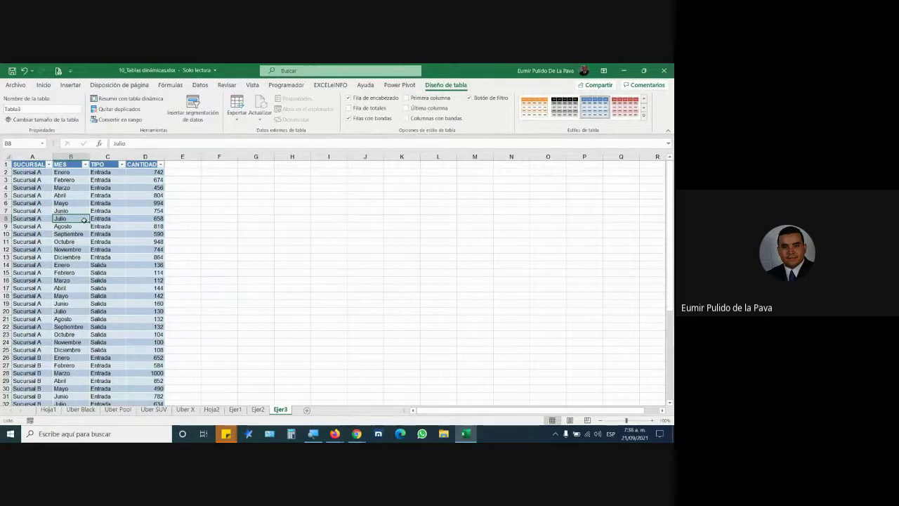
key(alt+Tab)
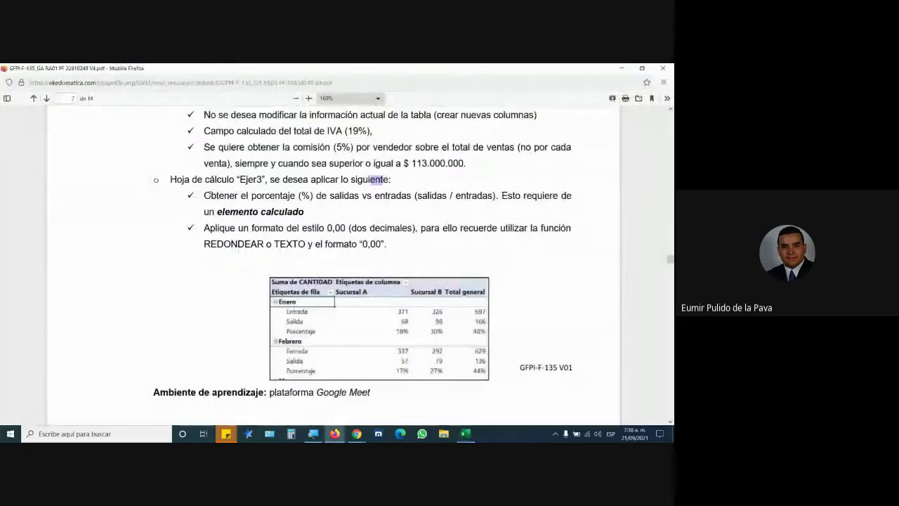
drag(211, 195, 493, 198)
click(424, 198)
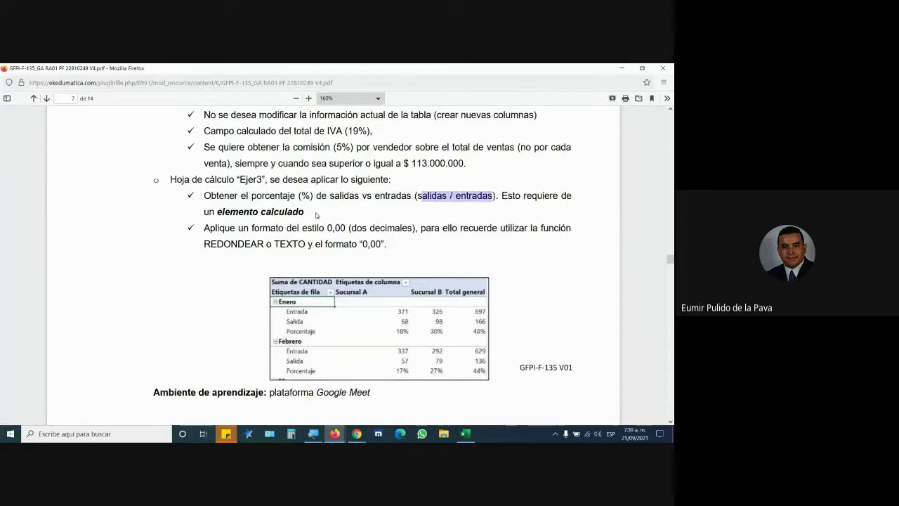
key(alt+Tab)
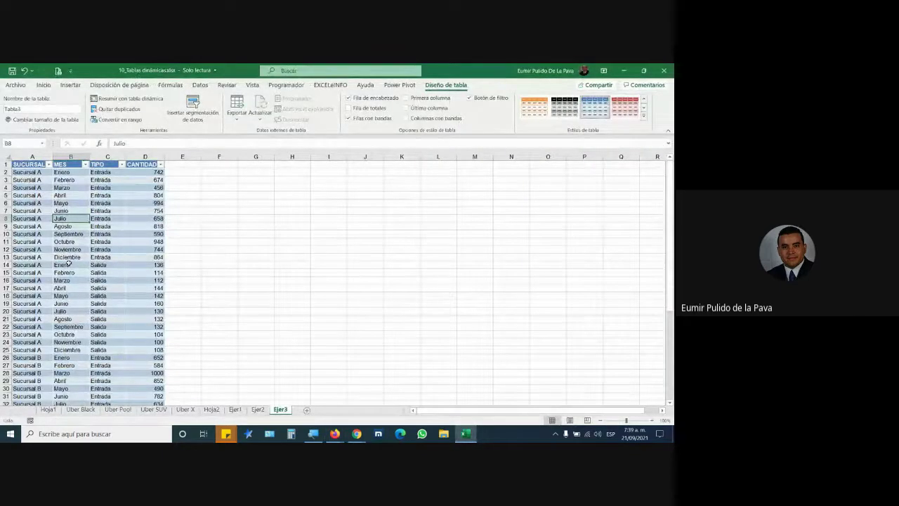
click(101, 163)
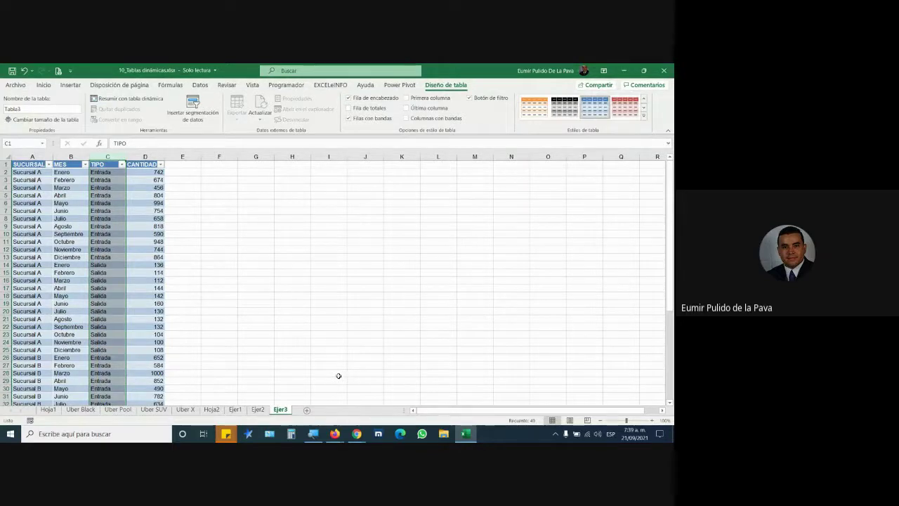
key(super+plus)
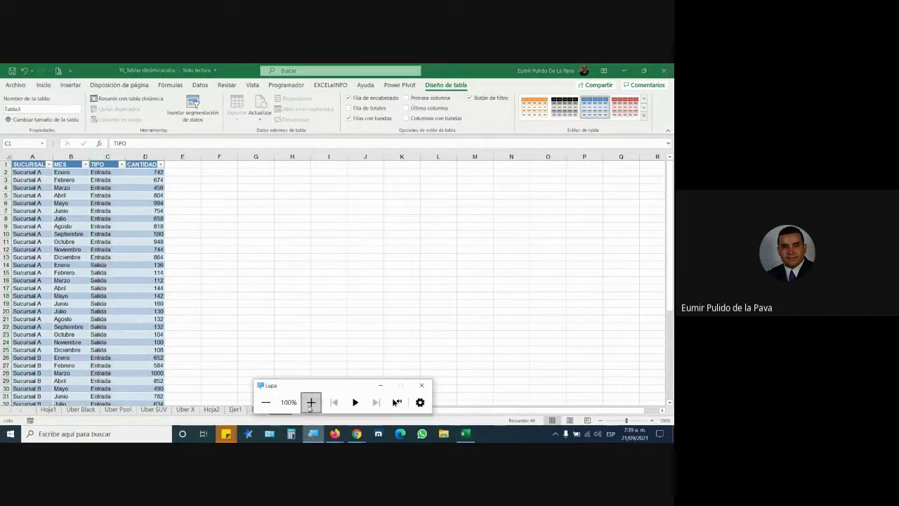
key(super+Escape)
click(98, 162)
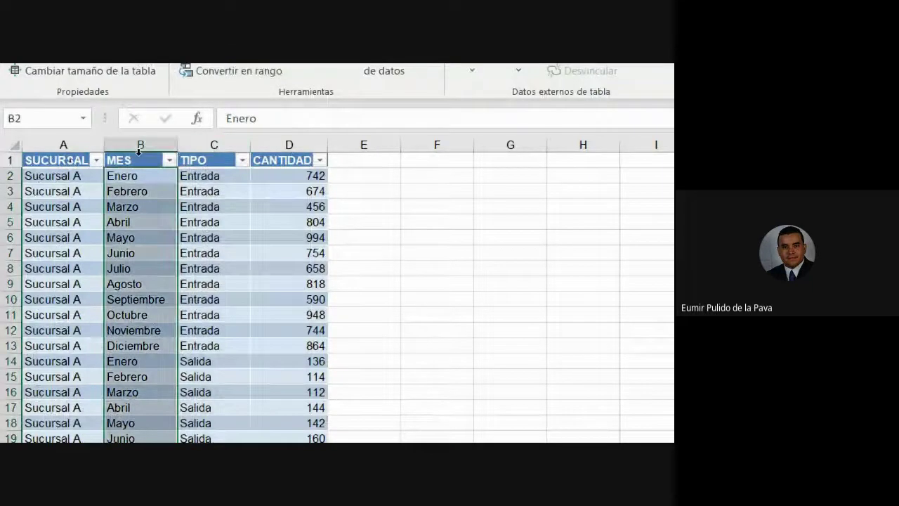
click(97, 161)
click(45, 367)
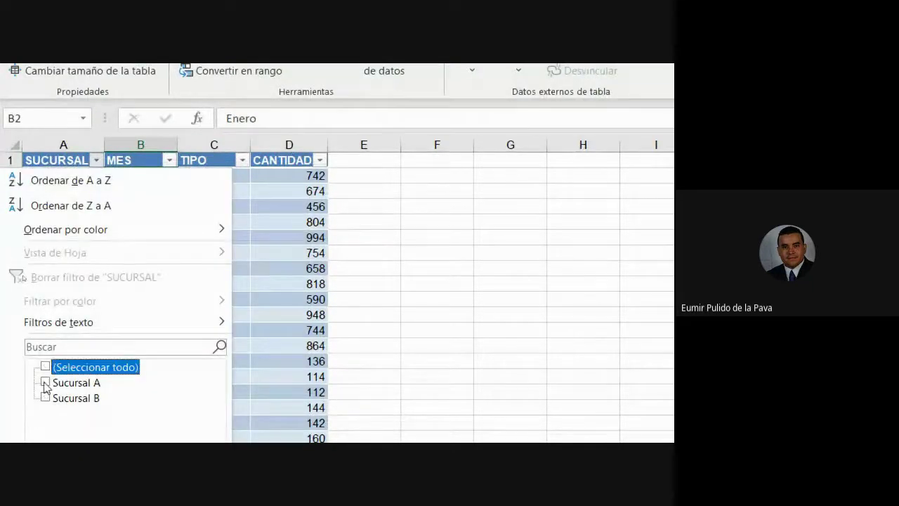
click(45, 383)
key(super+plus)
click(125, 308)
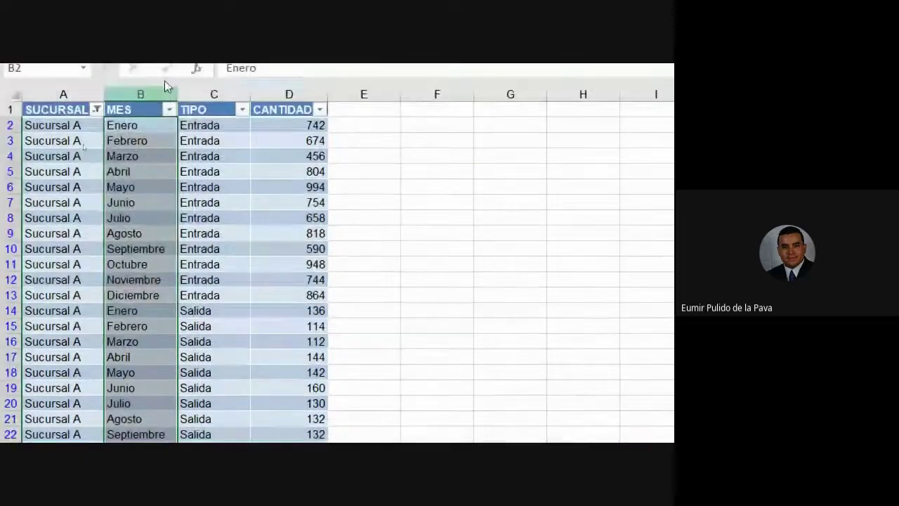
click(169, 148)
click(45, 353)
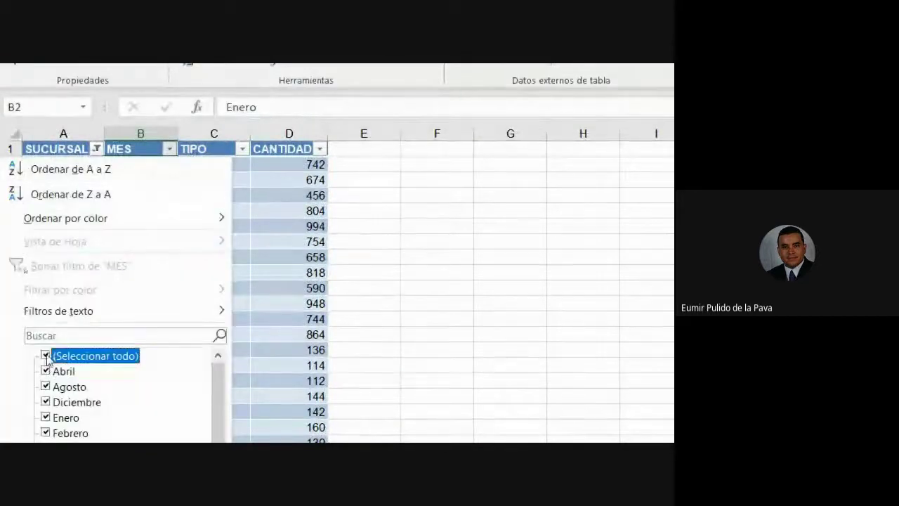
click(45, 366)
click(130, 362)
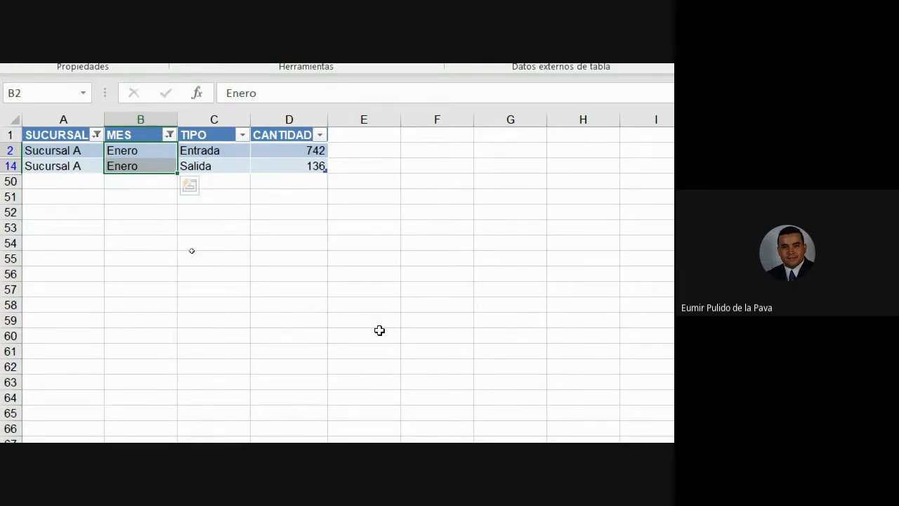
click(342, 149)
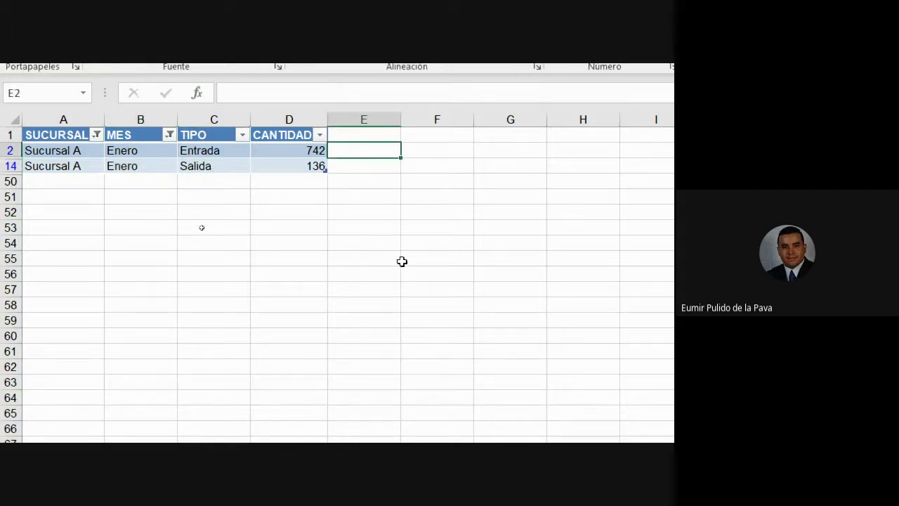
click(278, 164)
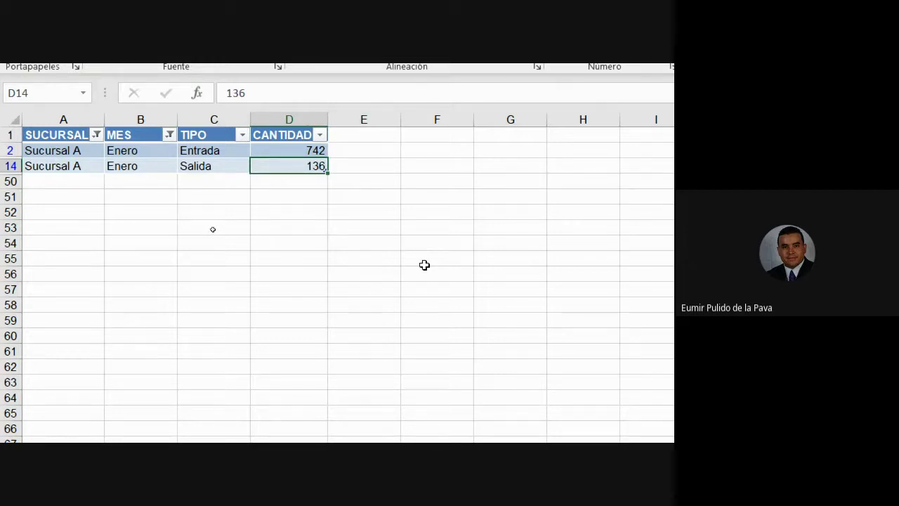
click(169, 134)
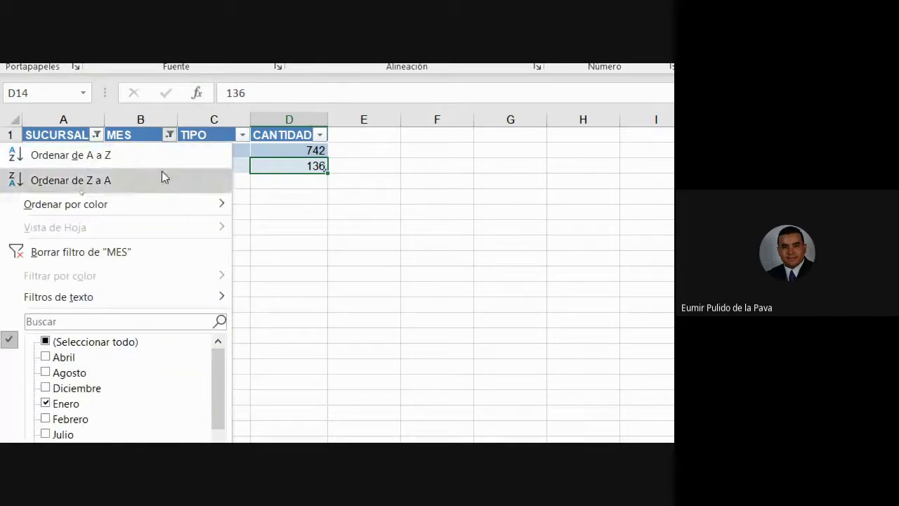
click(144, 252)
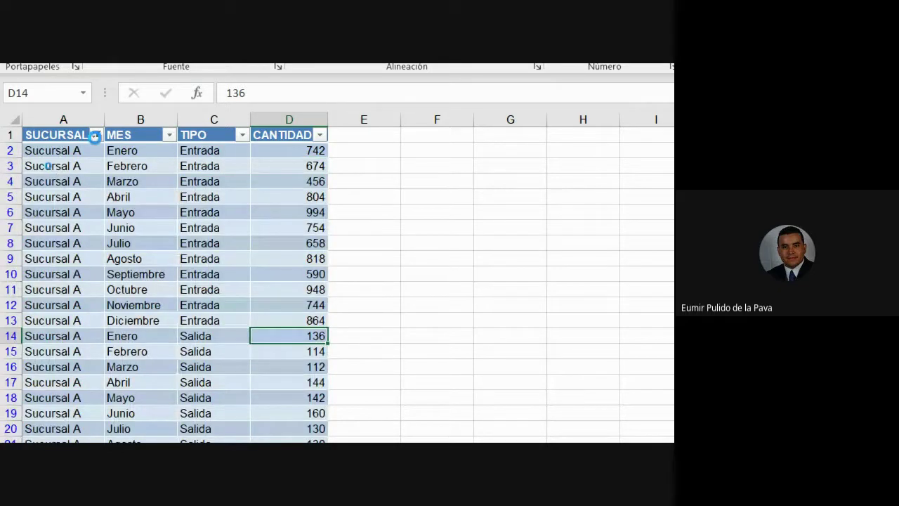
click(96, 134)
click(70, 247)
click(179, 132)
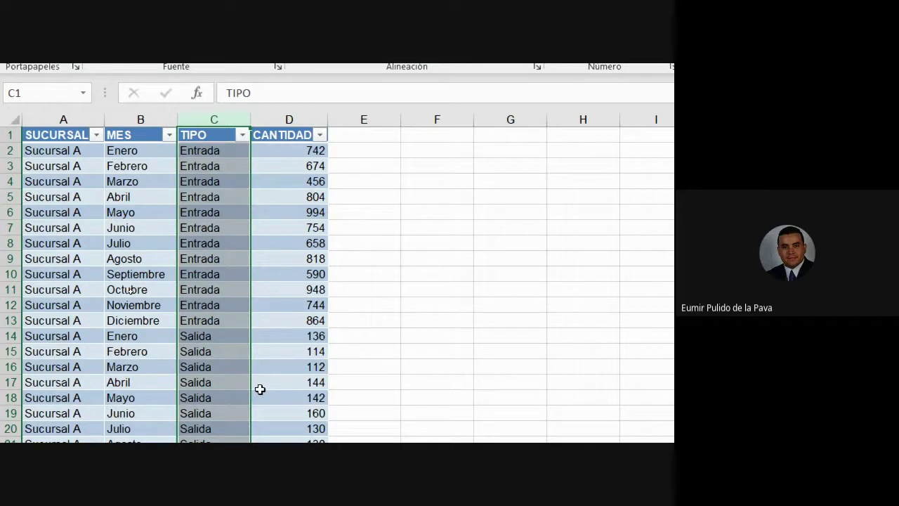
click(41, 137)
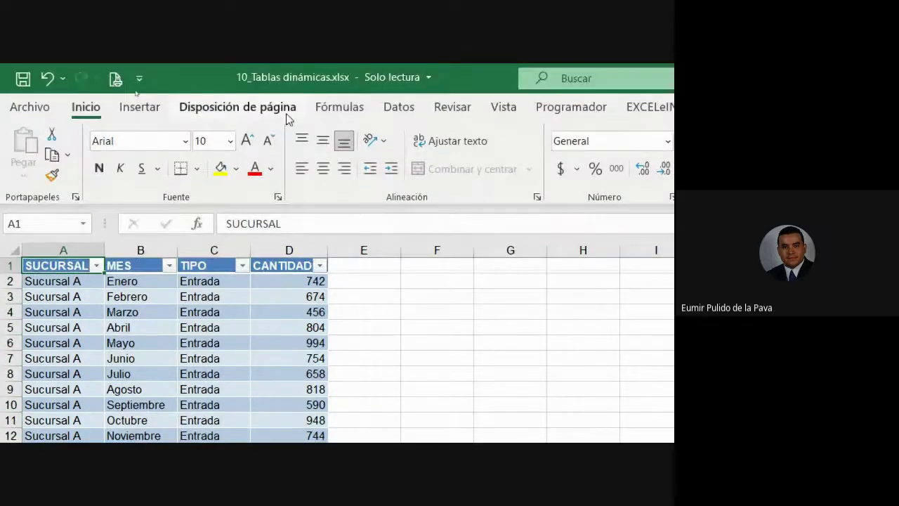
- Insert an empty pivot table from the Ejer3 table at Ejer3!$G$1, then view the PDF guide
click(139, 106)
click(11, 163)
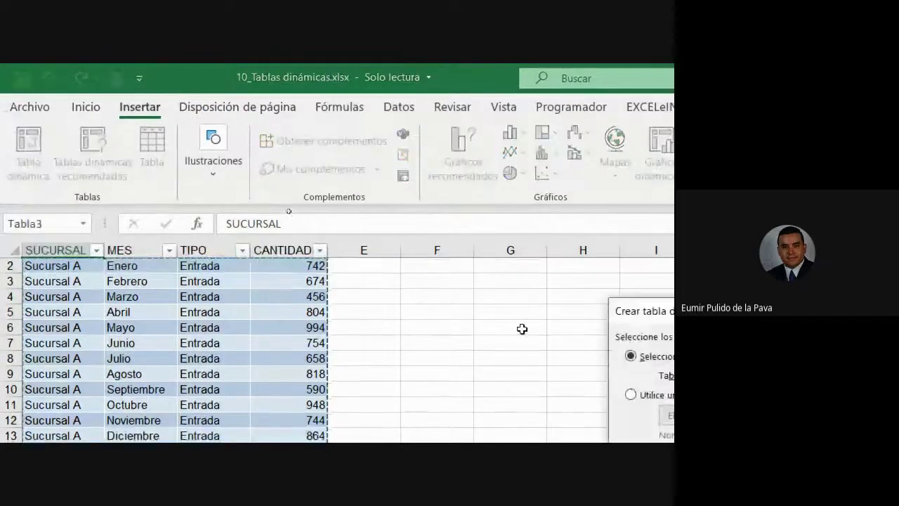
scroll(285, 216, up, 1)
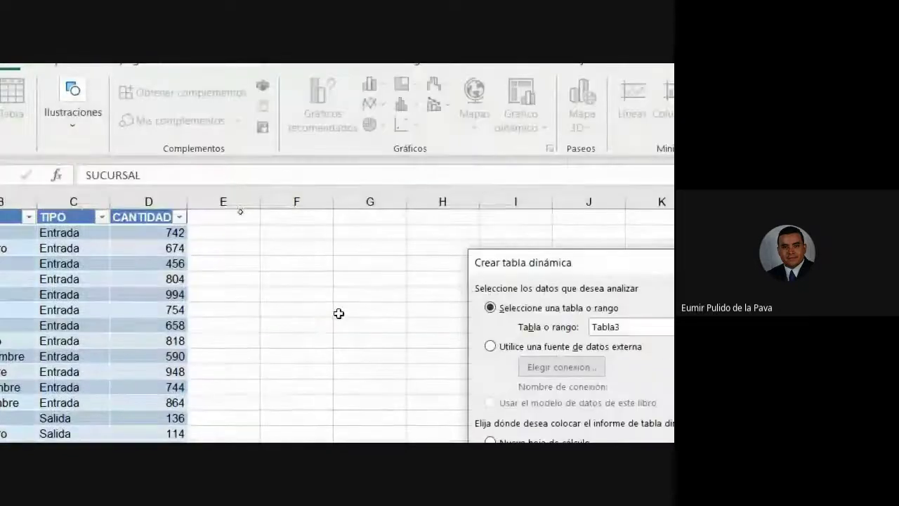
click(355, 219)
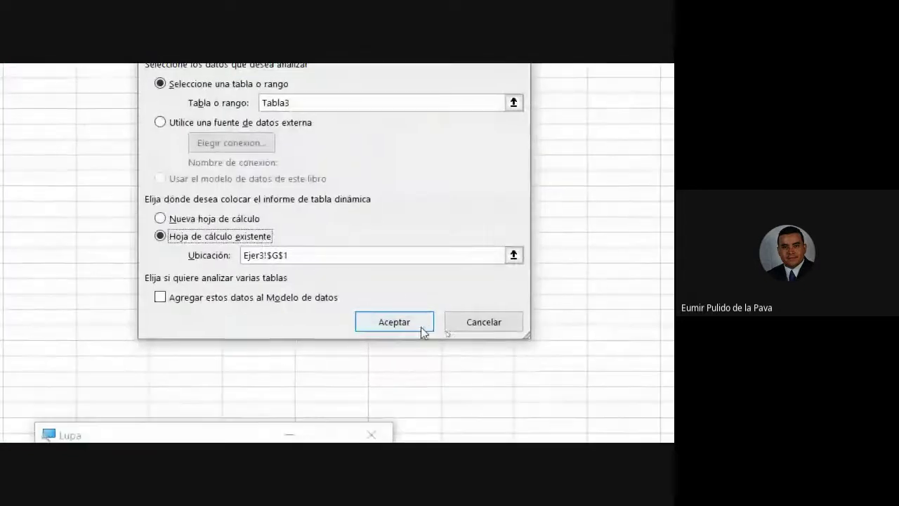
click(428, 349)
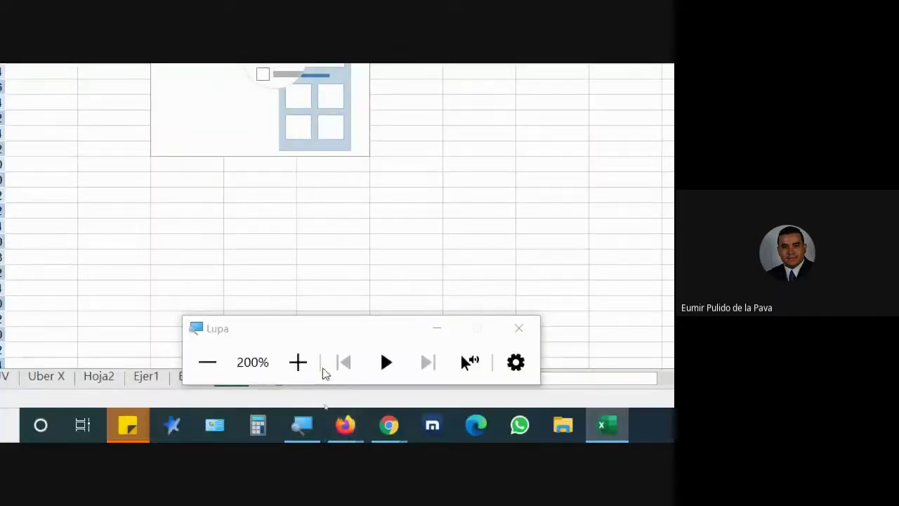
click(213, 361)
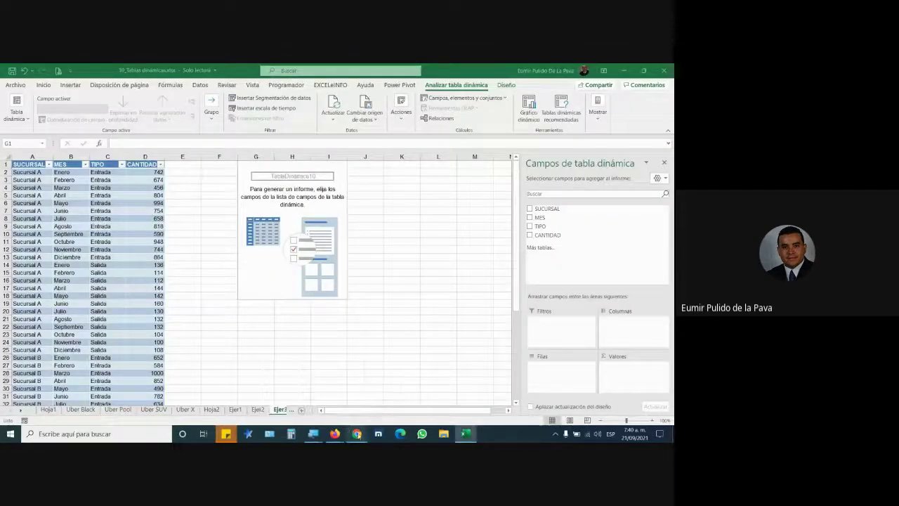
mouse_move(338, 435)
click(382, 386)
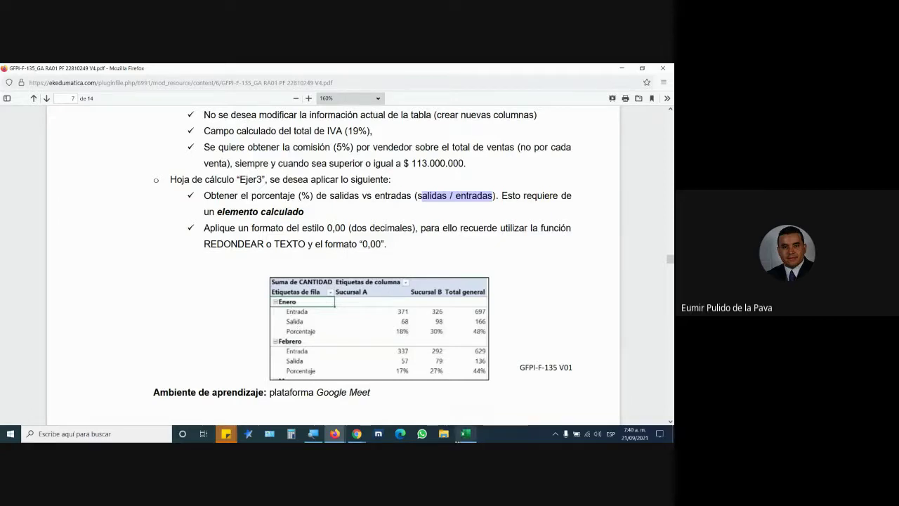
- Place SUCURSAL in the pivot columns and MES in the rows
click(464, 434)
drag(564, 211, 621, 320)
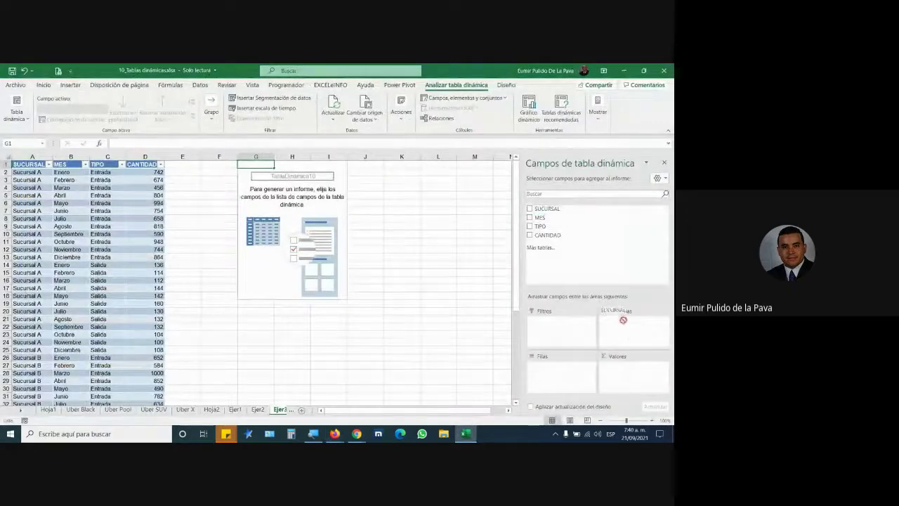
drag(538, 217, 543, 369)
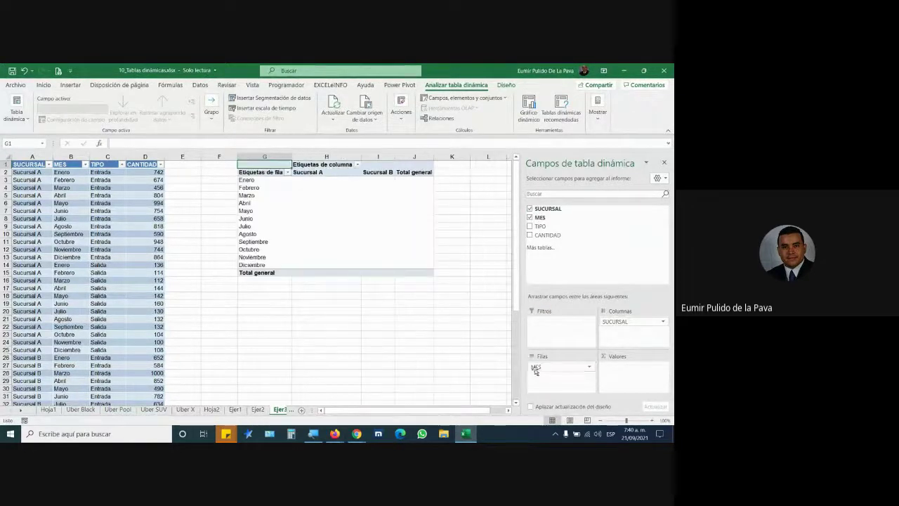
click(335, 433)
key(alt+Tab)
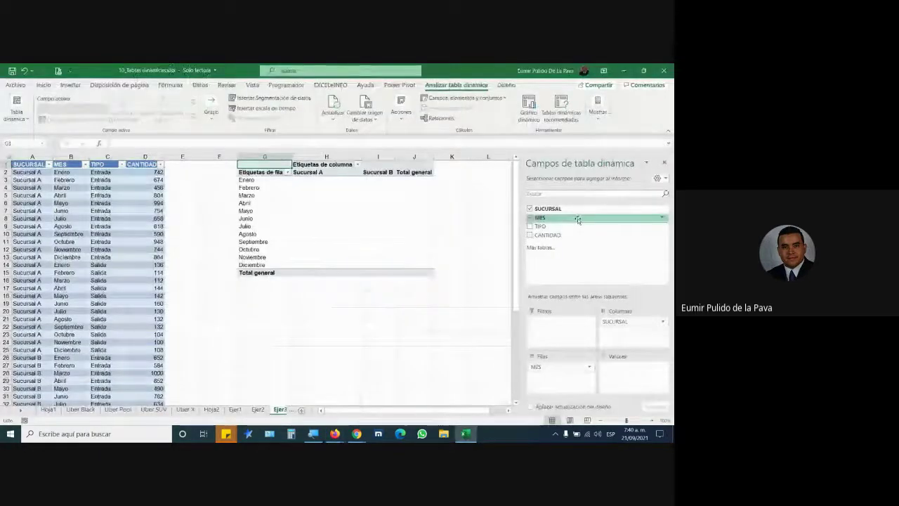
- Add TIPO under MES in rows and sum CANTIDAD as values, checking against the guide
mouse_move(541, 226)
mouse_down()
mouse_move(555, 393)
mouse_move(555, 383)
mouse_up()
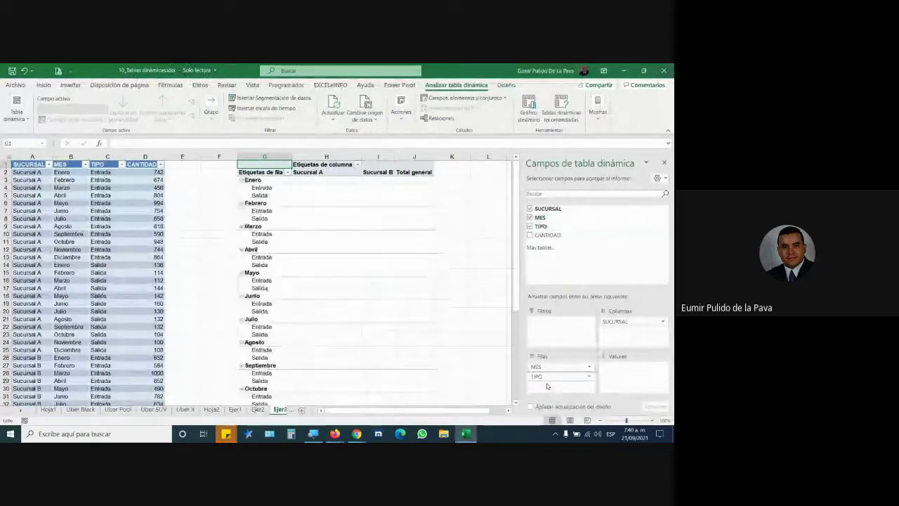
key(alt+Tab)
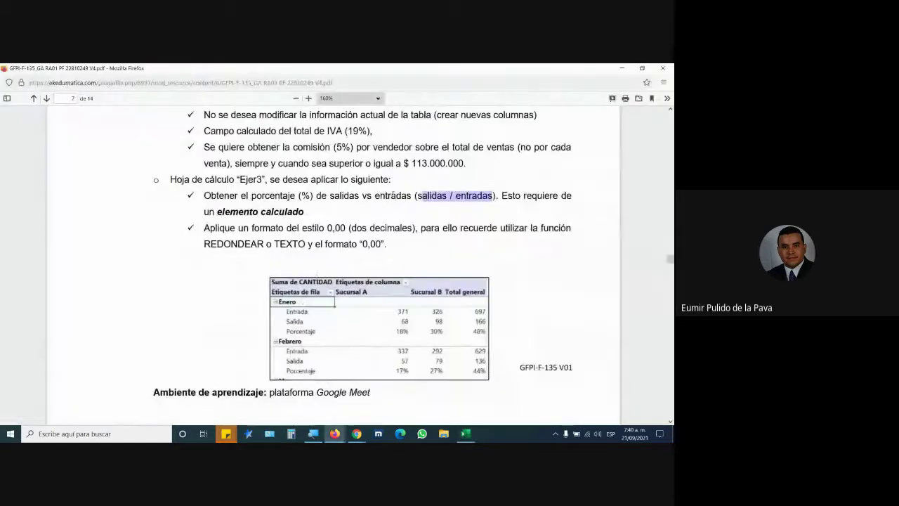
key(alt+Tab)
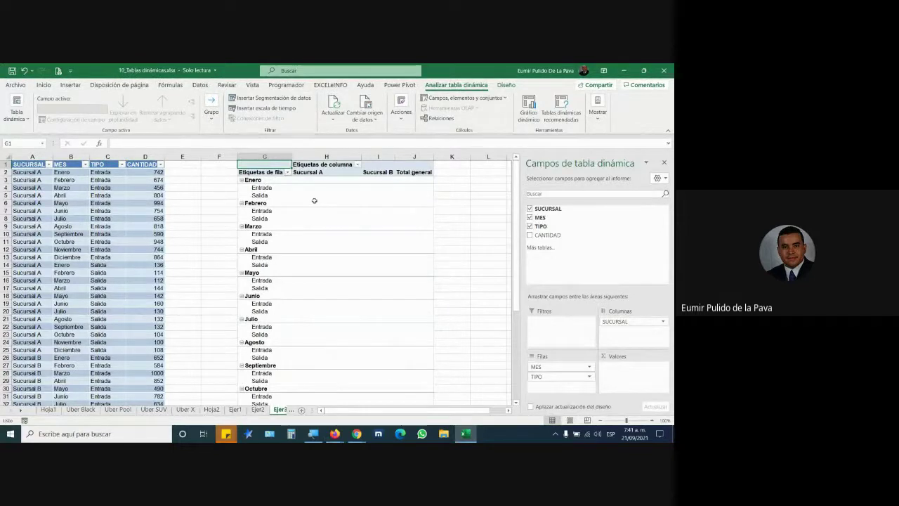
drag(548, 235, 633, 383)
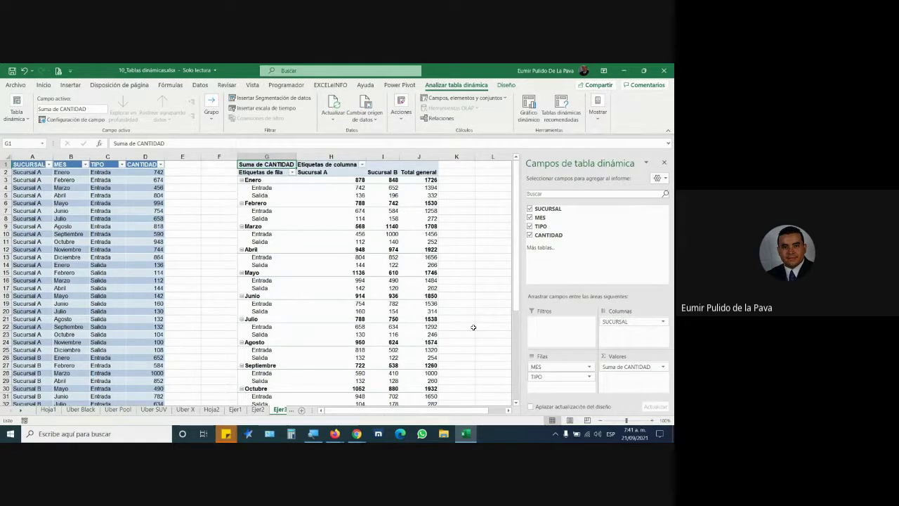
key(alt+Tab)
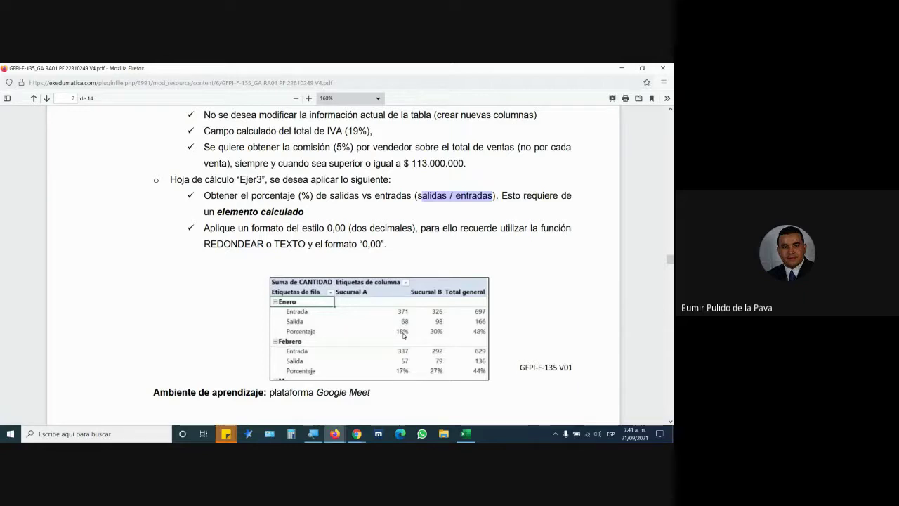
key(alt+Tab)
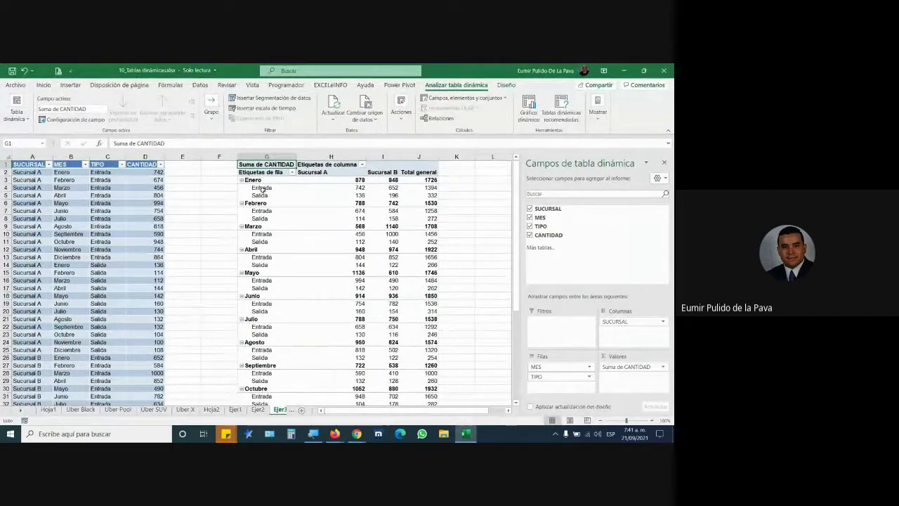
click(262, 188)
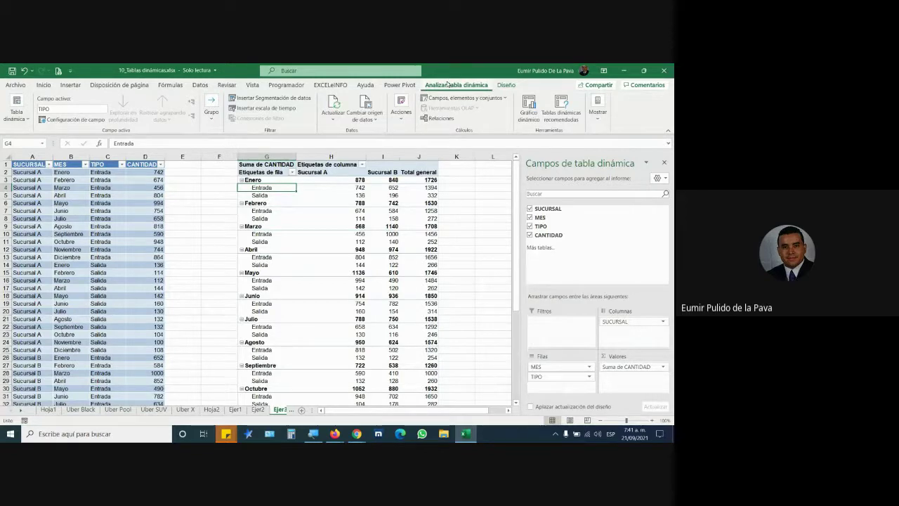
- Add a TIPO calculated item named Porcentaje with formula =Salida/Entrada
click(496, 98)
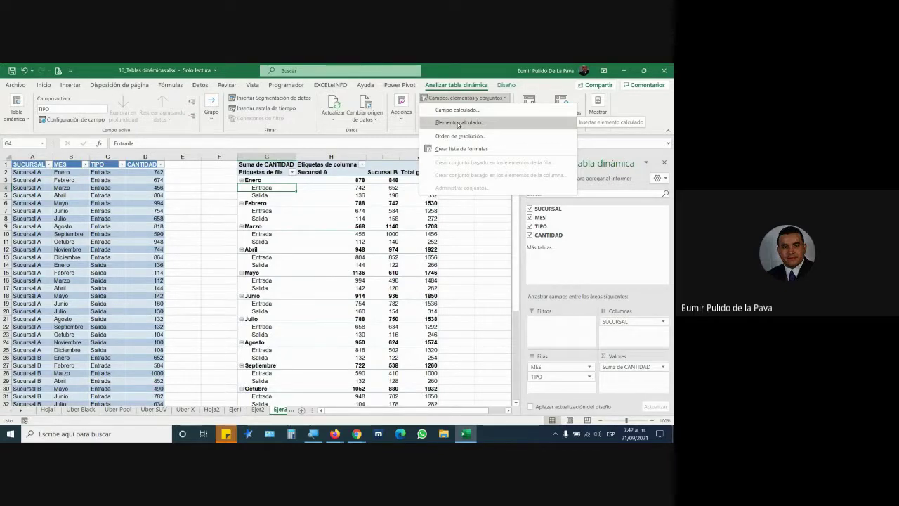
click(459, 123)
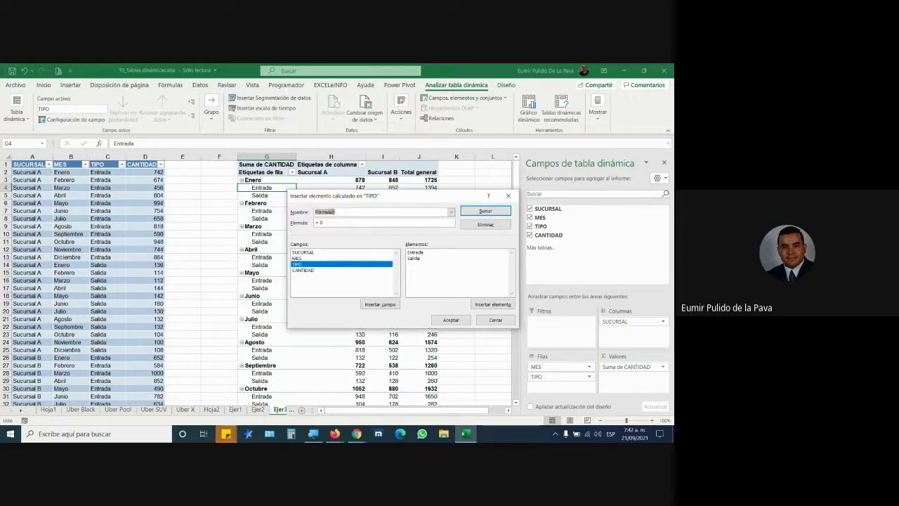
text(Porcentaje)
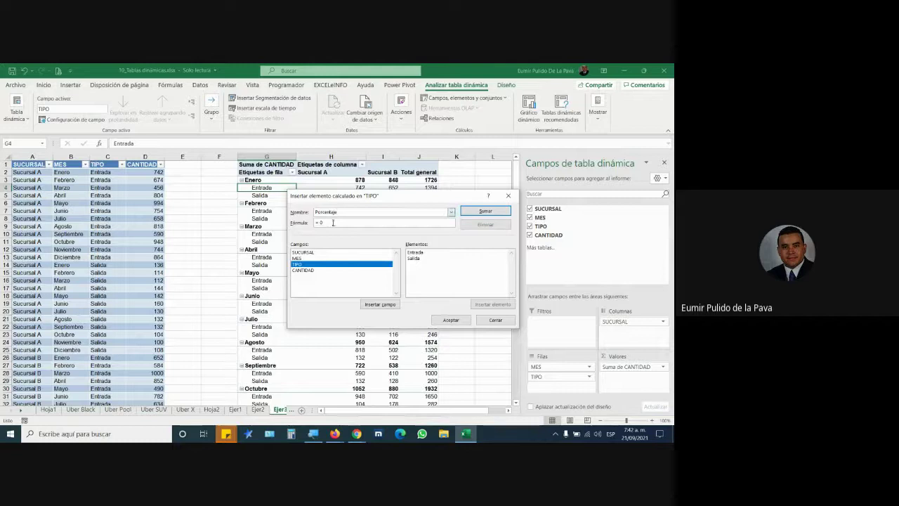
key(Tab)
double_click(414, 259)
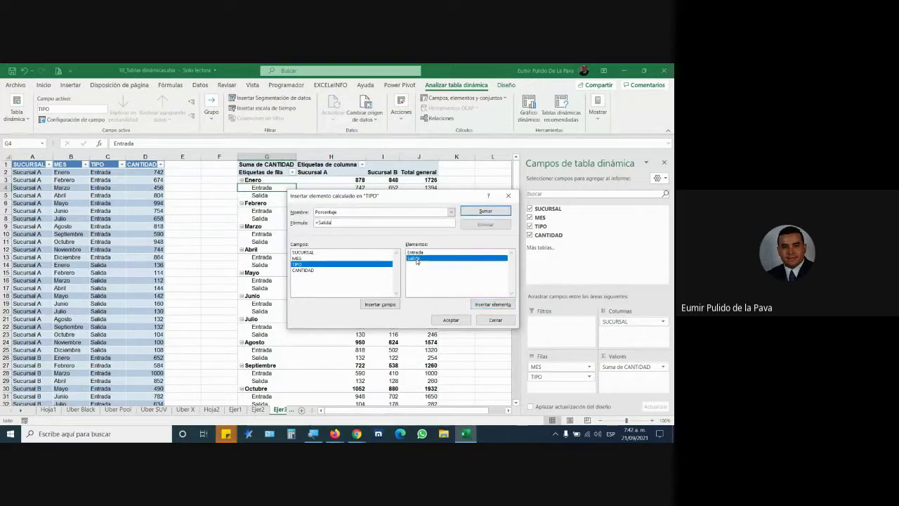
text(/)
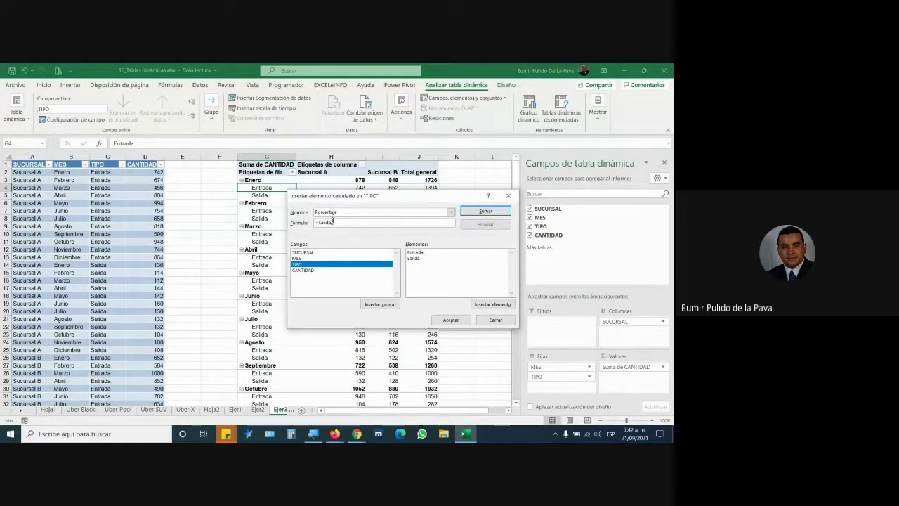
double_click(415, 252)
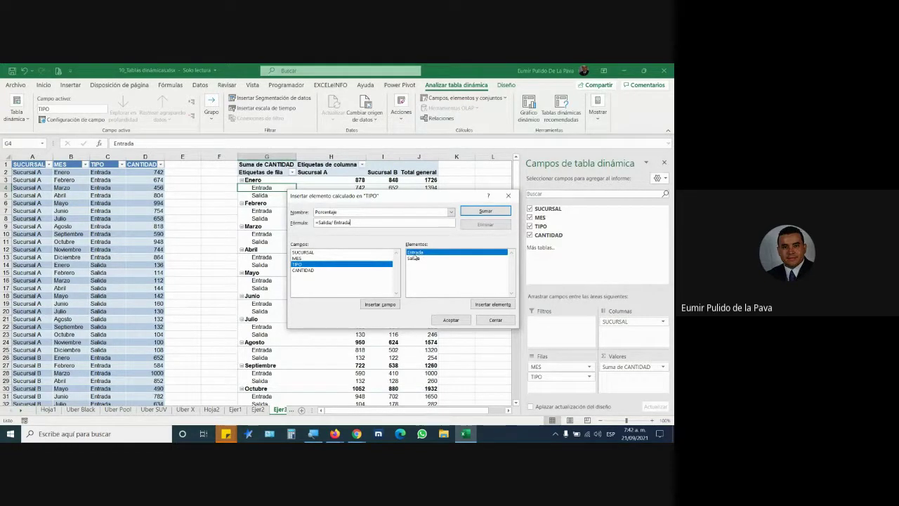
click(478, 211)
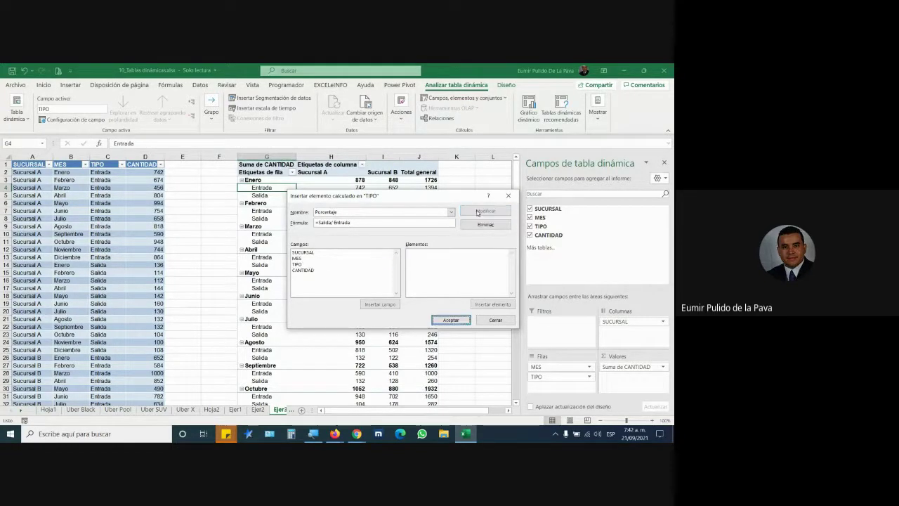
click(457, 323)
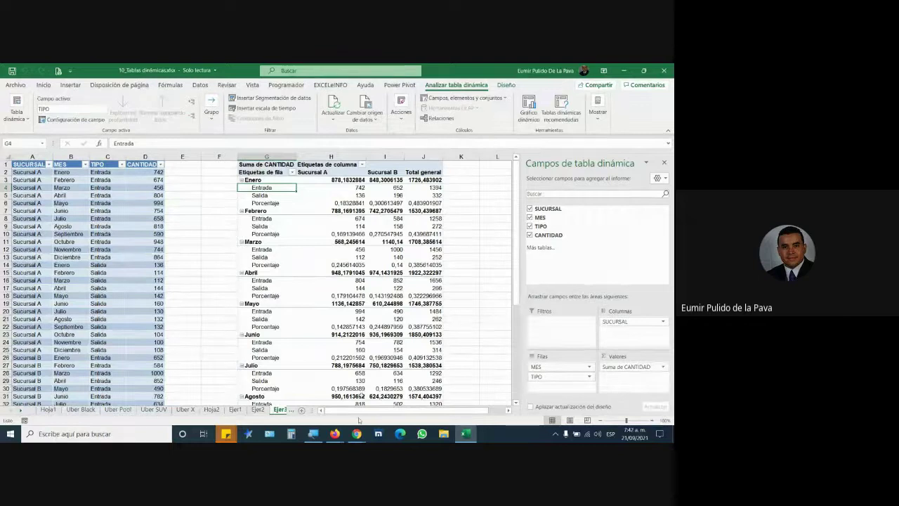
click(313, 434)
click(311, 401)
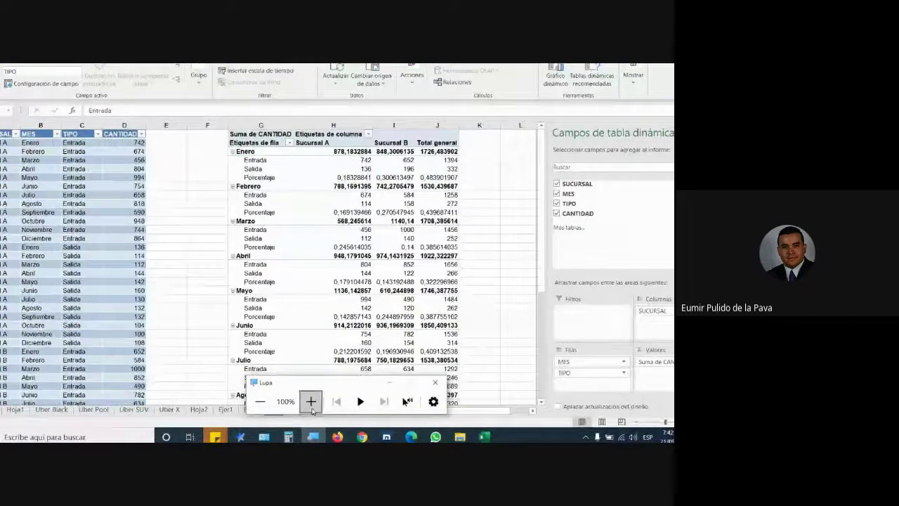
click(311, 401)
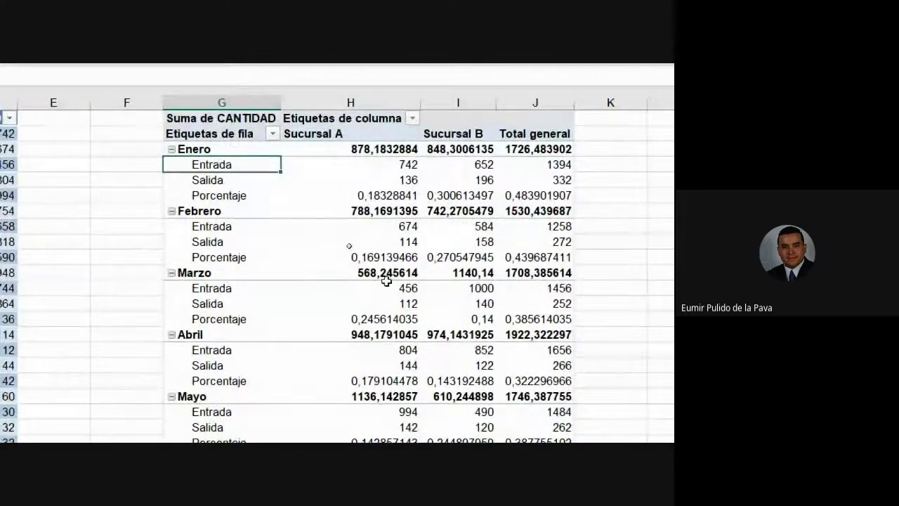
mouse_move(386, 280)
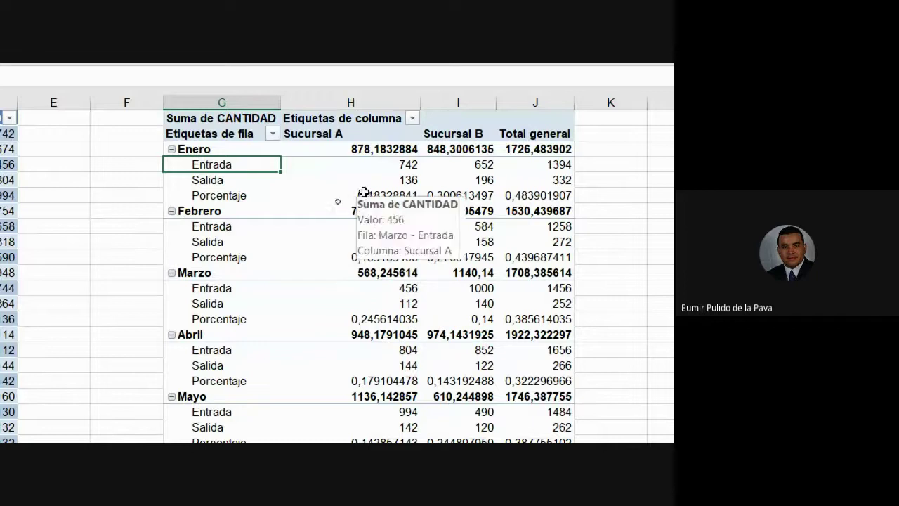
click(341, 200)
mouse_move(466, 325)
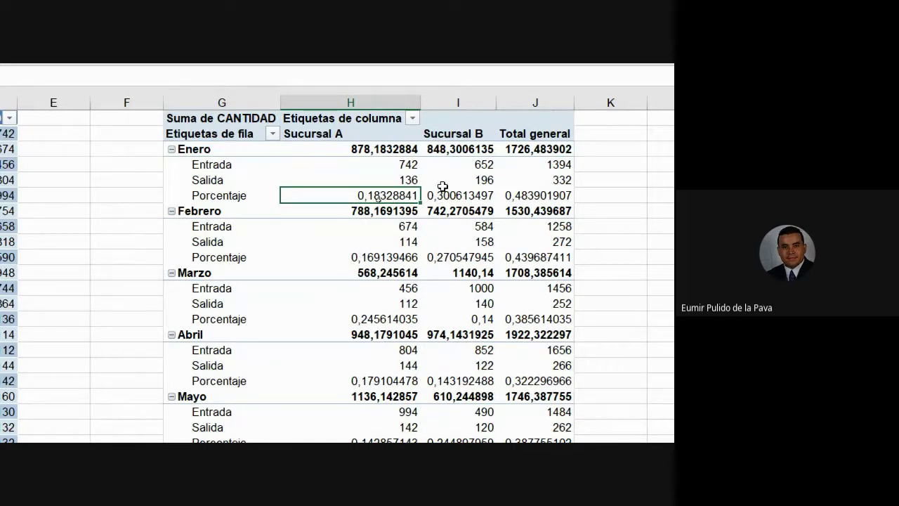
mouse_move(488, 242)
scroll(506, 243, right, 1)
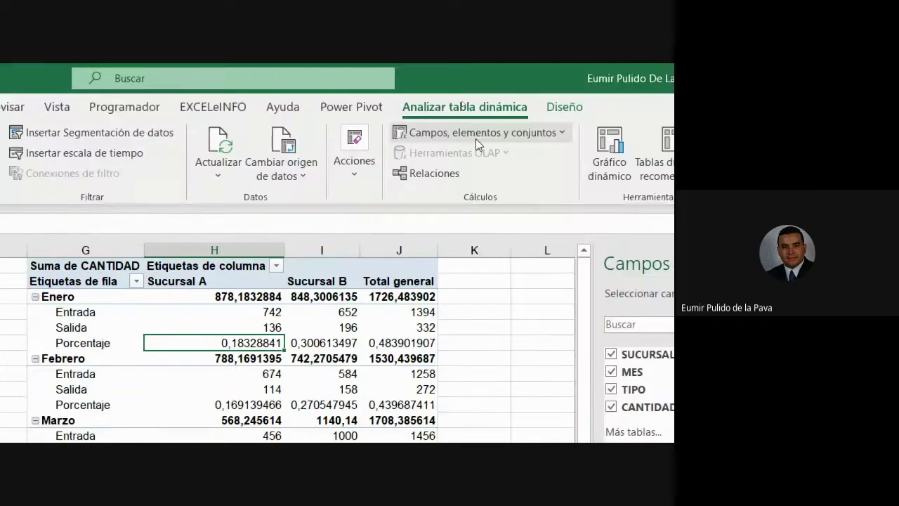
- Load the existing Porcentaje item in the Elemento calculado dialog for editing
click(475, 138)
click(121, 271)
click(121, 258)
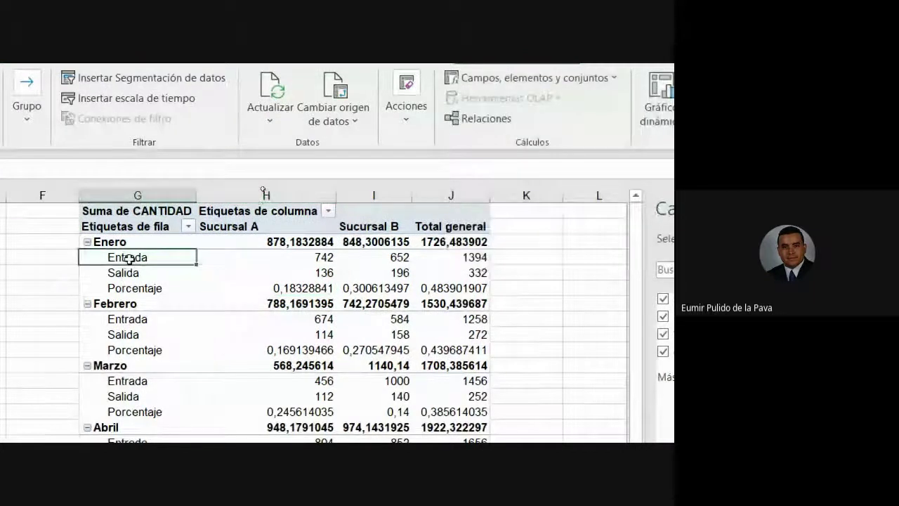
click(374, 137)
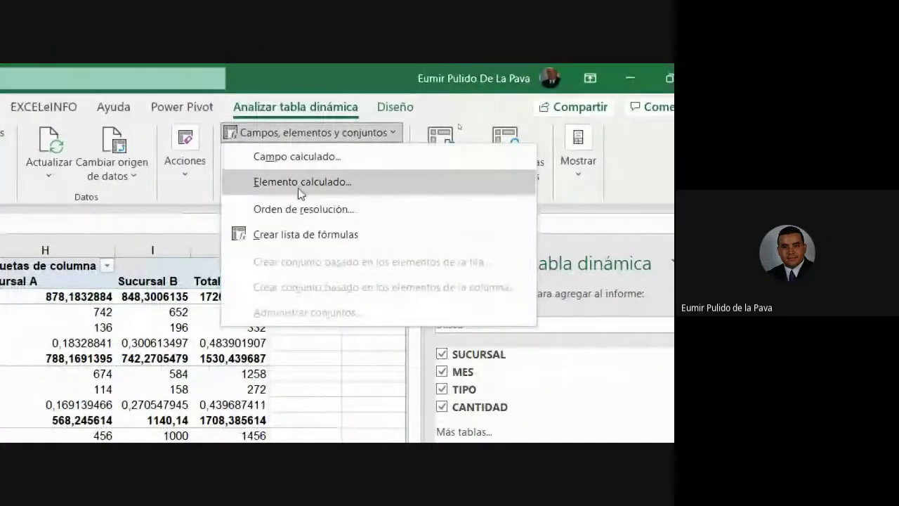
click(342, 184)
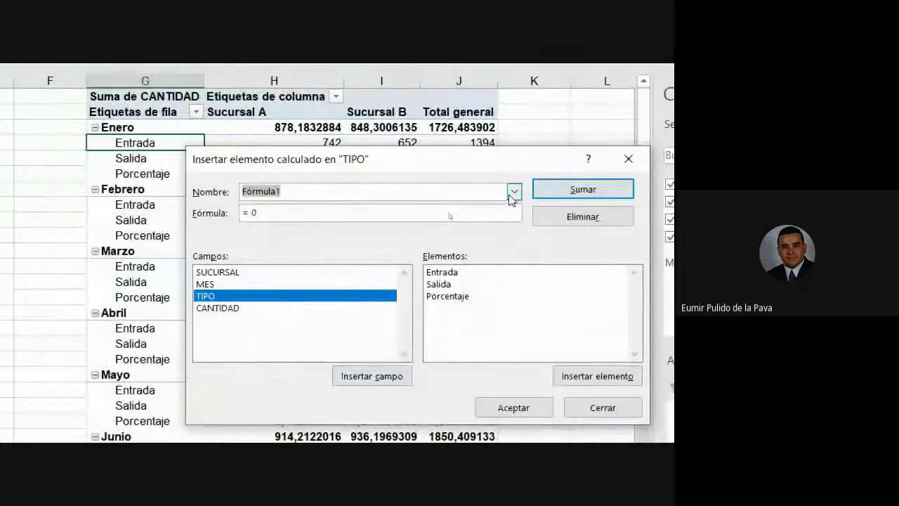
click(514, 192)
click(327, 209)
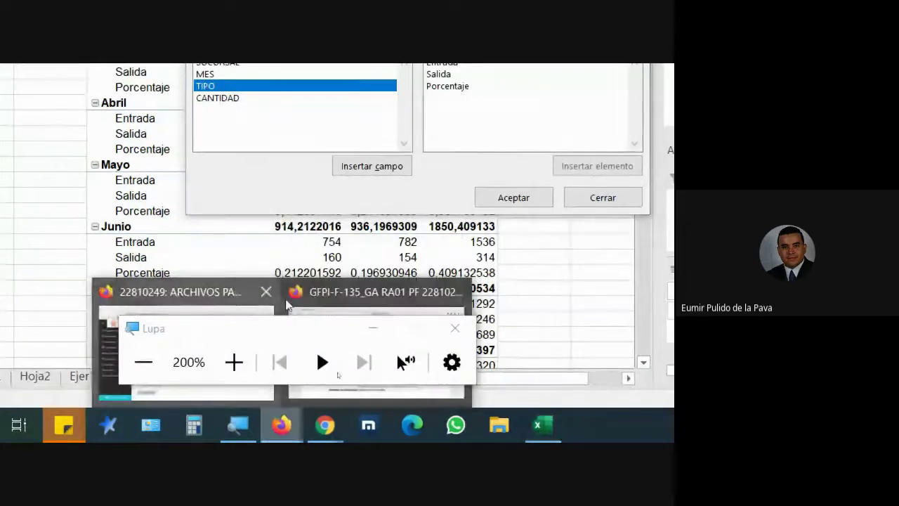
- After checking the guide, change the formula to =TEXTO(Salida/Entrada;"0,00") and save it
click(384, 334)
click(373, 329)
mouse_move(281, 425)
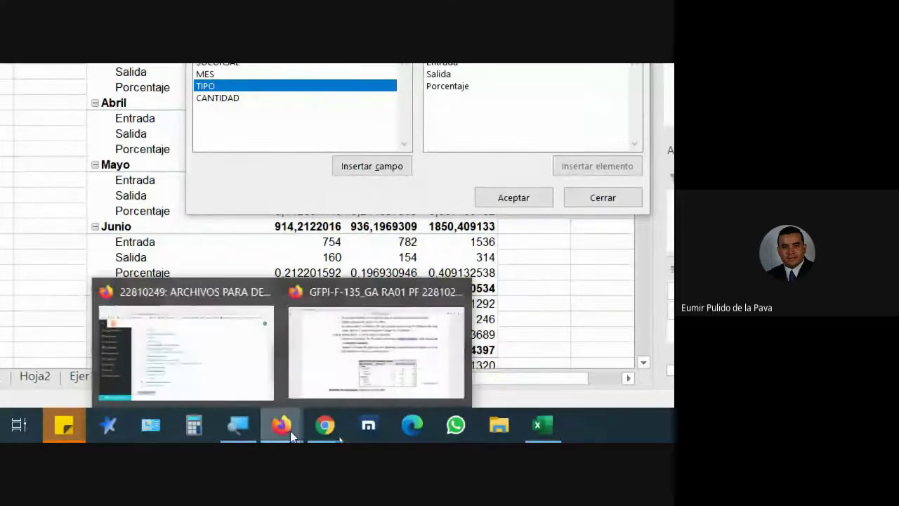
click(343, 355)
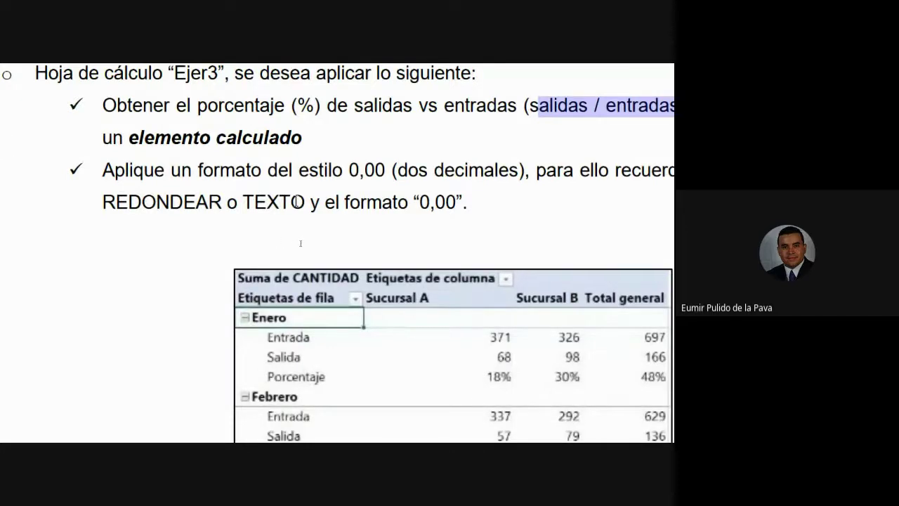
click(580, 427)
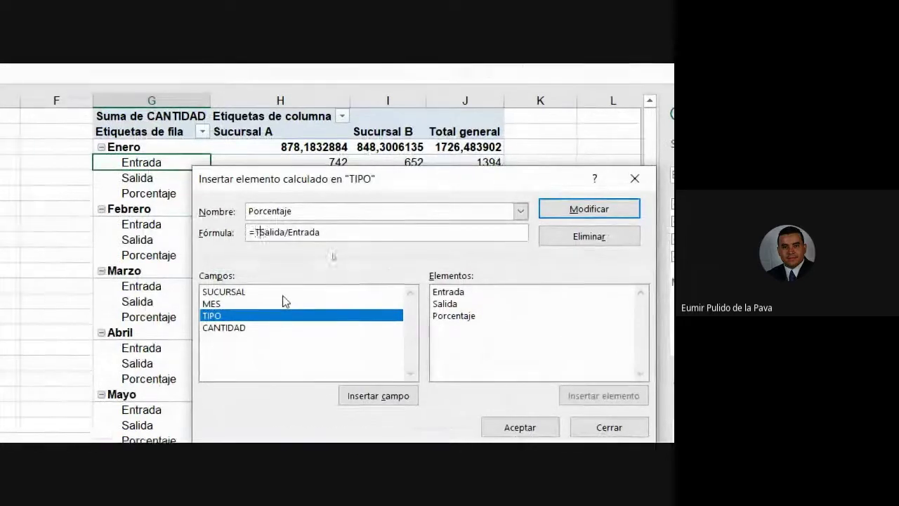
text(TEXT)
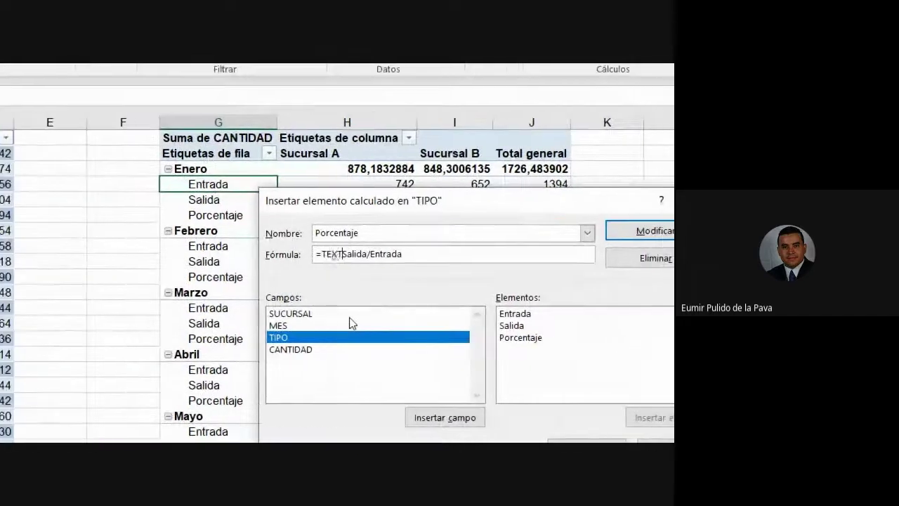
text(O()
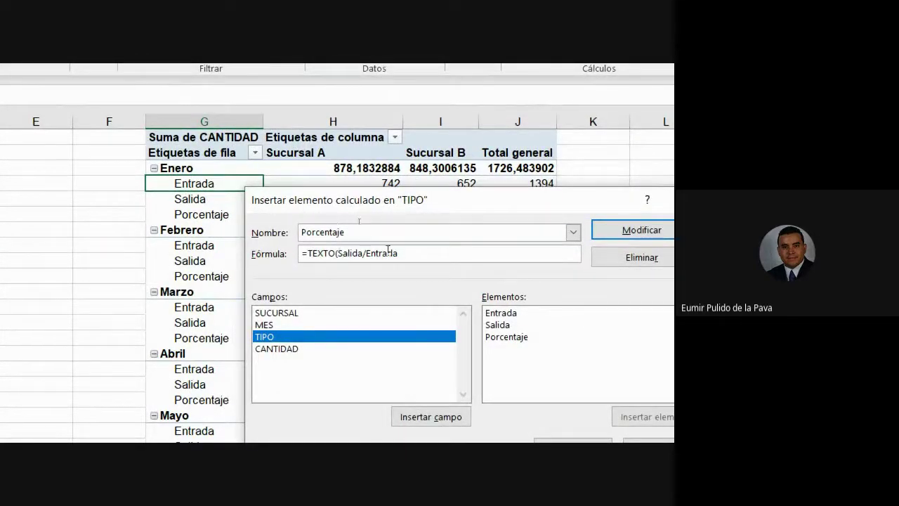
text(;)
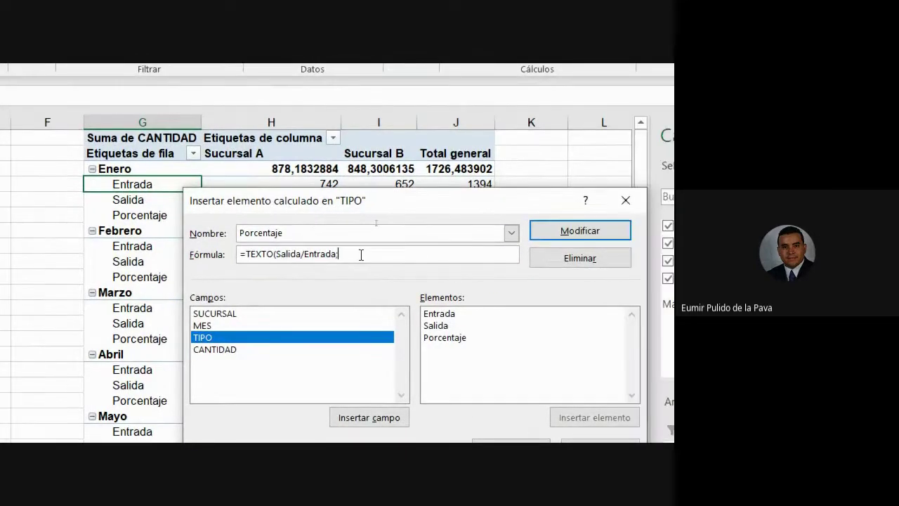
text("0)
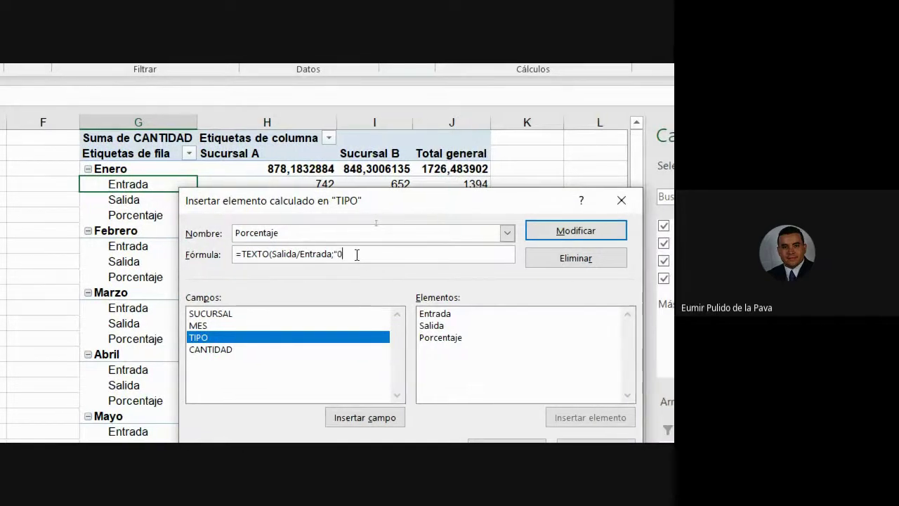
text(,)
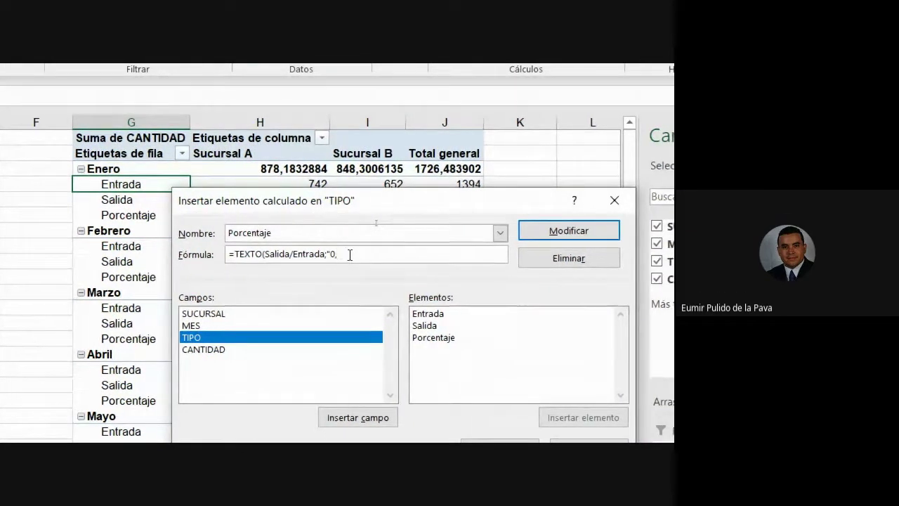
text(00)")
text(")
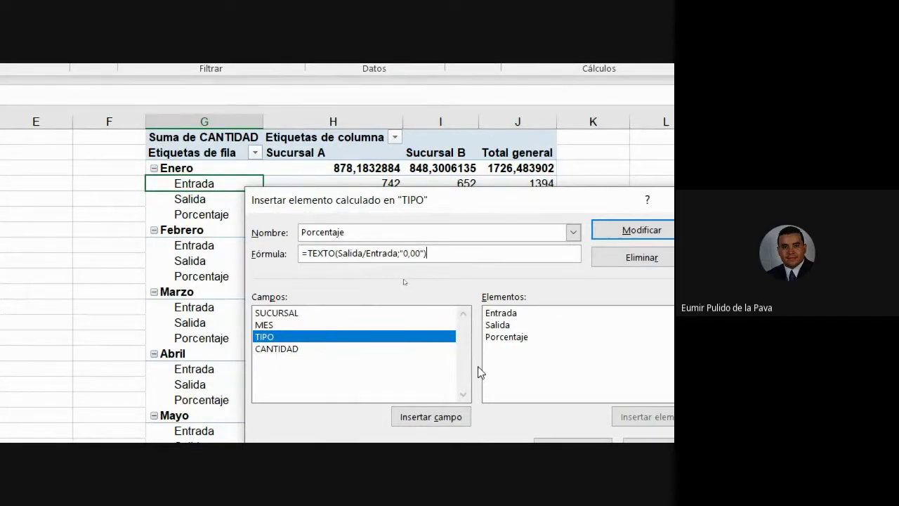
click(649, 232)
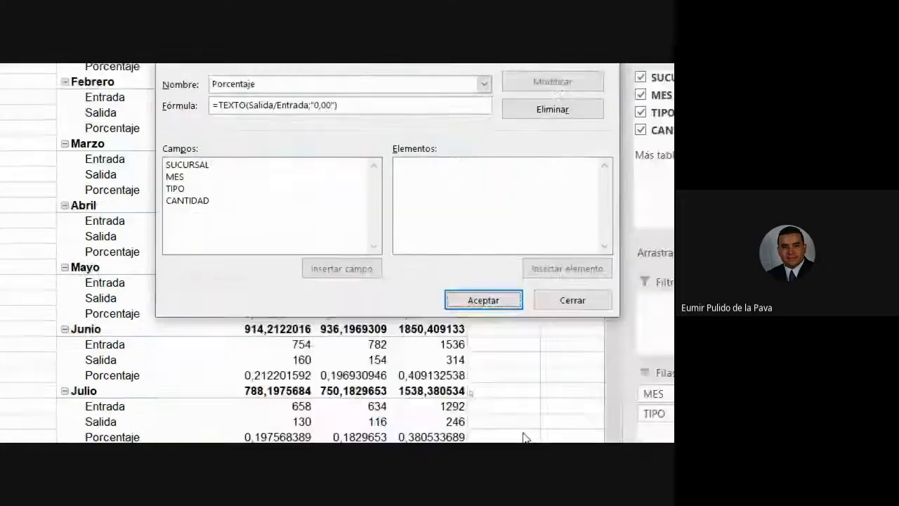
- Apply the edited item so Porcentaje shows 0,18-style values, then select the Enero–Abril Porcentaje rows
click(483, 300)
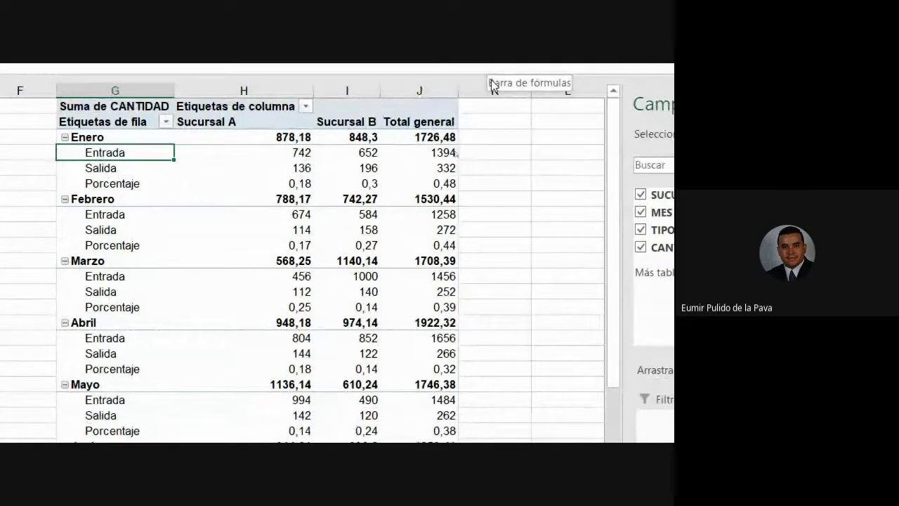
drag(302, 184, 420, 184)
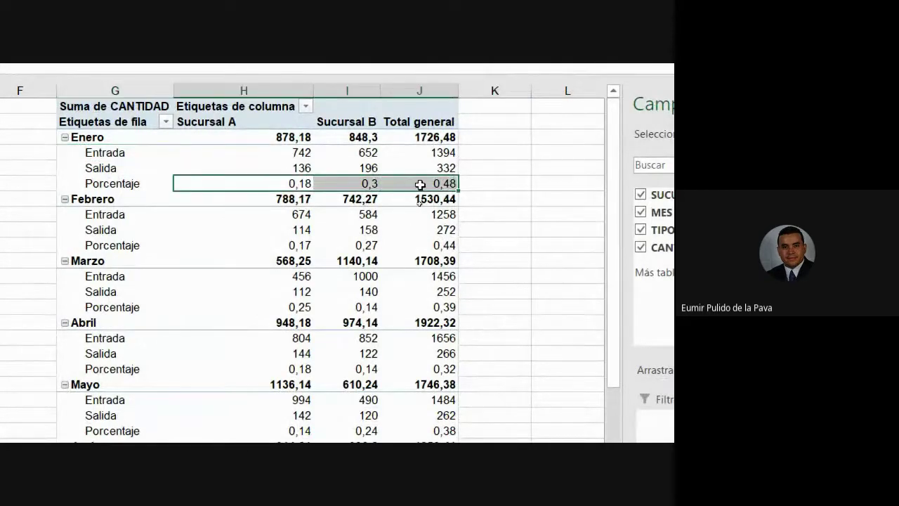
ctrl+click(291, 243)
ctrl+drag(291, 243, 420, 242)
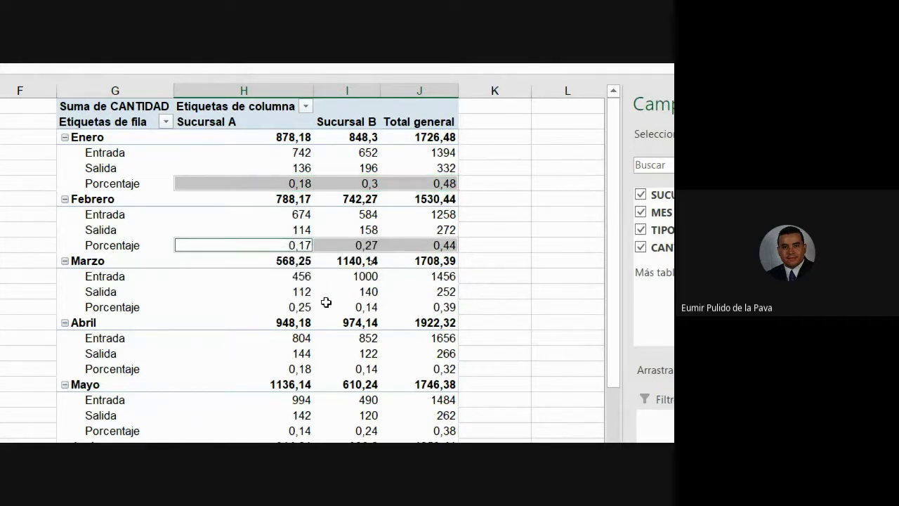
ctrl+drag(265, 306, 405, 301)
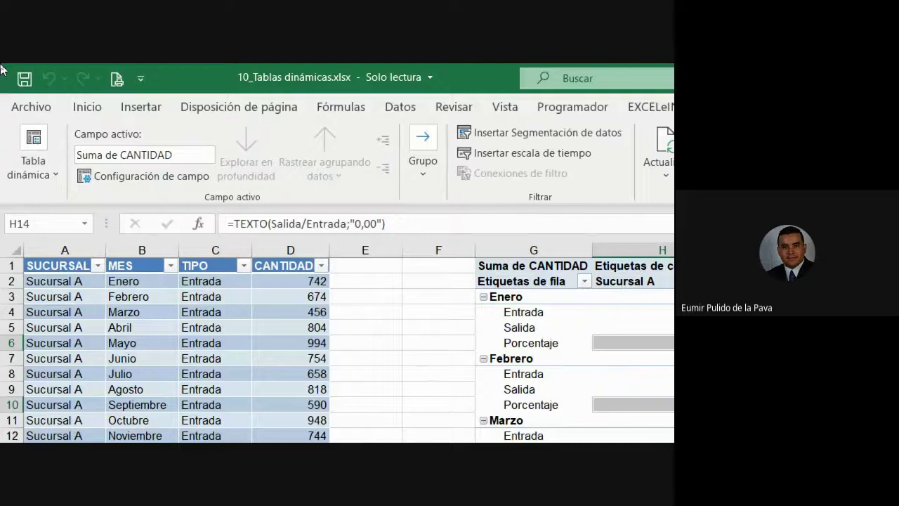
click(88, 108)
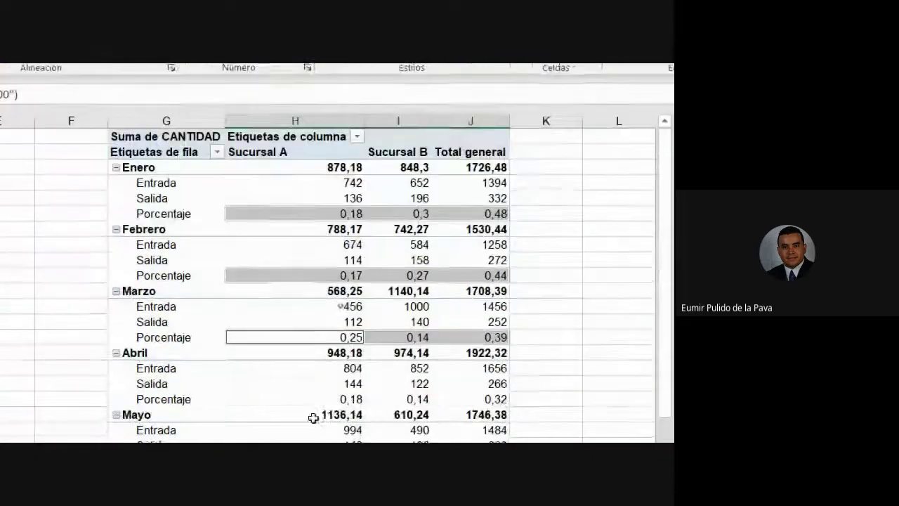
drag(289, 268, 474, 267)
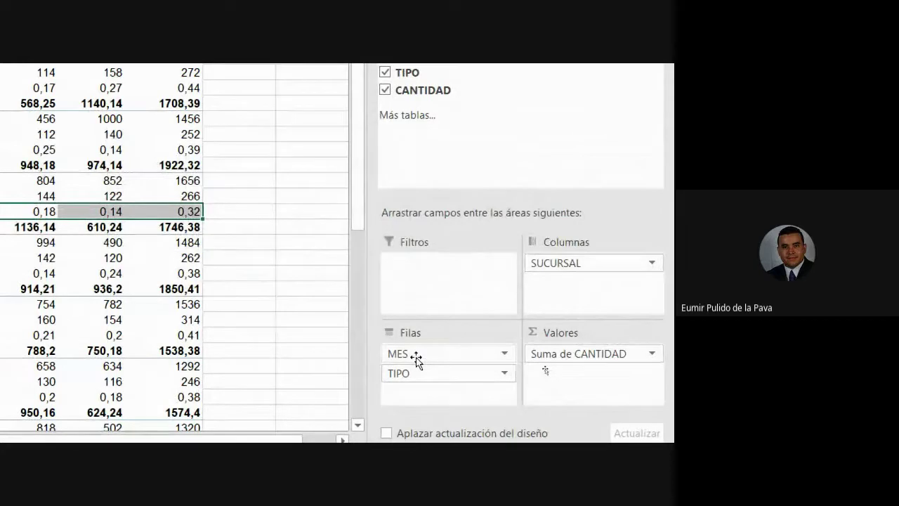
- Move MES below TIPO, format all Porcentaje values as percentages like 18,00%, then restore MES above TIPO
mouse_move(416, 357)
mouse_down()
mouse_move(429, 393)
mouse_move(415, 382)
mouse_up()
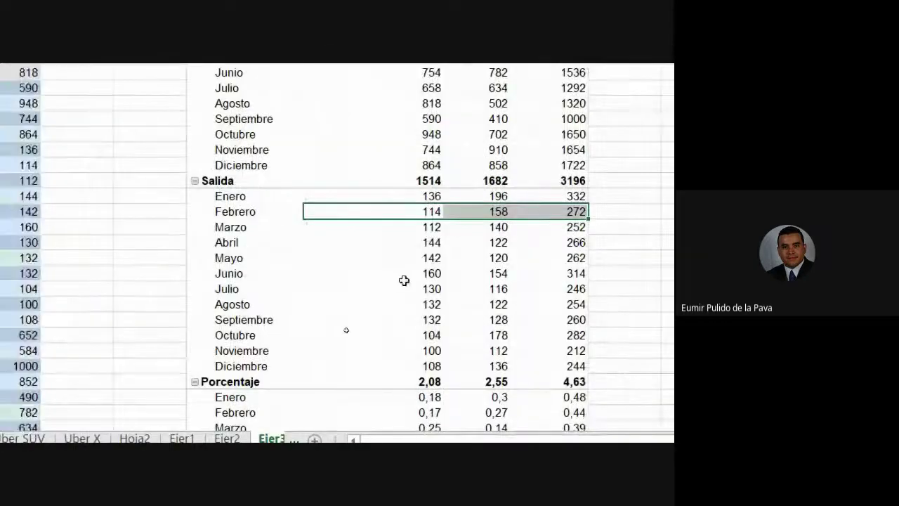
scroll(404, 280, down, 4)
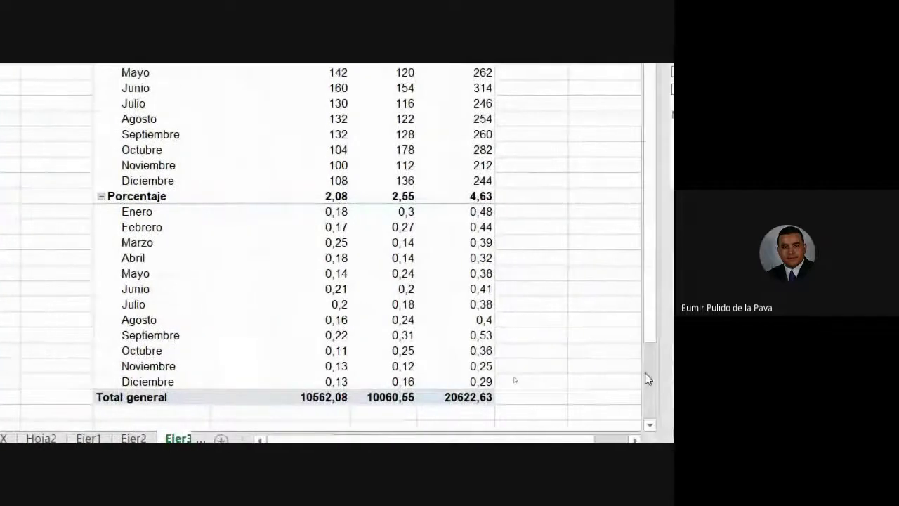
mouse_move(283, 211)
mouse_down()
mouse_move(476, 339)
mouse_move(470, 379)
mouse_up()
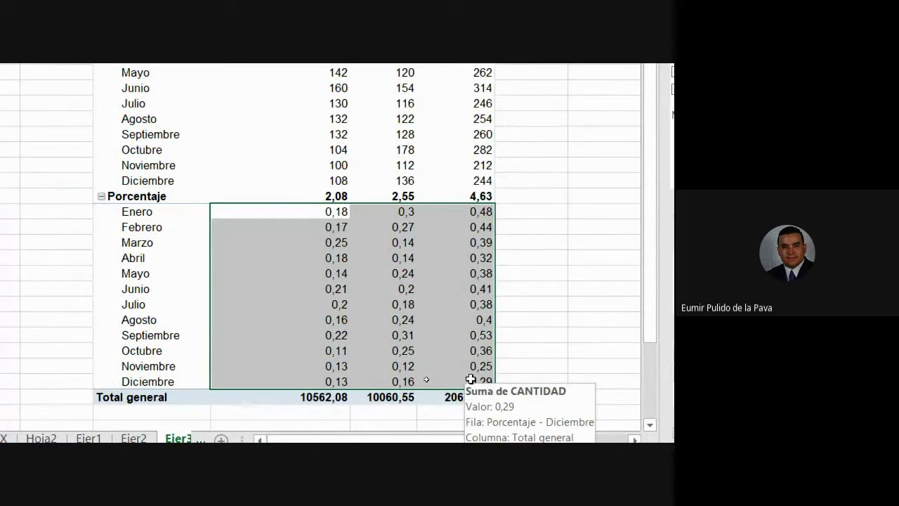
right_click(449, 298)
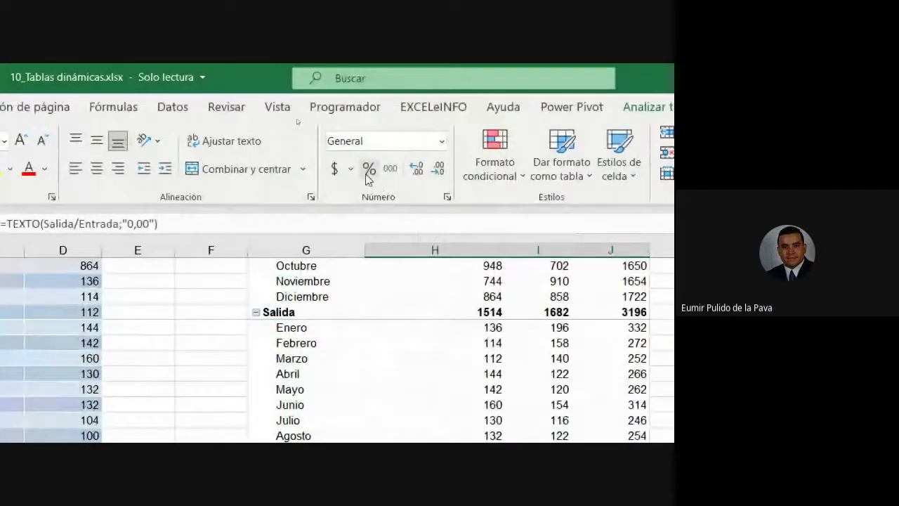
click(369, 170)
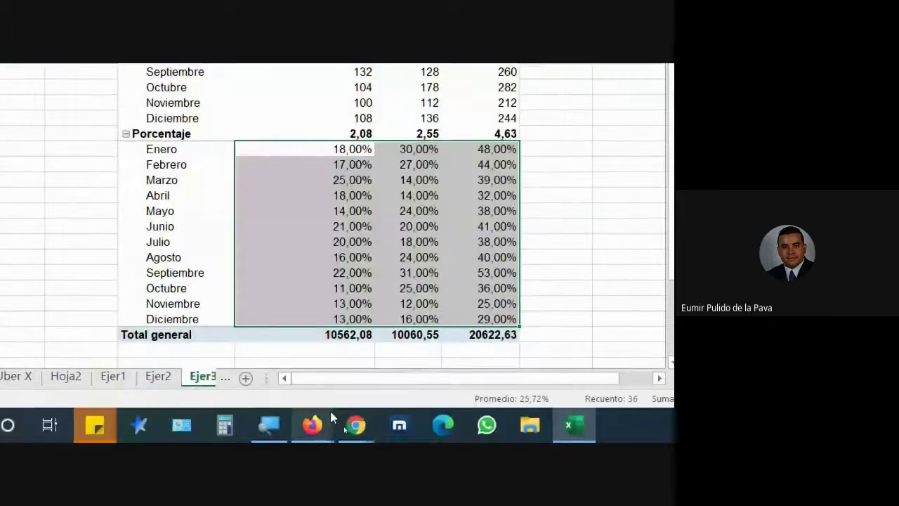
mouse_move(332, 417)
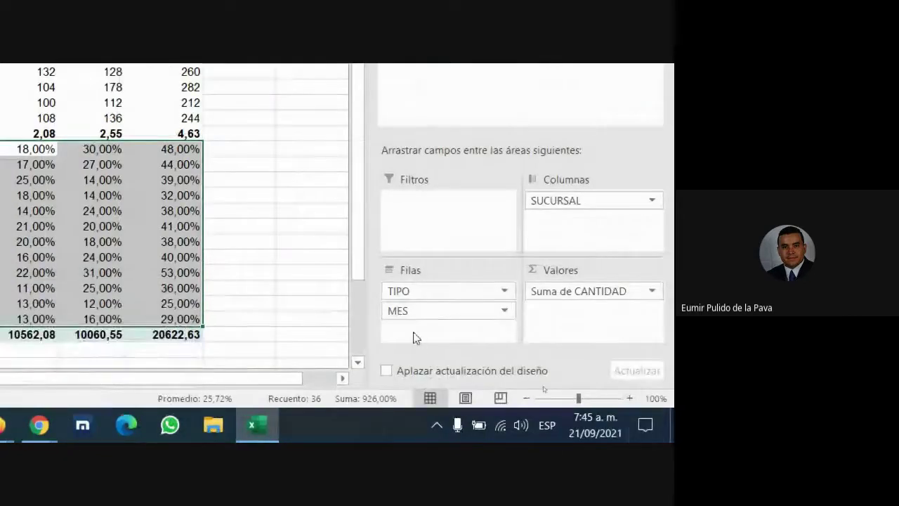
drag(406, 312, 405, 288)
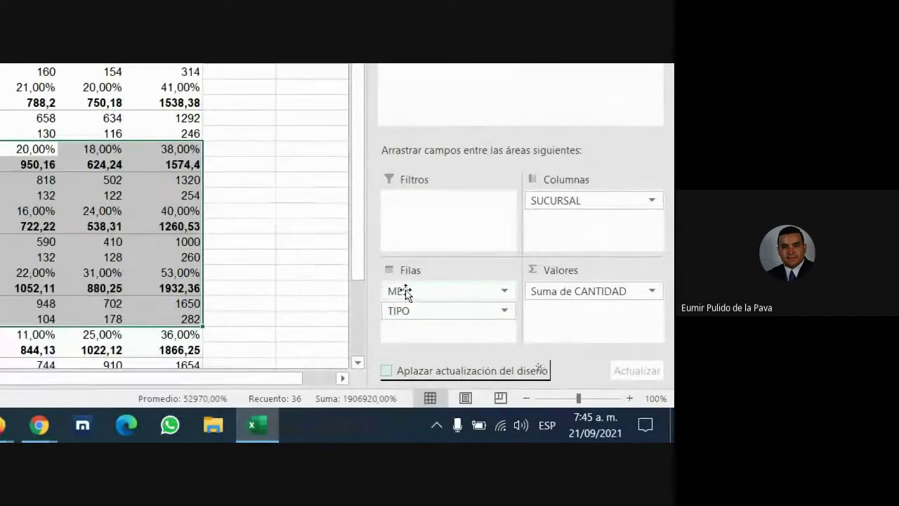
scroll(324, 316, up, 5)
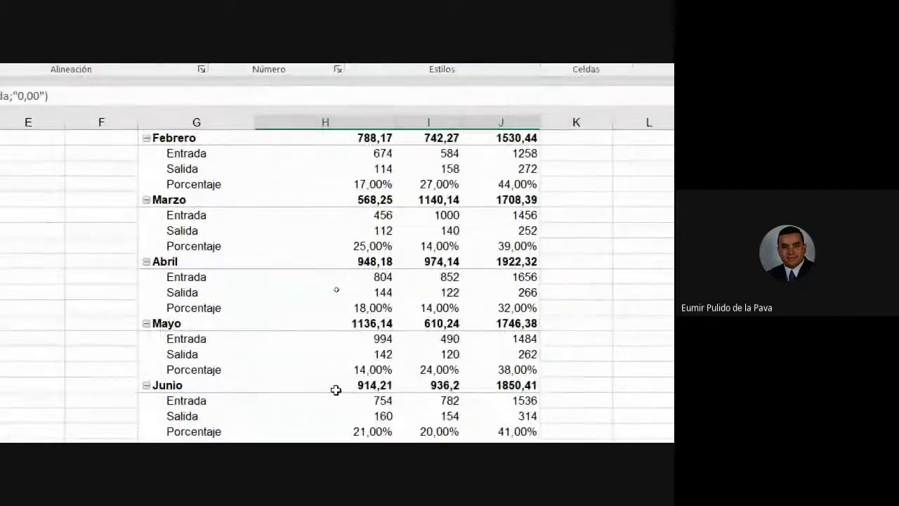
scroll(323, 316, up, 1)
- Verify Enero's Porcentaje for Sucursal A, Sucursal B and overall, plus the Entrada and Salida totals
click(616, 246)
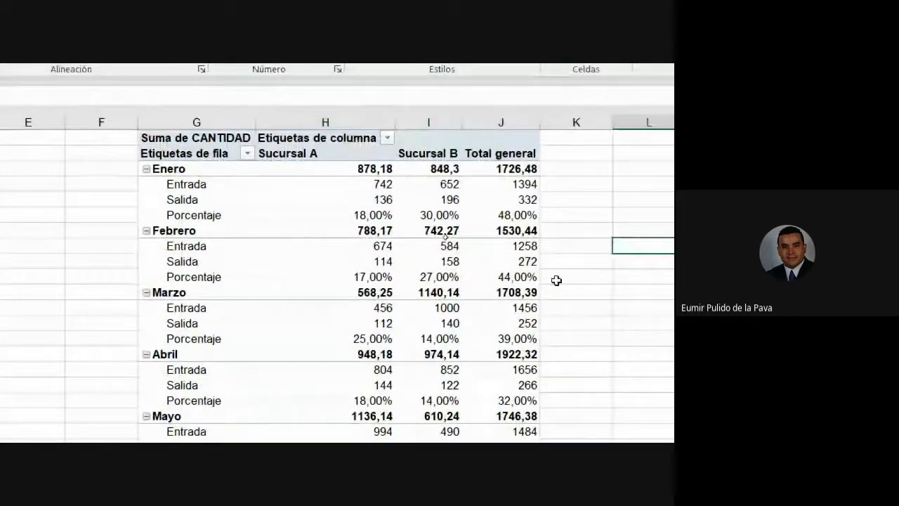
mouse_move(534, 317)
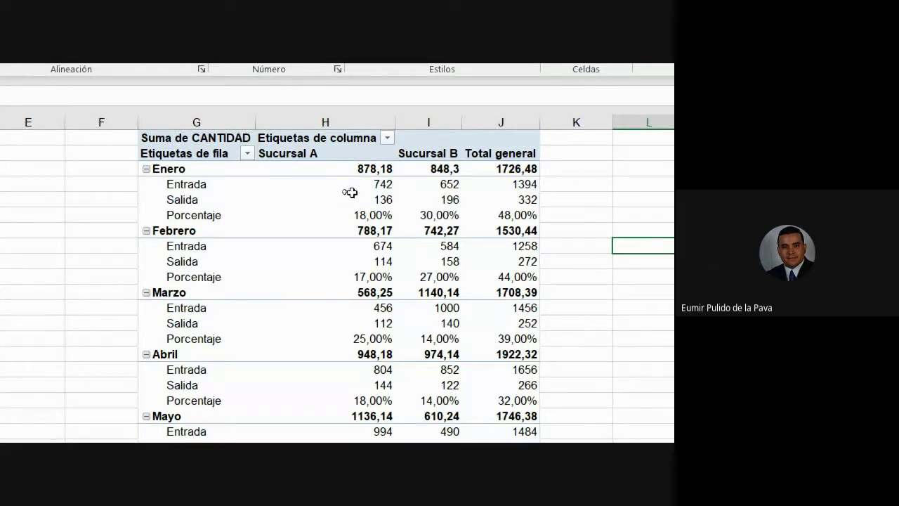
click(359, 215)
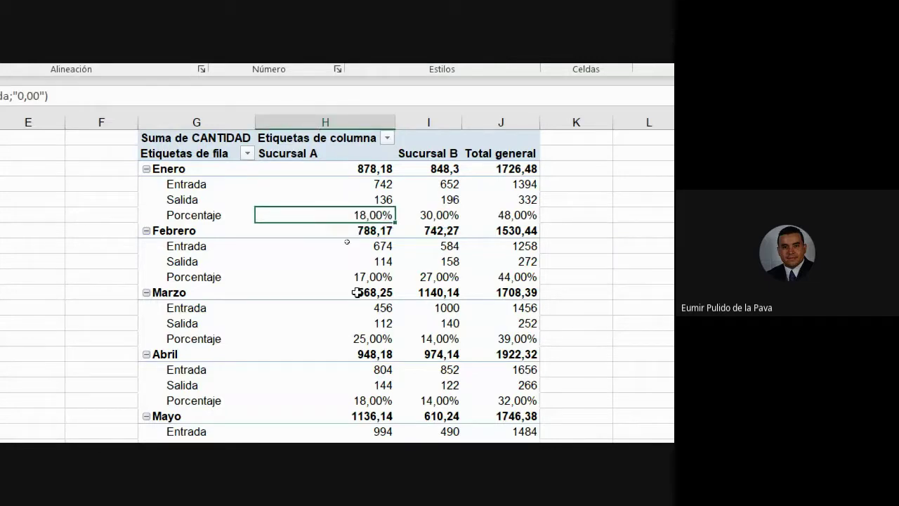
mouse_move(355, 295)
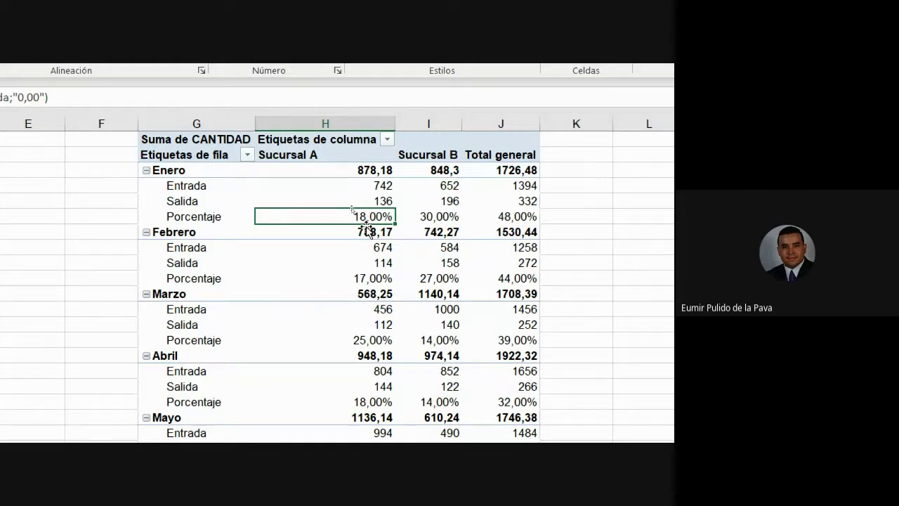
click(438, 216)
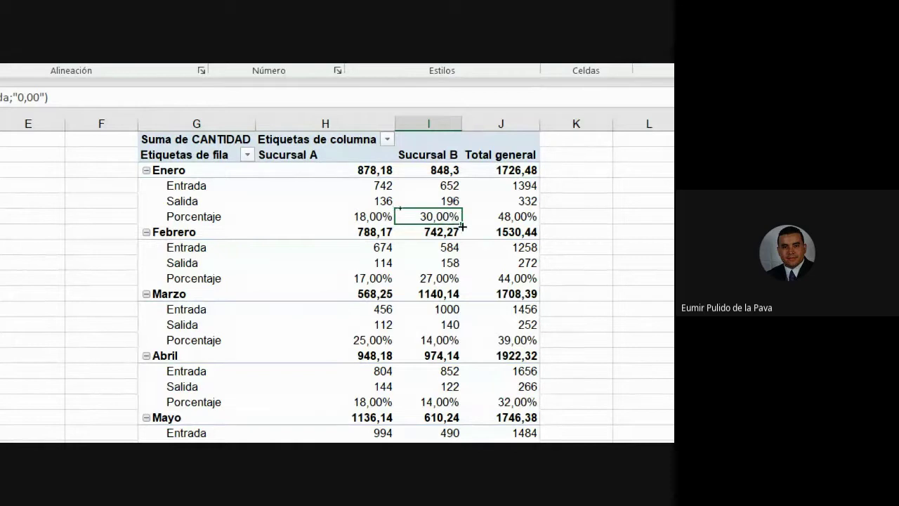
click(504, 218)
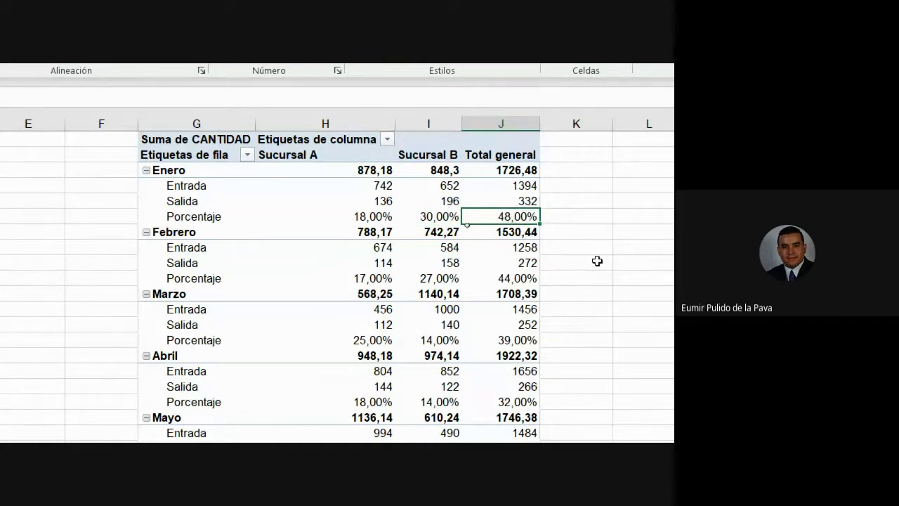
click(508, 184)
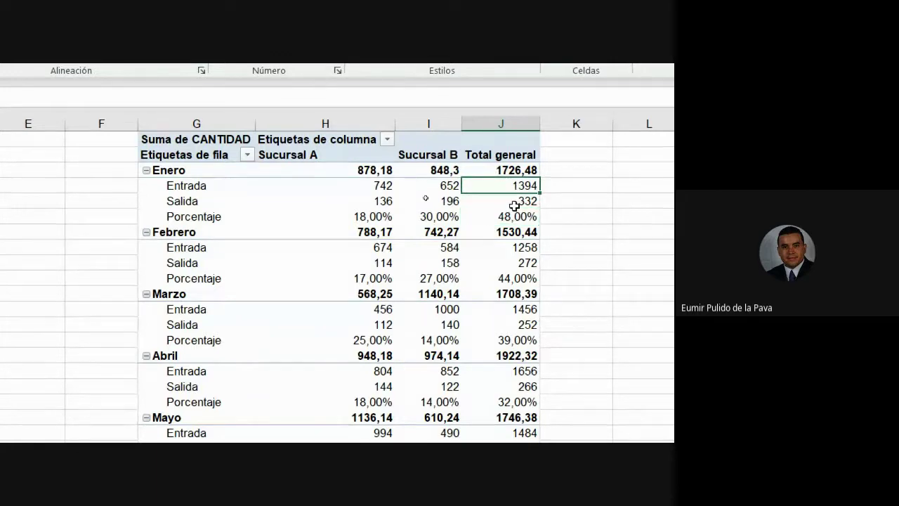
click(514, 202)
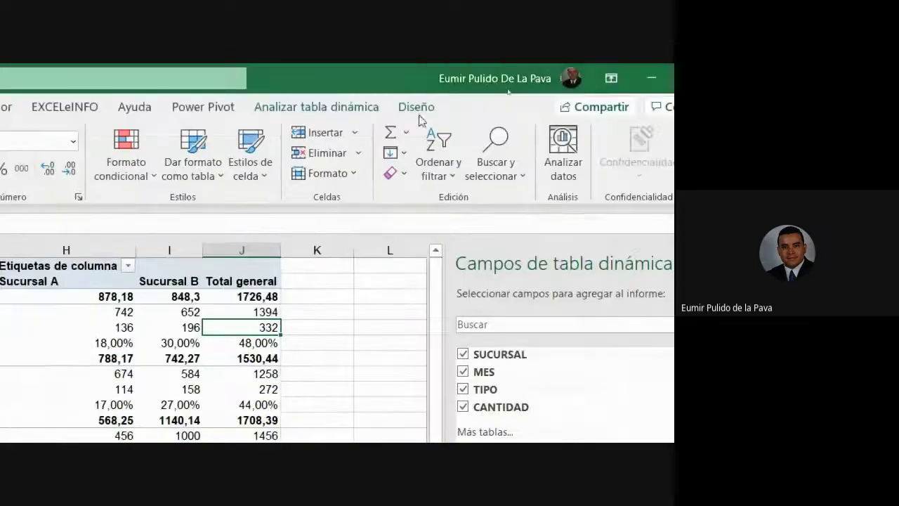
- Apply the orange PivotTable style with a black header from Diseño
click(417, 111)
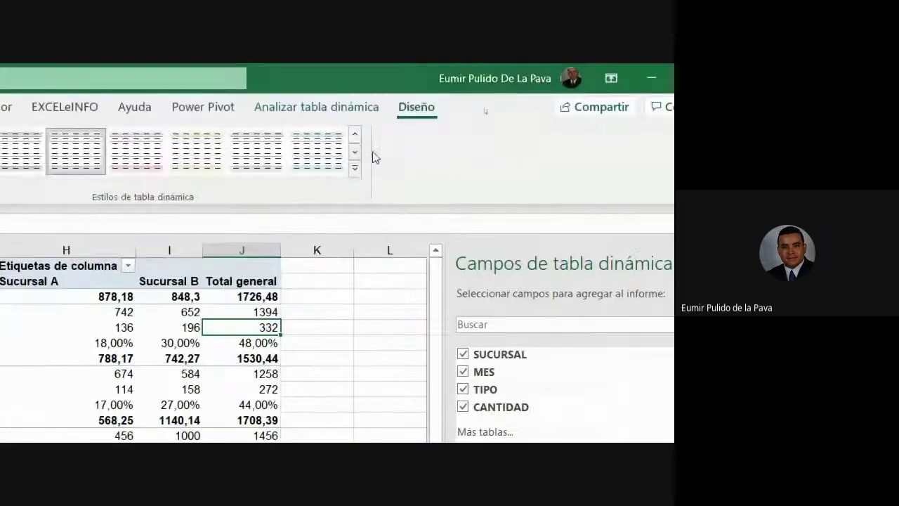
click(359, 167)
click(316, 330)
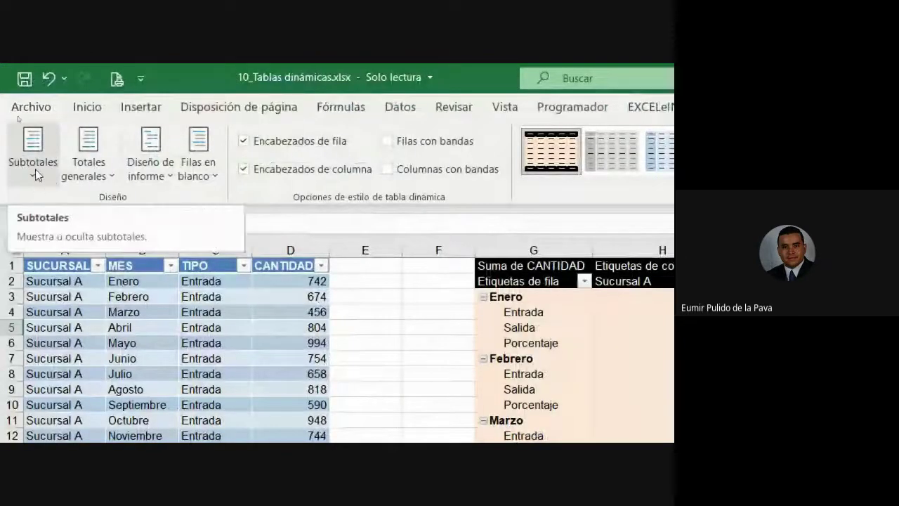
- Set No mostrar subtotales and turn grand totals off for rows and columns
click(35, 169)
click(107, 218)
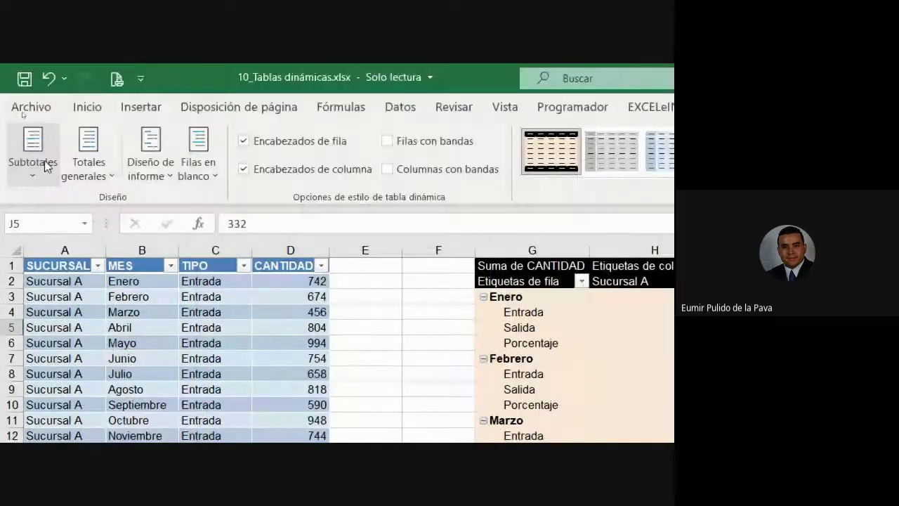
click(93, 173)
click(141, 206)
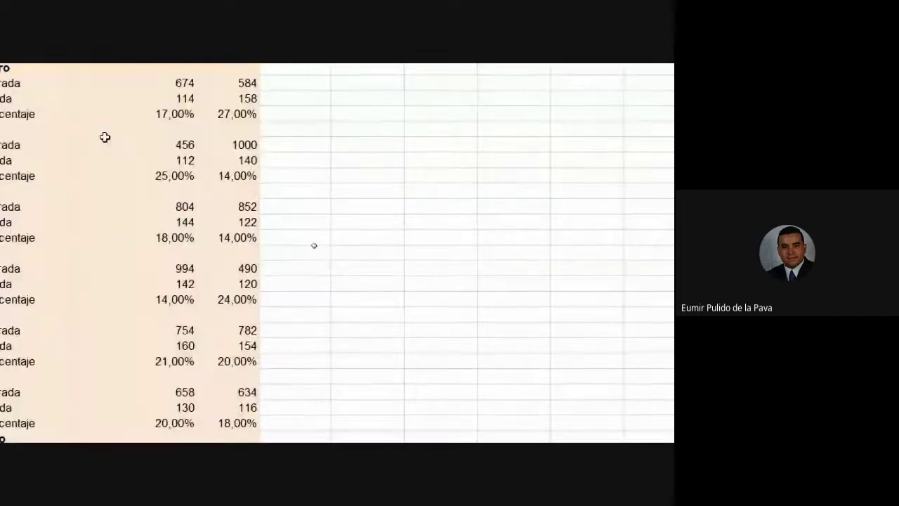
click(105, 137)
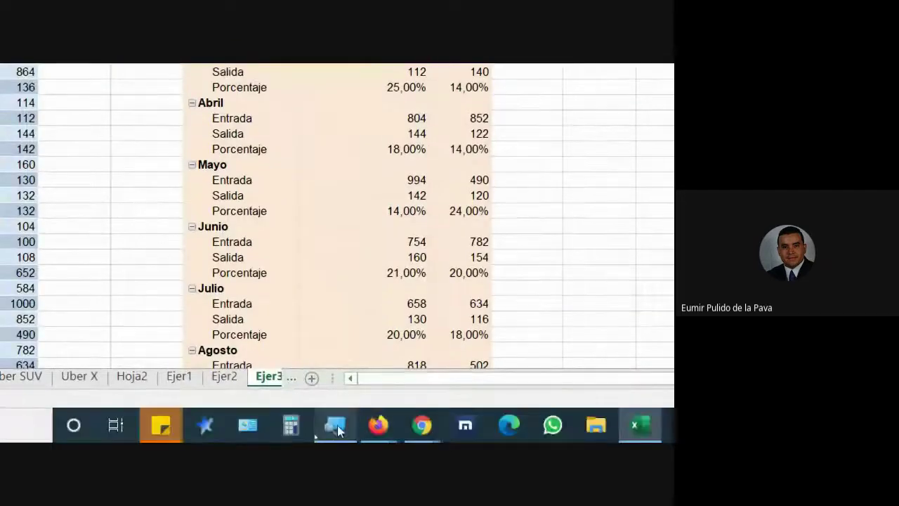
- Reset Magnifier to 100%, close it, and switch back to the Google Meet call in Chrome
click(337, 425)
click(241, 361)
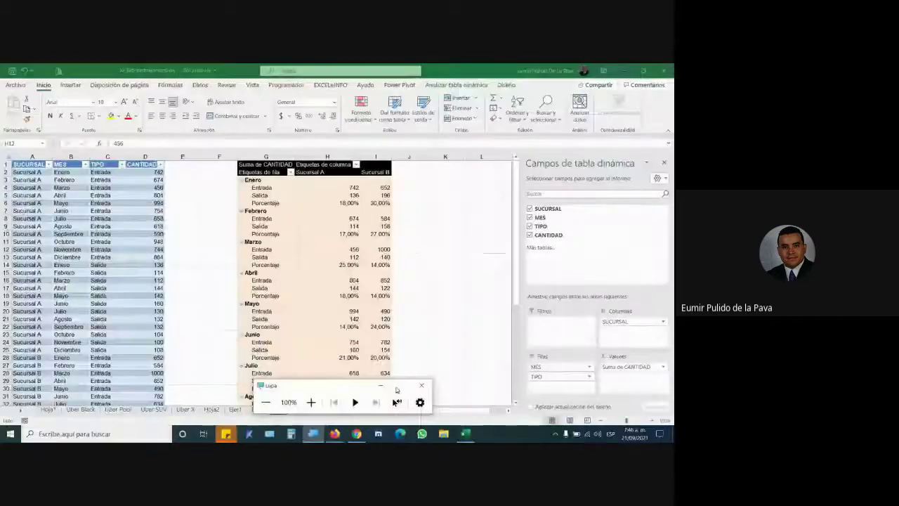
click(380, 386)
click(357, 434)
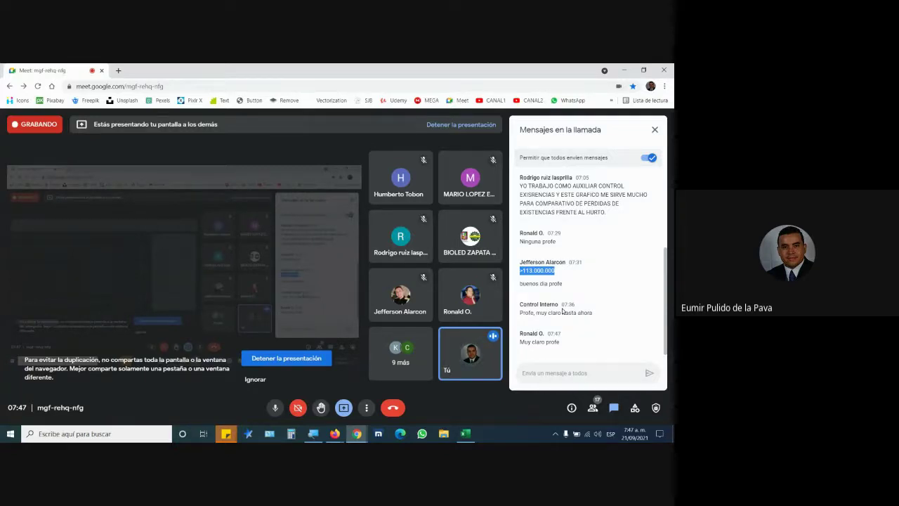
mouse_move(335, 433)
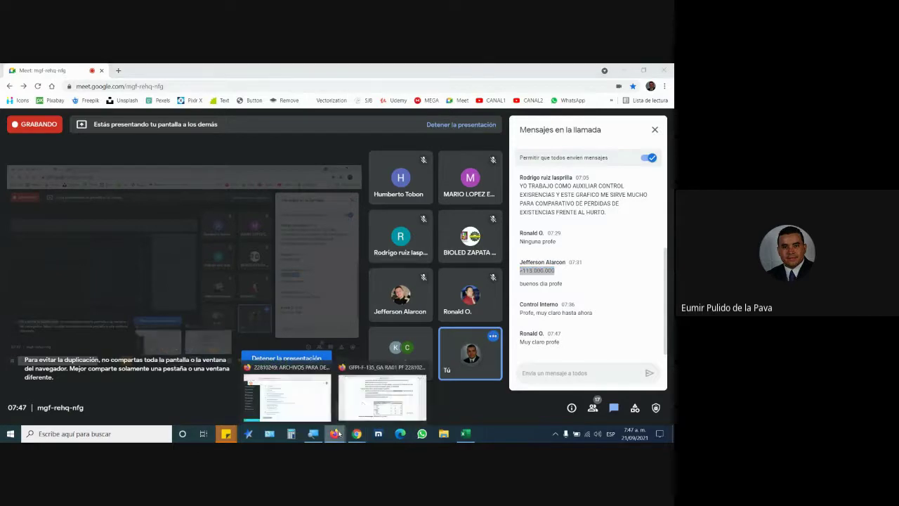
click(363, 402)
scroll(363, 402, down, 3)
scroll(332, 322, down, 3)
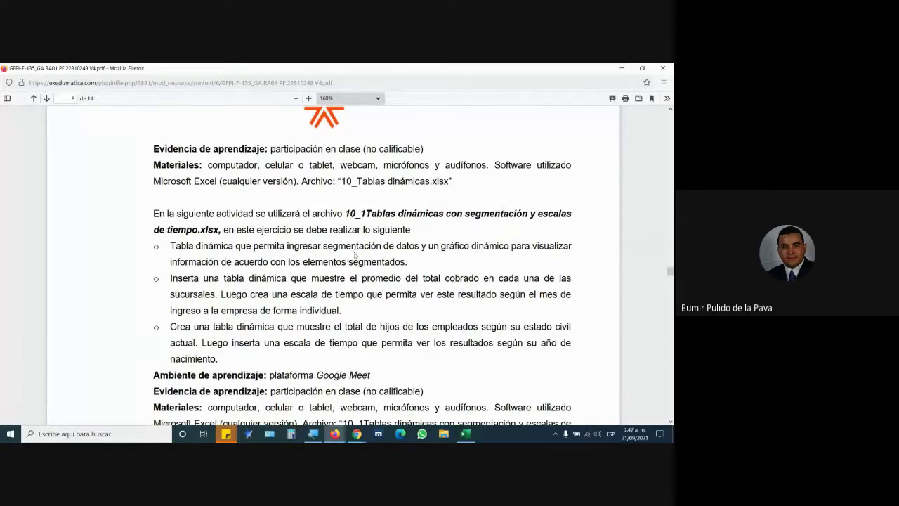
scroll(325, 277, down, 1)
scroll(326, 277, down, 5)
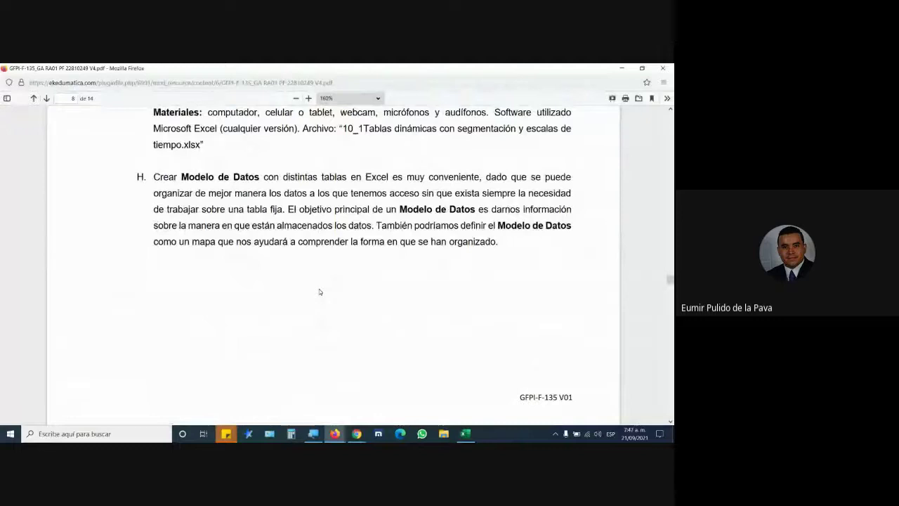
key(alt+Tab)
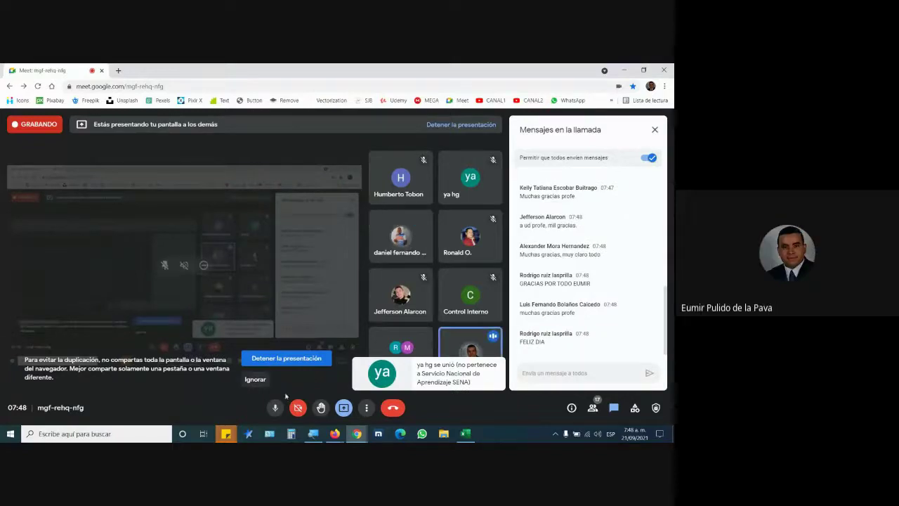
- Choose Detener la grabación from the Más opciones menu to open the recording panel
click(367, 409)
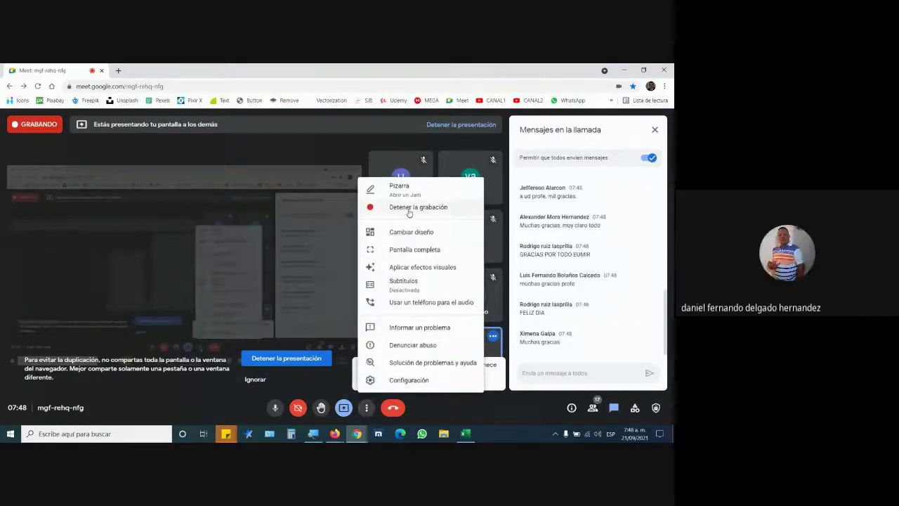
click(417, 207)
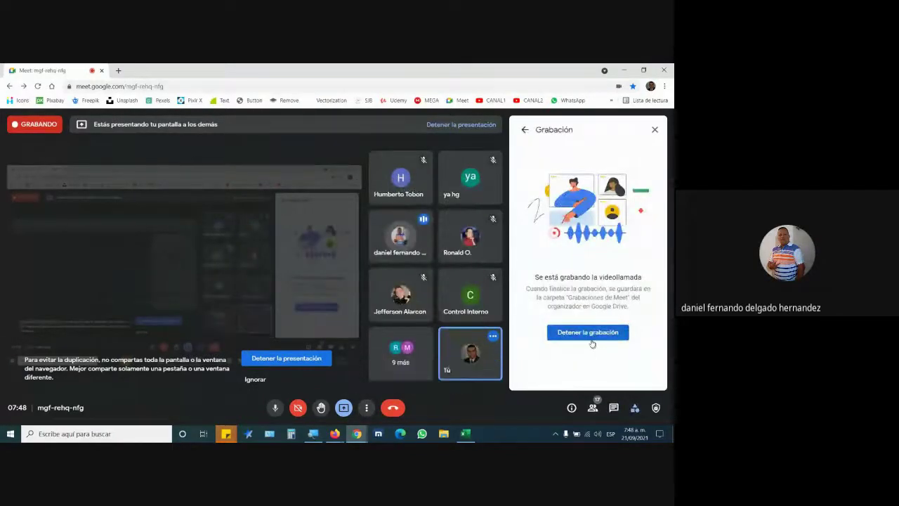